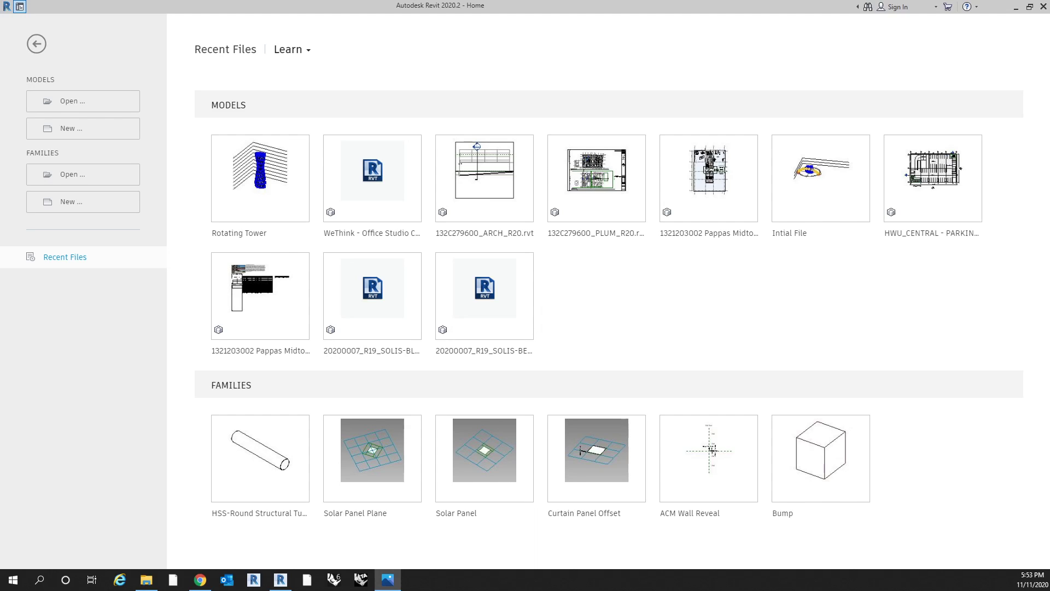
Step: Create a new Revit project from the Computational Practice Revit Template
left_click(92, 137)
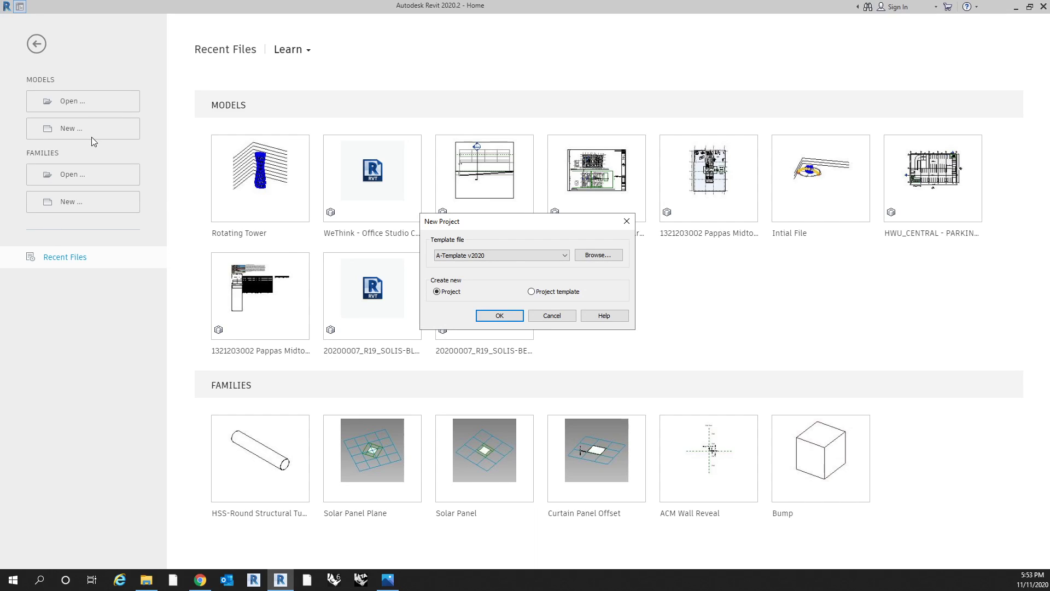
left_click(492, 256)
left_click(495, 308)
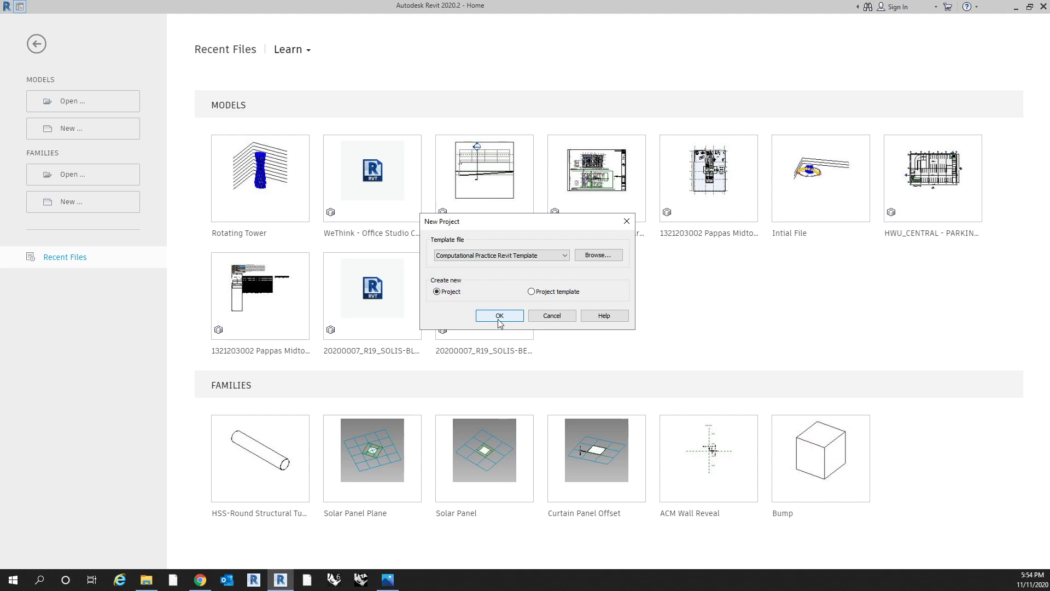
left_click(499, 316)
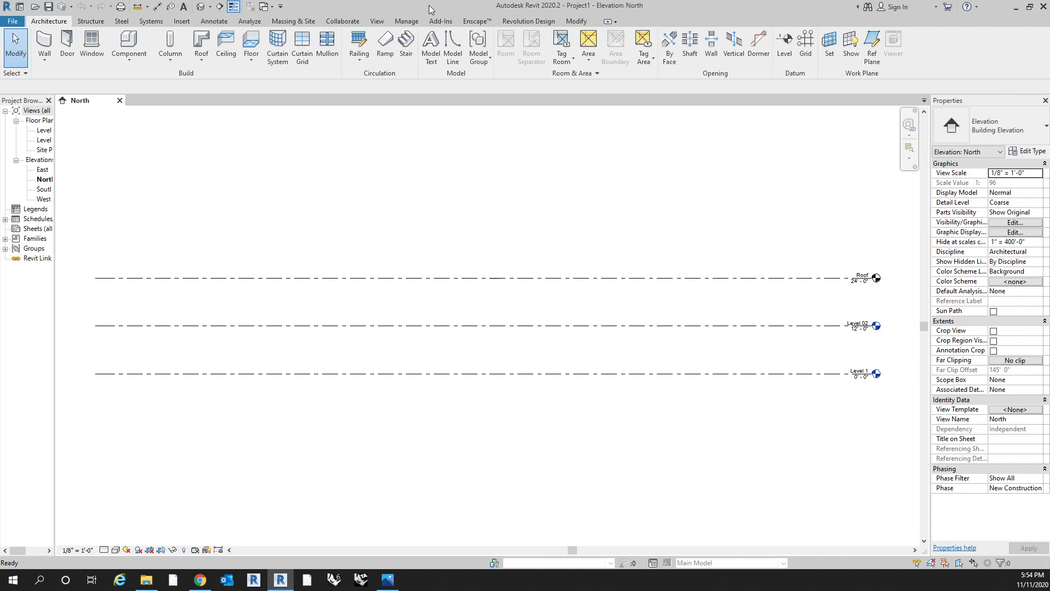
Step: Switch to Dynamo from the Revit project and start a new blank graph
left_click(408, 22)
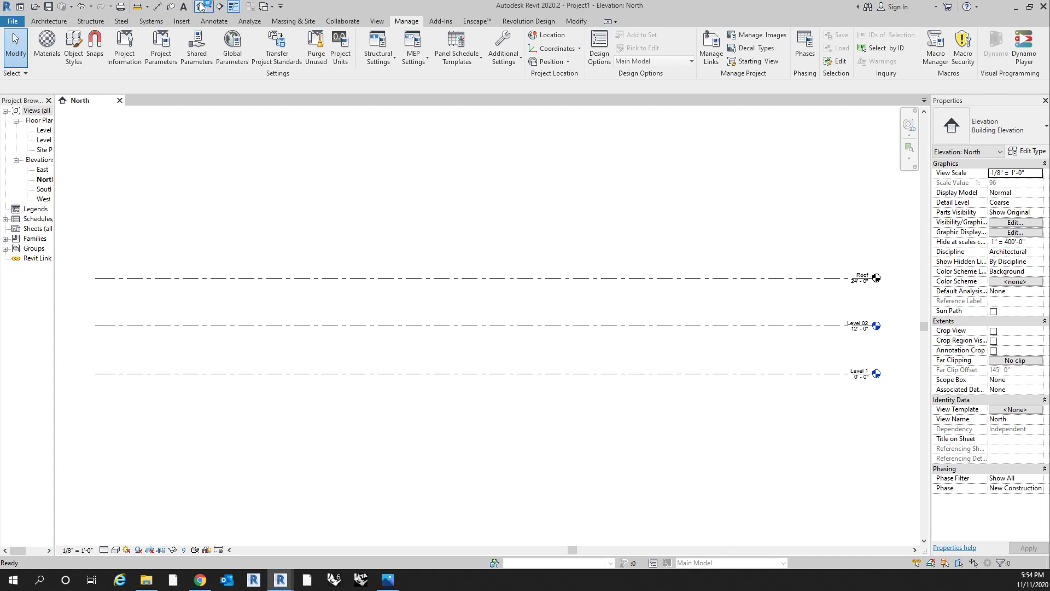
middle_click_drag(572, 277, 541, 380, "shift")
left_click_drag(857, 46, 458, 0)
left_click(366, 144)
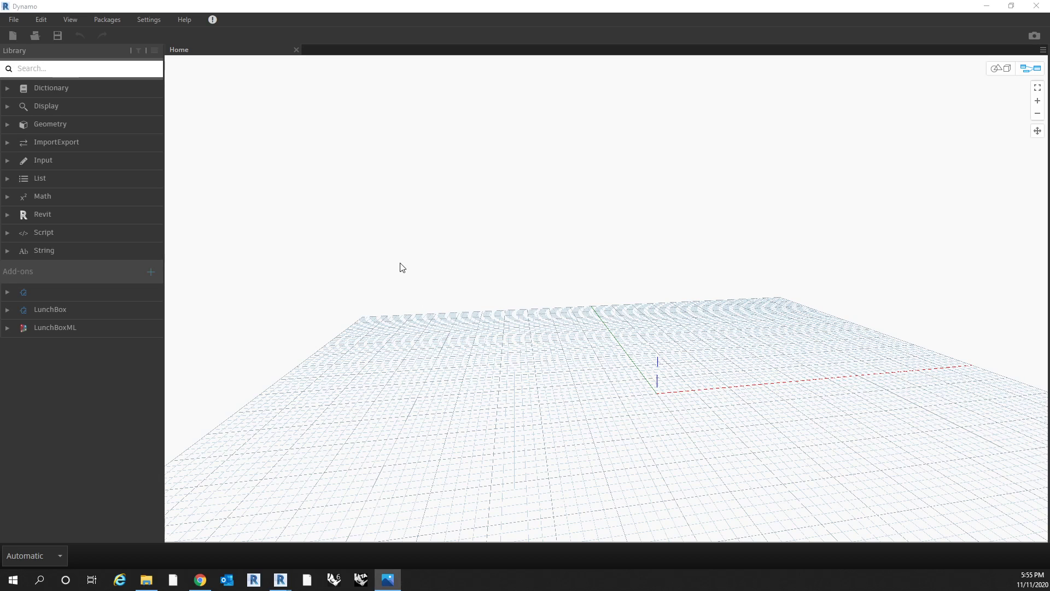
left_click(45, 68)
type("int")
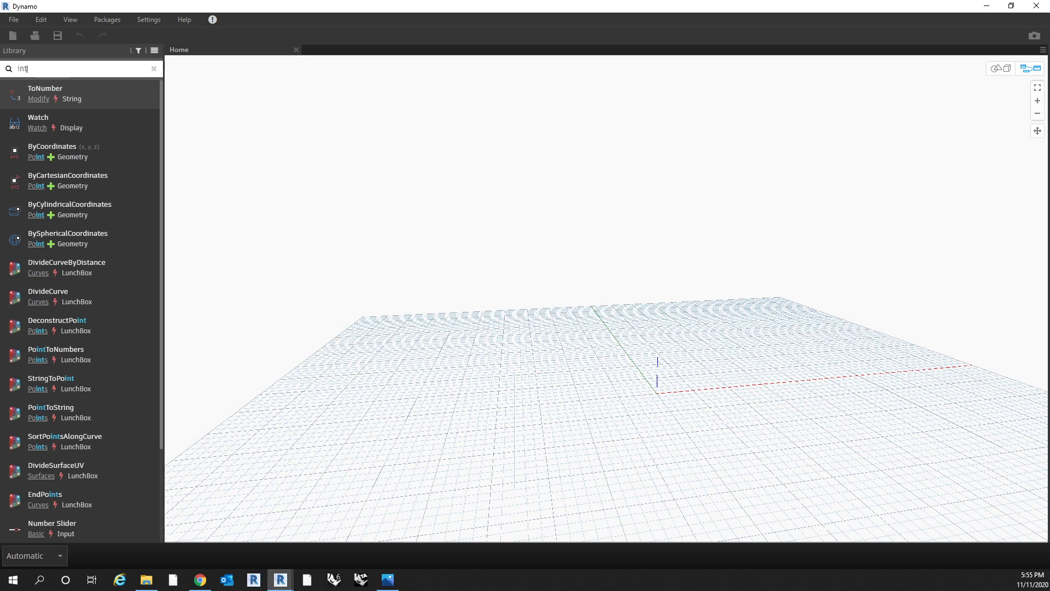
key("BackSpace")
key("BackSpace")
key("BackSpace")
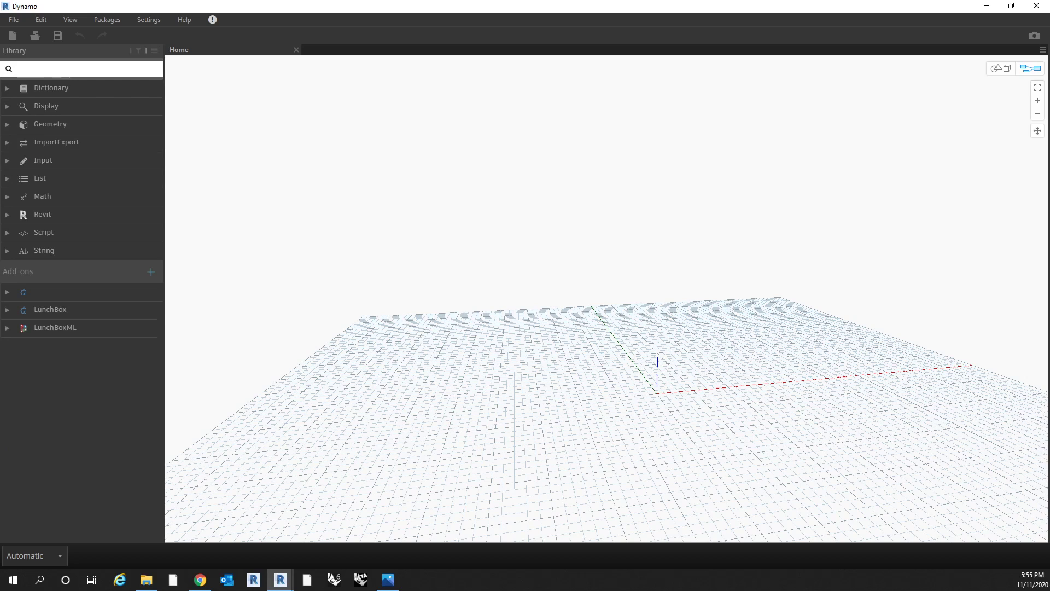
Step: Add a Number Slider node to the workspace and rename it Number of Levels
type("number")
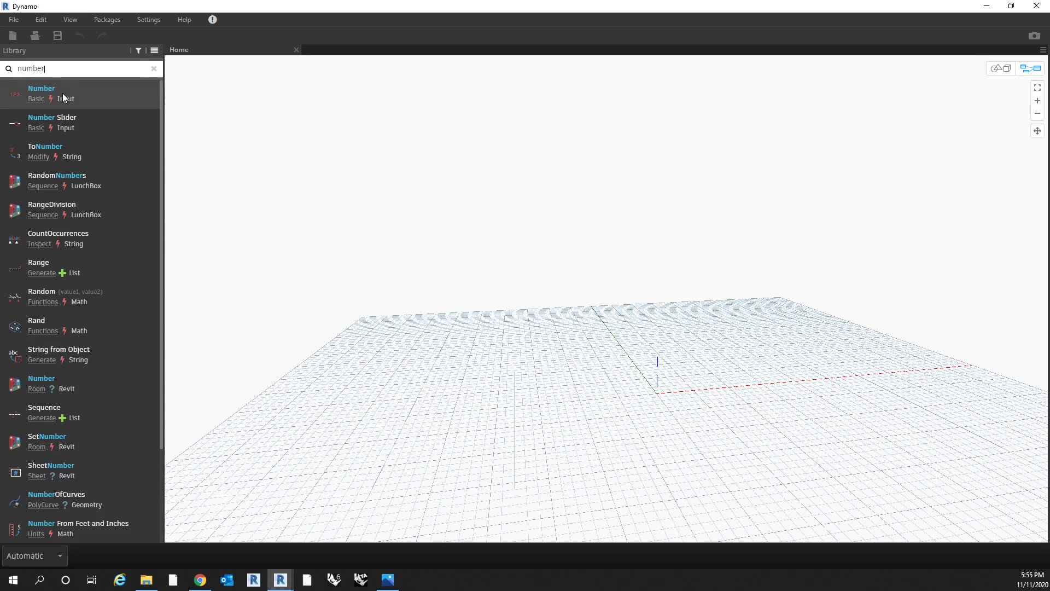
left_click_drag(70, 120, 432, 220)
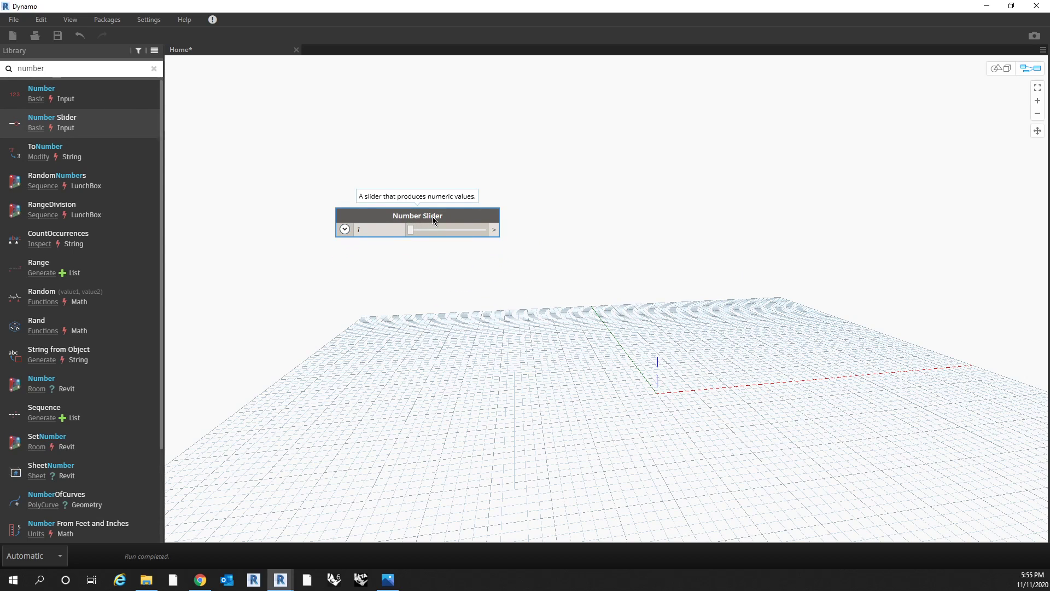
double_click(432, 216)
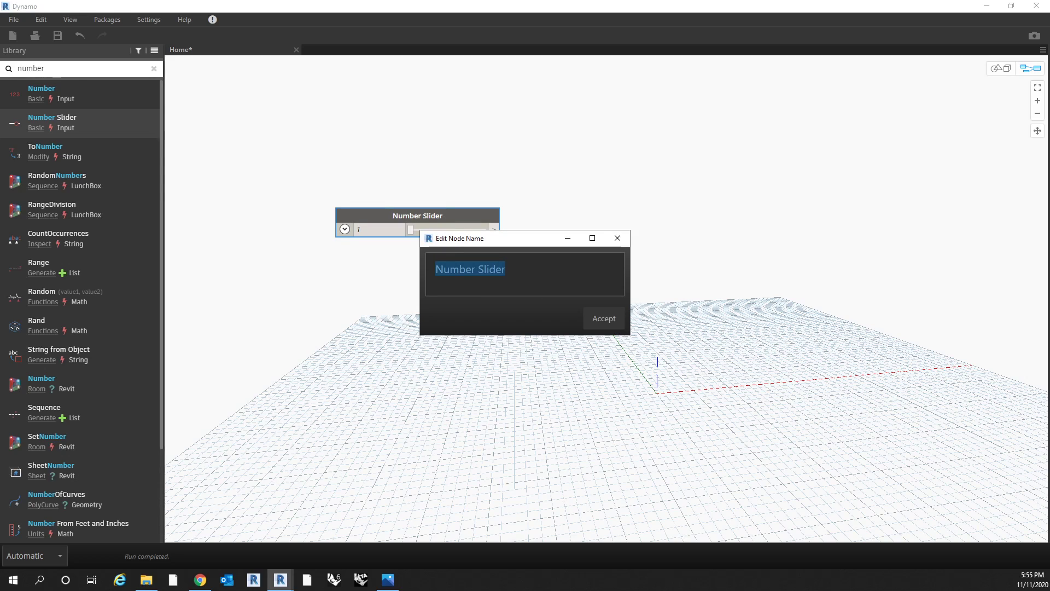
type("Number of Levels")
key("Return")
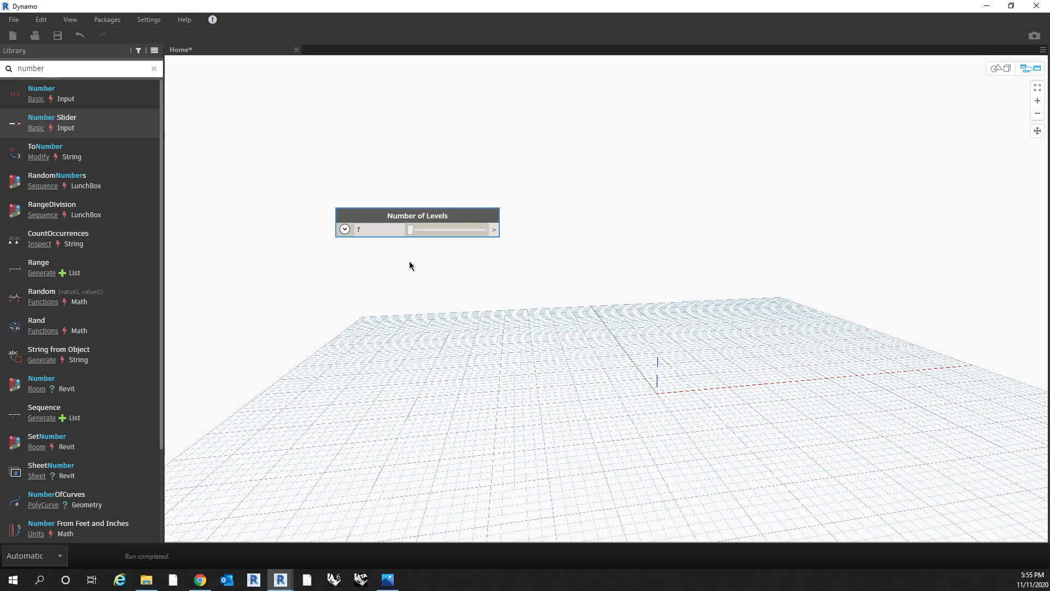
Step: Set the Number of Levels slider's maximum to 30 and its step to 1
left_click(344, 230)
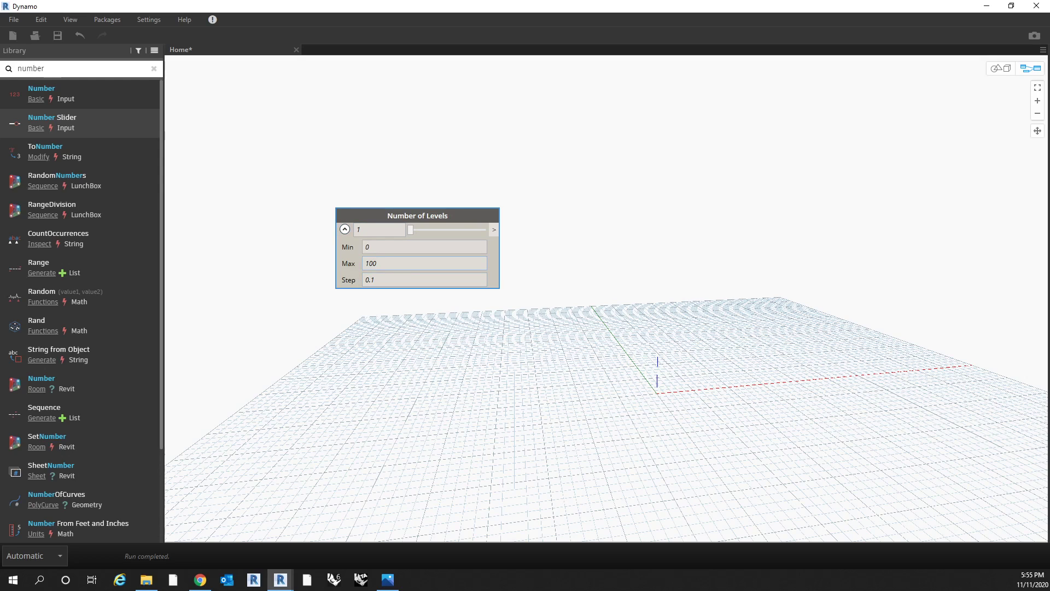
left_click(370, 263)
type("30")
key("Tab")
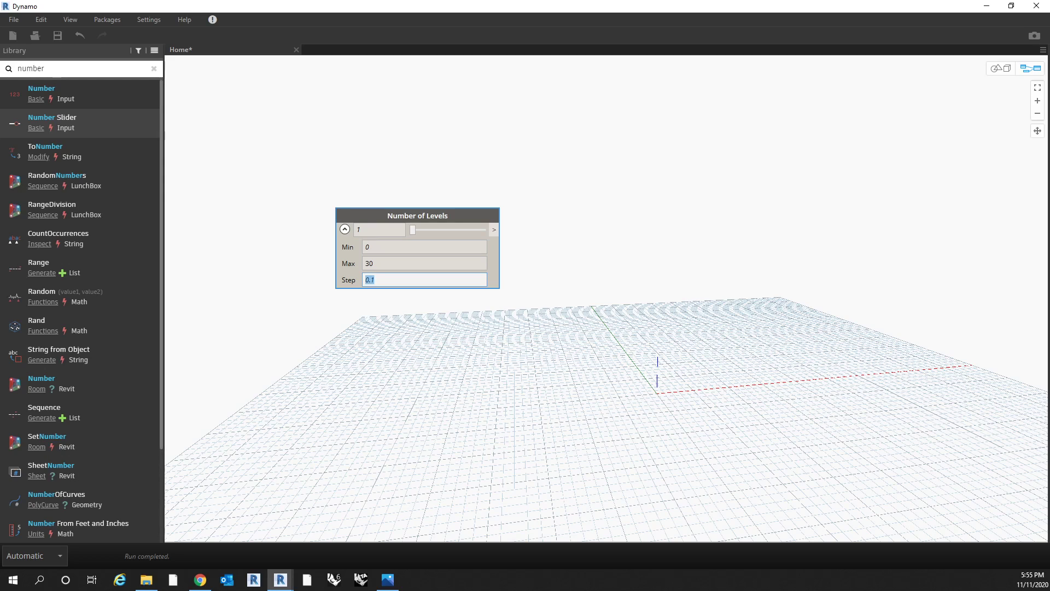
type("1")
left_click(270, 290)
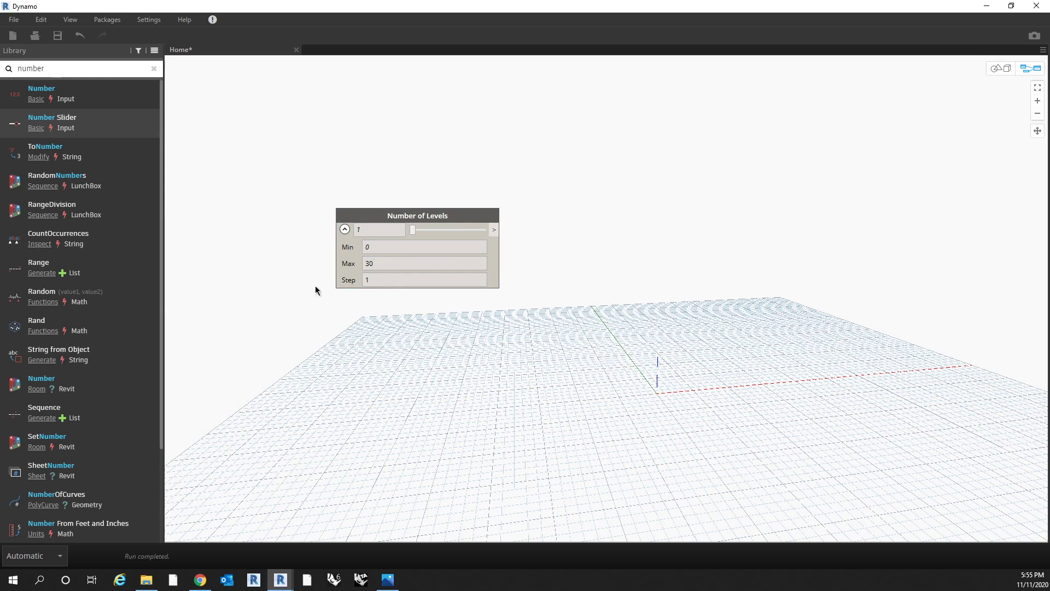
Step: Set the Number of Levels slider to 12 and collapse its range settings
mouse_move(421, 230)
left_mouse_down()
mouse_move(500, 231)
mouse_move(430, 230)
left_mouse_up()
left_click(344, 229)
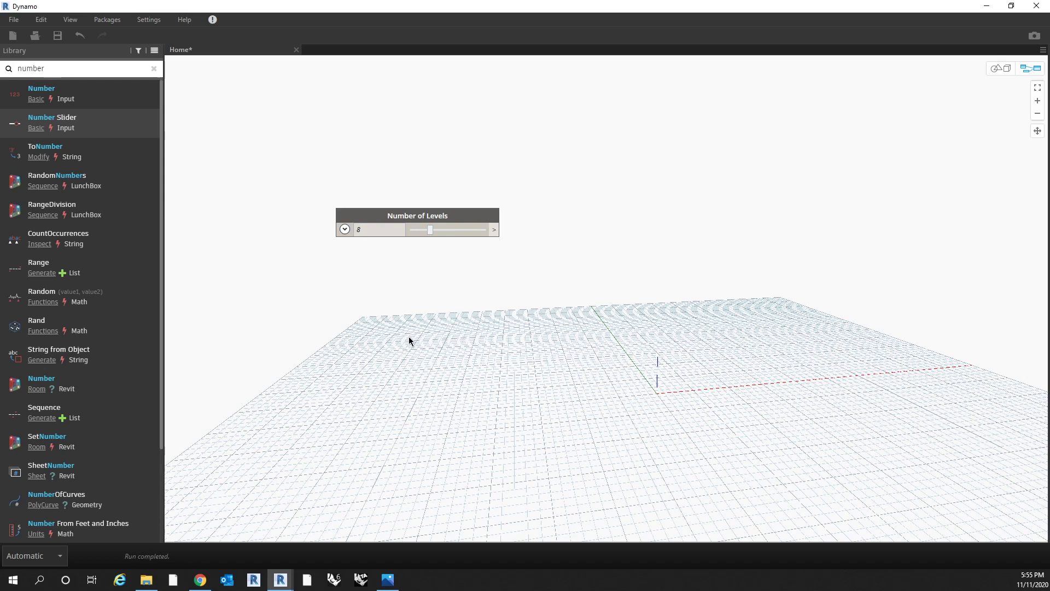
left_click_drag(429, 230, 440, 229)
Step: Duplicate the Number of Levels slider, place the copy directly below it and rename it Floor Height
left_click(451, 216)
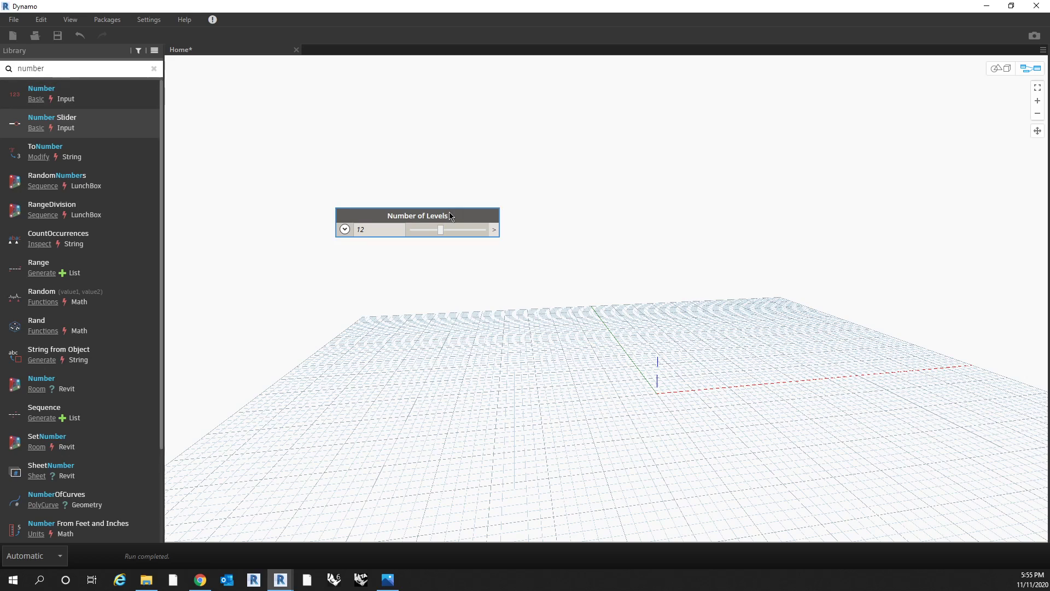
key("ctrl+c")
key("ctrl+v")
left_click_drag(582, 229, 412, 280)
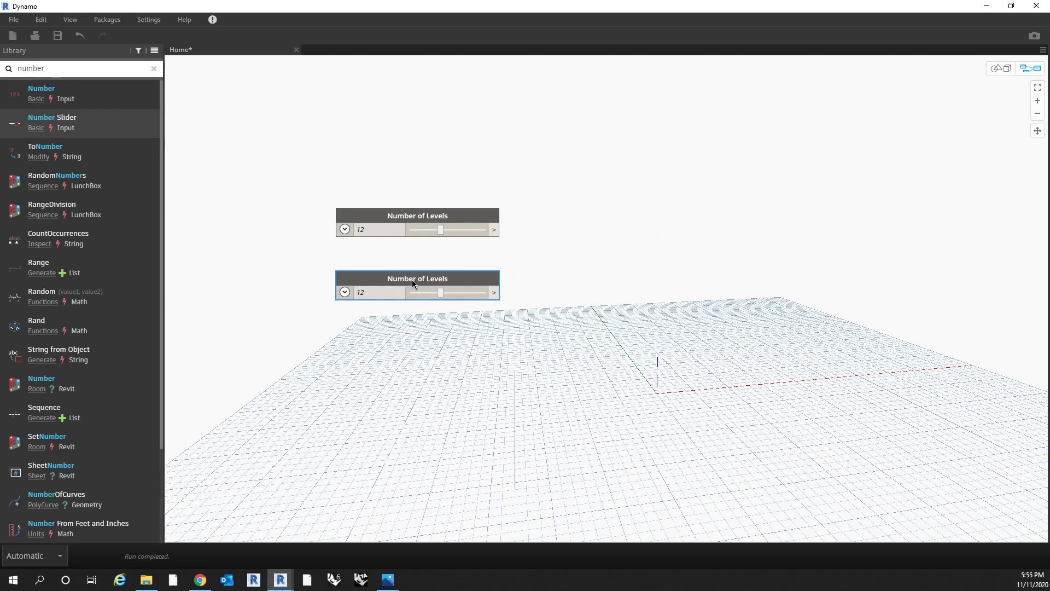
double_click(416, 278)
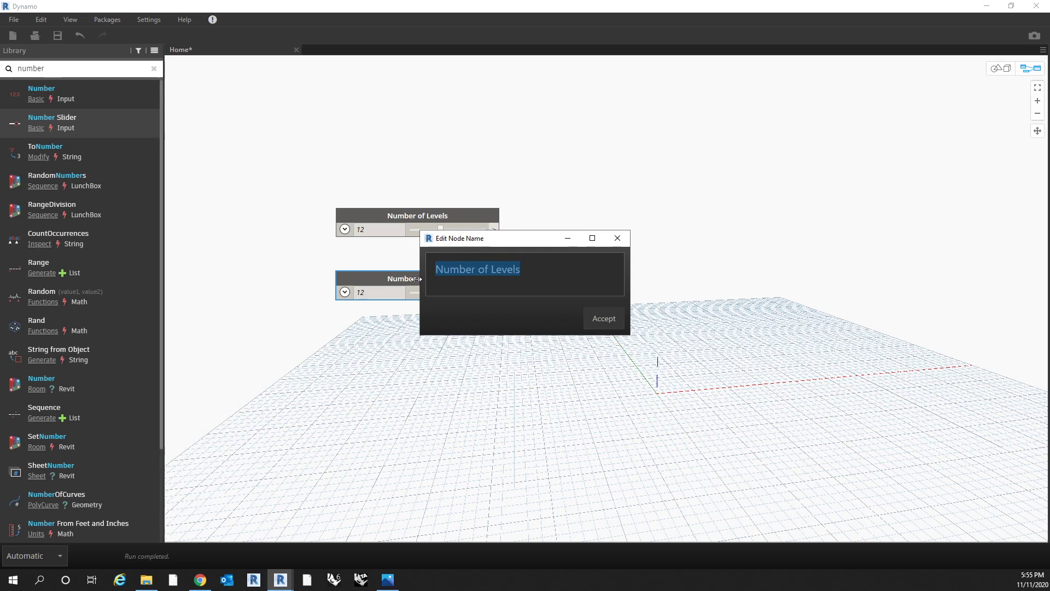
type("Floor HJe")
key("BackSpace")
key("BackSpace")
type("eight")
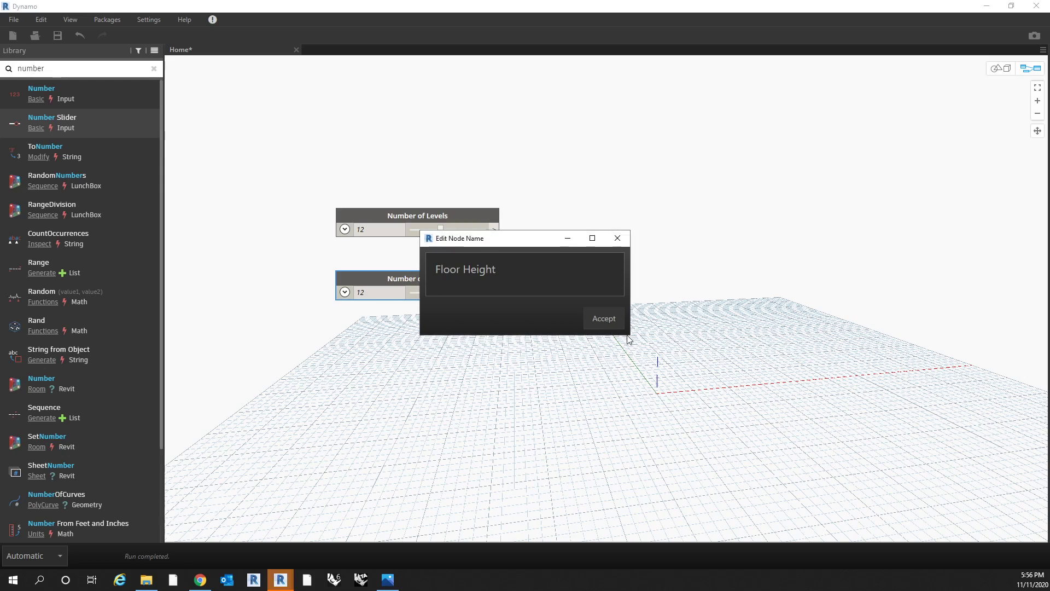
left_click(611, 323)
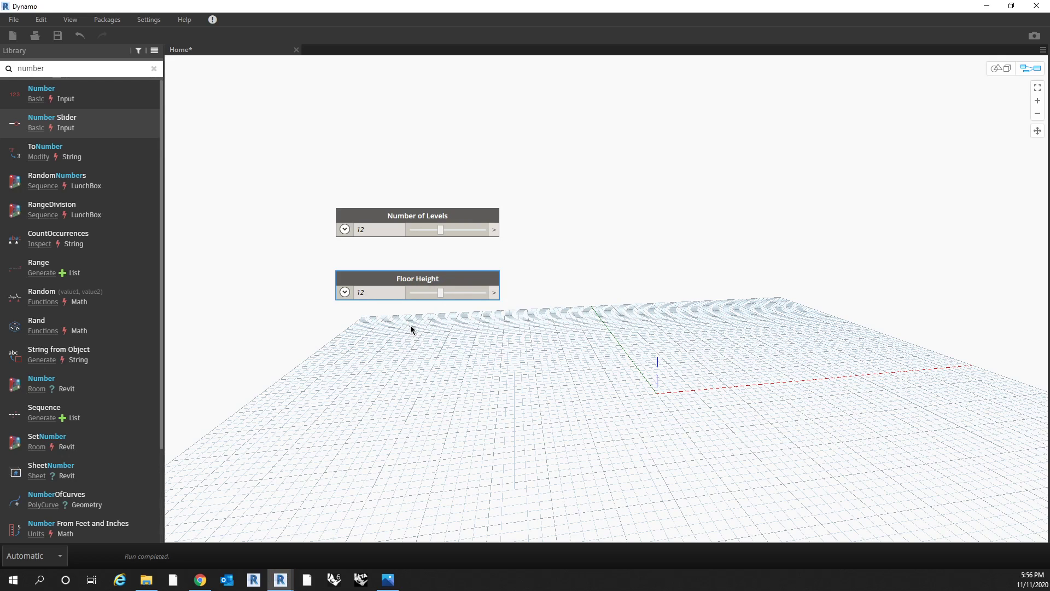
Step: Set the Floor Height slider's range to a minimum of 9 and a maximum of 15, and collapse its settings
left_click(344, 292)
left_click(367, 326)
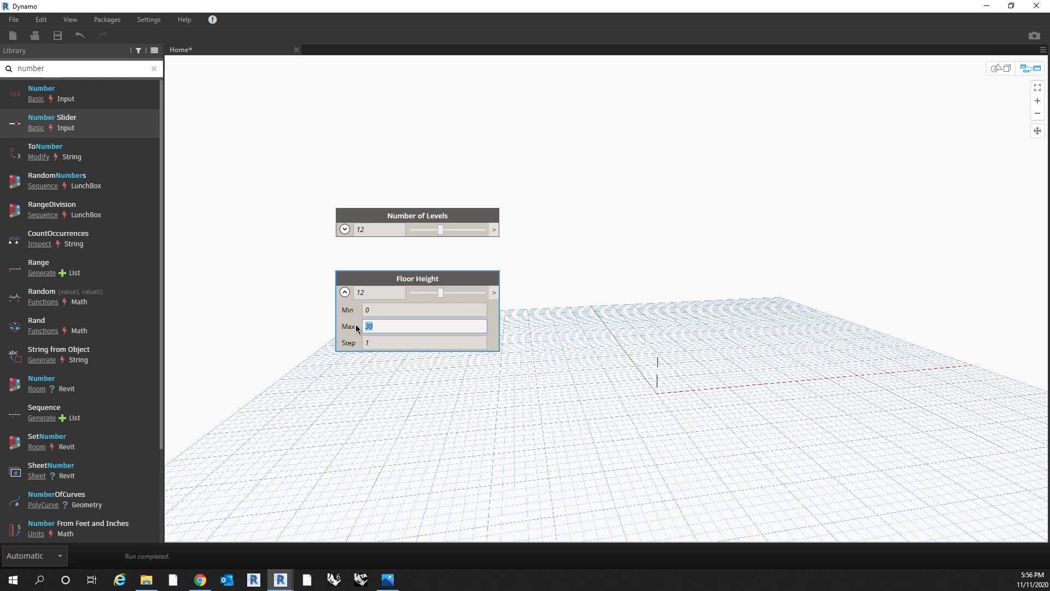
type("15")
left_click(363, 310)
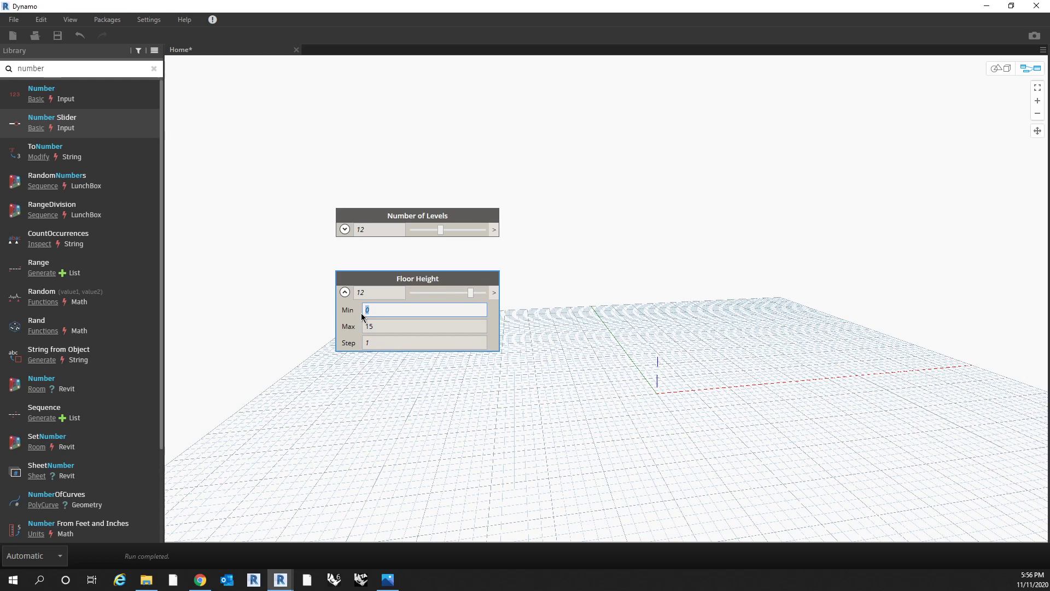
type("9")
left_click(353, 398)
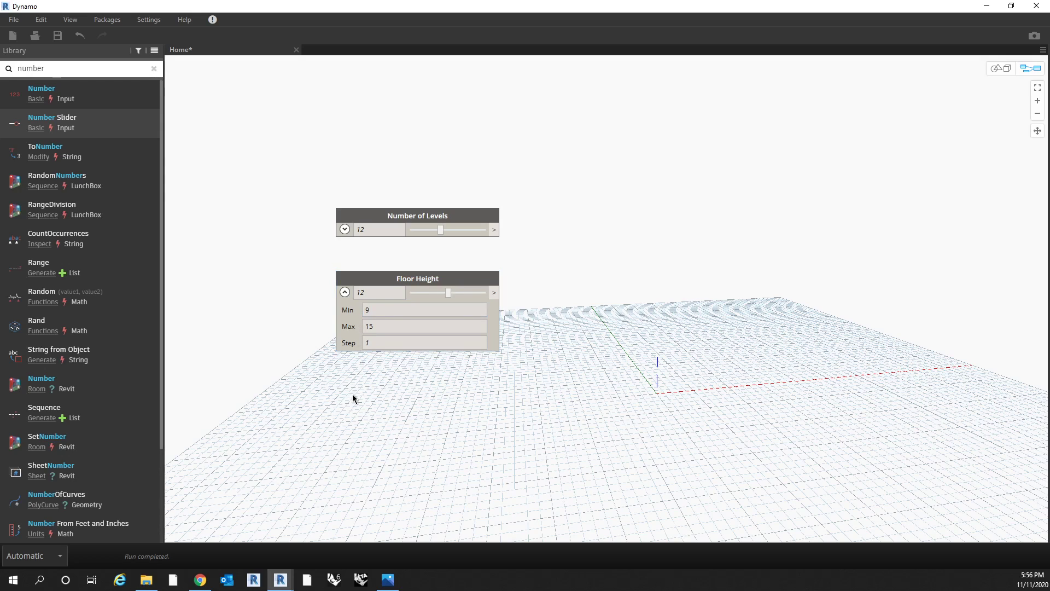
left_click(345, 292)
Step: Add a Point.ByCoordinates node and place it to the upper right of the two sliders
scroll(540, 349, "down", 2)
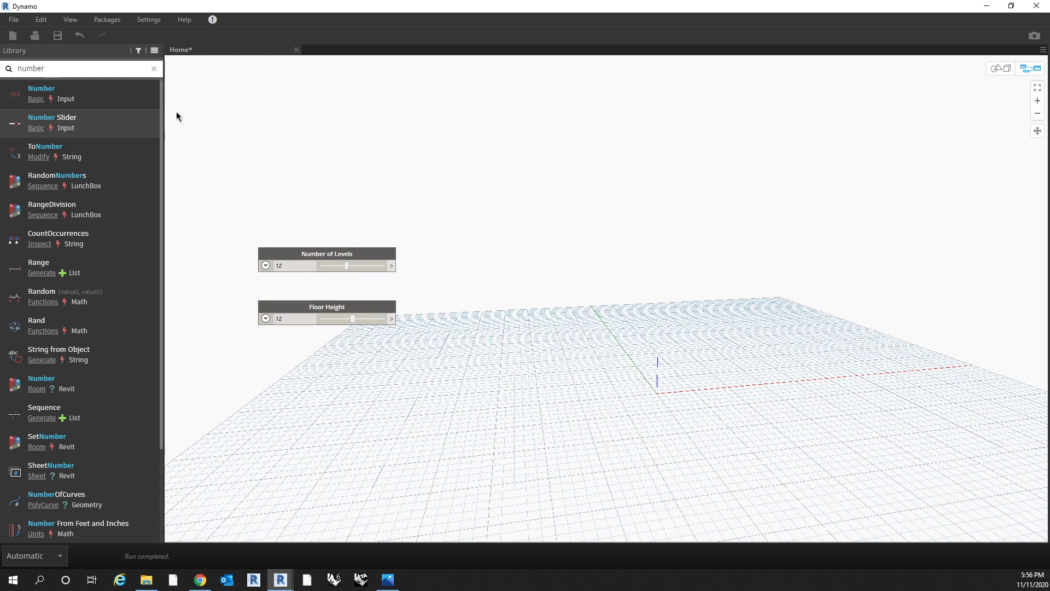
mouse_move(135, 109)
left_click(154, 70)
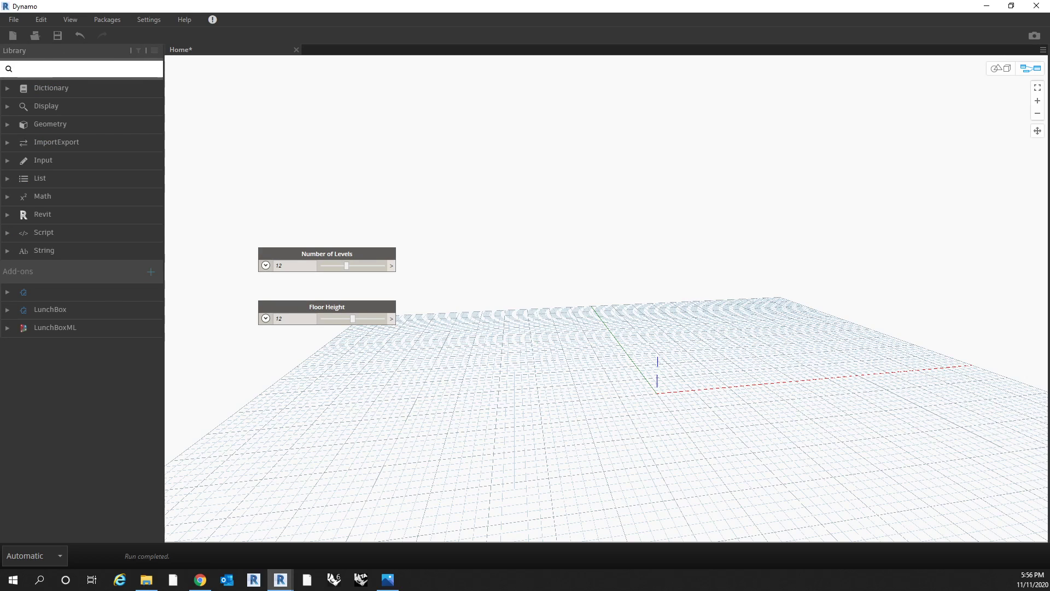
type("point")
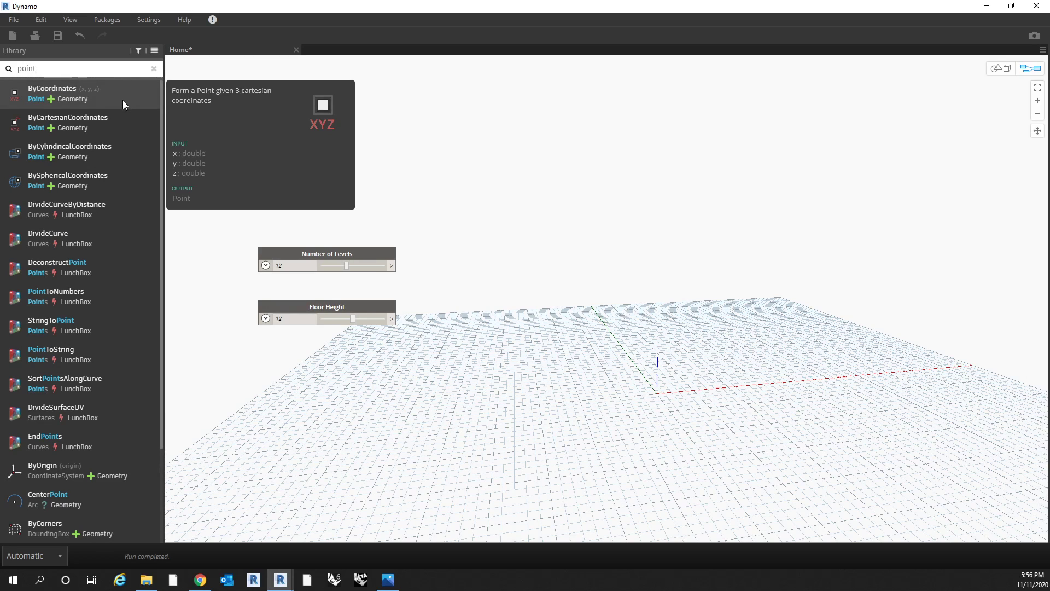
left_click(122, 100)
left_click_drag(630, 296, 601, 212)
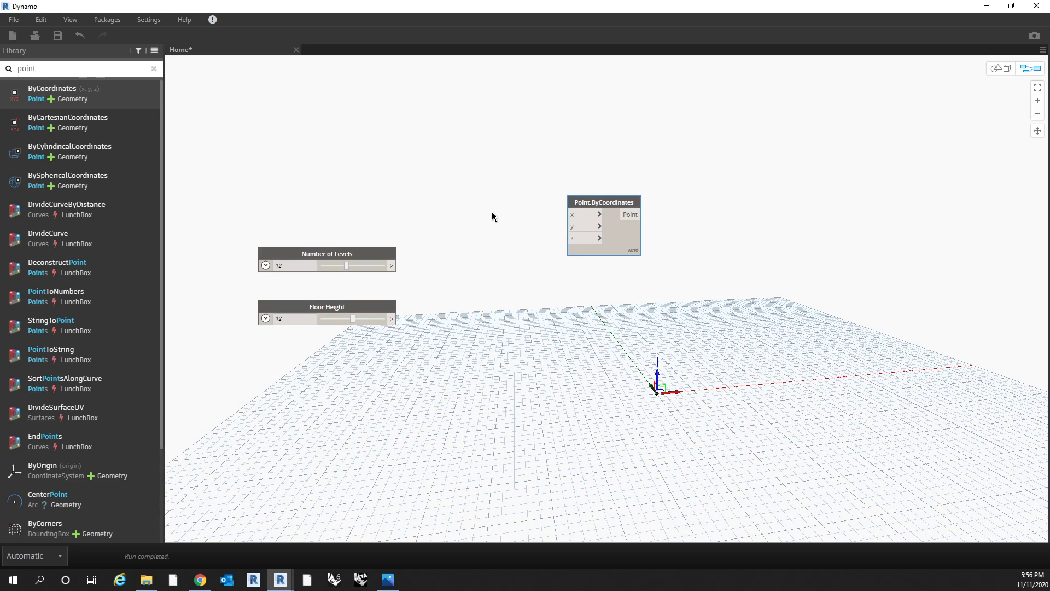
Step: Add a Code Block containing 0; and place it just left of the Point.ByCoordinates node
double_click(492, 216)
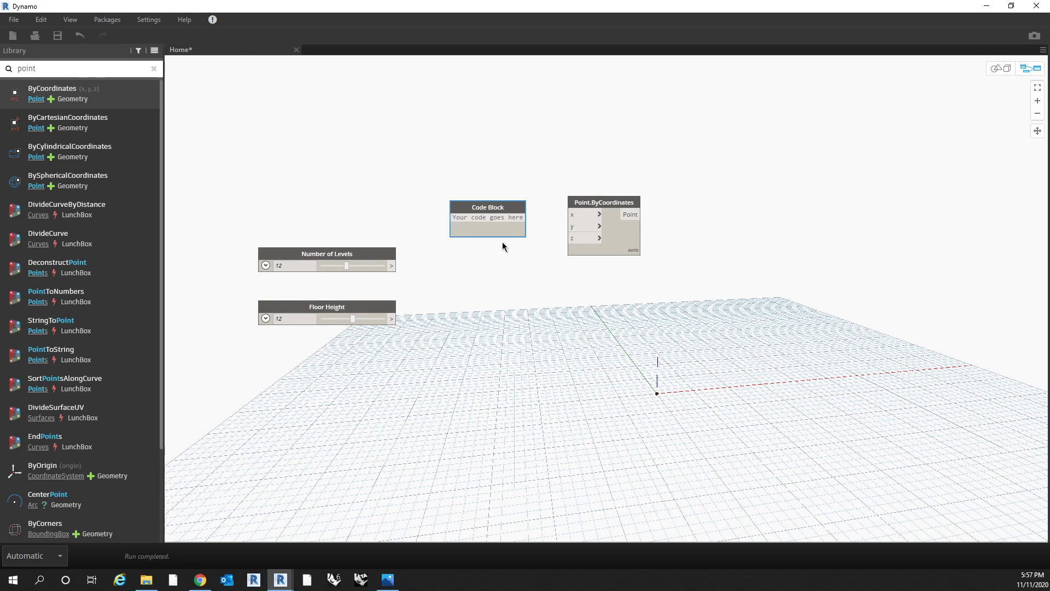
type("0;")
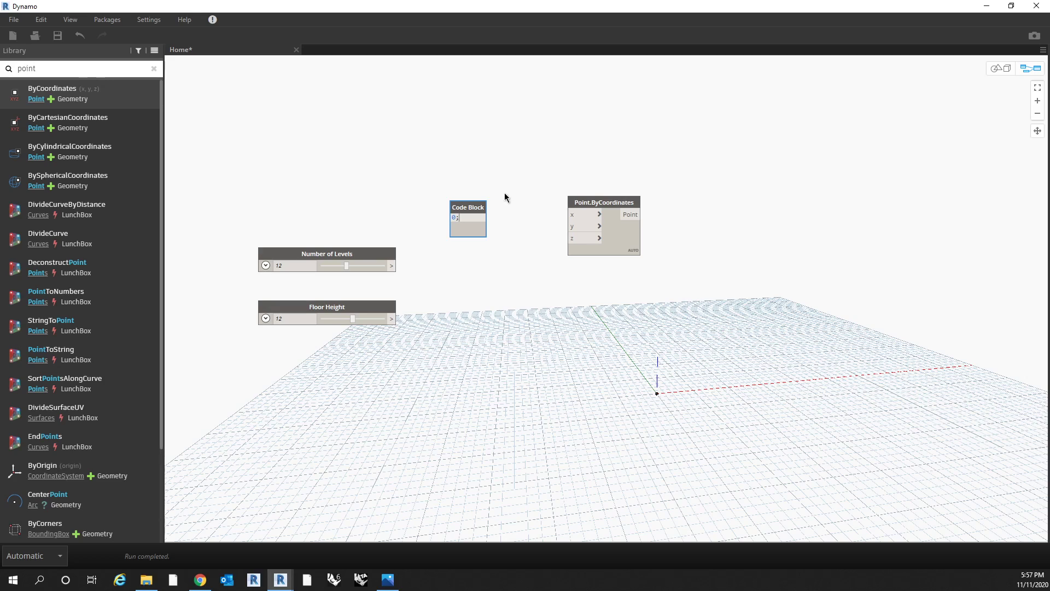
left_click(510, 178)
scroll(488, 228, "up", 2)
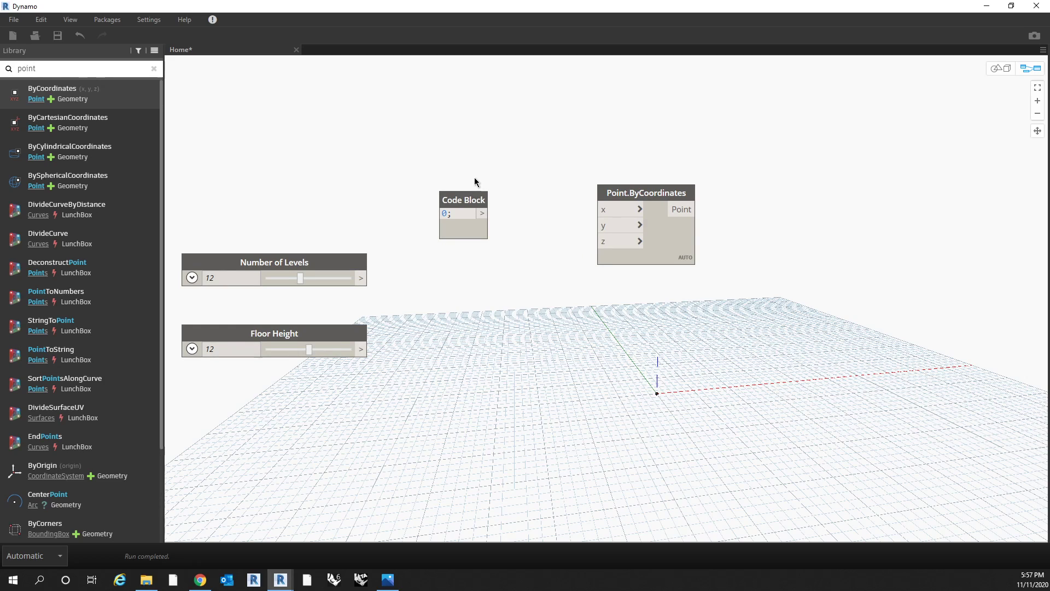
left_click_drag(477, 195, 520, 187)
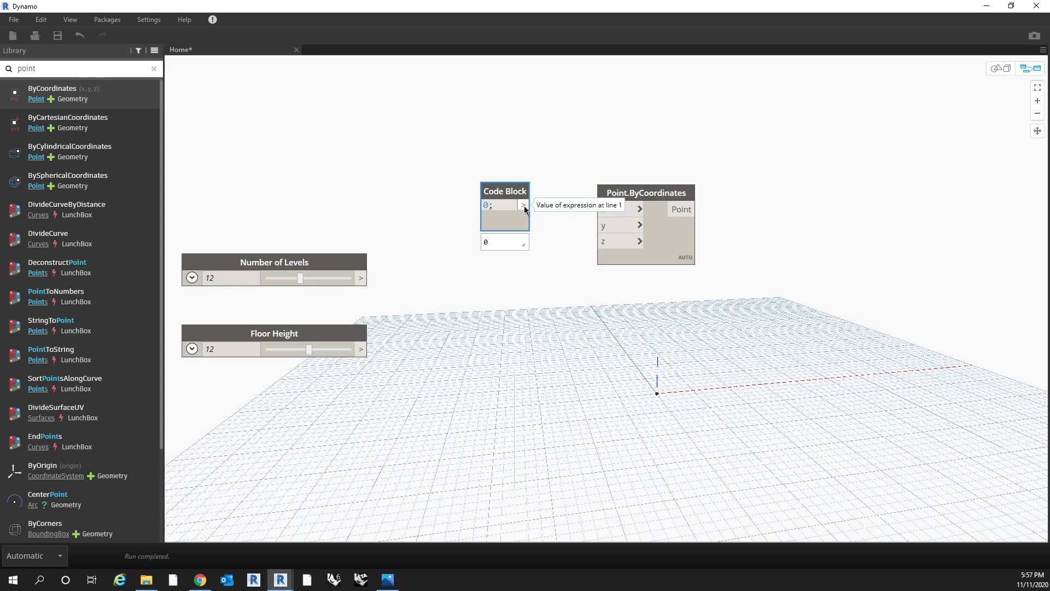
Step: Connect the 0 Code Block to the x and y inputs of Point.ByCoordinates and move that node further right
left_click_drag(523, 206, 599, 210)
left_click_drag(523, 209, 600, 225)
left_click_drag(664, 194, 730, 214)
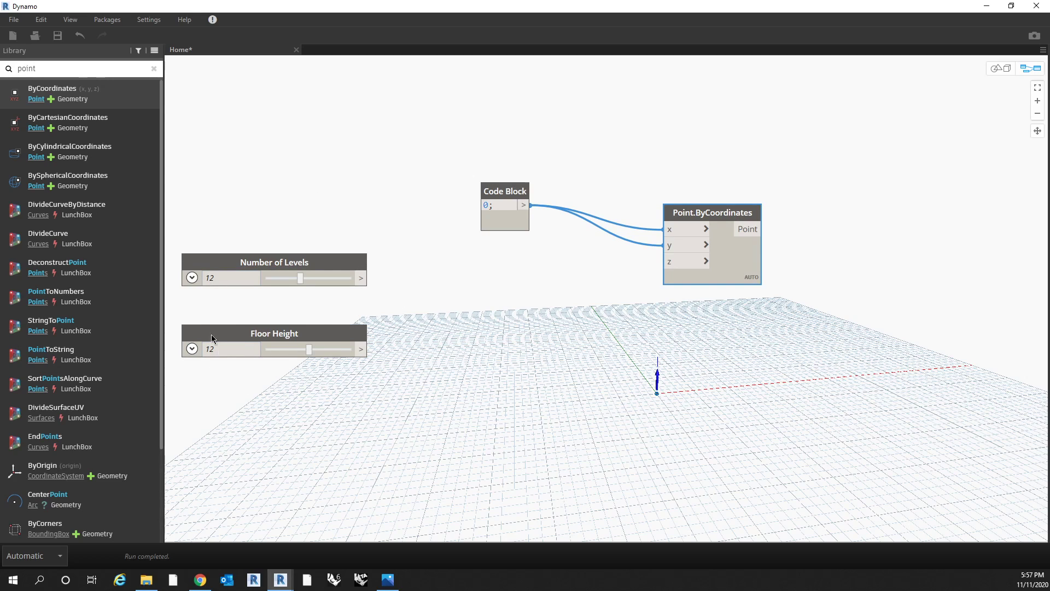
Step: Add an empty Code Block and move it below the 0 Code Block, level with the Floor Height slider
double_click(507, 300)
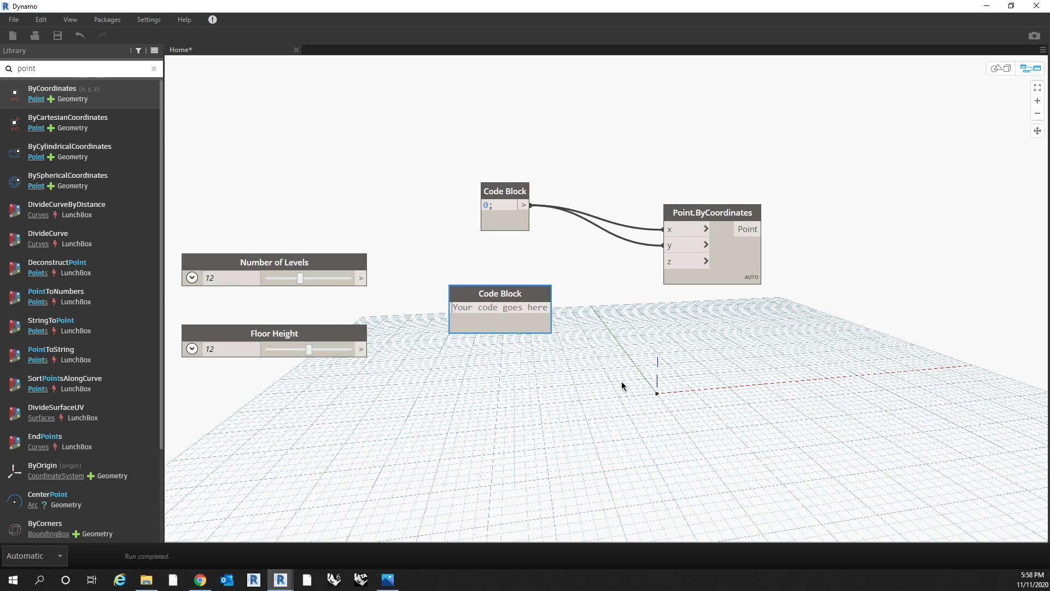
left_click_drag(541, 296, 516, 354)
left_click(500, 330)
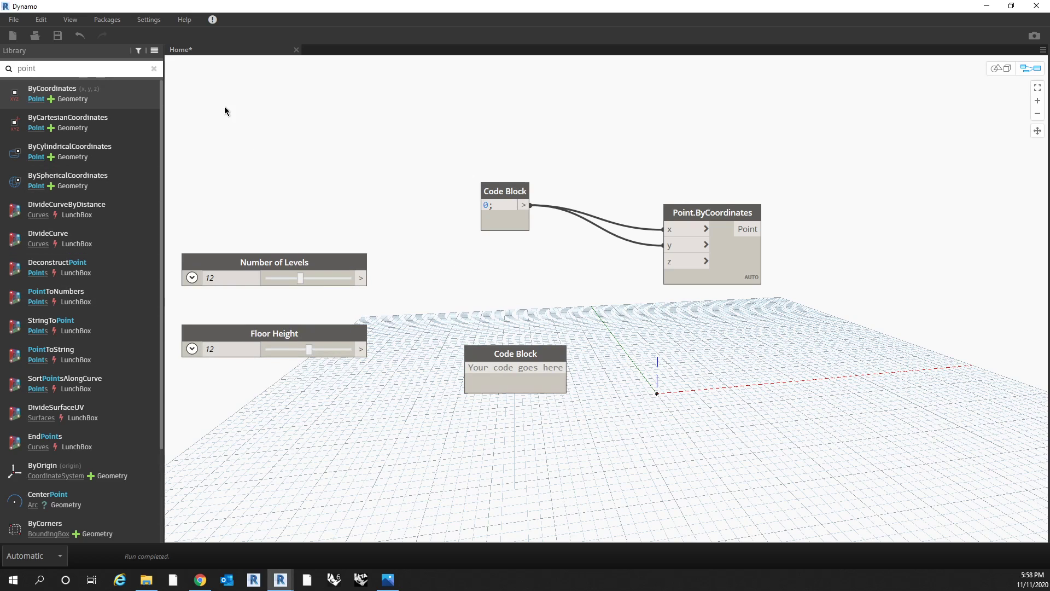
Step: Find the Sequence list node in the library, add it, and place it between the 0 Code Block and the empty Code Block
key("BackSpace")
key("BackSpace")
key("BackSpace")
key("BackSpace")
key("BackSpace")
type("se")
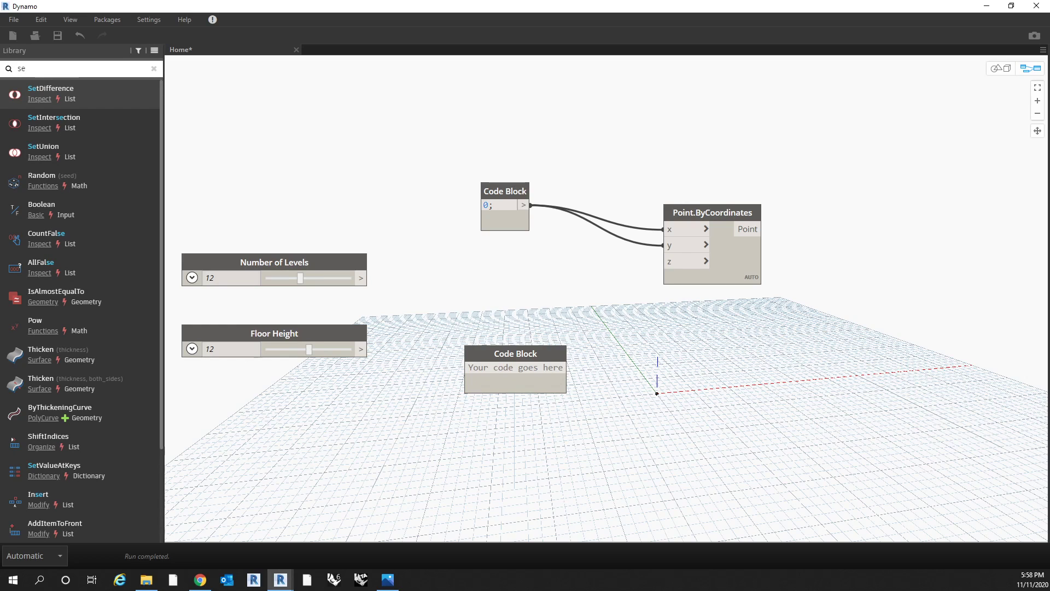
type("qu")
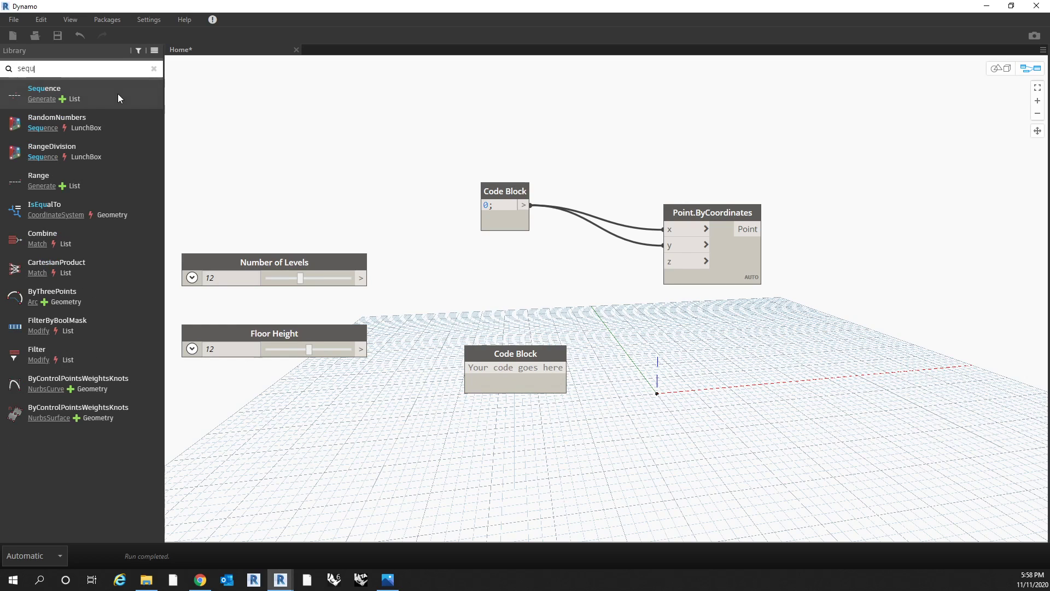
mouse_move(117, 94)
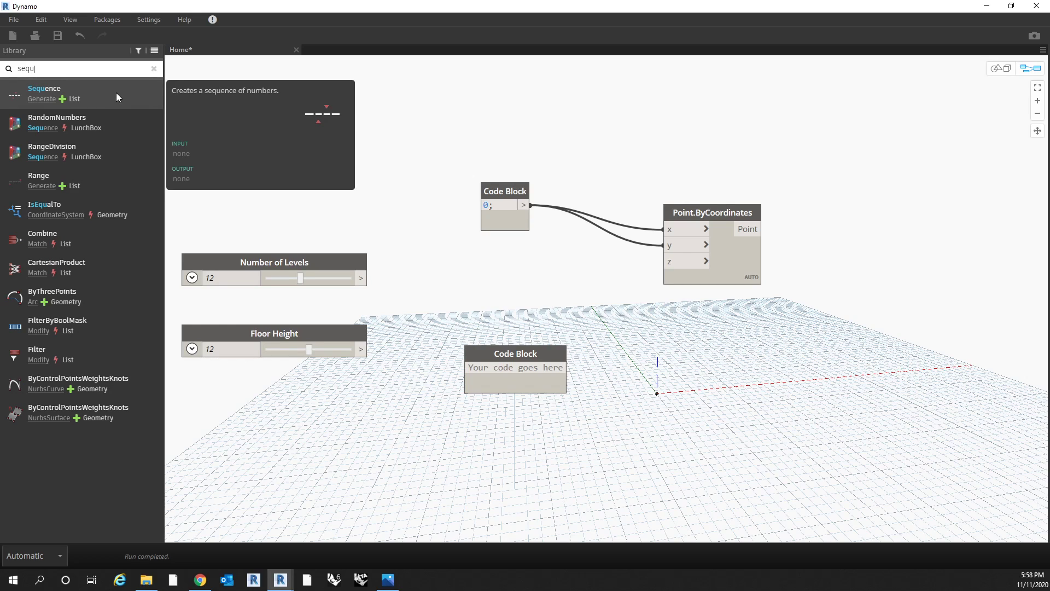
left_click(116, 93)
left_click_drag(648, 295, 505, 252)
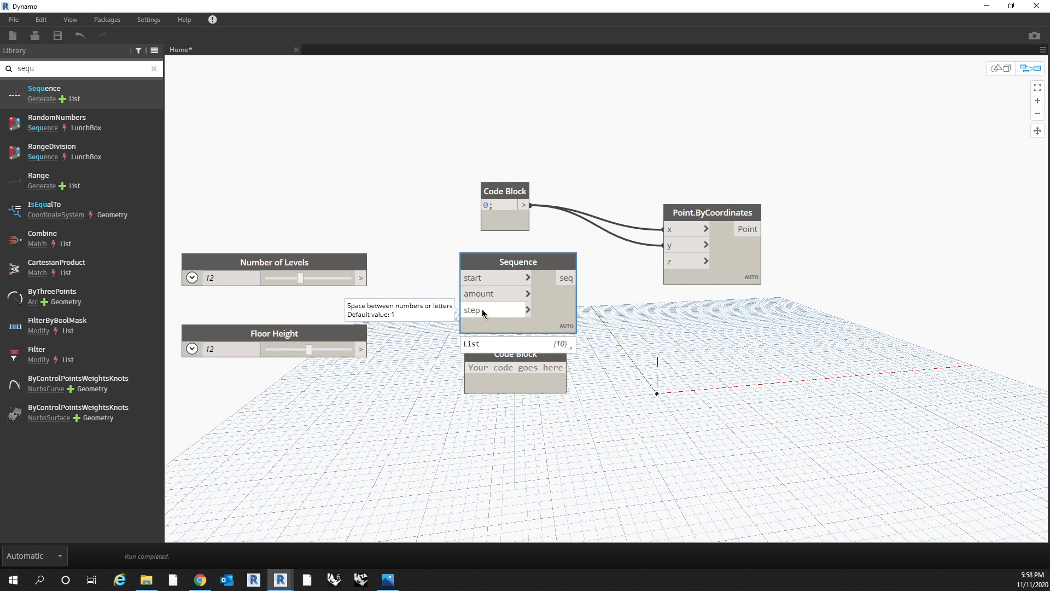
Step: Move the empty Code Block slightly down, clear of the Sequence node, and enter 0..#Levels..FloorHeight; in it
left_click_drag(536, 360, 537, 384)
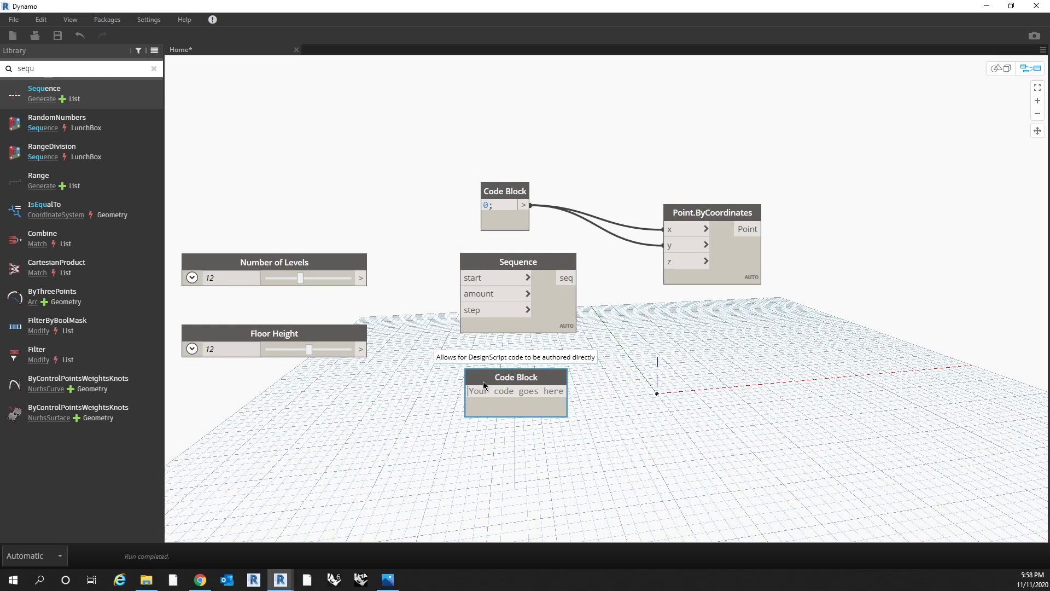
type("0..#")
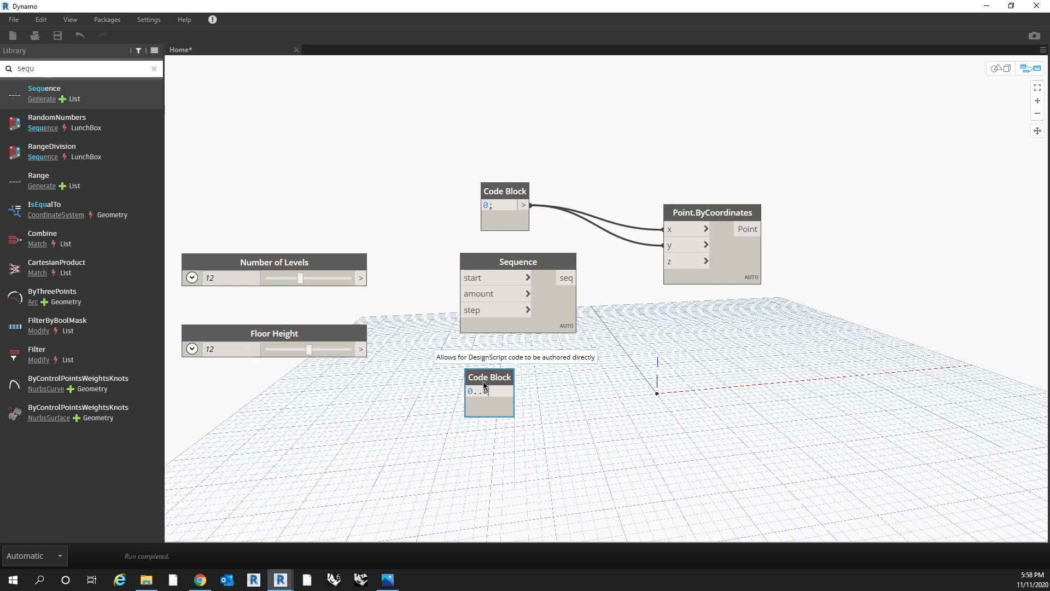
type("Levels")
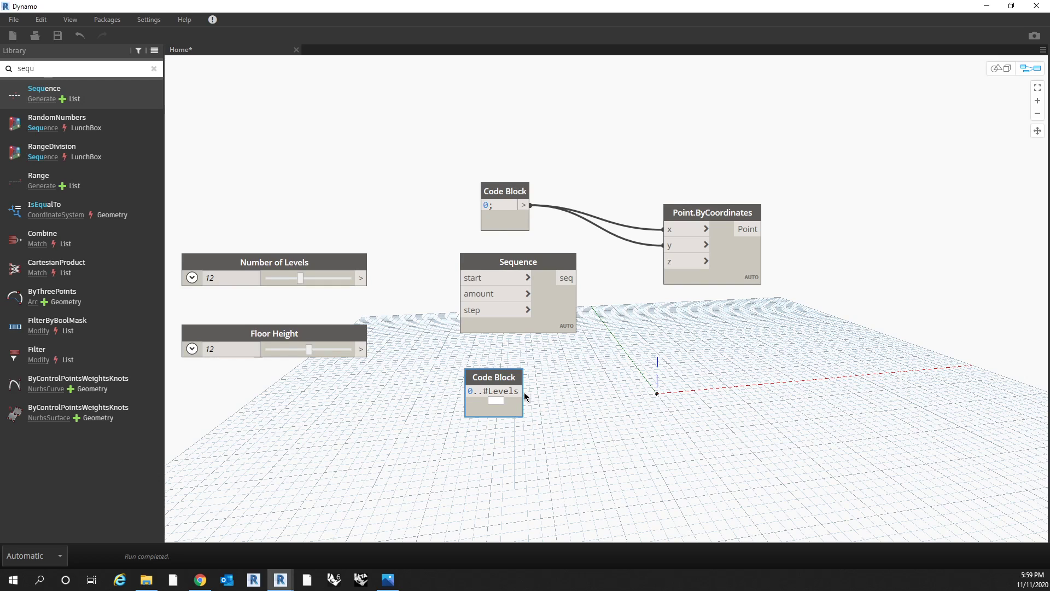
type("..")
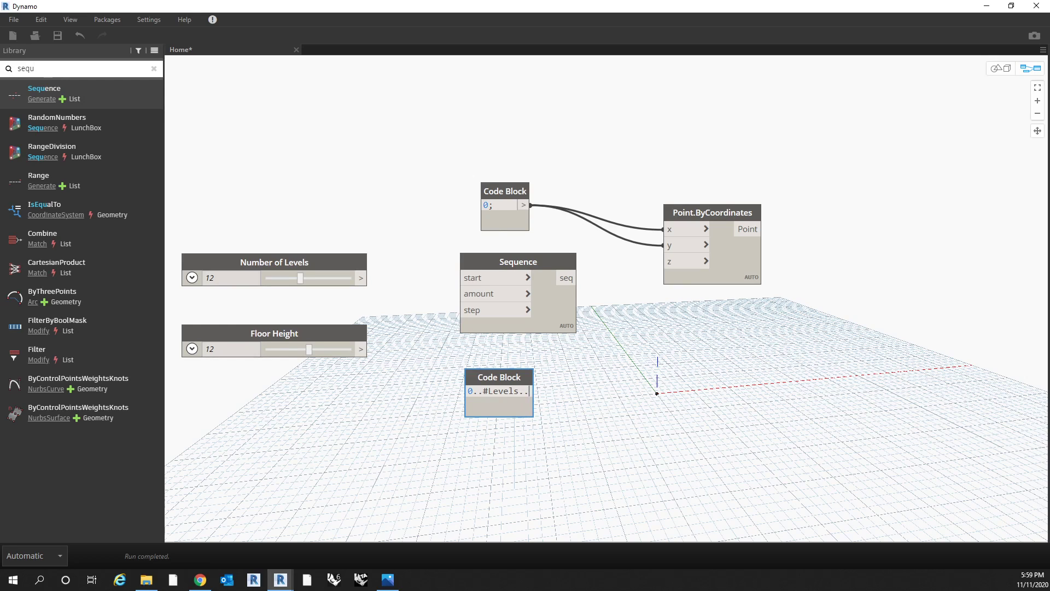
type("Flo")
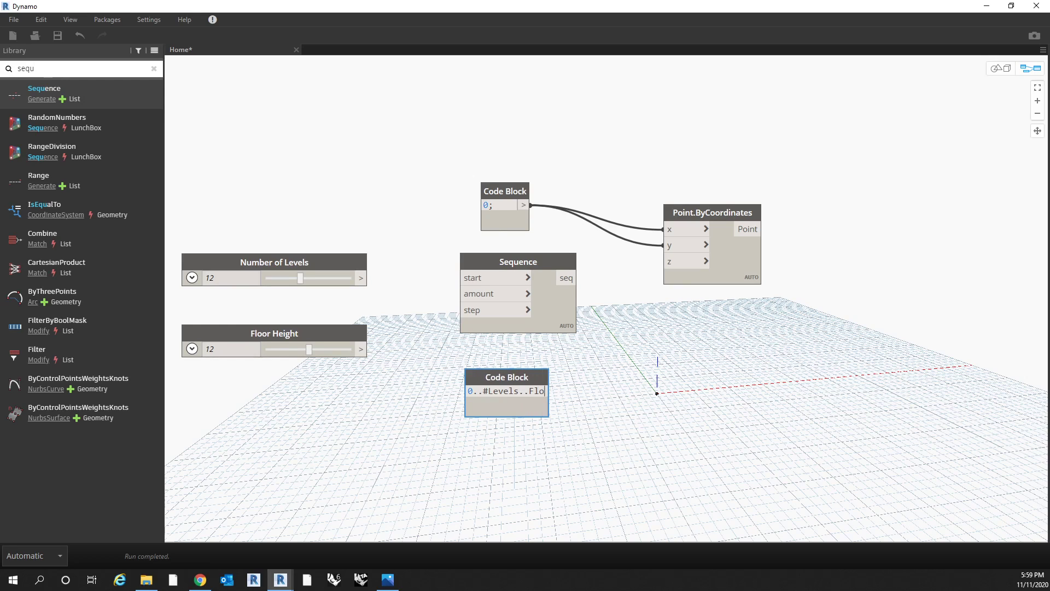
type("orHeight")
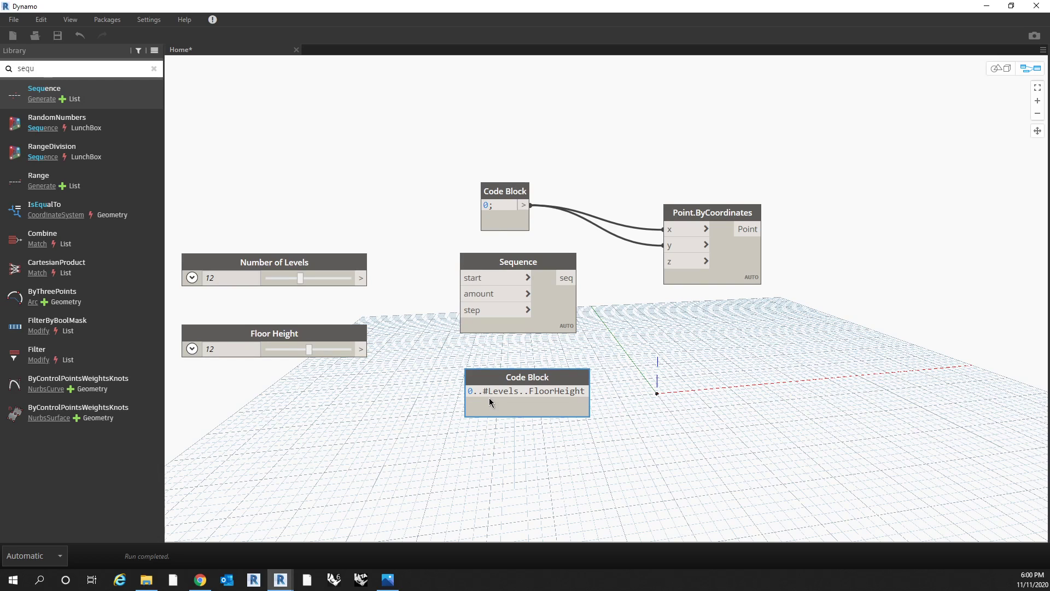
type(";")
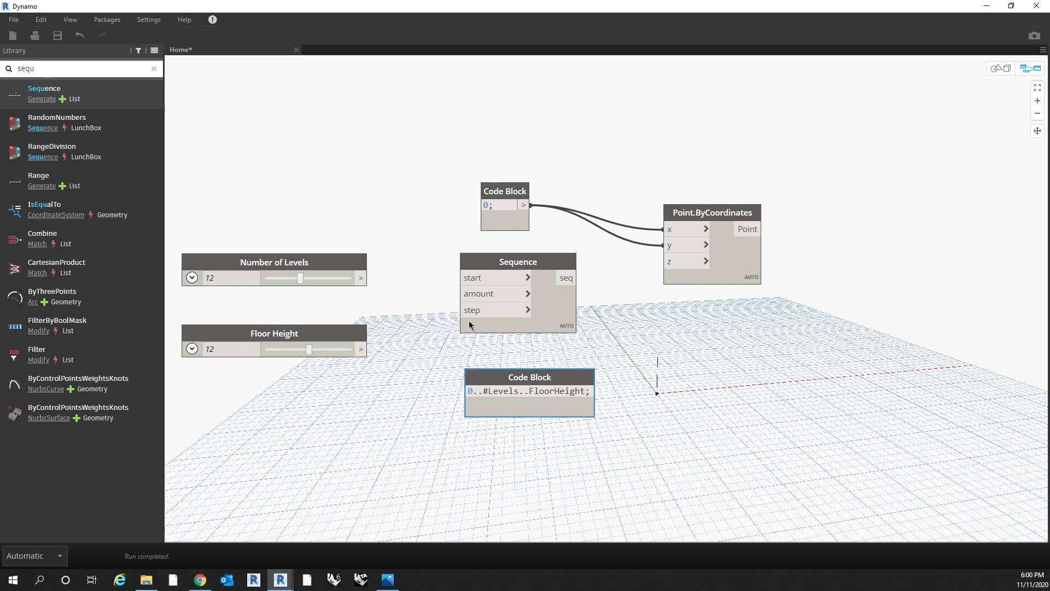
left_click(537, 457)
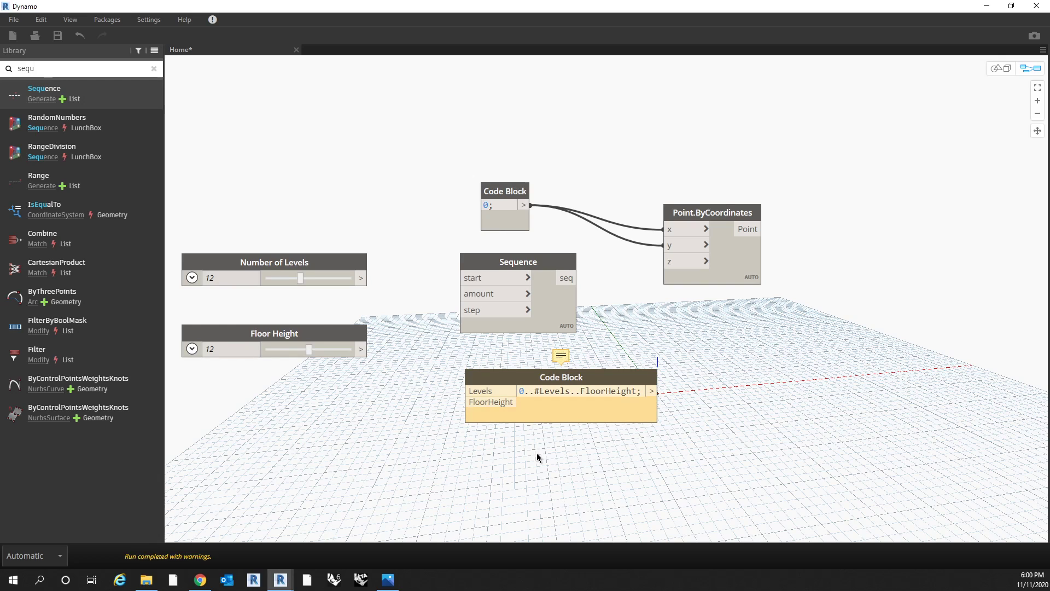
Step: Connect Number of Levels to the Code Block's Levels input and Floor Height to its FloorHeight input, shifting the block slightly left
left_click_drag(564, 377, 550, 377)
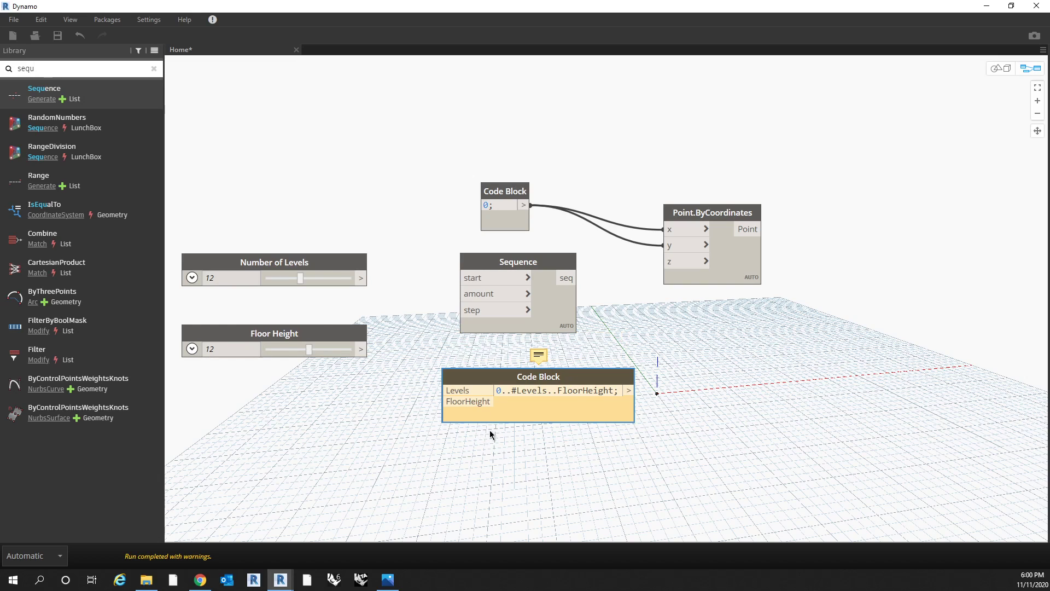
left_click(362, 279)
left_click(453, 394)
left_click(363, 350)
left_click(455, 402)
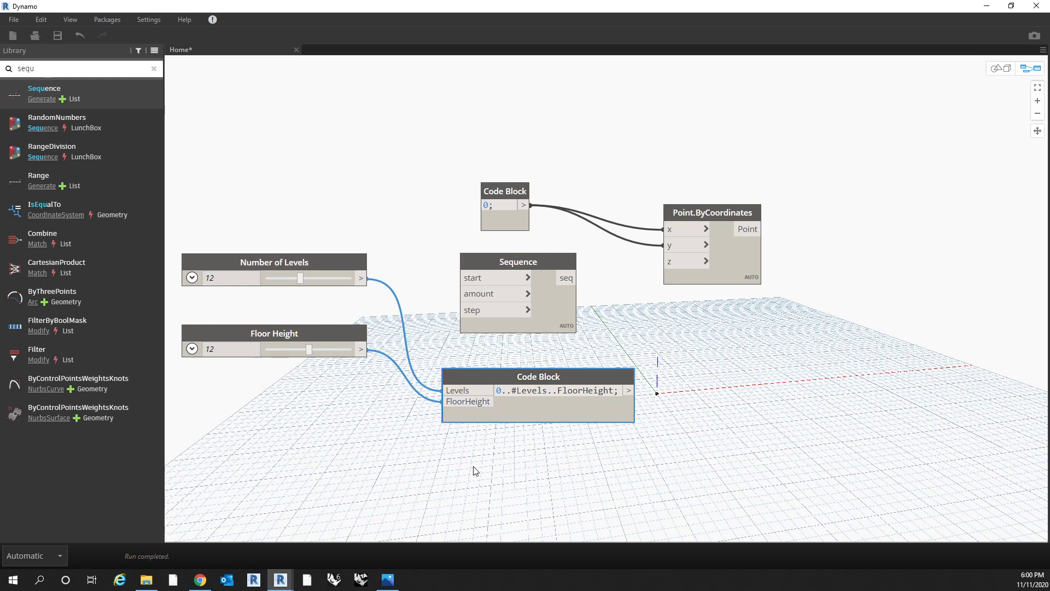
left_click_drag(552, 376, 534, 373)
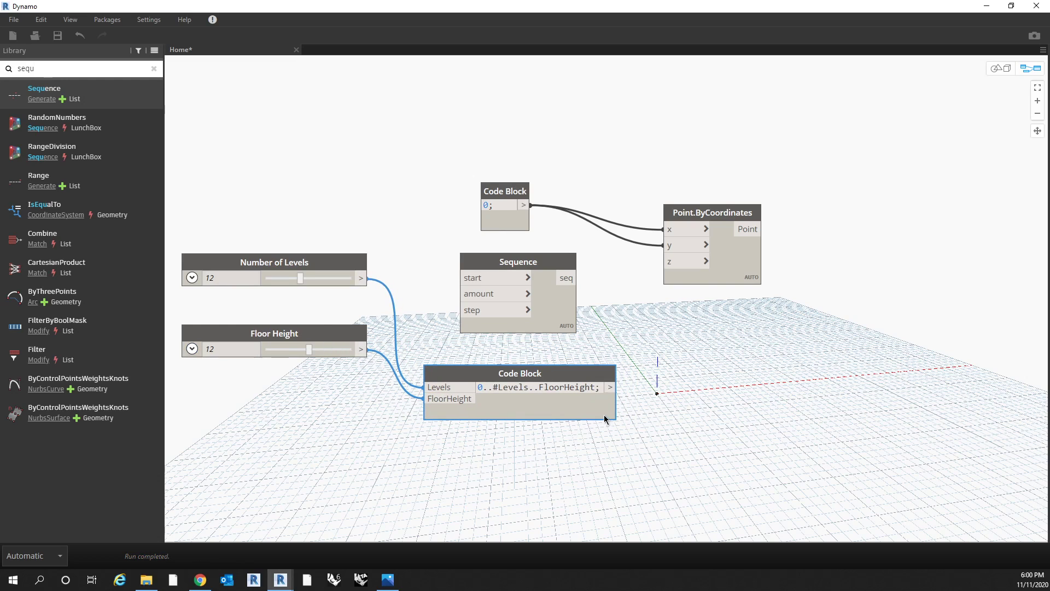
Step: Keep the Code Block's output list displayed and set the Floor Height slider to 11
mouse_move(604, 431)
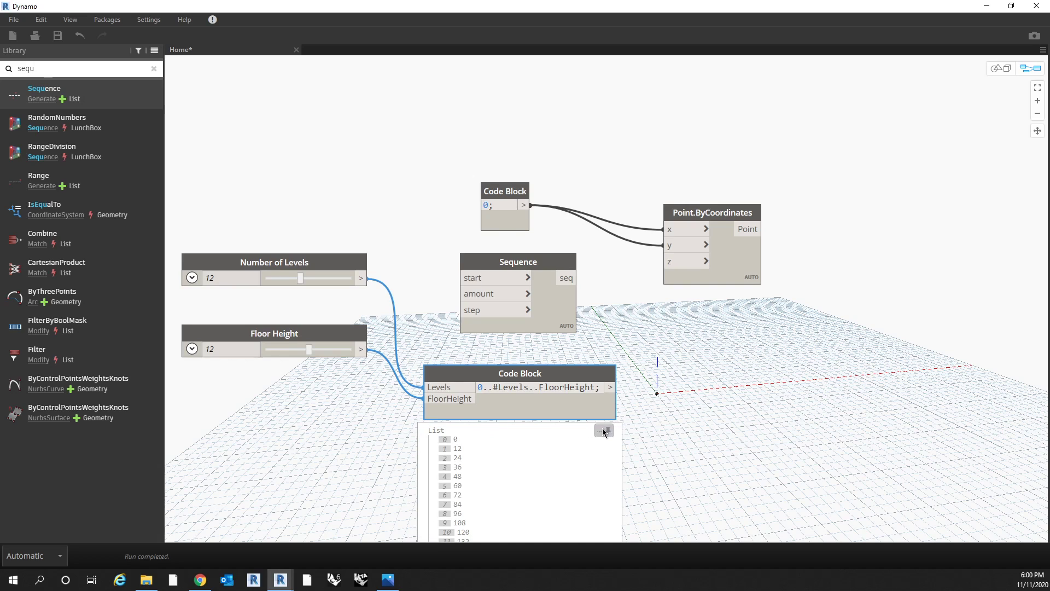
middle_click_drag(647, 439, 704, 358)
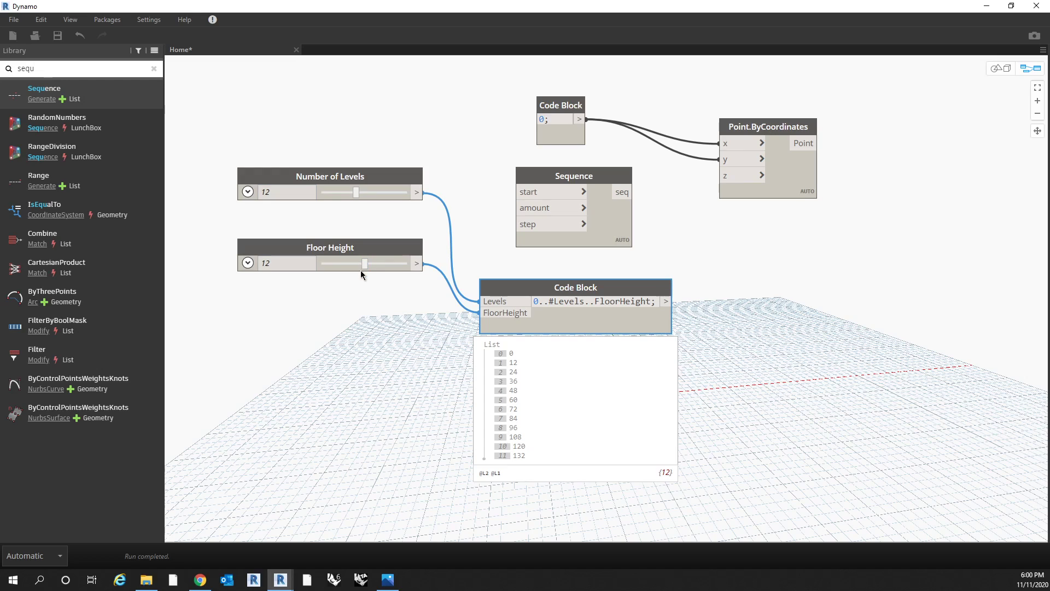
mouse_move(362, 268)
left_mouse_down()
mouse_move(338, 265)
mouse_move(350, 265)
left_mouse_up()
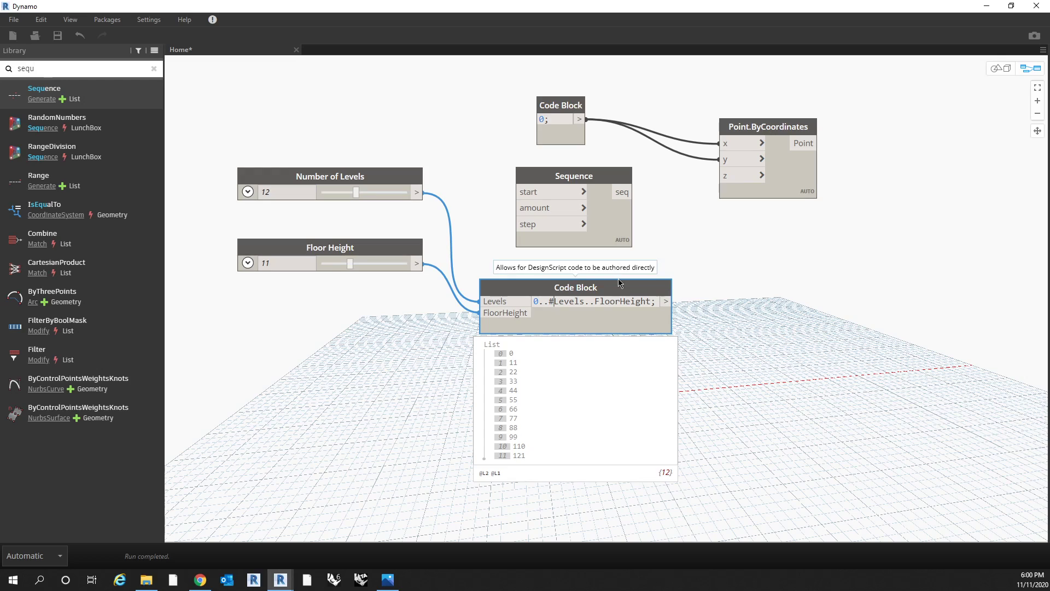
Step: Remove the # so the Code Block reads 0..Levels..FloorHeight; and set the Number of Levels slider to 26
key("Delete")
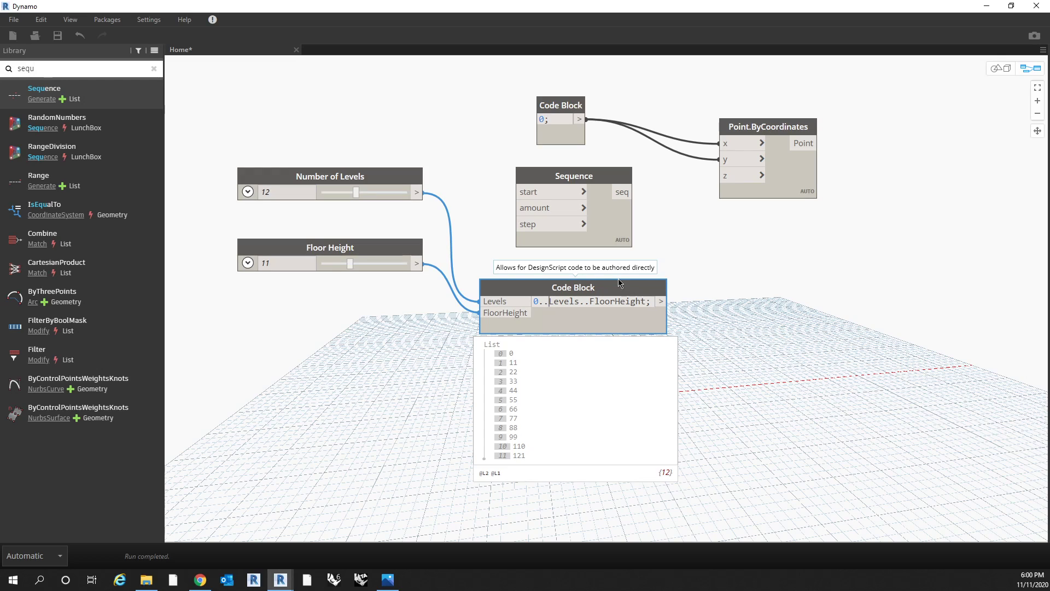
left_click(738, 306)
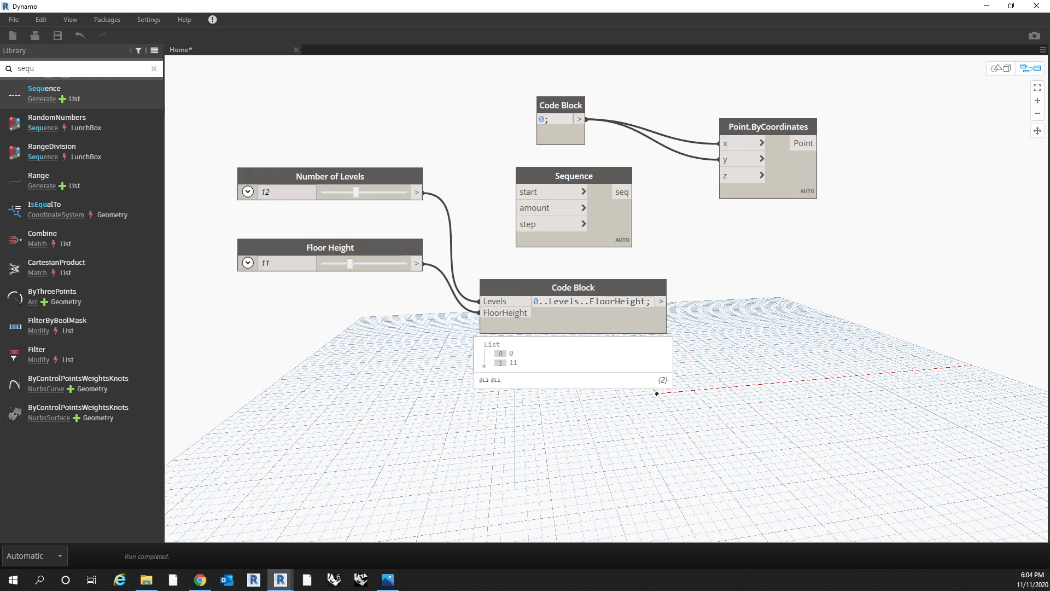
left_click_drag(357, 192, 395, 192)
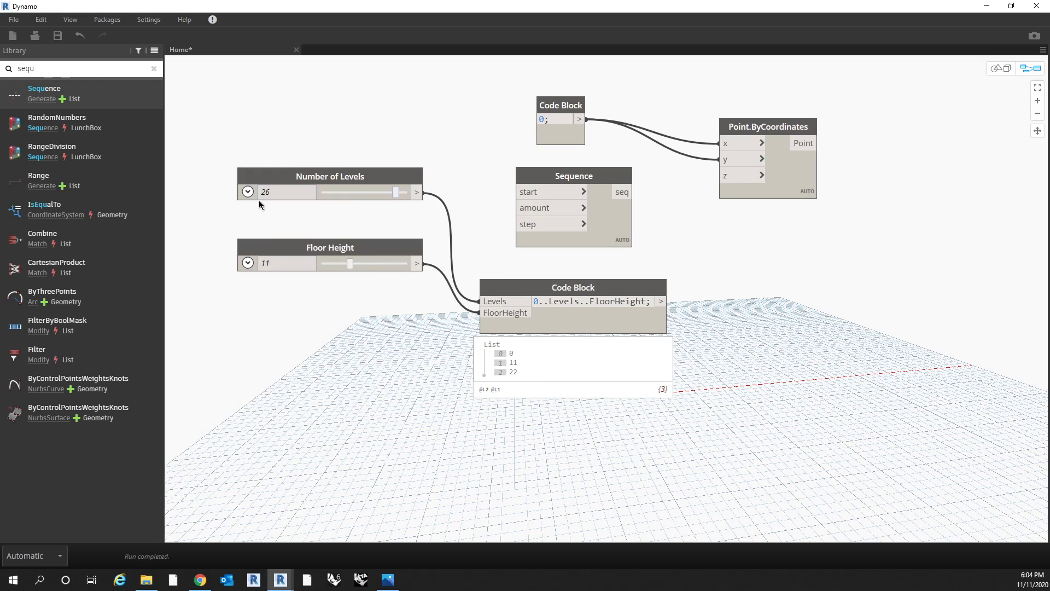
Step: Set the Number of Levels slider's maximum to 100 and try the slider at 76 and at 22
left_click(248, 191)
double_click(277, 230)
type("100")
left_click(248, 191)
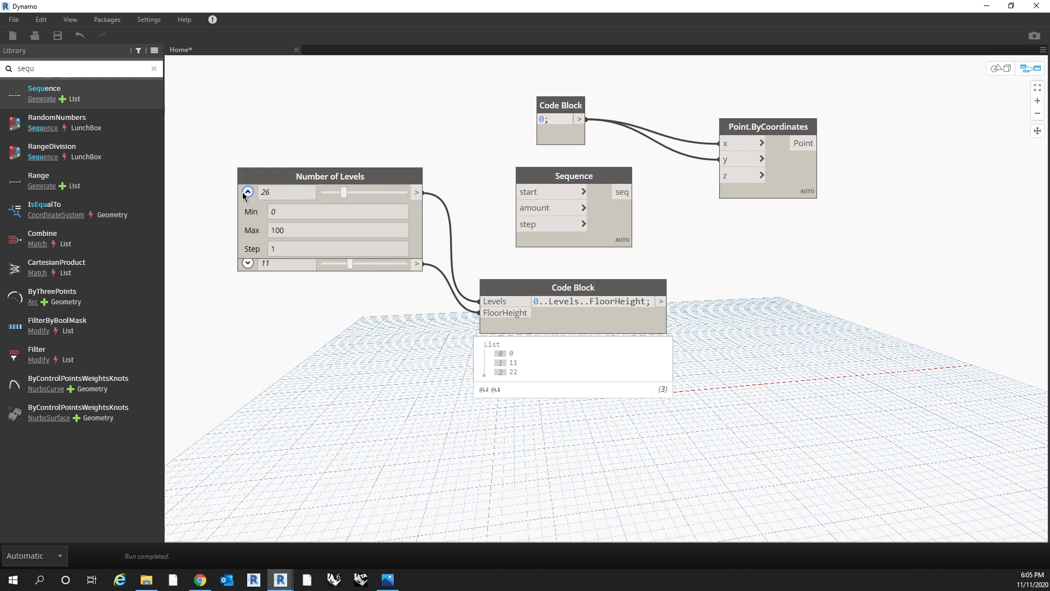
left_click_drag(346, 195, 389, 195)
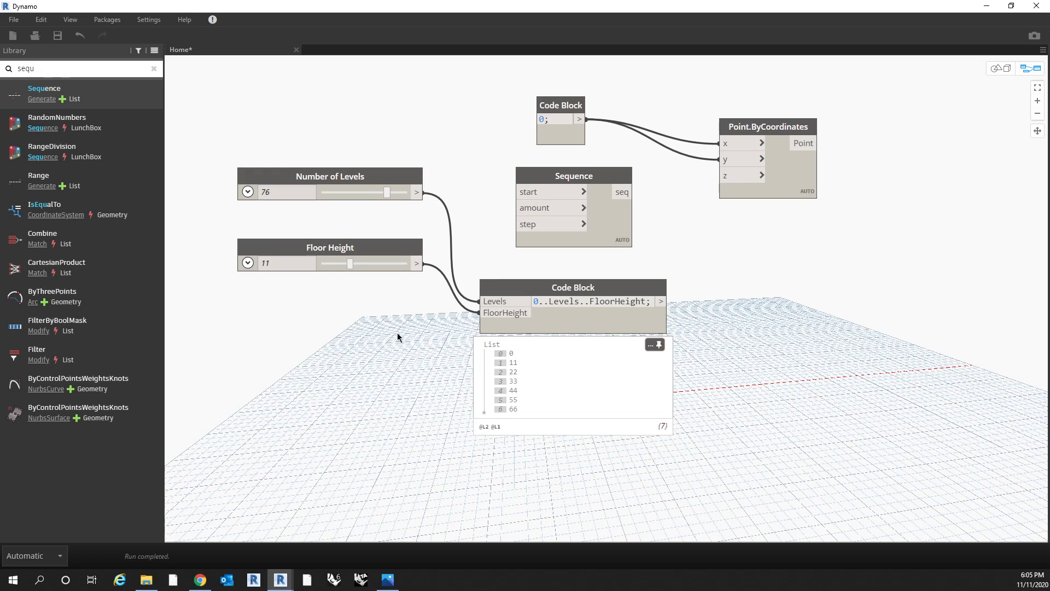
left_click_drag(386, 195, 340, 196)
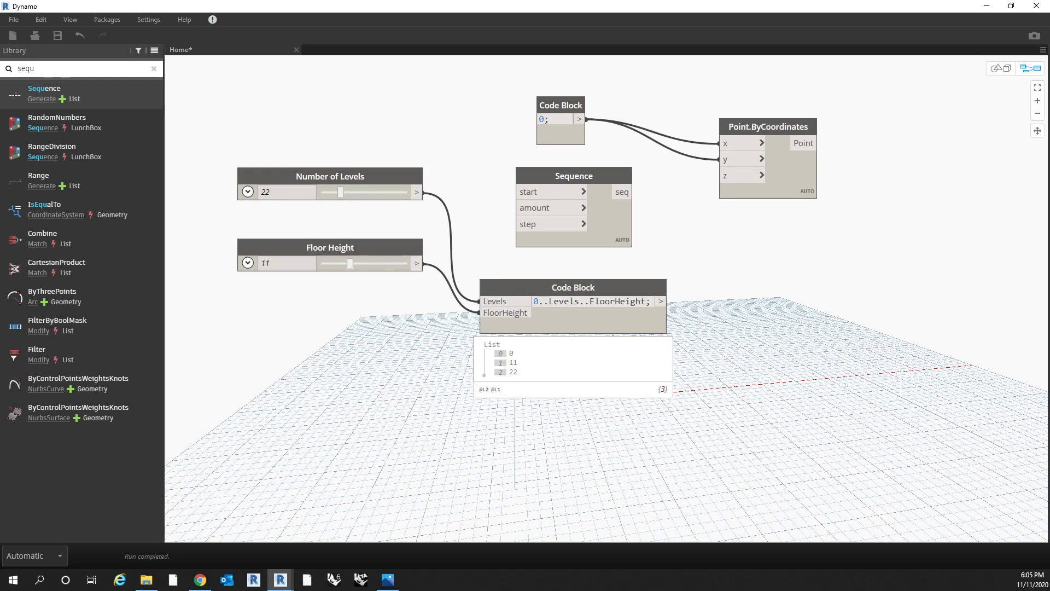
Step: Restore the # before Levels so the Code Block reads 0..#Levels..FloorHeight;
left_click(548, 301)
type("#")
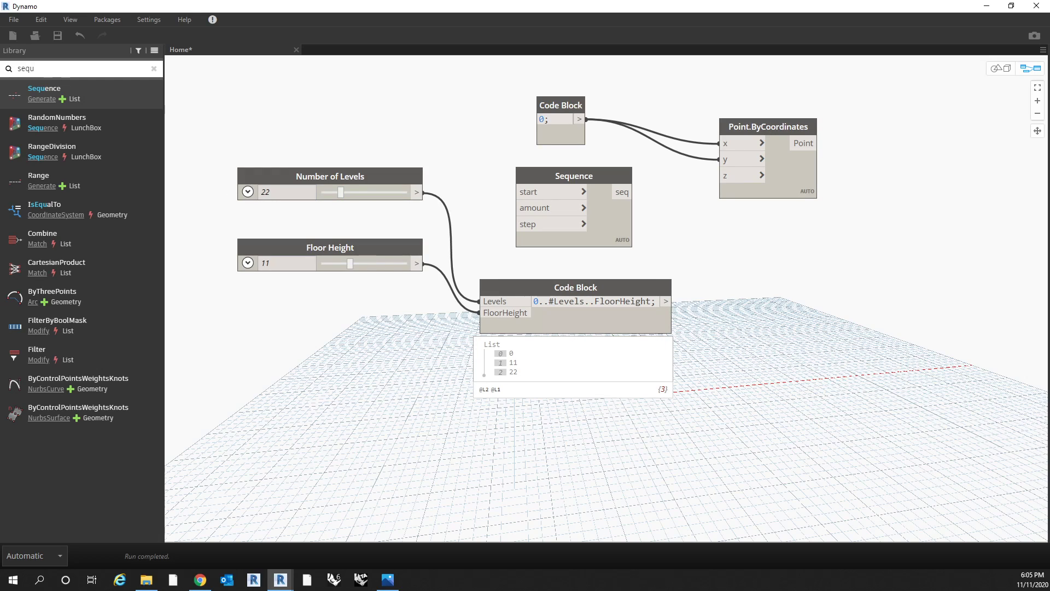
left_click(356, 356)
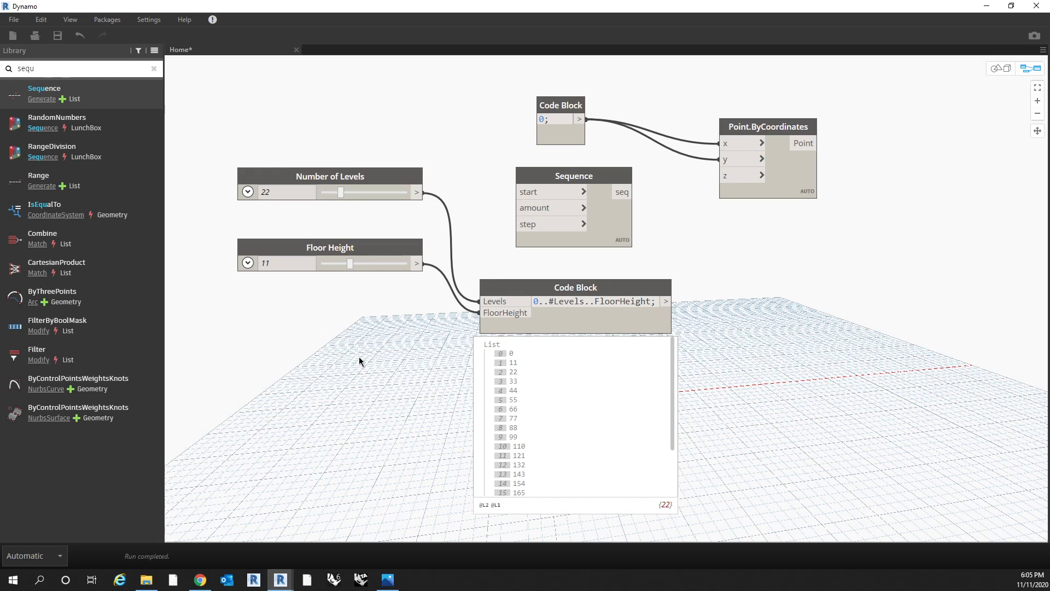
Step: Set Number of Levels to 12 and hide the Code Block's output list
left_click_drag(337, 195, 335, 196)
left_click(660, 344)
left_click(265, 192)
type("12")
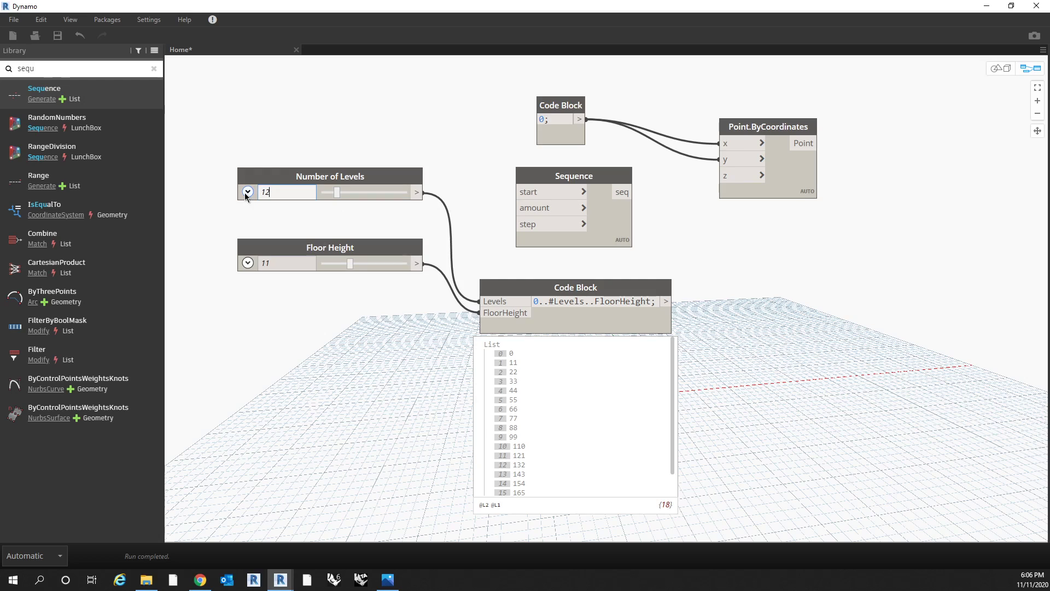
left_click(306, 398)
left_click(659, 343)
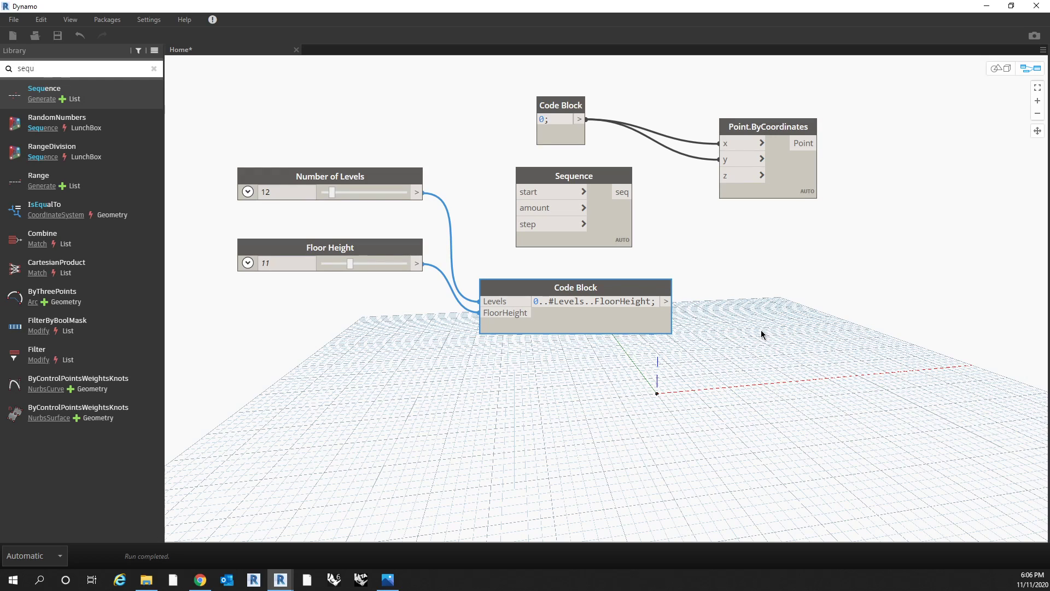
Step: Move the Point.ByCoordinates node slightly right and display the sequence Code Block's output list again
middle_click_drag(746, 324, 696, 355)
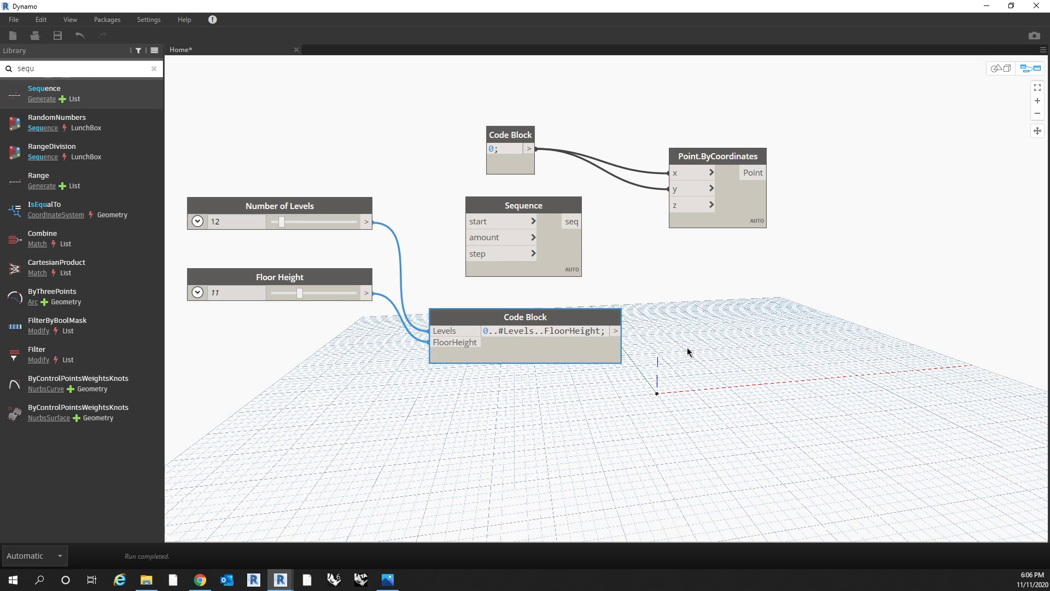
middle_click_drag(687, 357, 669, 364)
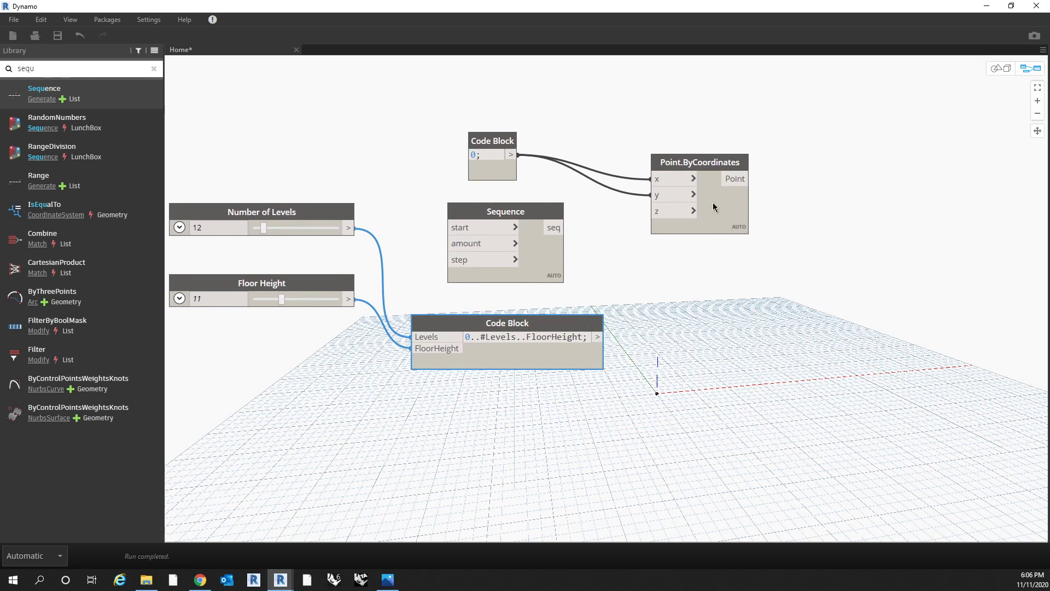
left_click_drag(706, 163, 721, 168)
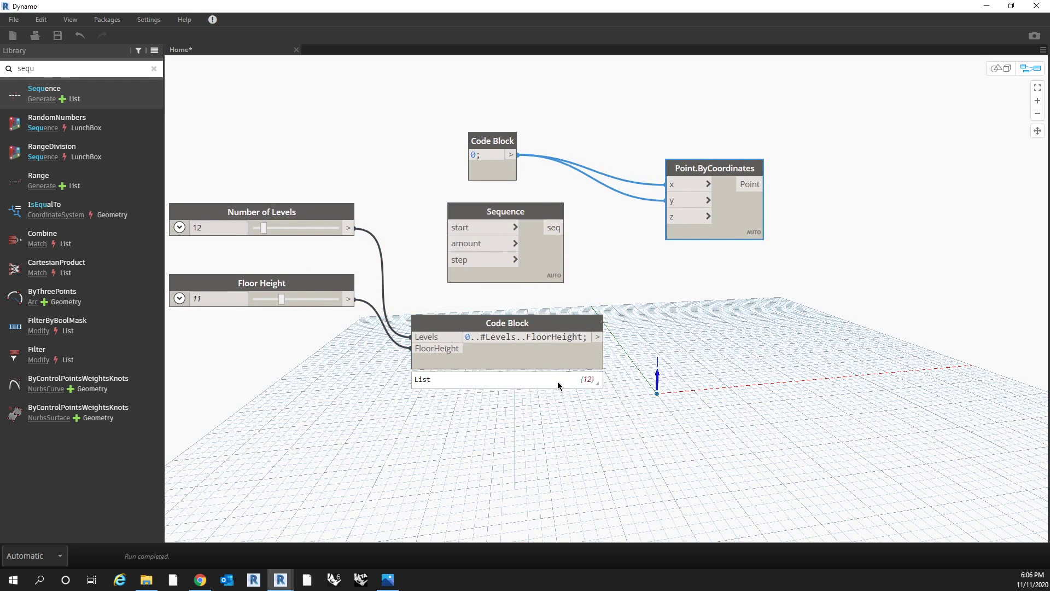
left_click(592, 362)
middle_click_drag(220, 257, 284, 224)
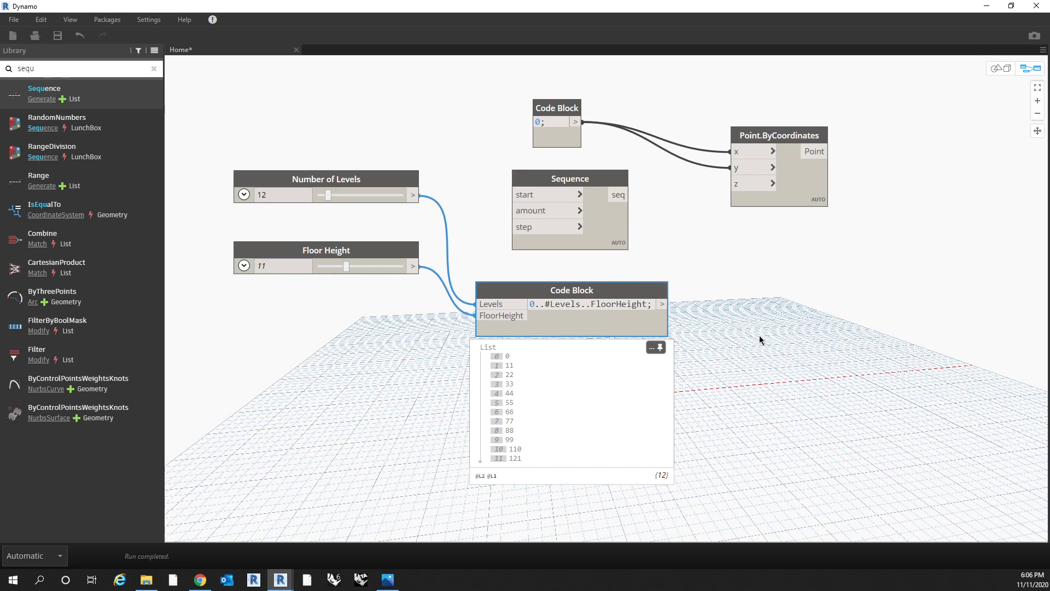
Step: Connect the sequence Code Block's output to the z input of Point.ByCoordinates and inspect the points in 3D preview navigation
middle_click_drag(977, 283, 874, 317)
left_click(553, 338)
left_click(633, 221)
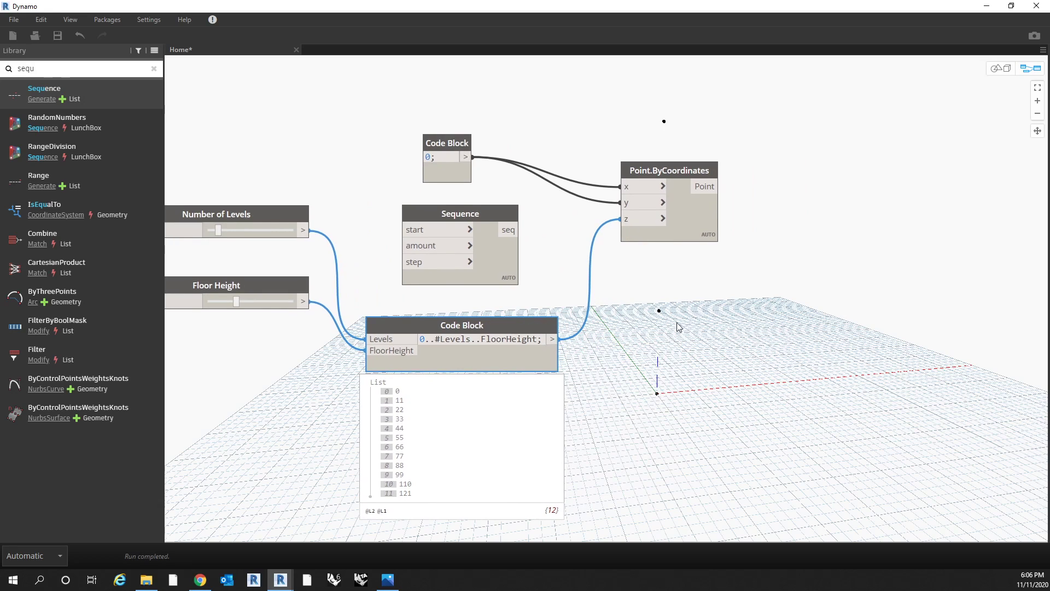
left_click(1001, 68)
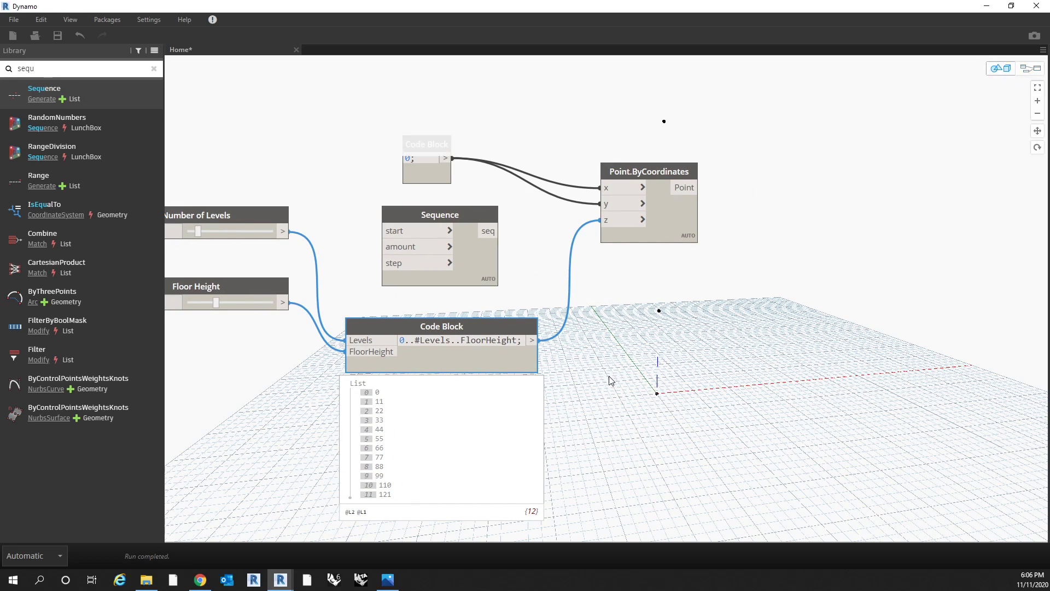
right_click_drag(608, 375, 860, 295)
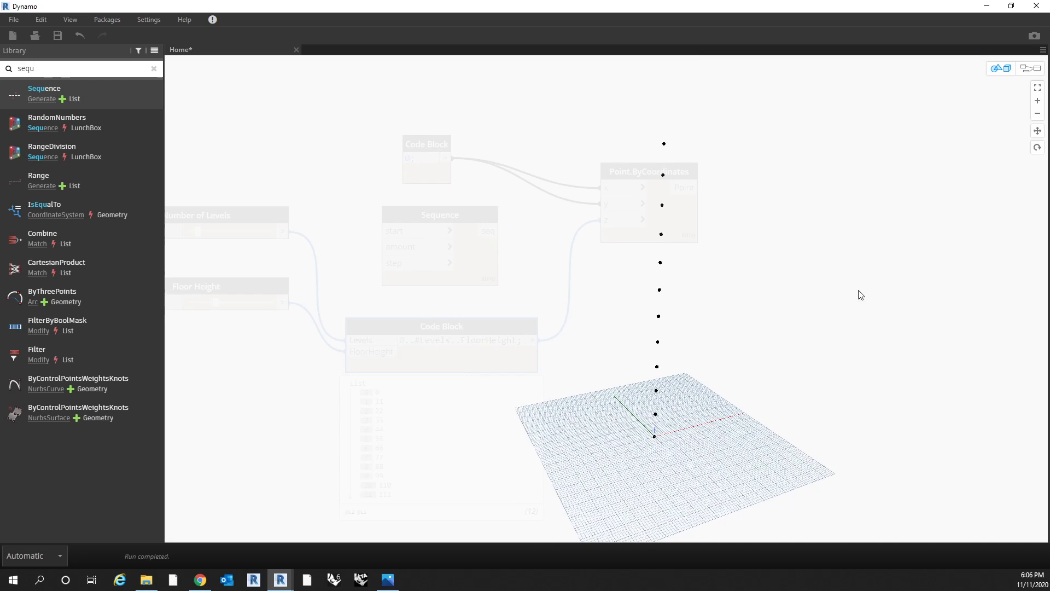
Step: Move the Point.ByCoordinates node lower in the graph and shift the 3D preview so the stacked points sit beside the nodes
left_click(1031, 70)
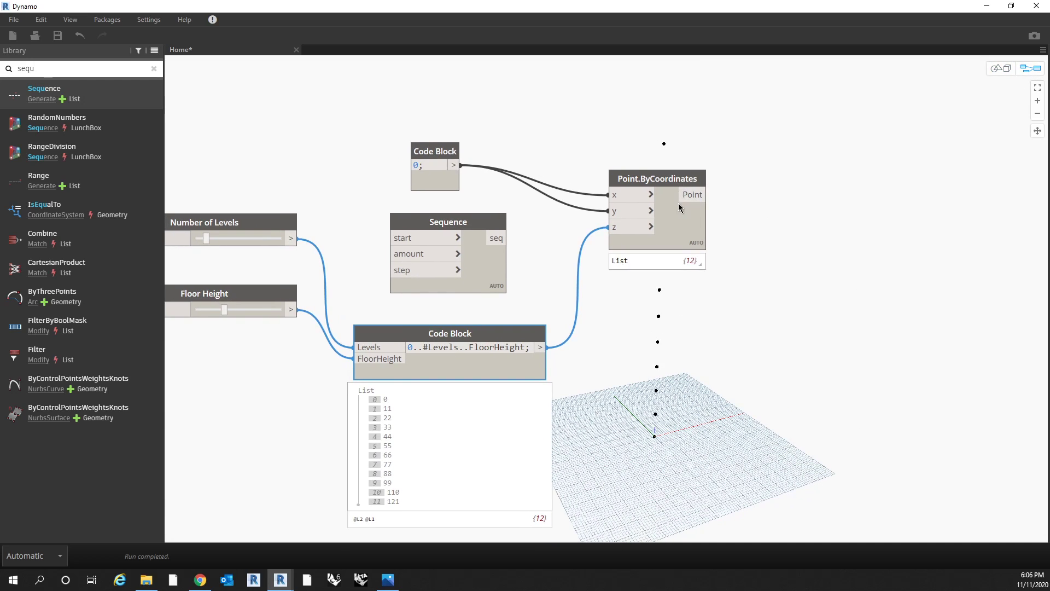
left_click_drag(679, 202, 671, 253)
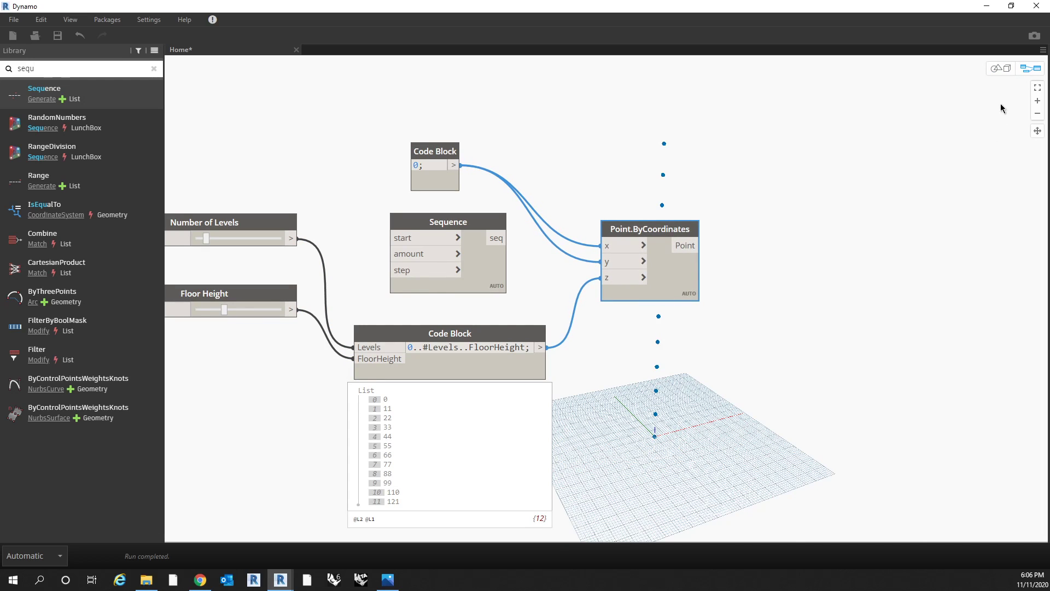
left_click(1002, 68)
left_click_drag(698, 405, 854, 398)
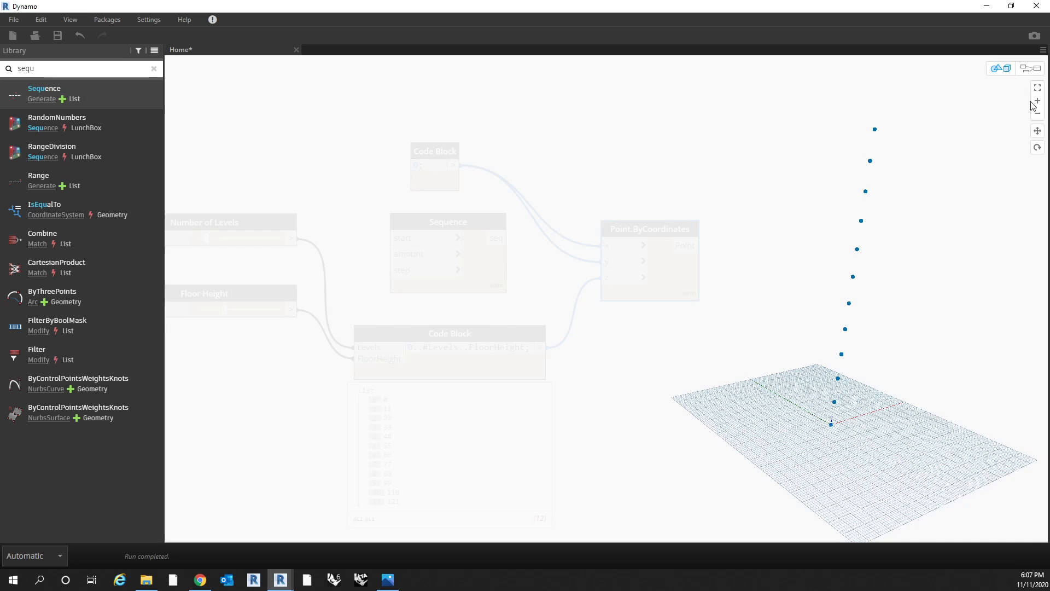
left_click(1030, 69)
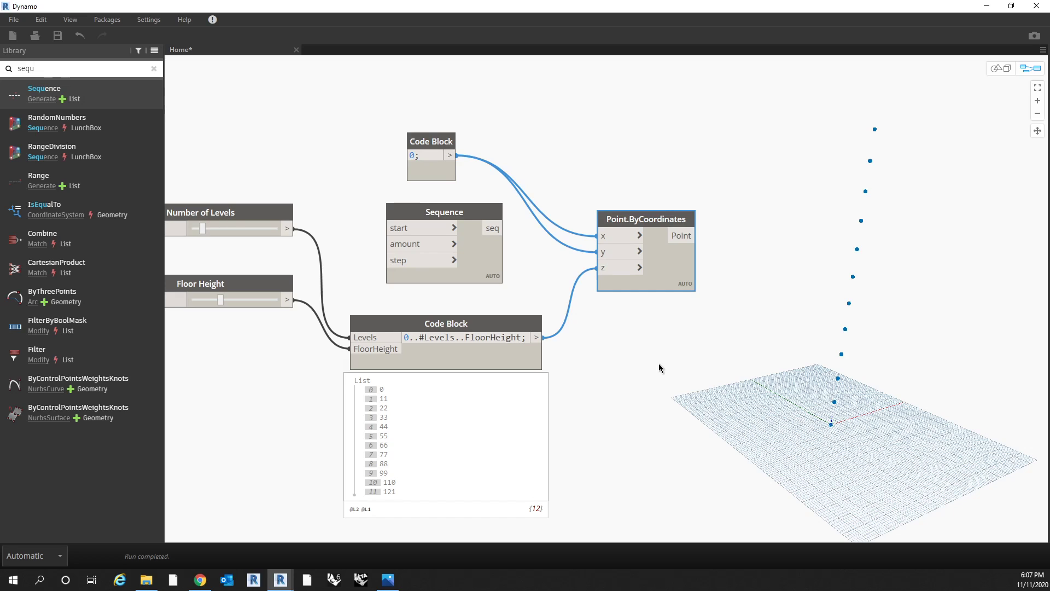
middle_click_drag(697, 351, 651, 358)
left_click(683, 354)
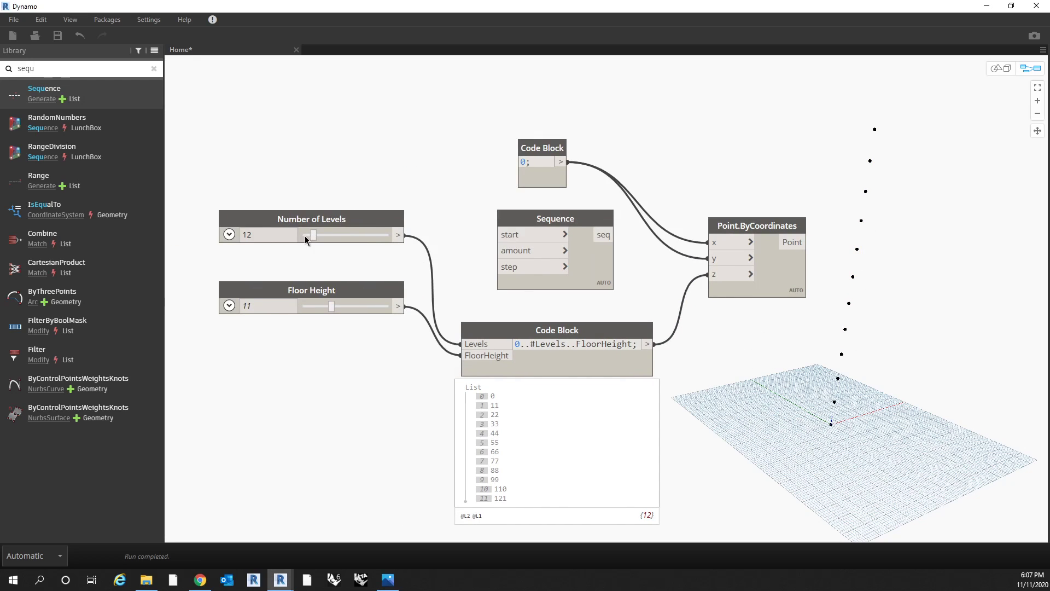
Step: Set the Number of Levels slider to 9 and the Floor Height slider to 13
mouse_move(314, 233)
left_mouse_down()
mouse_move(324, 233)
mouse_move(312, 234)
left_mouse_up()
left_click_drag(331, 311, 361, 307)
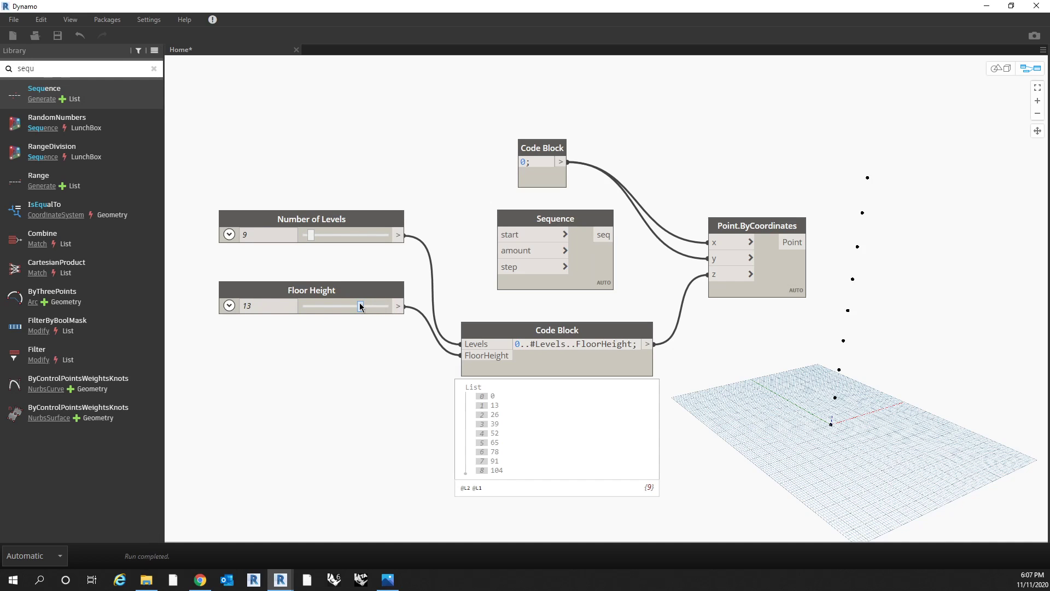
scroll(430, 326, "down", 3)
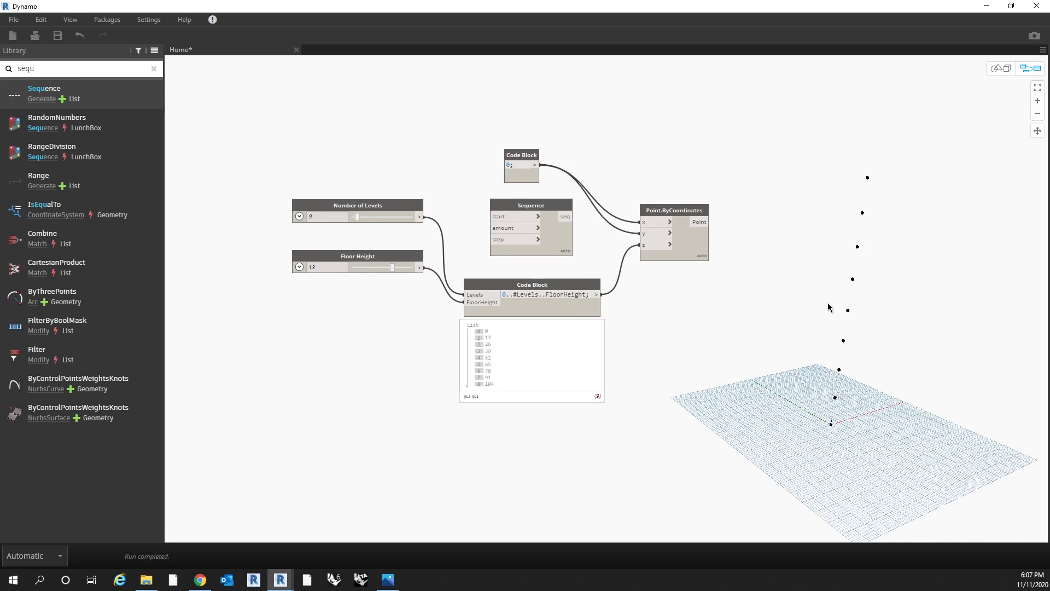
middle_click_drag(833, 305, 781, 306)
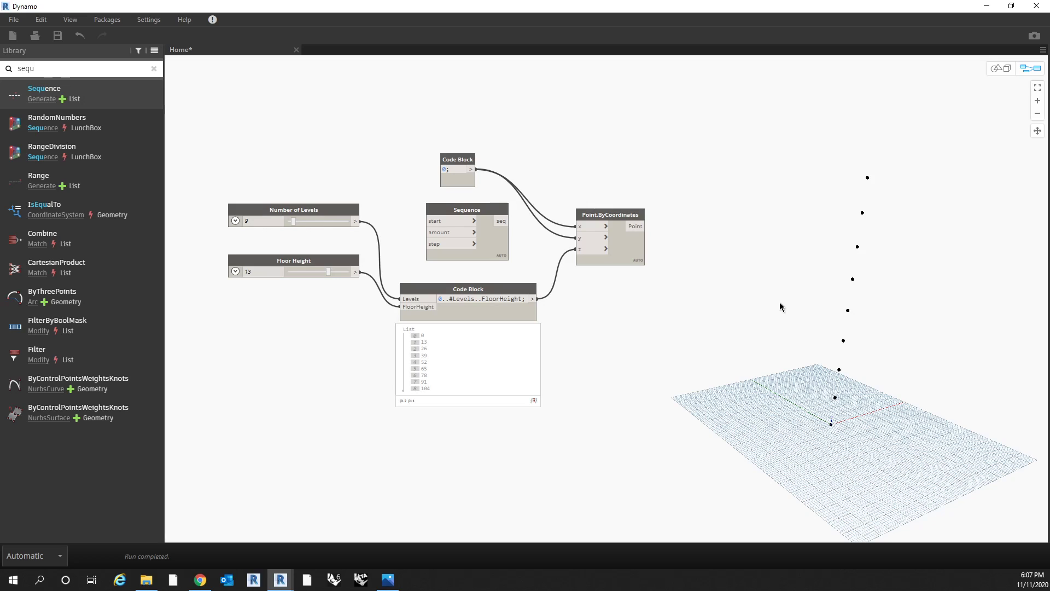
Step: Search the node library for ellipse and add an Ellipse.ByOriginRadii node
left_click(155, 70)
type("ellipse")
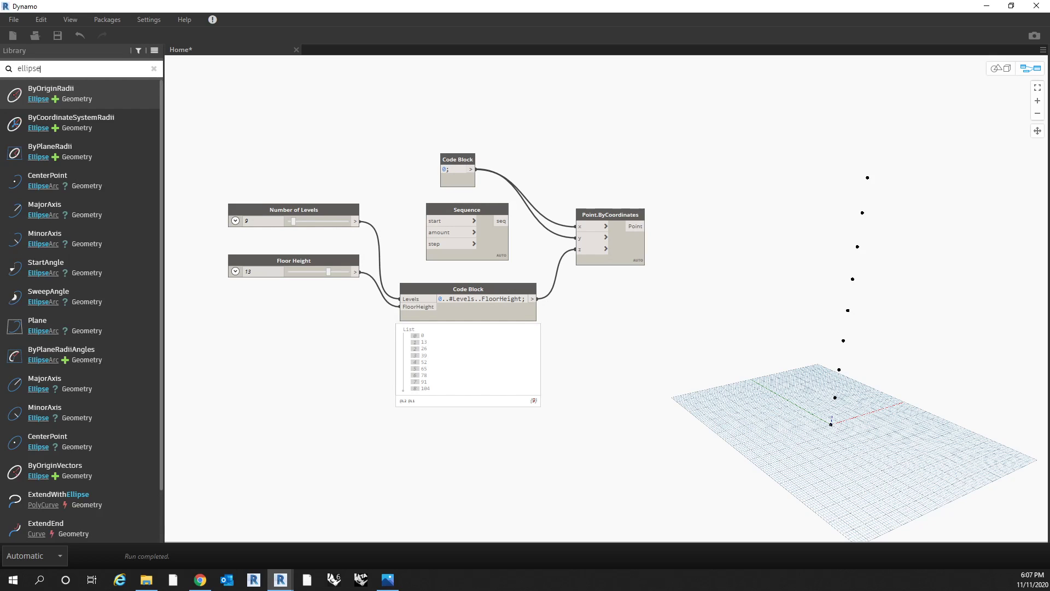
mouse_move(114, 85)
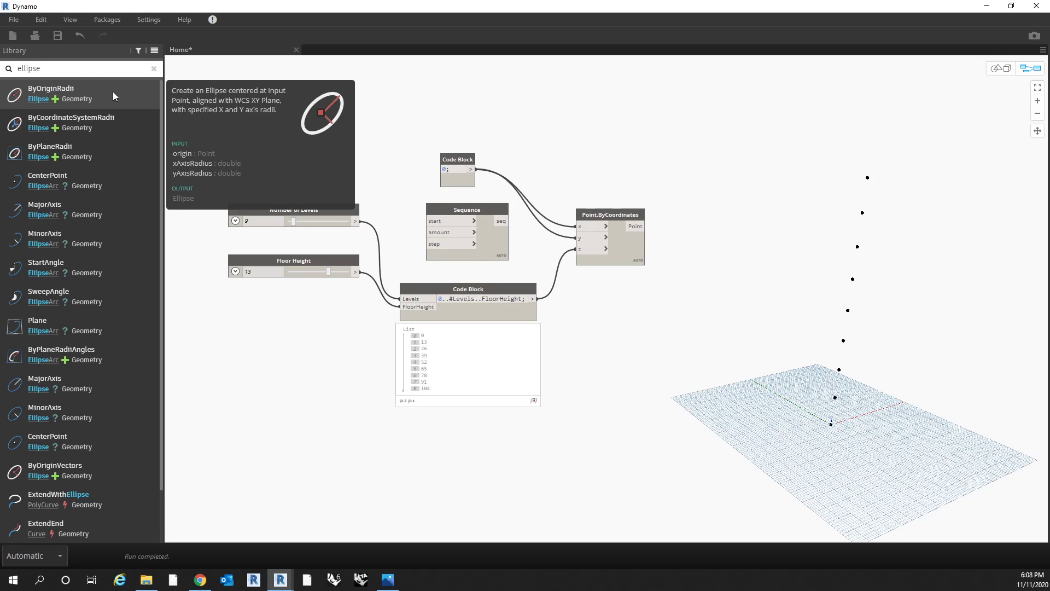
left_click(113, 91)
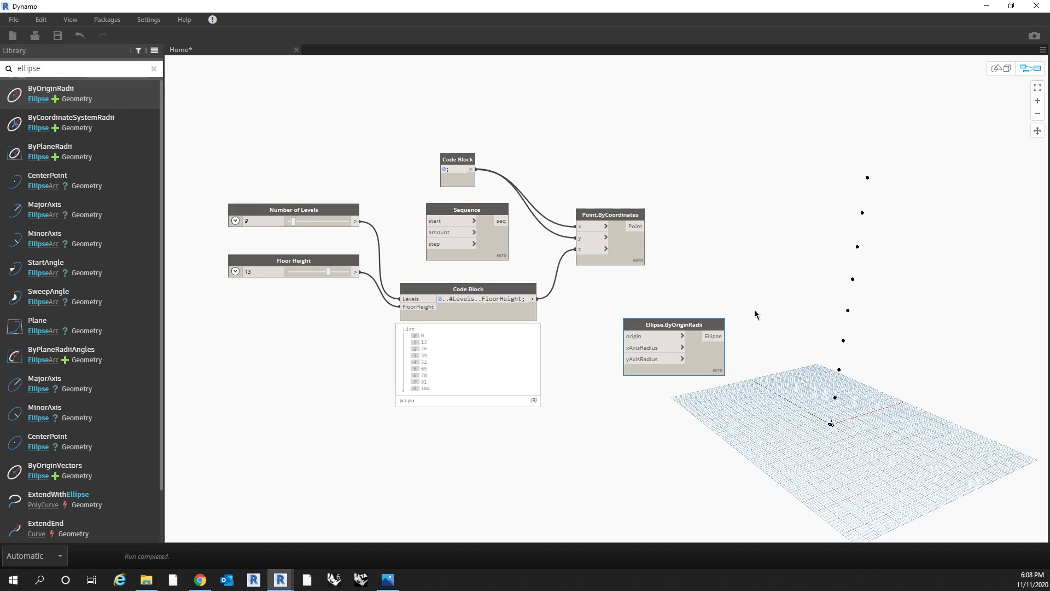
Step: Place Ellipse.ByOriginRadii beside the Point.ByCoordinates node and connect the Point output to its origin input
left_click_drag(684, 322, 753, 213)
left_click(644, 226)
left_click(734, 227)
left_click_drag(752, 214, 776, 220)
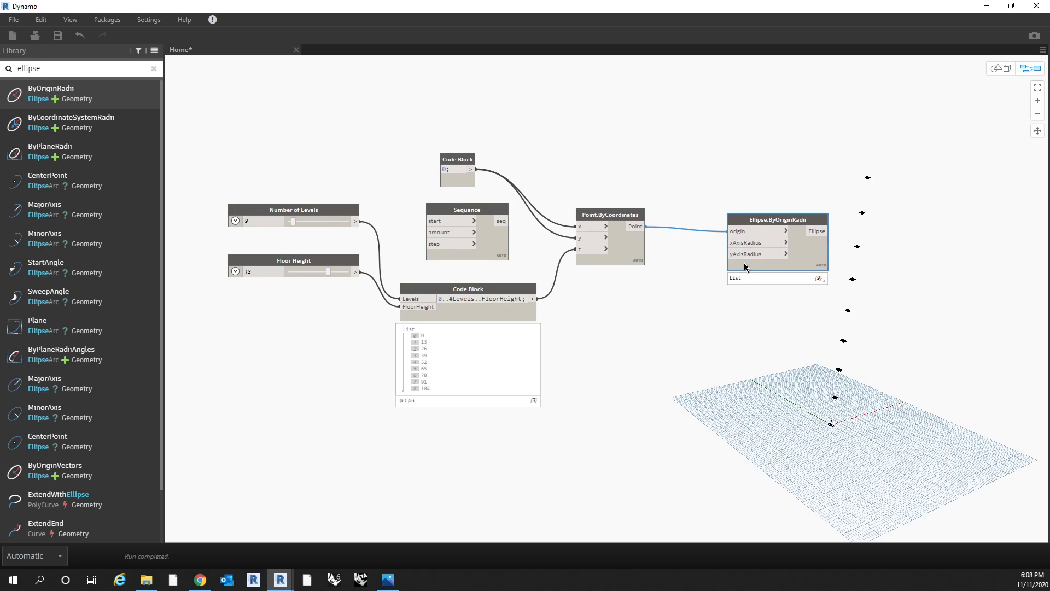
Step: Hide the output list of the sequence Code Block
middle_click_drag(608, 332, 650, 288)
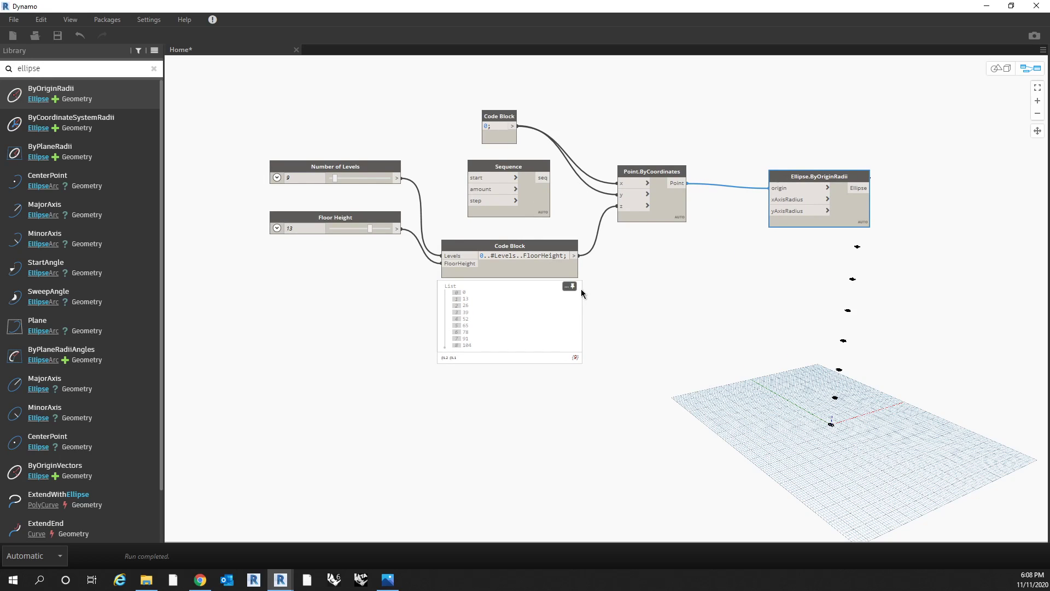
left_click(570, 291)
middle_click_drag(520, 391, 532, 359)
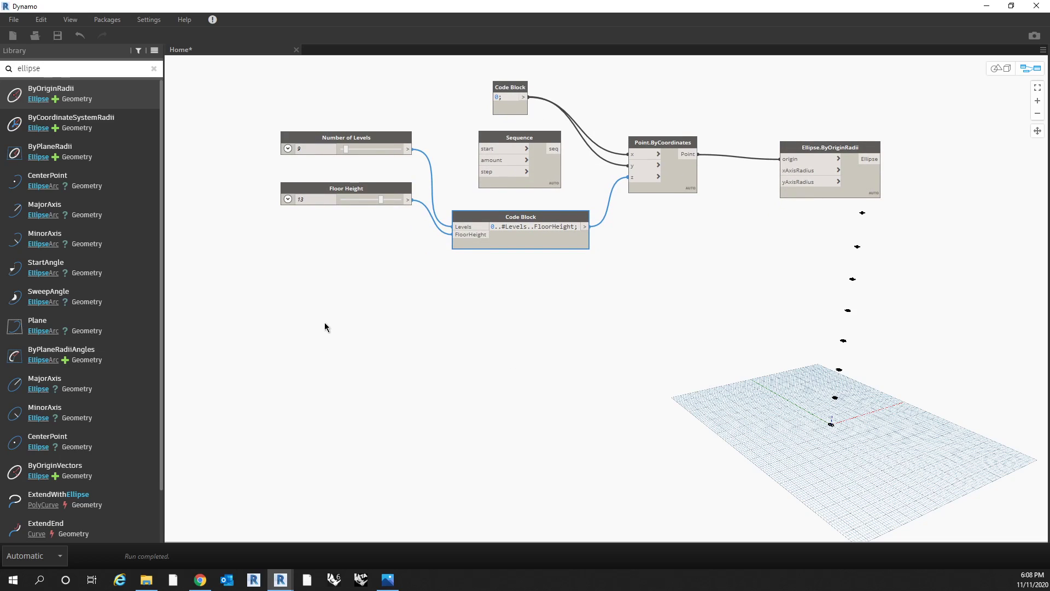
Step: Clear the library search, duplicate the Number of Levels slider and place the copy below the Floor Height slider
left_click(155, 71)
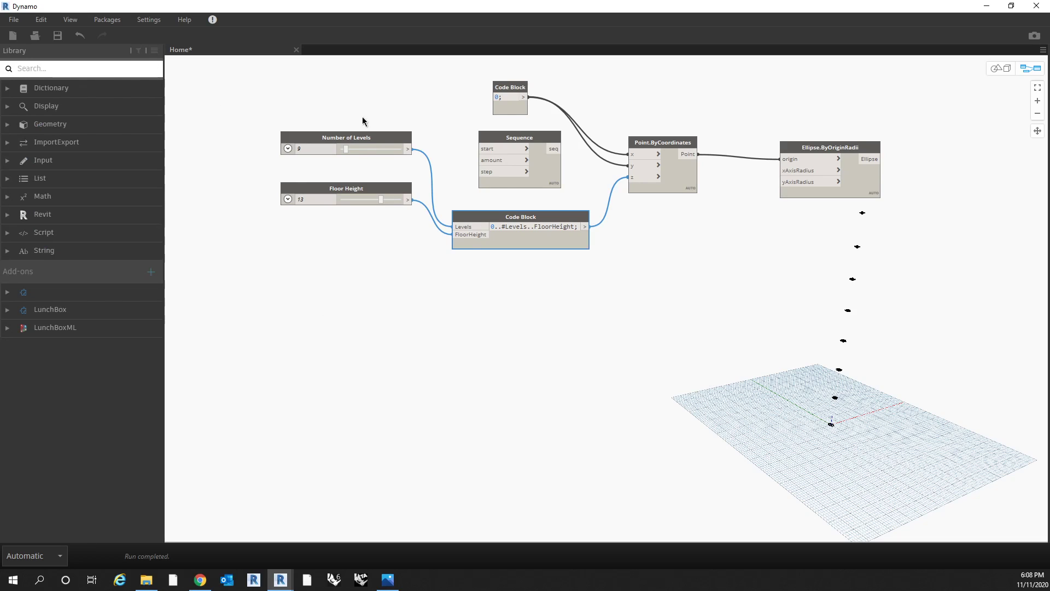
left_click(360, 137)
key("ctrl+c")
key("ctrl+v")
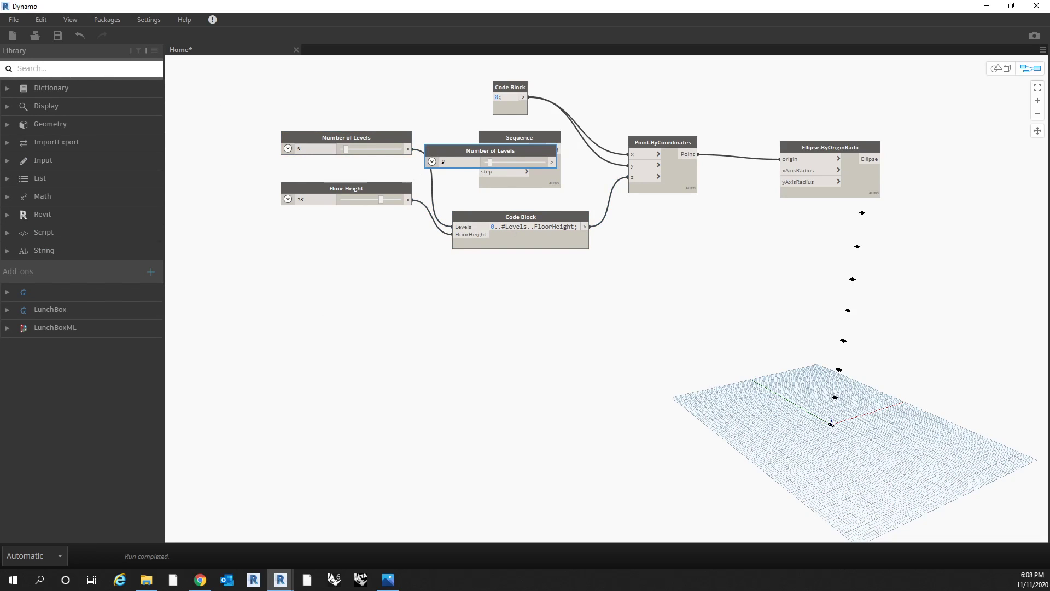
left_click_drag(502, 152, 363, 303)
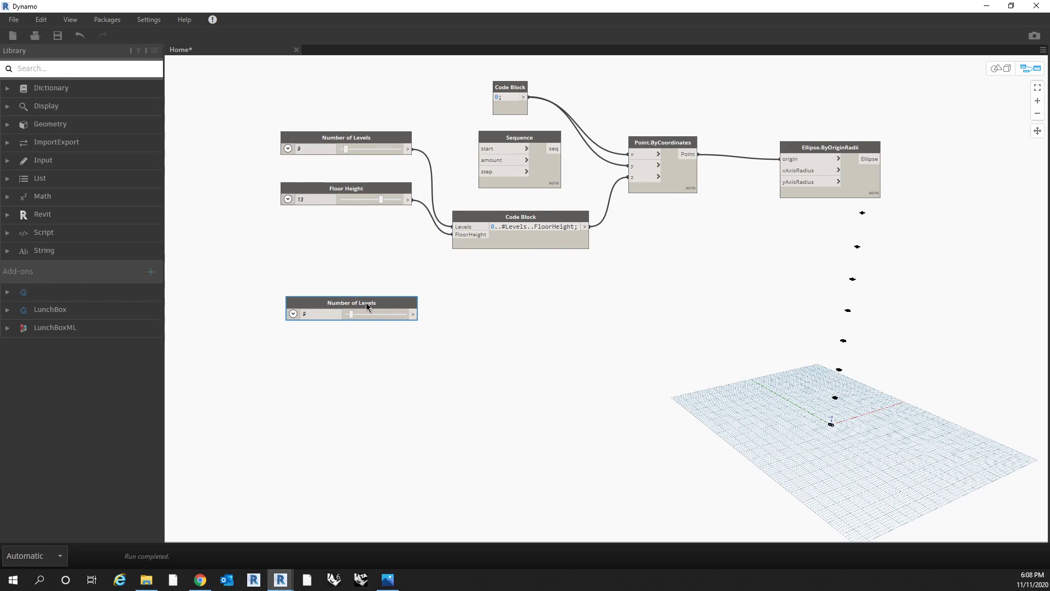
Step: Rename the duplicated slider as xRadius
double_click(366, 303)
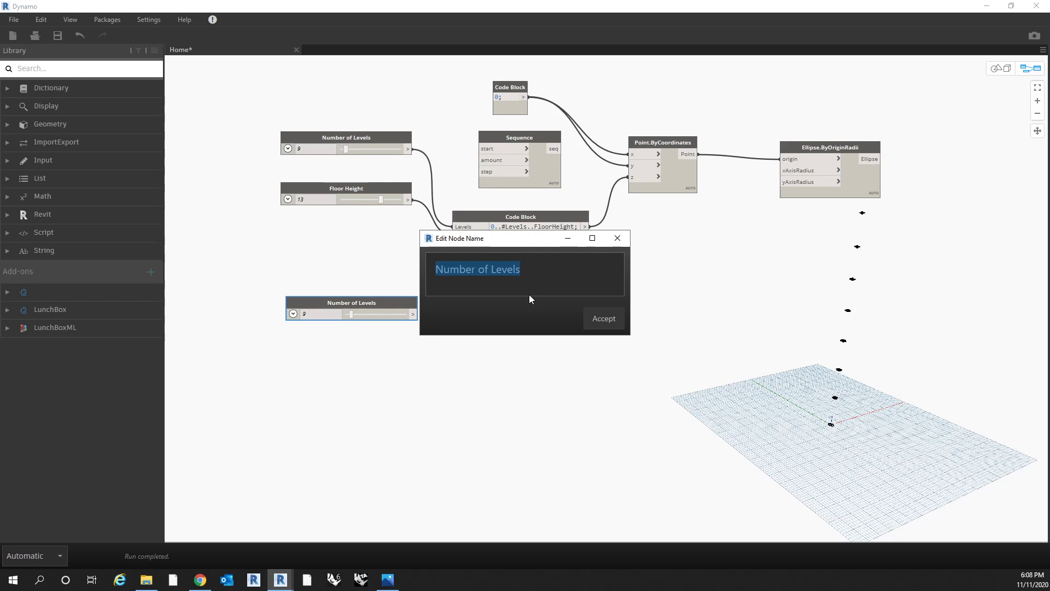
key("BackSpace")
type("S")
key("BackSpace")
type("xRadius")
left_click(604, 319)
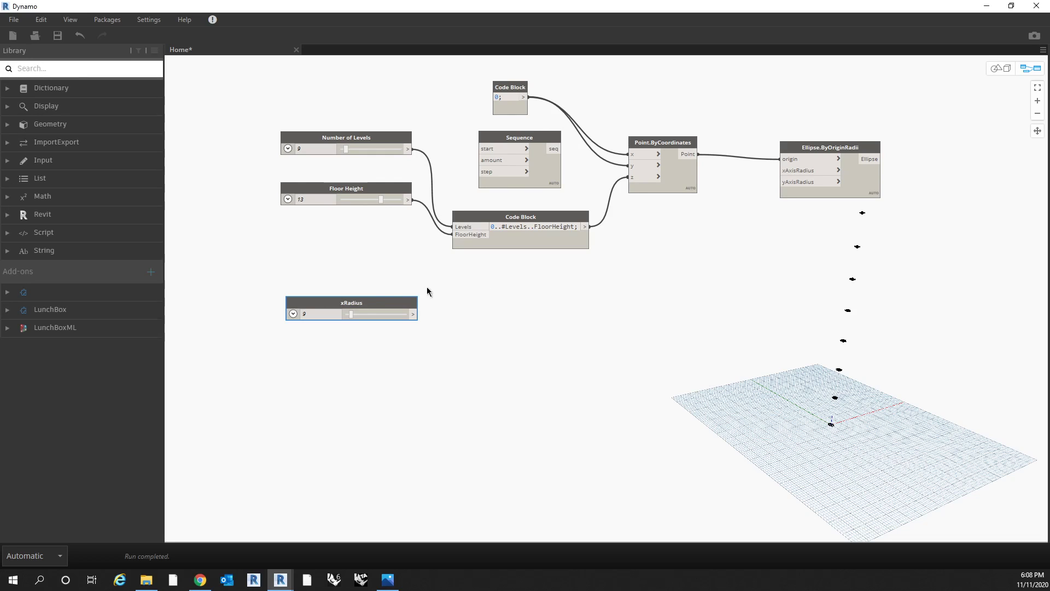
Step: Check the xRadius slider's minimum, maximum and step settings
left_click(293, 314)
scroll(300, 380, "up", 3)
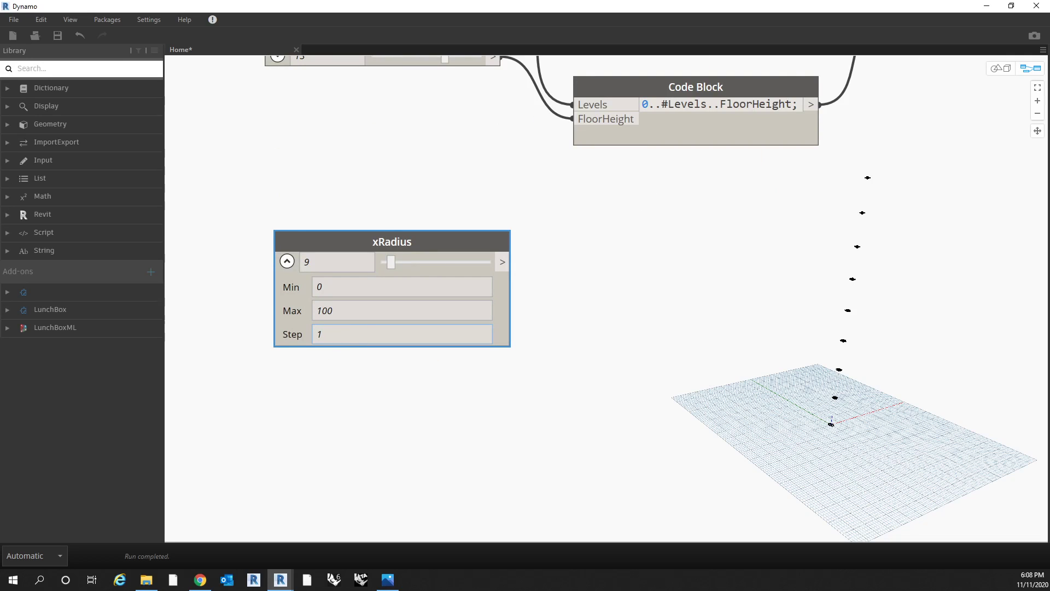
scroll(350, 317, "down", 4)
Step: Duplicate the xRadius slider, place the copy below it and rename the copy as yRadius
left_click(327, 293)
key("ctrl+c")
key("ctrl+v")
left_click_drag(517, 303, 380, 333)
double_click(381, 333)
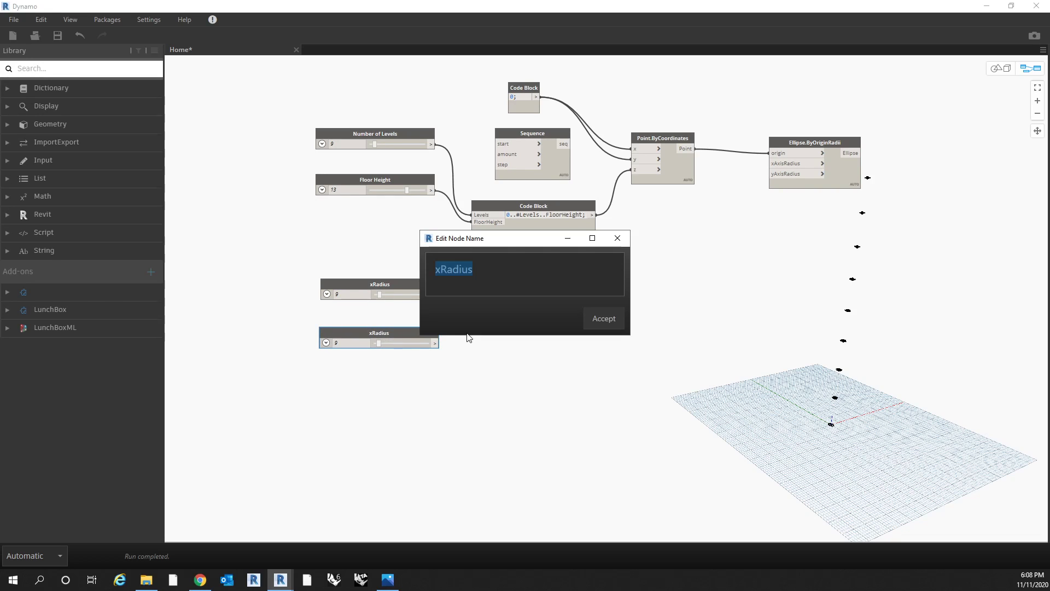
left_click(440, 270)
key("BackSpace")
type("y")
left_click(589, 323)
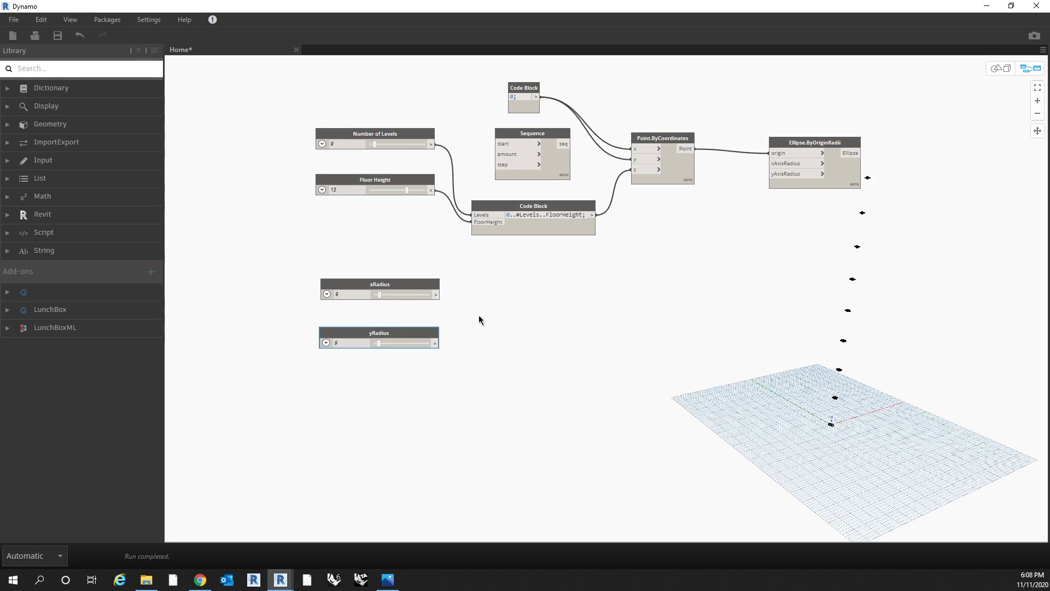
Step: Connect xRadius to xAxisRadius and yRadius to yAxisRadius on Ellipse.ByOriginRadii, and set yRadius to 14
left_click_drag(437, 295, 769, 163)
left_click_drag(436, 344, 786, 176)
middle_click_drag(730, 261, 635, 267)
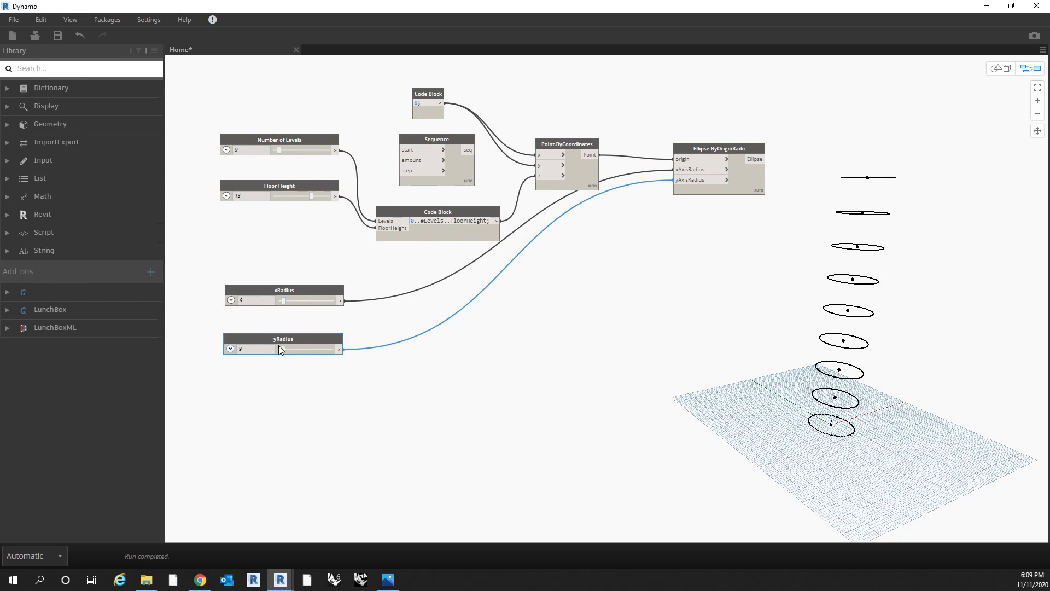
left_click_drag(283, 349, 283, 350)
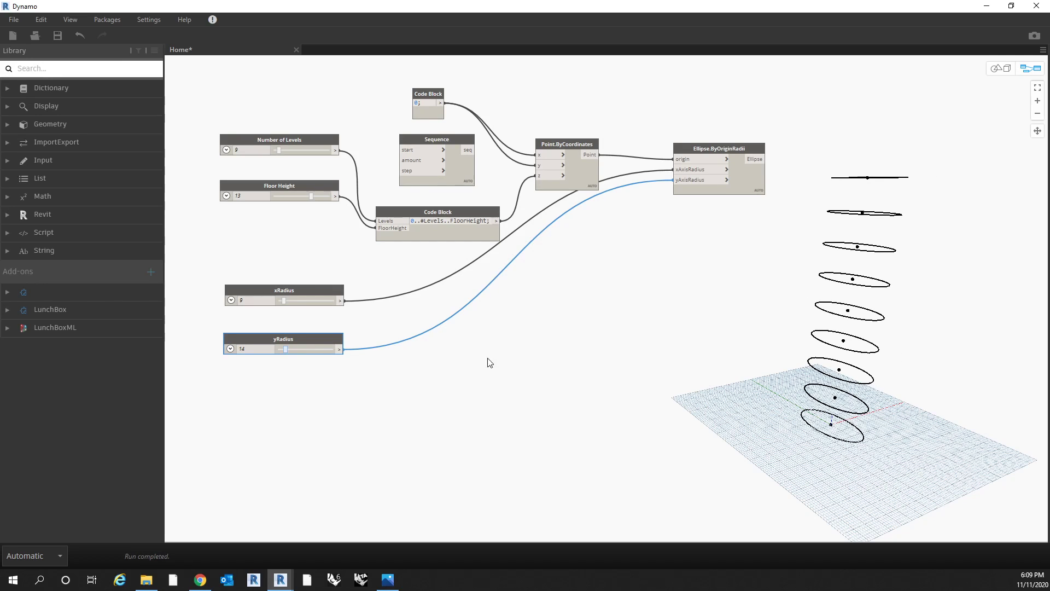
middle_click_drag(1001, 174, 924, 190)
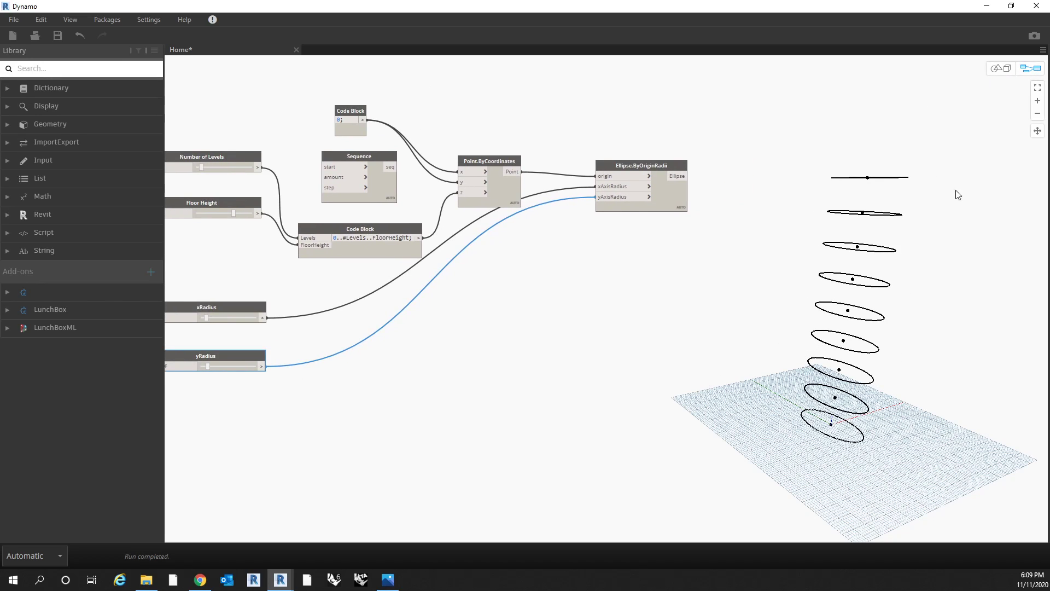
key("alt+Tab")
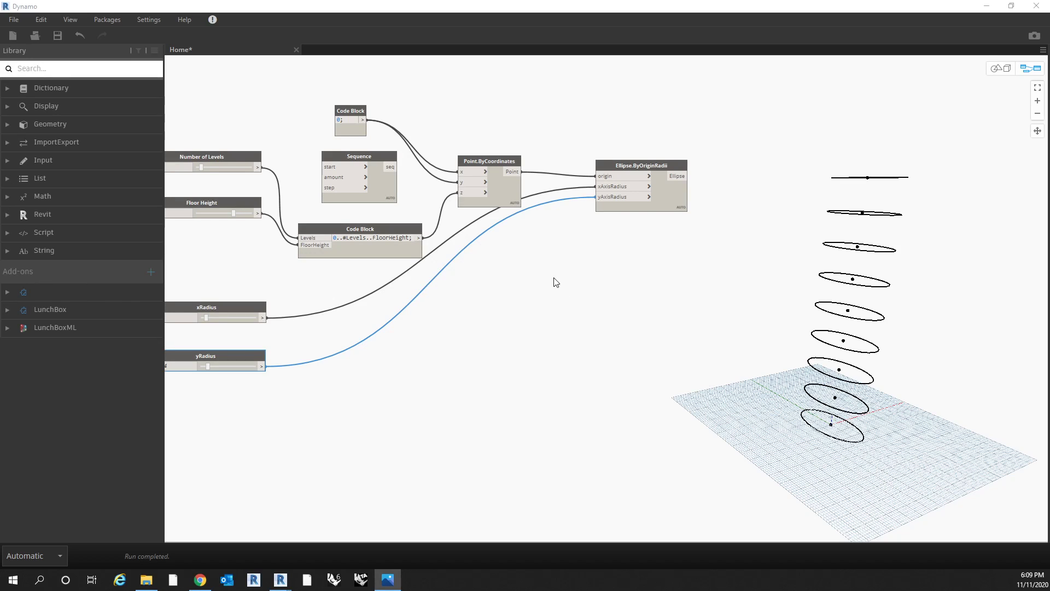
left_click(18, 69)
type("geometry")
key("BackSpace")
type("rotate")
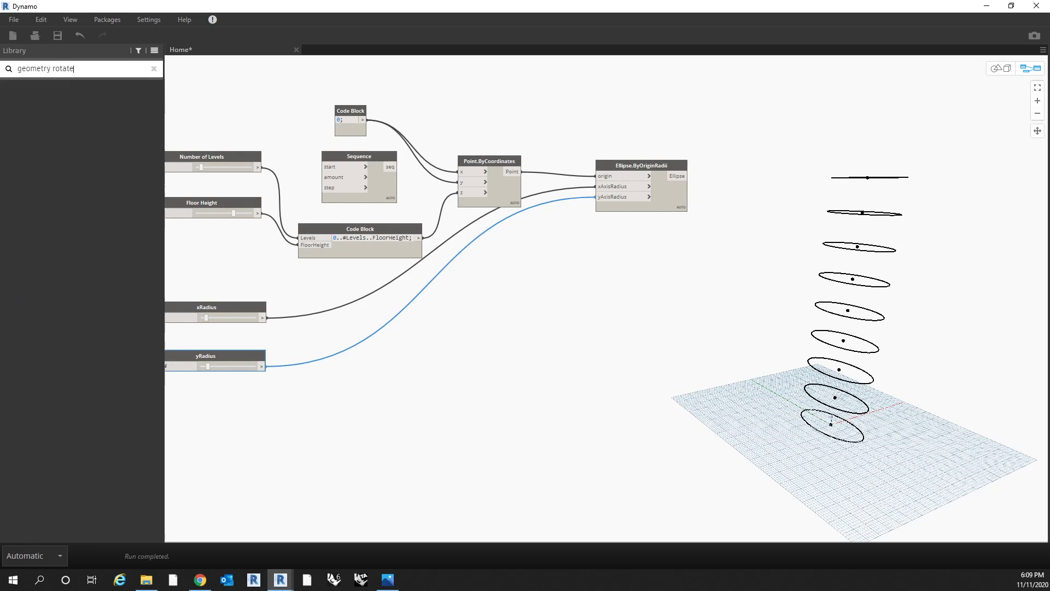
Step: Search the node library for rotate and add the Geometry.Rotate node that takes origin, axis and degrees
key("ctrl+a")
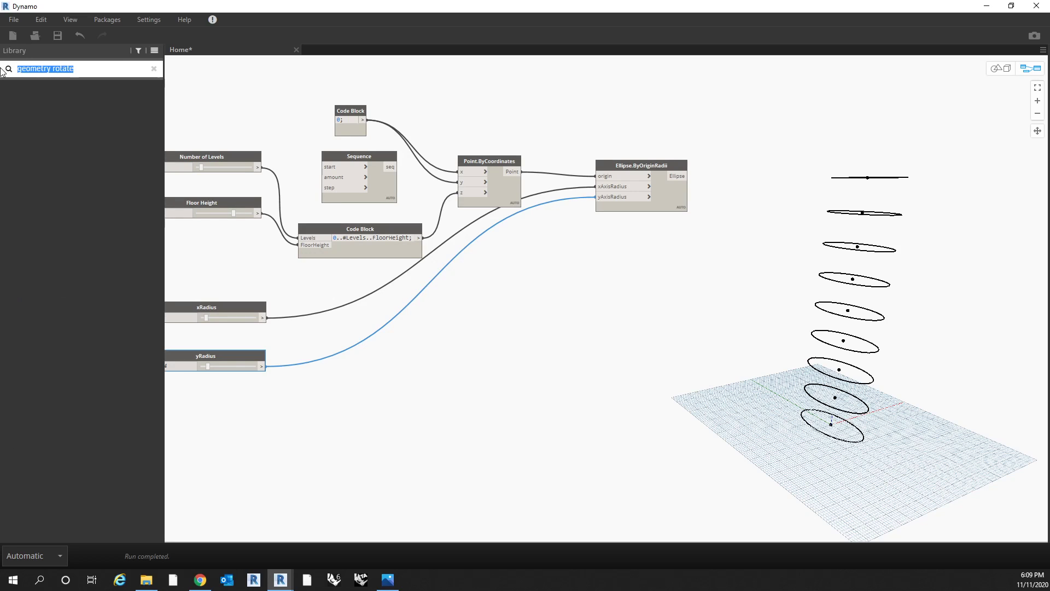
type("rotate")
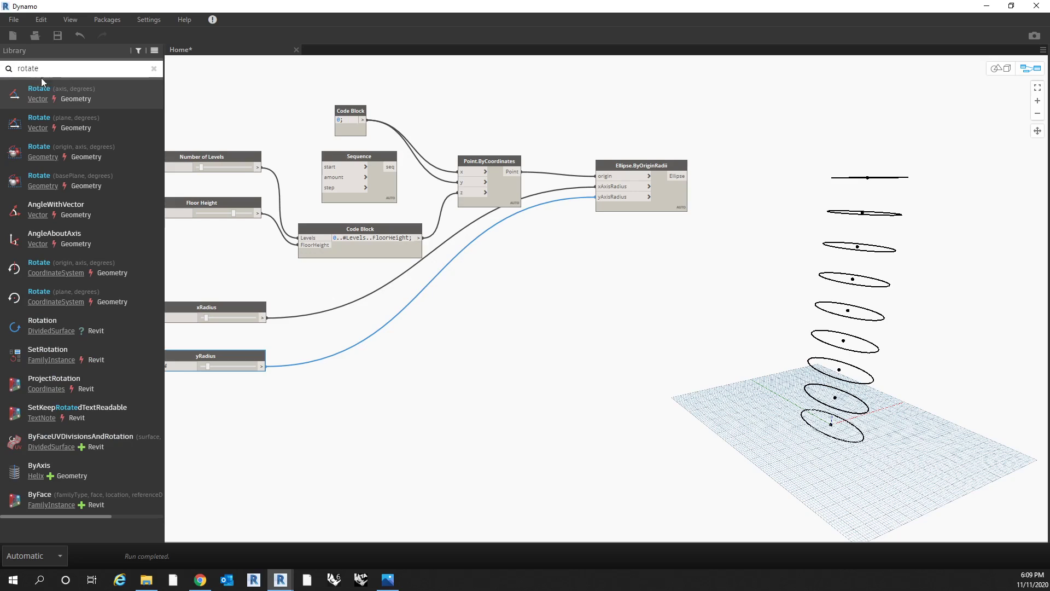
mouse_move(109, 96)
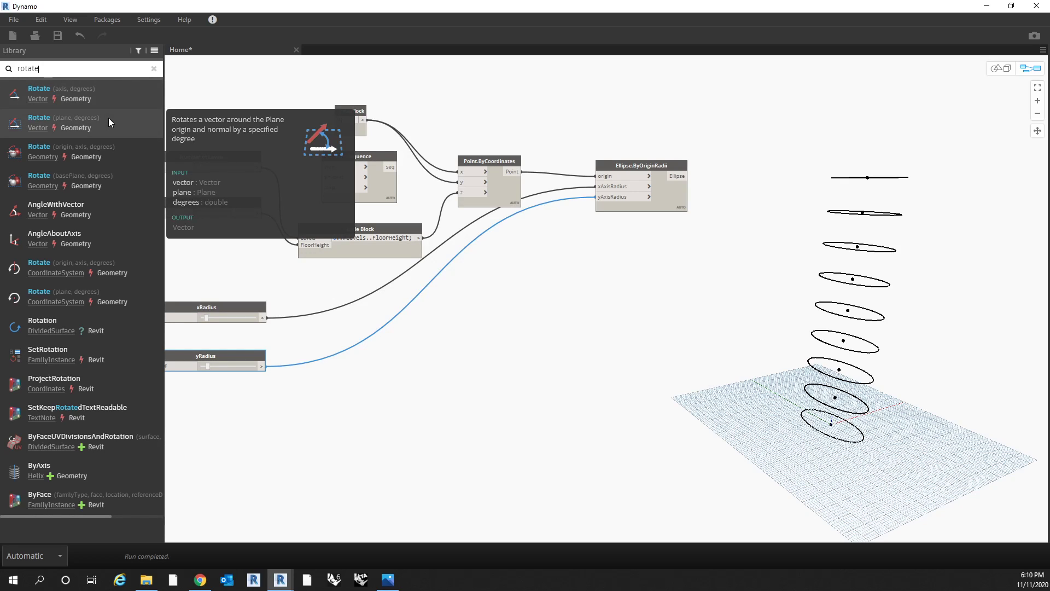
mouse_move(106, 154)
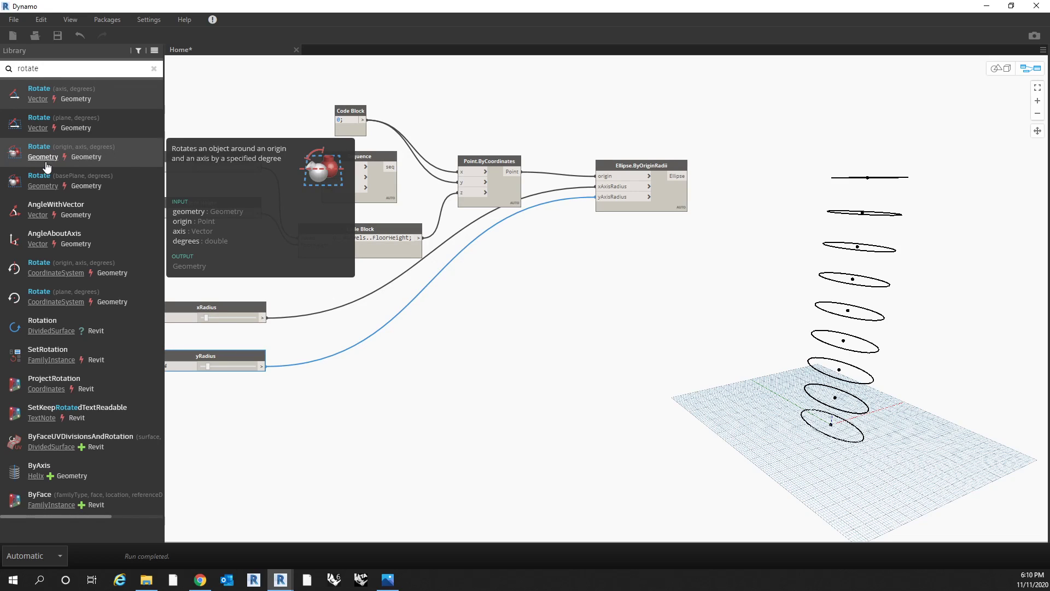
left_click(107, 151)
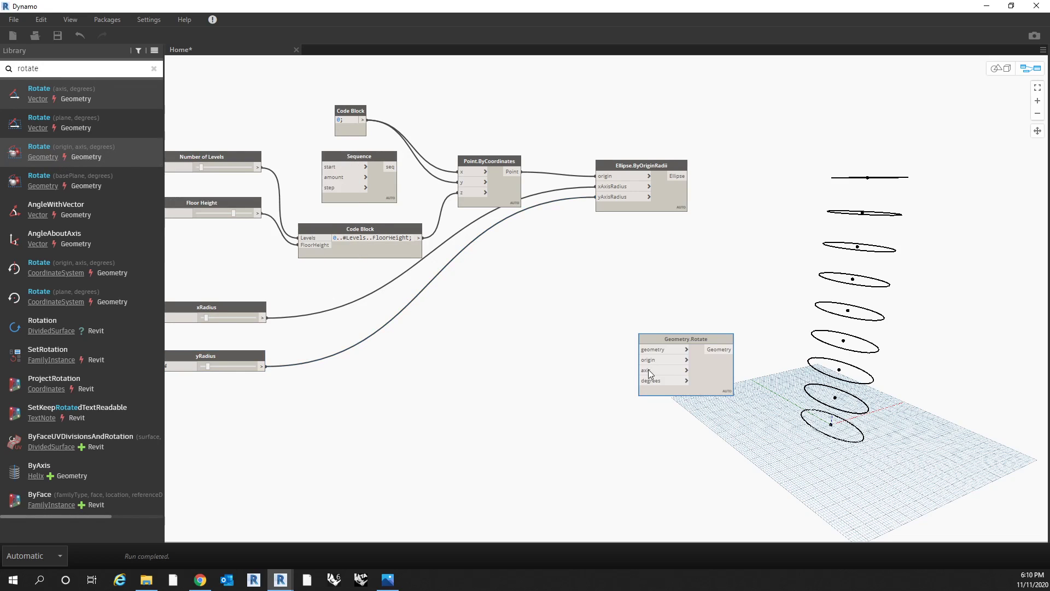
Step: Place Geometry.Rotate beside the ellipse node and connect Ellipse to its geometry input and Point to its origin input
left_click_drag(689, 346, 759, 277)
left_click_drag(688, 175, 759, 221)
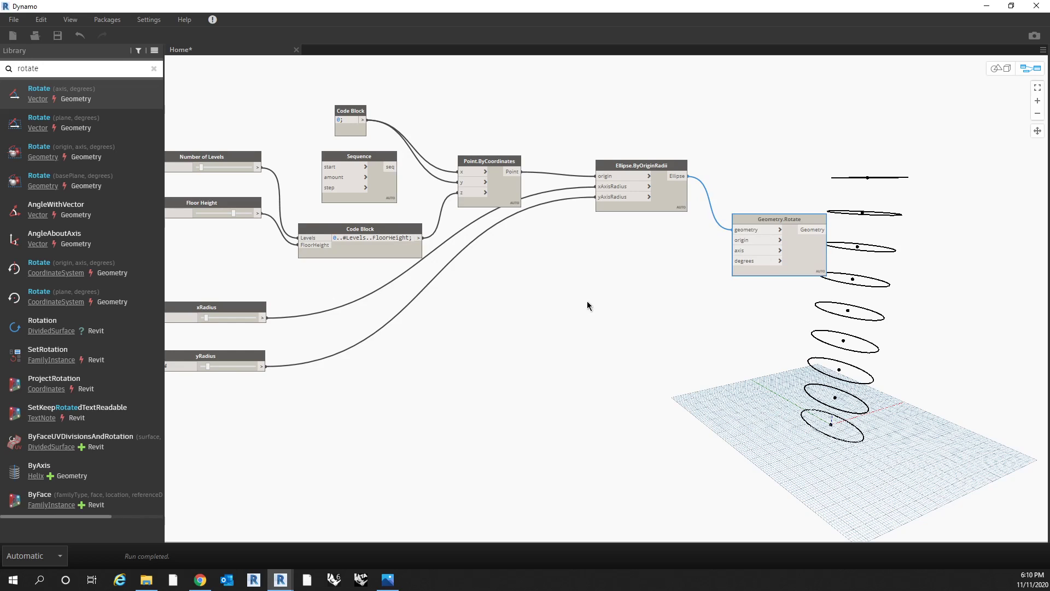
middle_click_drag(570, 279, 566, 311)
left_click_drag(516, 203, 732, 272)
middle_click_drag(694, 326, 684, 327)
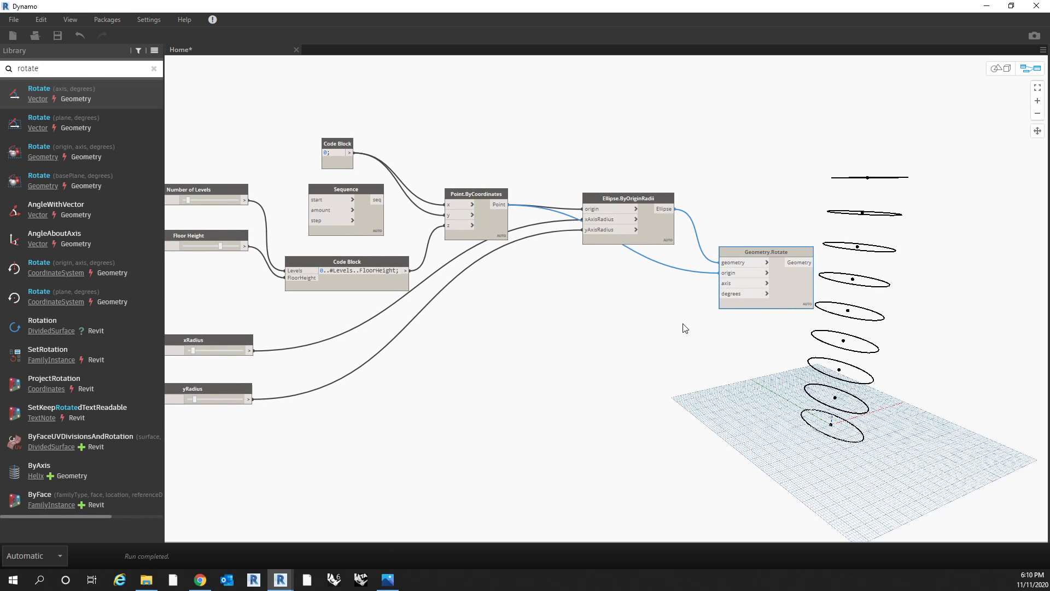
Step: Clear the previous node library search and search for z axis
left_click(153, 68)
left_click(22, 68)
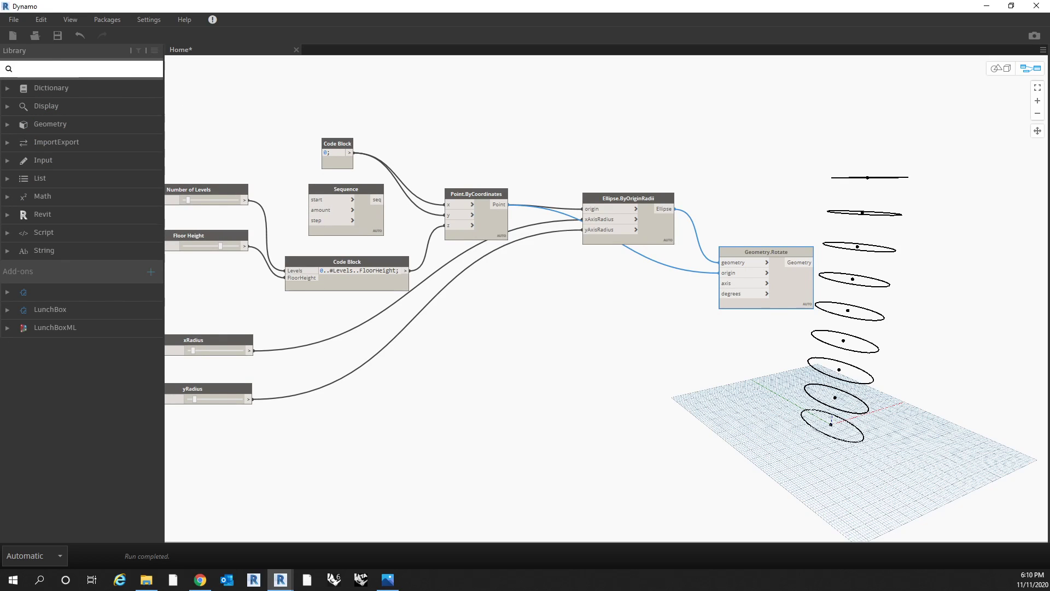
type("z ax")
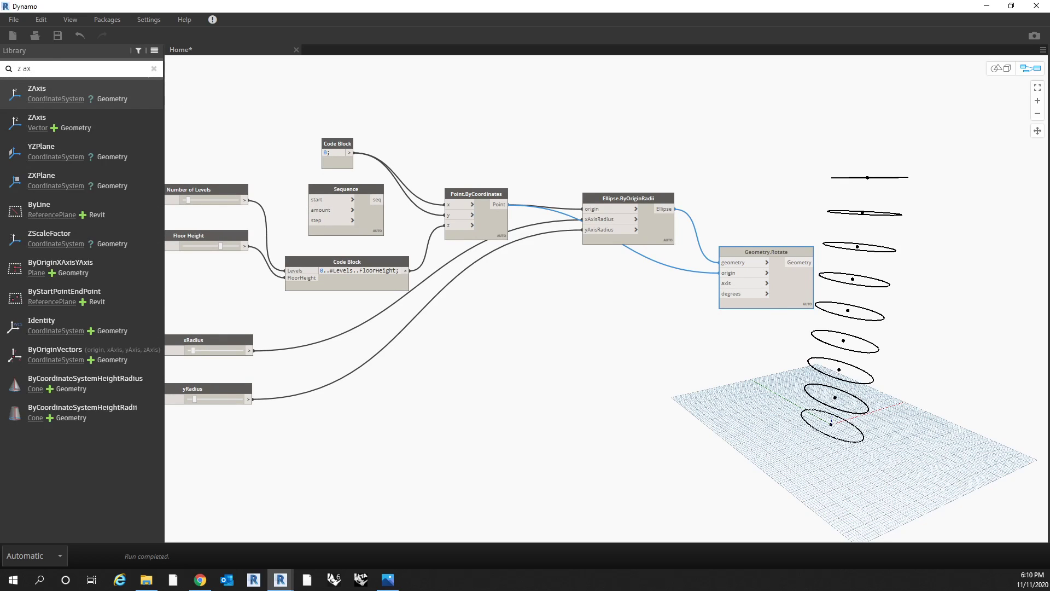
type("is")
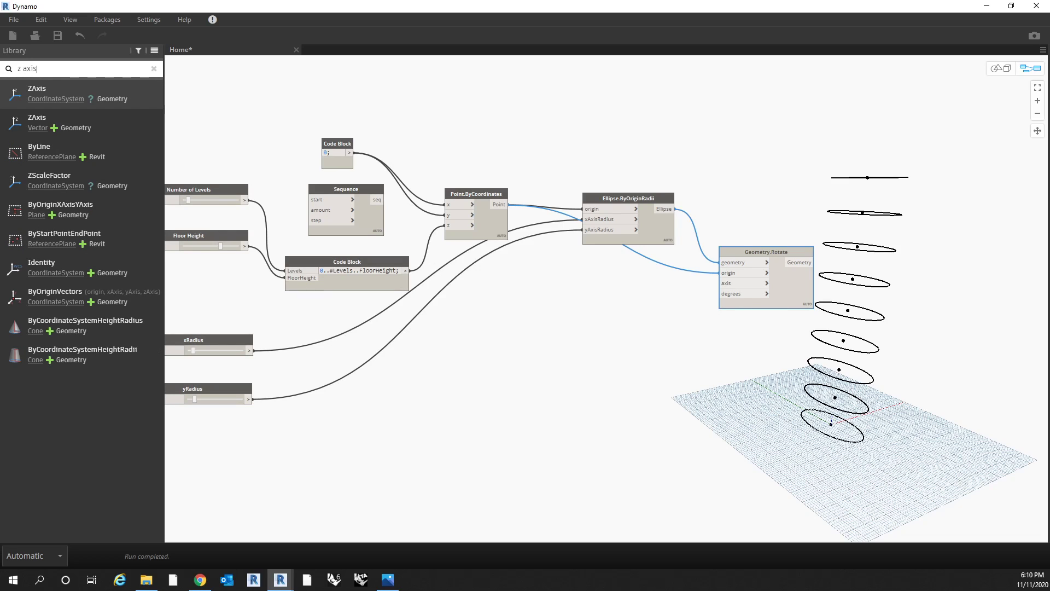
mouse_move(112, 97)
left_click_drag(111, 95, 640, 293)
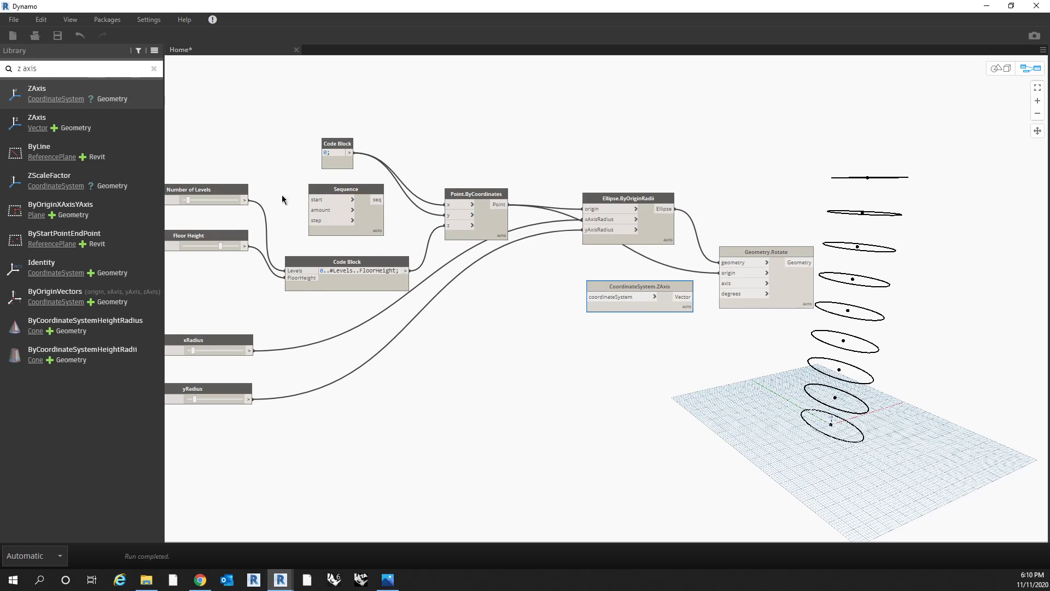
key("Delete")
Step: Add the Vector.ZAxis node beside Geometry.Rotate and connect its Vector output to the axis input
left_click(127, 126)
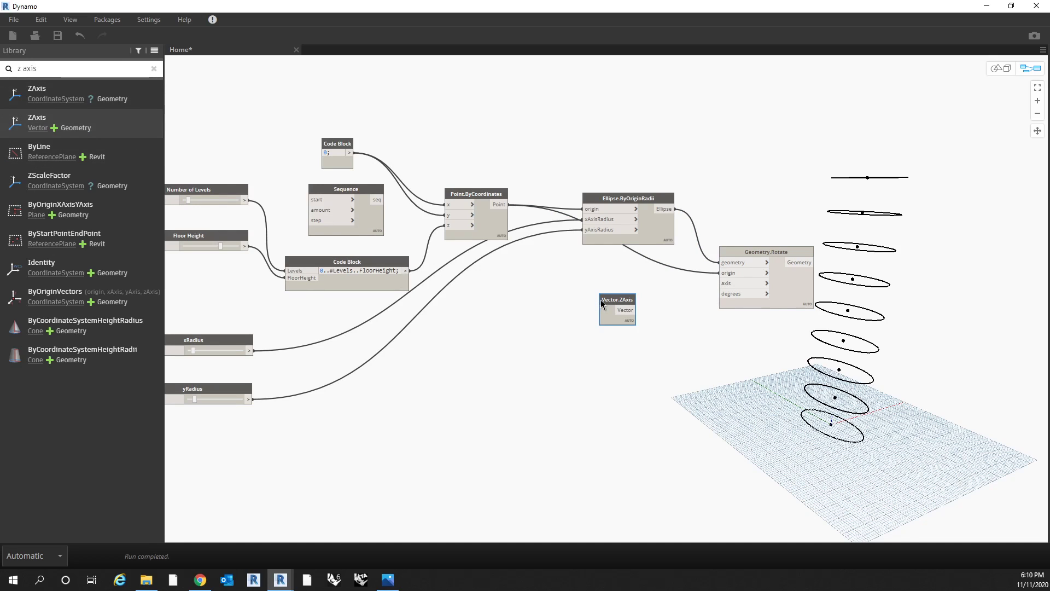
scroll(573, 289, "up", 5)
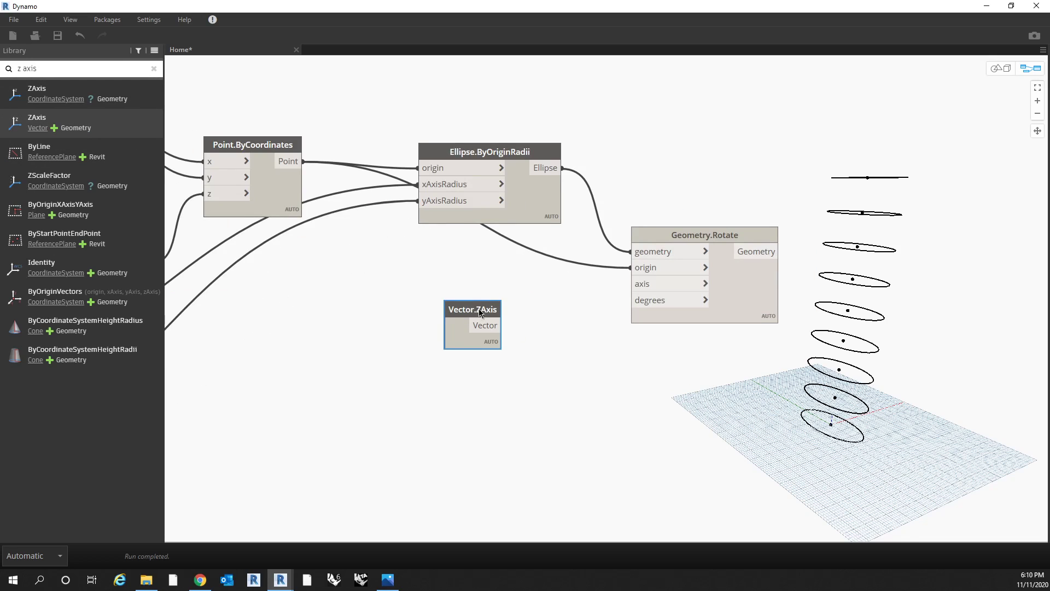
left_click_drag(476, 310, 516, 298)
left_click(542, 314)
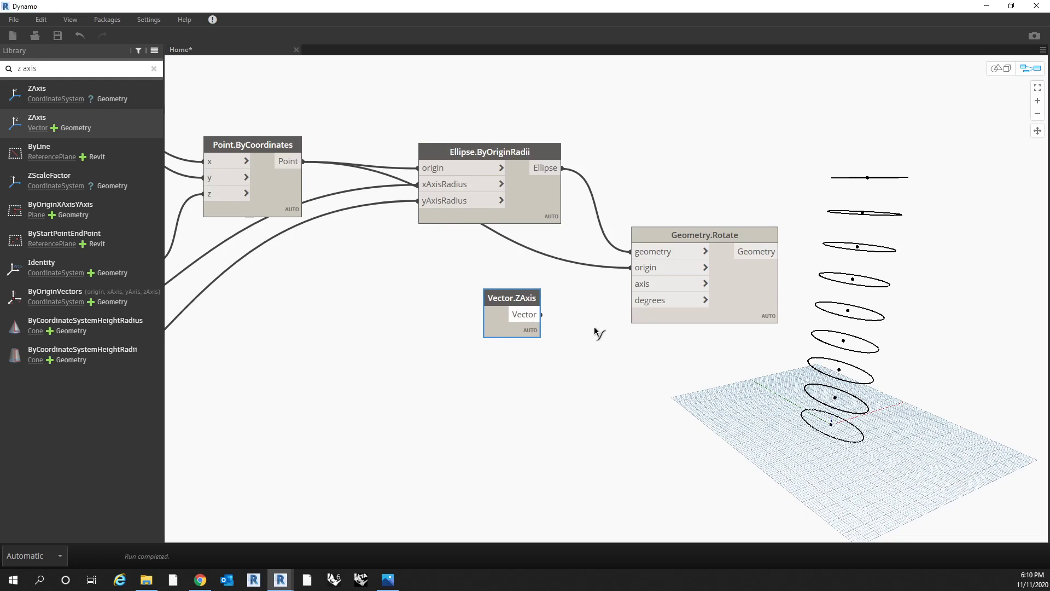
left_click(631, 284)
left_click_drag(520, 309, 530, 299)
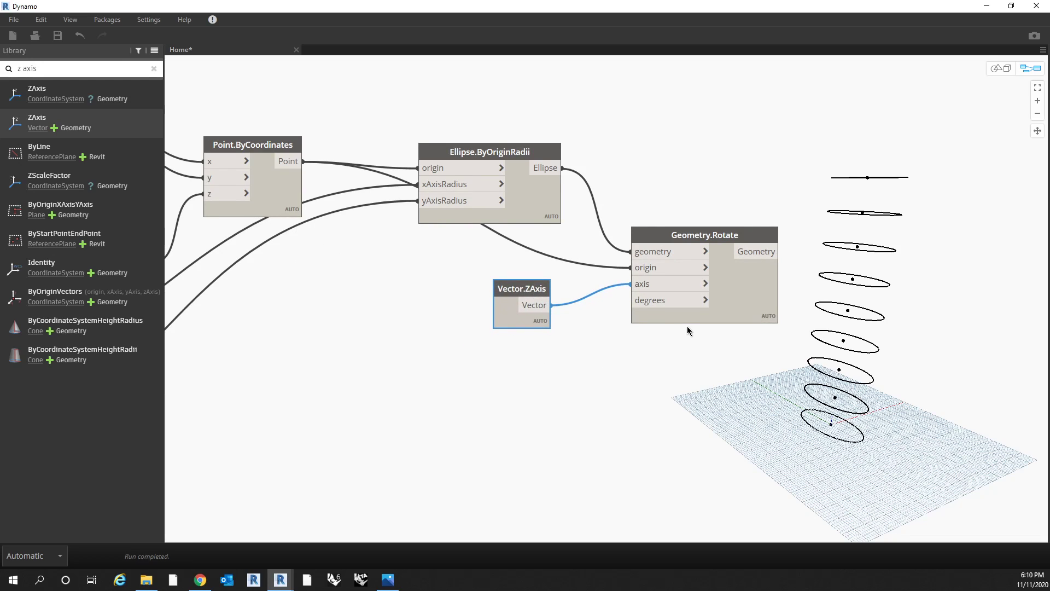
Step: Duplicate the xRadius and yRadius sliders together and place the copies below the originals
scroll(682, 326, "down", 3)
left_click(388, 579)
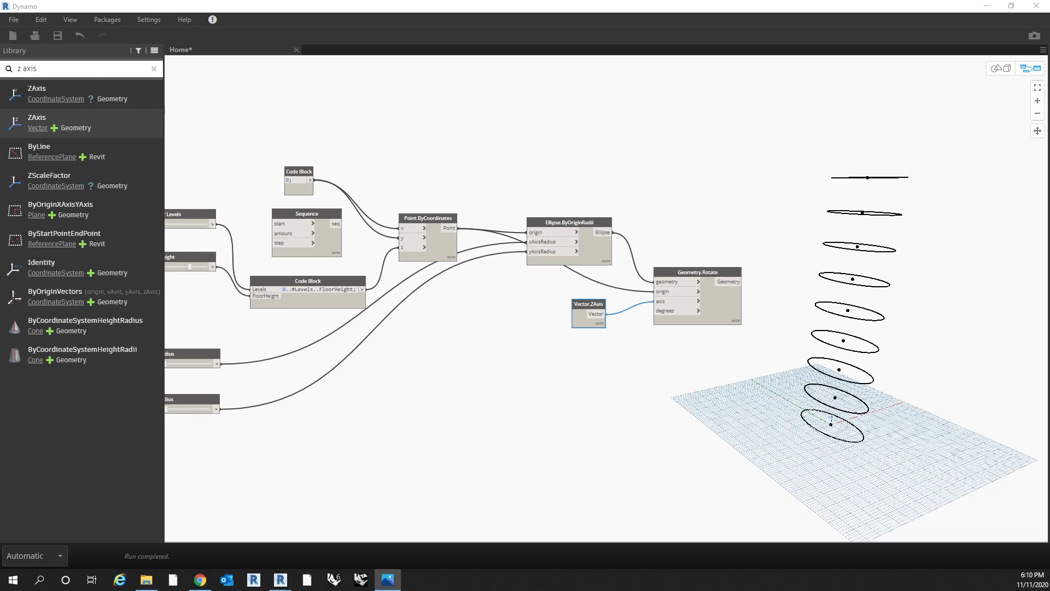
middle_click_drag(561, 395, 597, 373)
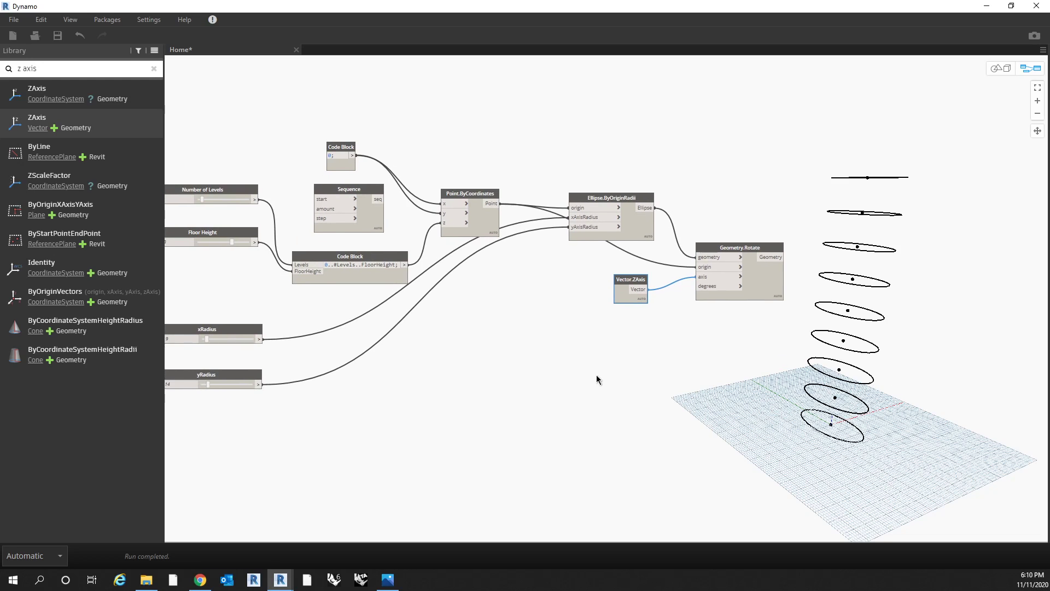
middle_click_drag(634, 412, 565, 387)
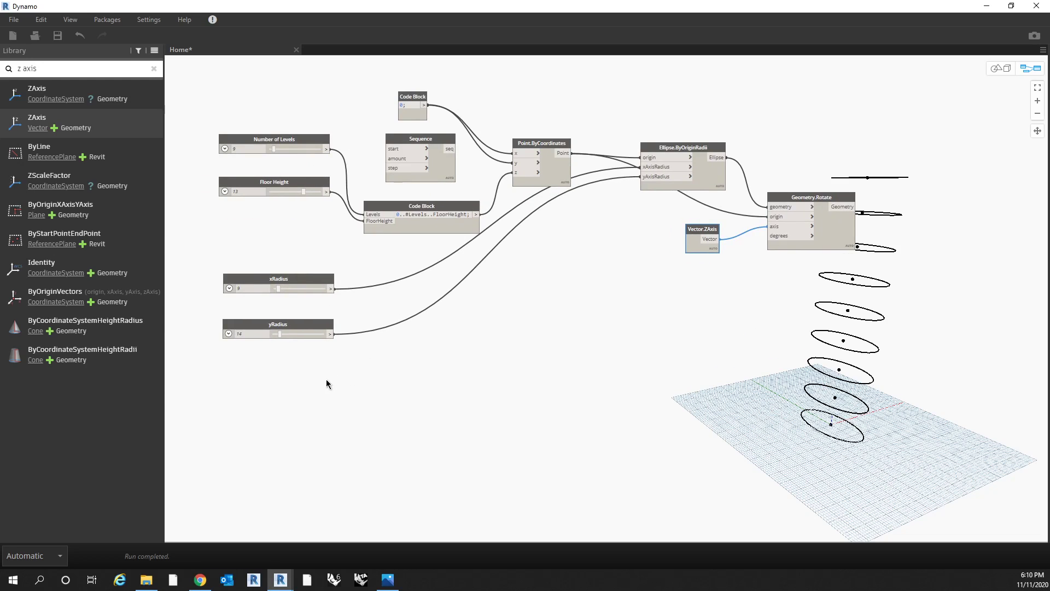
left_click_drag(318, 379, 293, 268)
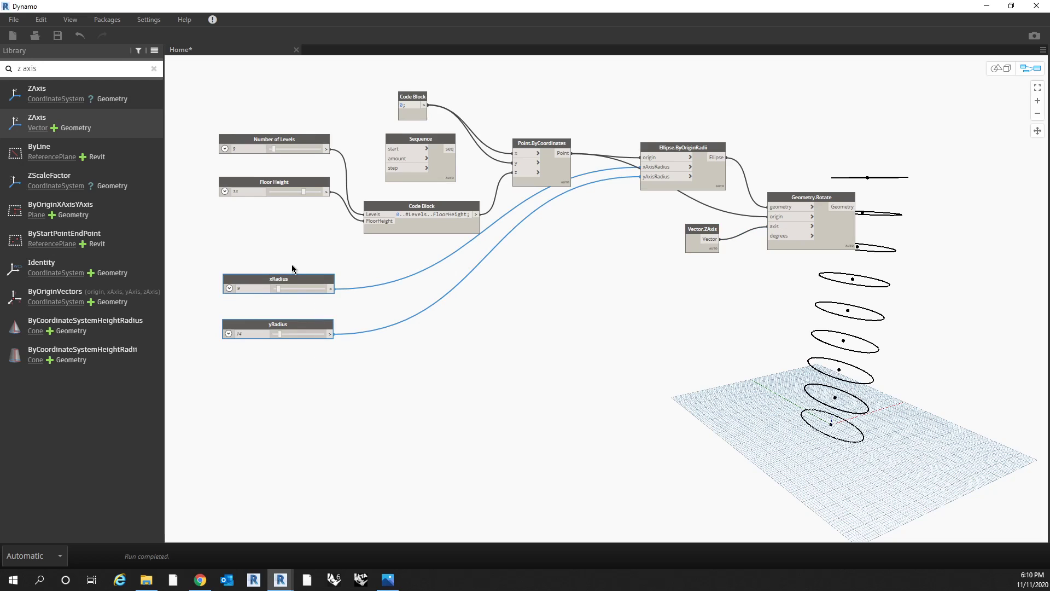
key("ctrl+c")
key("ctrl+v")
left_click_drag(390, 340, 240, 400)
Step: Rename the copied xRadius slider as Bottom Floor Rotation, leaving its range settings collapsed
left_click(222, 405)
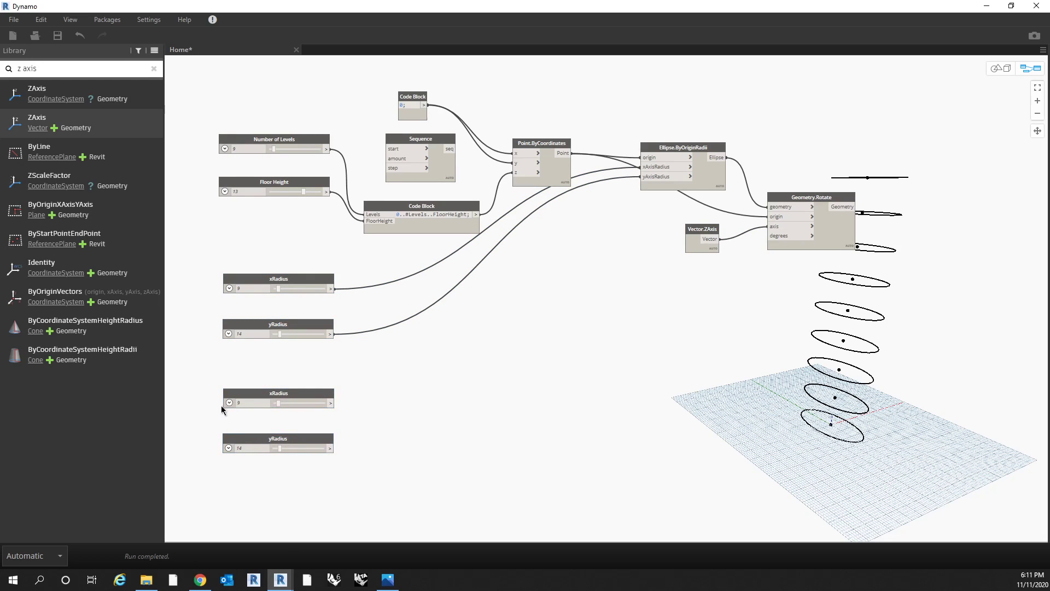
scroll(327, 406, "up", 4)
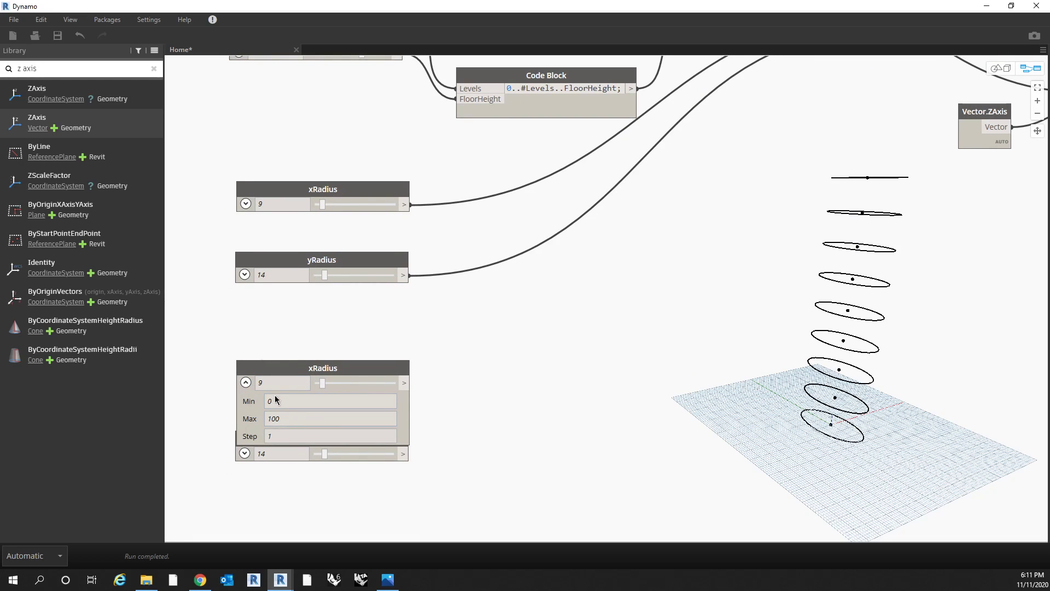
double_click(329, 370)
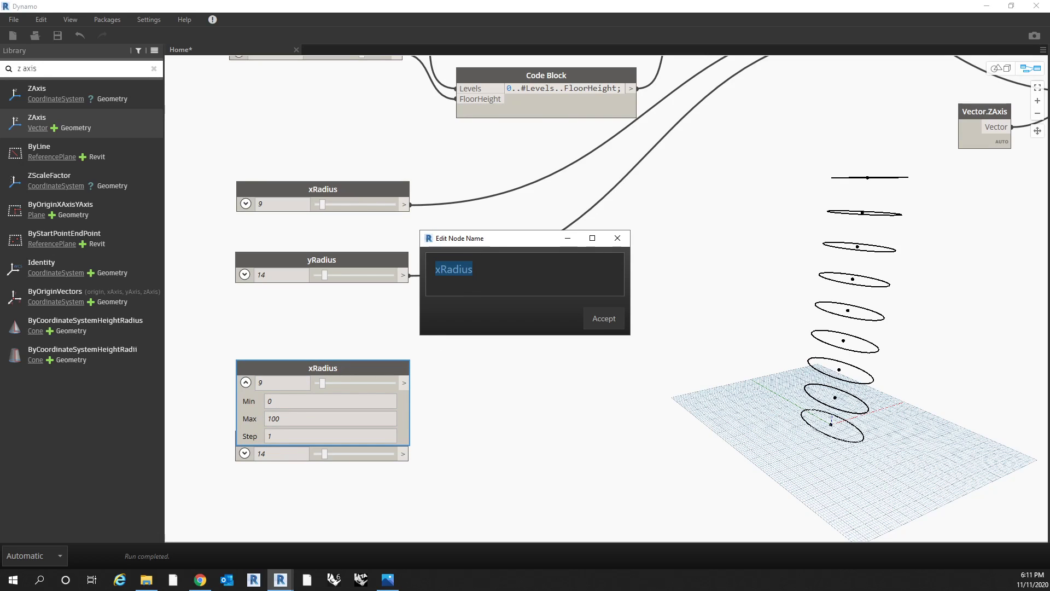
type("Bott")
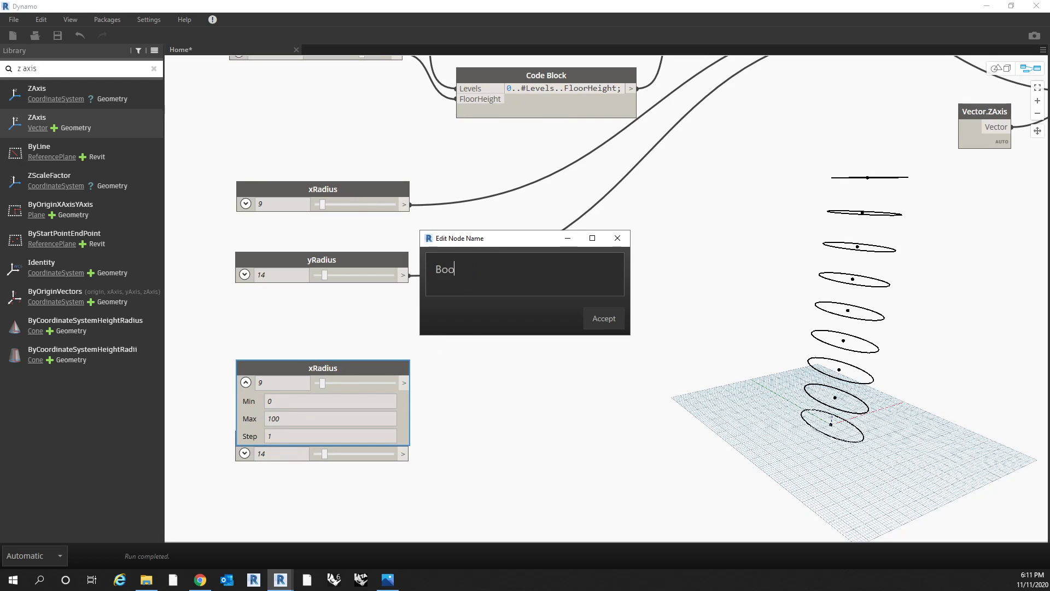
type("om Floor Rotation")
key("Return")
left_click(245, 382)
Step: Rename the copied yRadius slider as Top Floor Rotation
double_click(320, 439)
type("Top FLoo")
key("BackSpace")
key("BackSpace")
key("BackSpace")
type("loor Rotation")
left_click(590, 320)
Step: Set the maximum of the Top Floor Rotation slider to 400
middle_click_drag(522, 418, 484, 352)
left_click(233, 402)
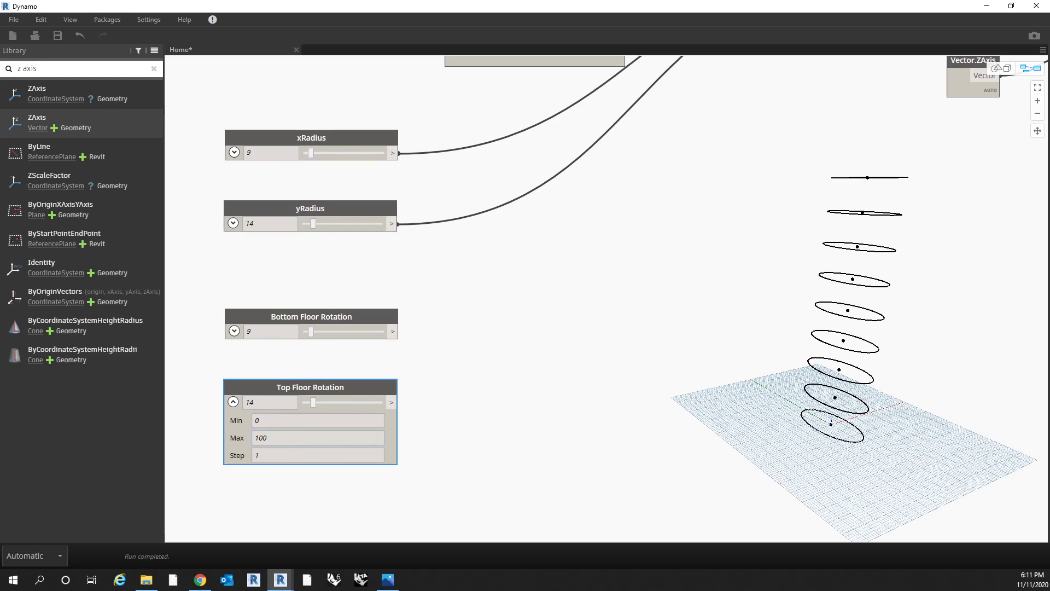
double_click(253, 439)
type("400")
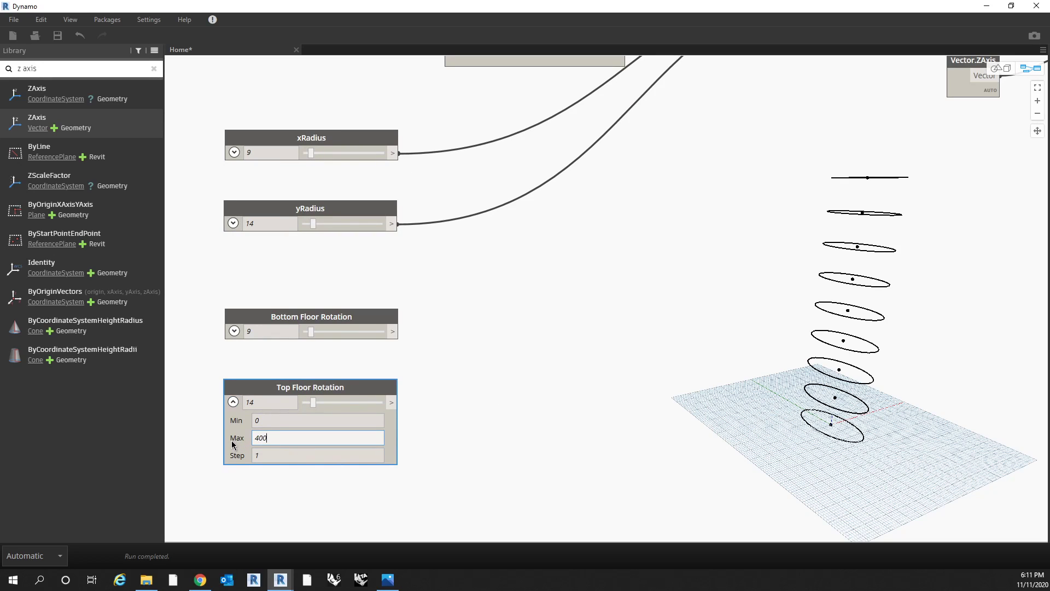
left_click(233, 402)
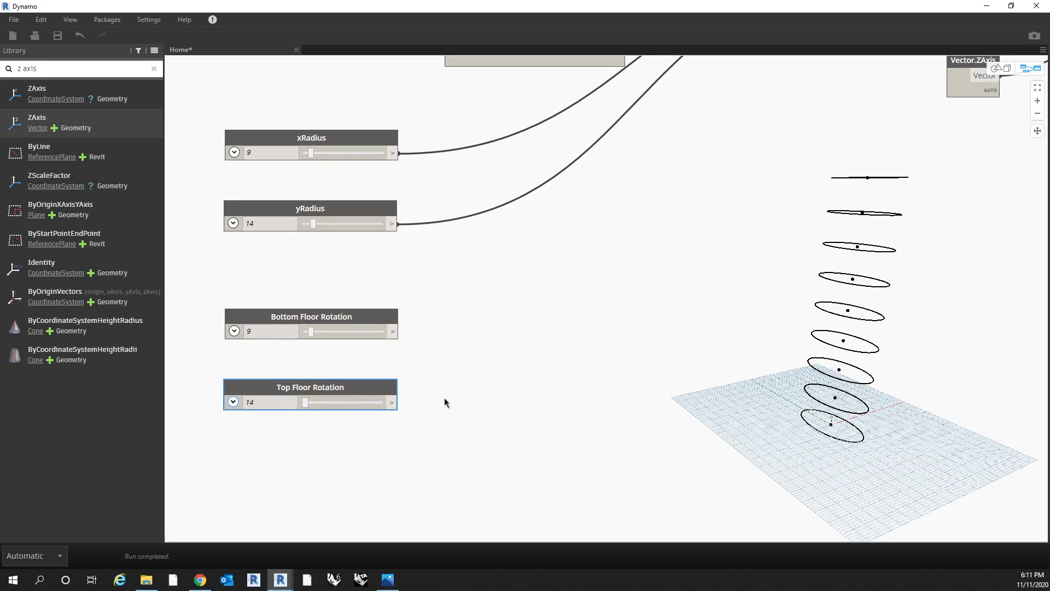
Step: Add a code block beside the rotation sliders containing Bottom..Top..#Levels;
middle_click_drag(524, 392, 500, 392)
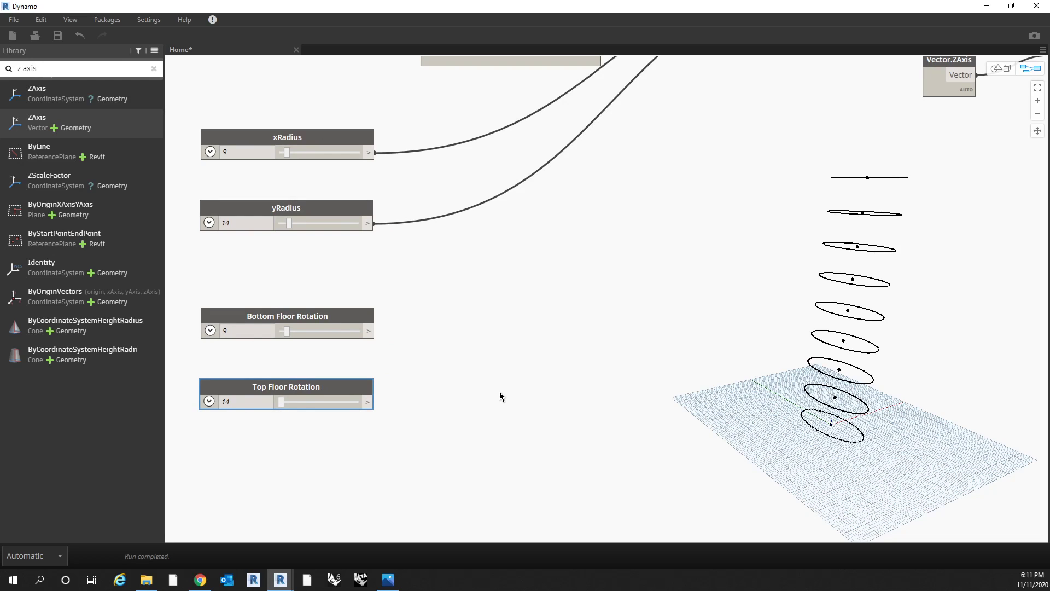
scroll(498, 391, "down", 3)
middle_click_drag(635, 387, 604, 387)
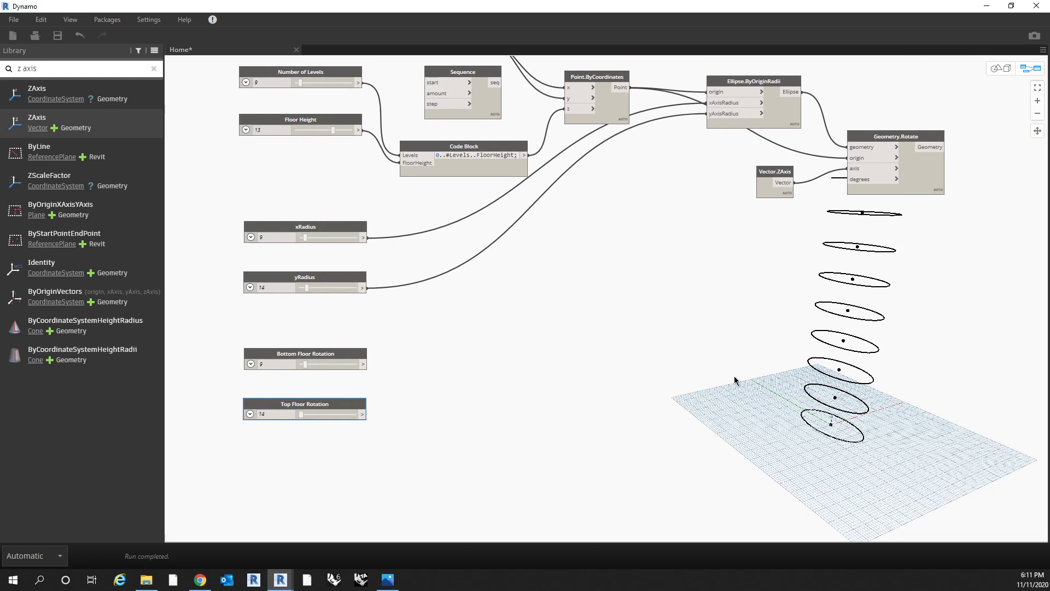
middle_click_drag(561, 302, 546, 312)
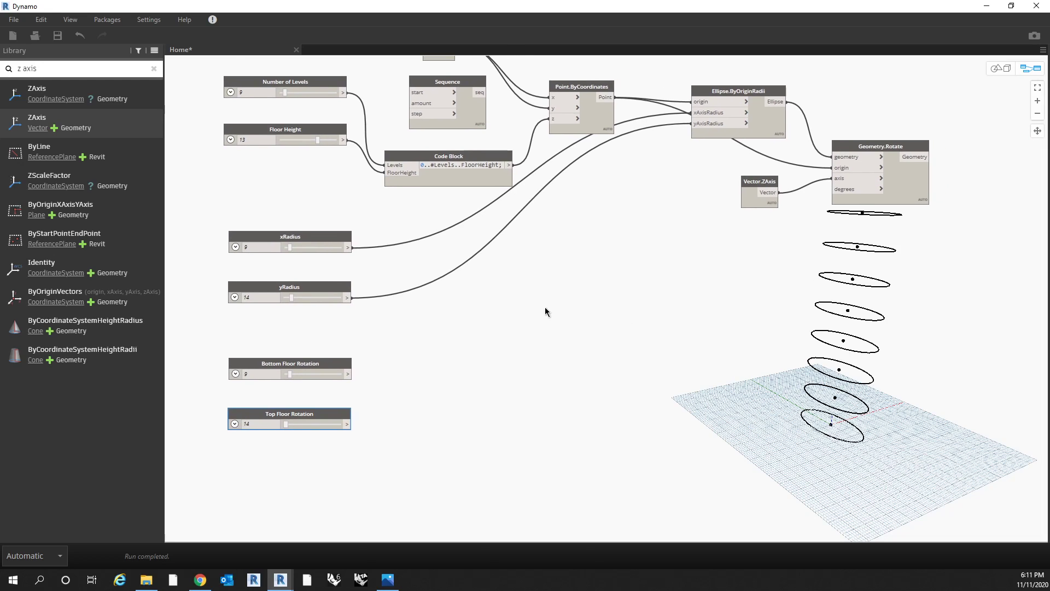
double_click(529, 357)
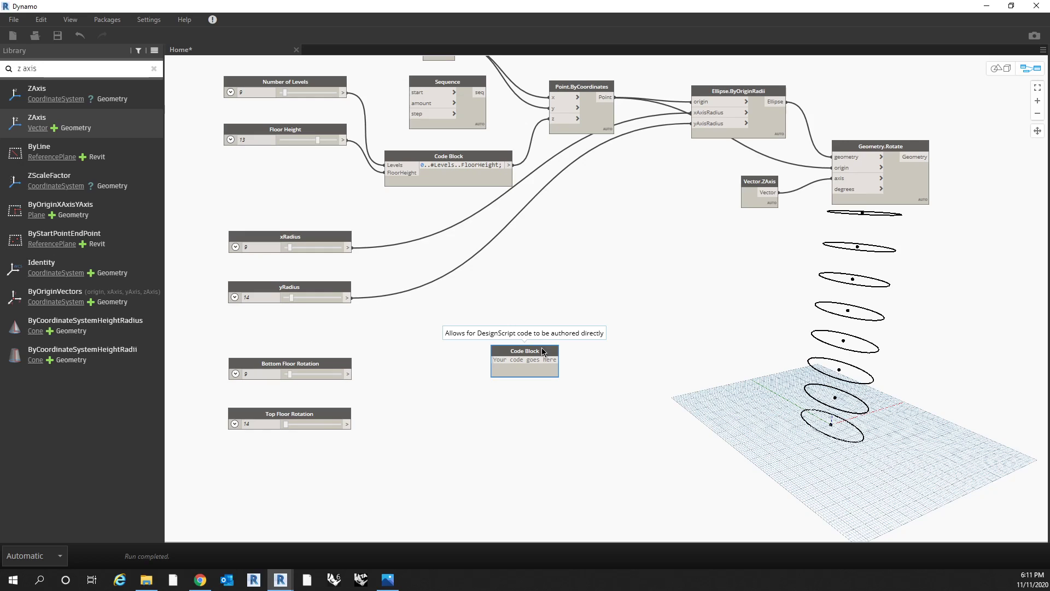
type("Bottom")
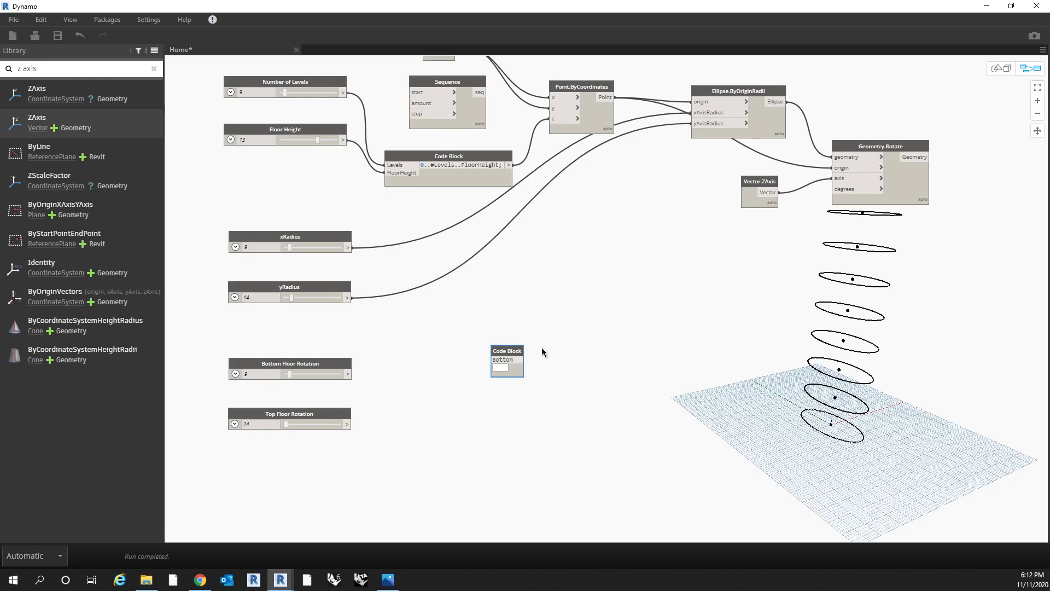
type("..")
type("Top..")
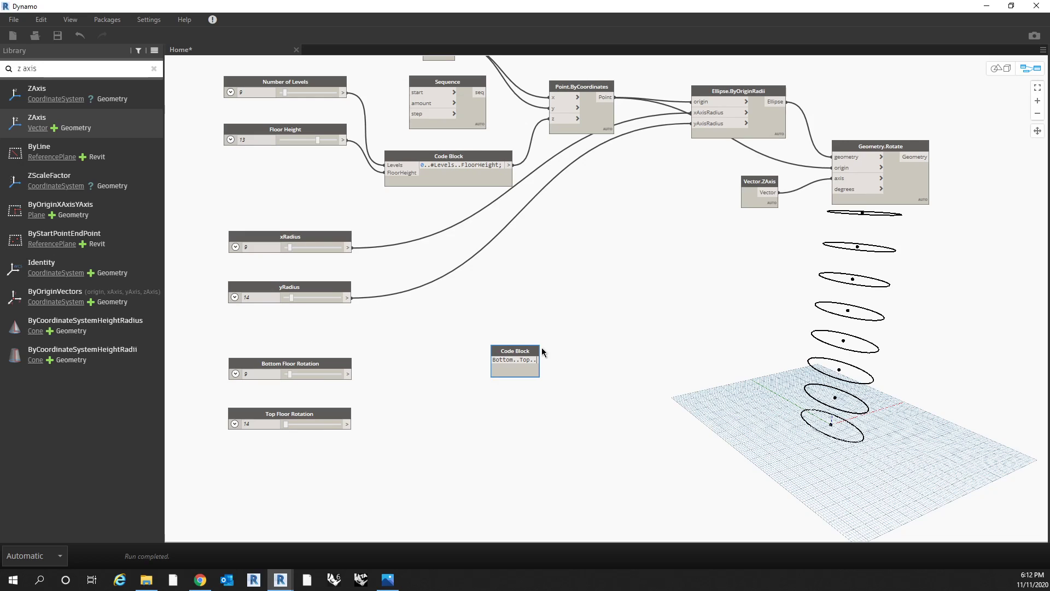
type("#Level")
type(";")
left_click(512, 321)
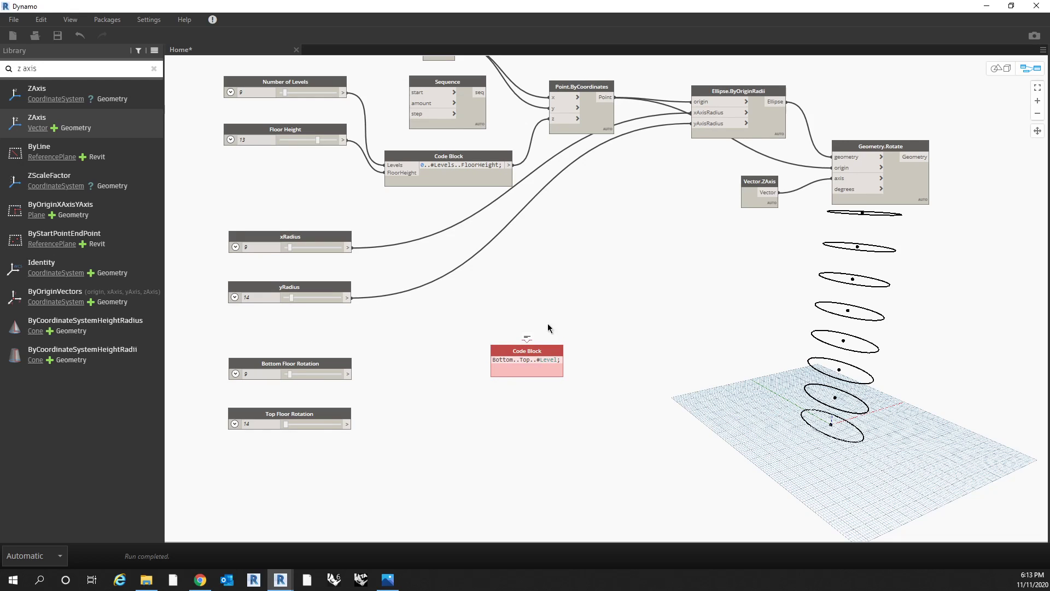
mouse_move(552, 367)
type("s")
left_click(674, 340)
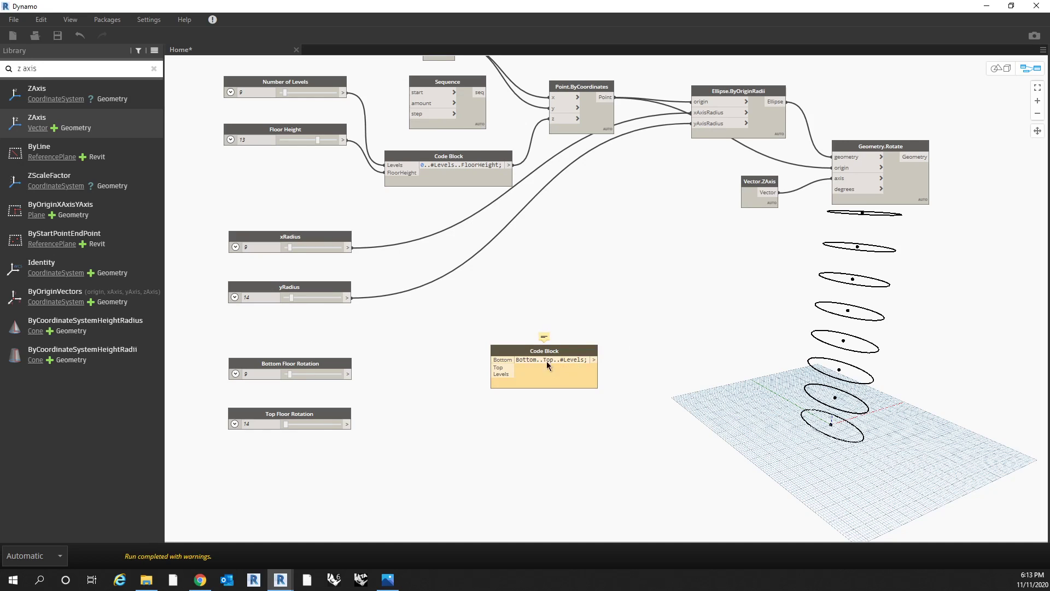
Step: Connect Bottom Floor Rotation to the new code block's Bottom input and Top Floor Rotation to its Top input
scroll(526, 331, "up", 2)
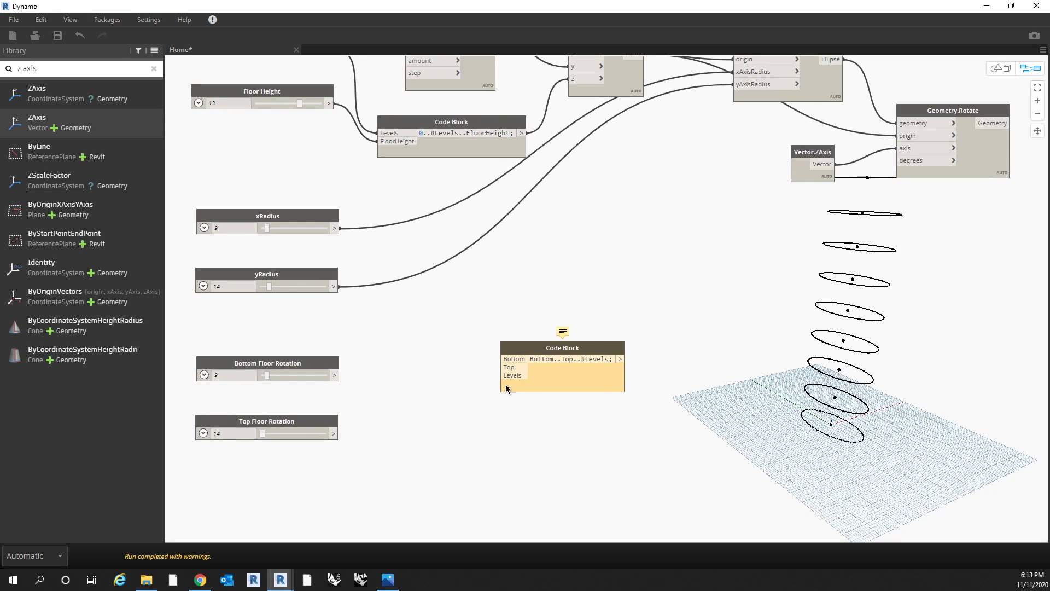
middle_click_drag(582, 378, 610, 380)
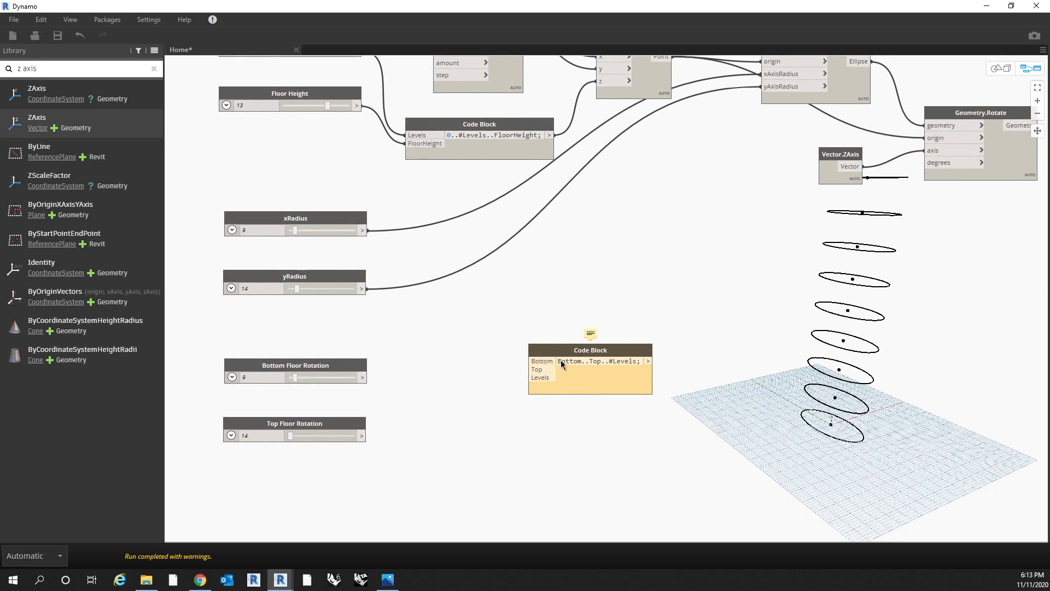
middle_click_drag(574, 314, 580, 319)
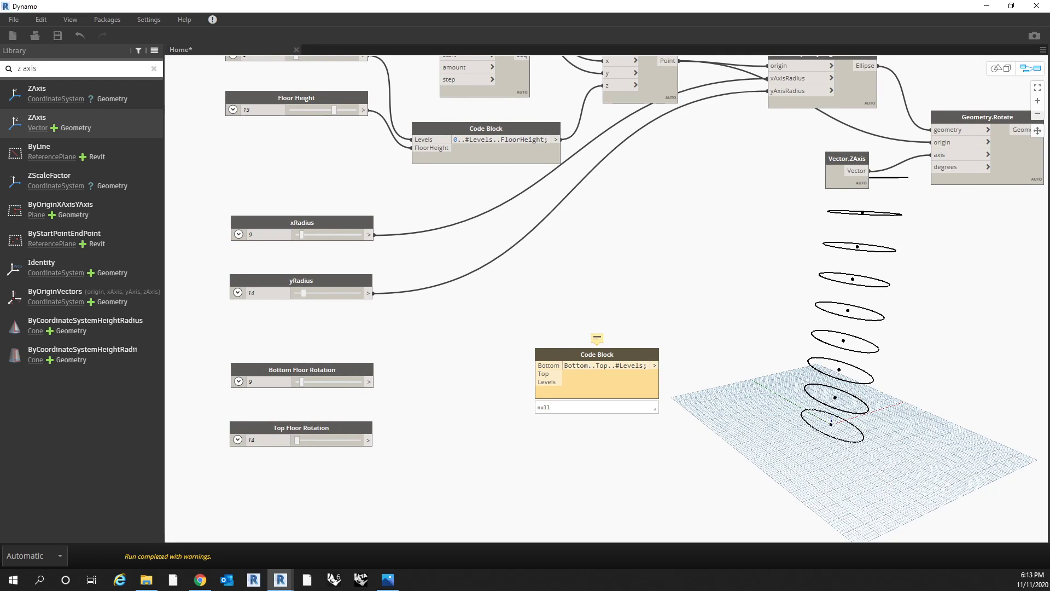
left_click_drag(371, 381, 543, 368)
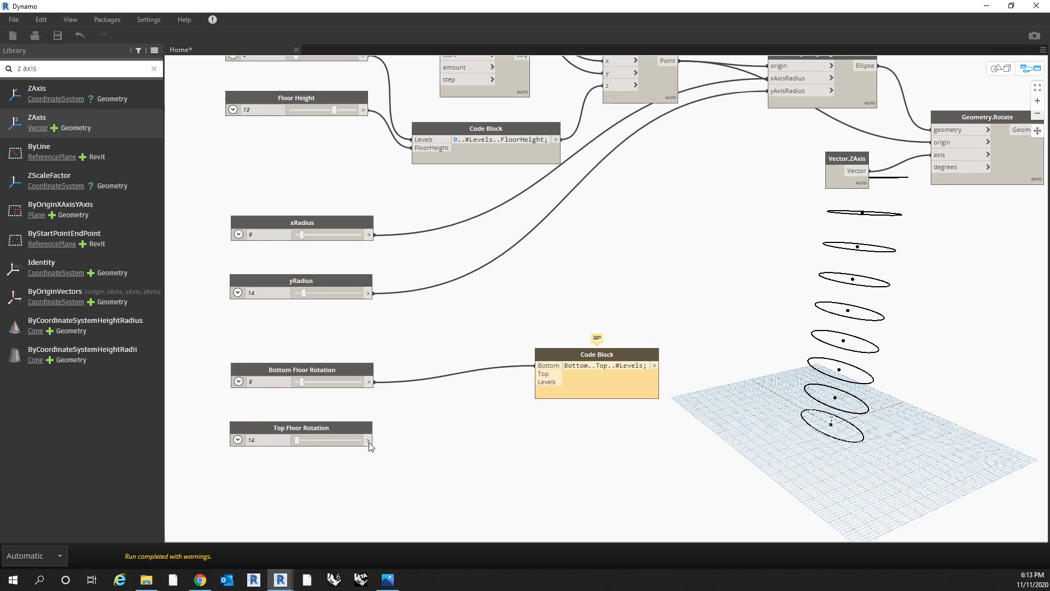
left_click_drag(430, 432, 539, 376)
middle_click_drag(632, 399, 619, 404)
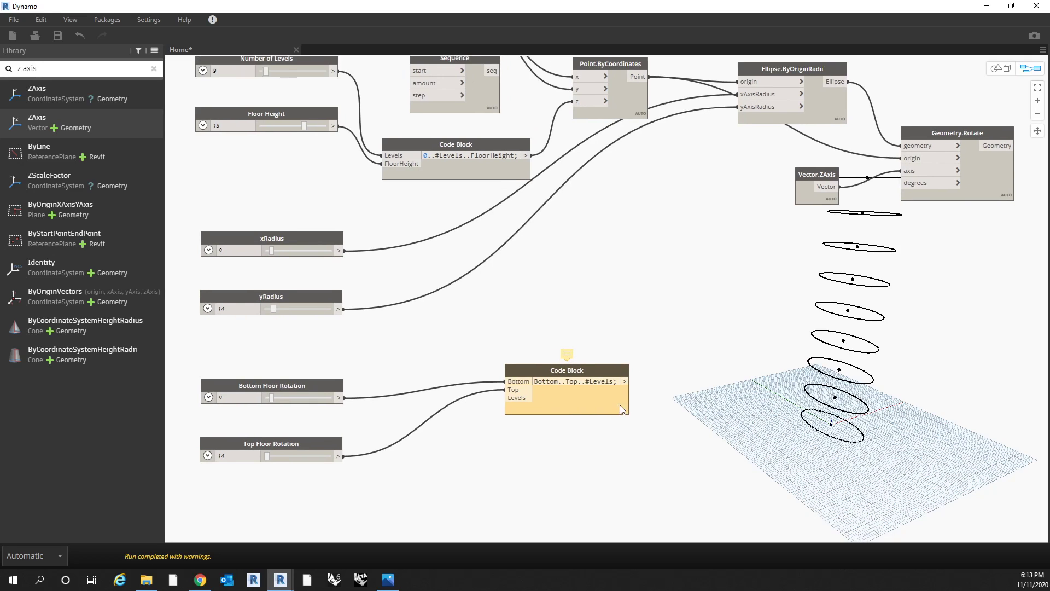
Step: Connect the Number of Levels slider to the Levels input of the rotation code block and keep its output preview open
mouse_move(622, 404)
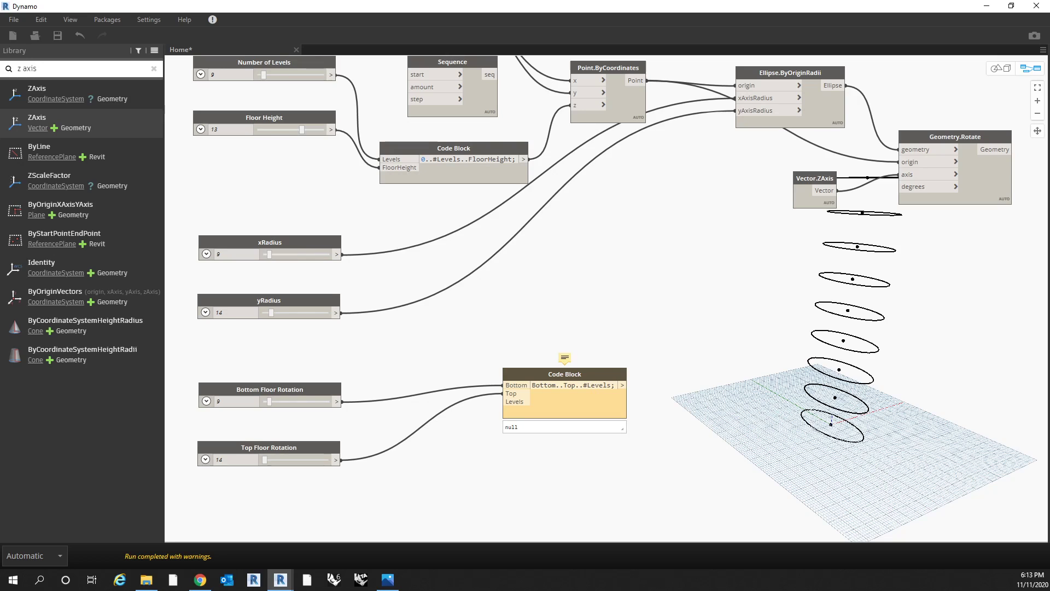
middle_click_drag(610, 348, 657, 366)
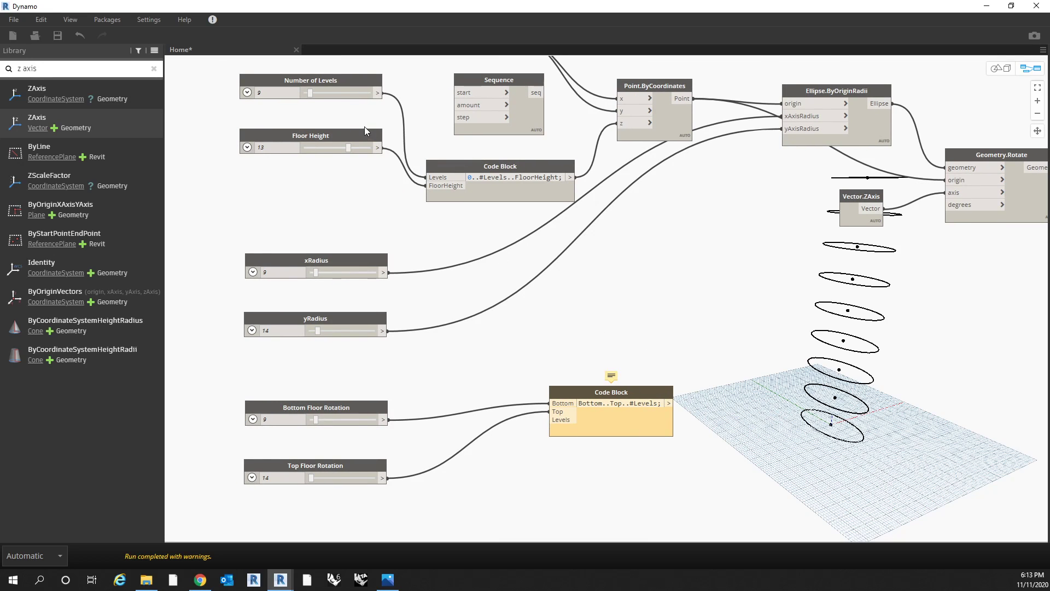
left_click(376, 94)
middle_click_drag(376, 94, 368, 106)
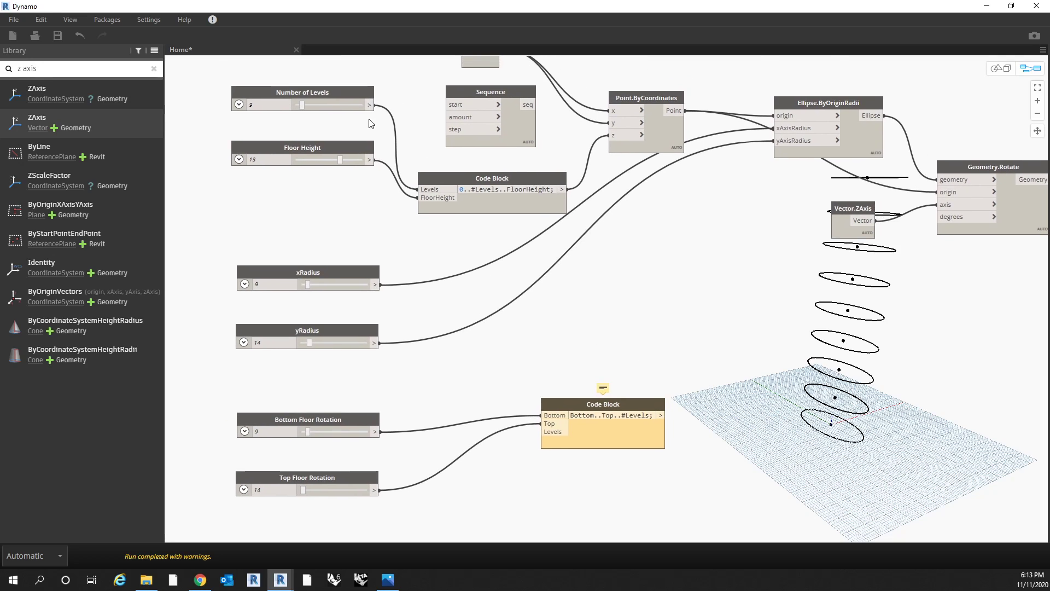
left_click(541, 431)
middle_click_drag(649, 462, 663, 344)
left_click(615, 364)
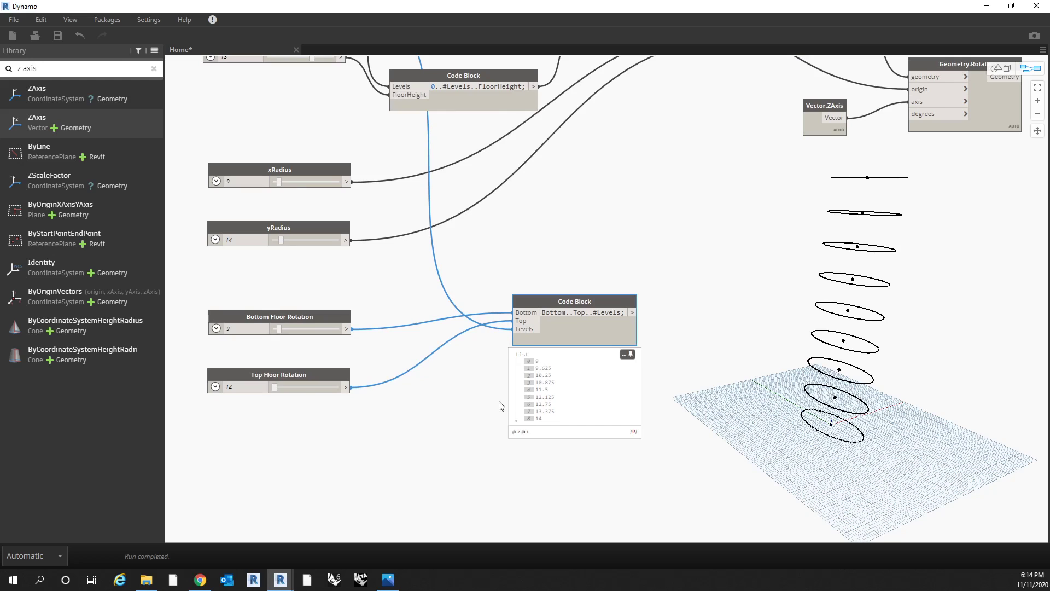
Step: Set the Top Floor Rotation slider to 331
scroll(495, 403, "up", 1)
middle_click_drag(356, 293, 407, 293)
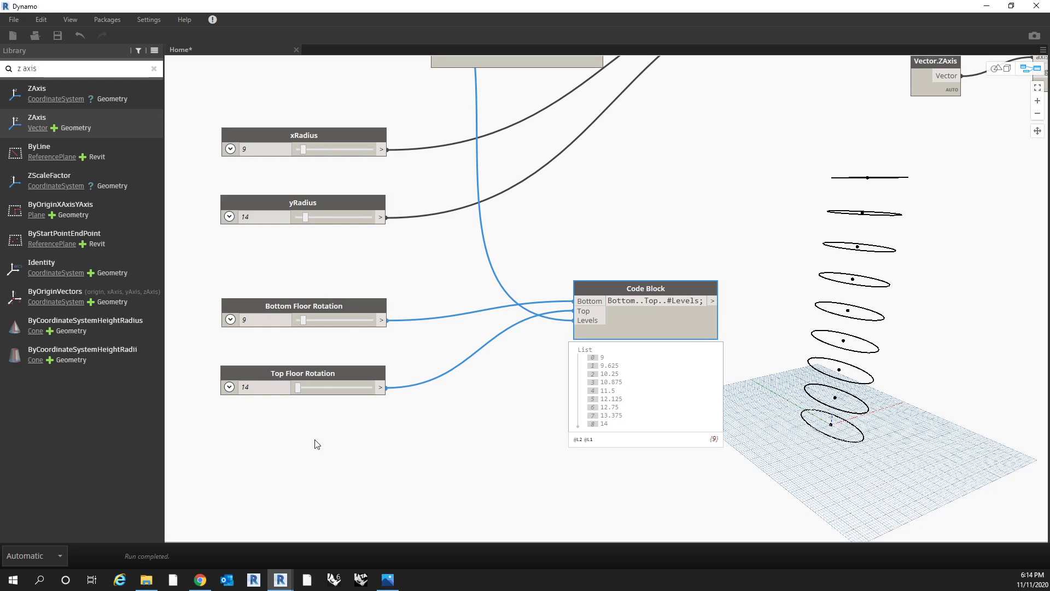
left_click(357, 388)
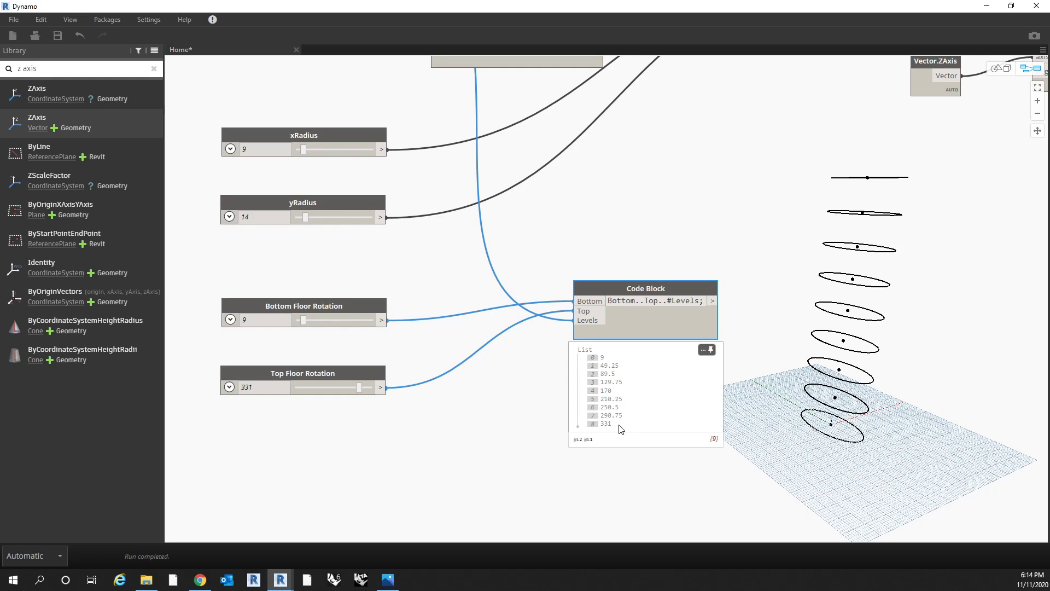
Step: Set the Number of Levels slider to 17 and check the rotation list down to its last value
scroll(497, 422, "down", 4)
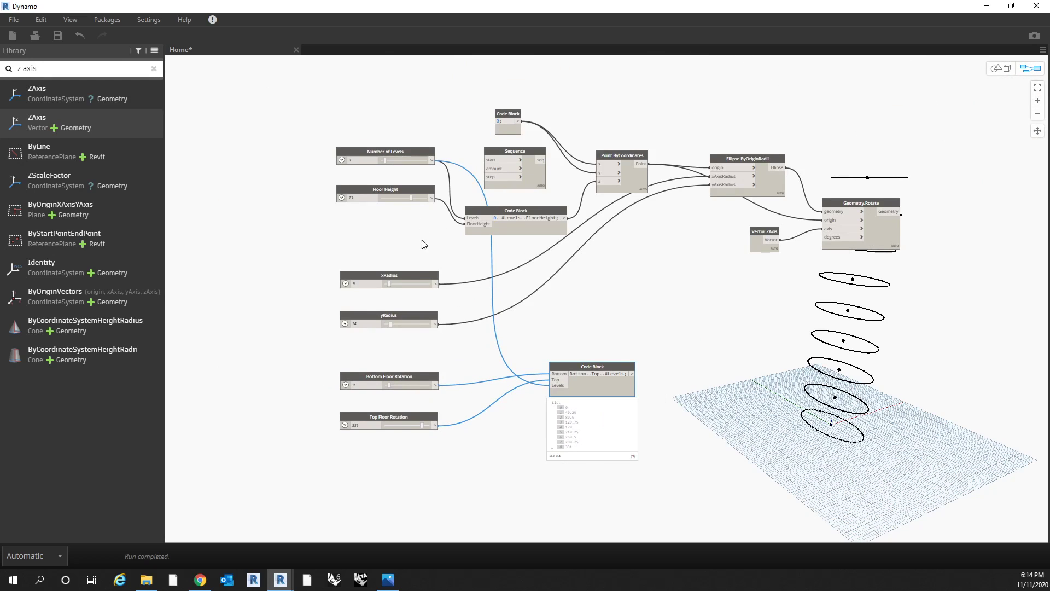
scroll(422, 241, "up", 2)
left_click_drag(372, 105, 376, 105)
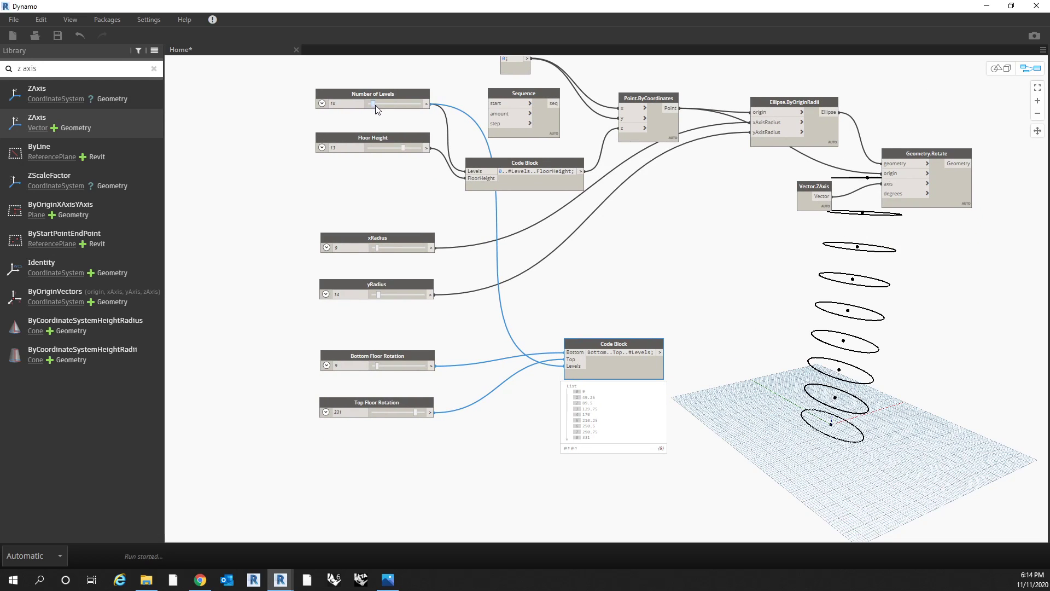
scroll(555, 489, "up", 3)
scroll(640, 408, "down", 1)
scroll(630, 465, "up", 1)
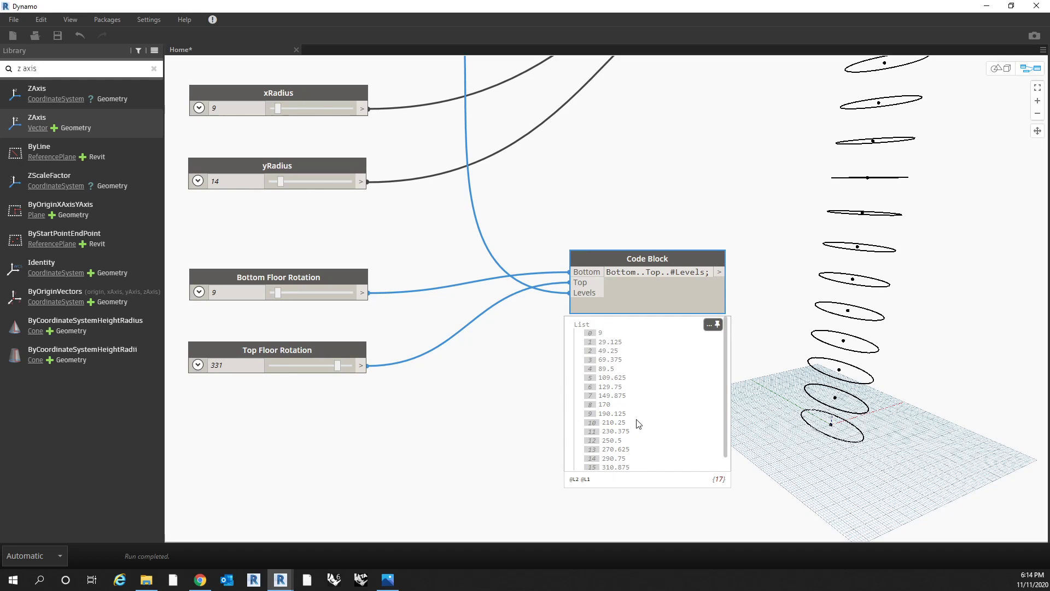
scroll(637, 438, "down", 1)
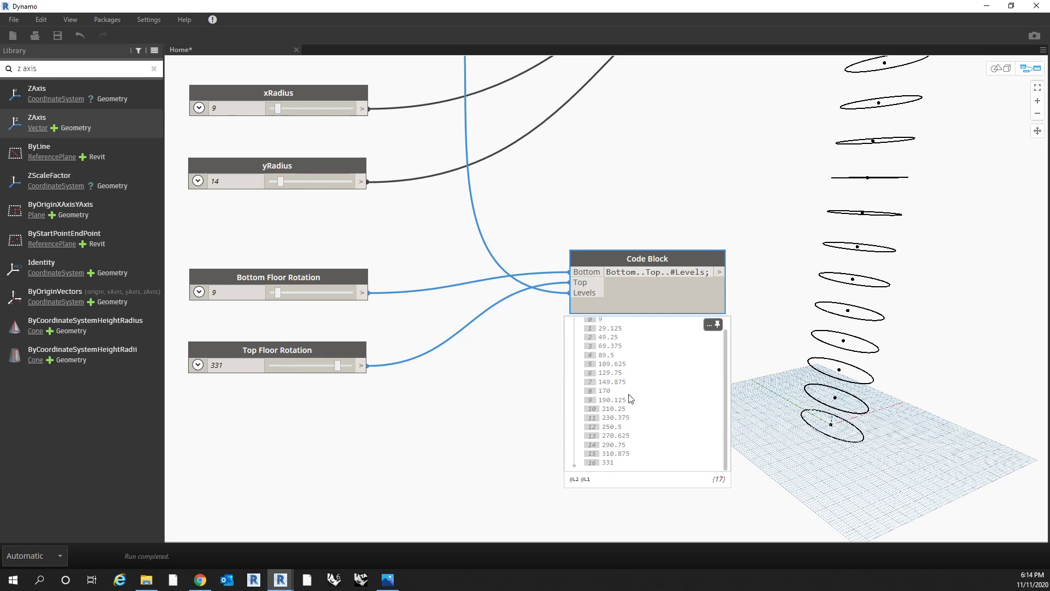
Step: Set the Number of Levels slider to 13 and check the rotation code block's list
scroll(526, 482, "down", 2)
middle_click_drag(386, 176, 361, 217)
left_click_drag(325, 101, 319, 100)
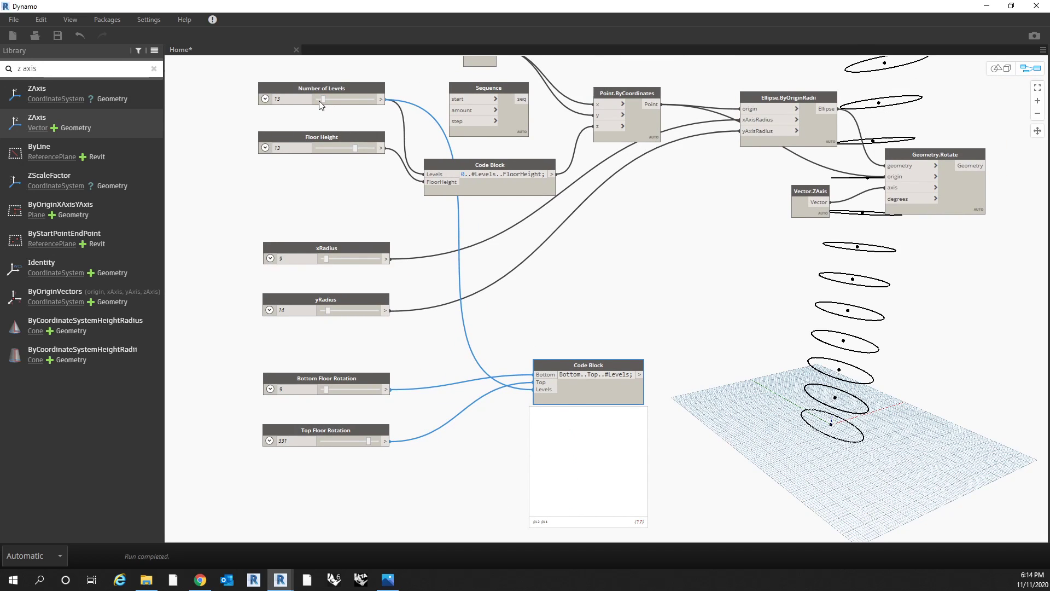
middle_click_drag(521, 411, 516, 329)
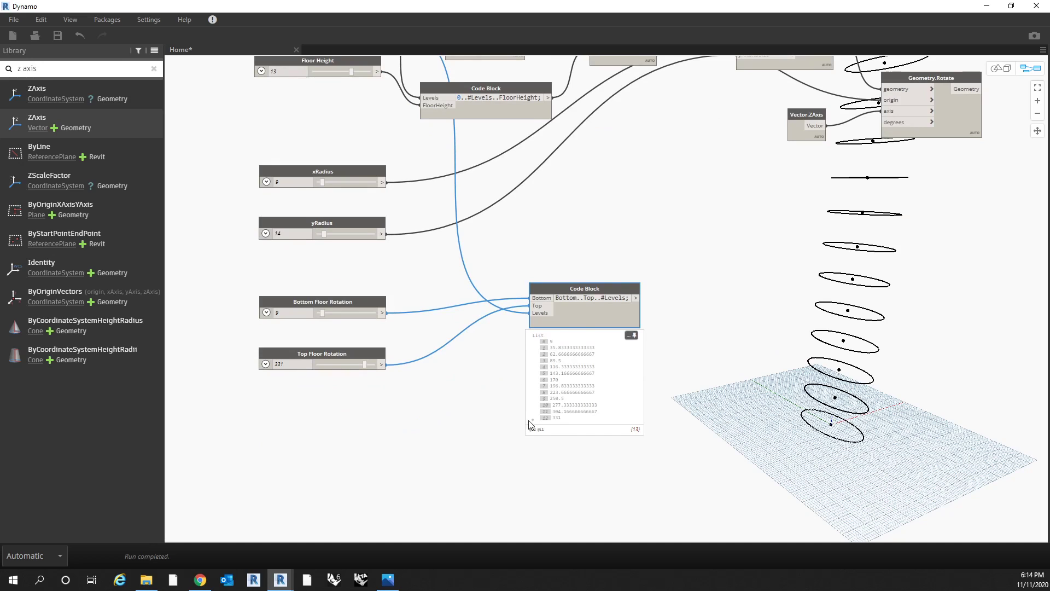
Step: Change the rotation code block to Bottom..Top..Levels; and examine the list it outputs from start to end
scroll(599, 285, "up", 1)
scroll(600, 285, "up", 2)
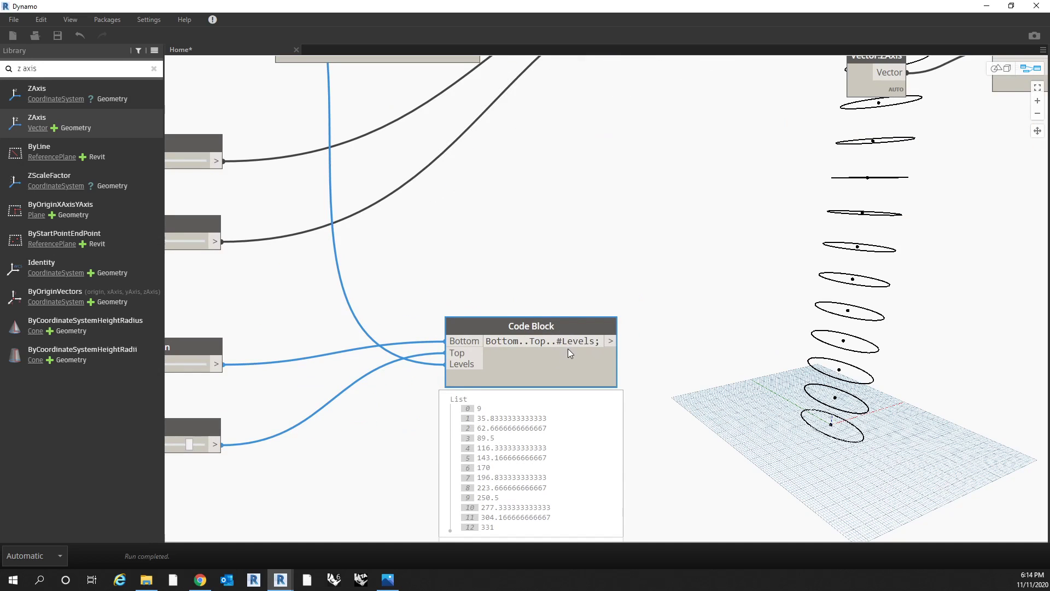
key("BackSpace")
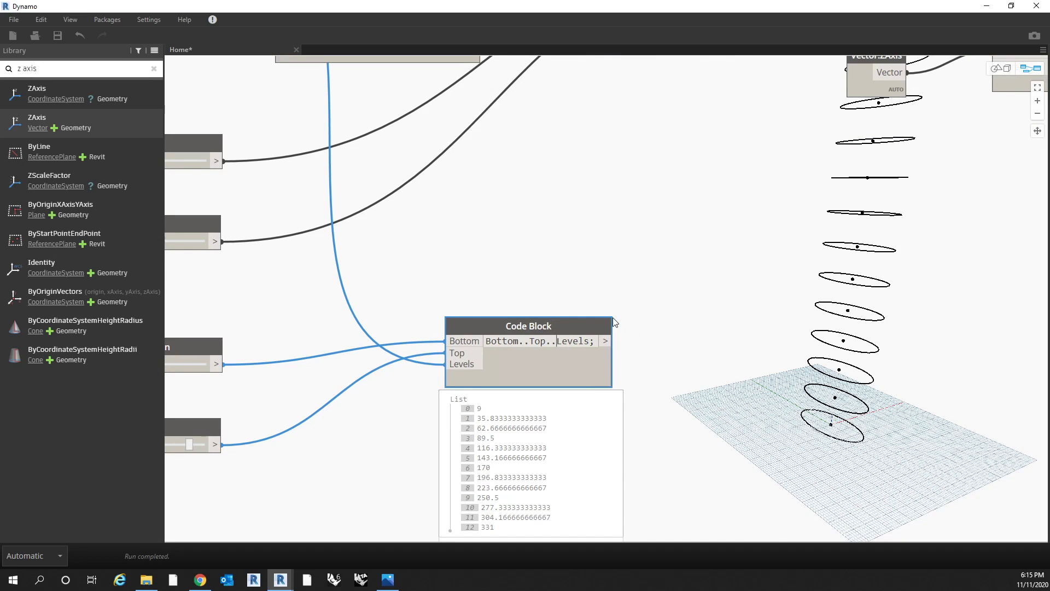
left_click(681, 455)
middle_click_drag(713, 342, 718, 320)
scroll(718, 315, "down", 1)
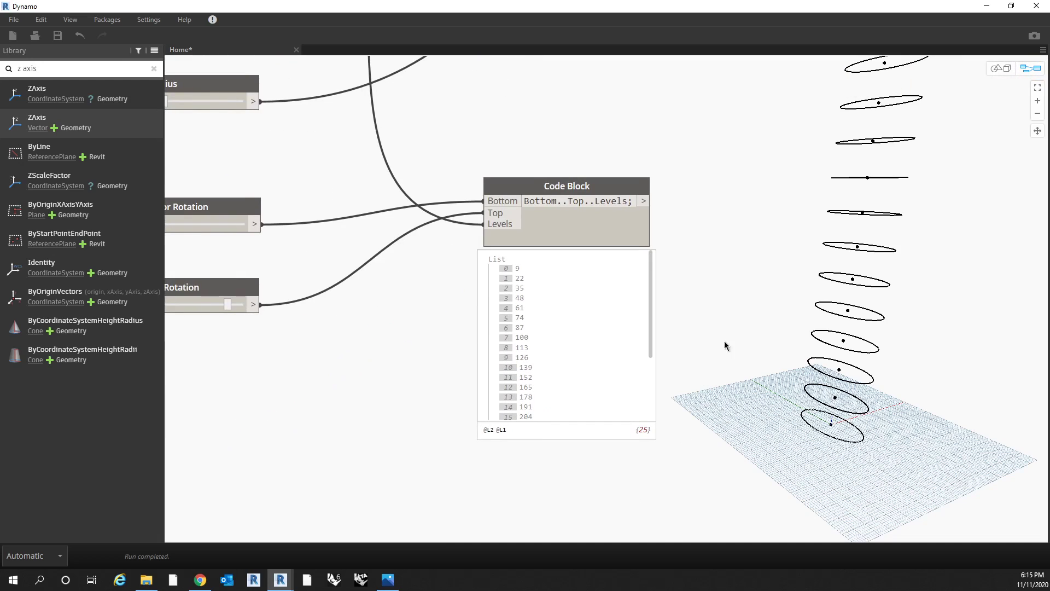
scroll(570, 392, "down", 1)
middle_click_drag(461, 310, 486, 321)
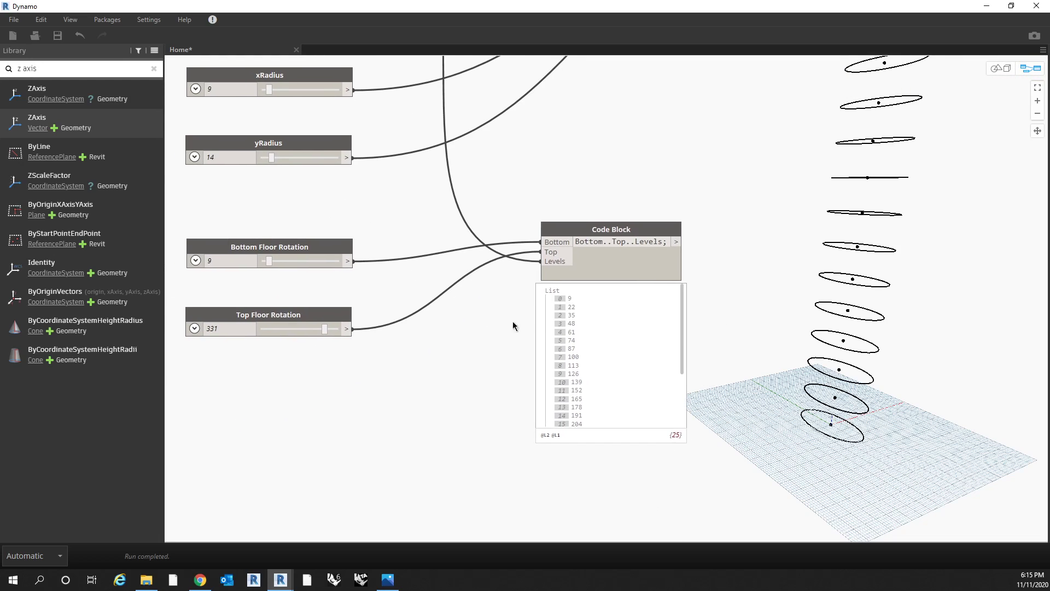
left_click_drag(691, 317, 680, 394)
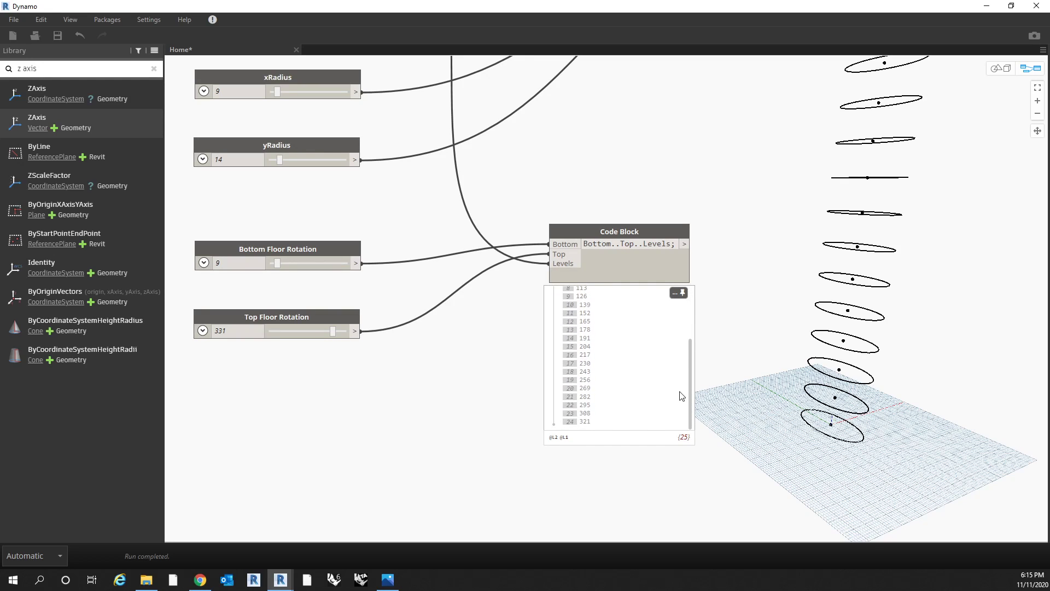
middle_click_drag(723, 344, 713, 372)
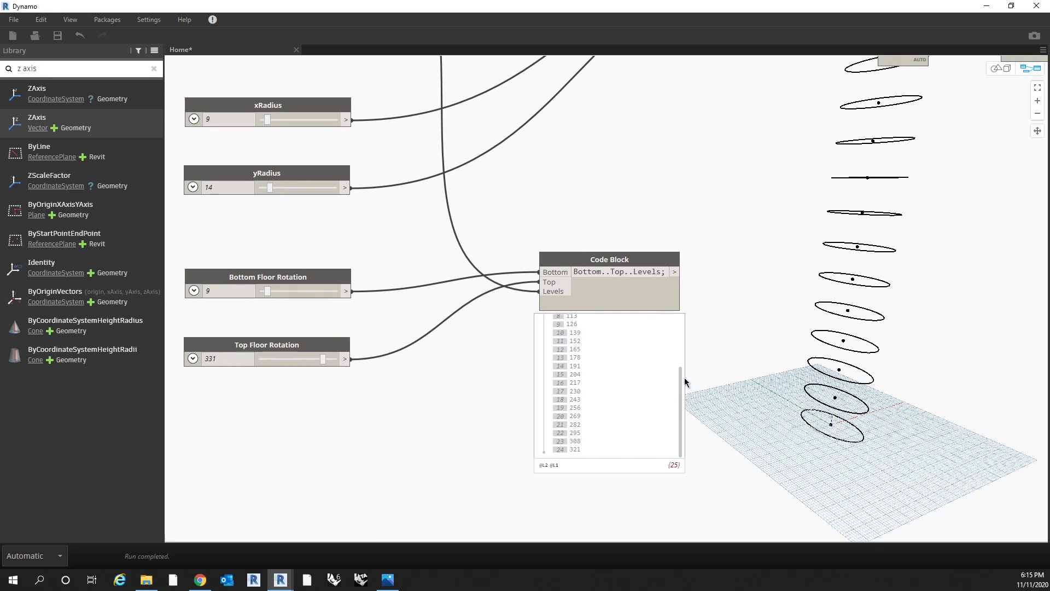
left_click_drag(681, 380, 691, 325)
scroll(692, 324, "down", 3)
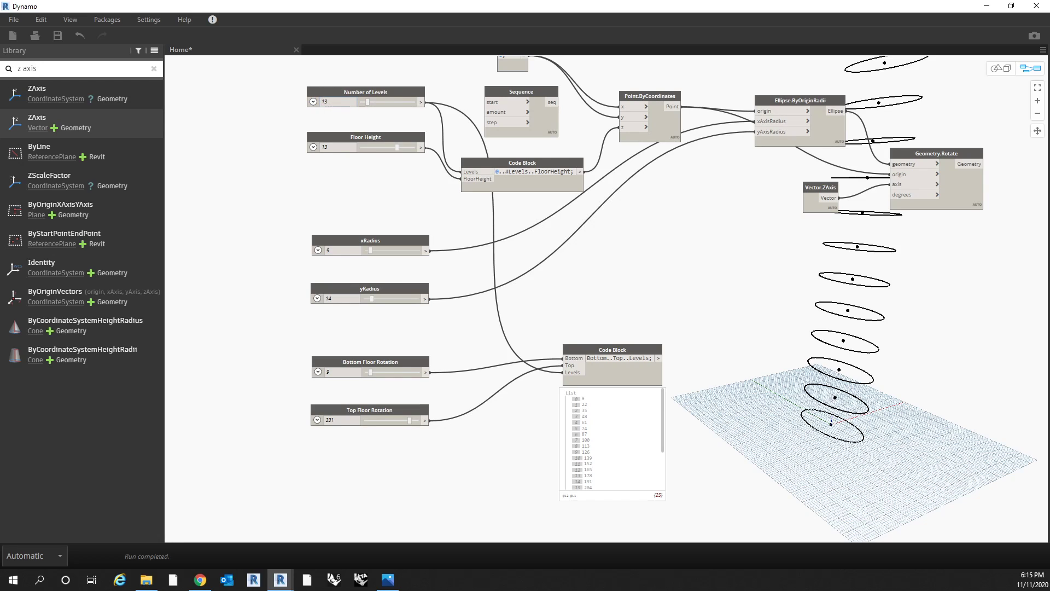
Step: Restore the # before Levels so that the rotation code block reads Bottom..Top..#Levels;
mouse_move(525, 181)
scroll(724, 358, "down", 2)
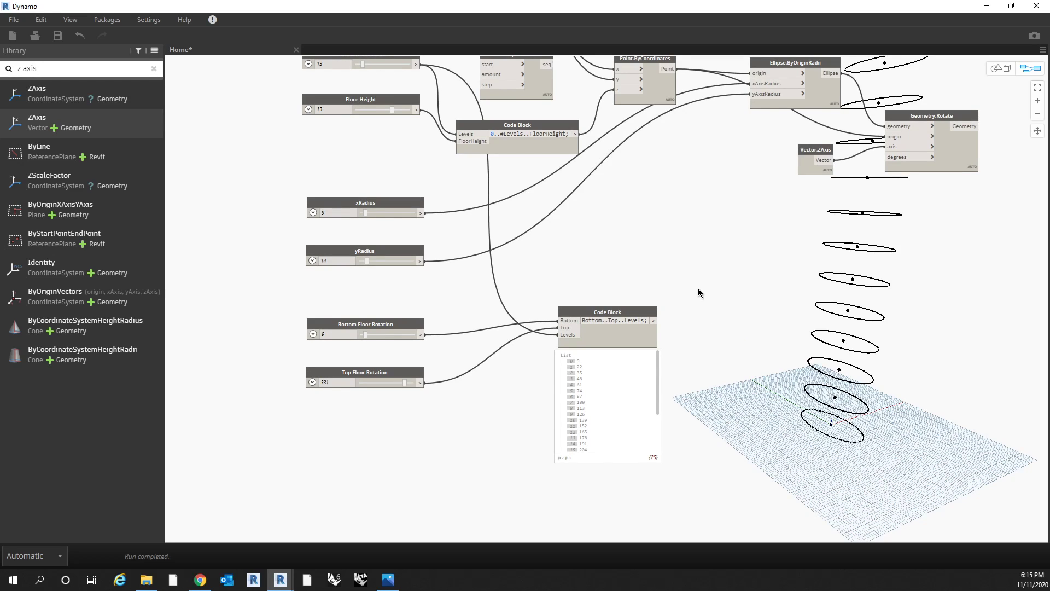
scroll(690, 290, "up", 1)
scroll(589, 267, "up", 1)
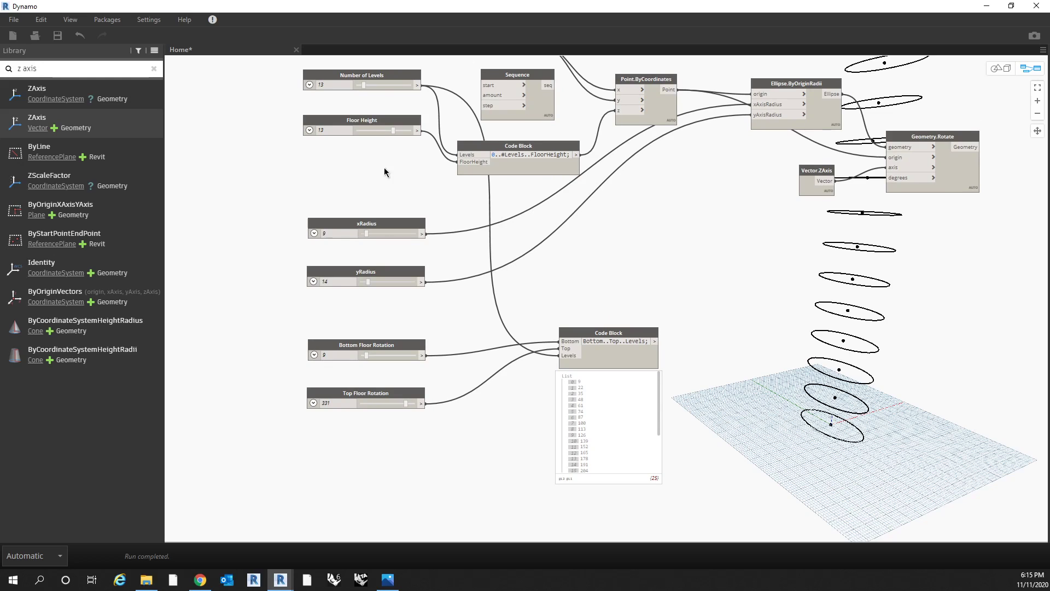
type("#")
left_click(707, 284)
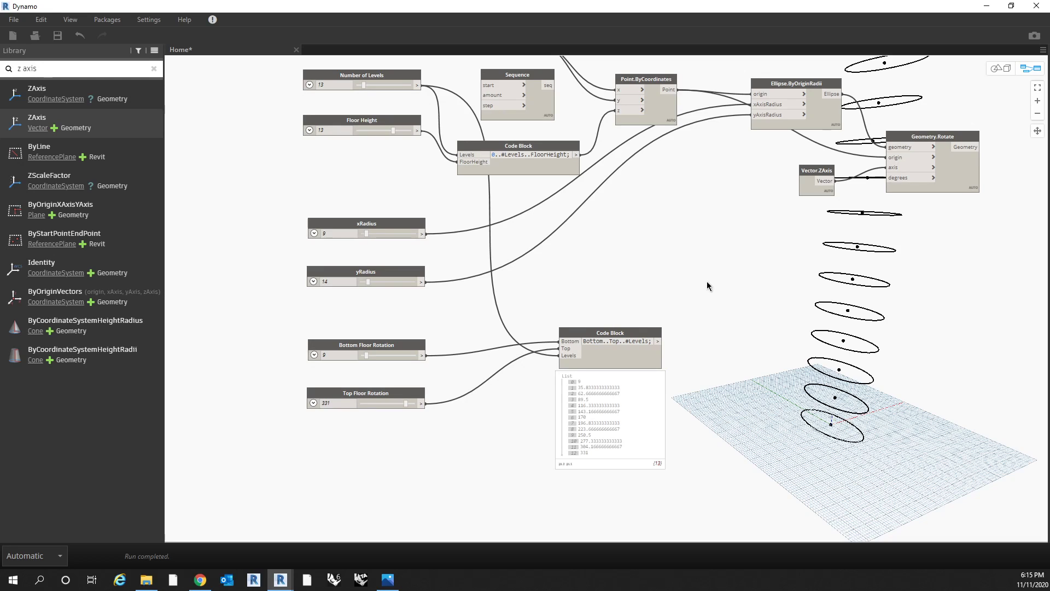
Step: Set the Bottom Floor Rotation slider to 0
middle_click_drag(707, 281, 662, 275)
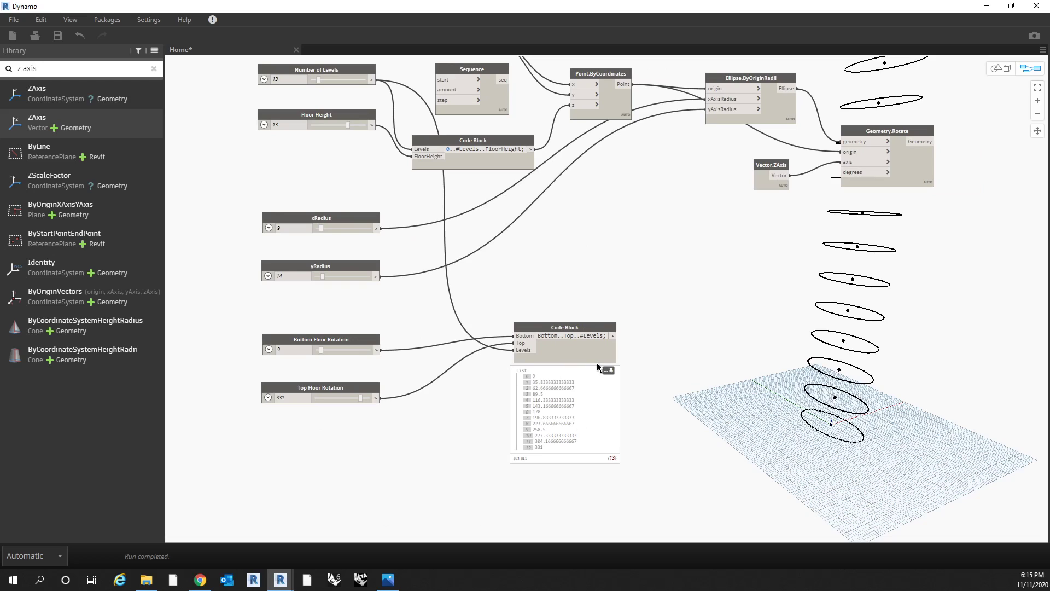
mouse_move(82, 296)
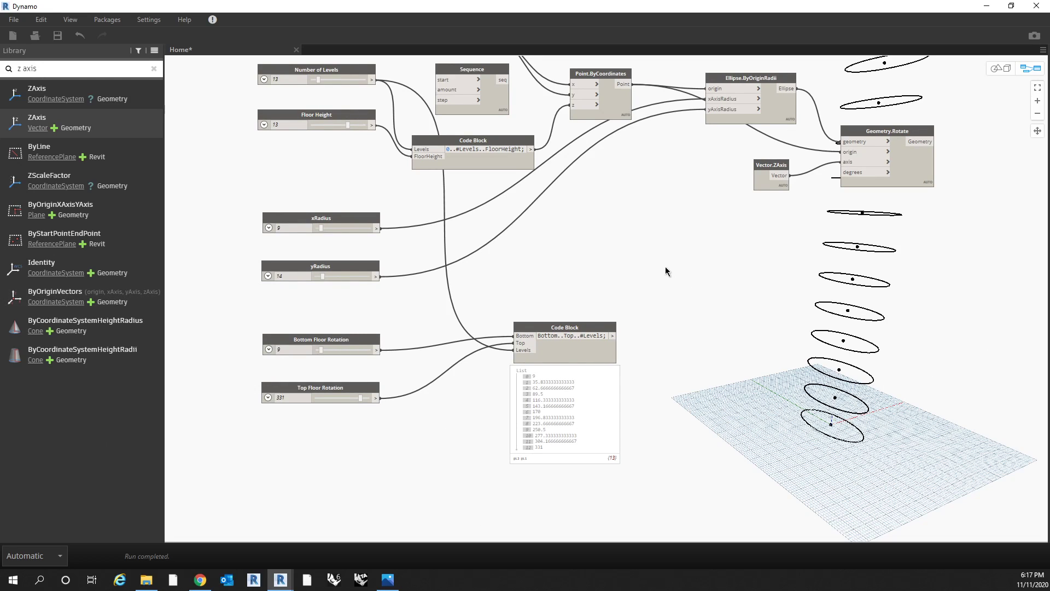
middle_click_drag(638, 370, 620, 355)
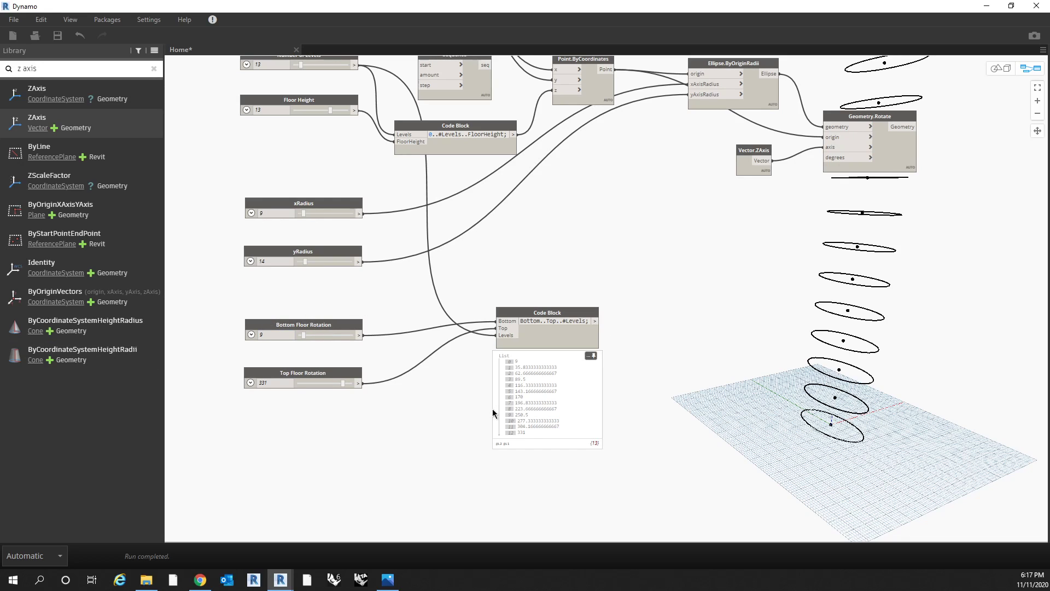
left_click_drag(304, 335, 290, 339)
Step: Inspect the full stack of ellipses in the 3D background preview and return to the graph
left_click(1001, 68)
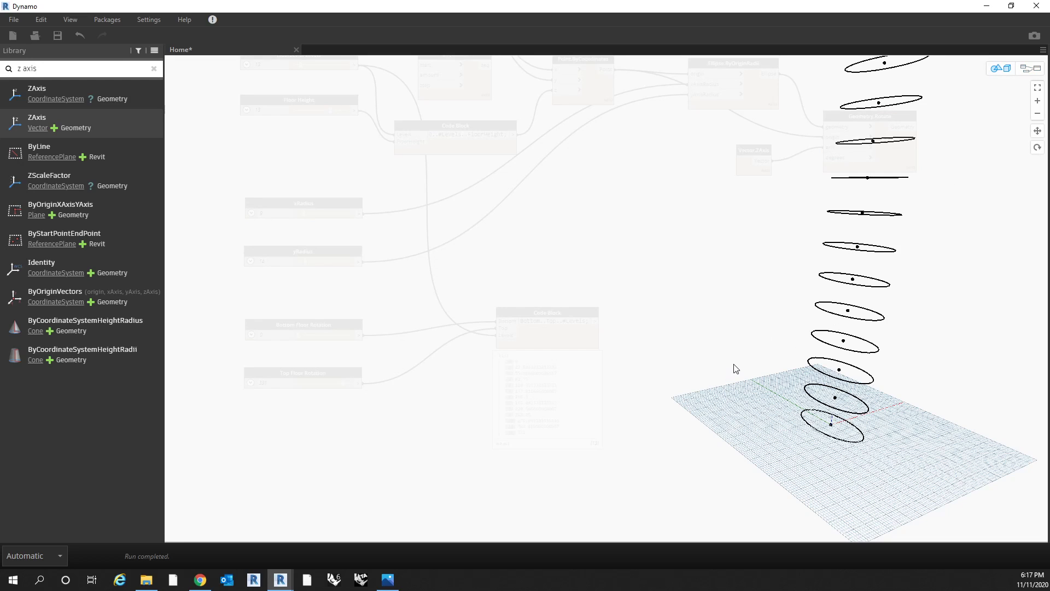
scroll(733, 368, "down", 3)
right_click_drag(800, 337, 800, 311)
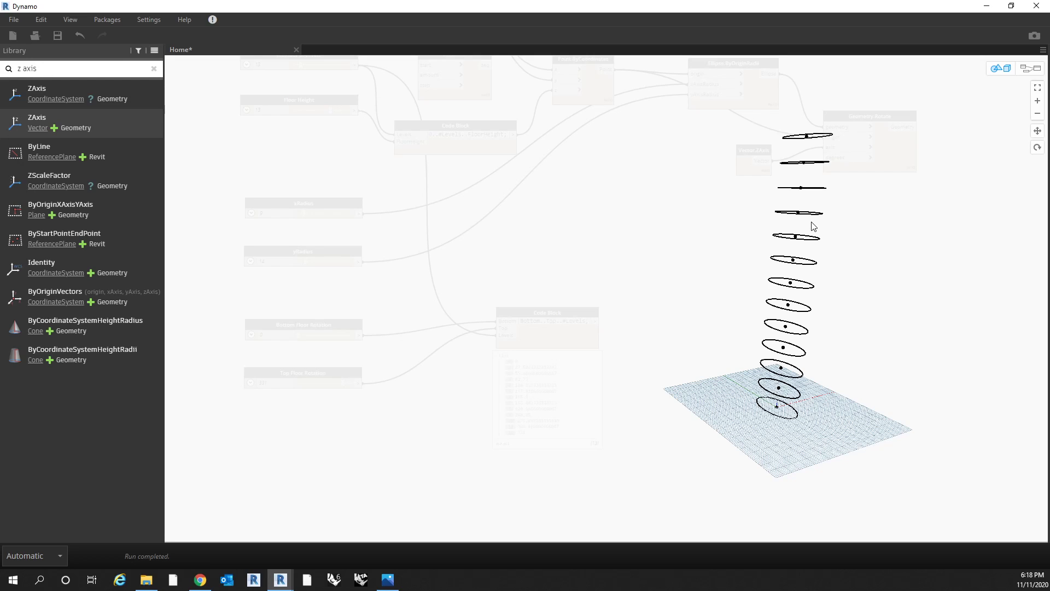
left_click(1029, 68)
middle_click_drag(739, 315, 713, 319)
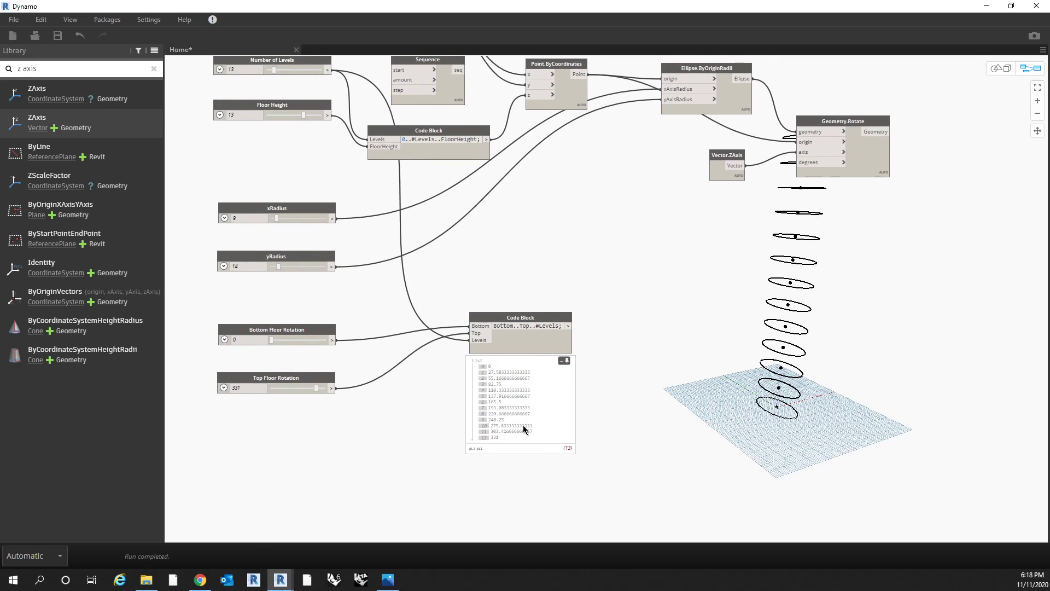
Step: Connect the rotation code block's output to the degrees input of Geometry.Rotate
mouse_move(613, 398)
middle_mouse_down()
mouse_move(633, 400)
mouse_move(620, 384)
middle_mouse_up()
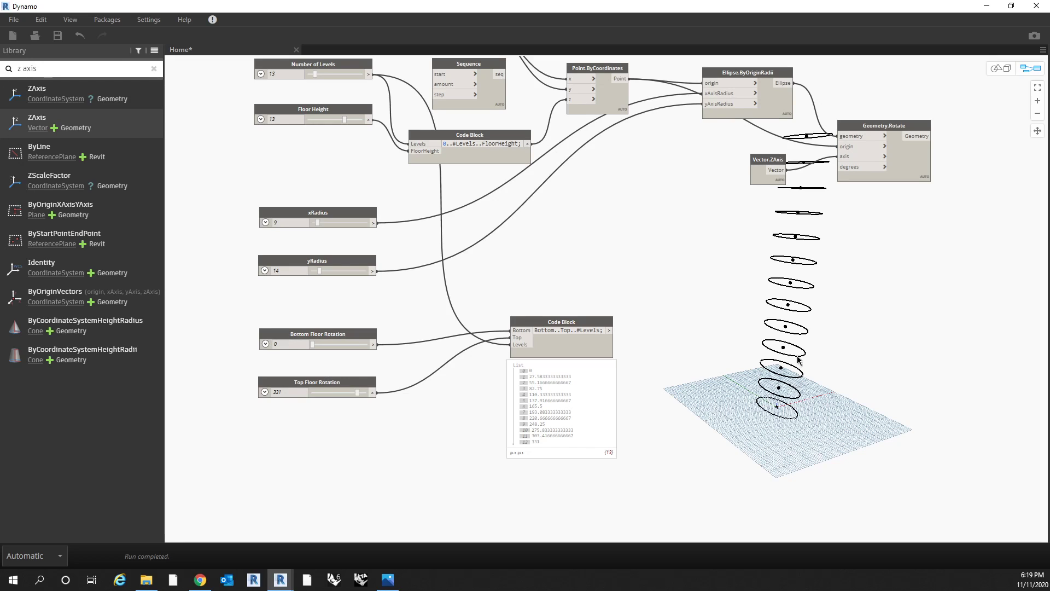
middle_click_drag(684, 338, 666, 369)
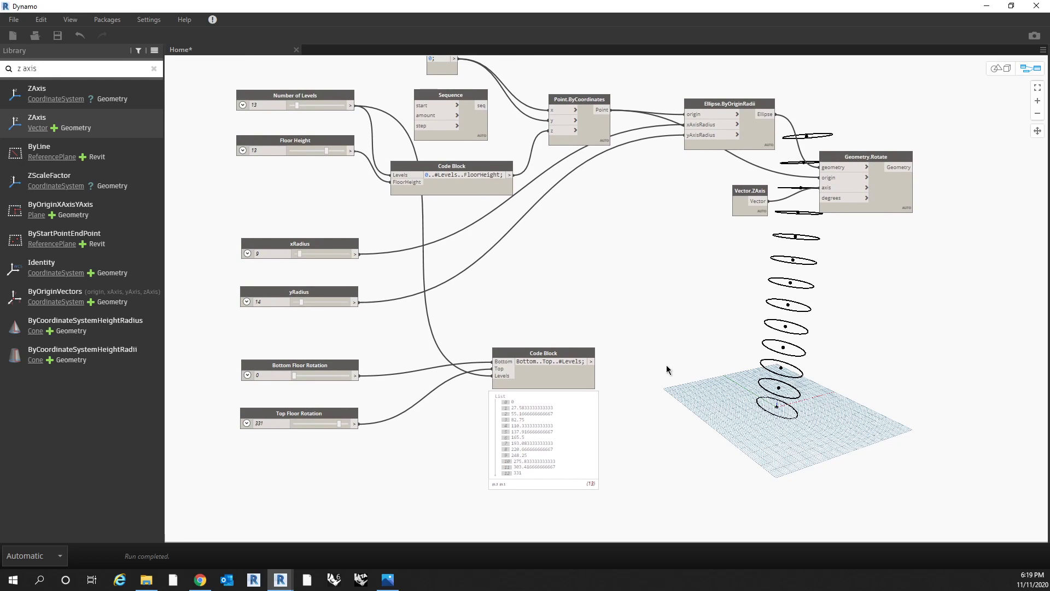
left_click(593, 361)
middle_click_drag(711, 276, 693, 297)
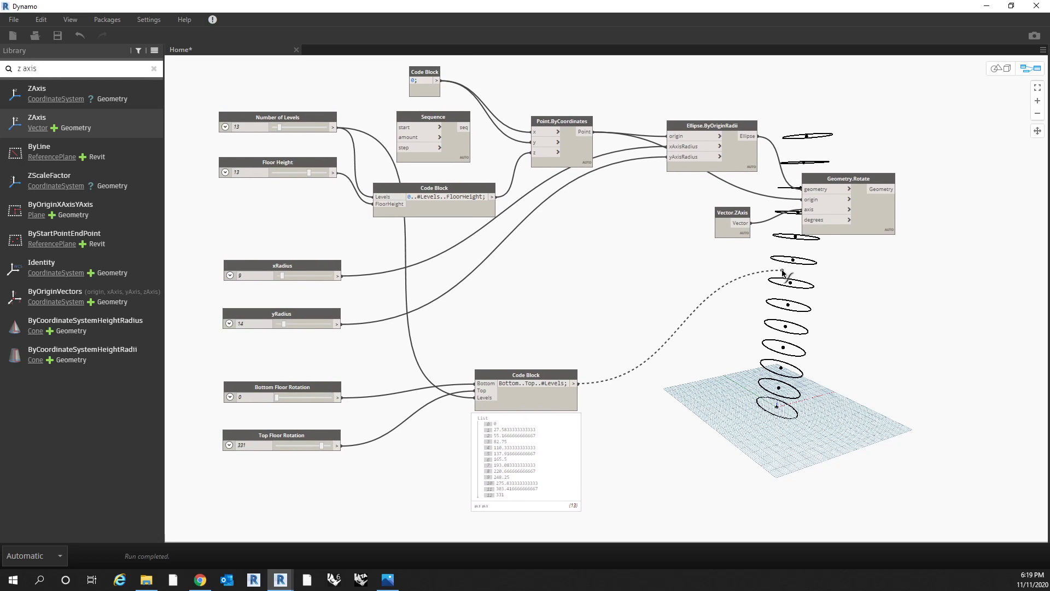
left_click(815, 225)
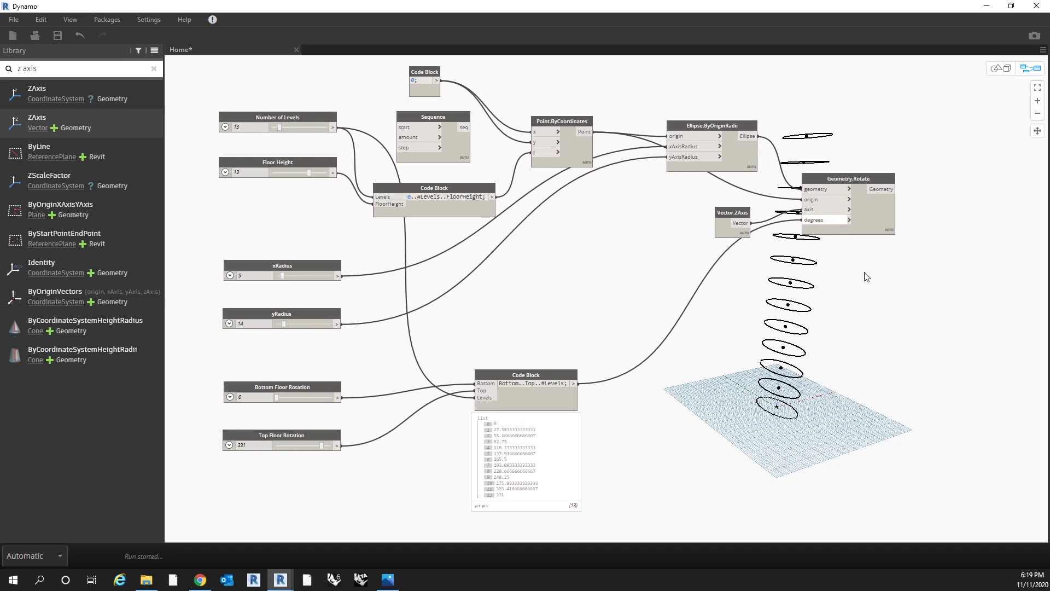
middle_click_drag(865, 288, 833, 296)
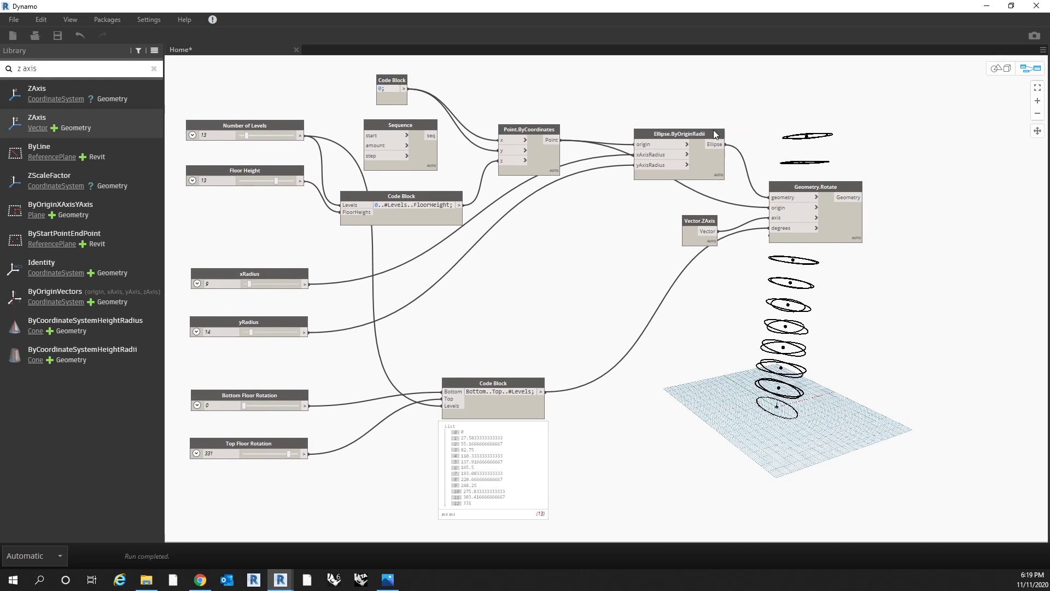
Step: Turn off the geometry preview of the Ellipse.ByOriginRadii node so only the rotated ellipses display
left_click(697, 132)
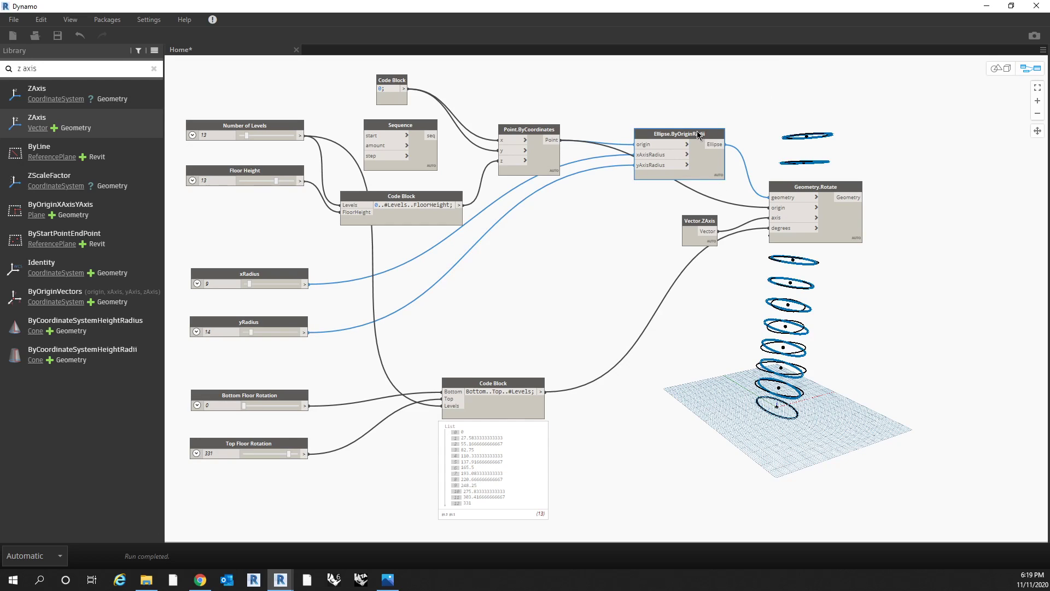
right_click(697, 133)
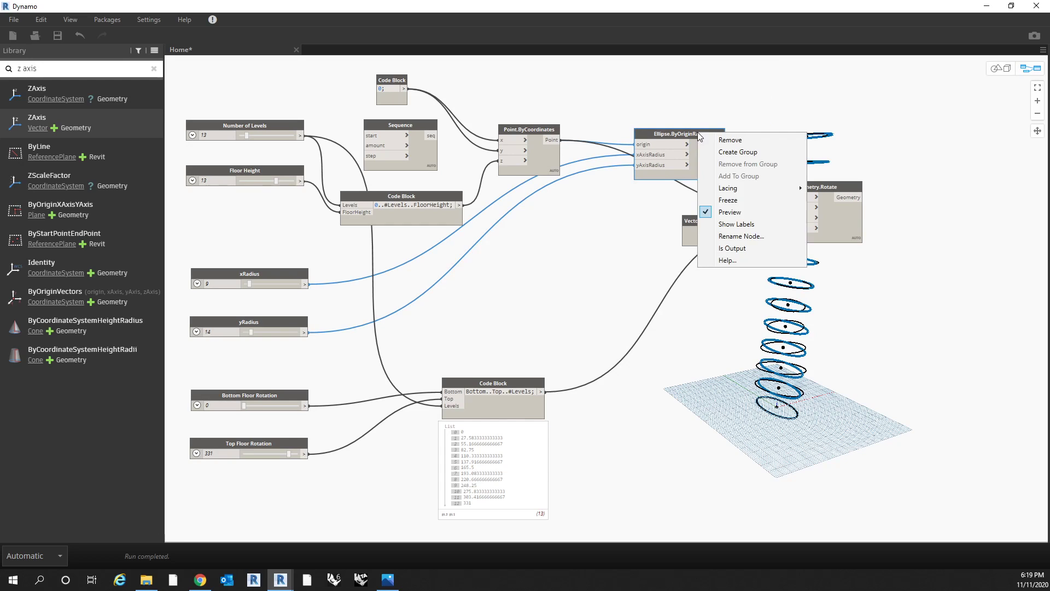
left_click(733, 212)
middle_click_drag(878, 339, 804, 343)
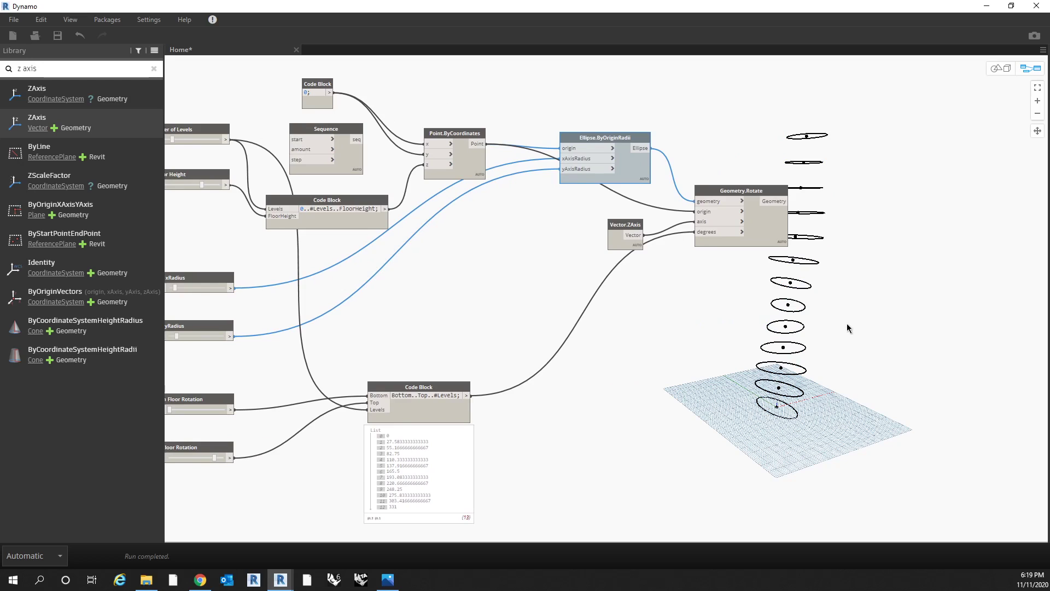
Step: Set the Top Floor Rotation slider to 287
scroll(853, 331, "down", 4)
scroll(438, 429, "up", 5)
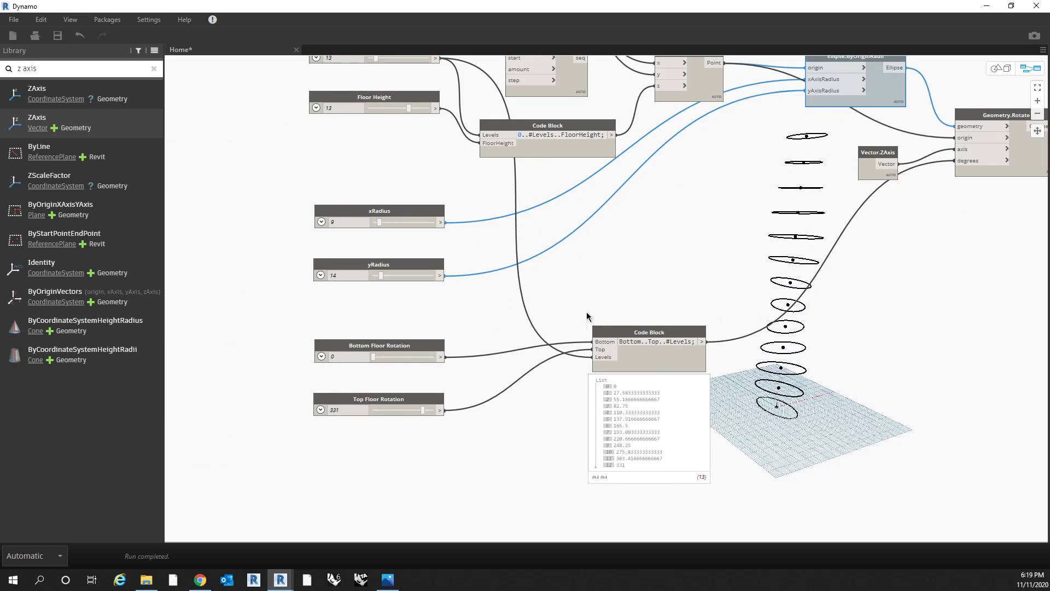
scroll(407, 418, "up", 1)
mouse_move(427, 409)
left_mouse_down()
mouse_move(376, 411)
mouse_move(438, 412)
mouse_move(417, 411)
left_mouse_up()
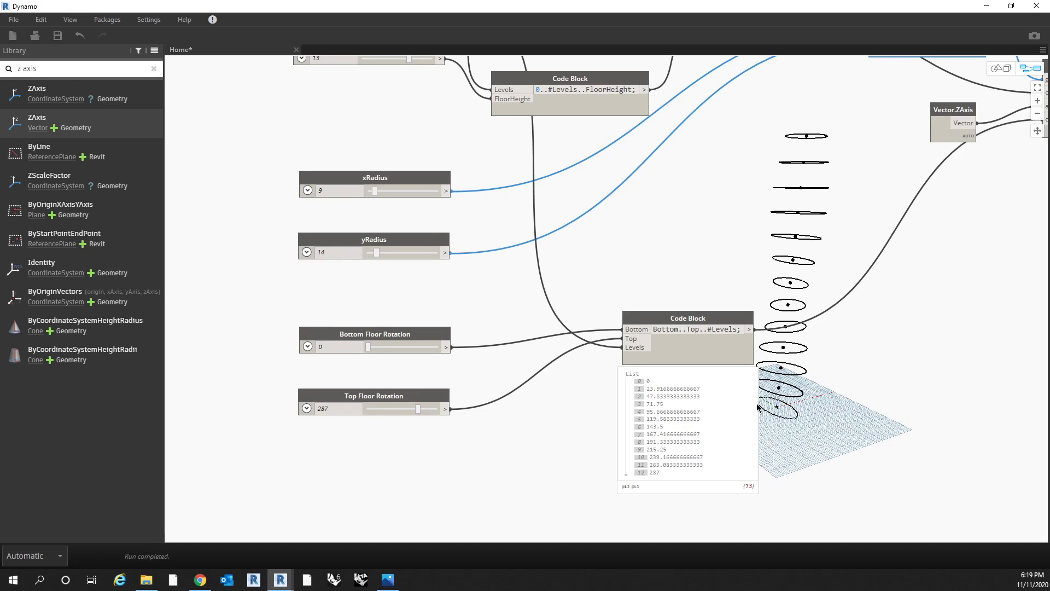
scroll(668, 383, "down", 5)
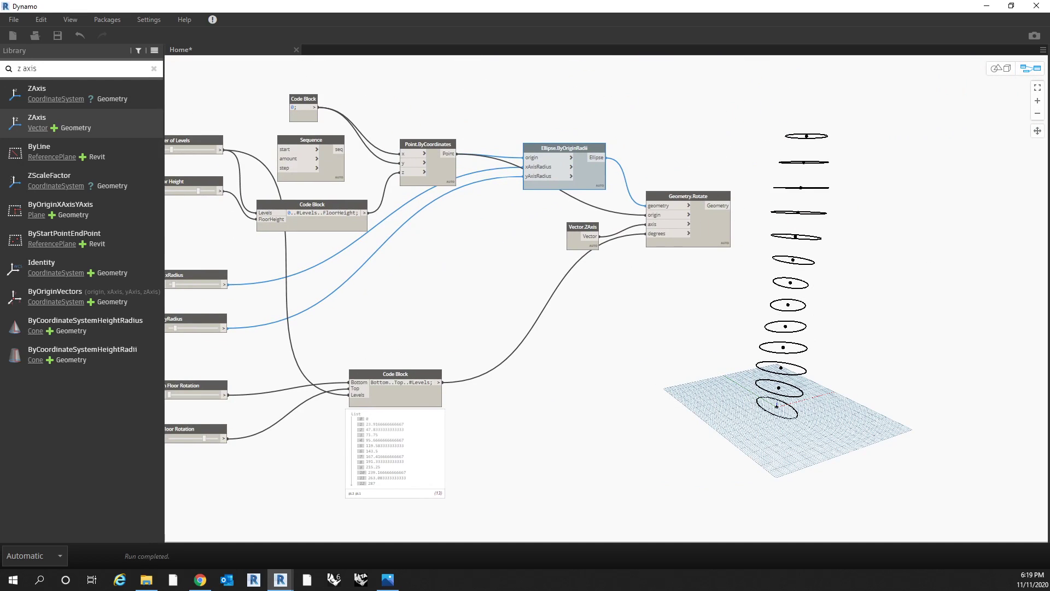
Step: Search the library for polysurface and place a PolySurface.ByLoft (crossSections) node beyond Geometry.Rotate
key("alt+Tab")
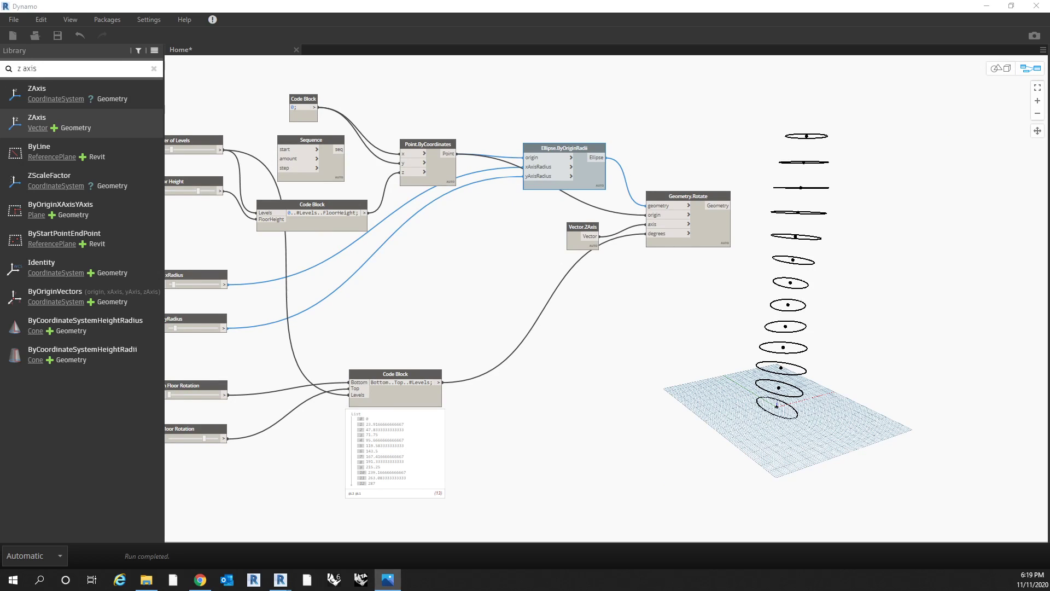
key("alt+Tab")
scroll(830, 194, "up", 3)
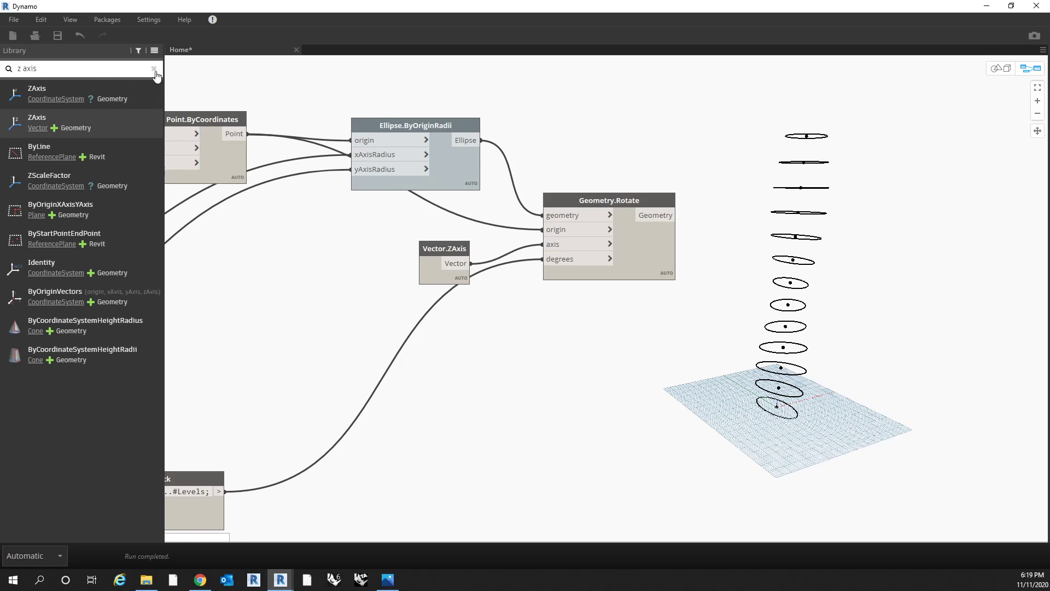
left_click(154, 70)
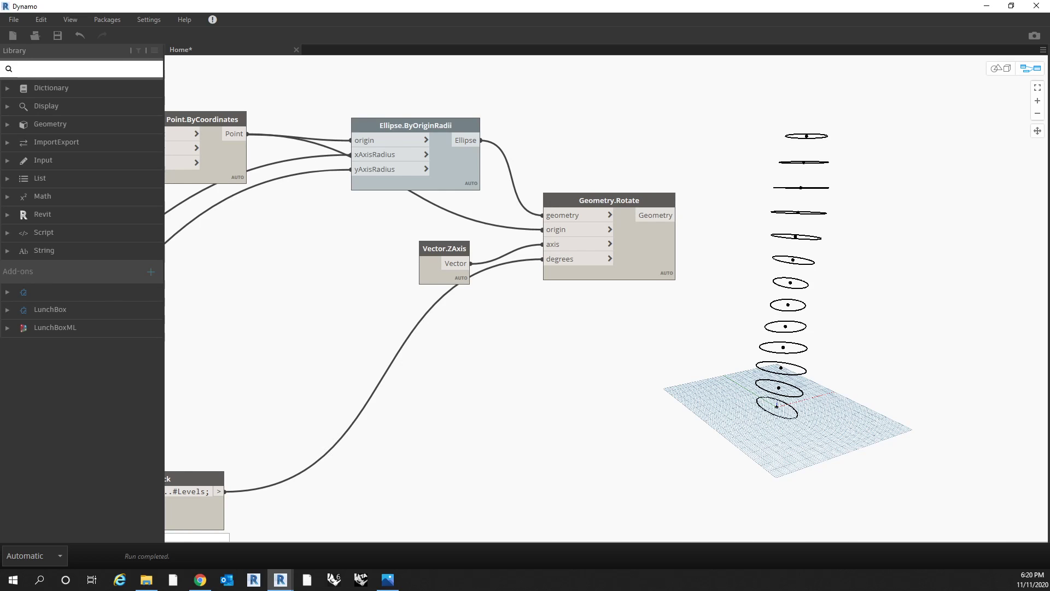
type("polysurface")
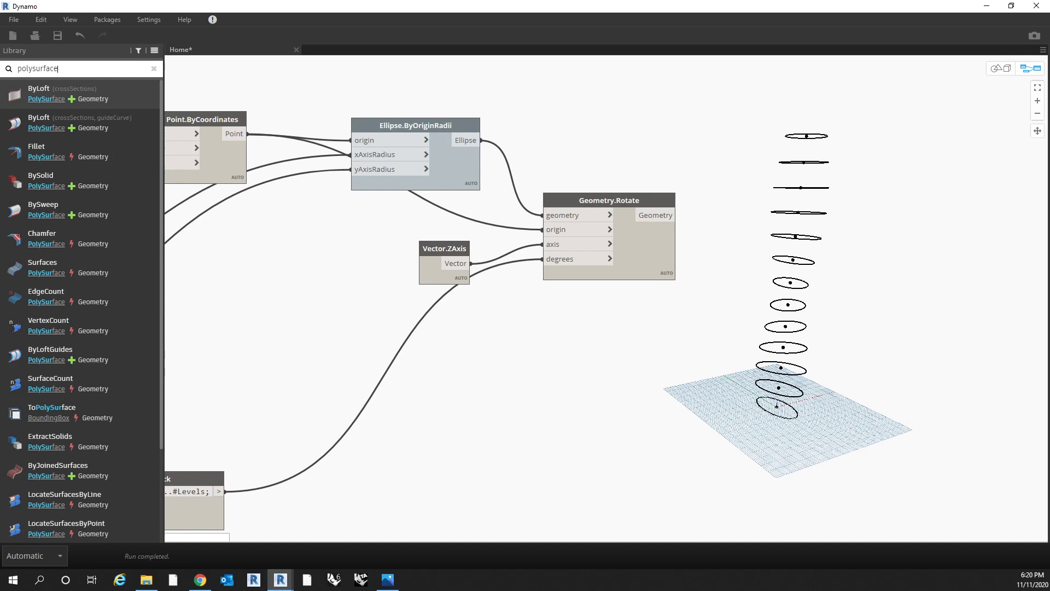
mouse_move(118, 105)
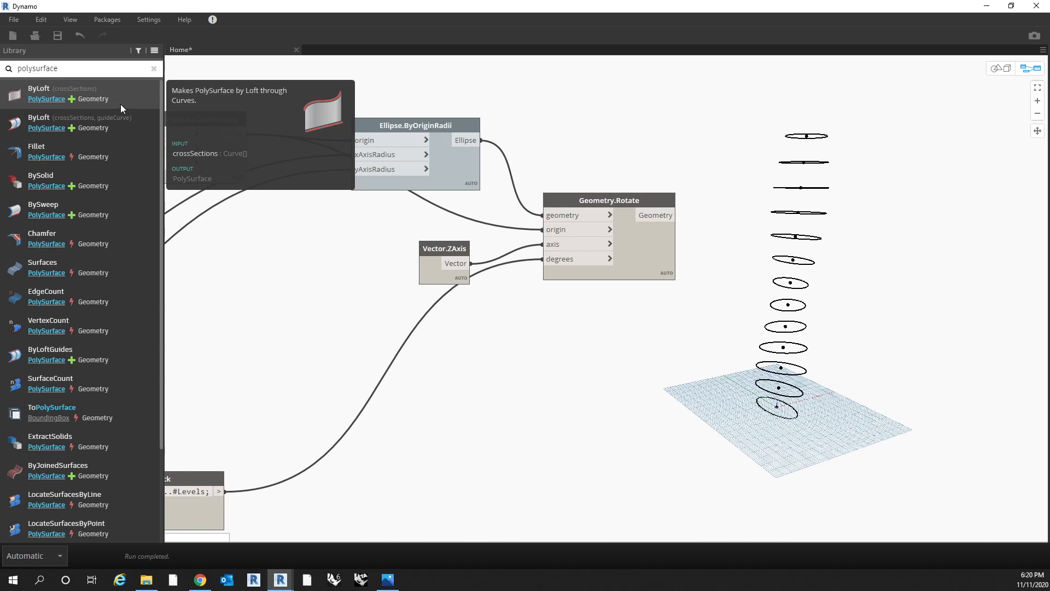
left_click(117, 104)
left_click_drag(690, 309, 833, 234)
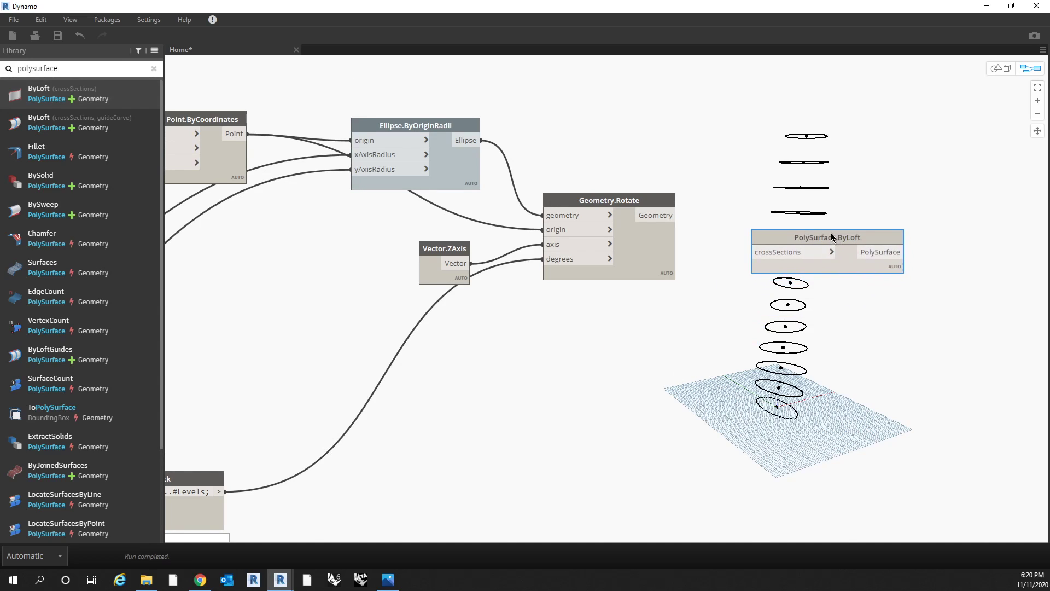
Step: Connect Geometry.Rotate's output to the crossSections input of PolySurface.ByLoft and reposition the loft node beside it
left_click(677, 214)
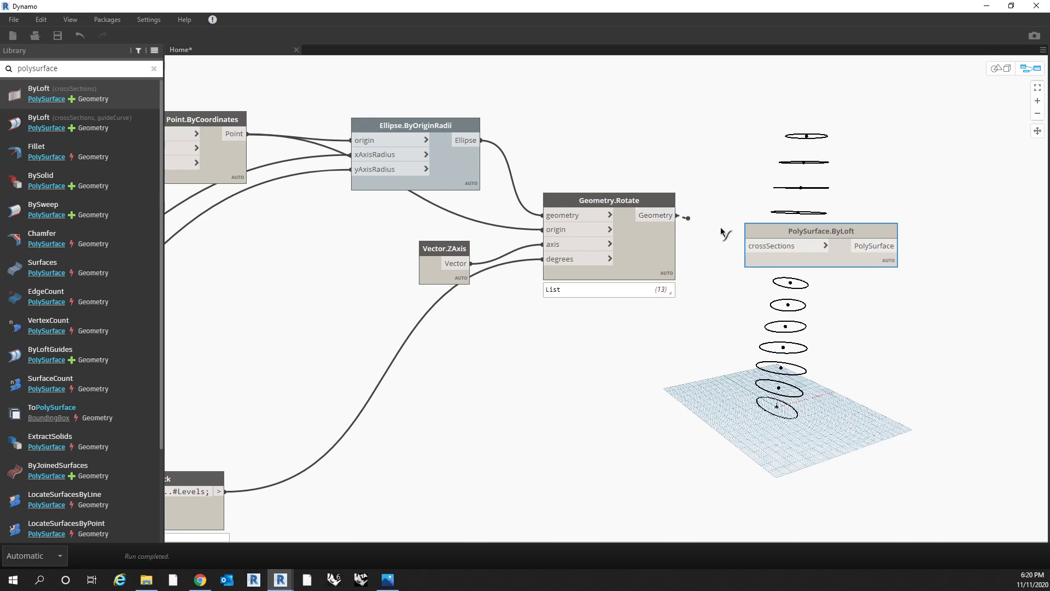
left_click(749, 247)
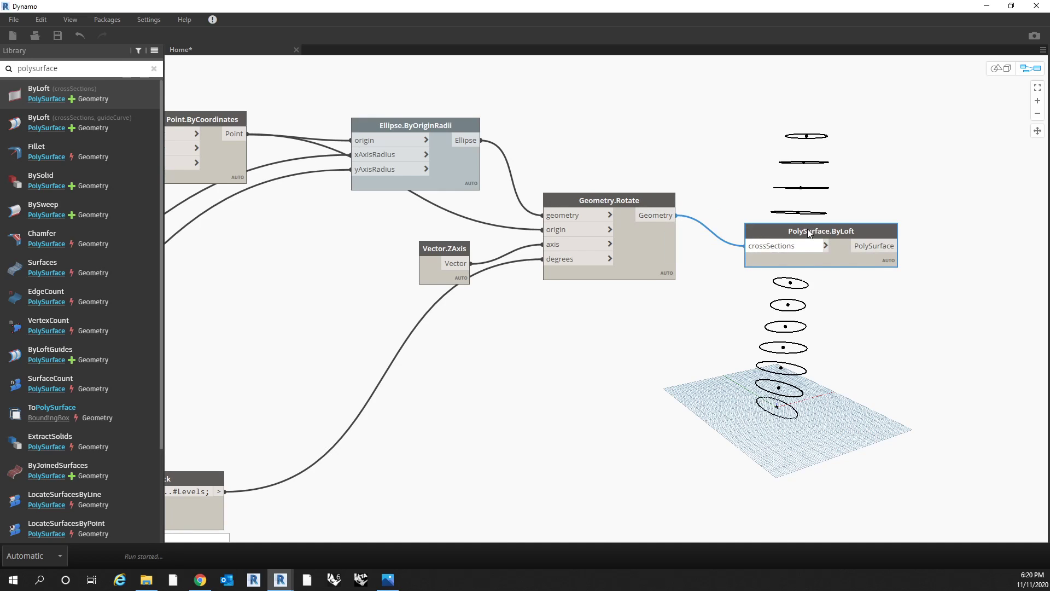
left_click_drag(807, 229, 786, 194)
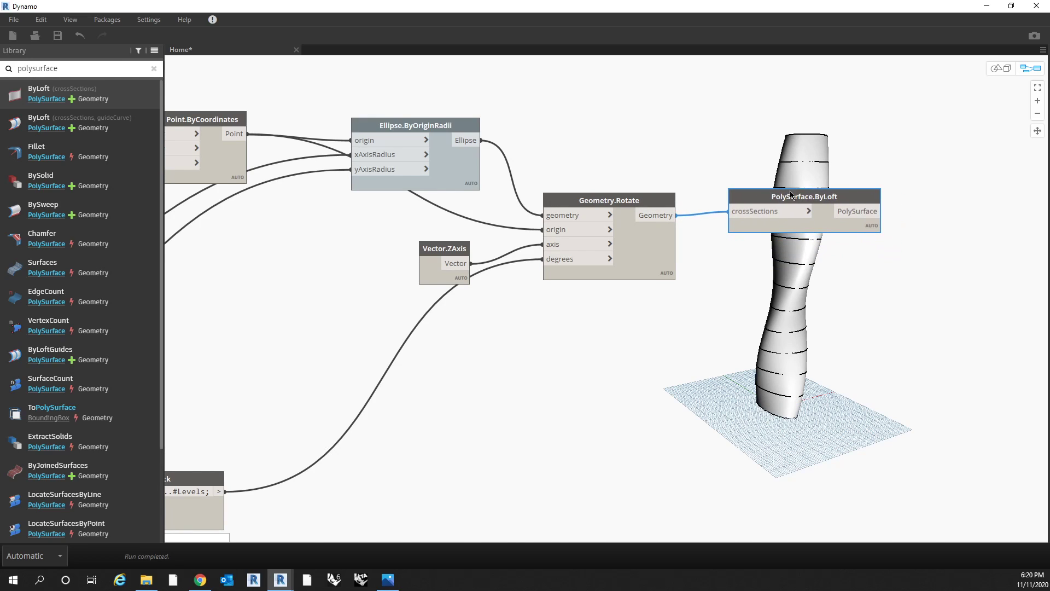
middle_click_drag(786, 194, 774, 253)
left_click_drag(773, 253, 773, 259)
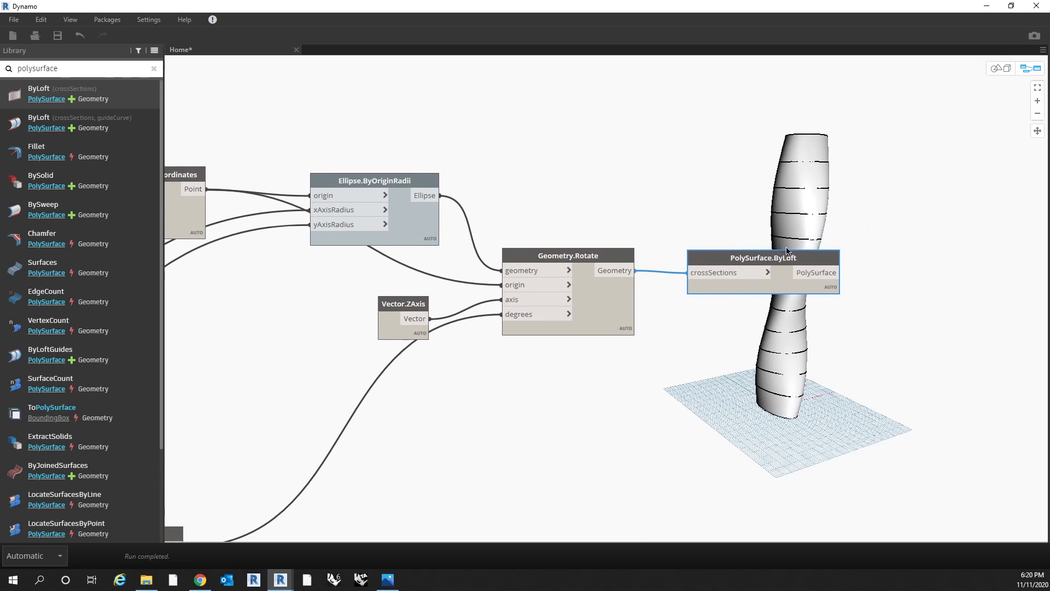
Step: Inspect the lofted tower in the 3D background preview and in the Revit 3D view, and return to the graph
left_click(1005, 73)
right_click_drag(872, 260, 786, 309)
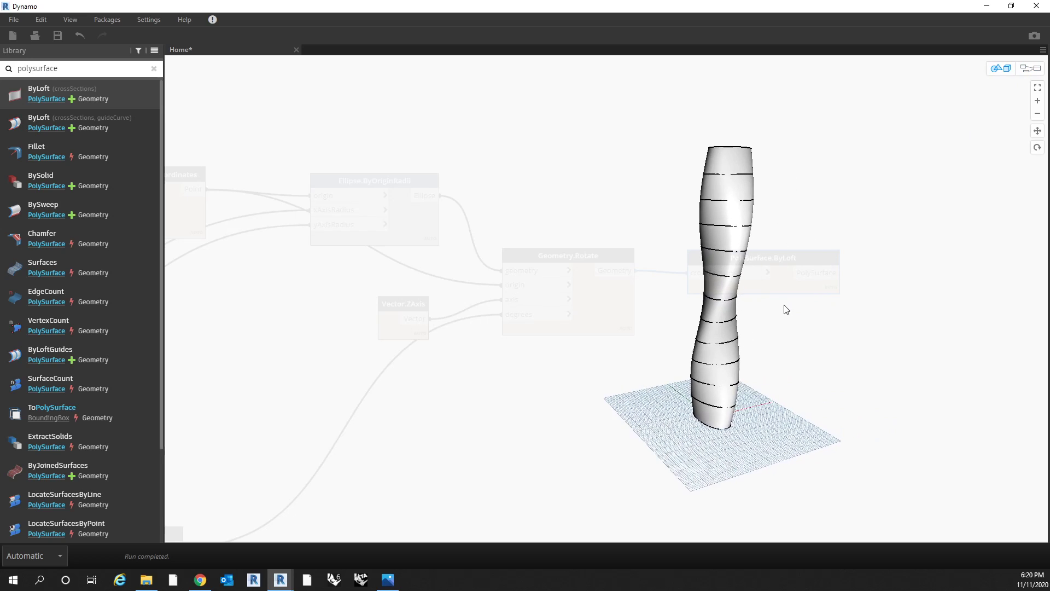
scroll(786, 309, "up", 3)
middle_click_drag(791, 319, 777, 335)
right_click_drag(777, 334, 806, 312)
double_click(689, 7)
left_click_drag(846, 193, 1049, 291)
middle_click_drag(596, 319, 596, 319, "shift")
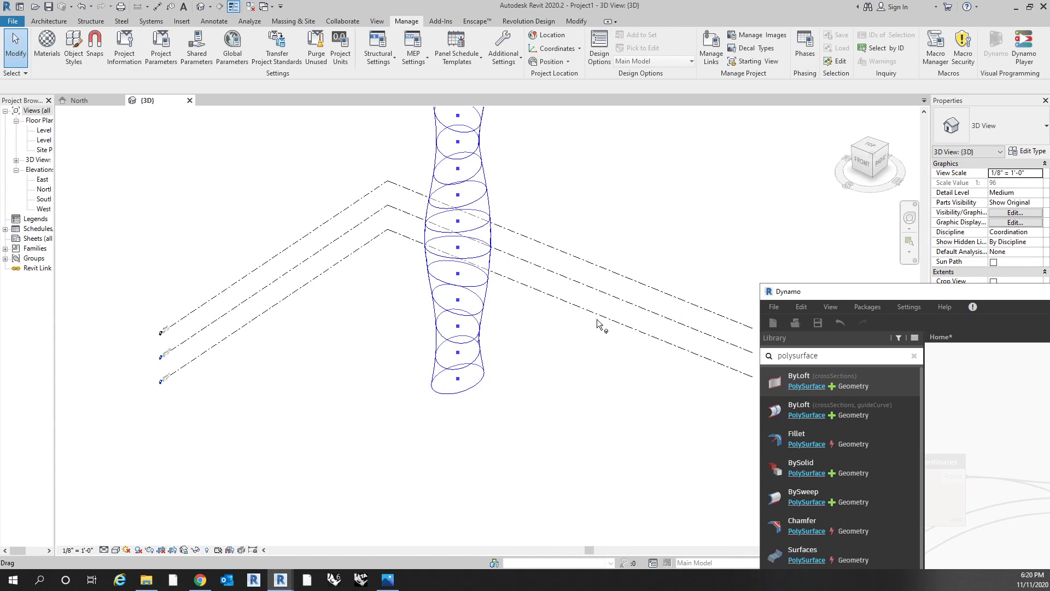
key("super+Up")
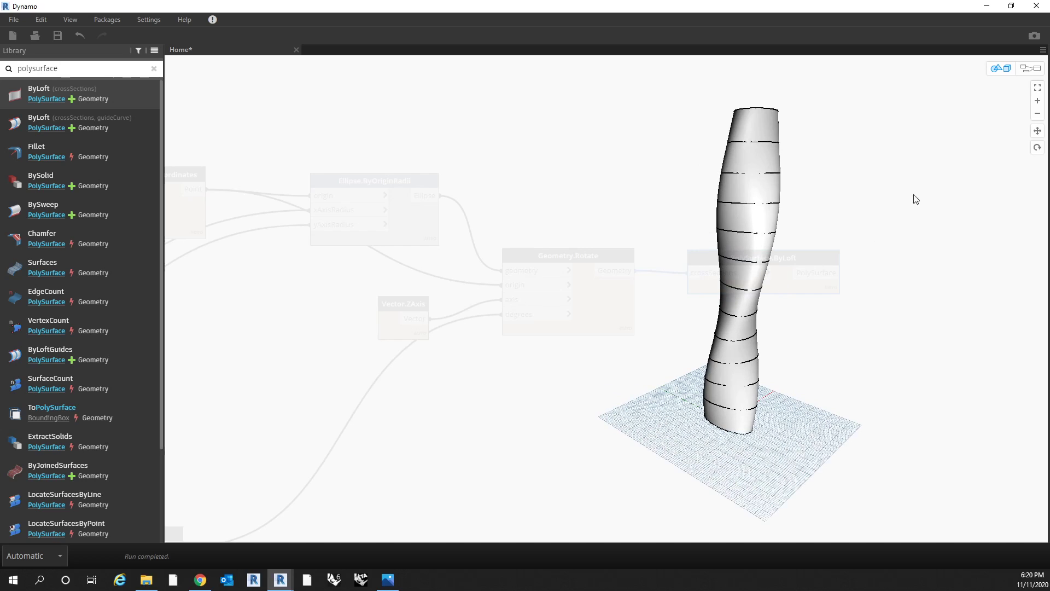
left_click(1034, 70)
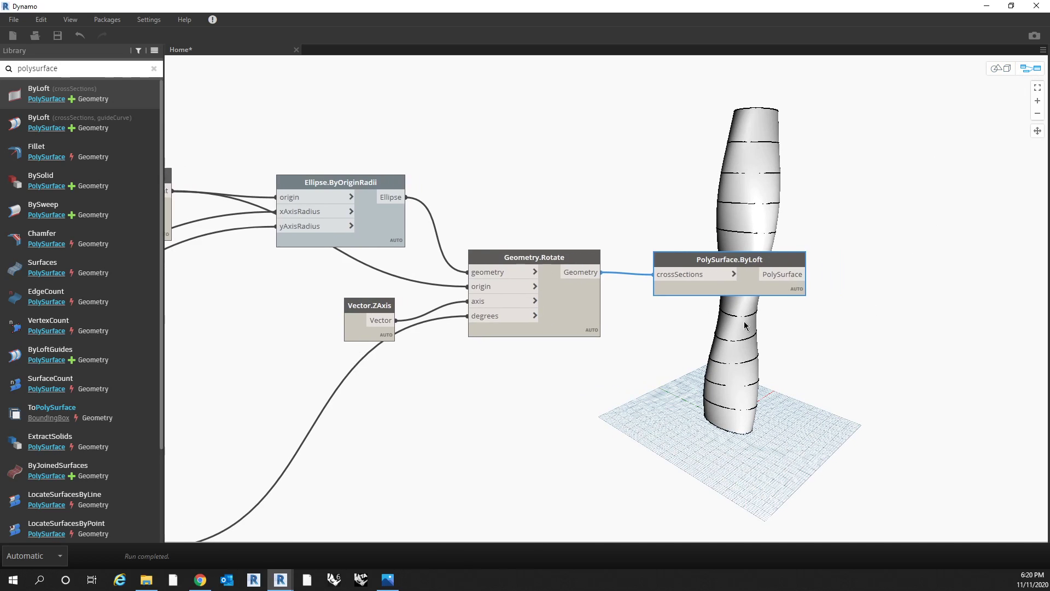
Step: Search the library for watch 3d and place a Watch 3D node beyond PolySurface.ByLoft
left_click(154, 68)
left_click(55, 68)
type("watch 3d")
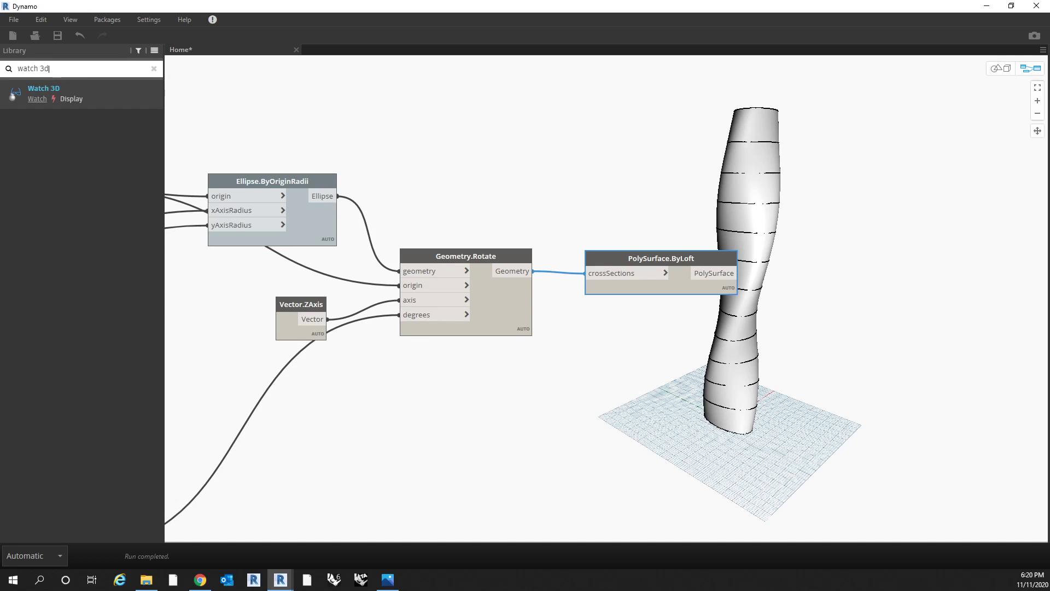
left_click(133, 100)
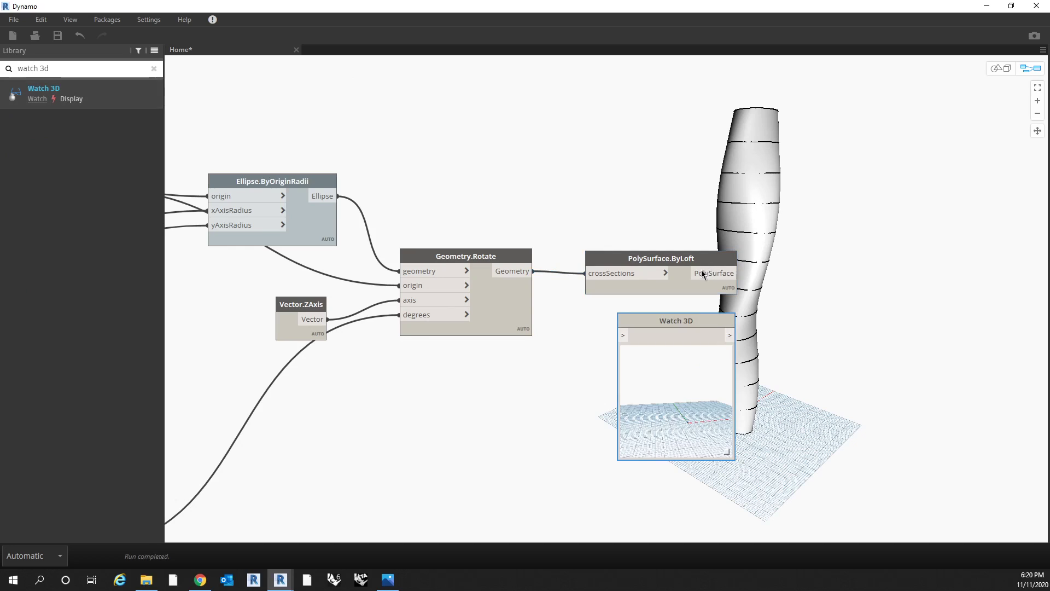
left_click_drag(669, 319, 784, 293)
left_click_drag(841, 272, 854, 236)
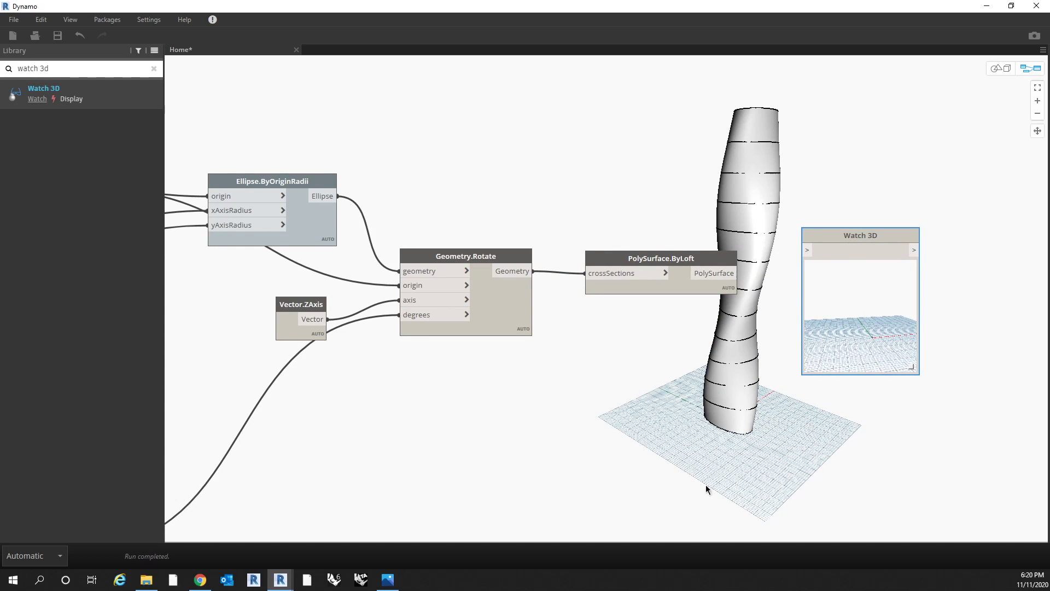
middle_click_drag(791, 250, 756, 254)
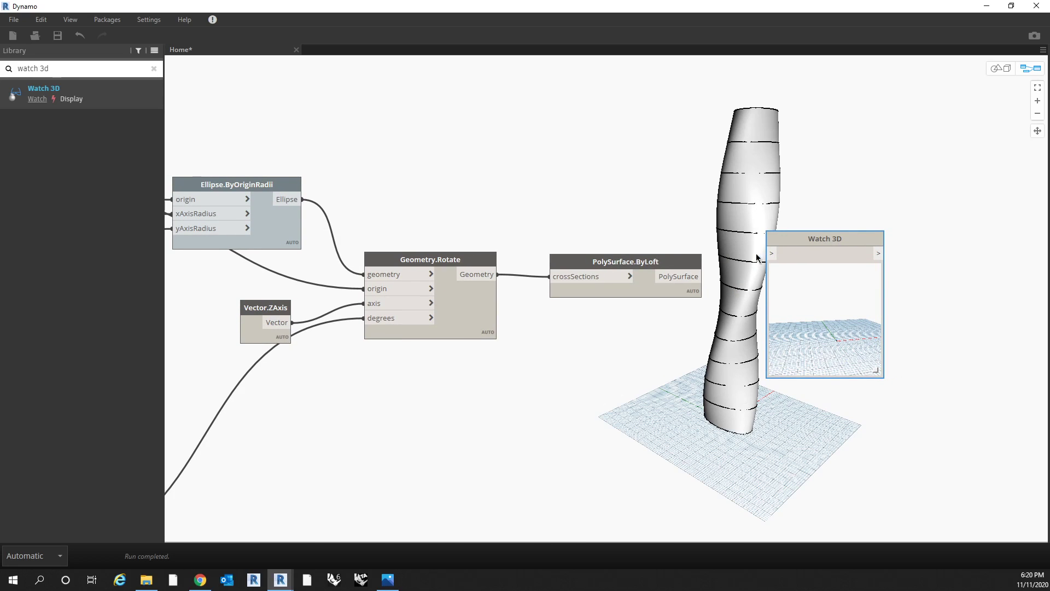
left_click_drag(783, 238, 791, 259)
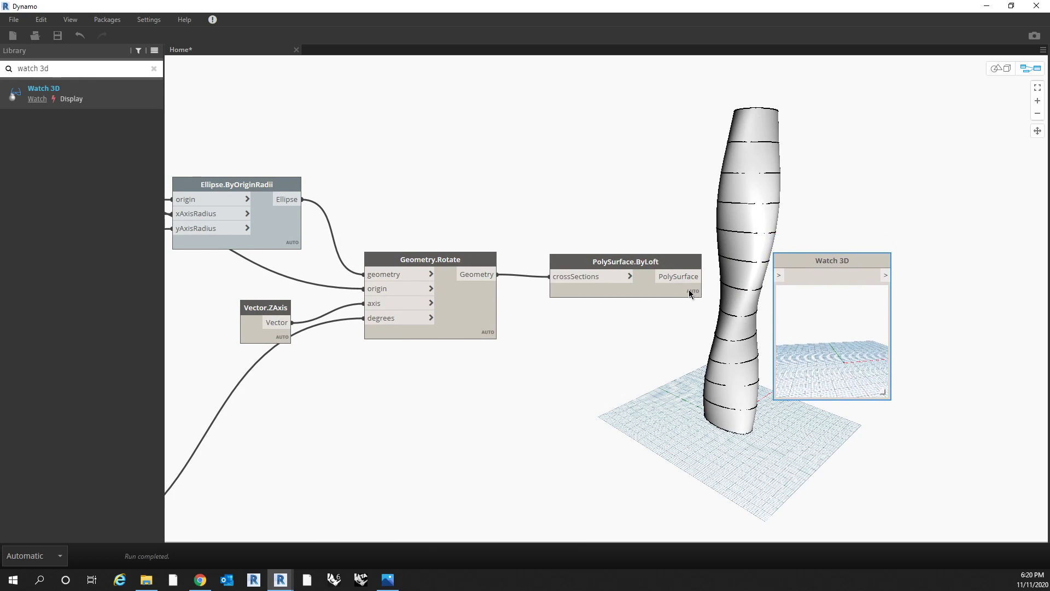
Step: Connect the PolySurface output to the Watch 3D node and adjust its view to show the whole tower
left_click(704, 277)
left_click(783, 279)
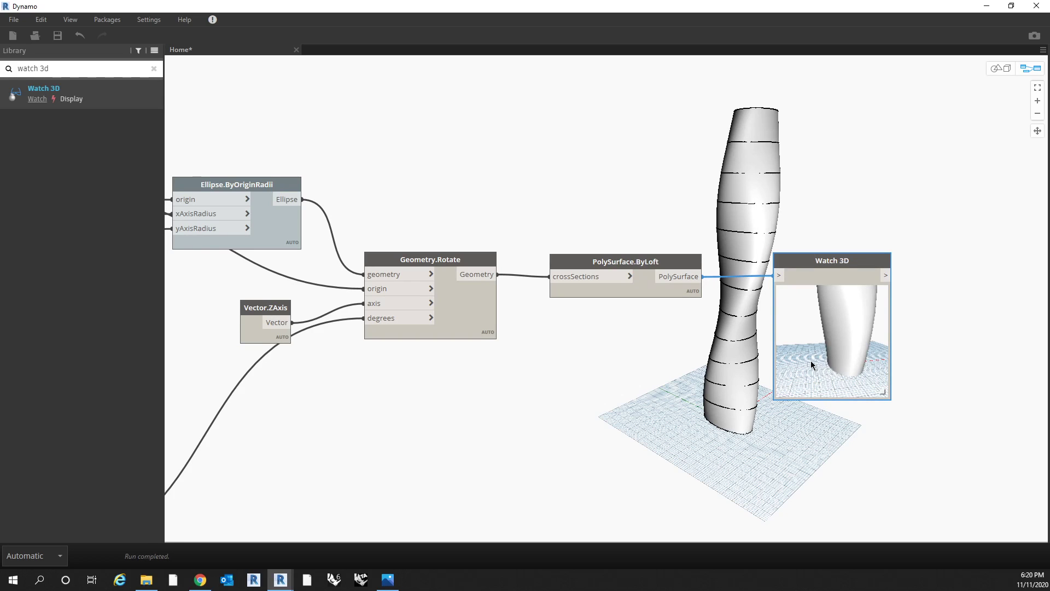
scroll(809, 360, "down", 5)
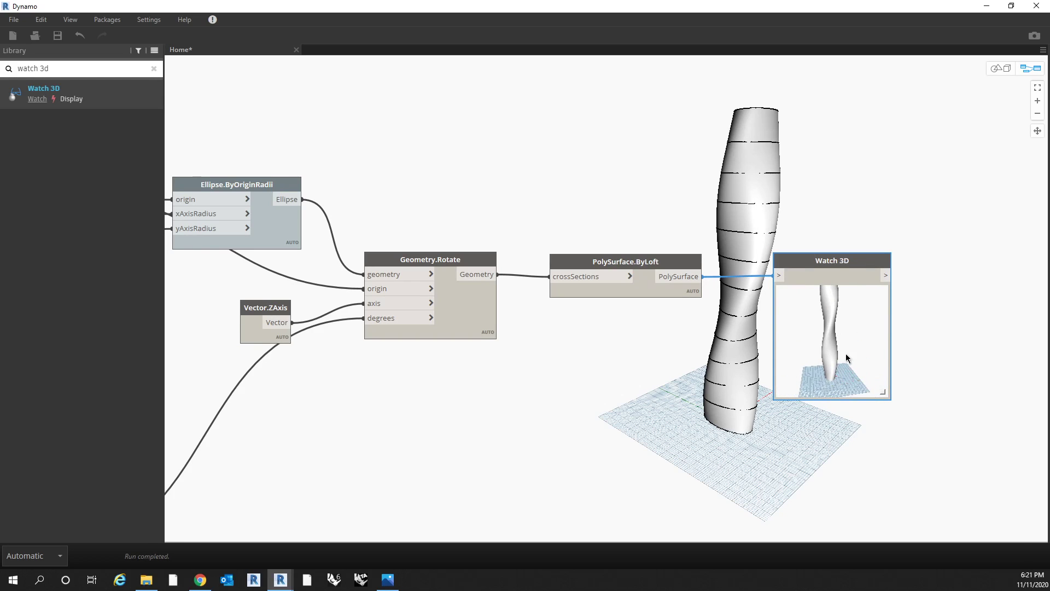
scroll(849, 361, "down", 2)
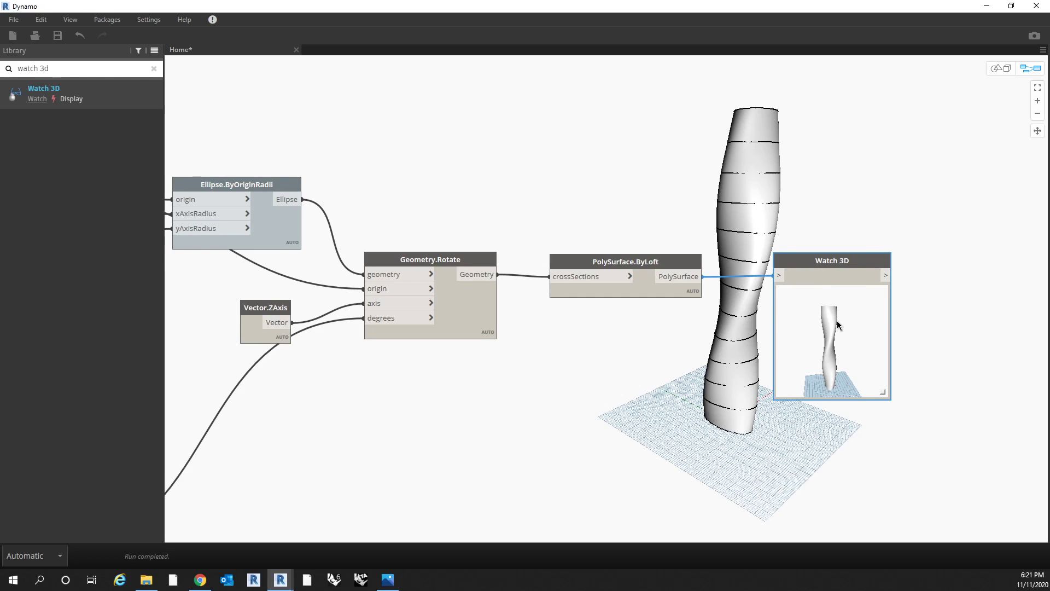
mouse_move(840, 326)
right_mouse_down()
mouse_move(841, 313)
mouse_move(848, 341)
mouse_move(842, 323)
mouse_move(839, 334)
right_mouse_up()
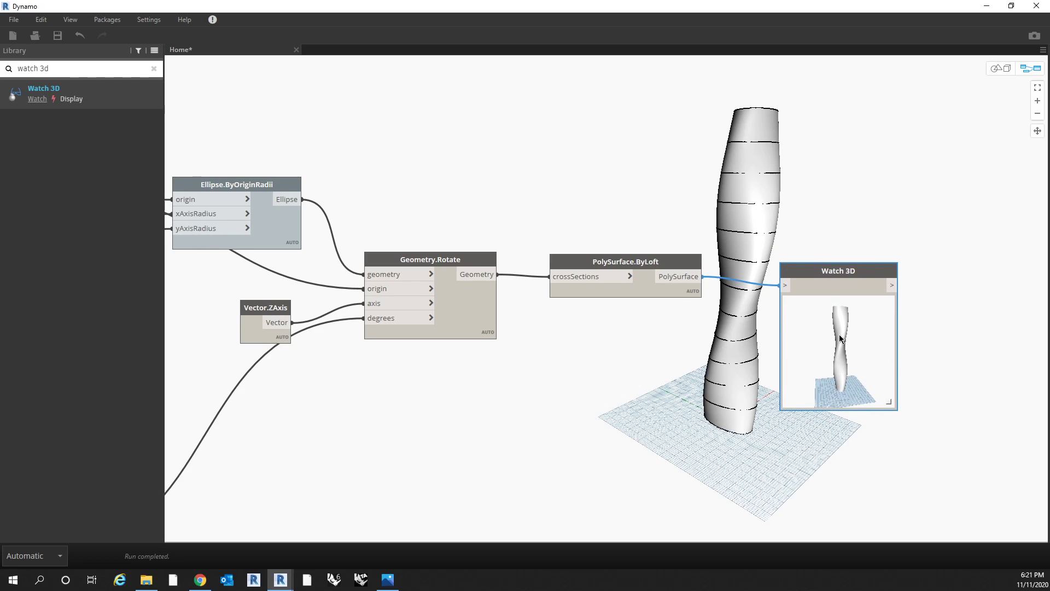
Step: Feed Geometry.Rotate's output into the Watch 3D node to view the rotated ellipses, and delete the Watch 3D node
left_click_drag(853, 272, 692, 371)
left_click_drag(479, 278, 624, 383)
mouse_move(691, 438)
right_mouse_down()
mouse_move(679, 445)
mouse_move(679, 435)
mouse_move(698, 453)
right_mouse_up()
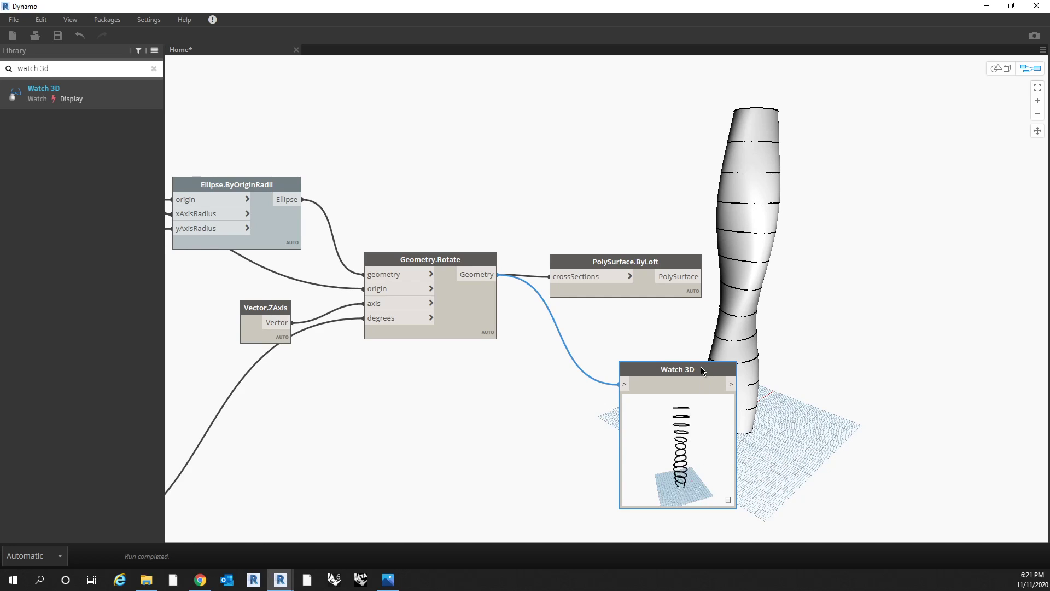
key("Delete")
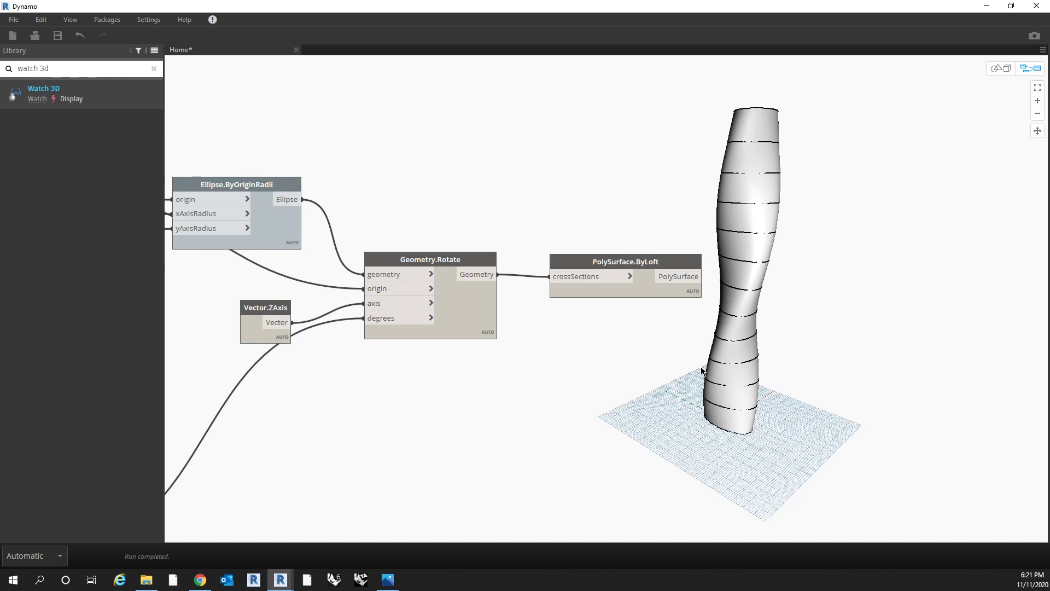
middle_click_drag(738, 359, 680, 370)
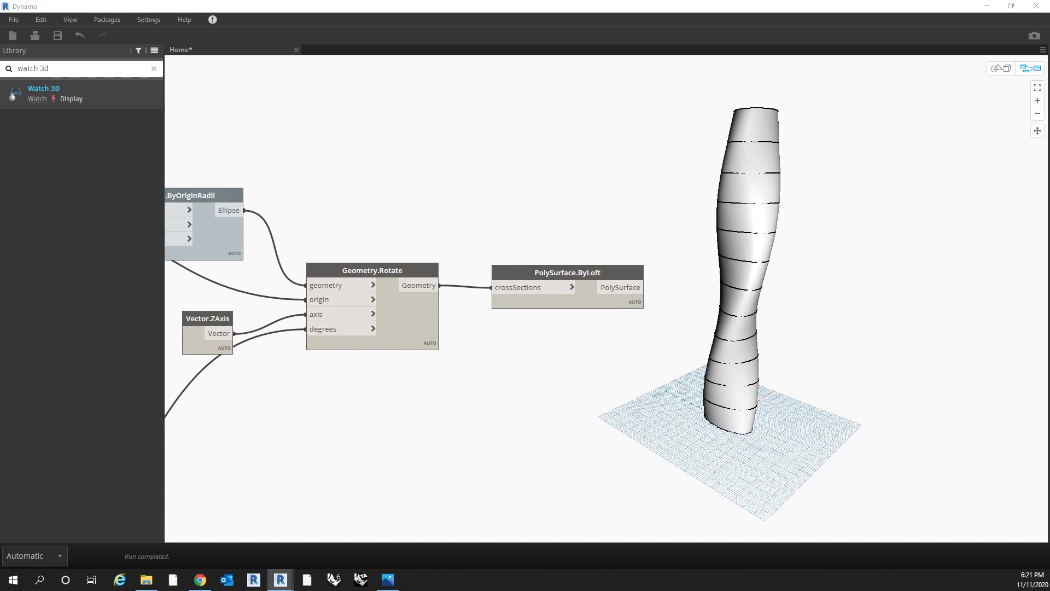
Step: Place a Floor.ByOutlineTypeAndLevel node with an outlineCurves input from the Revit floor elements, beyond PolySurface.ByLoft
key("alt+Tab")
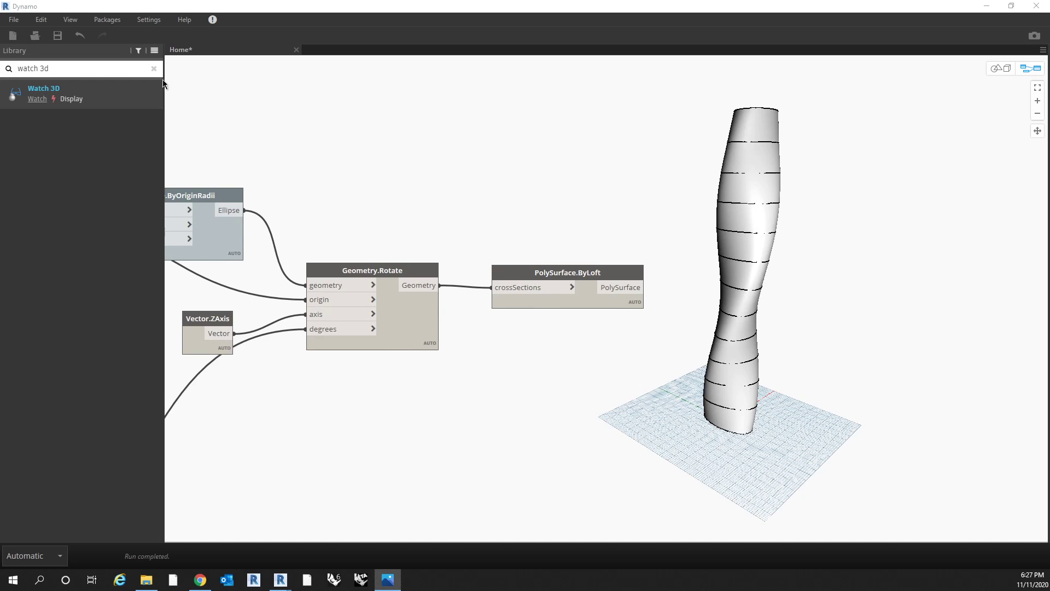
left_click(154, 69)
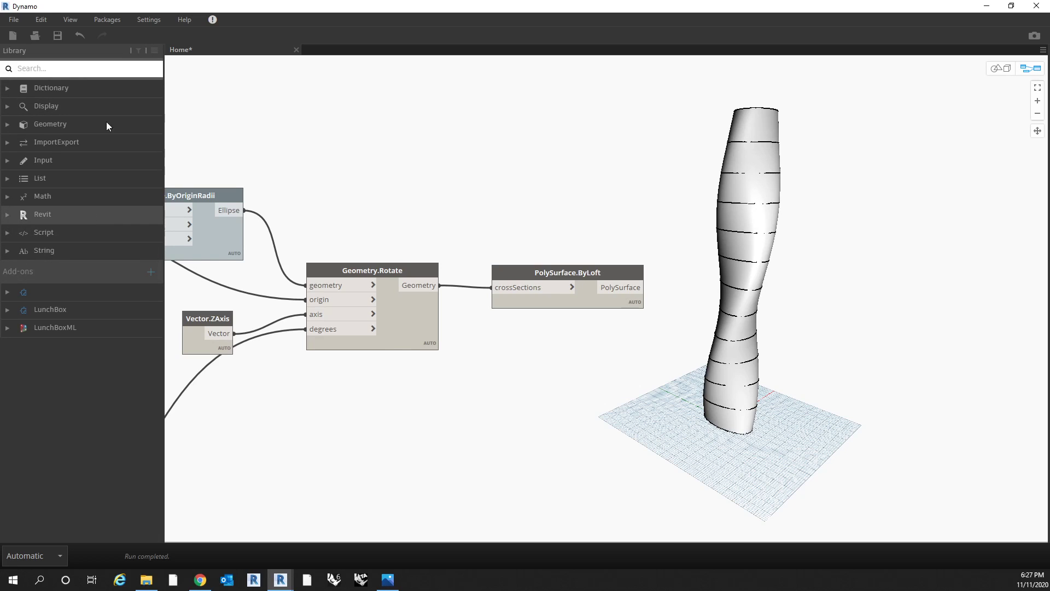
left_click(98, 219)
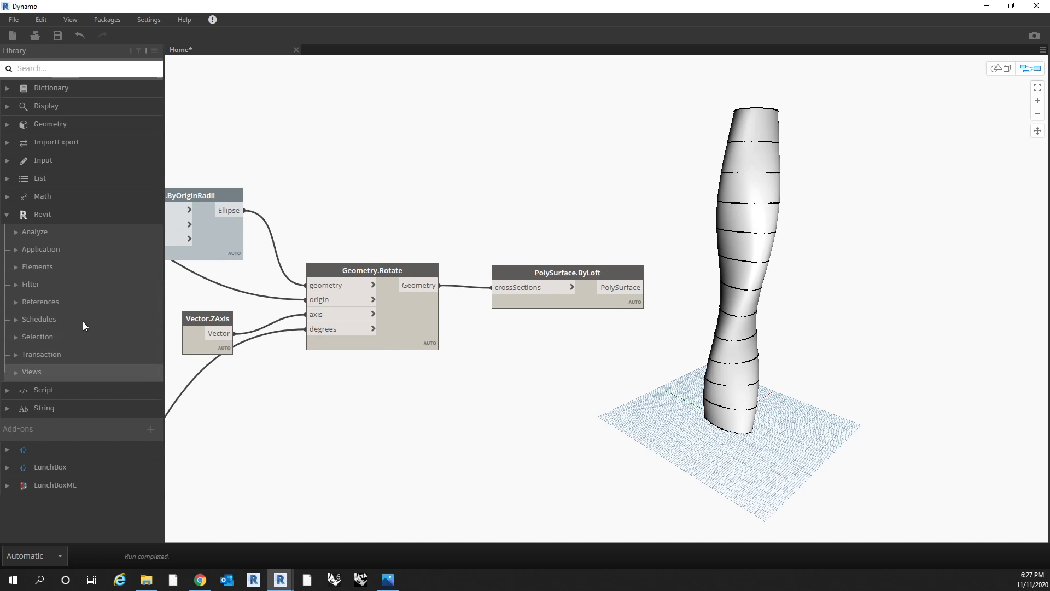
left_click(85, 266)
scroll(84, 266, "down", 8)
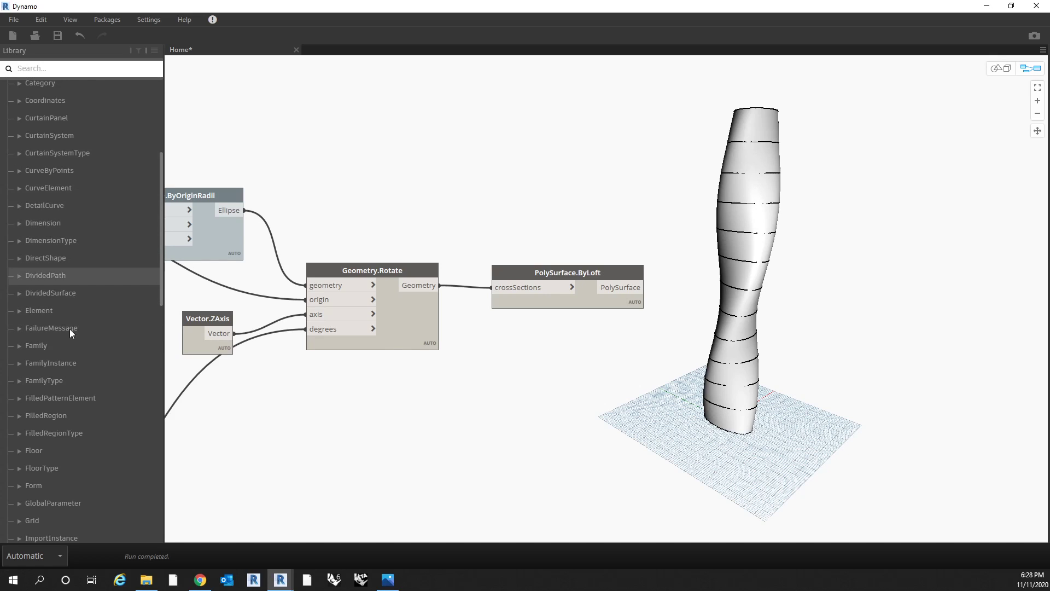
scroll(69, 349, "down", 2)
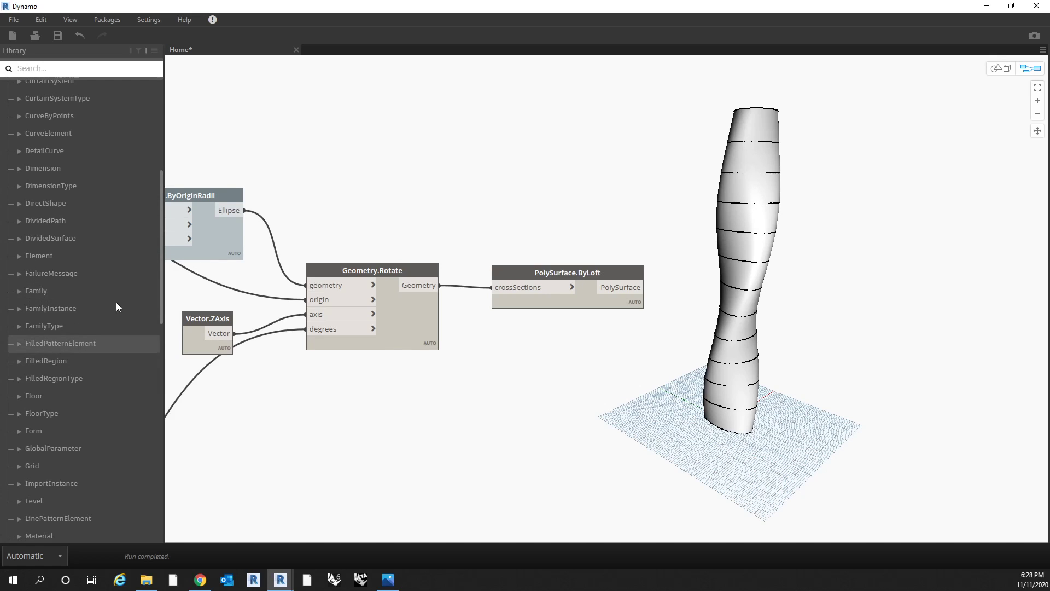
left_click(70, 398)
scroll(73, 343, "down", 6)
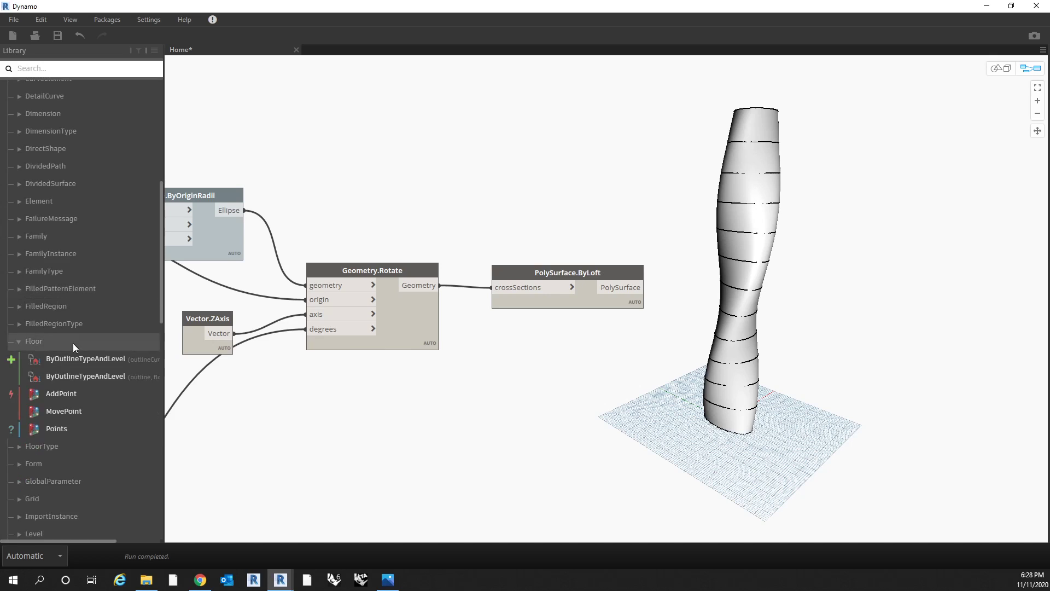
mouse_move(110, 253)
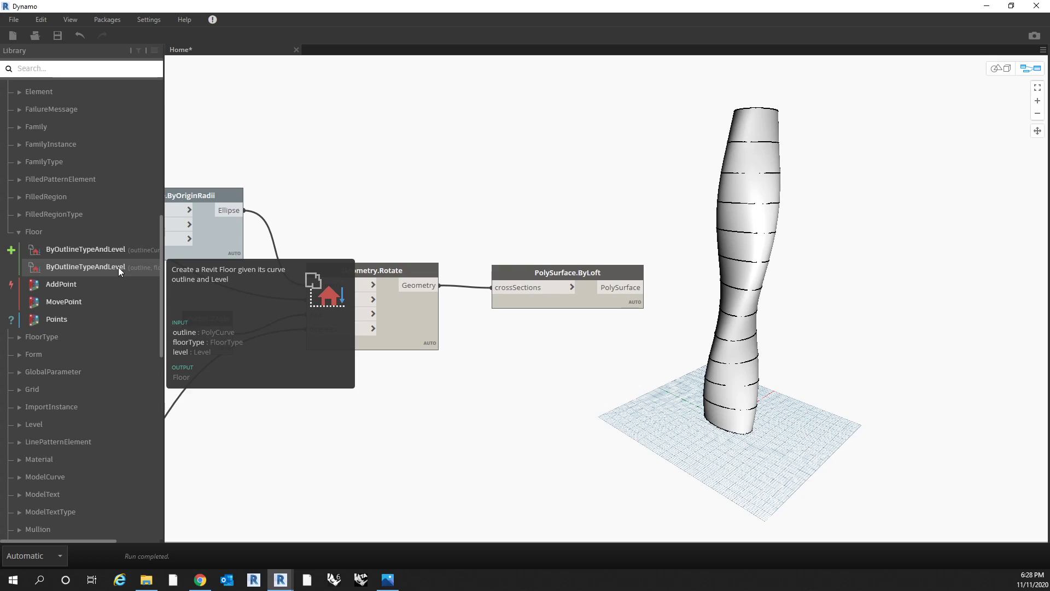
left_click(93, 248)
left_click_drag(696, 334, 905, 195)
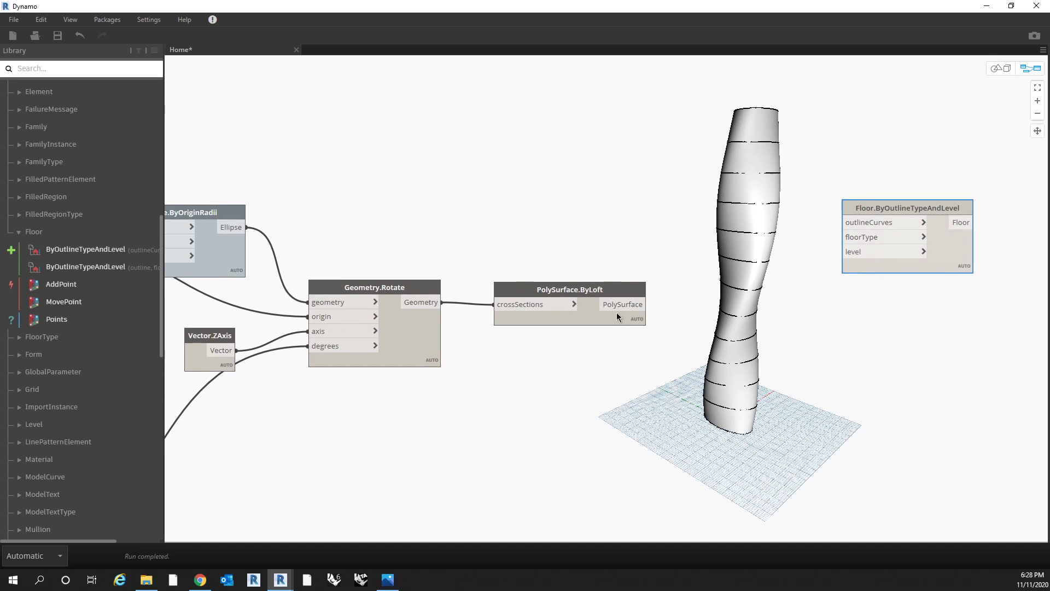
Step: Move PolySurface.ByLoft lower in the graph and connect Geometry.Rotate's output to the floor node's outlineCurves input
left_click_drag(612, 312, 653, 374)
left_click(416, 302)
left_click(861, 224)
left_click_drag(876, 206, 873, 186)
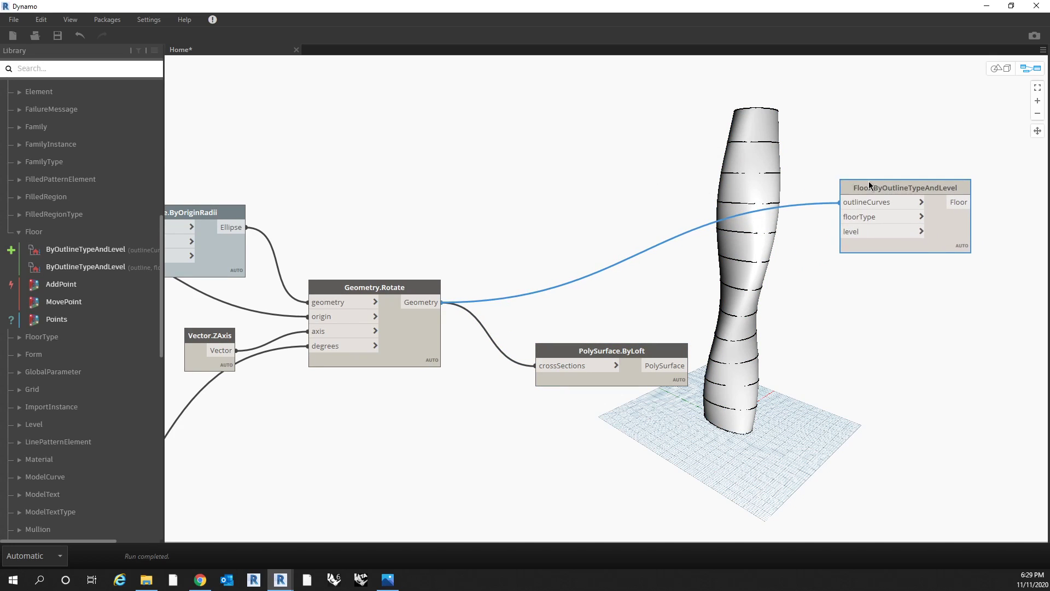
middle_click_drag(820, 199, 821, 220)
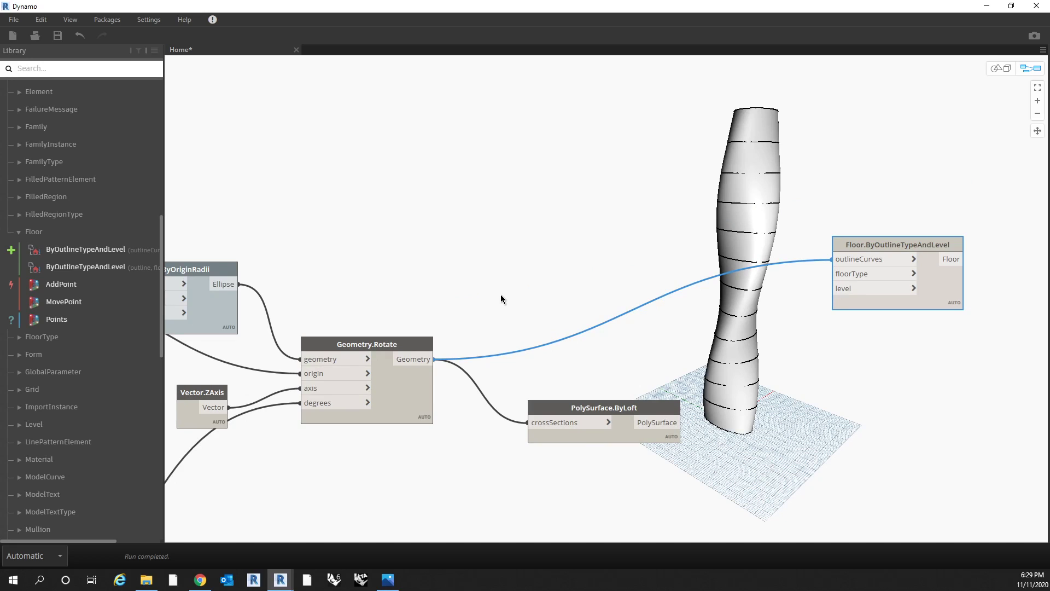
Step: Search the library for split, place a Curve.SplitByParameter node and feed Geometry.Rotate's output into its curve input
left_click(44, 69)
type("split")
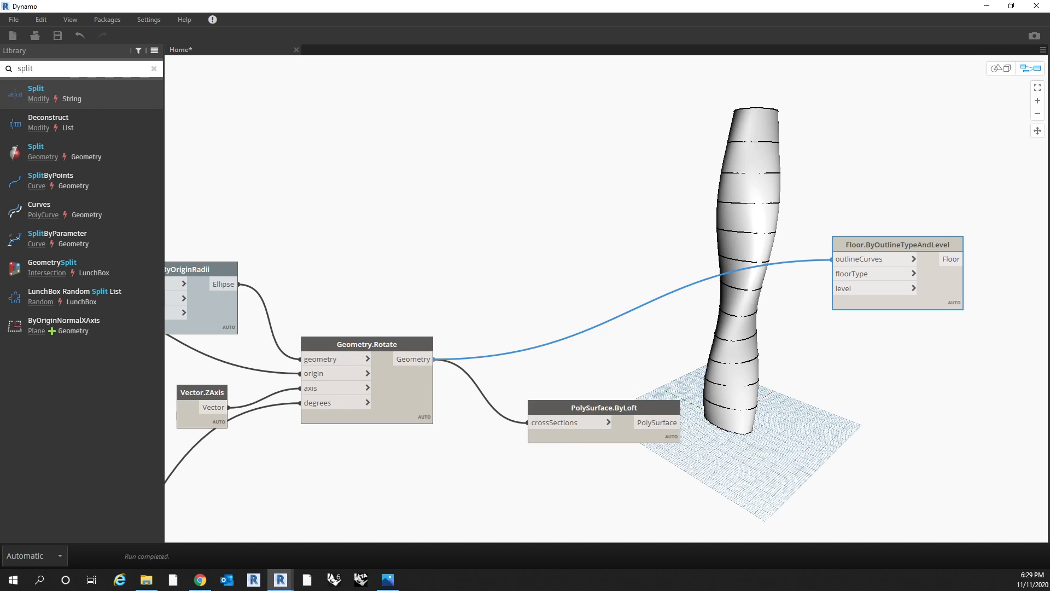
mouse_move(93, 240)
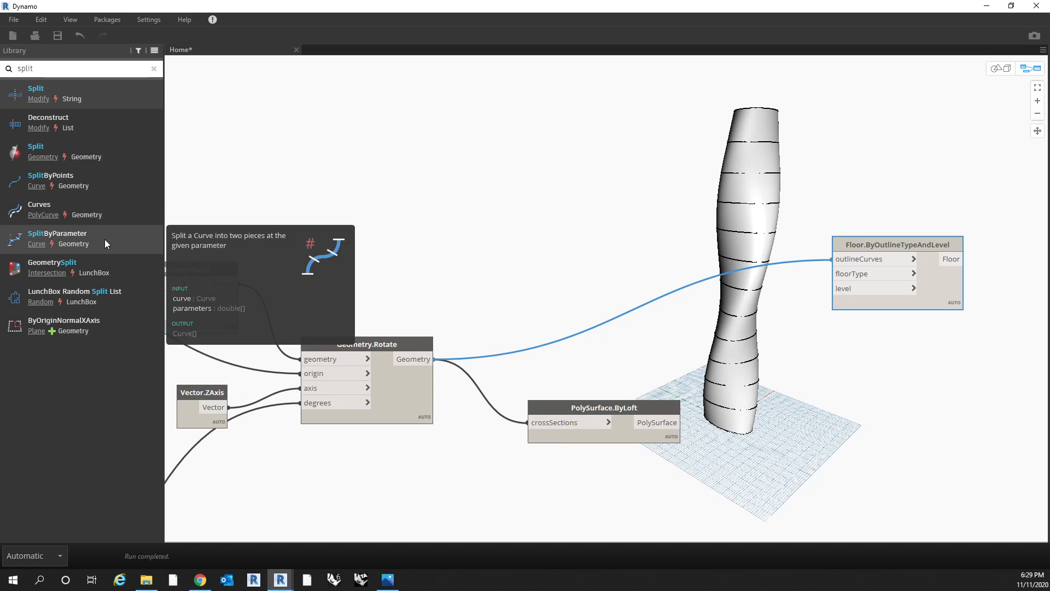
left_click(104, 239)
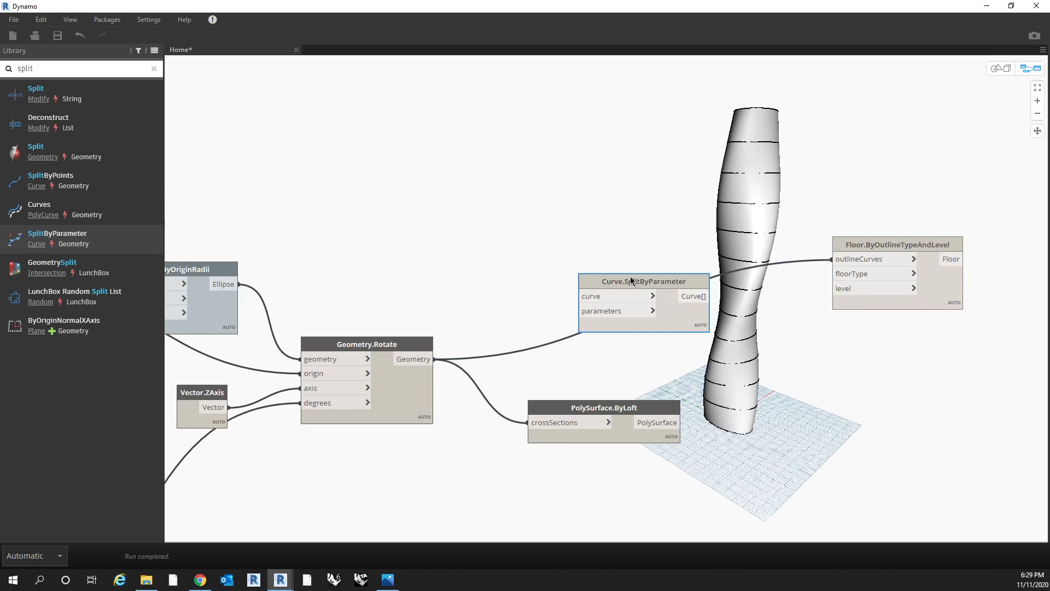
left_click_drag(629, 278, 663, 284)
left_click_drag(434, 359, 646, 332)
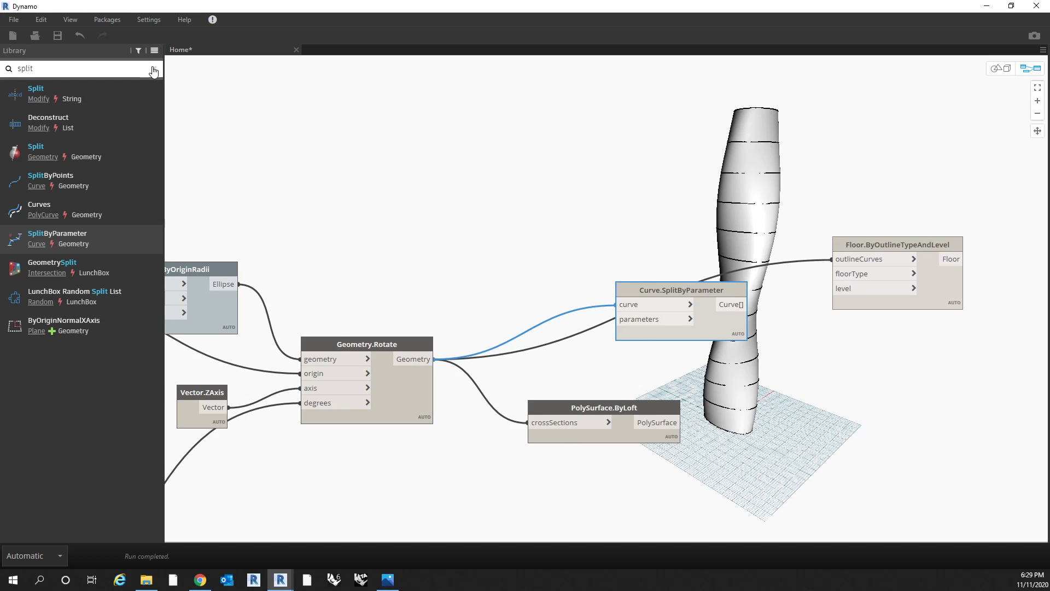
left_click(153, 68)
Step: Create a code block containing 0.5; and connect it to the parameters input of Curve.SplitByParameter
left_click(513, 269)
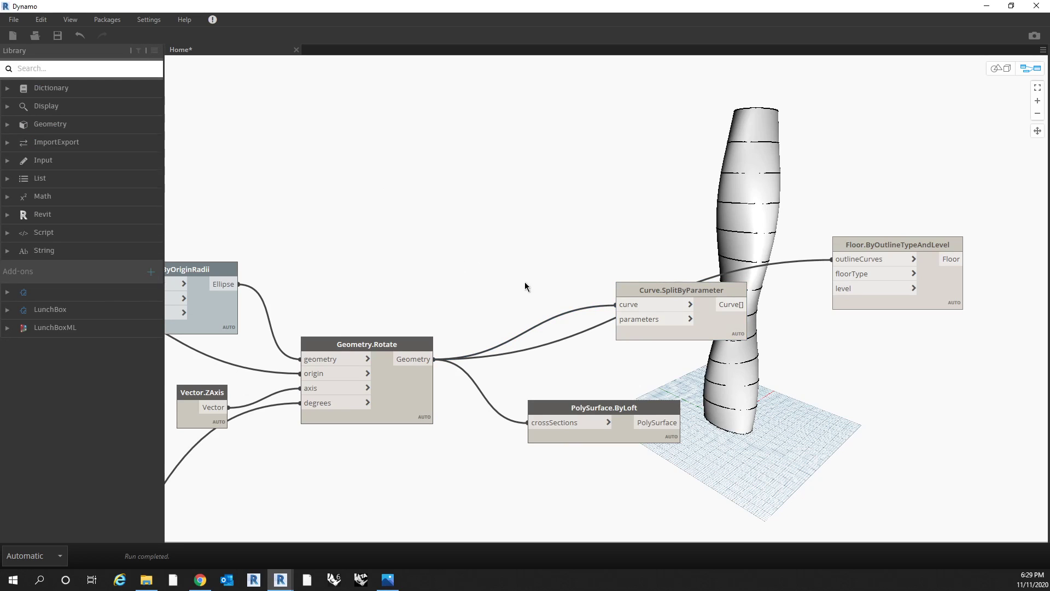
double_click(523, 281)
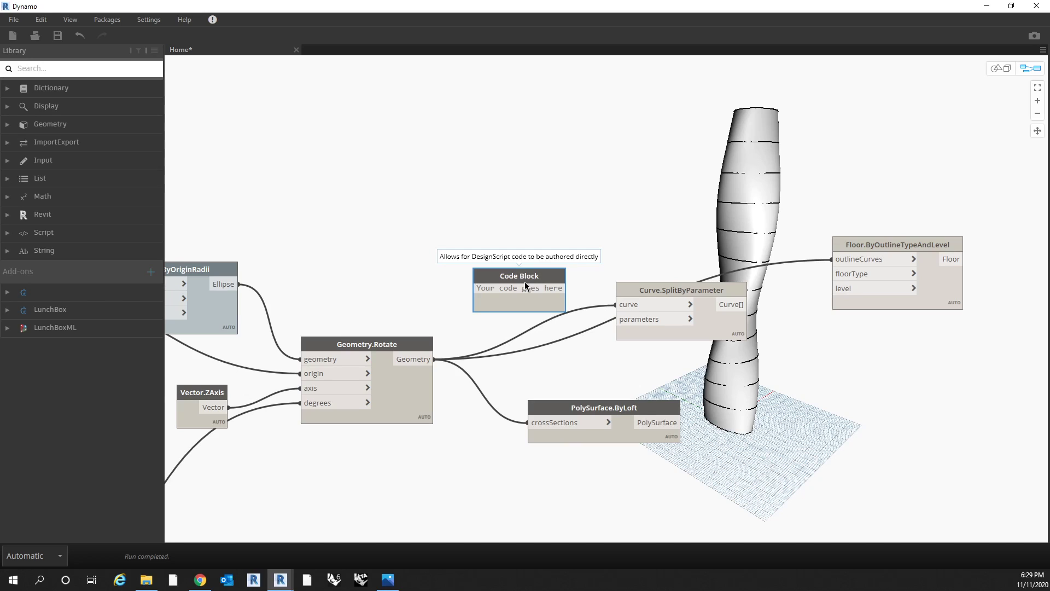
type("0.5")
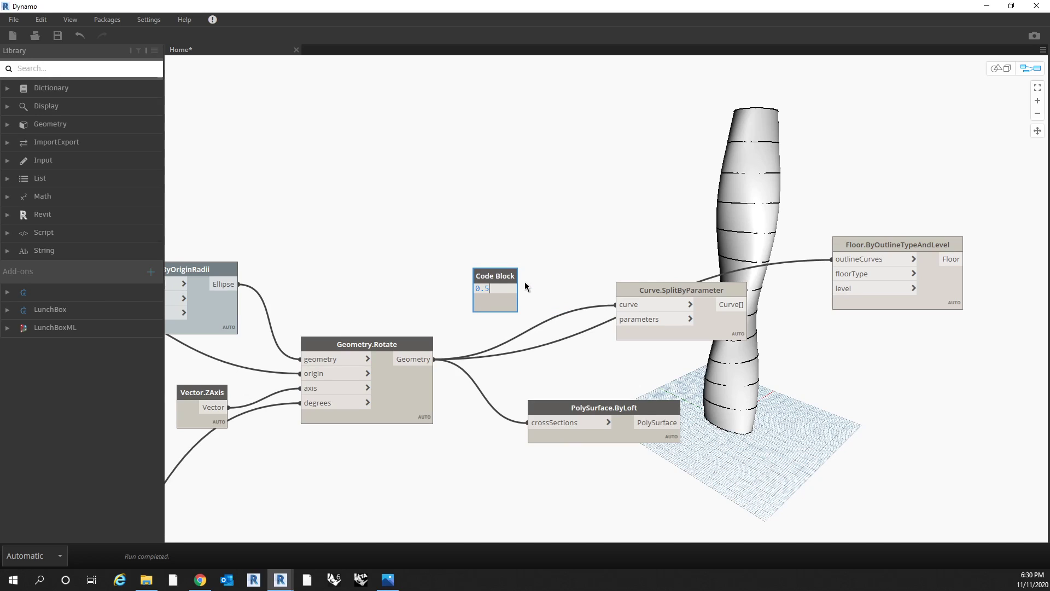
type(";")
left_click(539, 258)
left_click_drag(495, 276, 522, 281)
left_click(515, 260)
double_click(507, 299)
key("BackSpace")
left_click(549, 225)
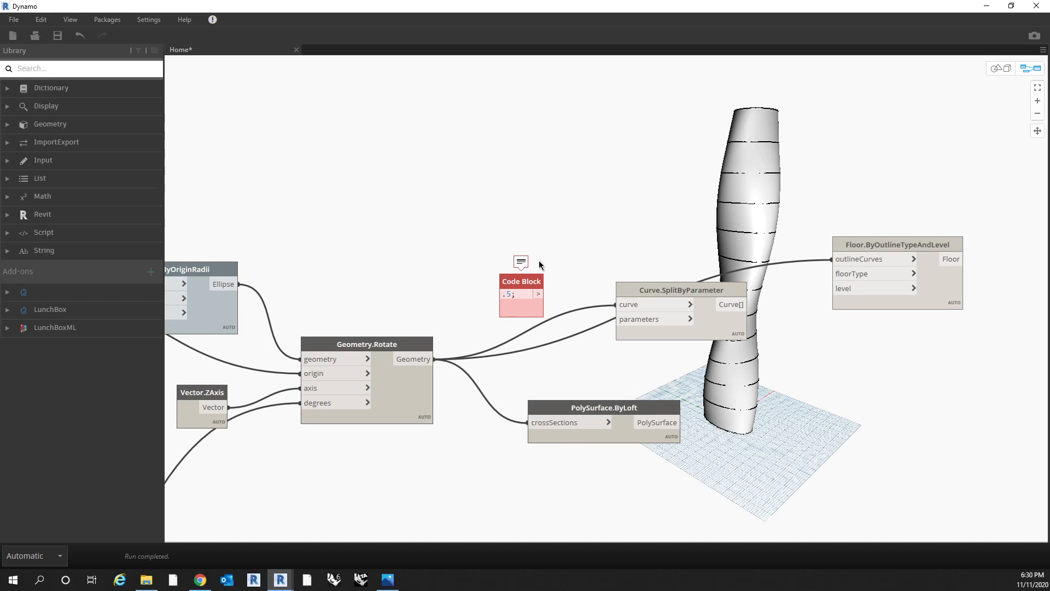
left_click(503, 293)
type("0")
left_click(509, 207)
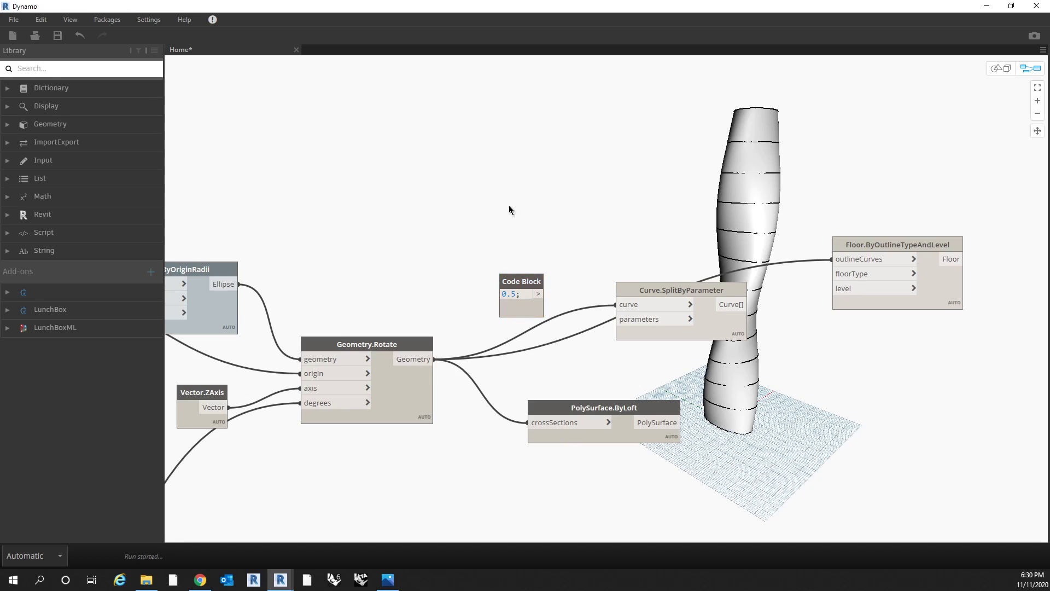
left_click_drag(538, 294, 617, 319)
left_click_drag(533, 283, 557, 334)
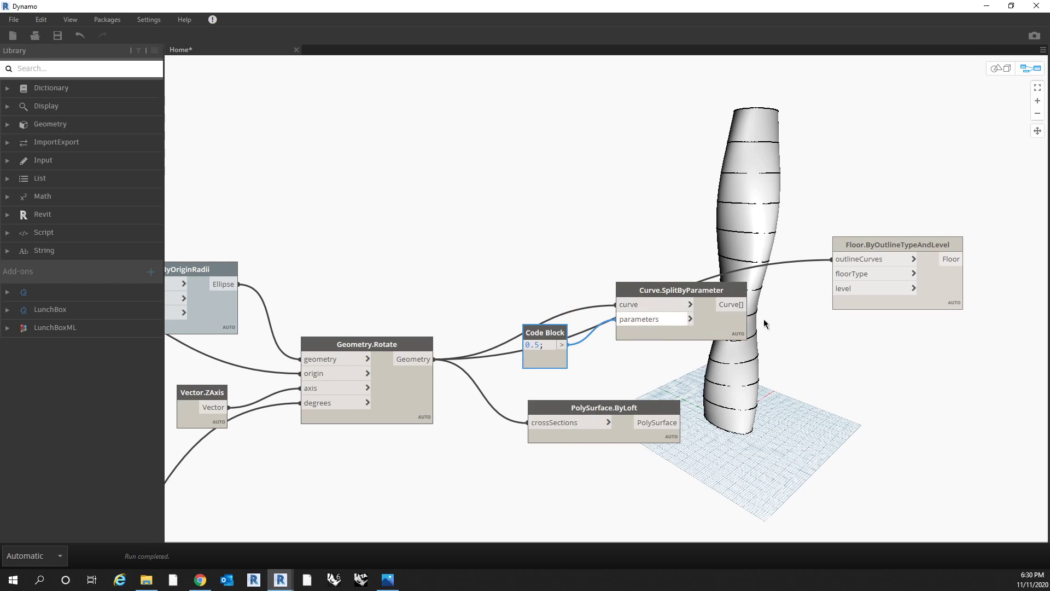
Step: Replace the floor node's outlineCurves connection with the Curve[] output of Curve.SplitByParameter, spacing the nodes apart
left_click(741, 353)
middle_click_drag(802, 344, 790, 314)
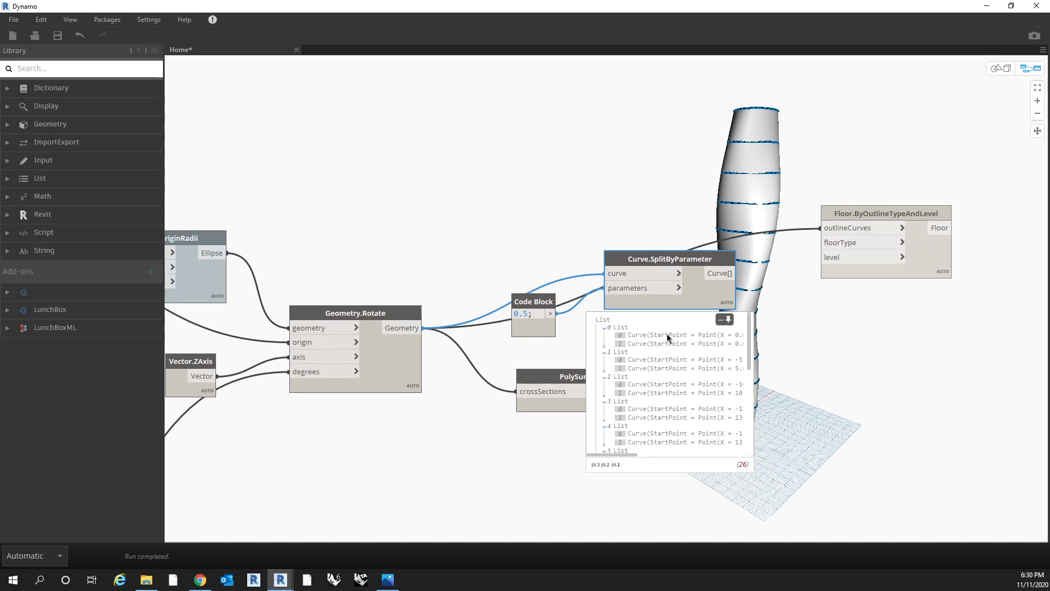
middle_click_drag(774, 352, 645, 329)
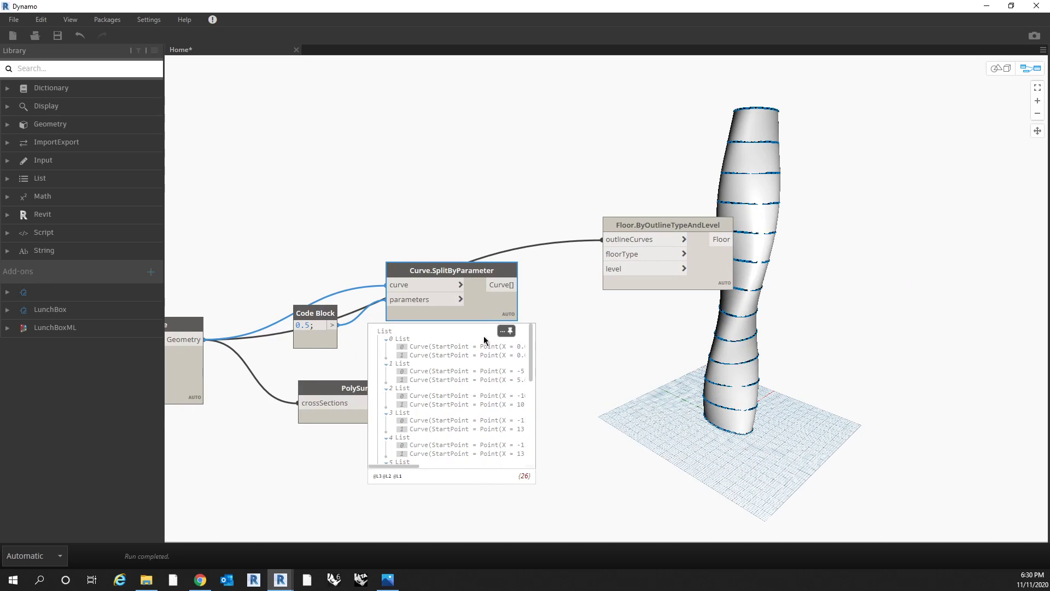
left_click_drag(643, 231, 678, 222)
left_click_drag(518, 285, 637, 230)
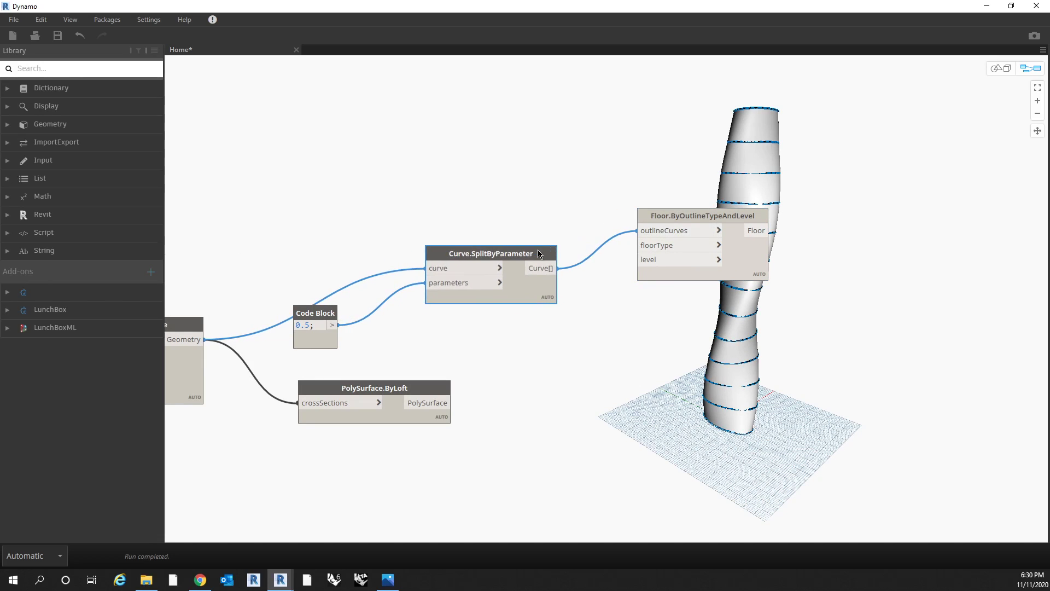
middle_click_drag(568, 213, 599, 232)
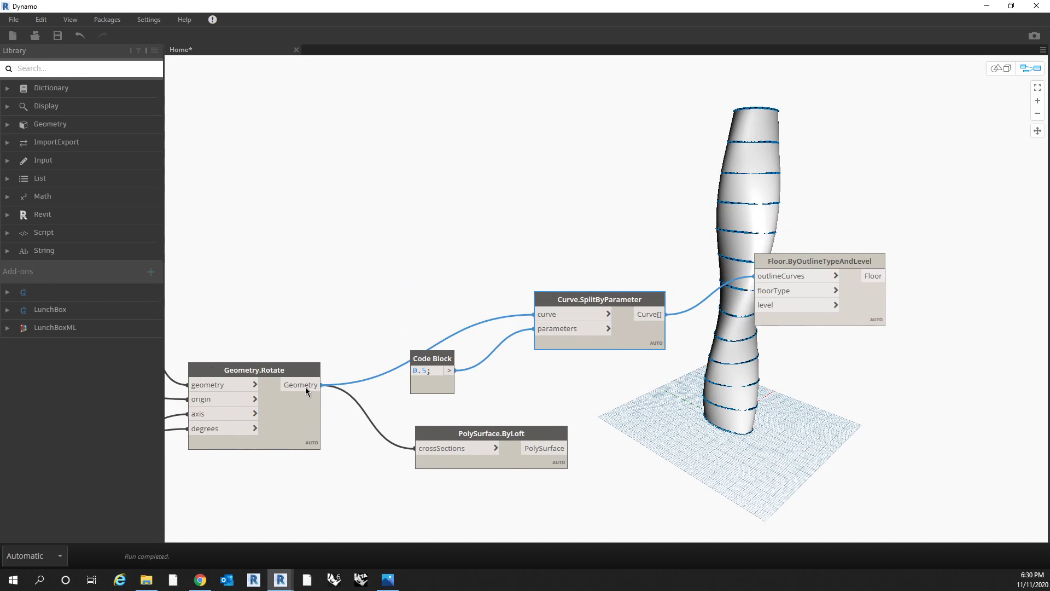
middle_click_drag(872, 251, 886, 295)
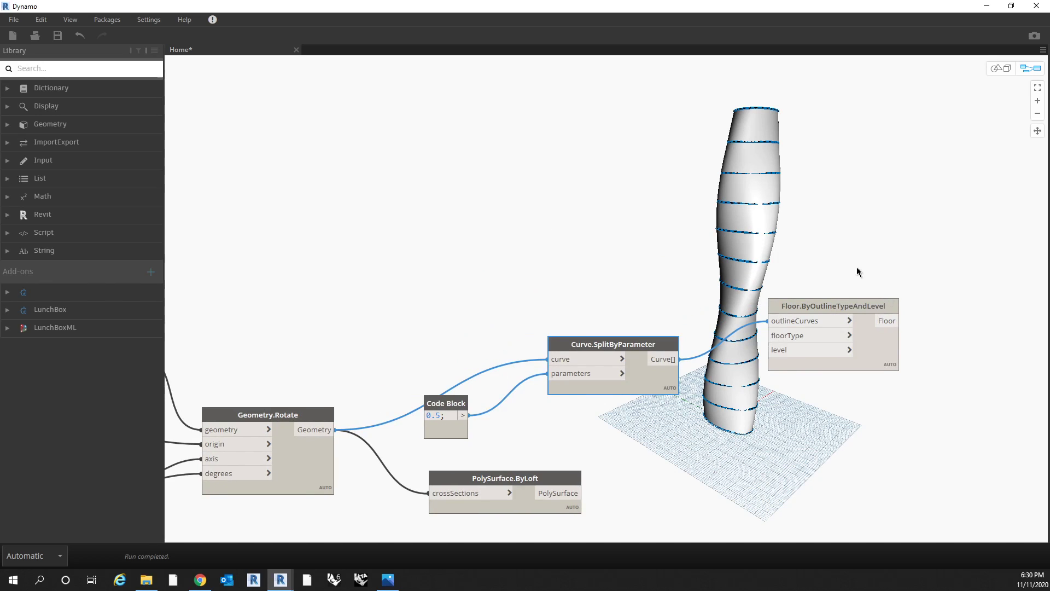
scroll(870, 282, "down", 2)
middle_click_drag(666, 227, 682, 241)
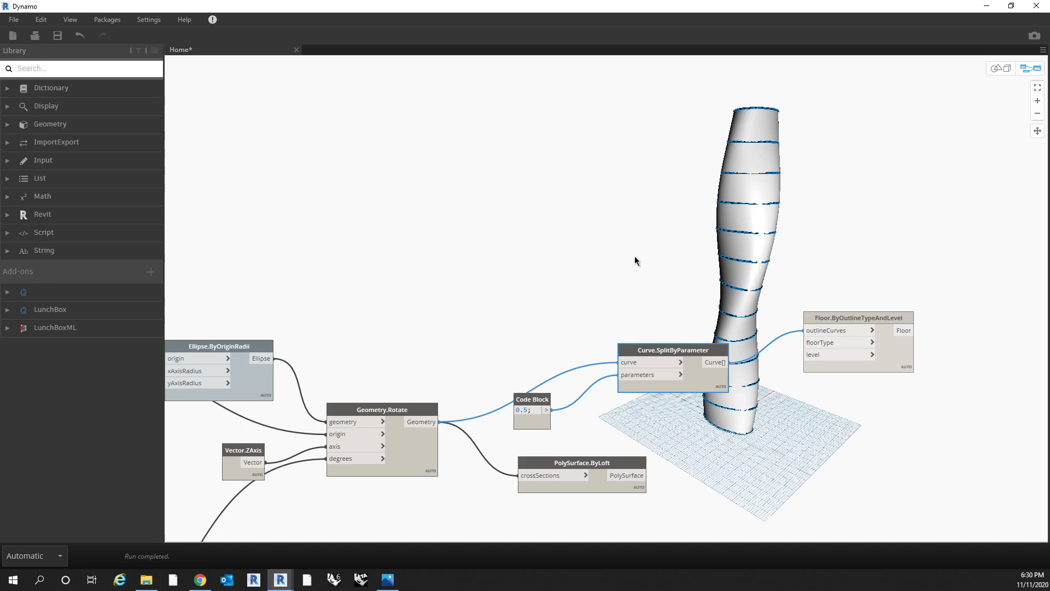
Step: Search the library for floor types and place a Floor Types node between Curve.SplitByParameter and the floor node
left_click(387, 579)
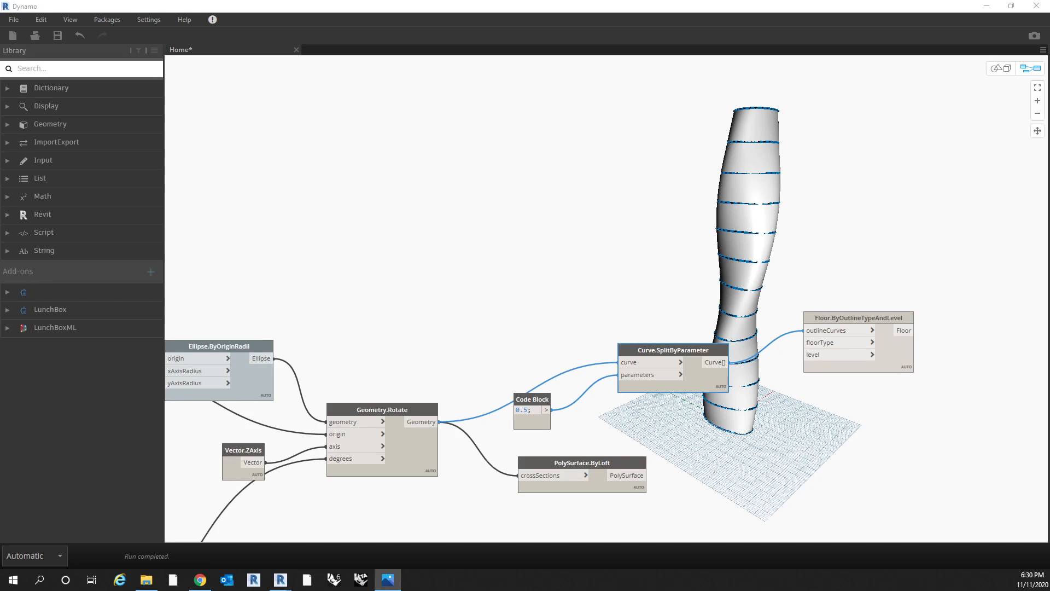
left_click_drag(836, 320, 841, 288)
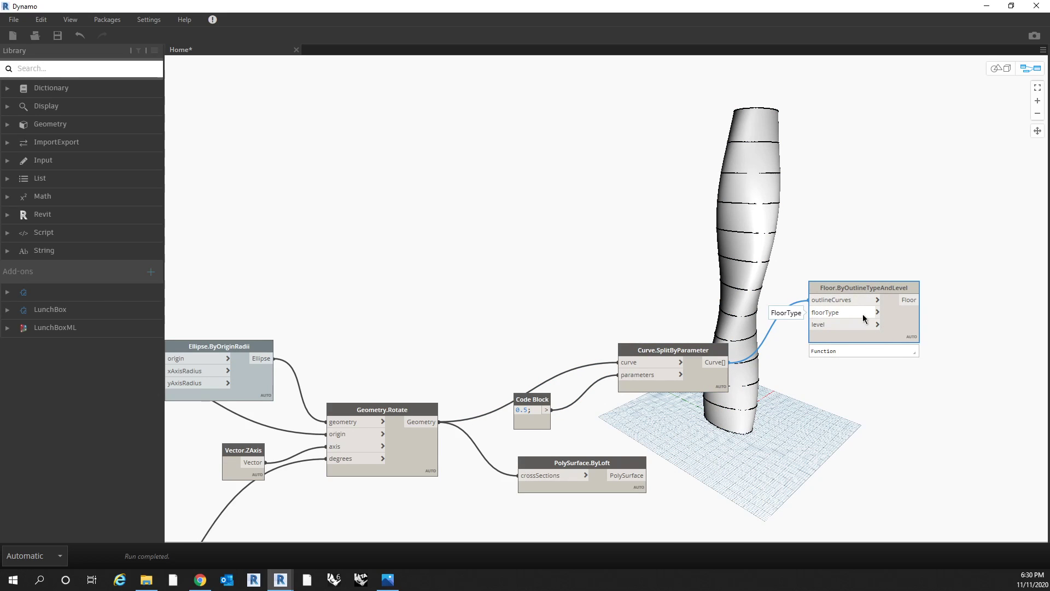
mouse_move(863, 350)
left_click(134, 69)
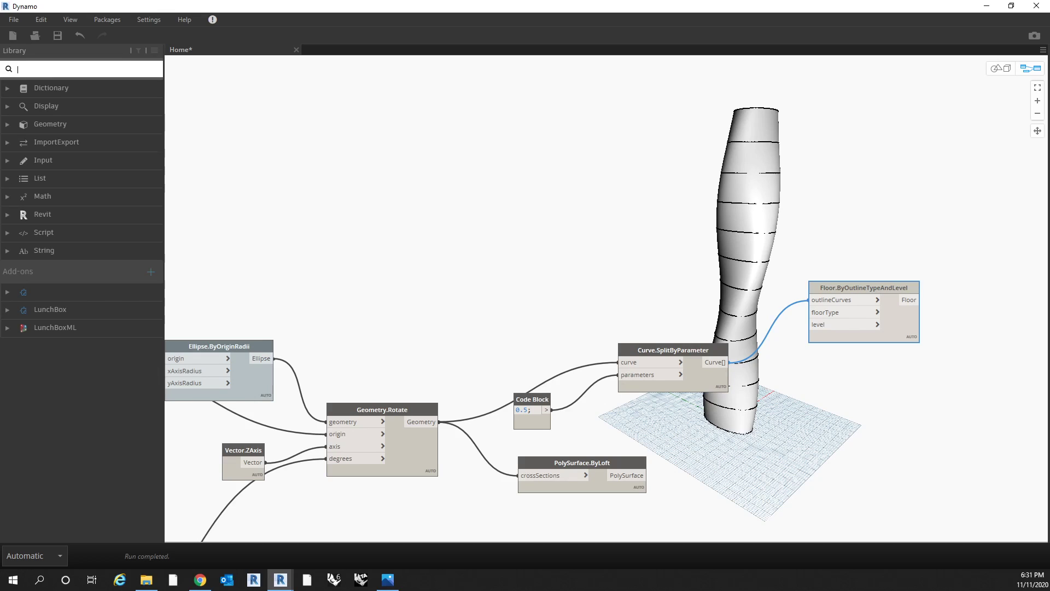
type("floor types")
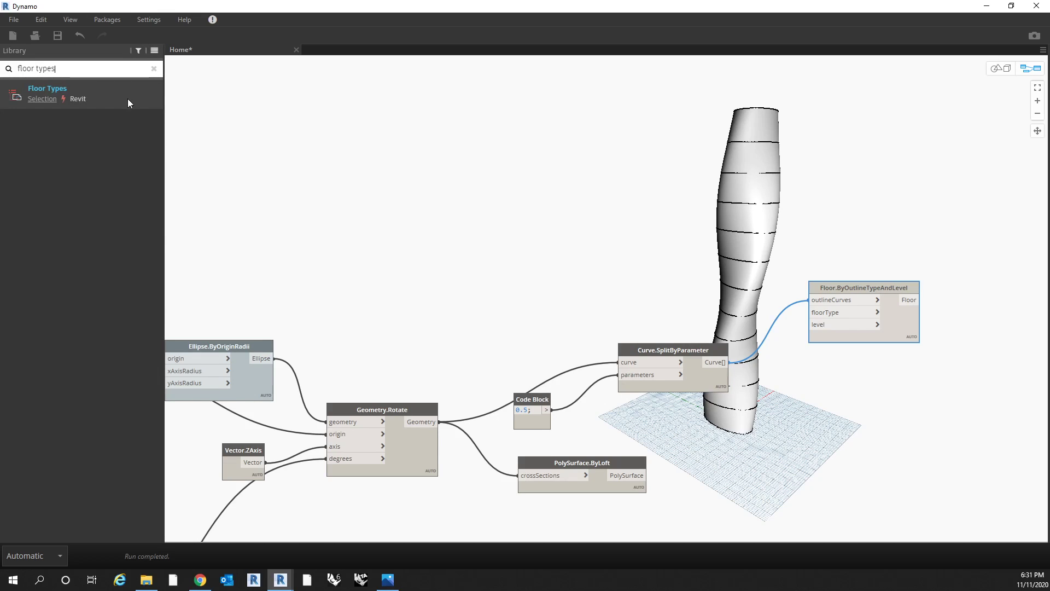
mouse_move(93, 89)
left_click_drag(92, 94, 692, 287)
middle_click_drag(681, 259, 559, 261)
scroll(654, 297, "up", 3)
left_click_drag(809, 281, 819, 236)
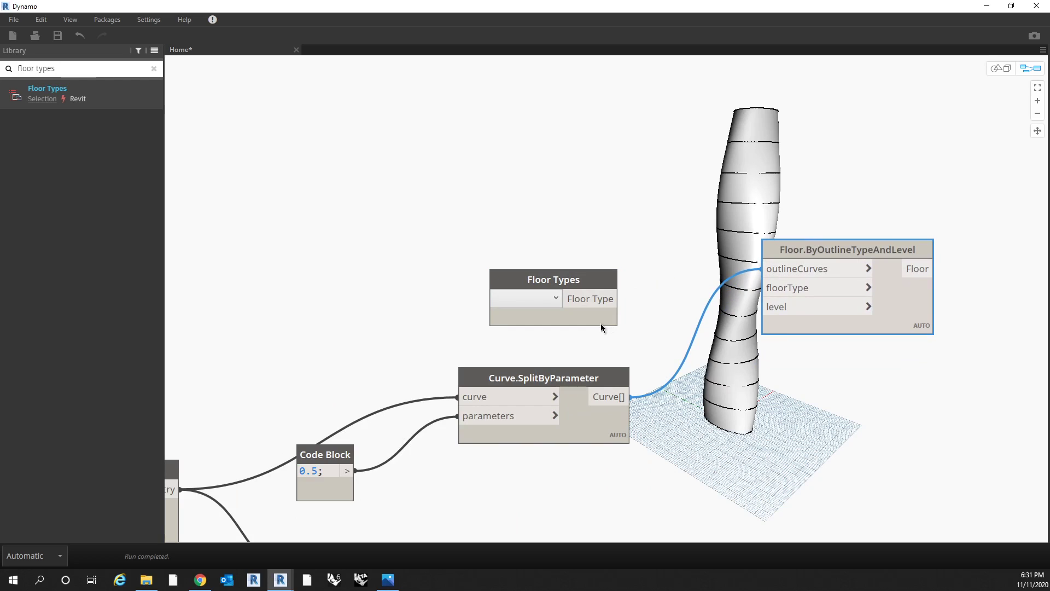
Step: Choose LW Concrete on Metal Deck in the Floor Types node and connect it to the floor node's floorType input
left_click(551, 300)
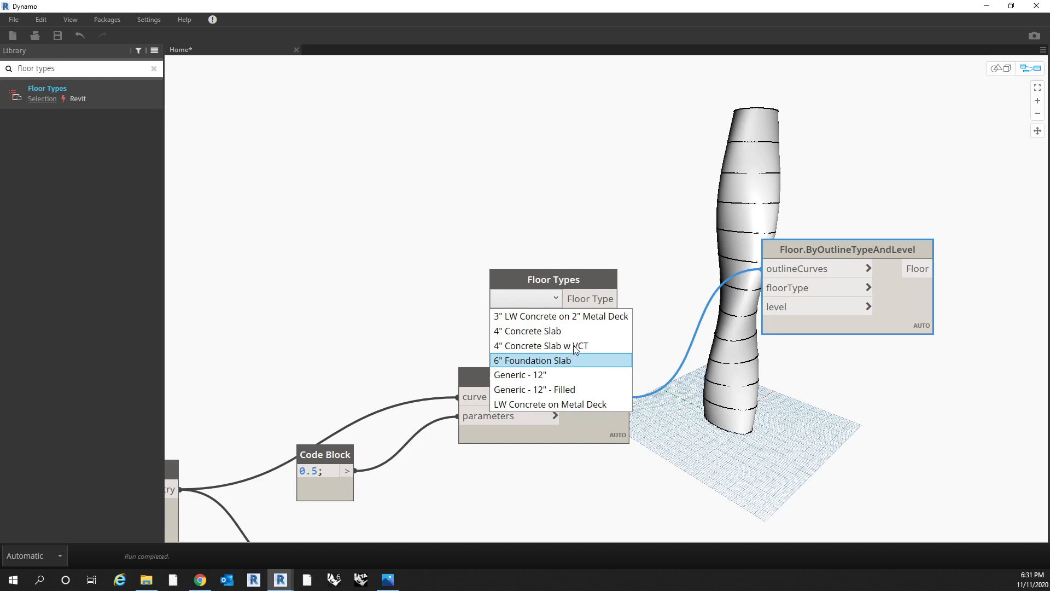
left_click(571, 405)
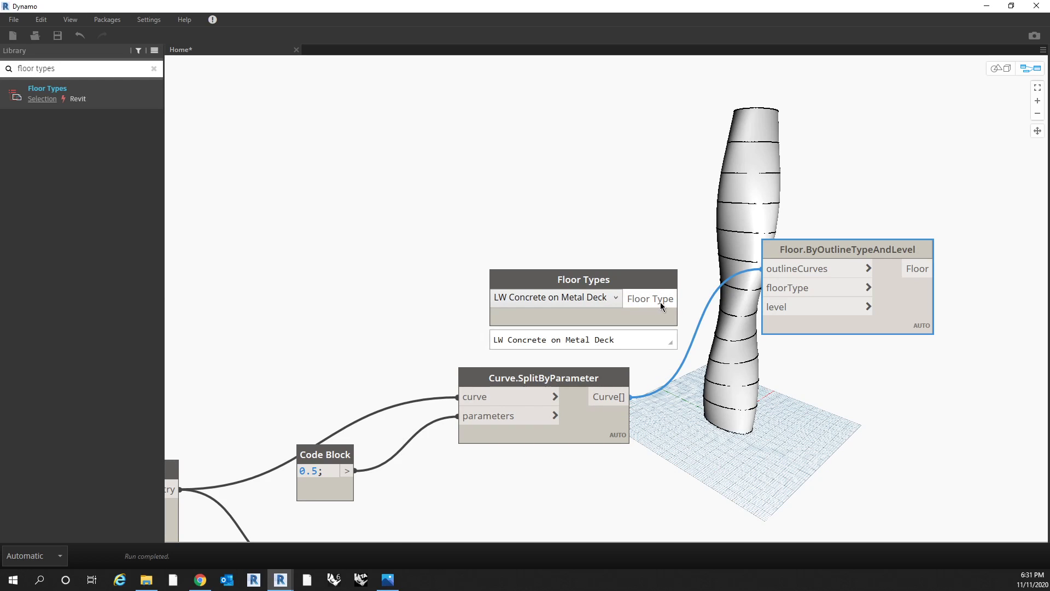
left_click_drag(645, 298, 764, 288)
left_click_drag(833, 246, 862, 187)
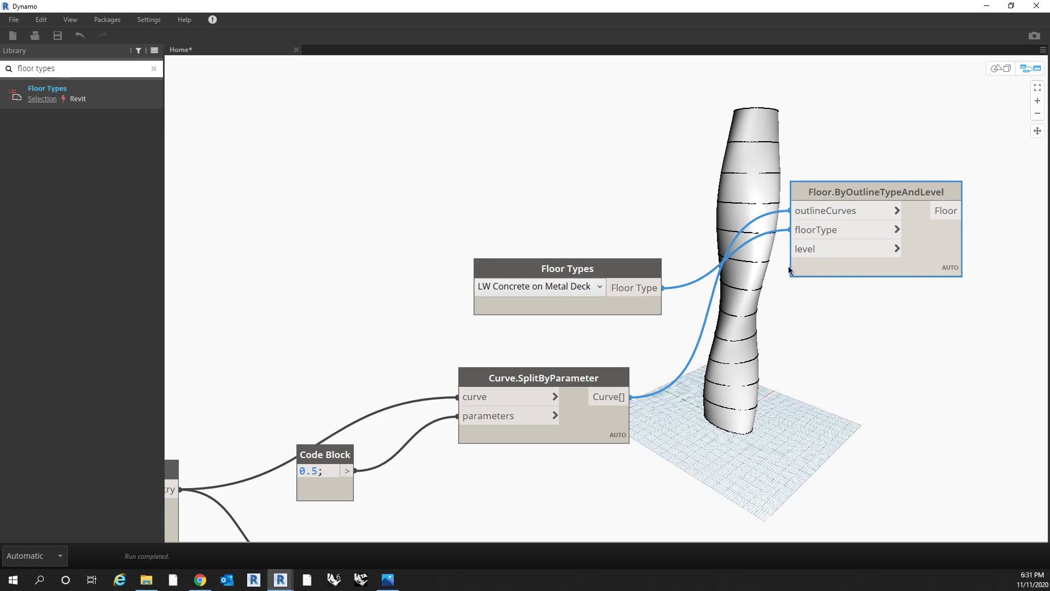
Step: Examine the existing levels in the Revit 3D view, return to Dynamo and review the graph's level count and floor height inputs
left_click_drag(734, 5, 951, 120)
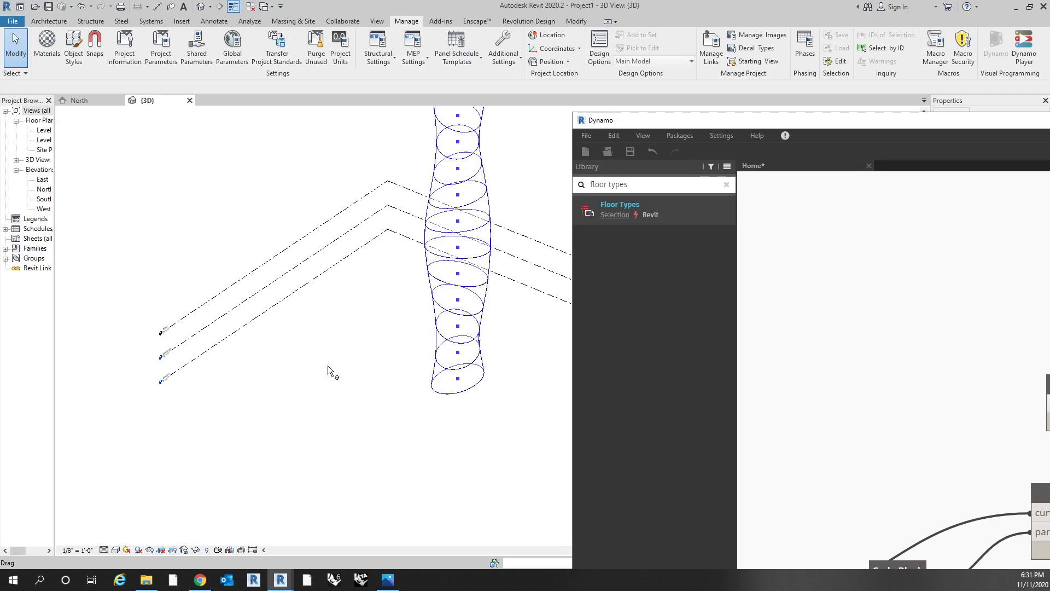
left_click(354, 362)
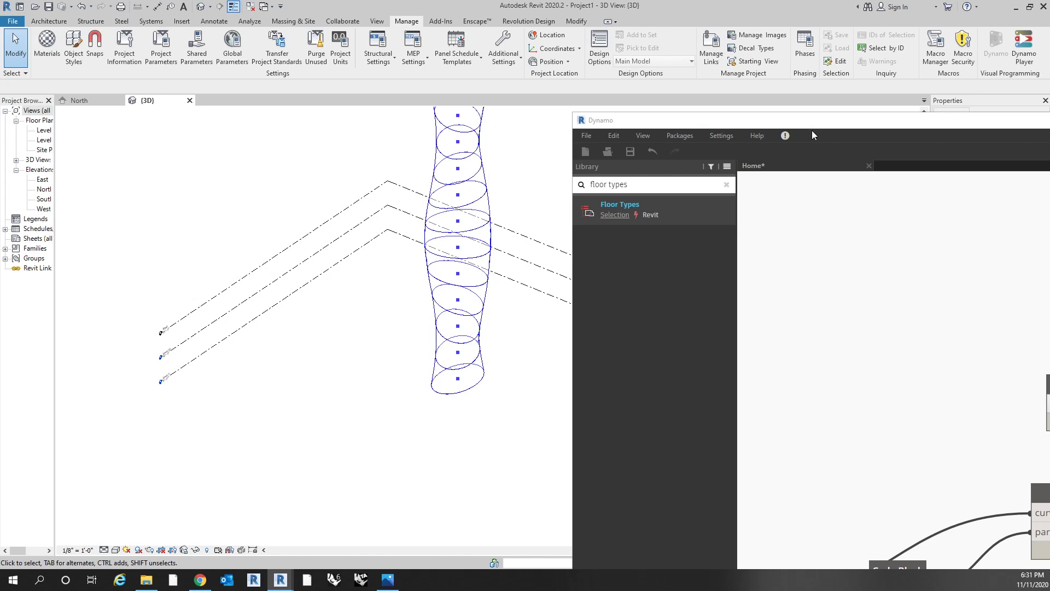
double_click(791, 120)
scroll(579, 310, "down", 5)
scroll(579, 309, "up", 1)
middle_click_drag(605, 293, 670, 295)
scroll(305, 335, "up", 4)
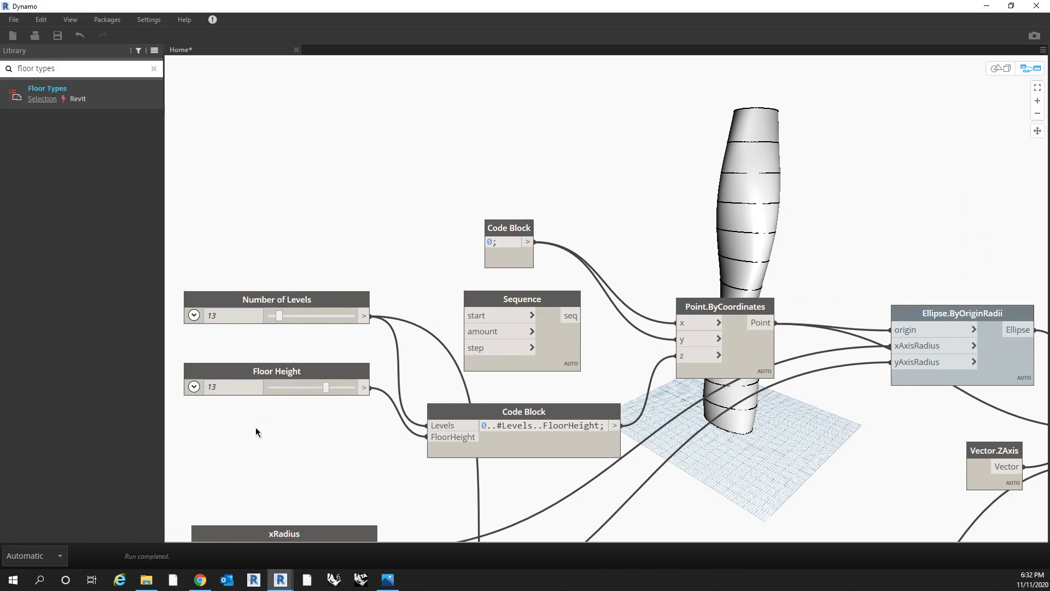
scroll(293, 435, "down", 6)
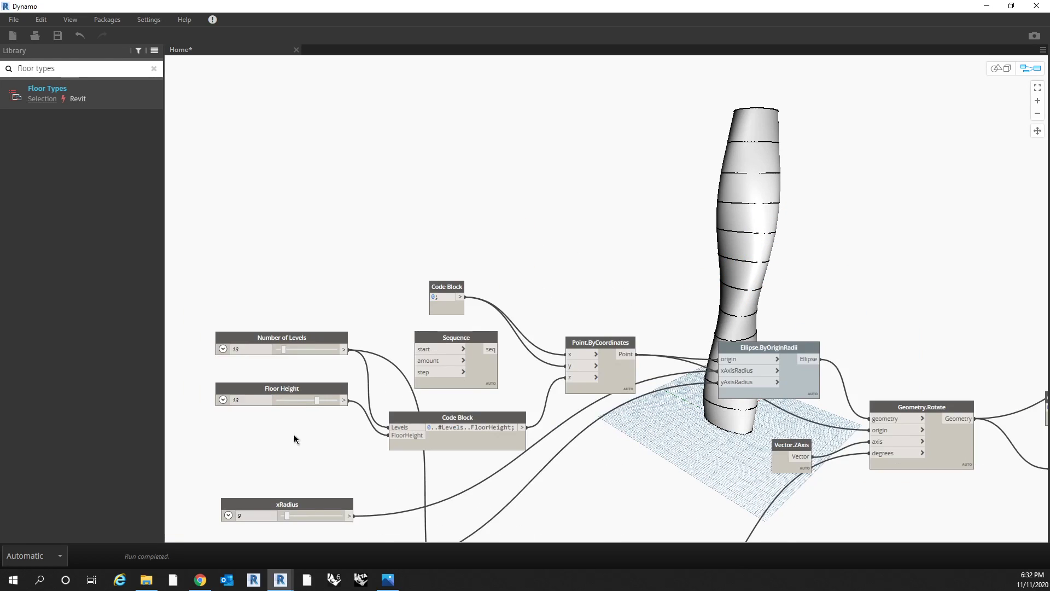
middle_click_drag(536, 309, 539, 277)
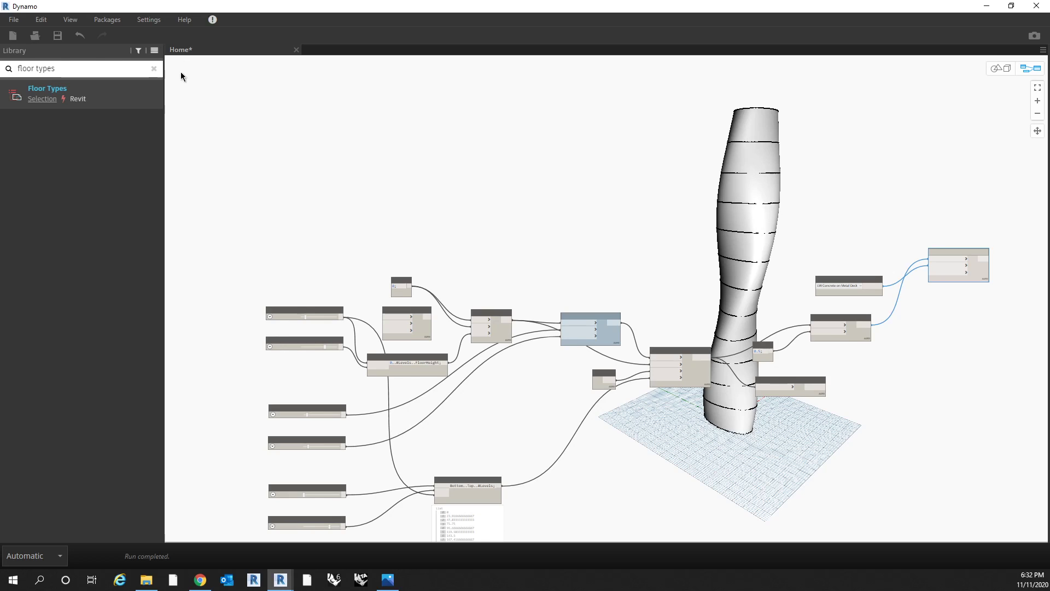
Step: Clear the library search and expand the Level node category within the Revit Elements nodes
left_click(154, 69)
left_click(88, 68)
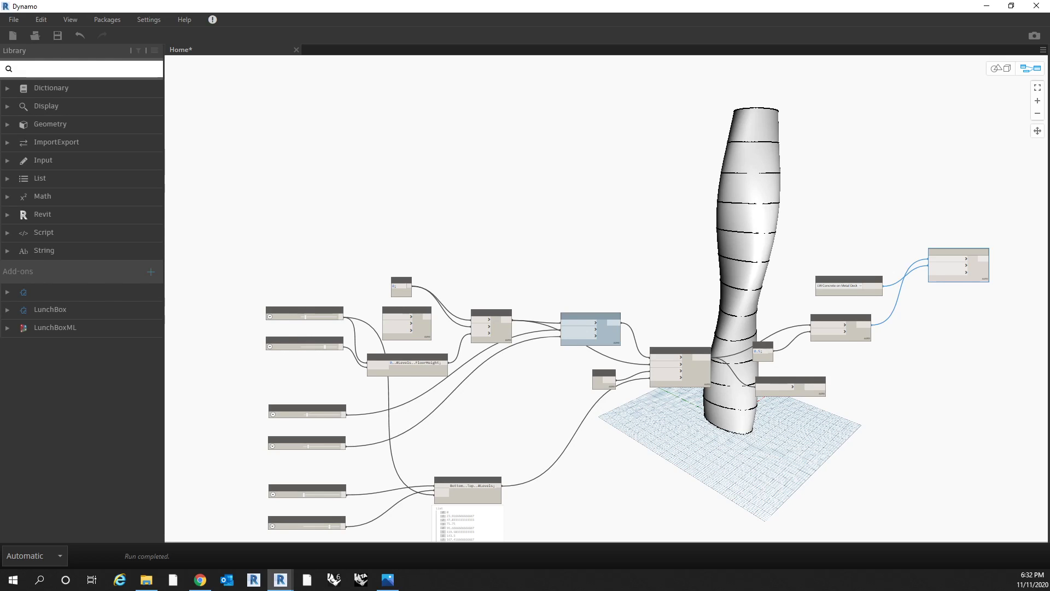
left_click(58, 217)
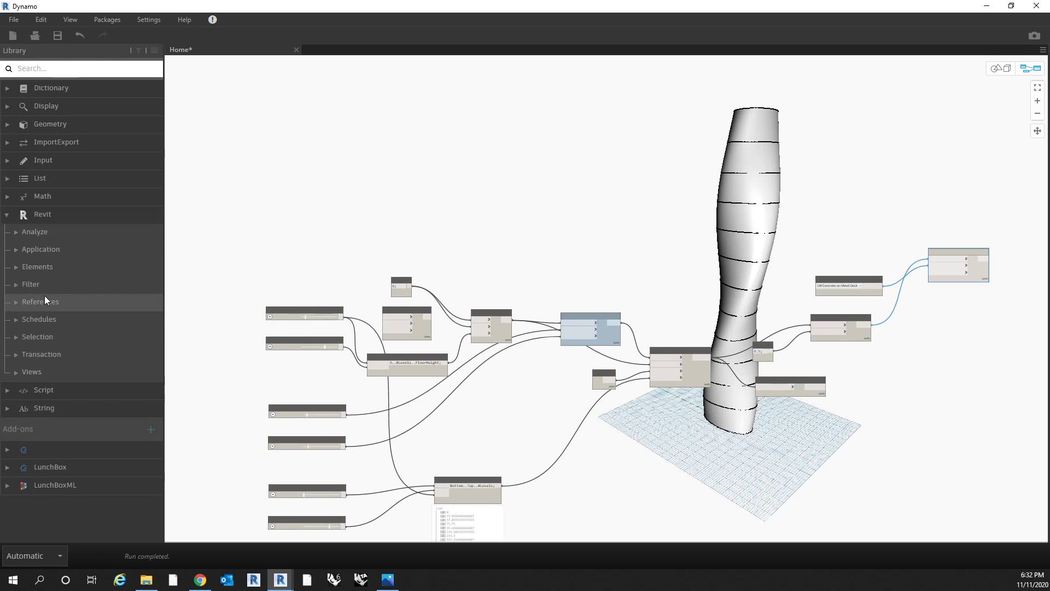
left_click(53, 270)
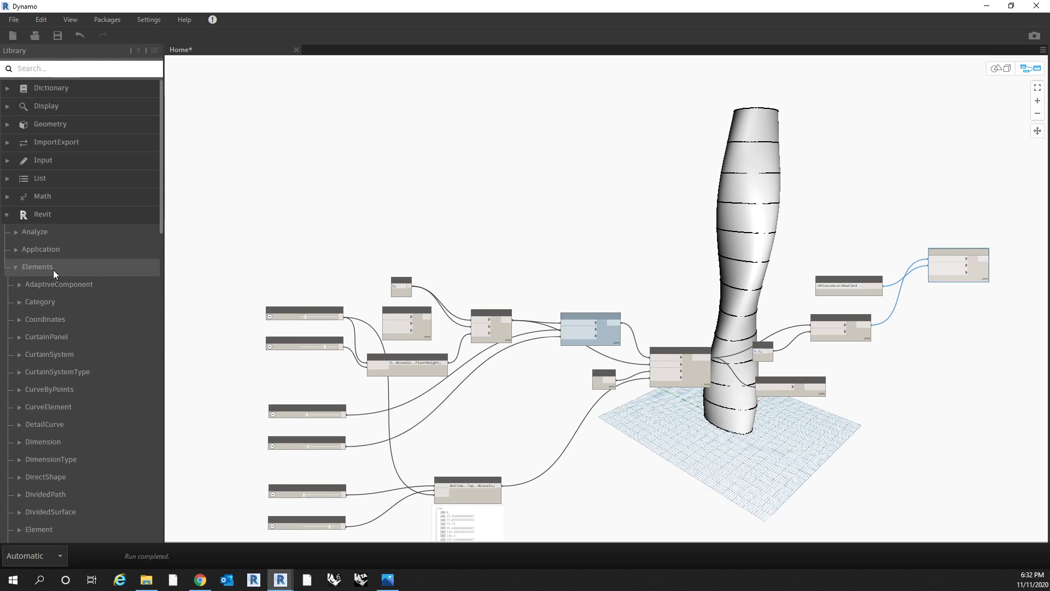
scroll(75, 330, "down", 6)
scroll(75, 337, "down", 3)
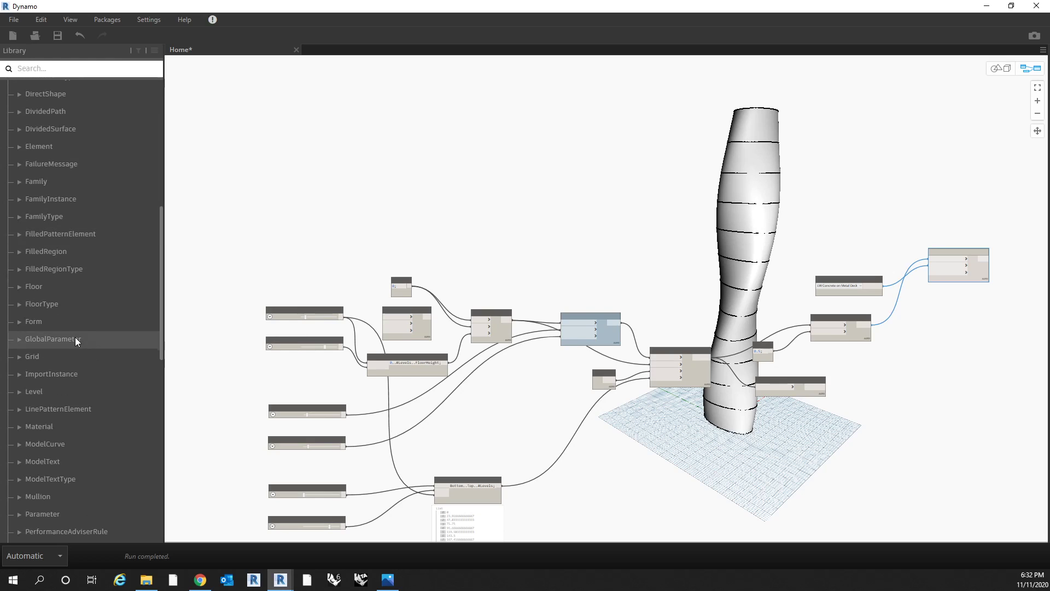
left_click(81, 393)
scroll(91, 337, "down", 2)
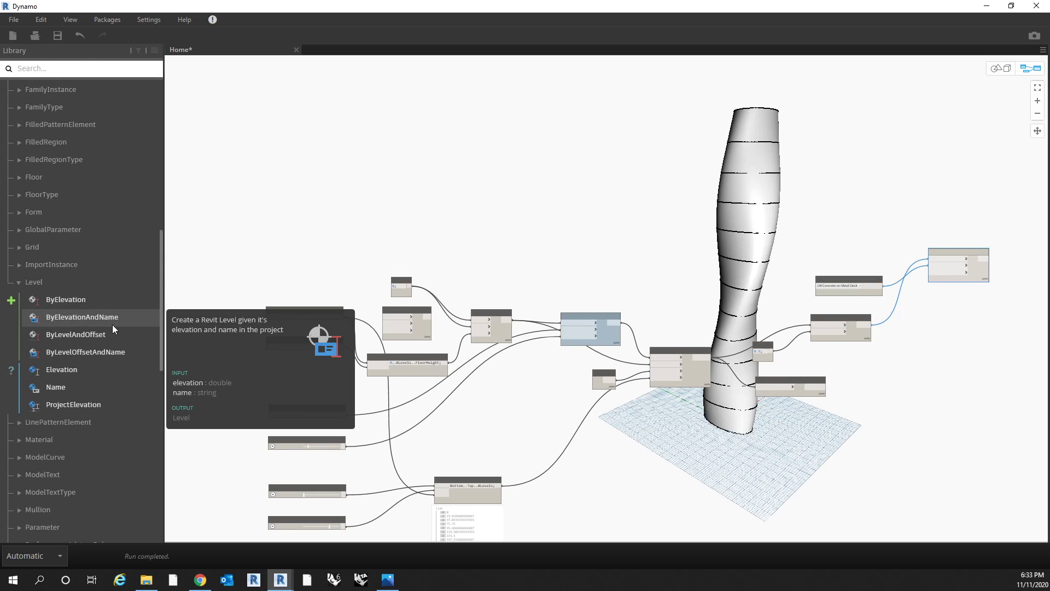
Step: Place a Level.ByElevationAndName node and position it above the Geometry.Rotate node
left_click(113, 324)
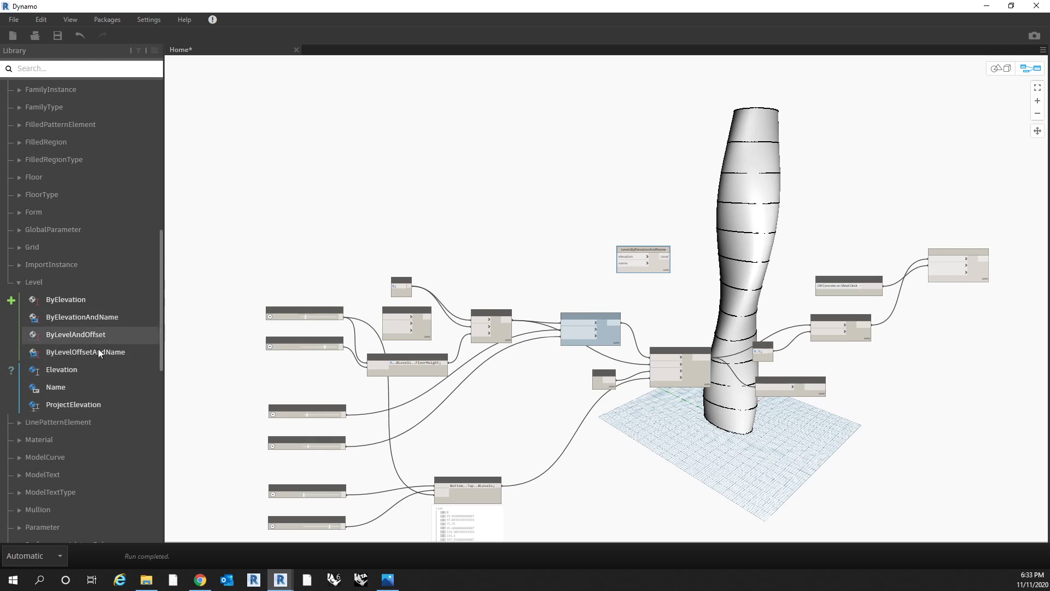
scroll(629, 230, "up", 3)
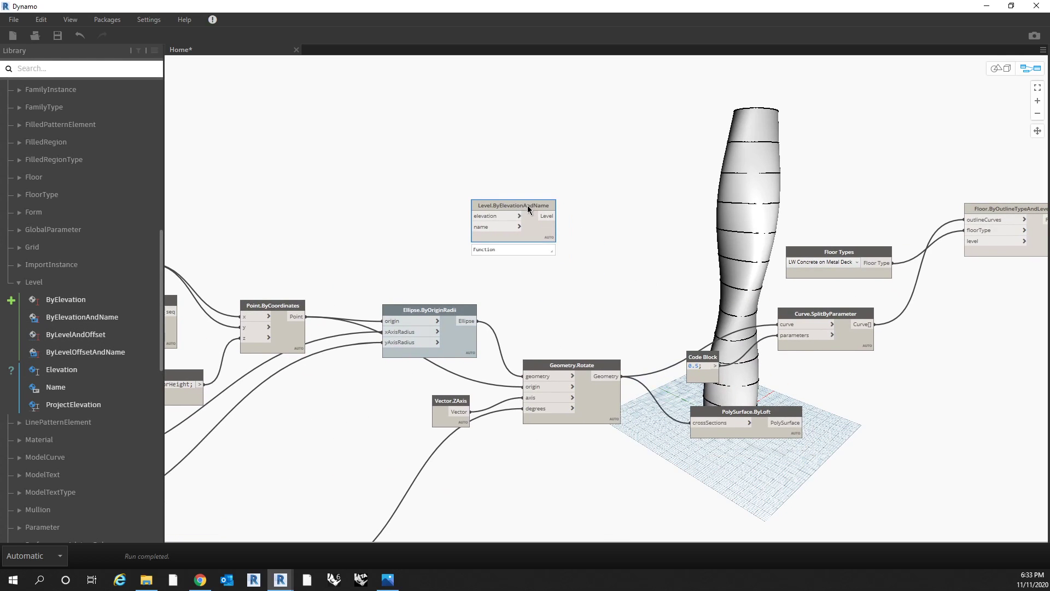
left_click_drag(527, 205, 599, 206)
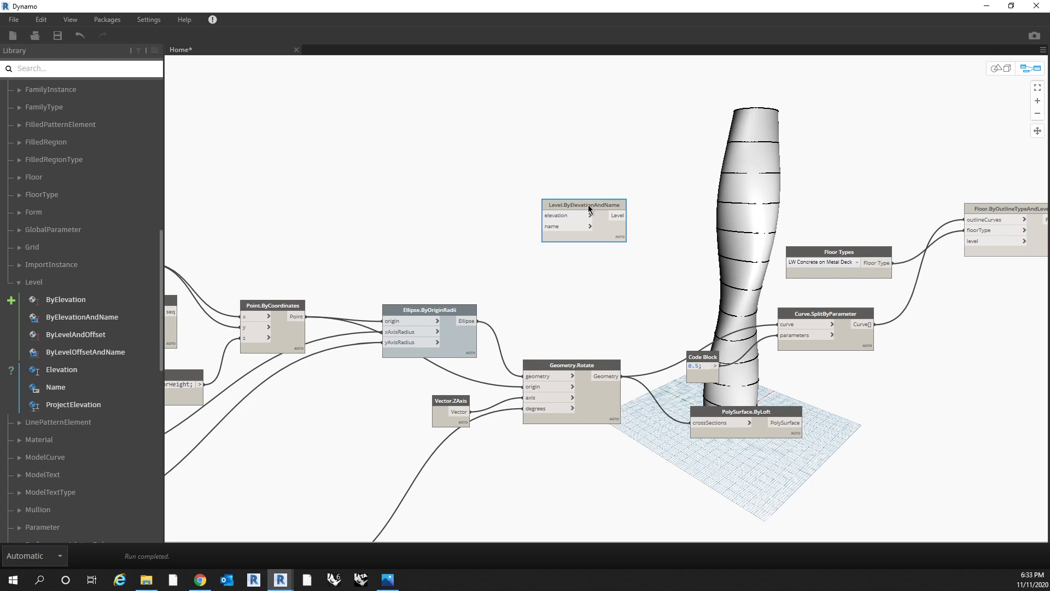
left_click_drag(592, 205, 597, 186)
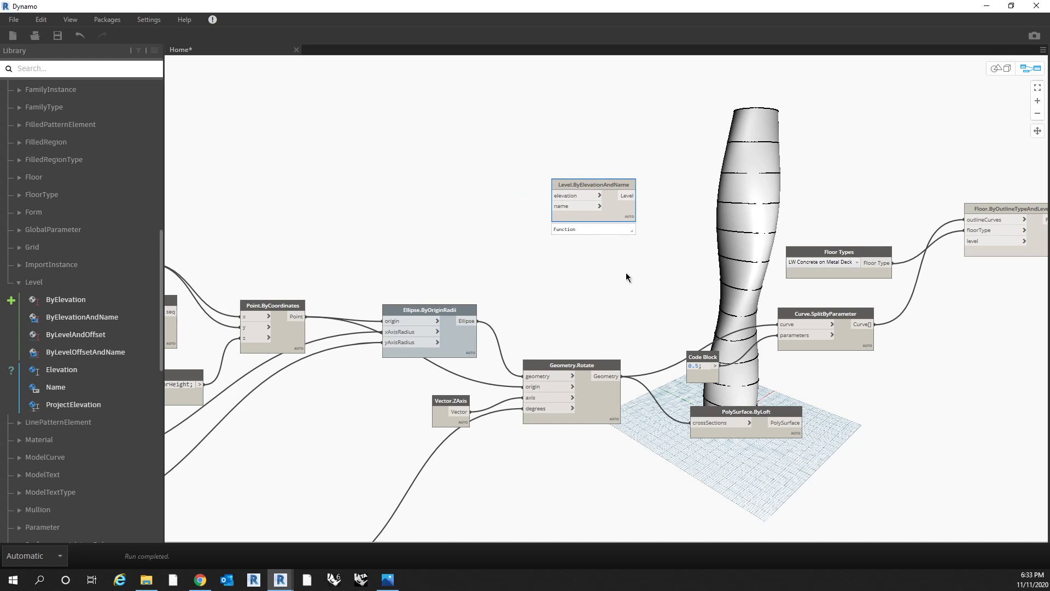
Step: Pin open the output preview of the 0..#Levels..FloorHeight code block and read its list of elevations
scroll(628, 294, "down", 3)
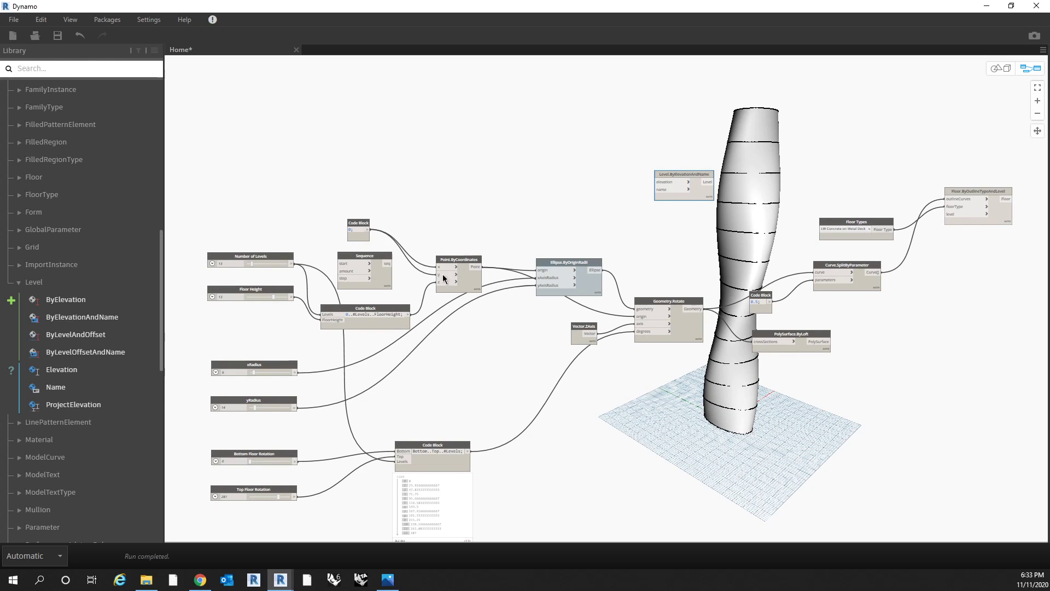
scroll(368, 310, "up", 2)
scroll(326, 322, "up", 2)
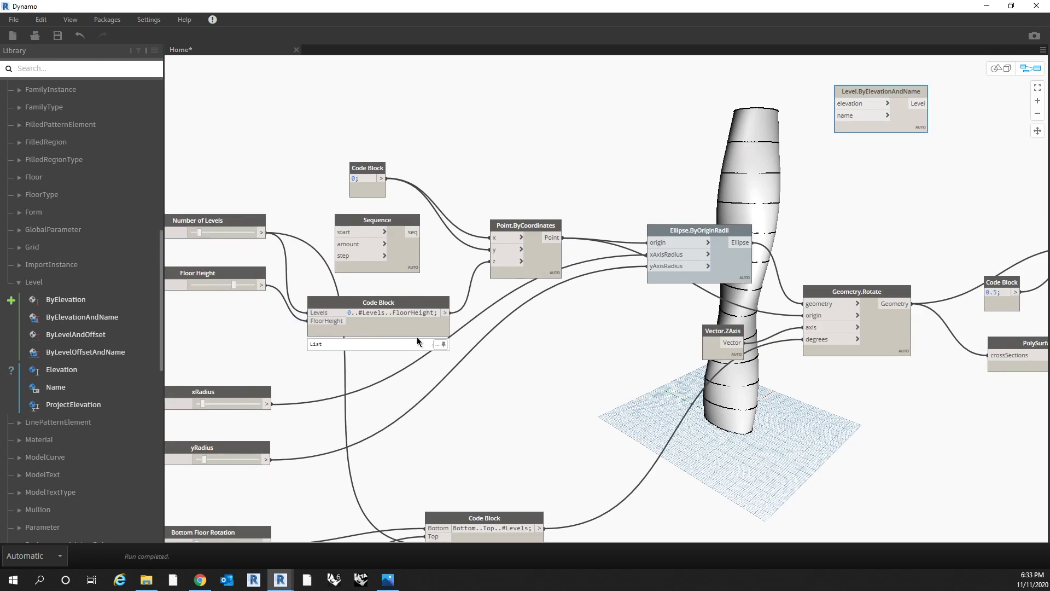
left_click(444, 333)
scroll(306, 370, "up", 4)
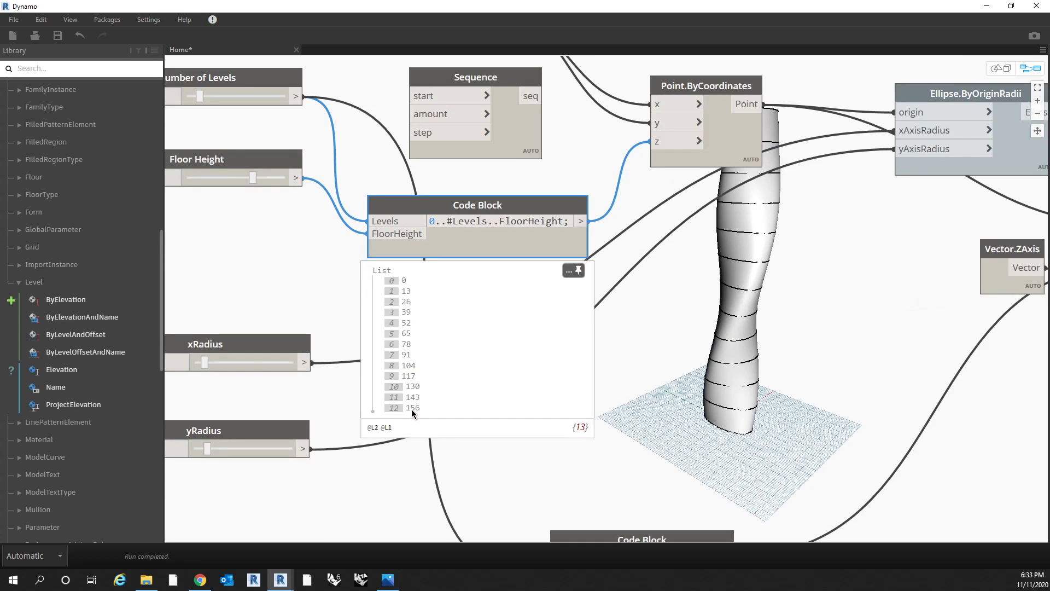
scroll(411, 409, "down", 5)
scroll(514, 441, "up", 1)
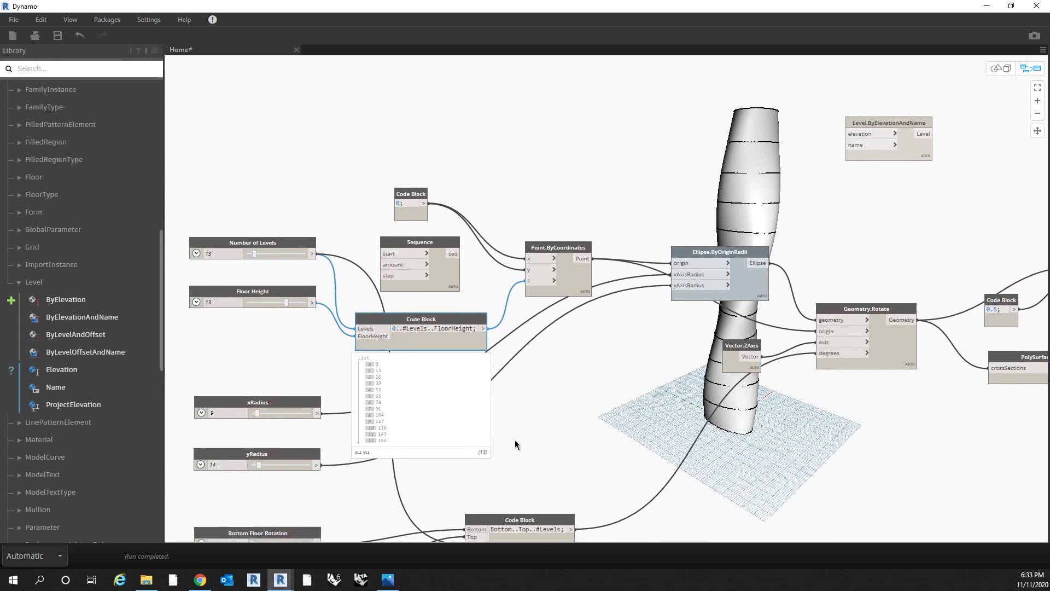
Step: Connect the 0..#Levels..FloorHeight code block output to the elevation input of Level.ByElevationAndName and nudge the level node
left_click_drag(480, 329, 843, 134)
middle_click_drag(832, 181, 758, 215)
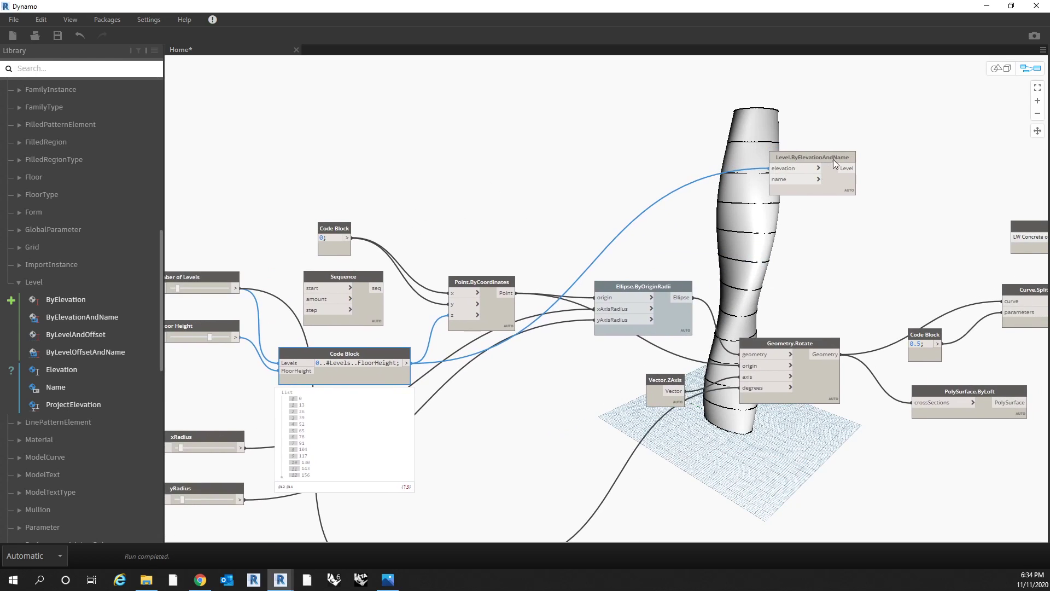
left_click_drag(832, 156, 831, 161)
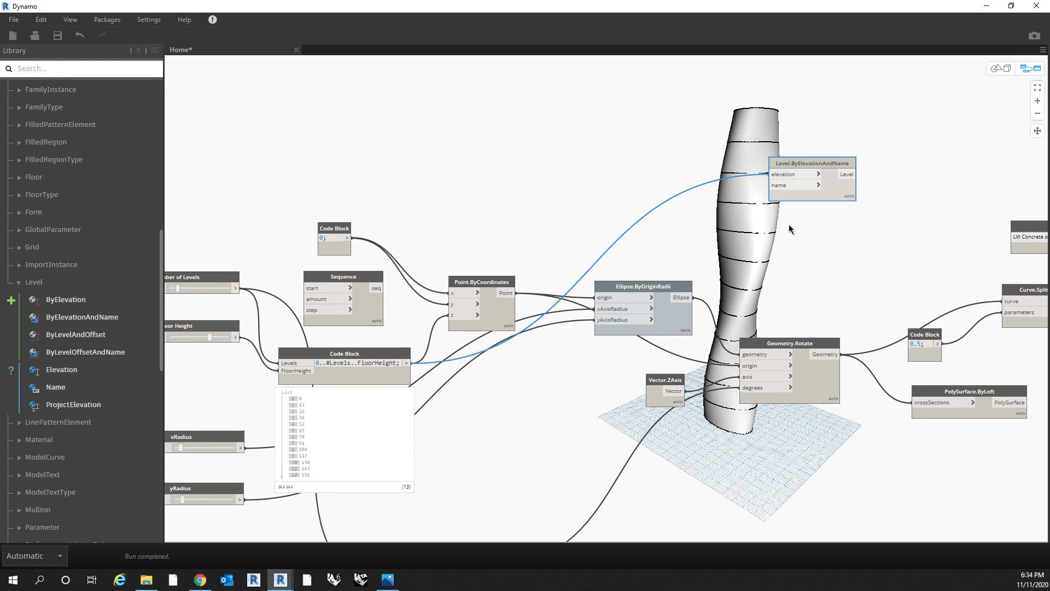
Step: Search the library for string and place a String input node beside Level.ByElevationAndName
left_click(579, 195)
double_click(591, 186)
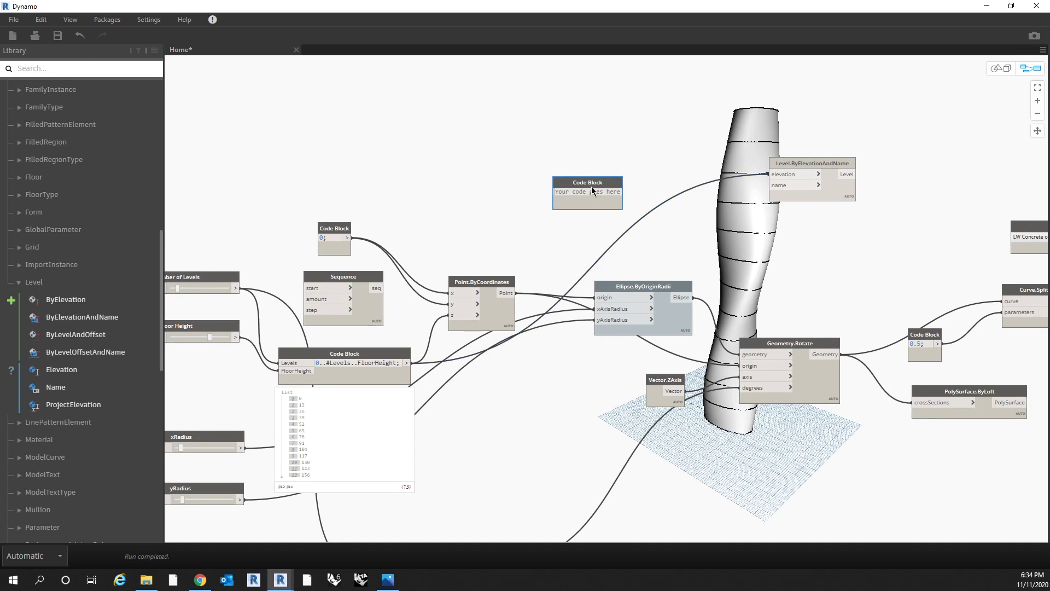
left_click(55, 68)
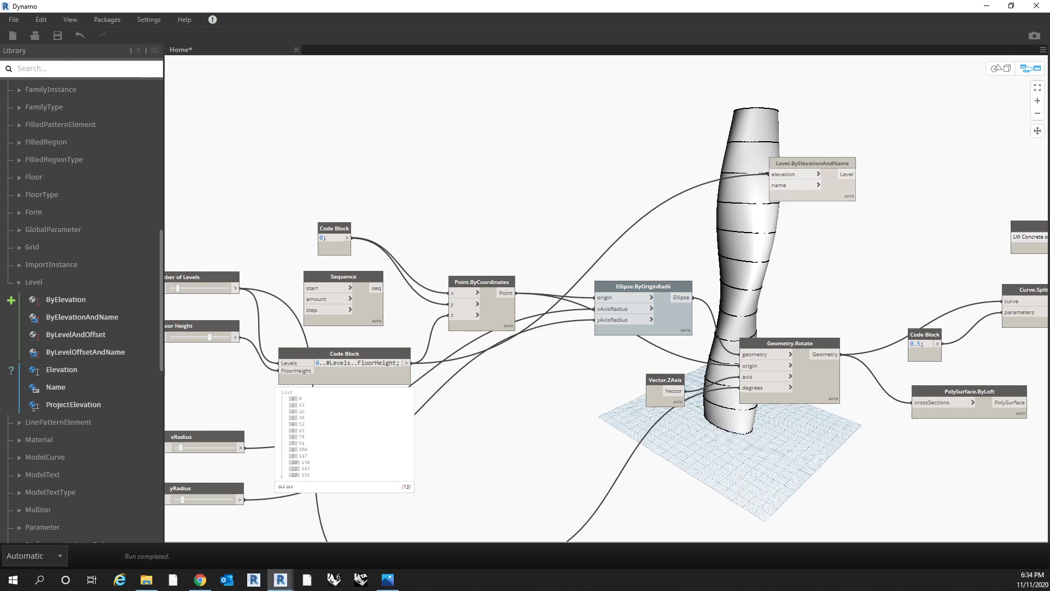
type("string")
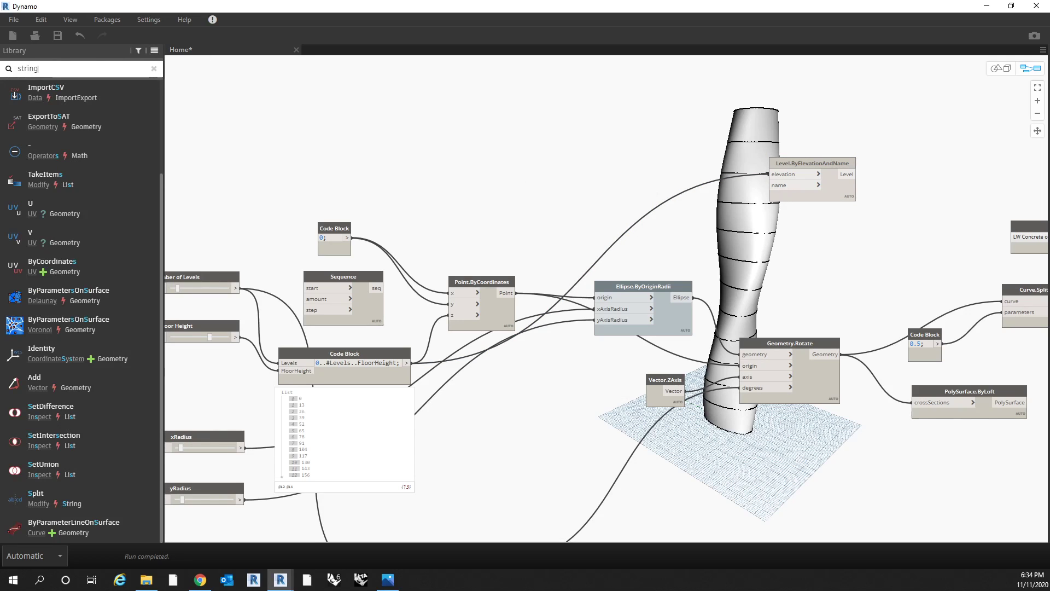
left_click(117, 97)
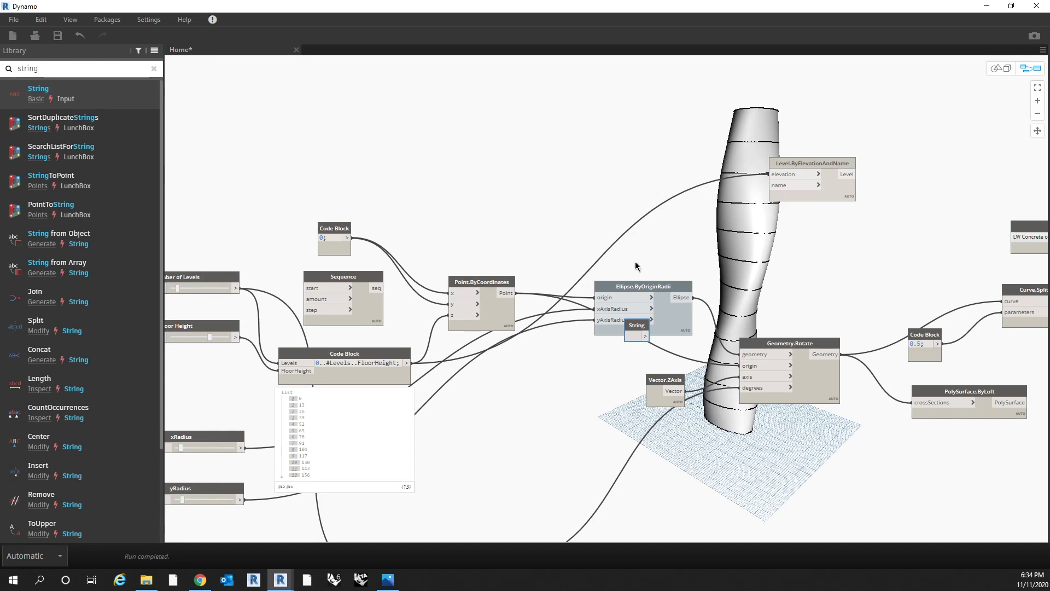
left_click_drag(633, 325, 628, 245)
left_click_drag(627, 198, 625, 179)
Step: Enter Lvl in the String node and connect it to the name input of Level.ByElevationAndName
left_click(622, 189)
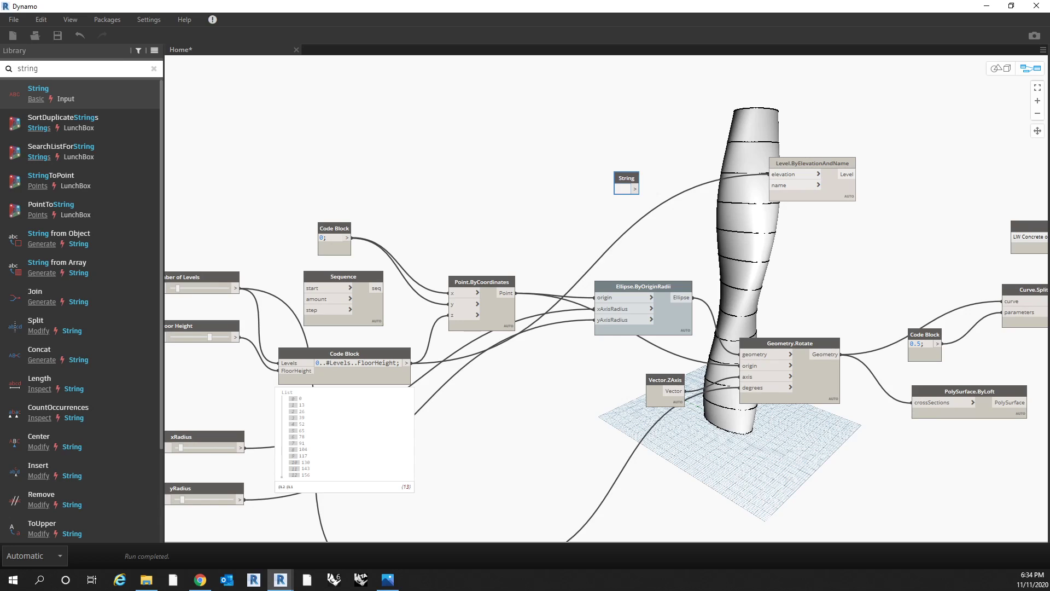
left_click_drag(635, 188, 788, 186)
middle_click_drag(862, 199, 729, 202)
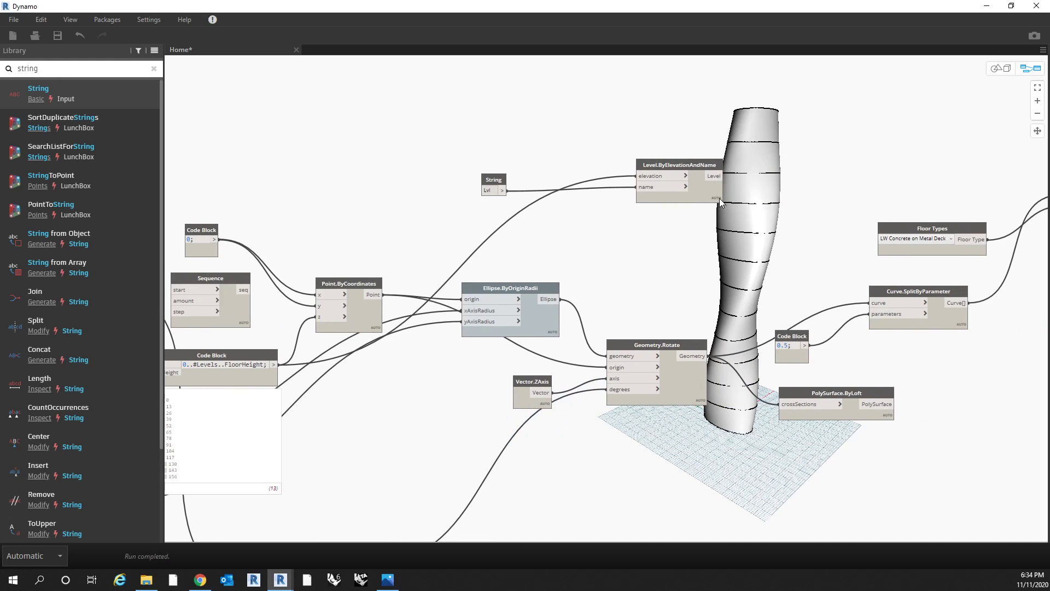
Step: Pin open the output preview of Level.ByElevationAndName and read the generated level names and elevations
left_click(720, 198)
scroll(762, 269, "up", 2)
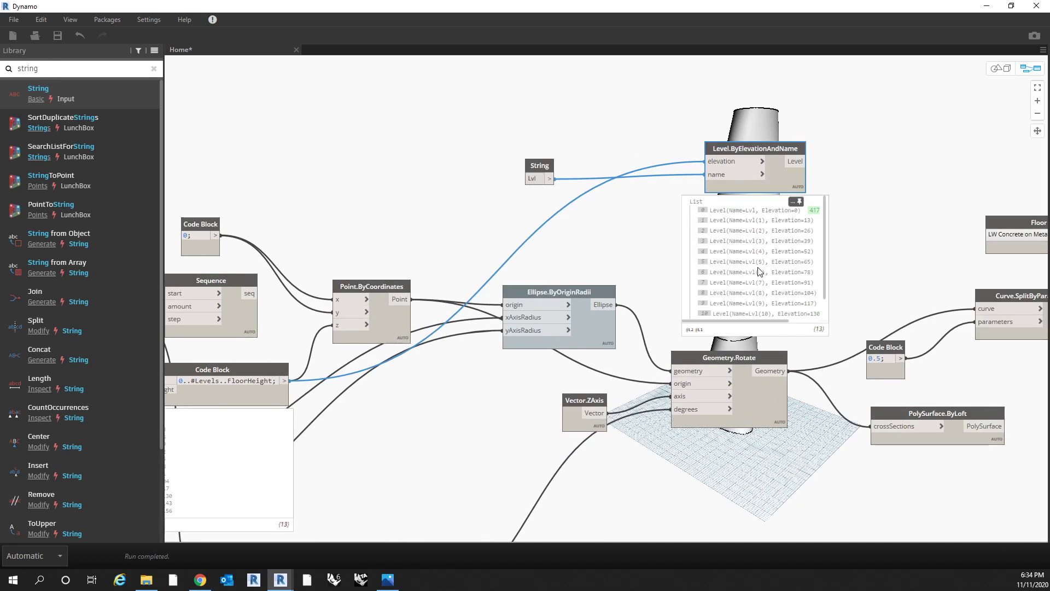
middle_click_drag(762, 269, 651, 271)
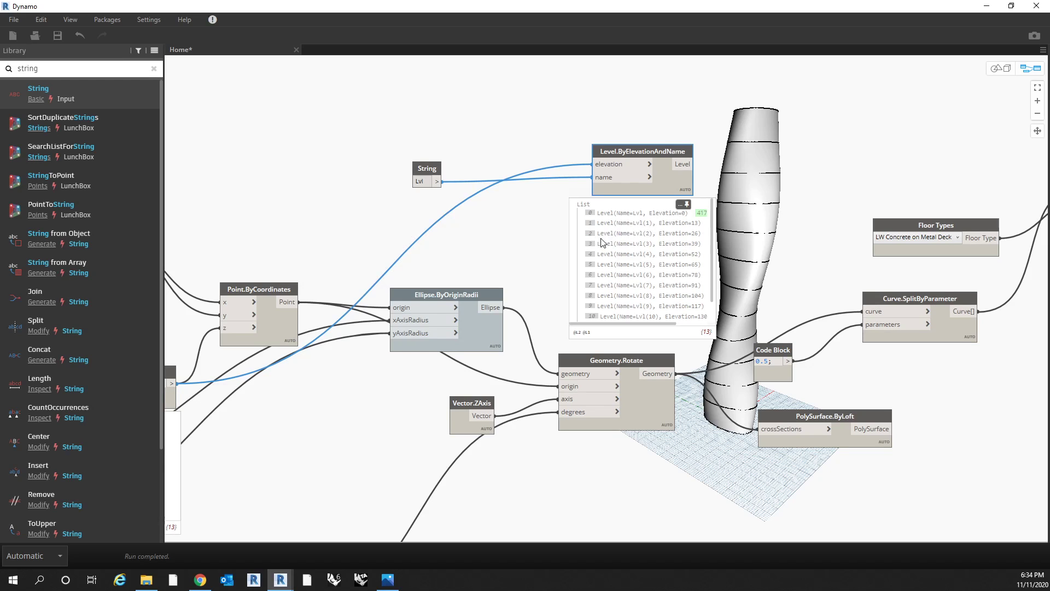
Step: Change the String node's text to Lvl (1) and check the names in the level node's output list
key("Tab")
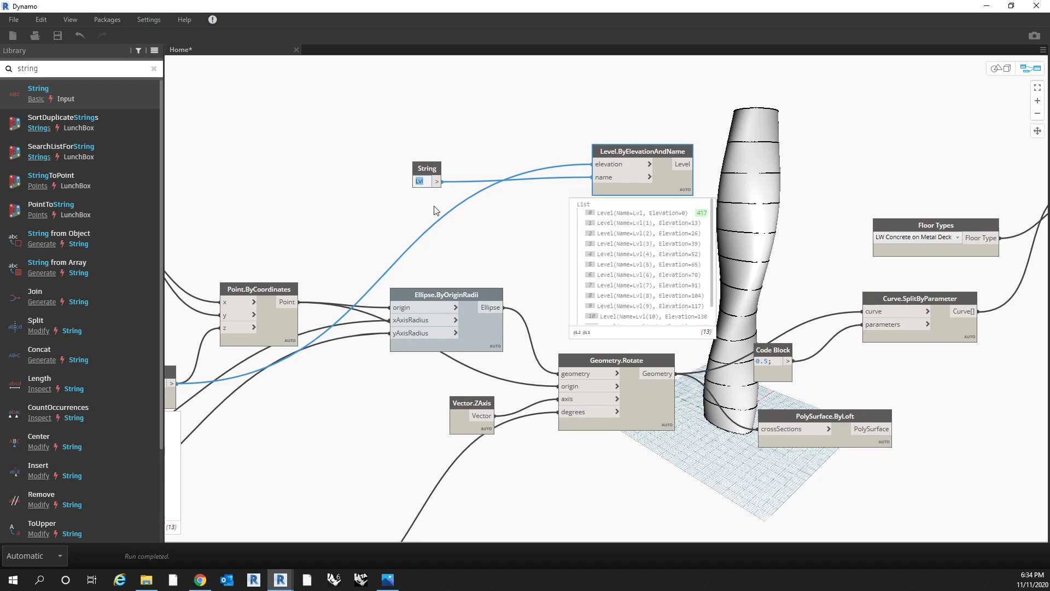
left_click(419, 181)
type("1")
left_click(461, 234)
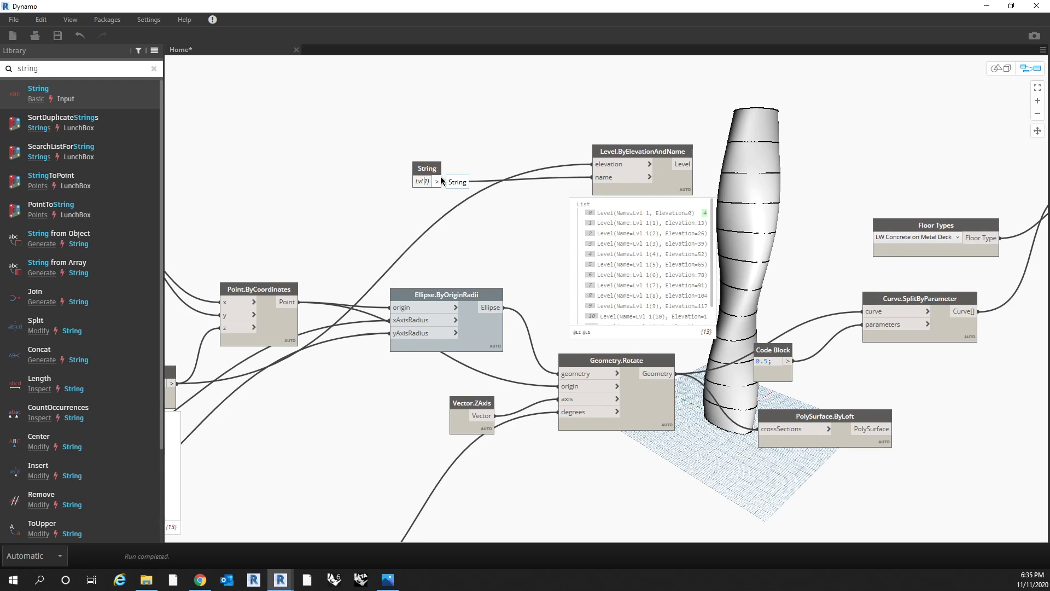
left_click(457, 138)
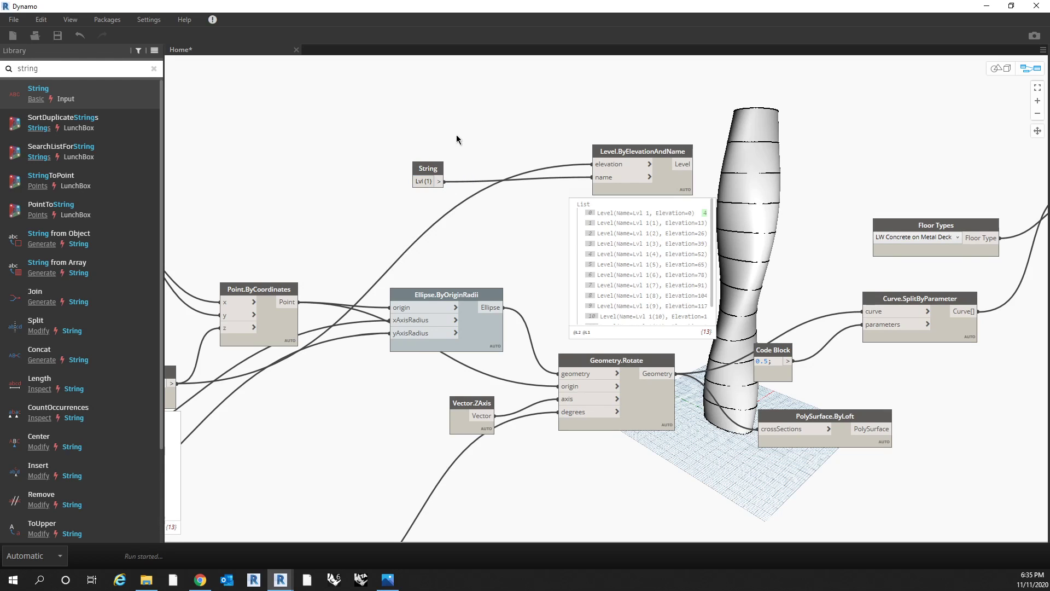
scroll(648, 232, "down", 1)
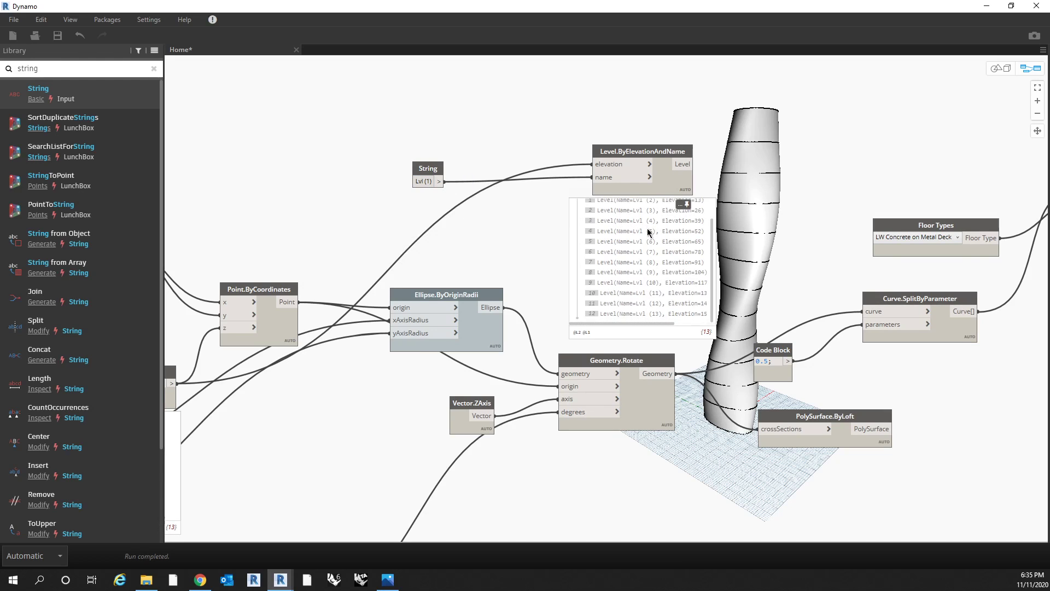
Step: Switch to Revit, widen the Project Browser and inspect the generated level heads in the 3D view
left_click_drag(605, 5, 959, 212)
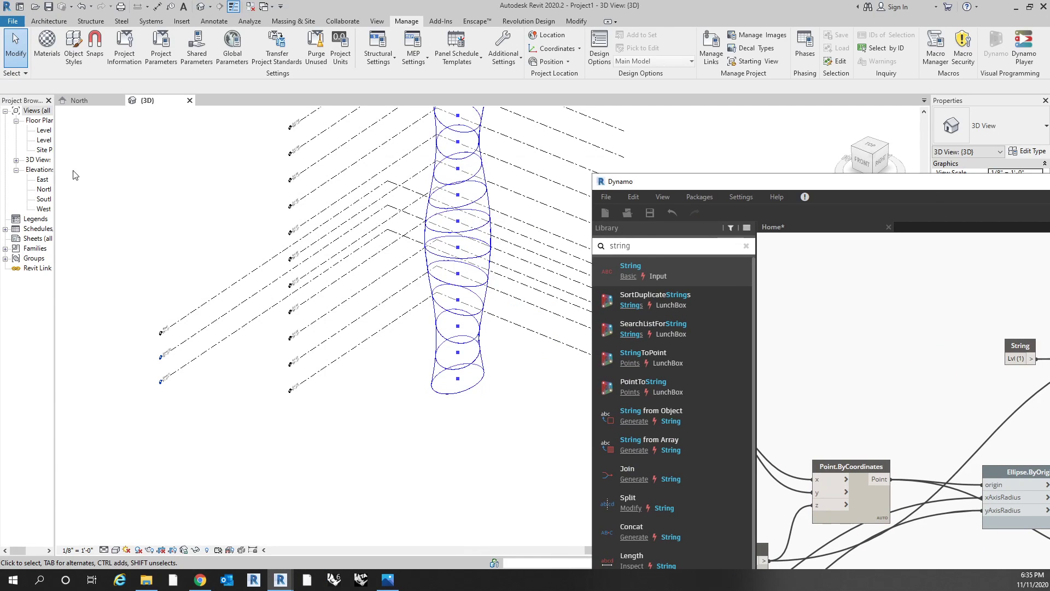
left_click_drag(54, 175, 100, 180)
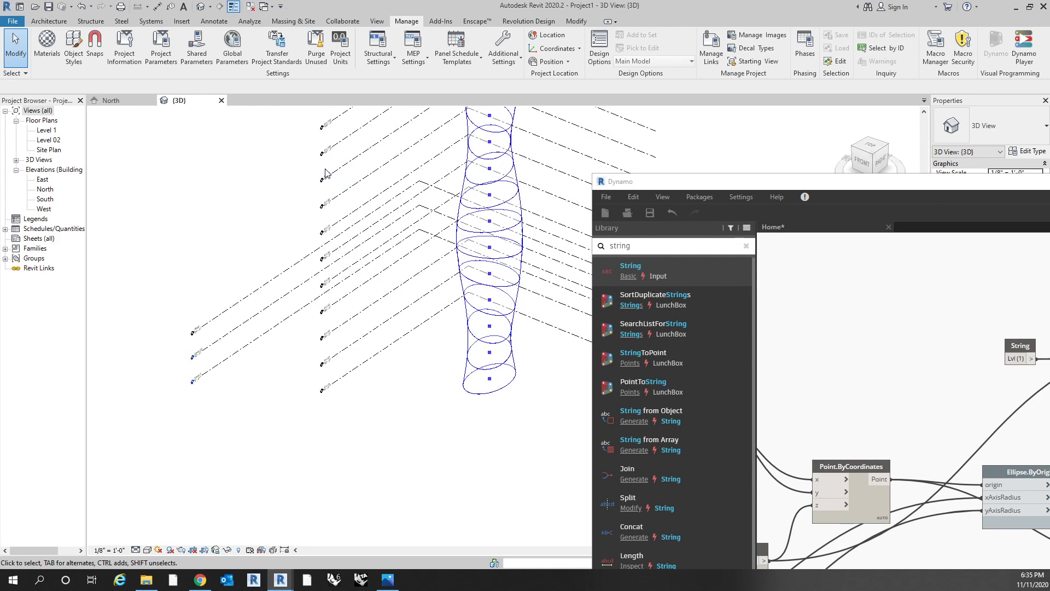
scroll(310, 229, "up", 6)
scroll(268, 365, "down", 3)
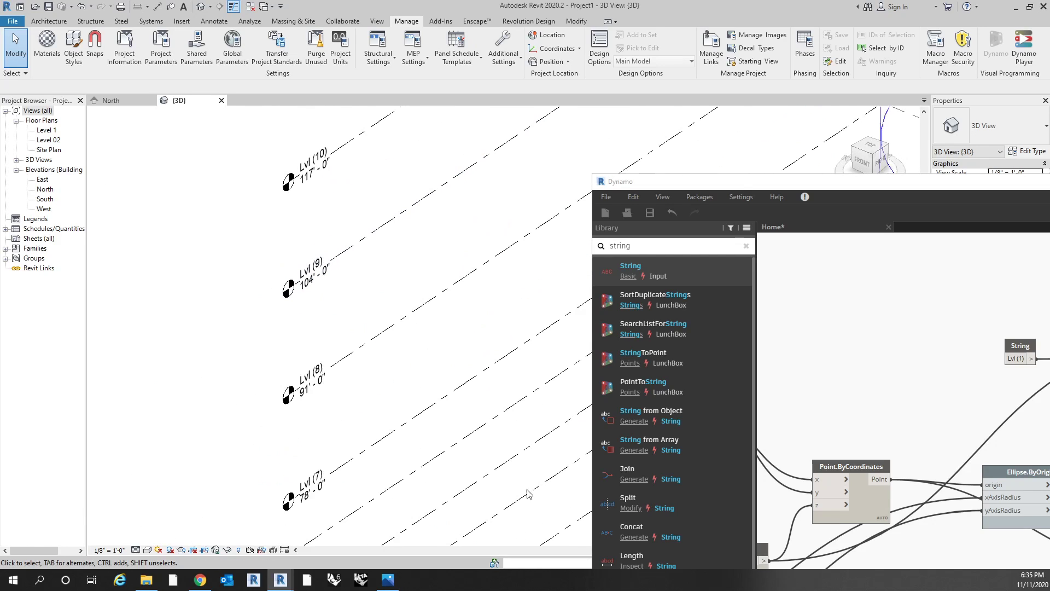
Step: Switch back to Dynamo and move the String node farther away from the Level.ByElevationAndName node
double_click(905, 186)
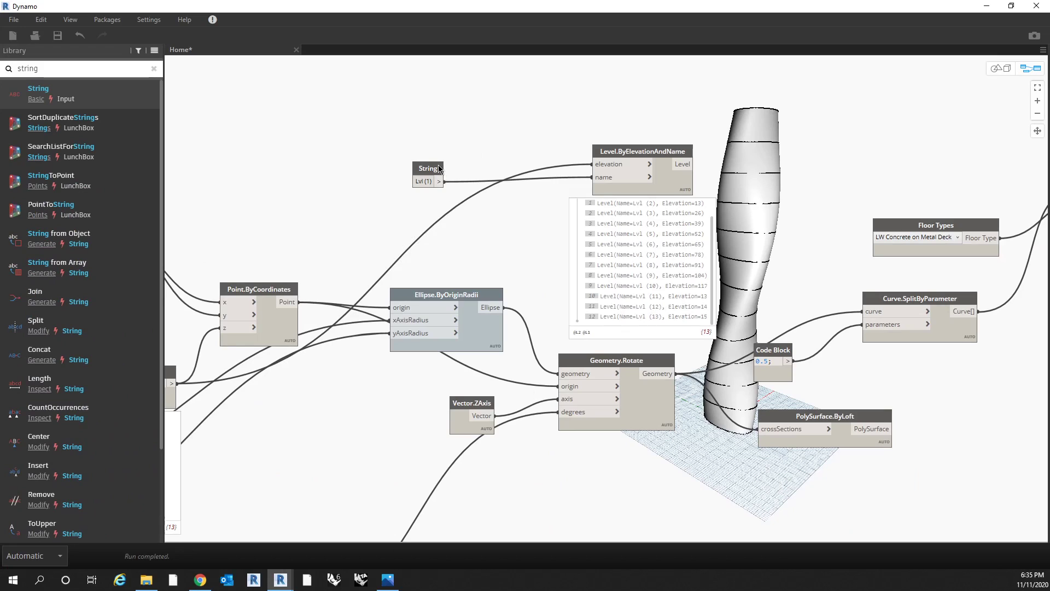
left_click_drag(439, 169, 440, 163)
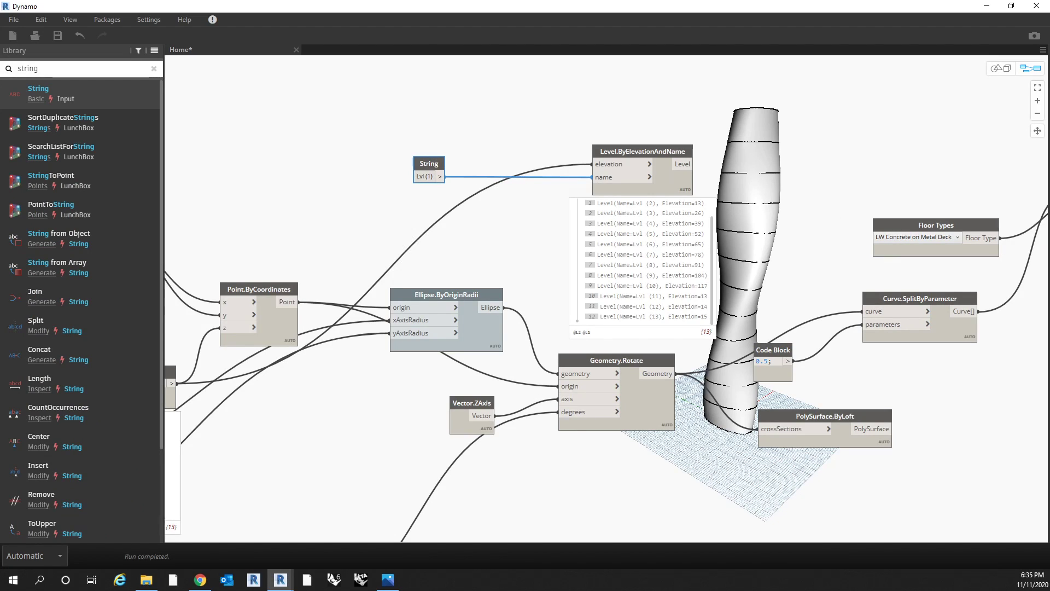
key("alt+Tab")
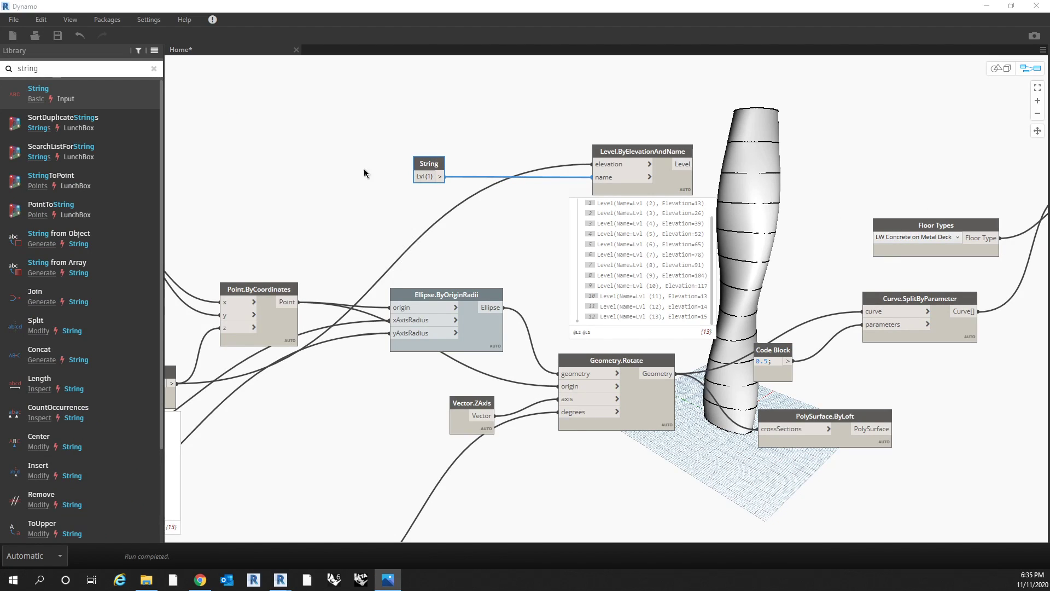
left_click_drag(425, 167, 369, 163)
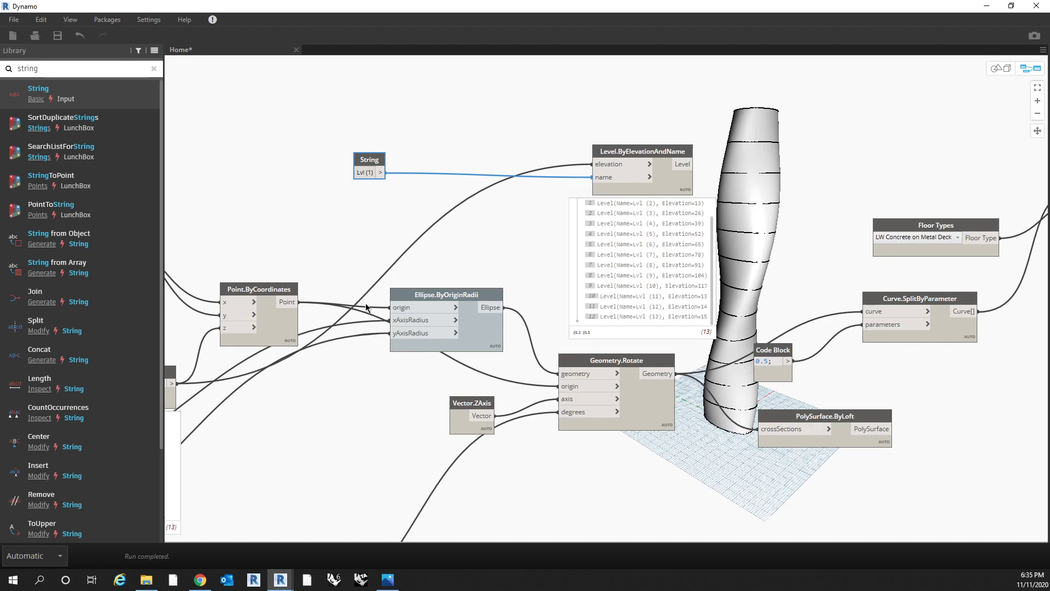
middle_click_drag(487, 213, 566, 218)
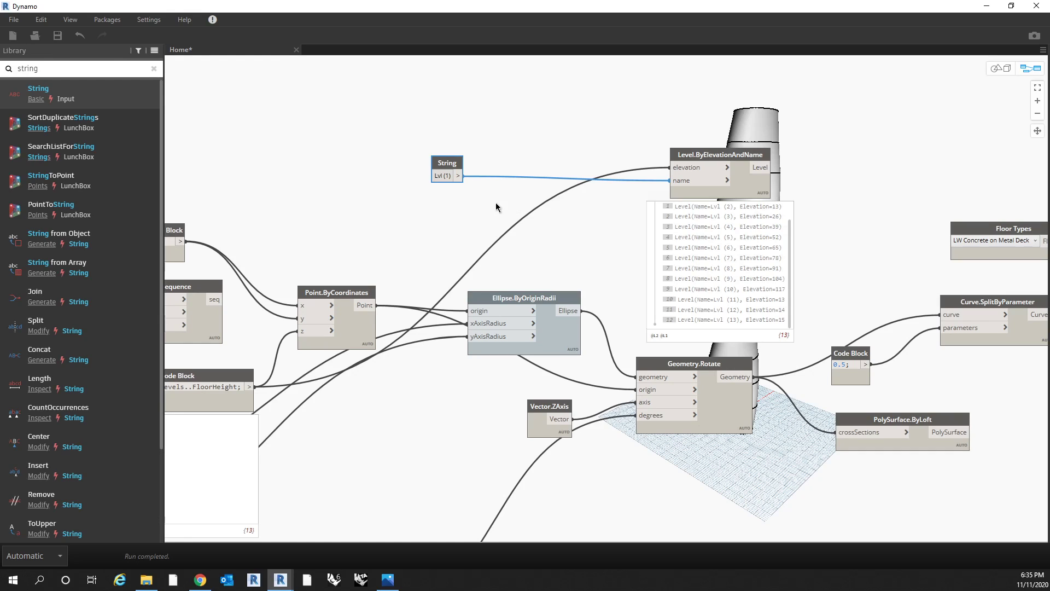
Step: Disconnect the String node from the name input of Level.ByElevationAndName and shorten its text to Lvl
left_click_drag(671, 180, 623, 178)
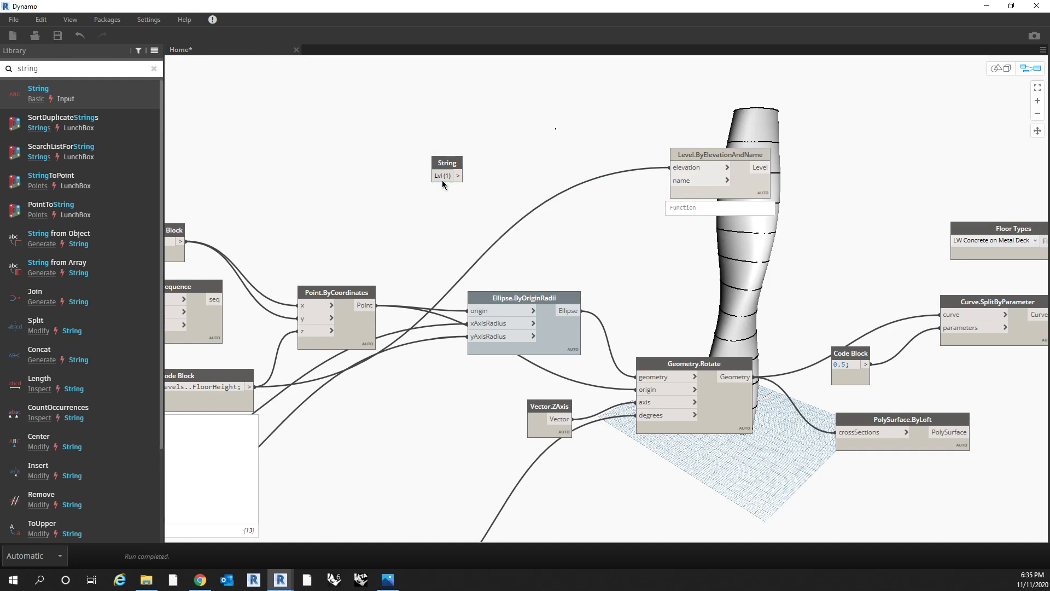
left_click_drag(452, 162, 442, 145)
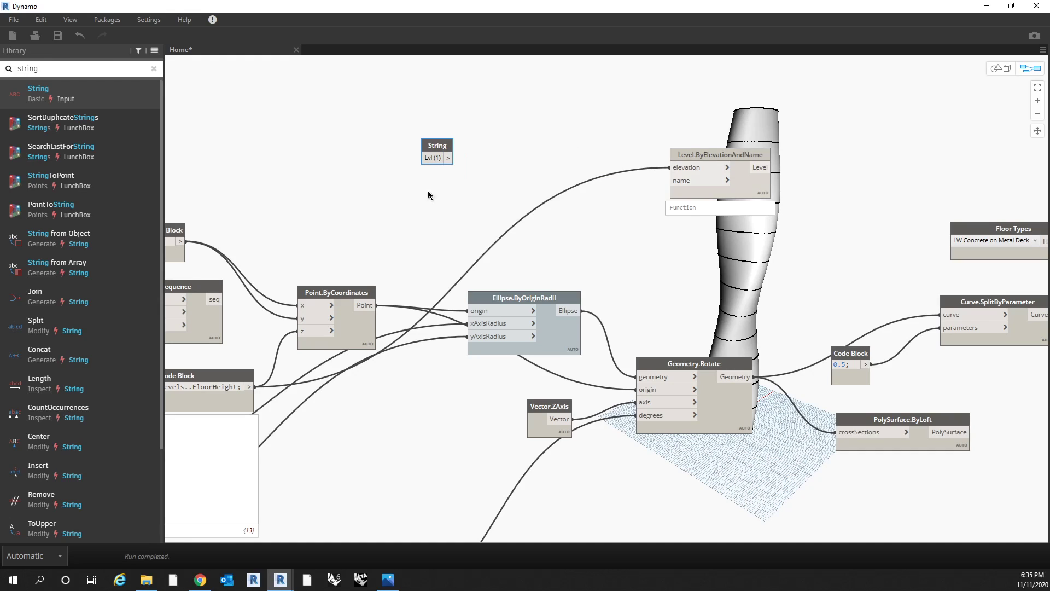
triple_click(443, 159)
key("BackSpace")
left_click(420, 209)
Step: Add a Code Block with the range 1..13 near the String node and check its output list
double_click(410, 207)
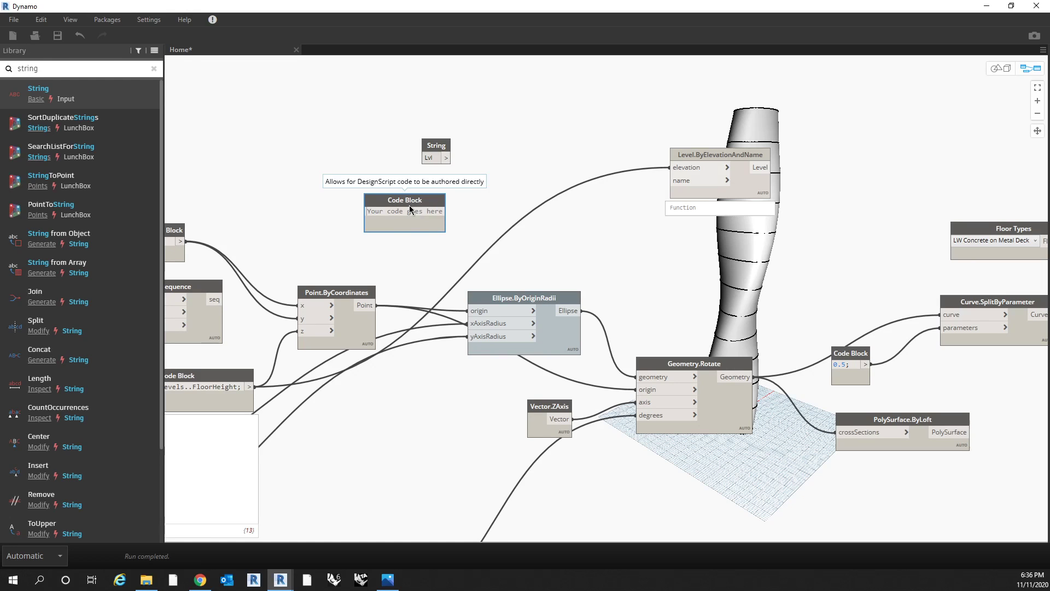
scroll(675, 226, "down", 5)
scroll(359, 202, "up", 5)
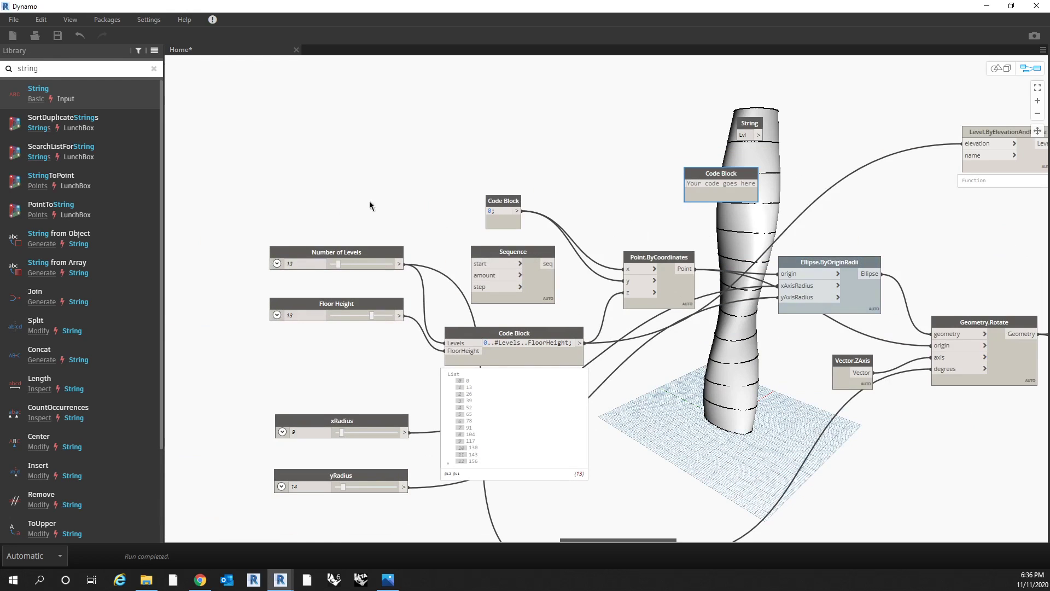
middle_click_drag(343, 234, 294, 272)
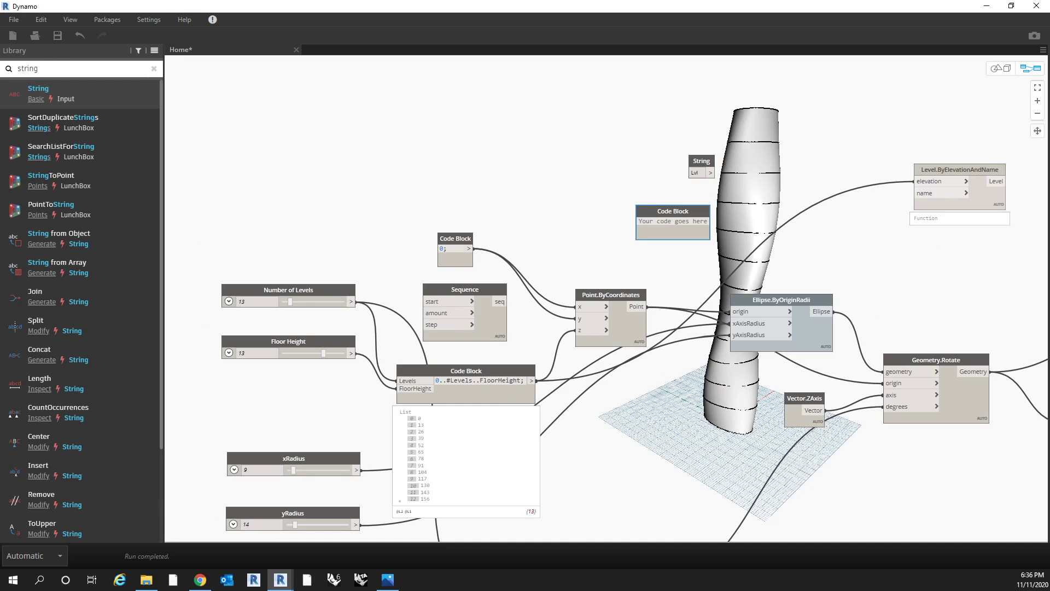
type("1")
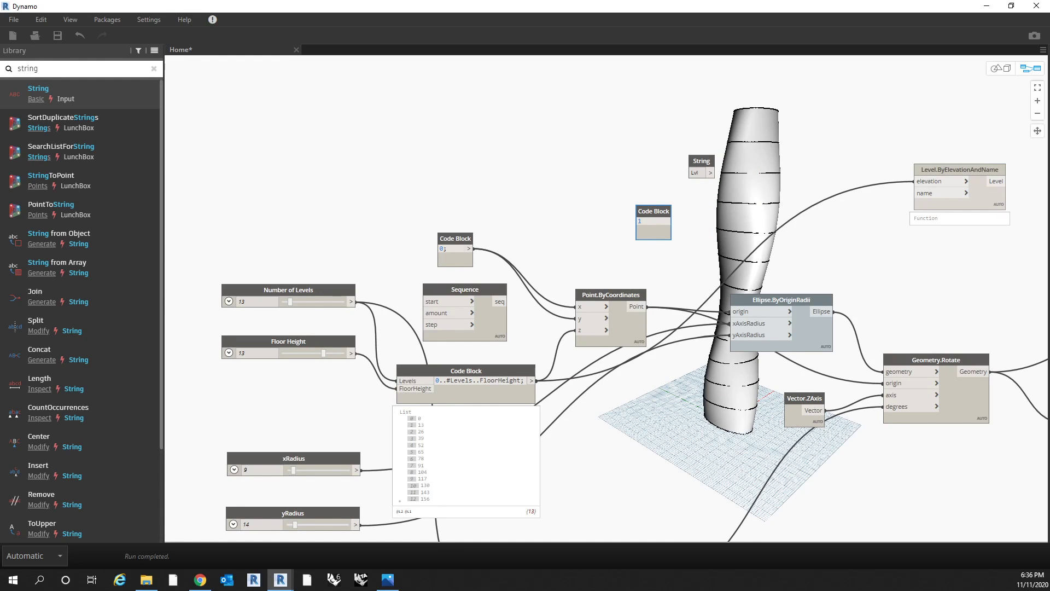
type("..13")
left_click(655, 165)
left_click_drag(662, 219, 645, 181)
scroll(647, 203, "up", 2)
mouse_move(649, 206)
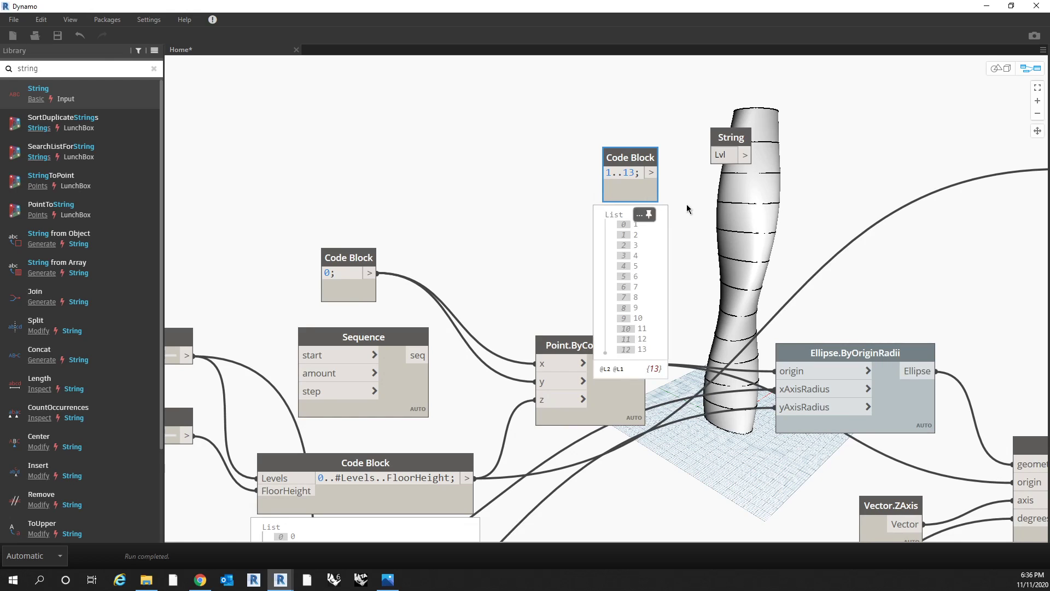
Step: Try explicit step values of 1 and 3 in the range, as 1..13..1 and 1..13..3
scroll(656, 187, "down", 3)
scroll(696, 250, "up", 2)
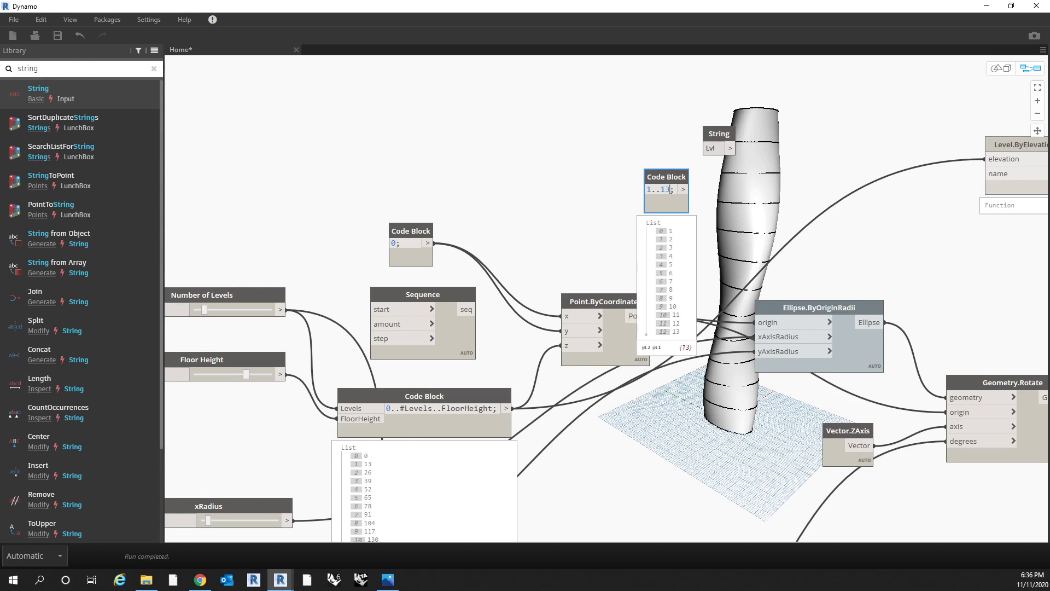
type("..1")
left_click(656, 134)
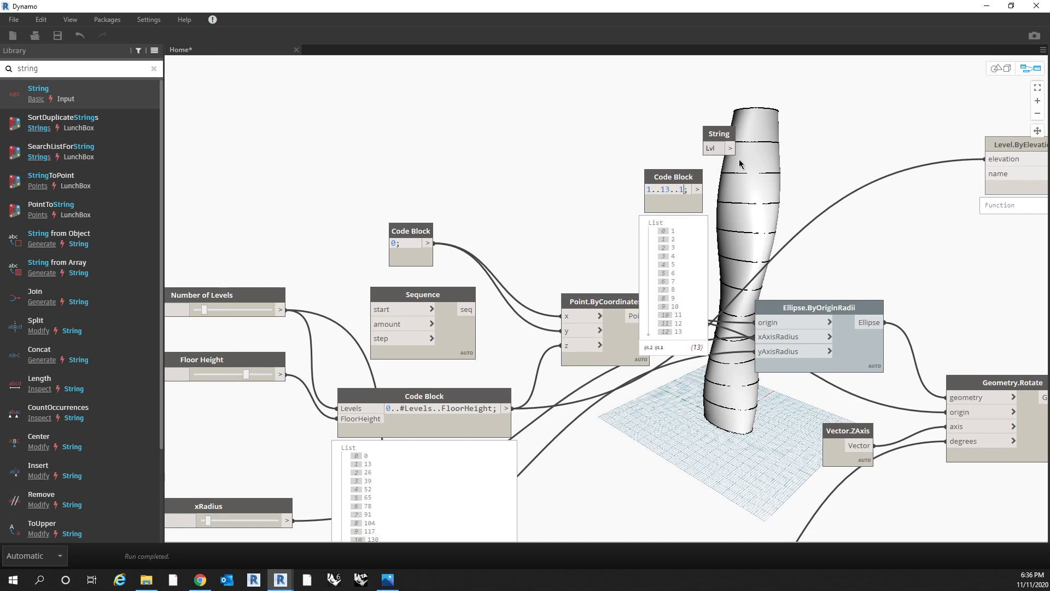
key("BackSpace")
type("3")
left_click(695, 136)
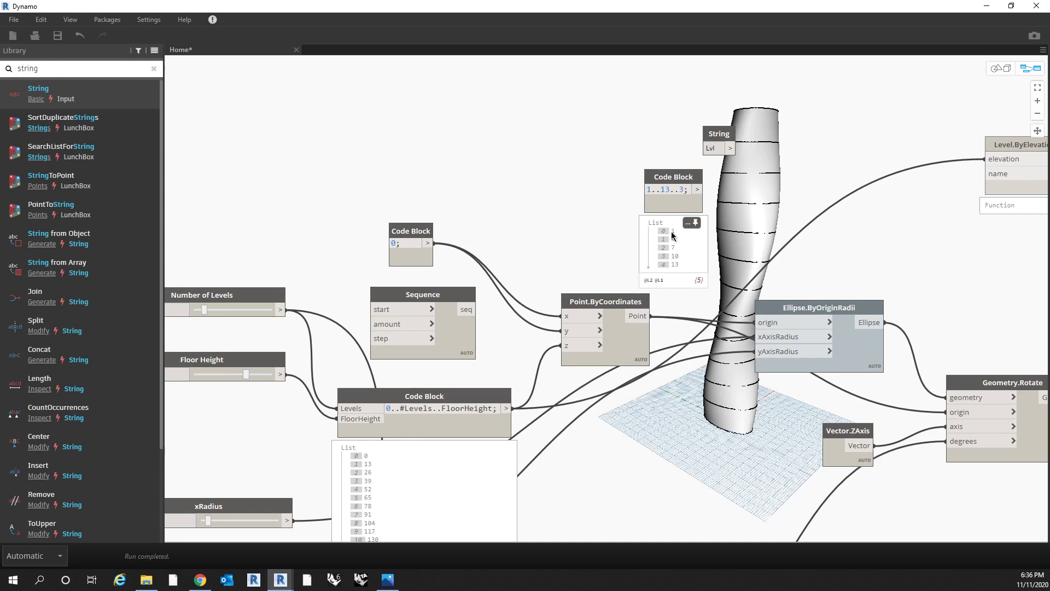
Step: Remove the step value from the Code Block so its range reads 1..13 again
double_click(681, 189)
key("BackSpace")
key("BackSpace")
key("BackSpace")
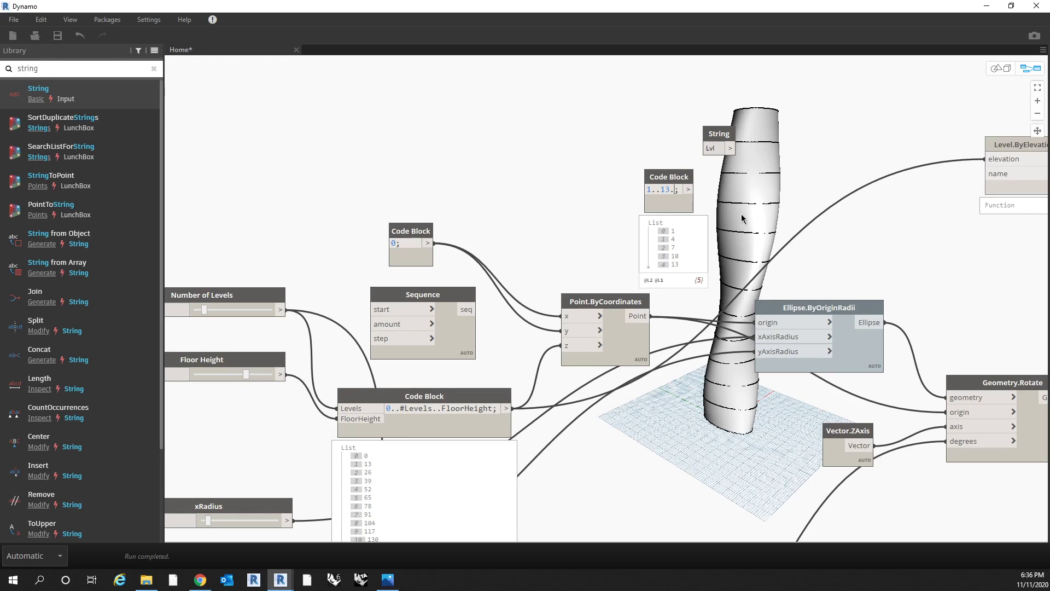
left_click(740, 214)
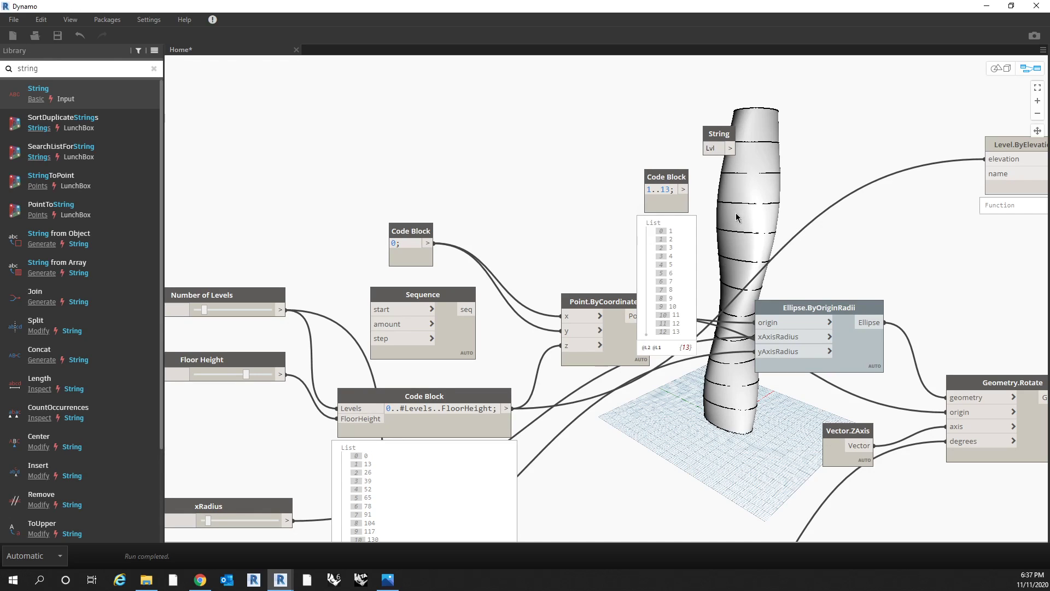
Step: Align the 1..13 Code Block beneath the String node and hide its output list
left_click_drag(660, 184, 709, 189)
middle_click_drag(696, 199, 607, 230)
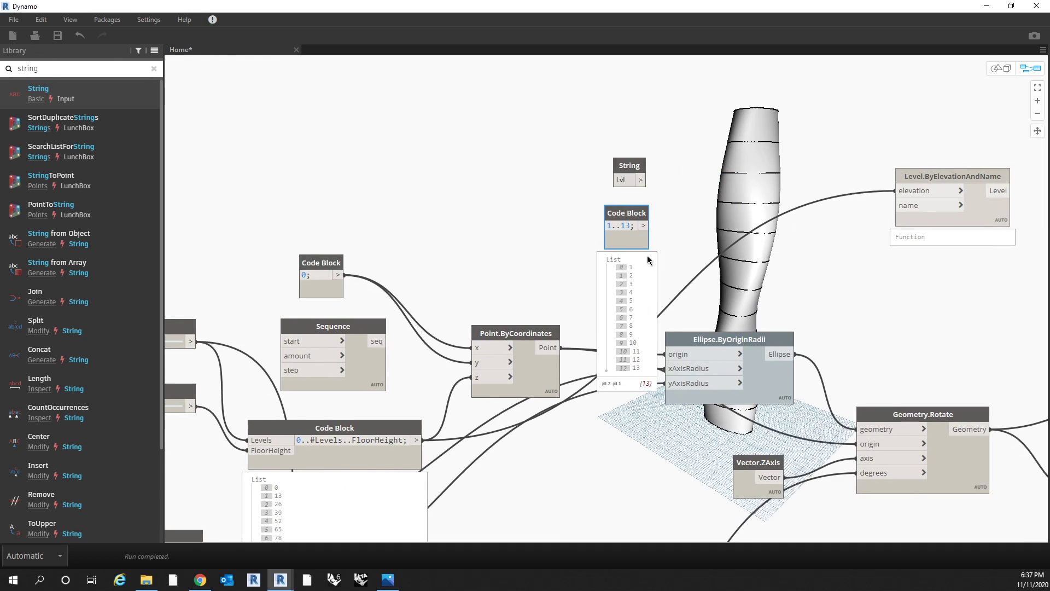
middle_click_drag(716, 239, 653, 271)
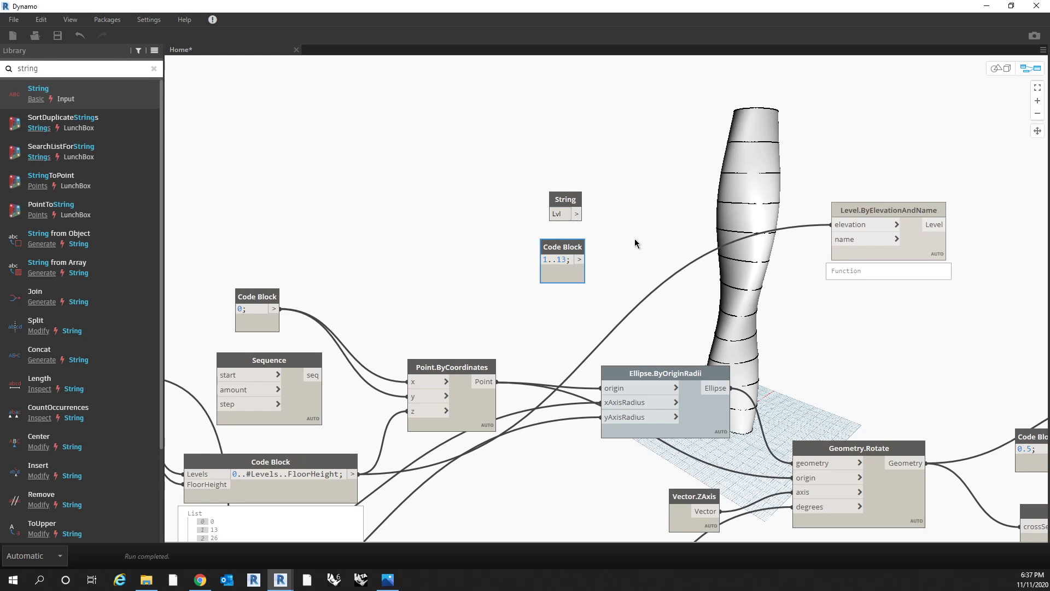
Step: Add a Code Block containing Name+Number between the String node and Level.ByElevationAndName
double_click(660, 238)
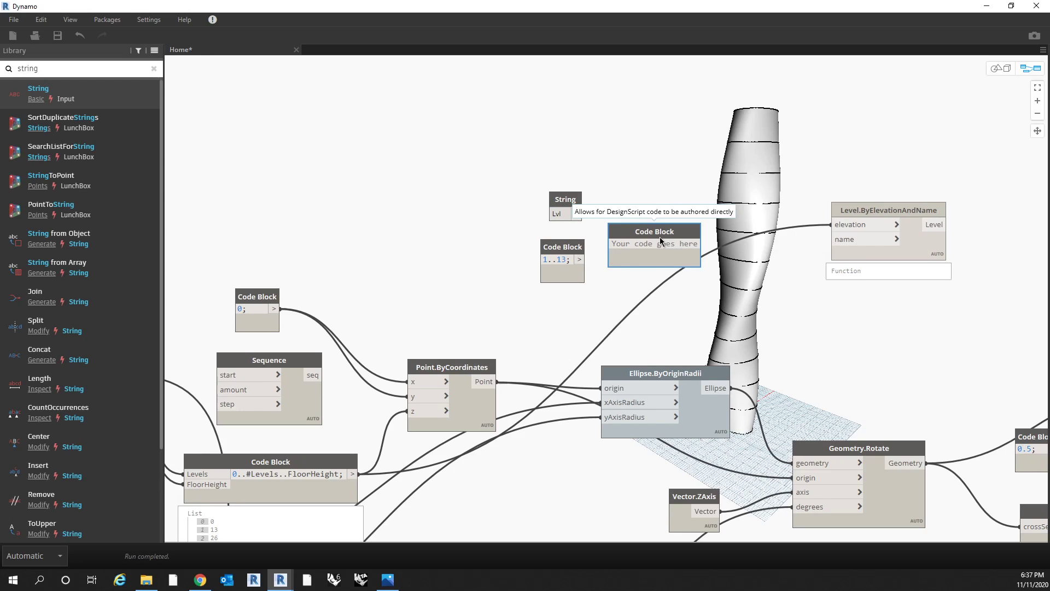
type("Name")
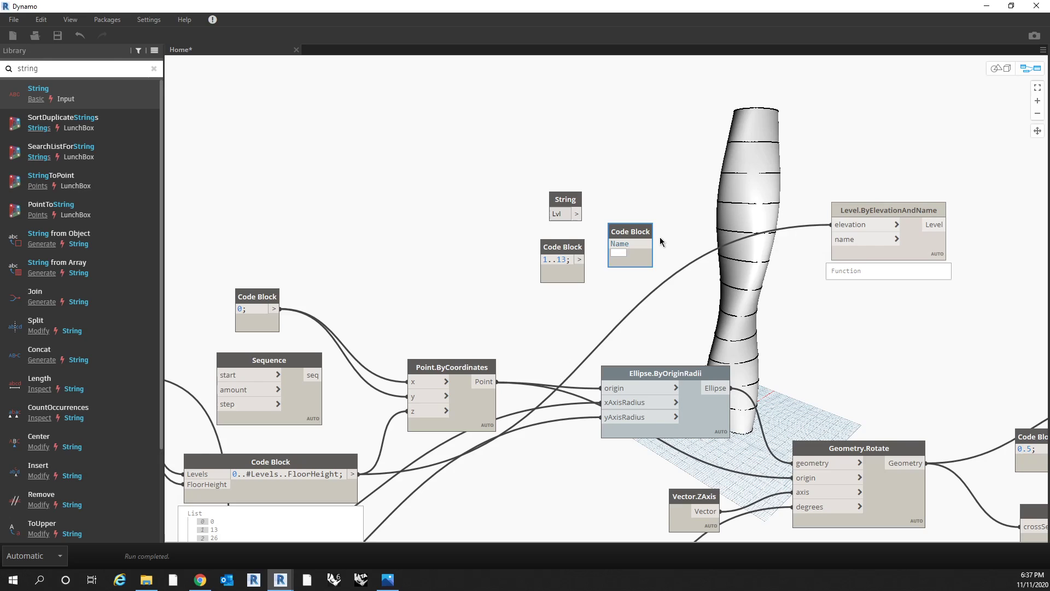
type("+Number")
left_click(672, 190)
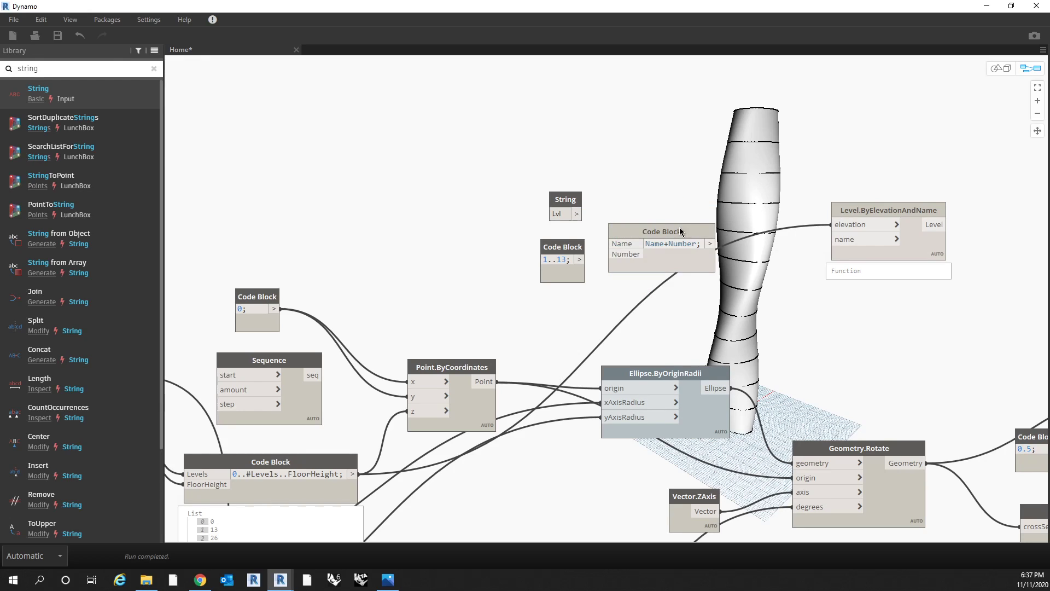
left_click_drag(661, 232, 676, 220)
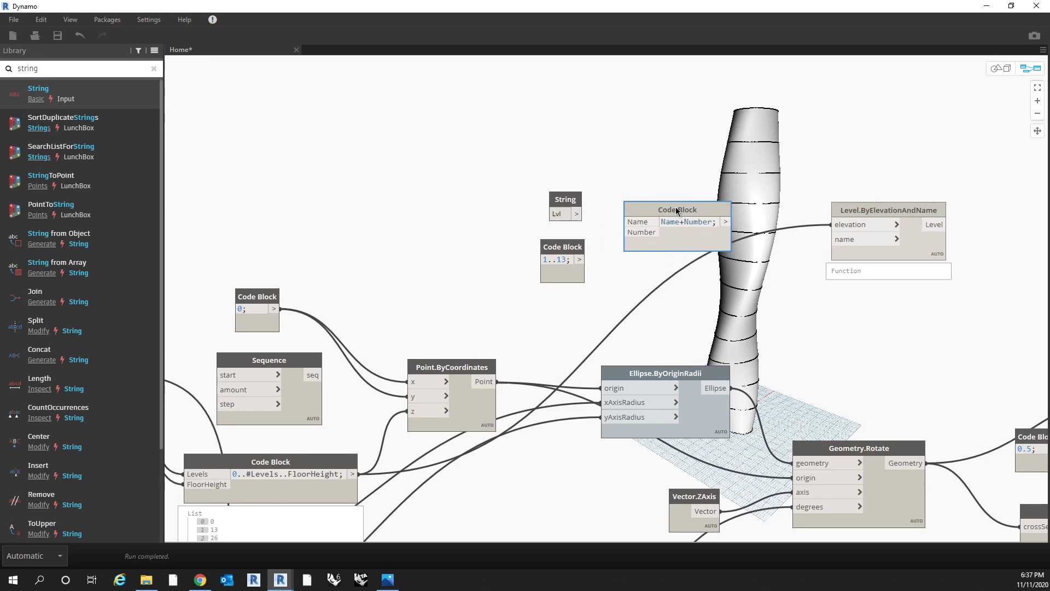
Step: Connect the String node to the Name input and the 1..13 Code Block to the Number input
scroll(640, 194, "up", 2)
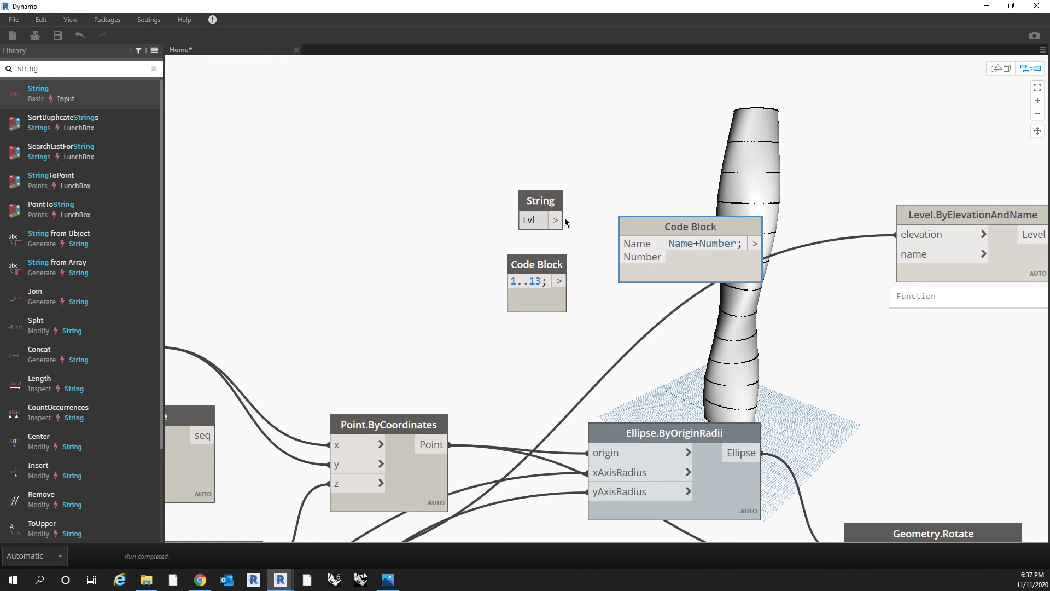
left_click(622, 242)
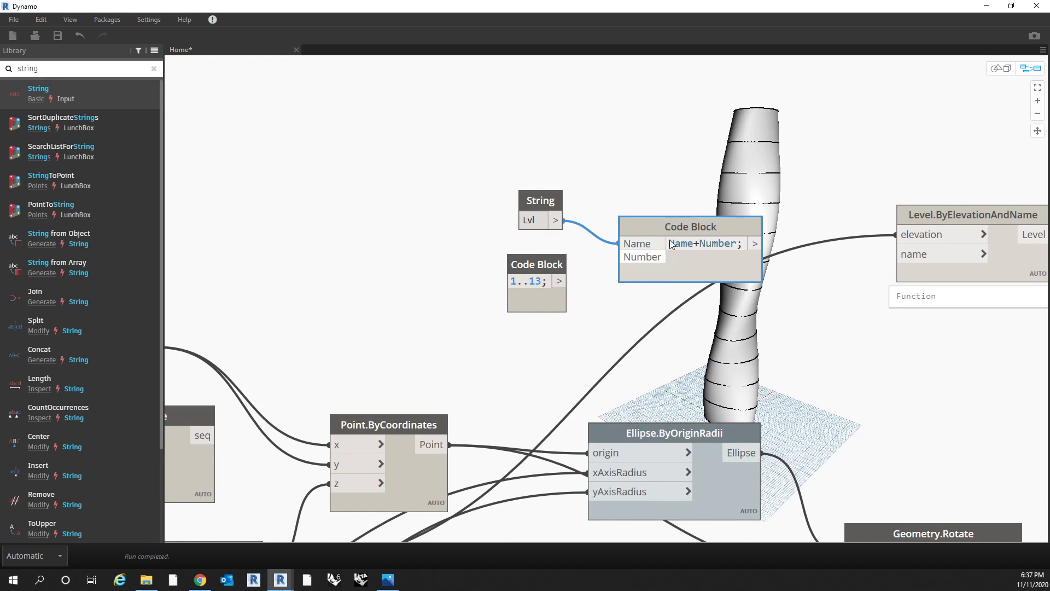
left_click(557, 281)
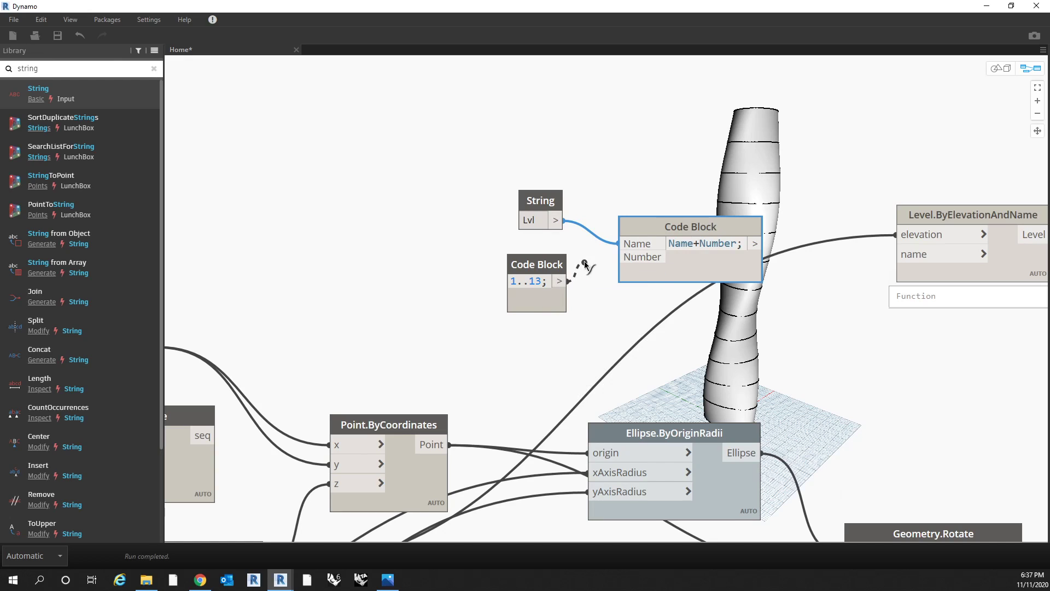
left_click(618, 258)
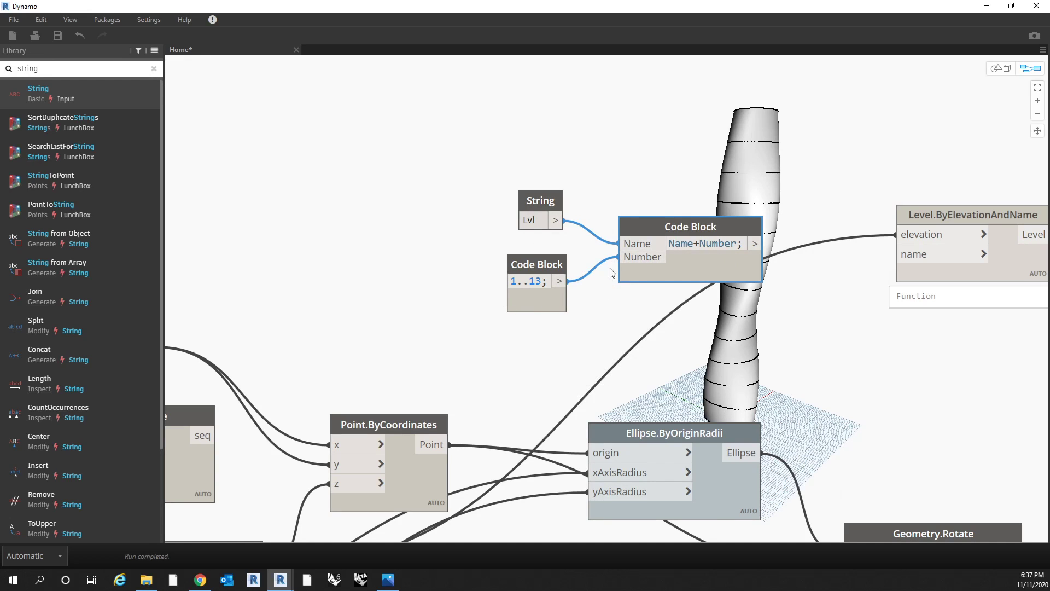
Step: Show the output list of the Name+Number Code Block and move the node slightly upward
middle_click_drag(618, 263, 563, 251)
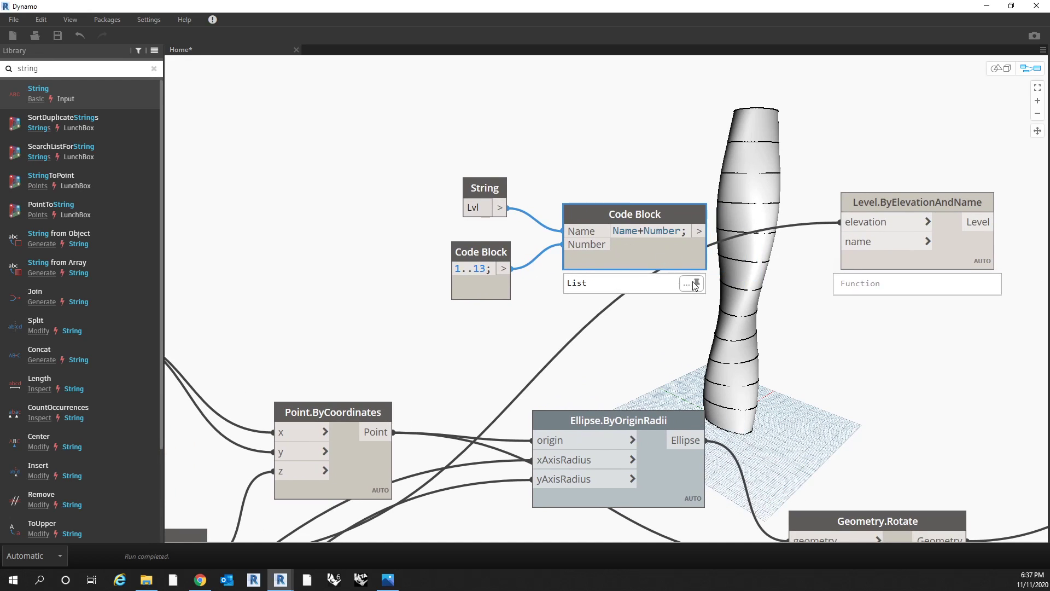
mouse_move(693, 281)
left_click_drag(675, 220, 677, 190)
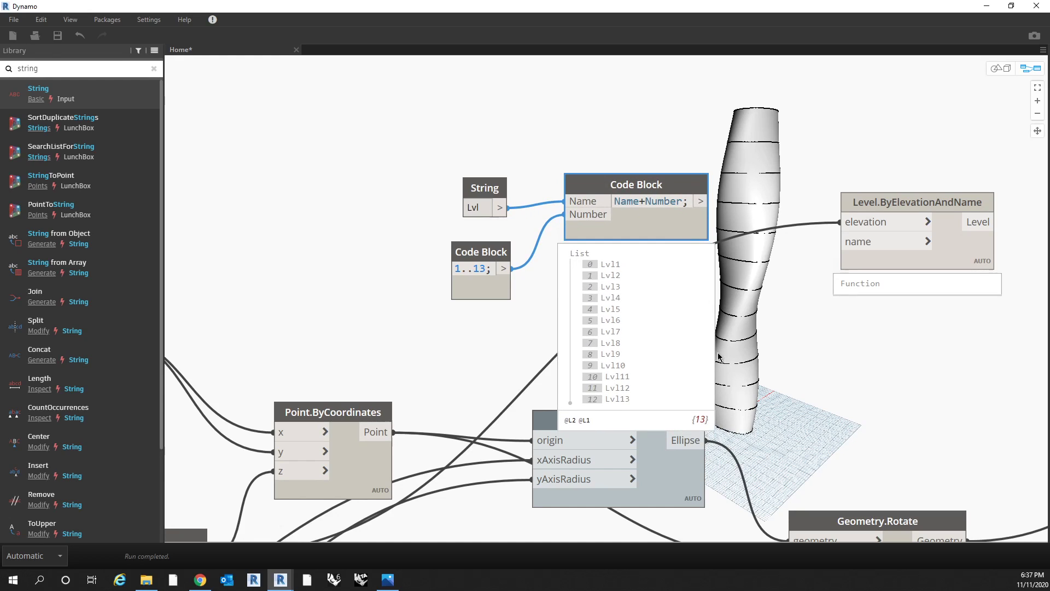
Step: Add a trailing space after Lvl in the String node to separate the name from the number
double_click(473, 207)
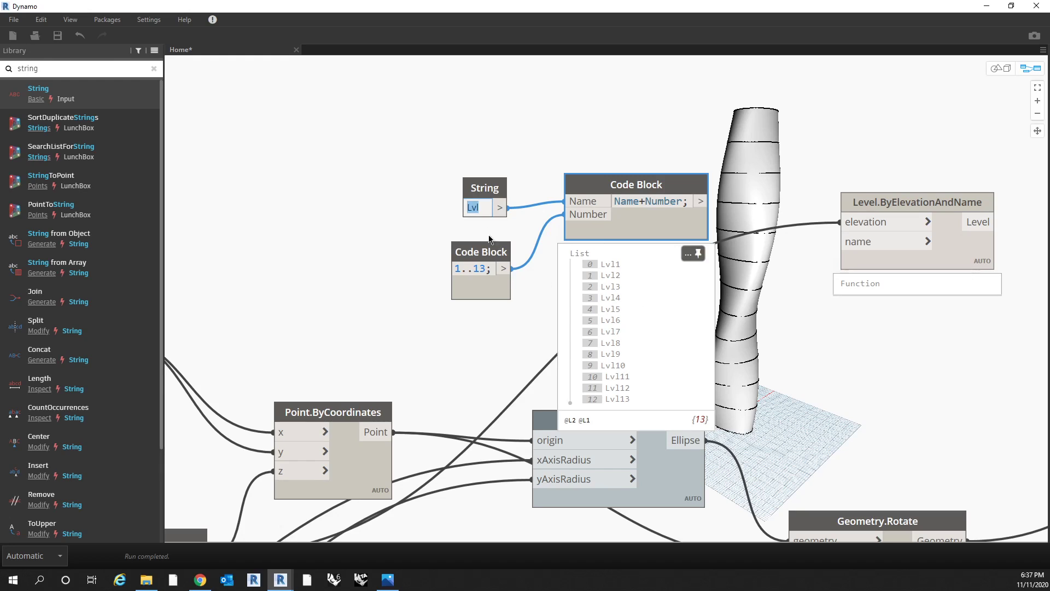
left_click(482, 207)
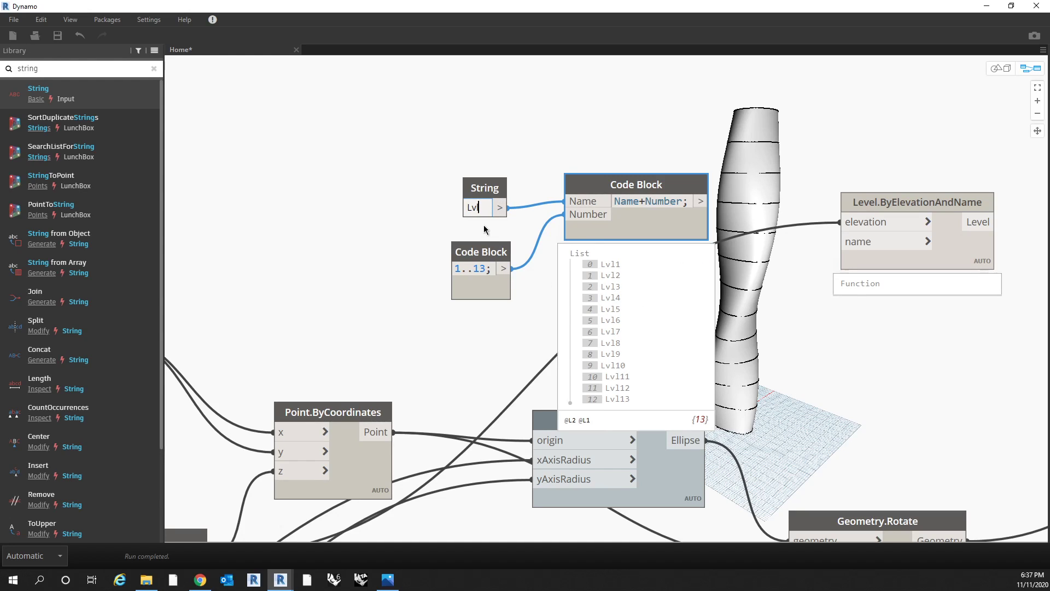
left_click(411, 225)
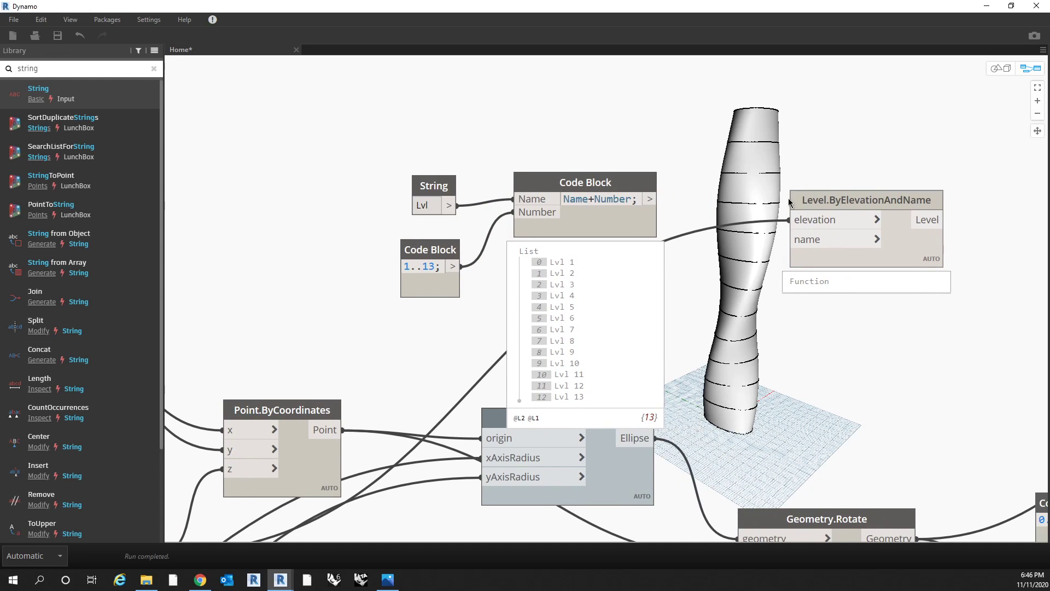
Step: Connect the Name+Number Code Block to the name input of Level.ByElevationAndName and review the resulting level list
middle_click_drag(697, 209, 643, 196)
left_click_drag(597, 180, 755, 221)
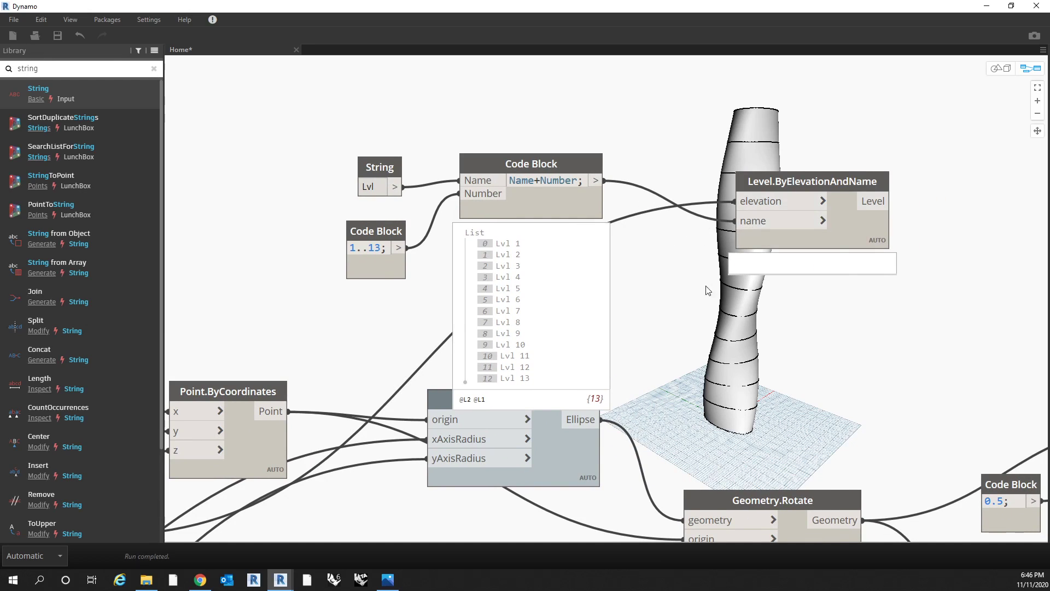
middle_click_drag(710, 297, 689, 291)
middle_click_drag(759, 163, 693, 112)
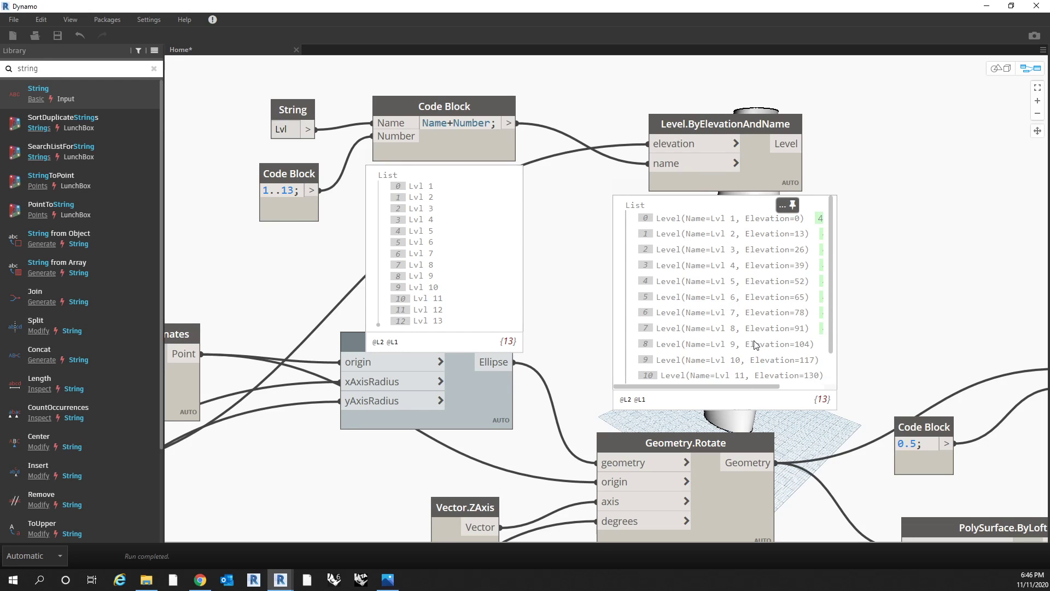
scroll(757, 330, "down", 2)
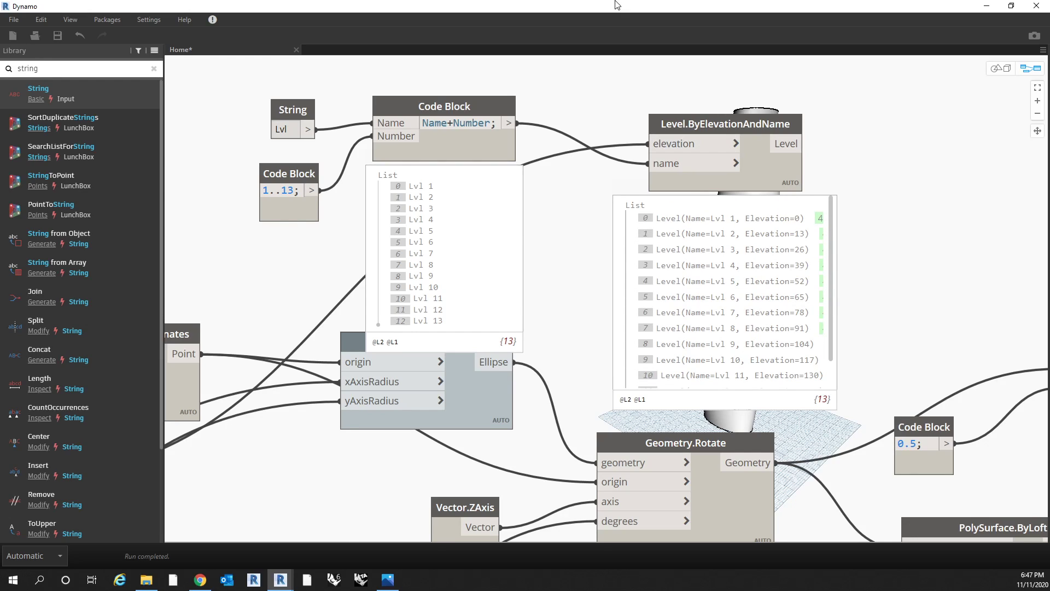
Step: Switch to Revit and delete the three original levels with their Level 1, Level 02 and Site Plan views from the 3D view
left_click_drag(656, 6, 1049, 4)
left_click(561, 294)
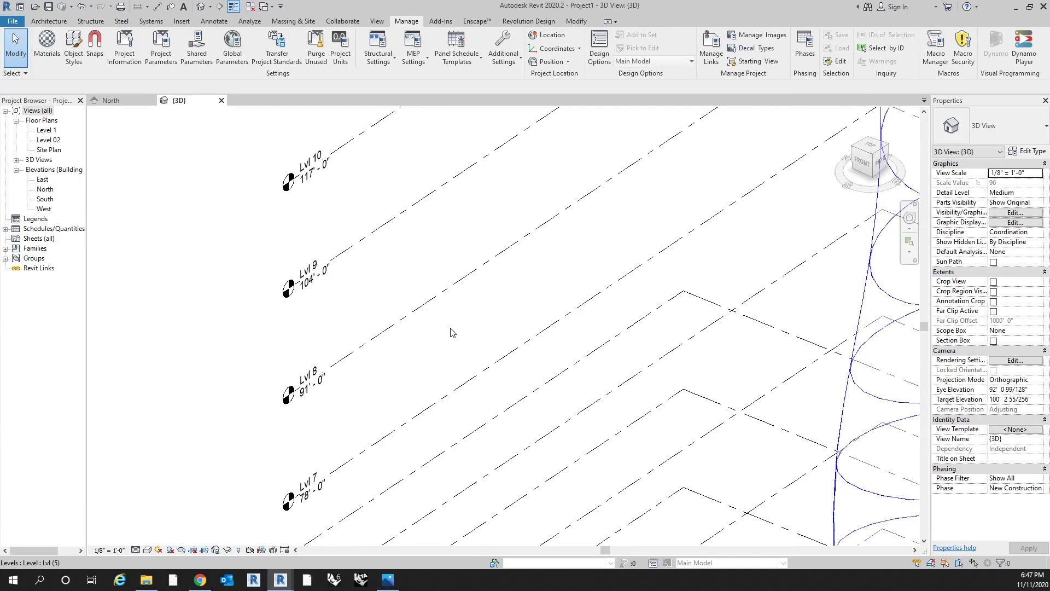
scroll(450, 326, "down", 3)
scroll(375, 361, "down", 2)
middle_click_drag(375, 361, 370, 506)
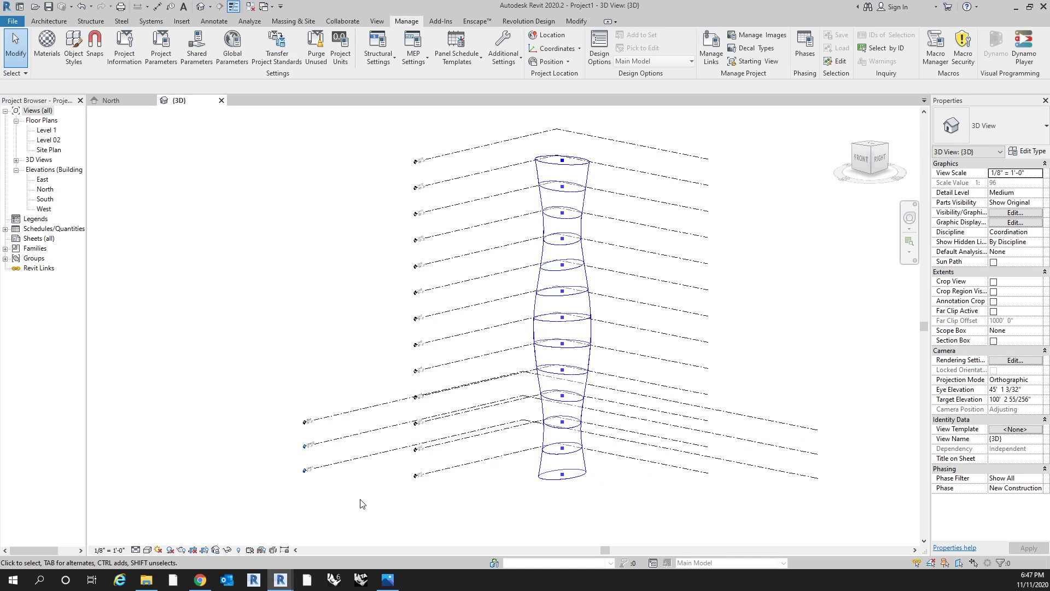
left_click_drag(360, 501, 320, 363)
key("Delete")
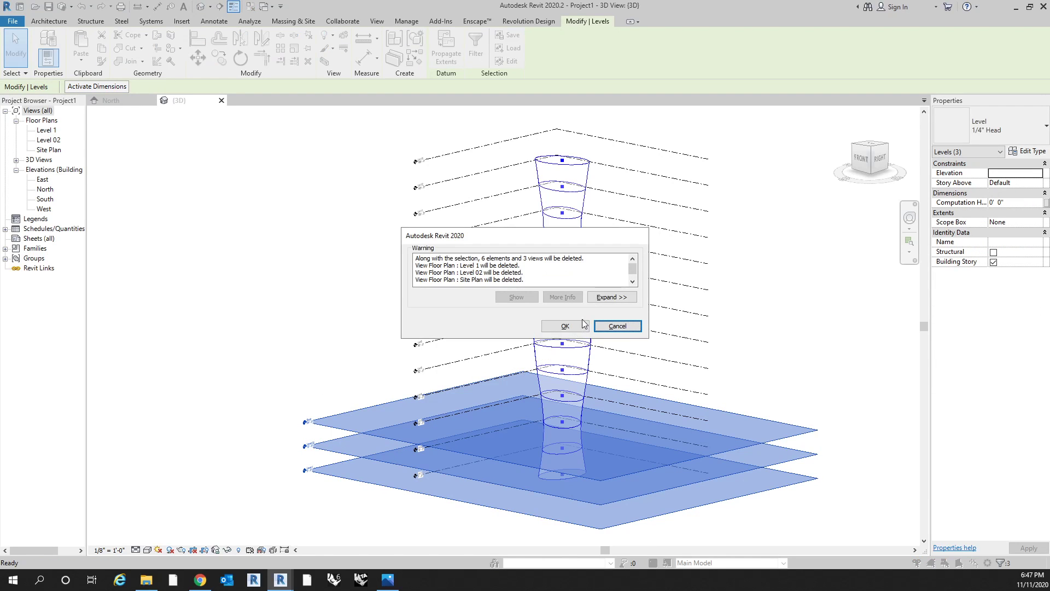
left_click(565, 326)
middle_click_drag(359, 328, 665, 447, "shift")
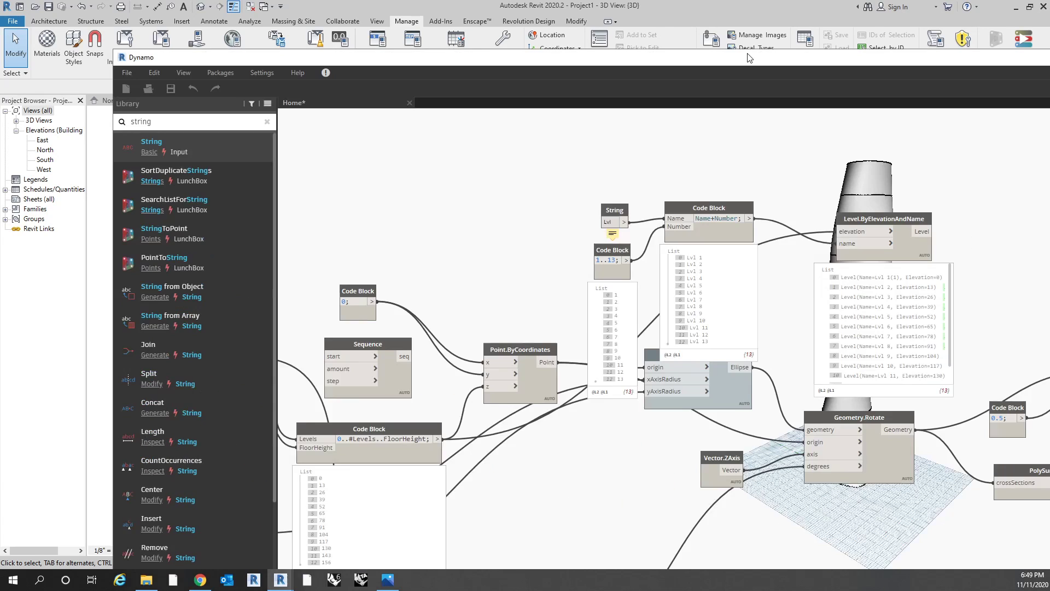
Step: Return to Dynamo and change the 1..13 Code Block to 1..Levels, using Levels as its input variable
double_click(749, 57)
middle_click_drag(471, 222, 529, 218)
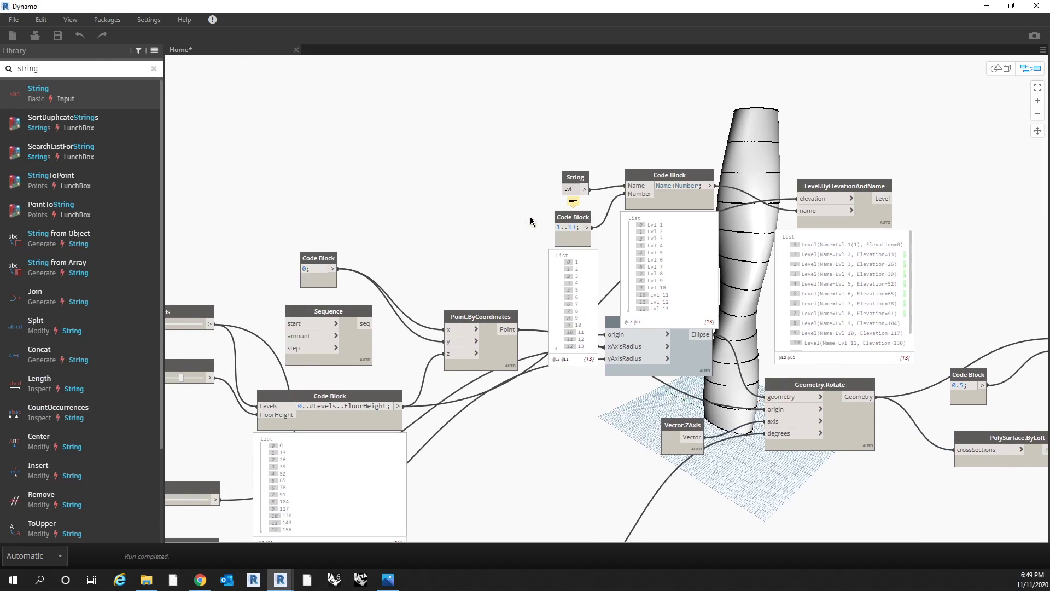
left_click_drag(574, 220, 537, 222)
middle_click_drag(450, 177, 475, 200)
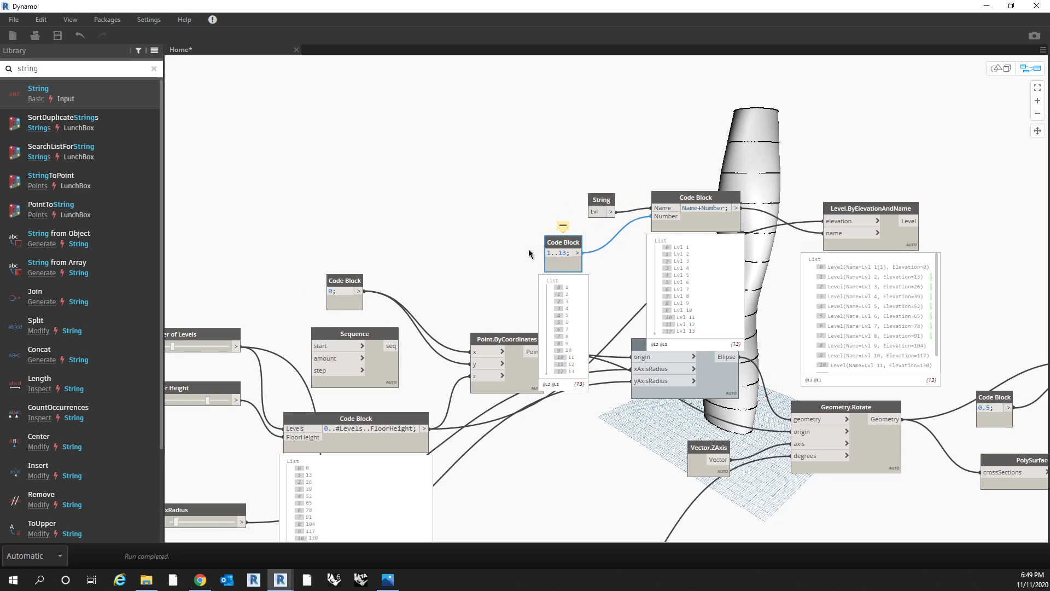
middle_click_drag(523, 253, 572, 236)
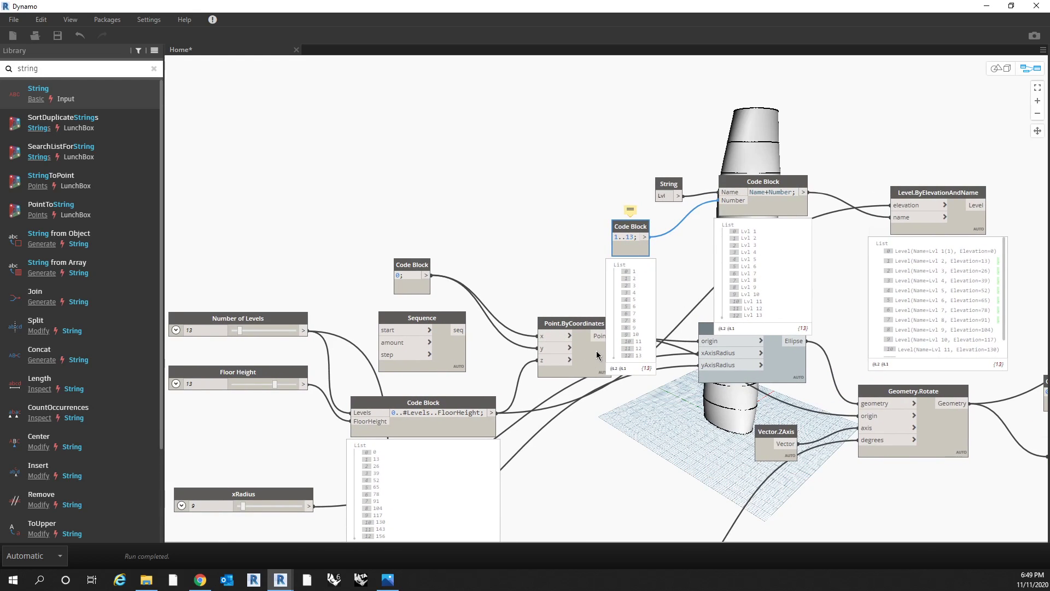
middle_click_drag(255, 462, 270, 435)
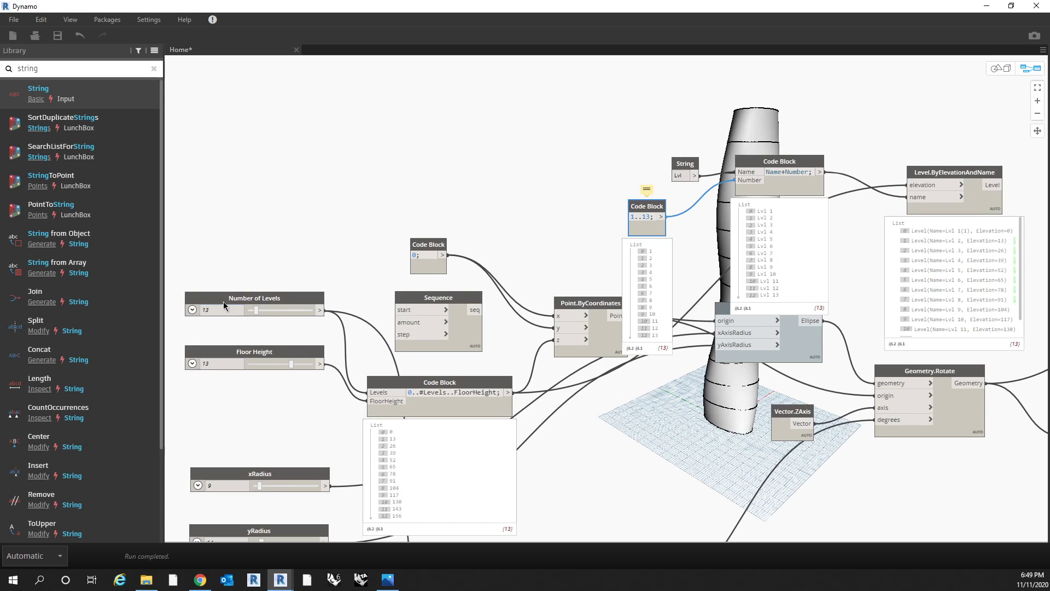
left_click_drag(655, 206, 600, 198)
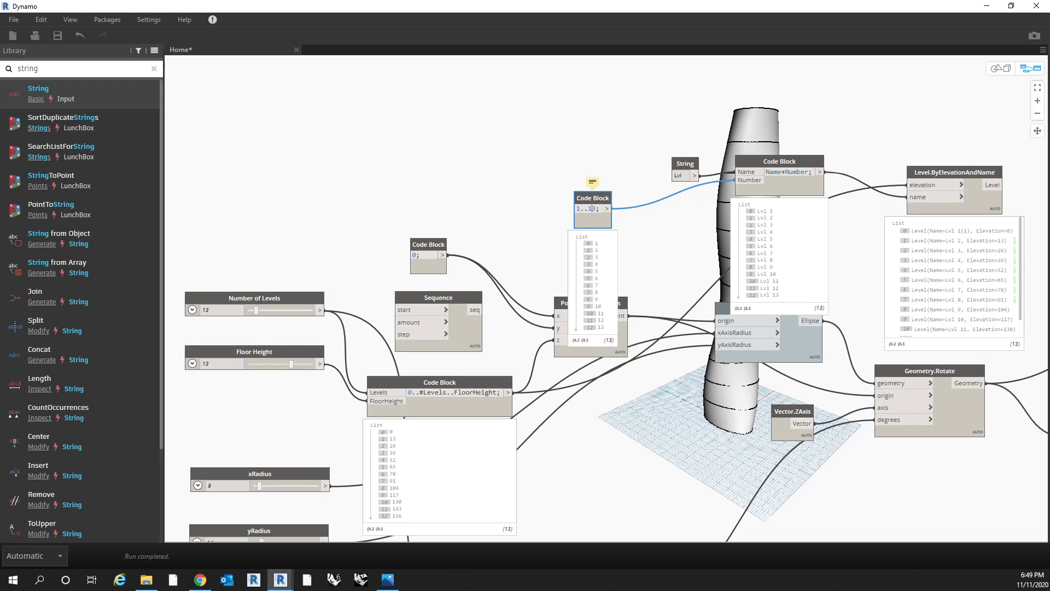
type("Levels")
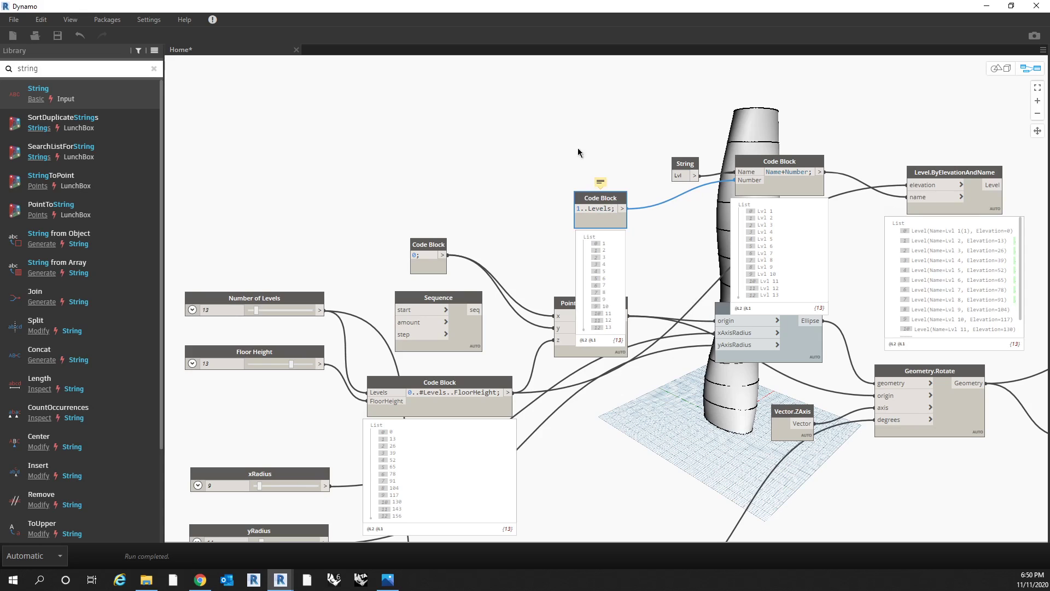
left_click(533, 143)
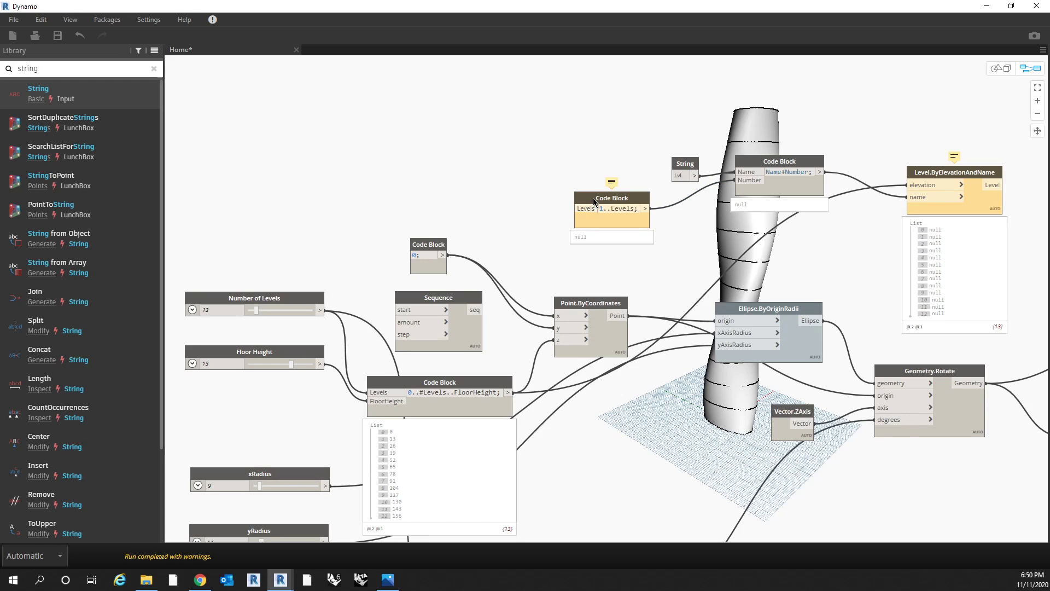
Step: Connect the Number of Levels slider to the Levels input of the 1..Levels Code Block and examine the resulting number and name lists
left_click_drag(594, 202, 578, 196)
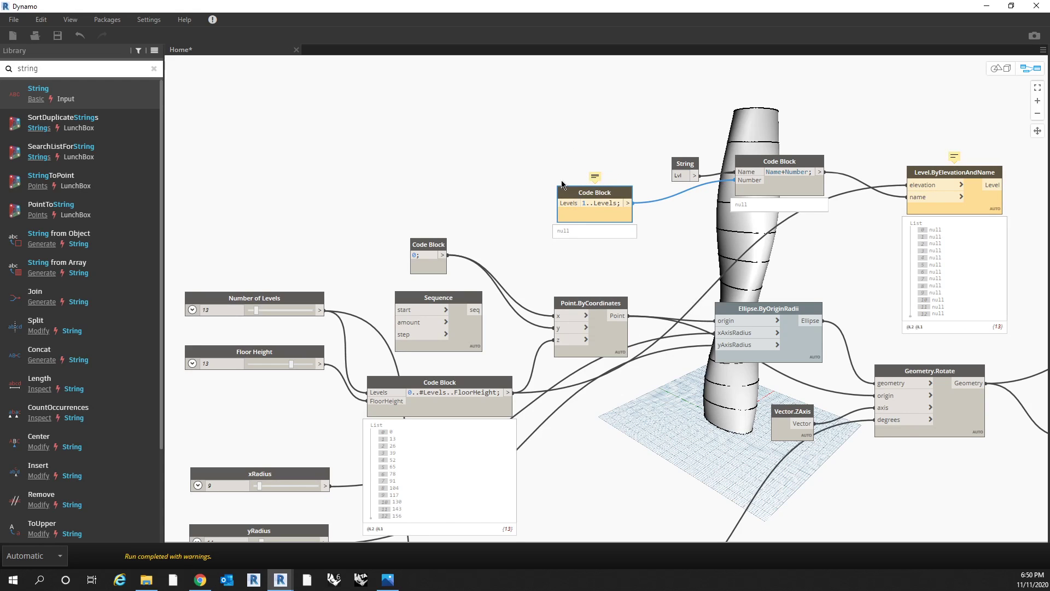
left_click(320, 310)
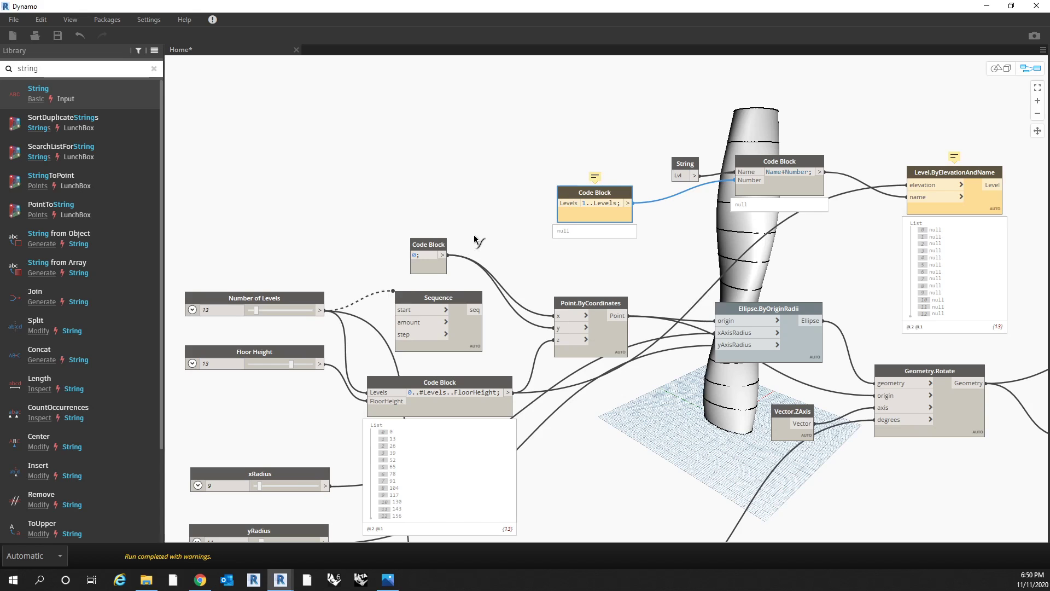
left_click(557, 203)
scroll(604, 274, "up", 3)
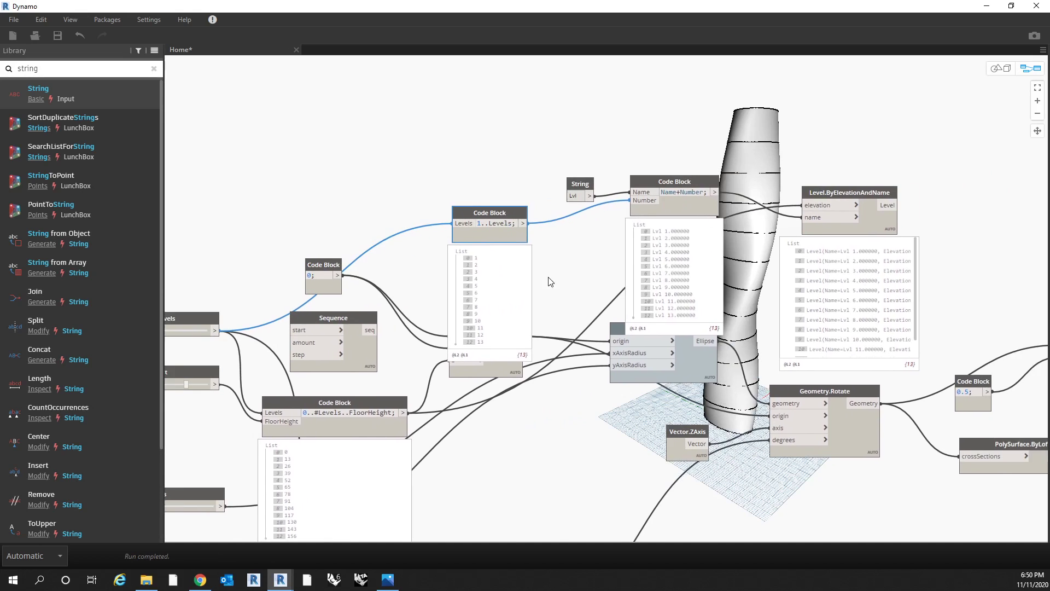
mouse_move(445, 226)
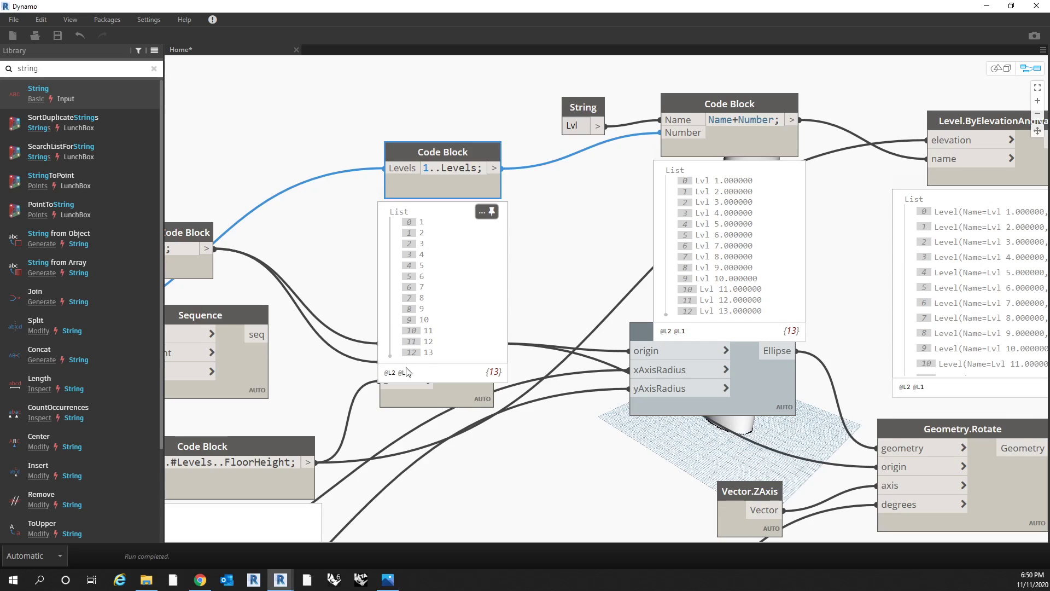
middle_click_drag(699, 321, 537, 317)
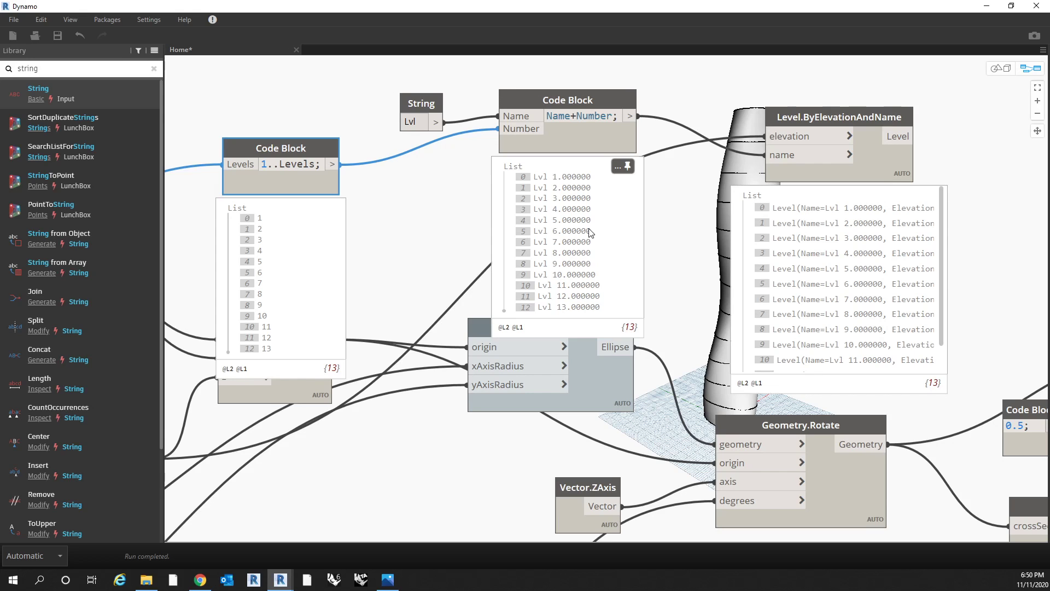
scroll(556, 249, "down", 5)
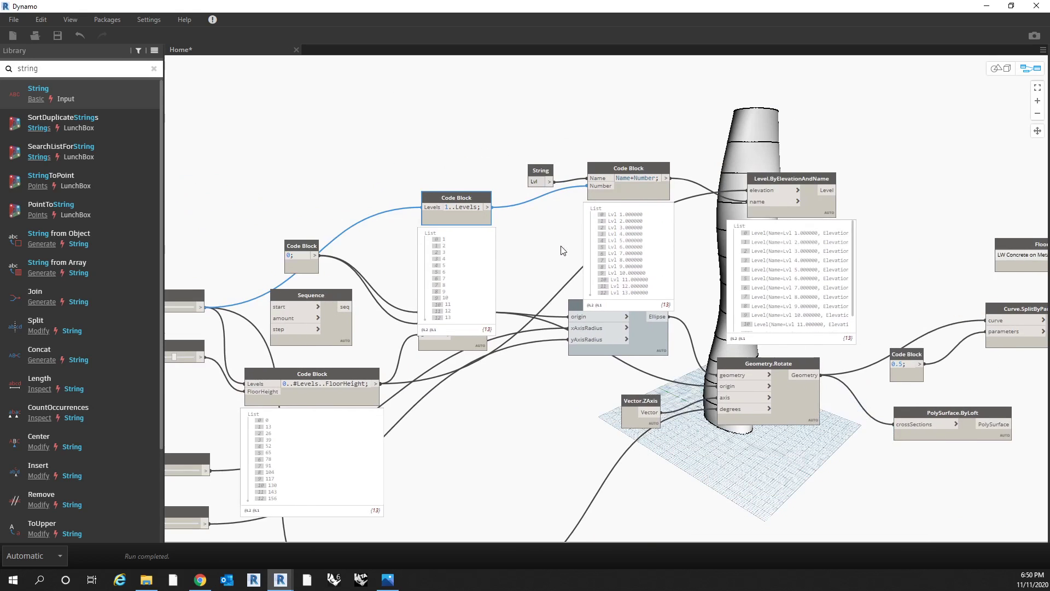
scroll(556, 249, "up", 1)
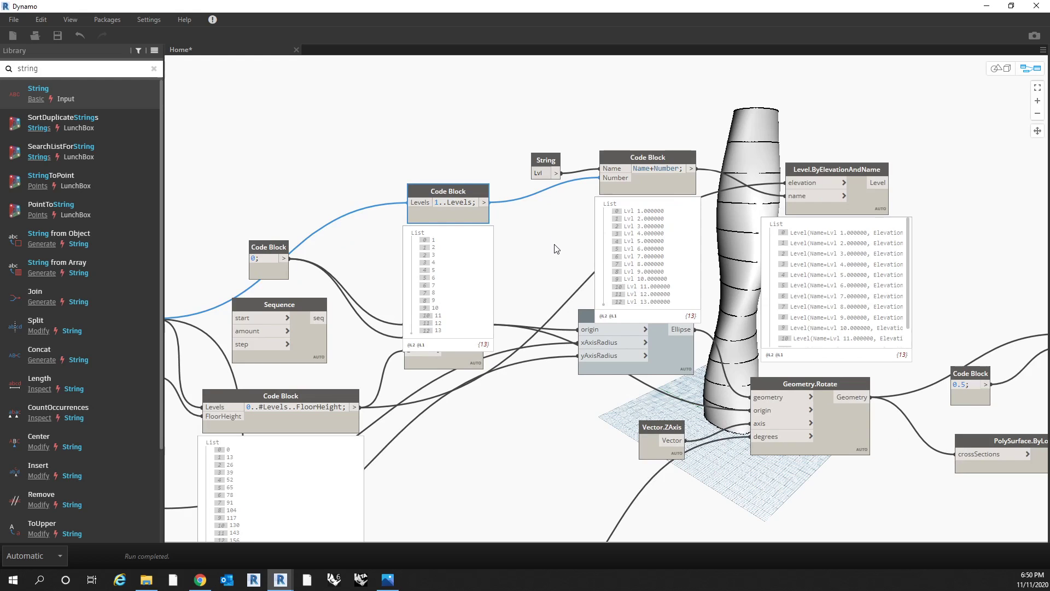
Step: Set the Number of Levels slider to 21
scroll(285, 251, "left", 5)
scroll(283, 294, "left", 1)
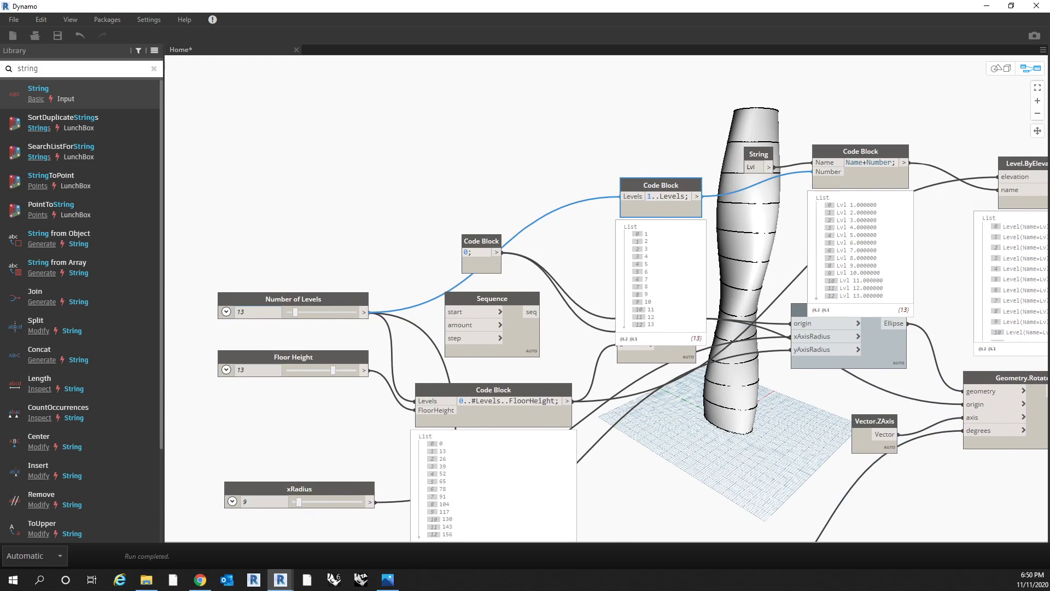
left_click(302, 311)
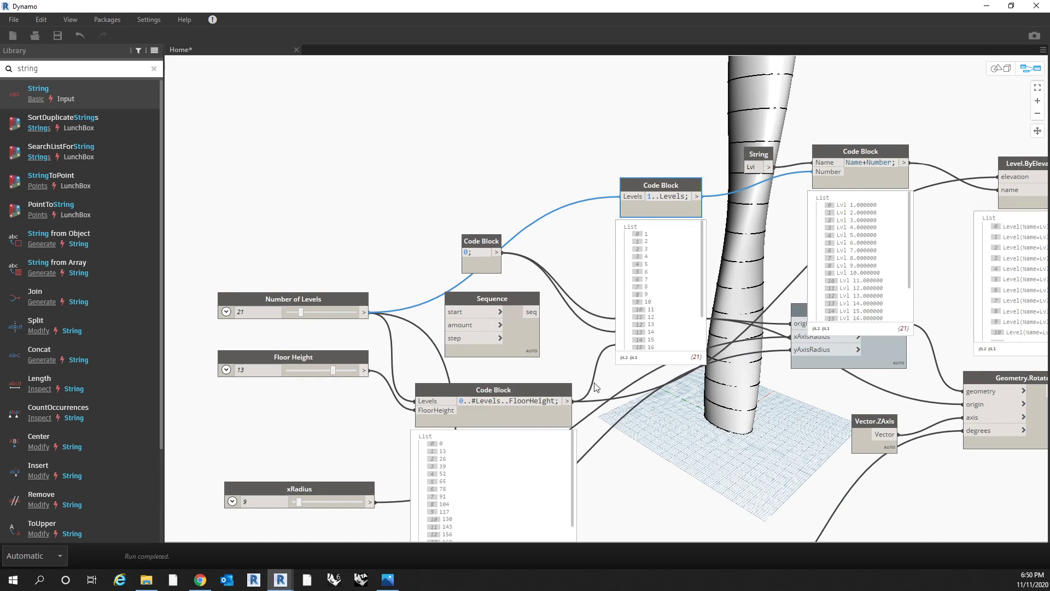
scroll(875, 264, "down", 2)
scroll(879, 260, "up", 2)
Step: Switch to Revit and inspect the names and elevations of the generated levels in the 3D view
key("super+Down")
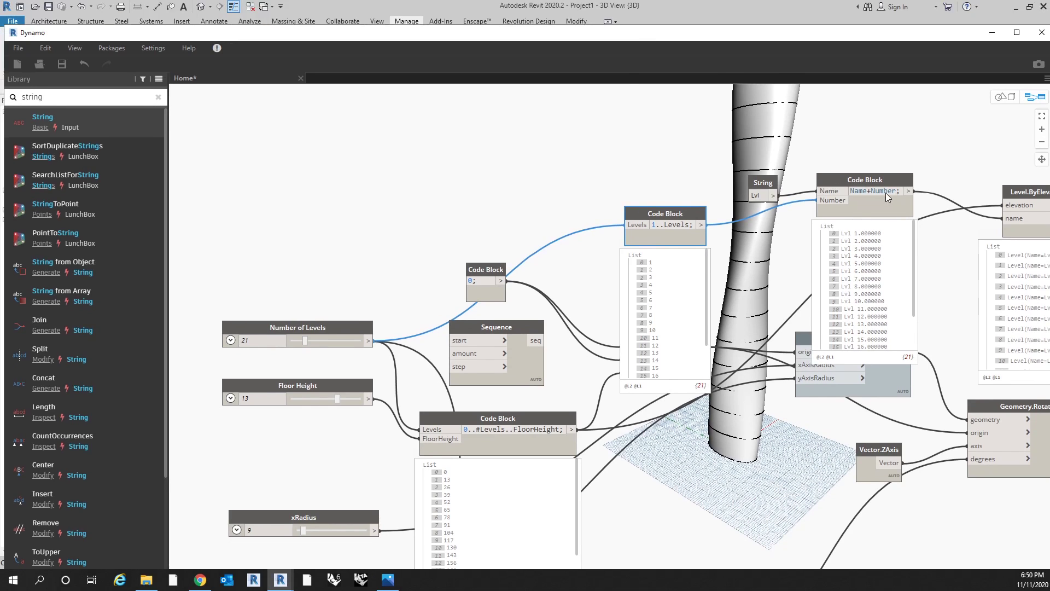
key("super+Down")
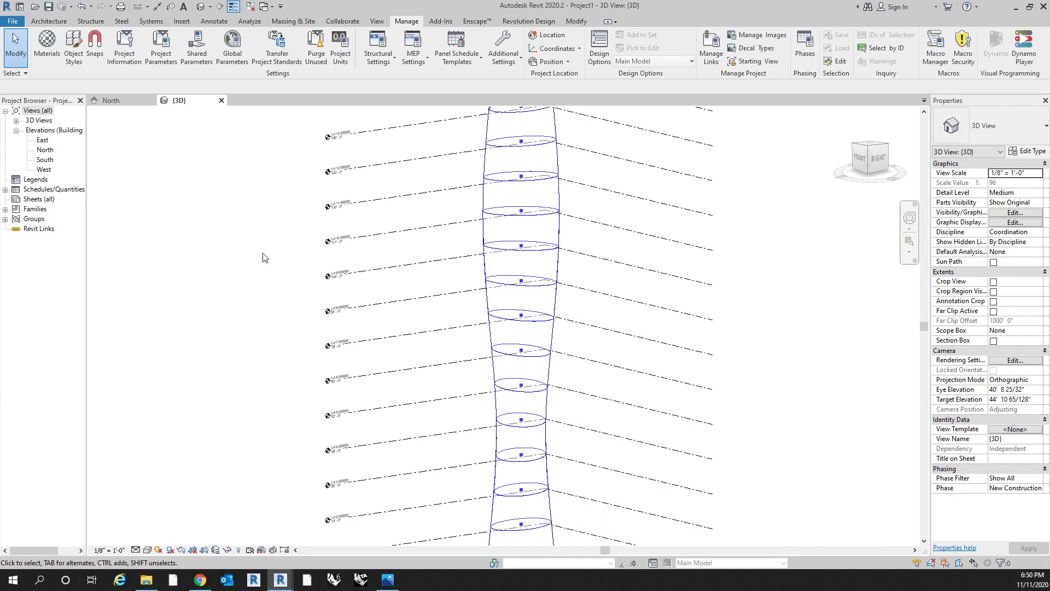
scroll(304, 249, "up", 5)
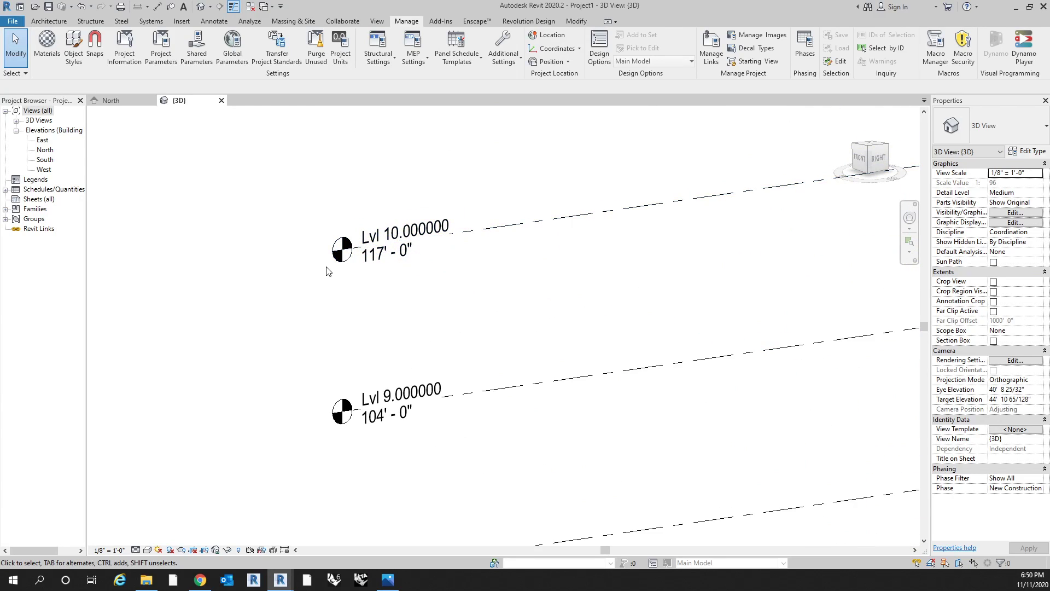
scroll(328, 271, "down", 3)
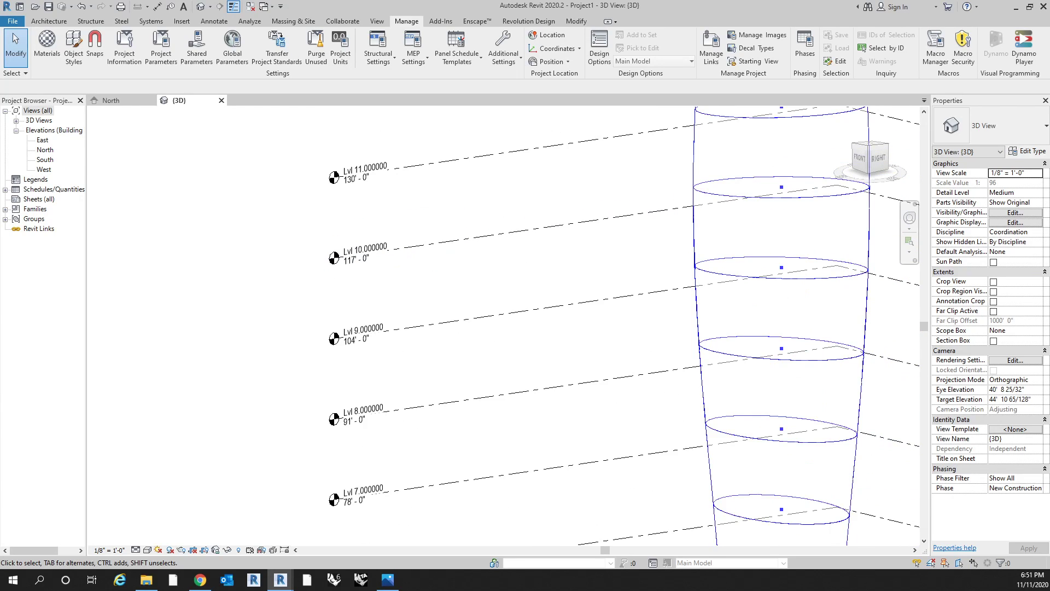
Step: Return to Dynamo and set the Number of Levels slider to 13
key("alt+Tab")
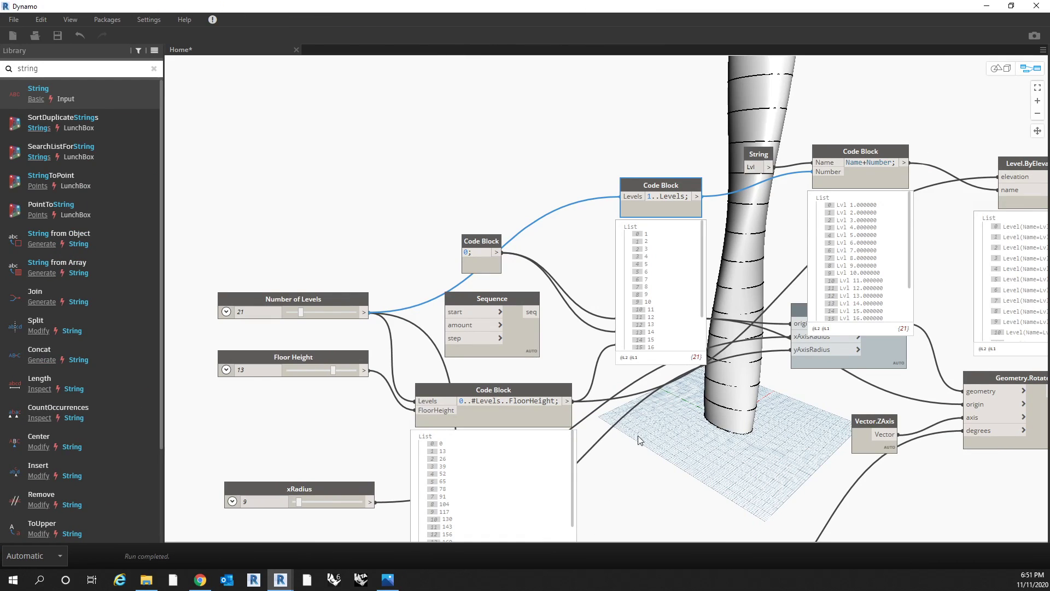
scroll(637, 412, "down", 1)
scroll(381, 386, "down", 1)
scroll(256, 195, "down", 1)
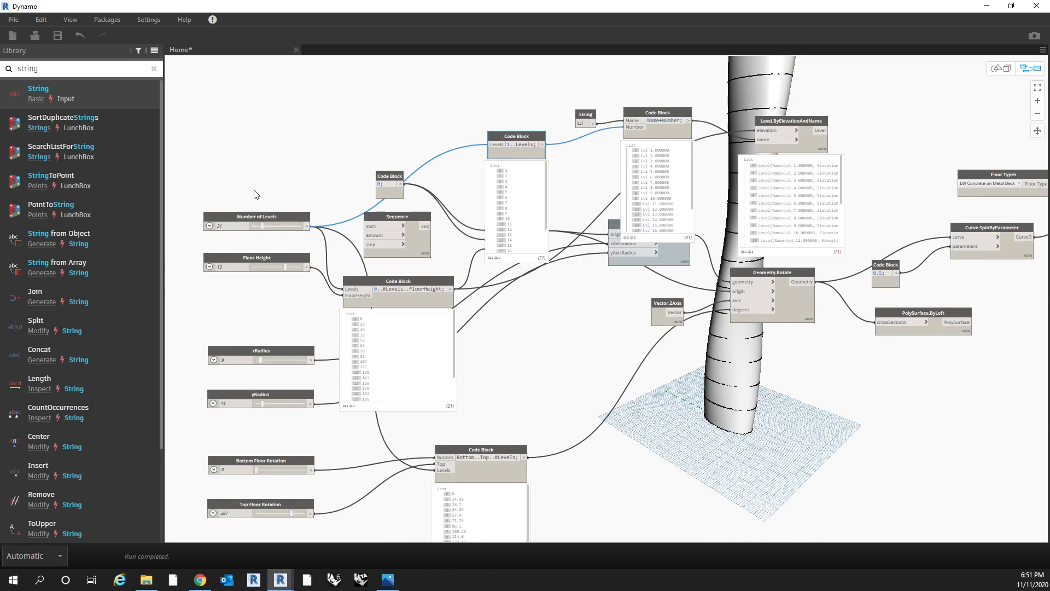
scroll(256, 195, "up", 2)
middle_click_drag(265, 243, 263, 293)
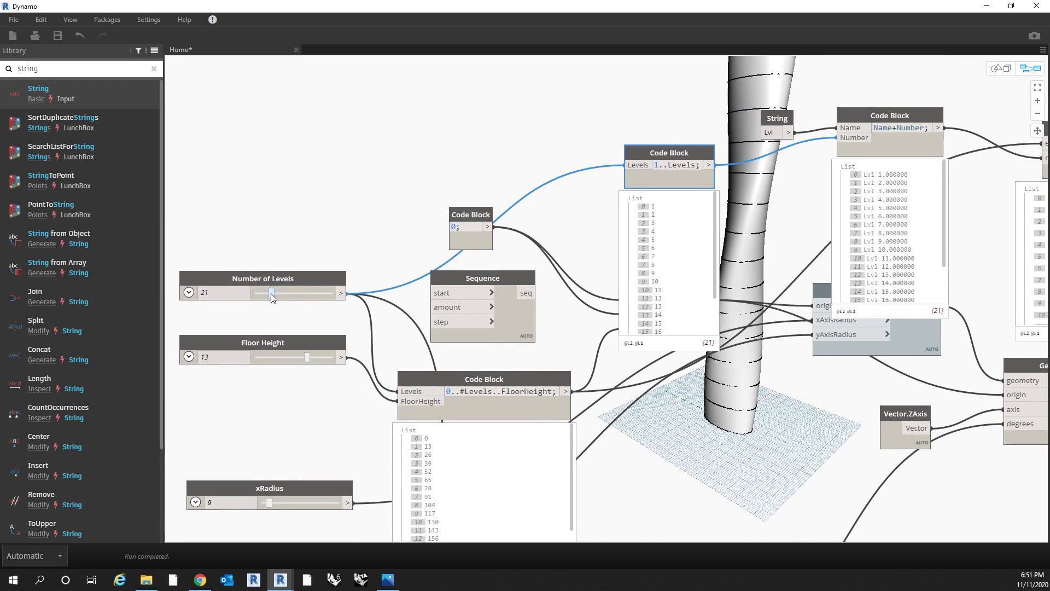
left_click_drag(269, 294, 267, 294)
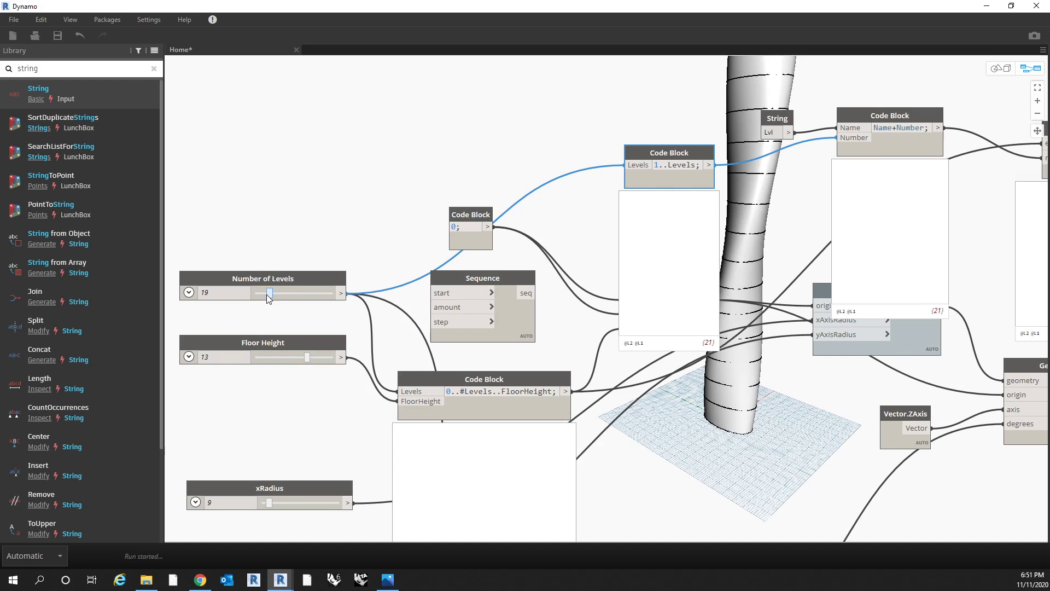
Step: Hide the pinned output previews of the 1..Levels Code Block, the Name+Number Code Block and Level.ByElevationAndName
middle_click_drag(724, 181, 651, 211)
middle_click_drag(584, 135, 494, 208)
mouse_move(491, 198)
left_mouse_down()
mouse_move(481, 171)
mouse_move(490, 184)
left_mouse_up()
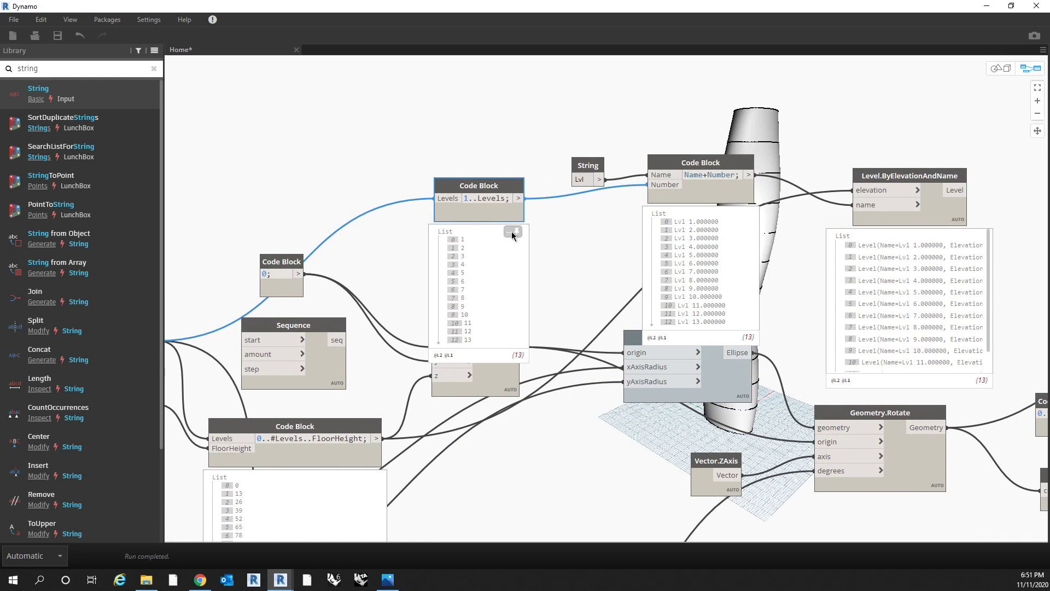
middle_click_drag(523, 150, 485, 185)
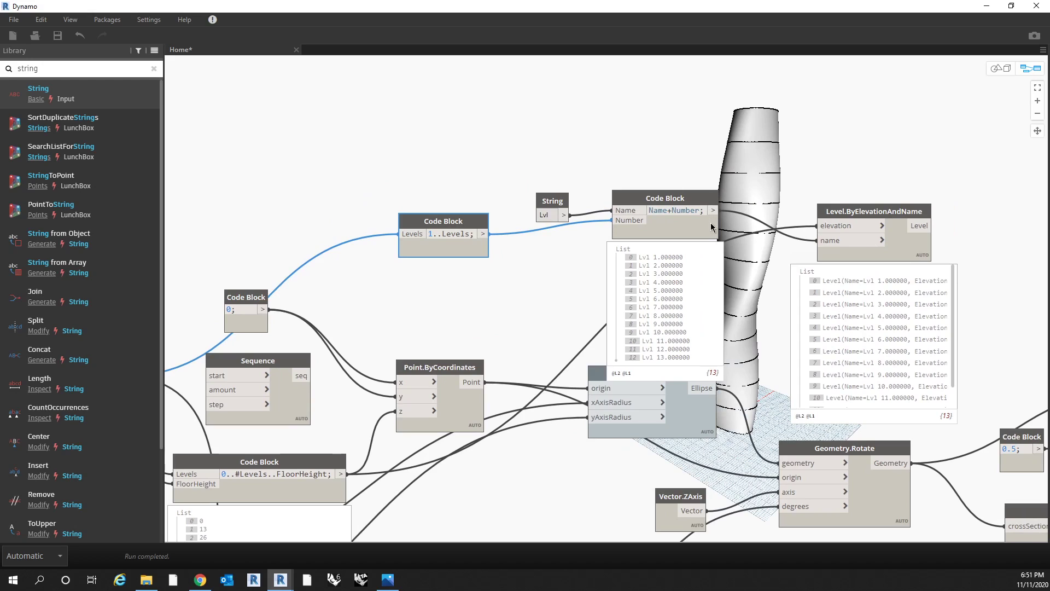
left_click(711, 249)
middle_click_drag(784, 179, 738, 178)
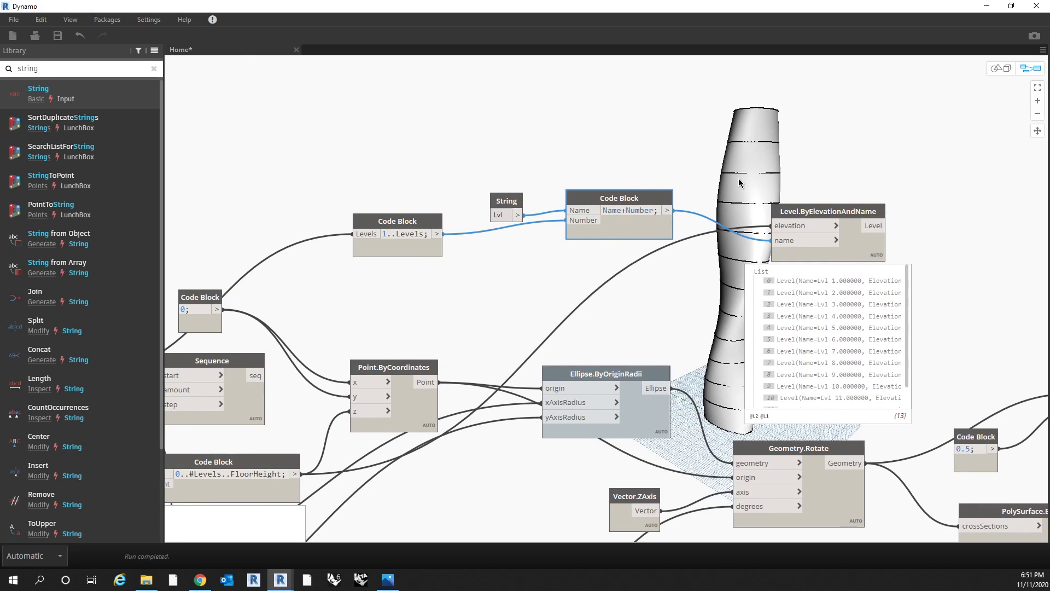
middle_click_drag(870, 160, 782, 123)
left_click(764, 194)
middle_click_drag(764, 193, 538, 153)
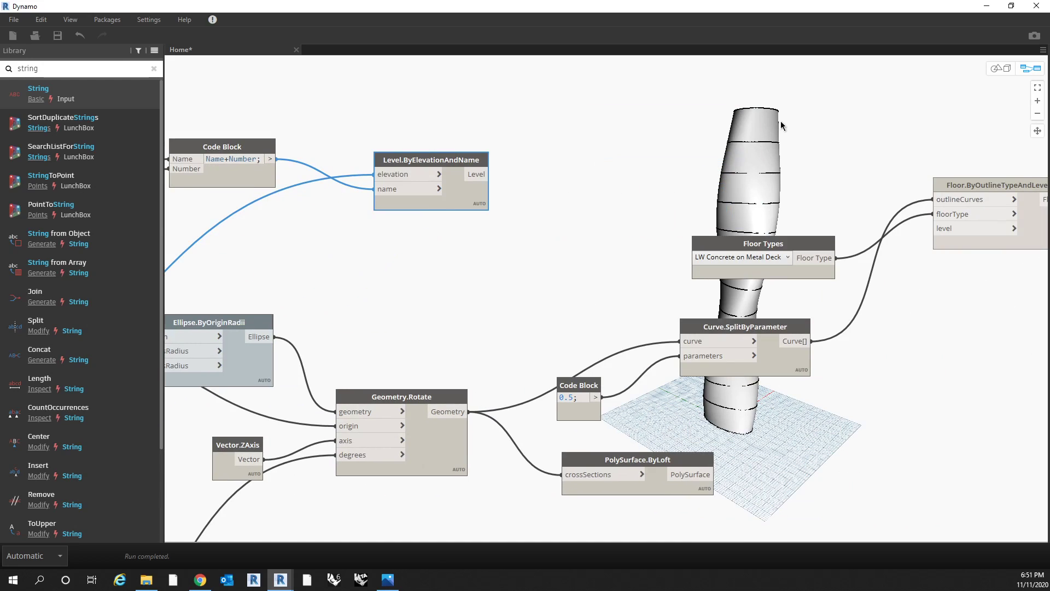
Step: Move Level.ByElevationAndName closer to Floor.ByOutlineTypeAndLevel and connect its Level output to the floor node's level input
middle_click_drag(780, 126, 648, 195)
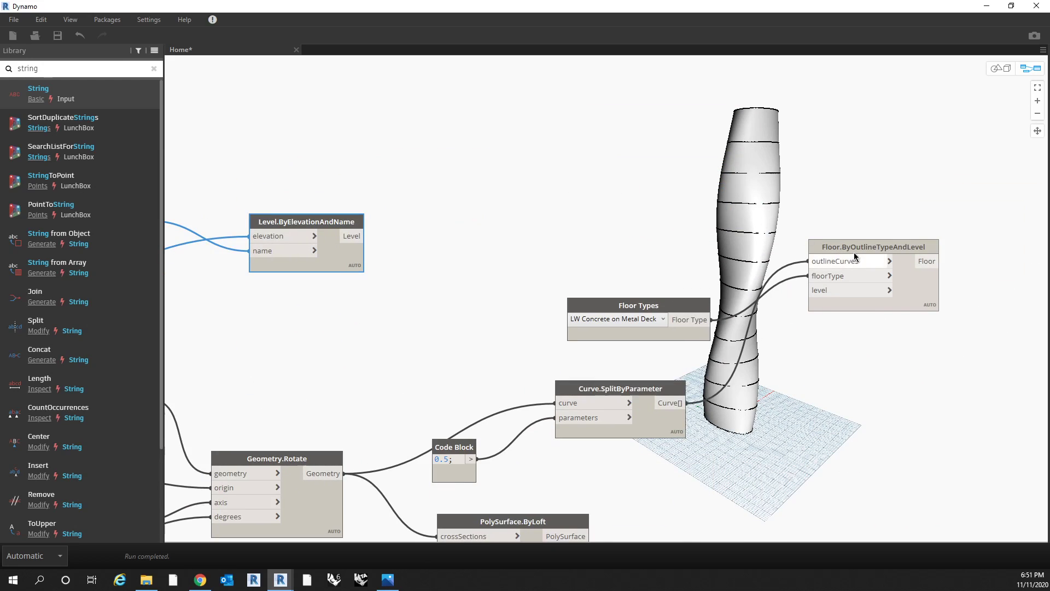
left_click_drag(861, 244, 862, 238)
middle_click_drag(902, 230, 824, 236)
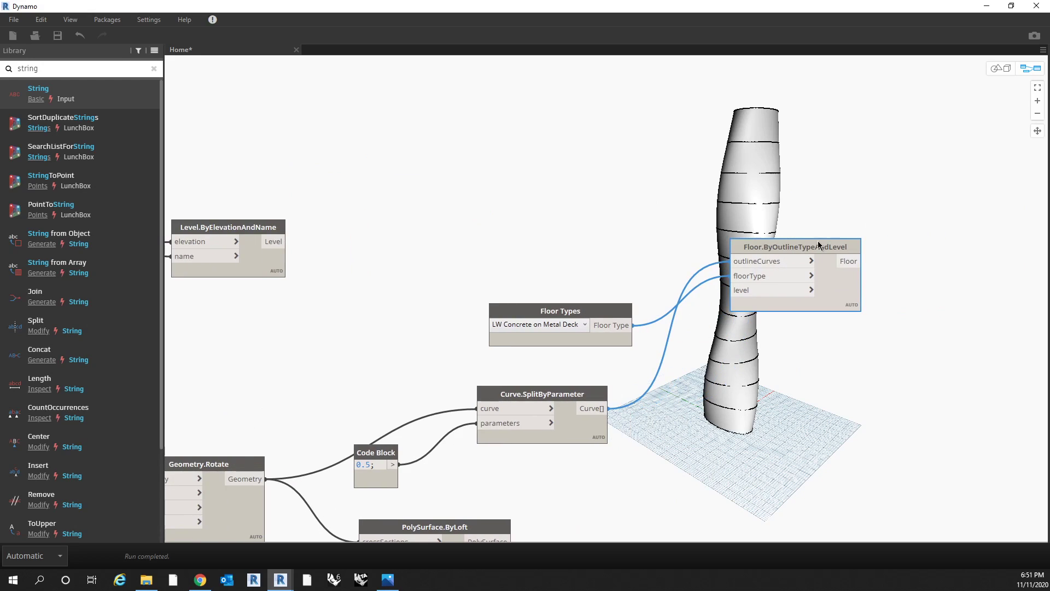
left_click_drag(825, 243, 833, 227)
left_click_drag(255, 230, 353, 209)
left_click(365, 163)
left_click(382, 220)
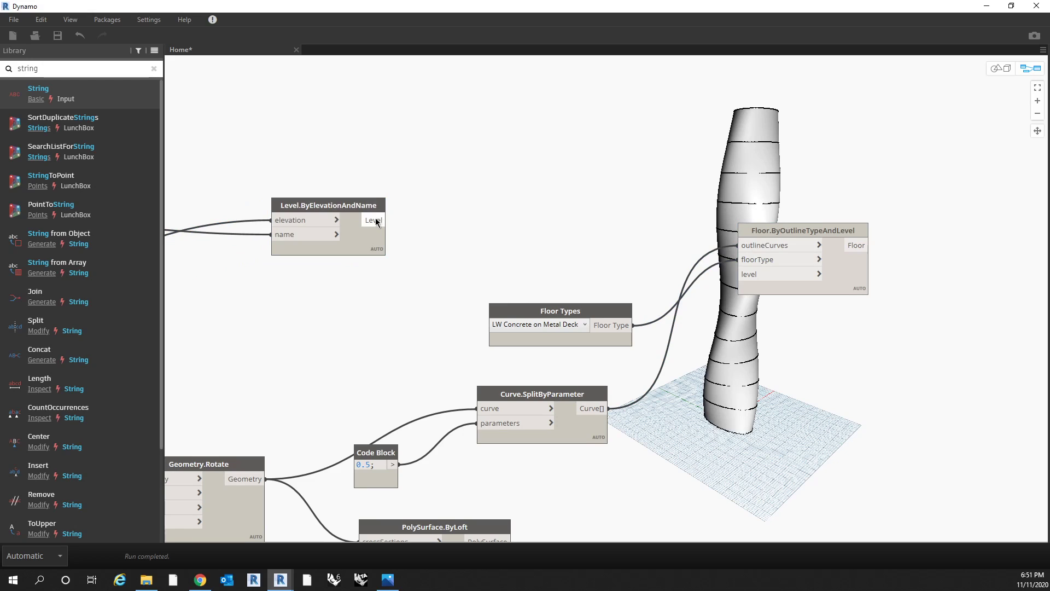
left_click(744, 274)
middle_click_drag(769, 337, 716, 345)
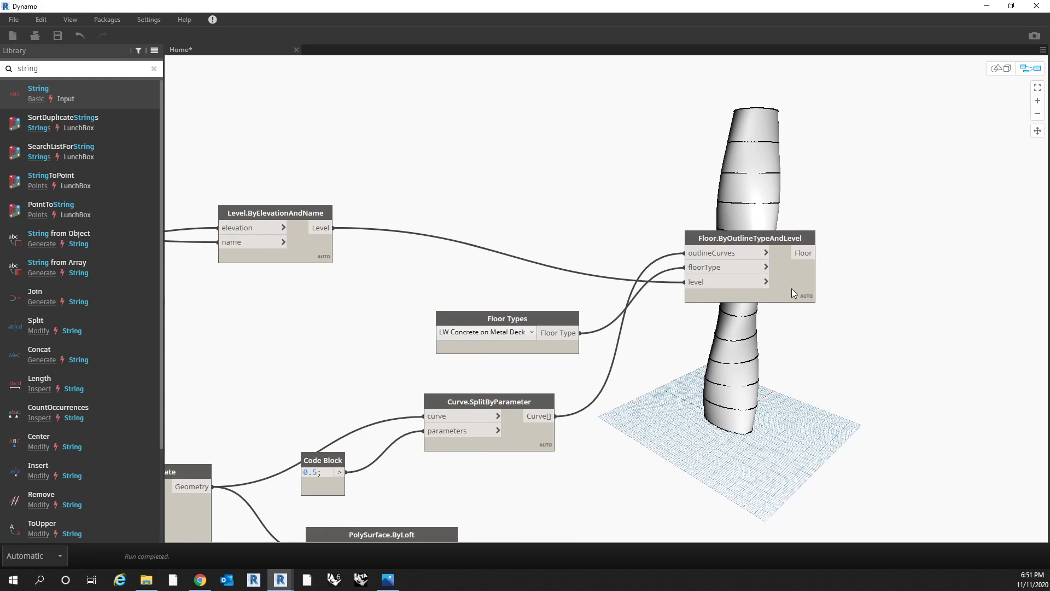
Step: Orbit the lofted tower in the Dynamo background preview, and switch to Revit to examine its floors and levels in the 3D view
left_click(1006, 71)
right_click_drag(858, 222, 923, 167)
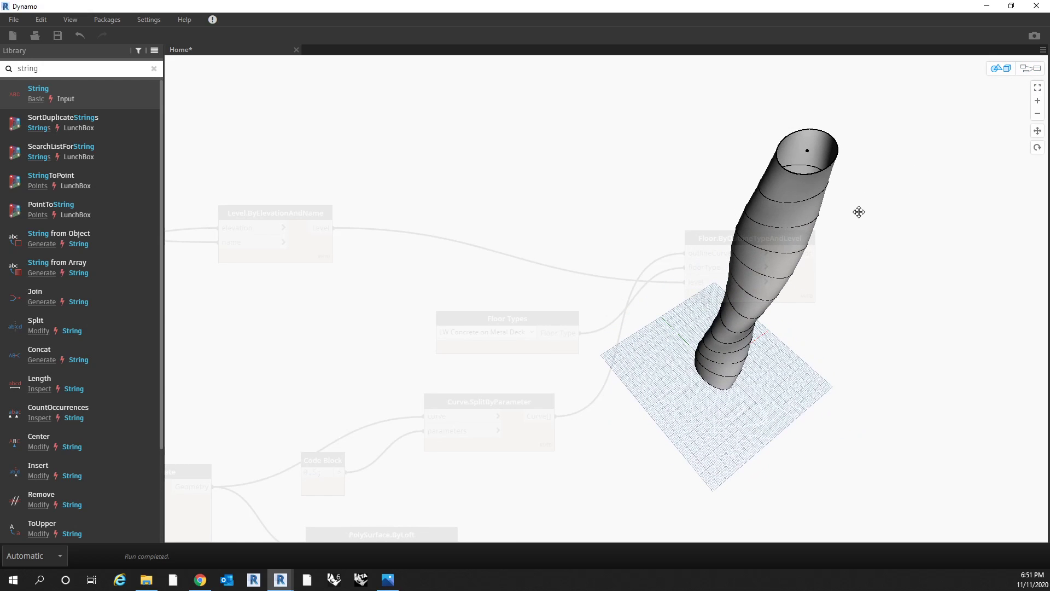
right_click_drag(858, 213, 605, 297)
double_click(704, 7)
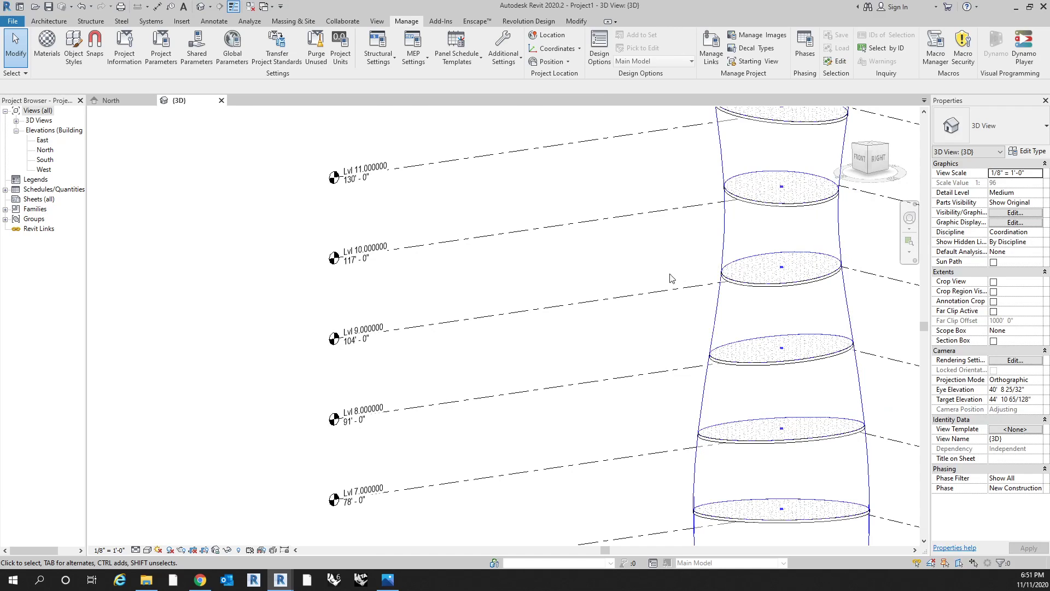
middle_click_drag(630, 250, 377, 298)
scroll(377, 298, "down", 2)
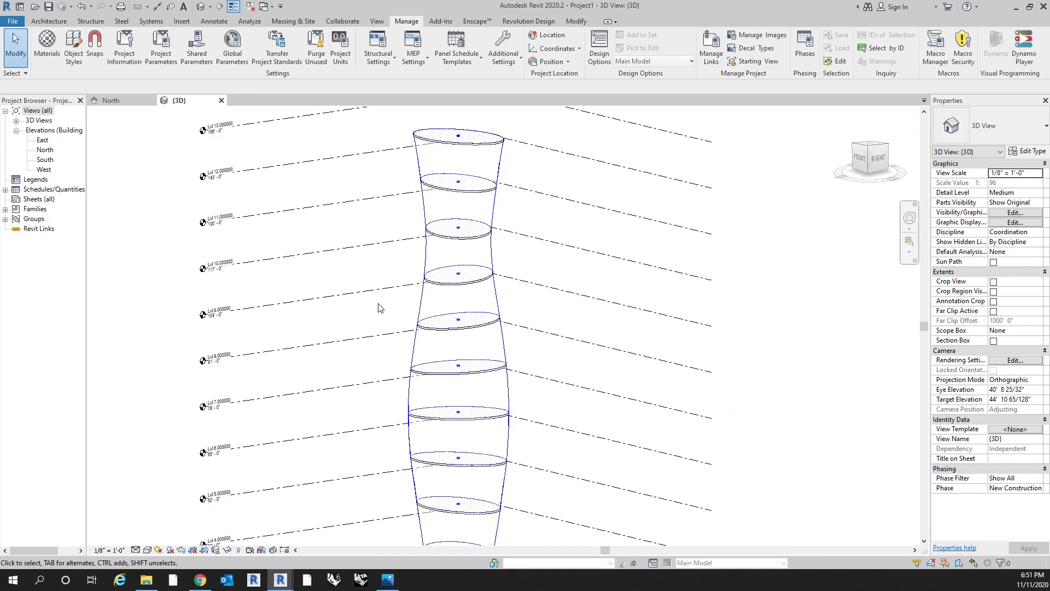
middle_click_drag(453, 326, 530, 252)
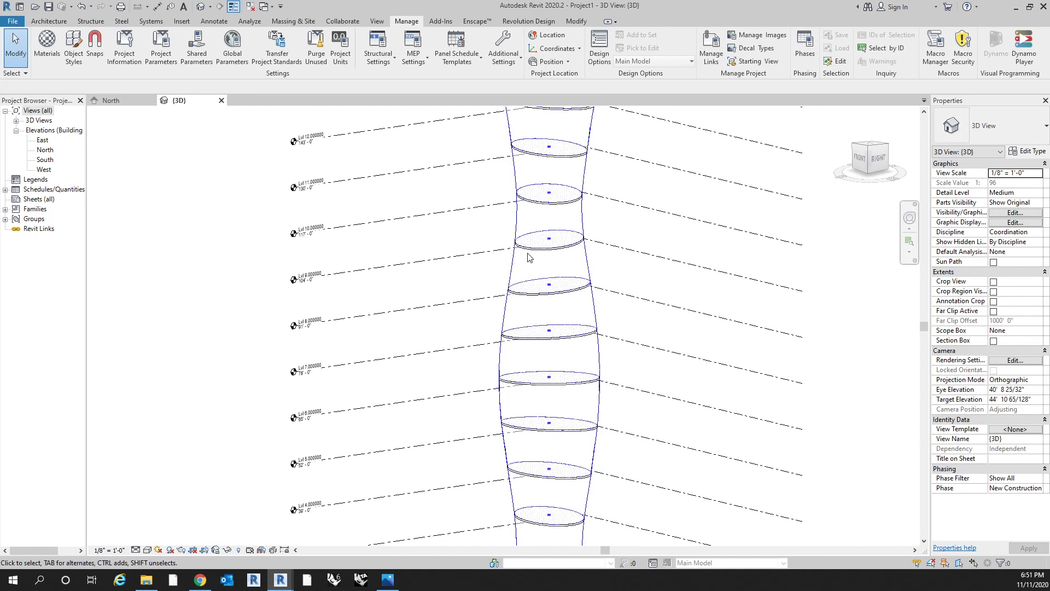
Step: Select the tower floor on Lvl 10 in the 3D view to check its properties, and deselect it
left_click(530, 252)
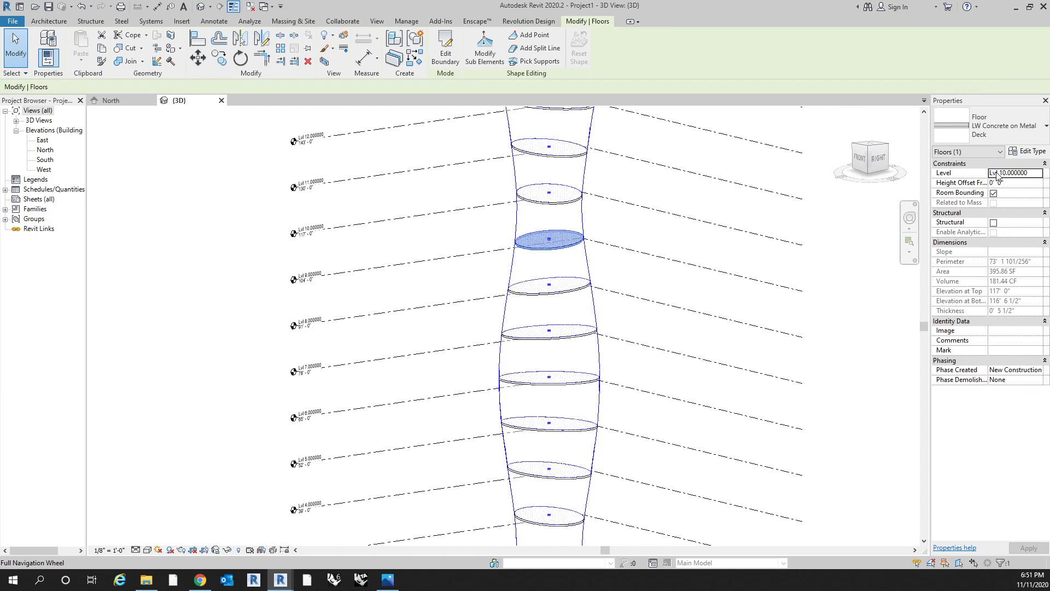
left_click_drag(573, 247, 723, 295)
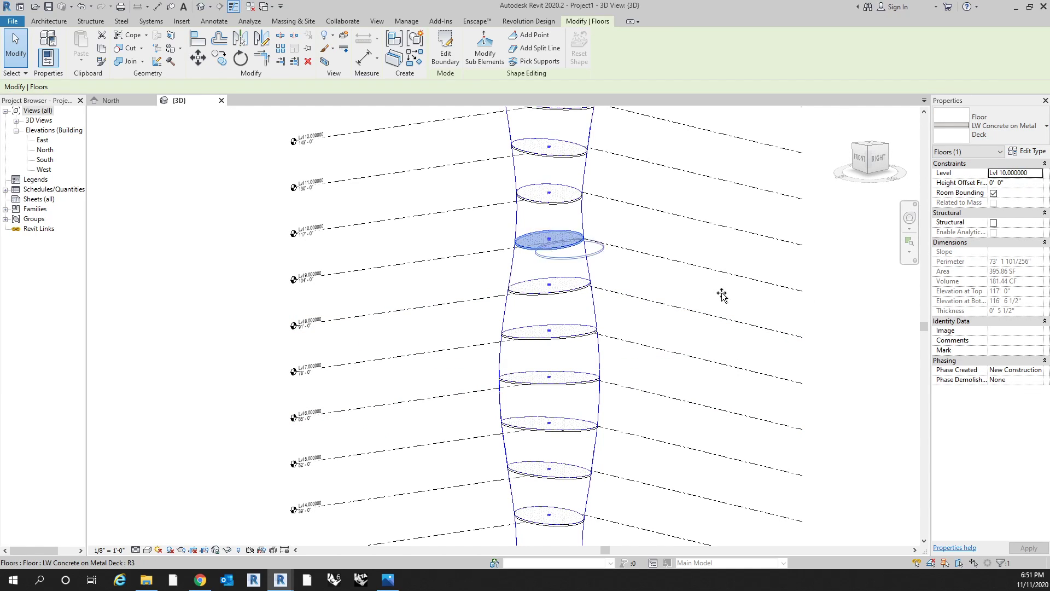
key("Escape")
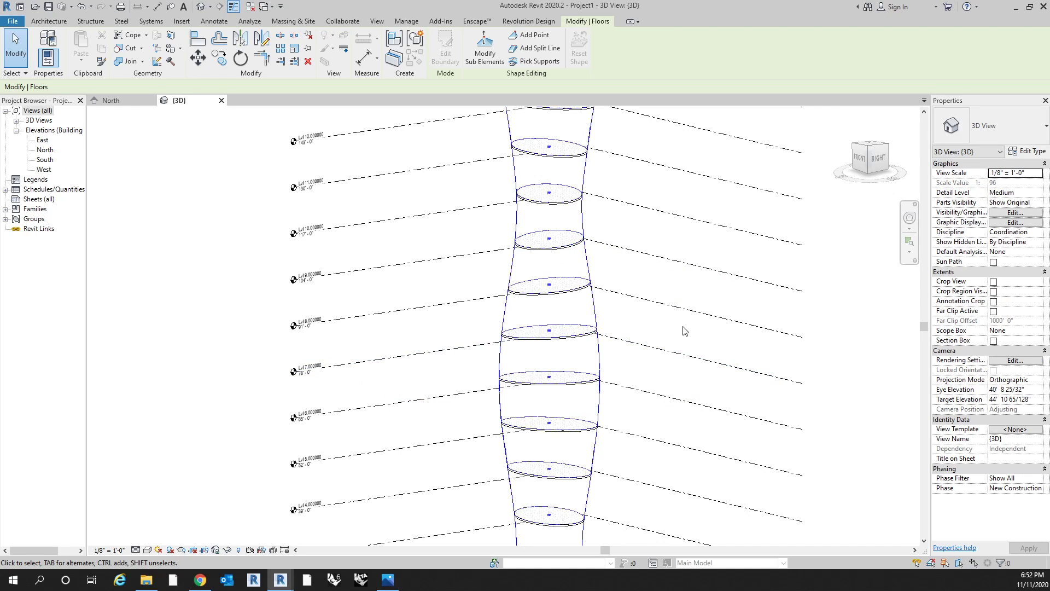
scroll(685, 330, "down", 2)
scroll(698, 380, "down", 2)
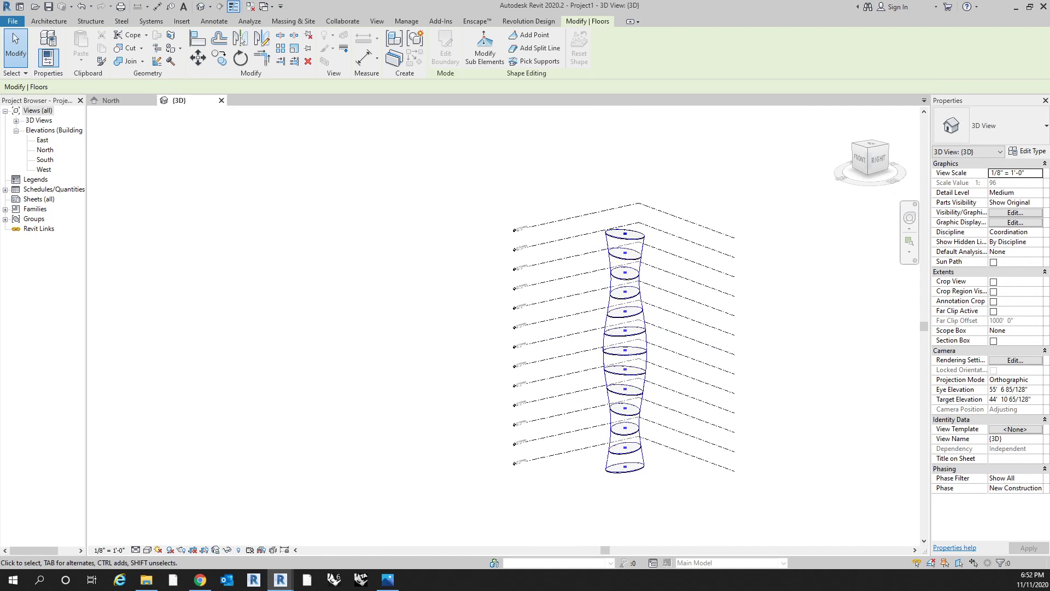
Step: Arrange Dynamo and Revit side by side, with the node graph and the whole tower in view
left_click_drag(1047, 208, 2, 193)
left_click(359, 278)
left_click(501, 73)
scroll(305, 331, "down", 6)
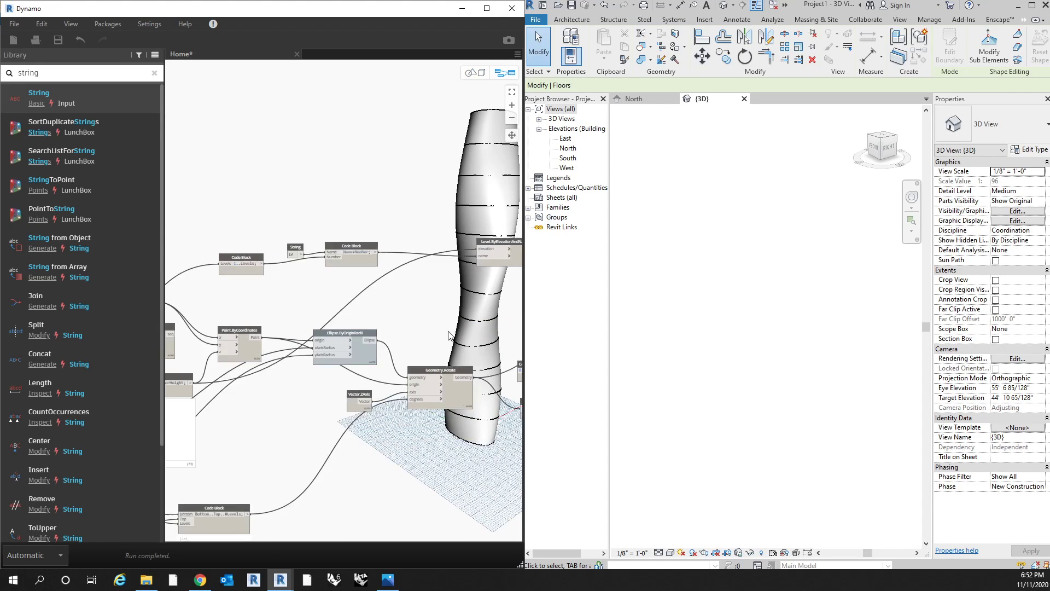
scroll(773, 355, "up", 8)
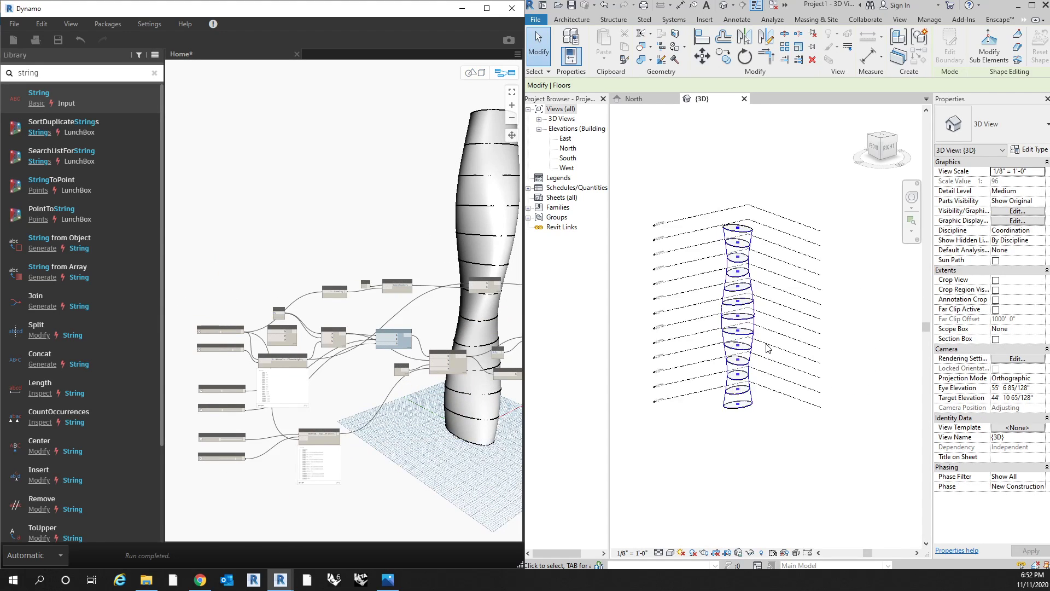
Step: Set the Number of Levels to 14, try a Floor Height of 9, and set the Floor Height to 13
scroll(198, 331, "up", 5)
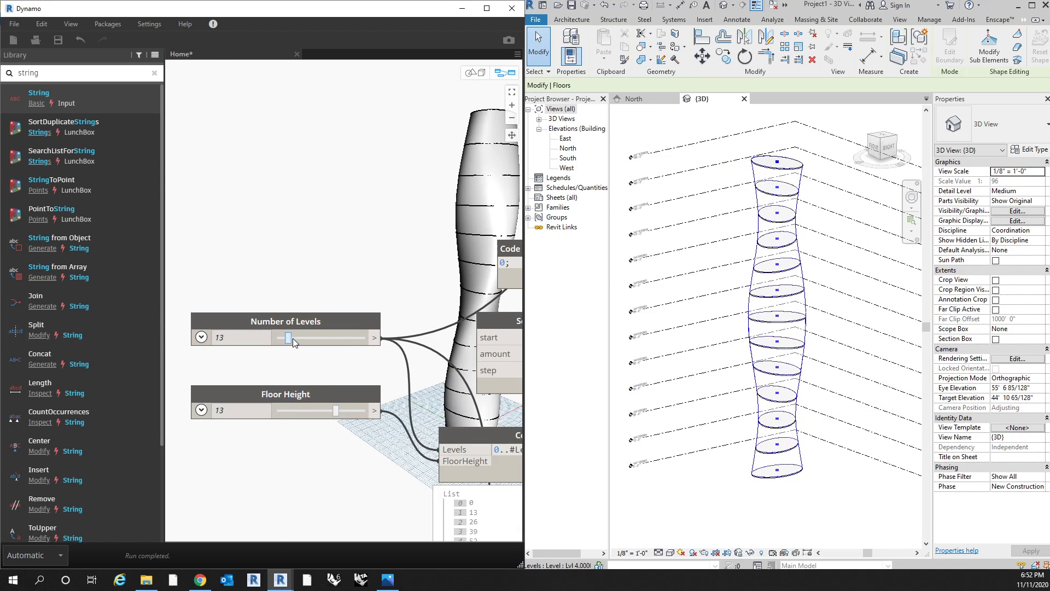
left_click(294, 344)
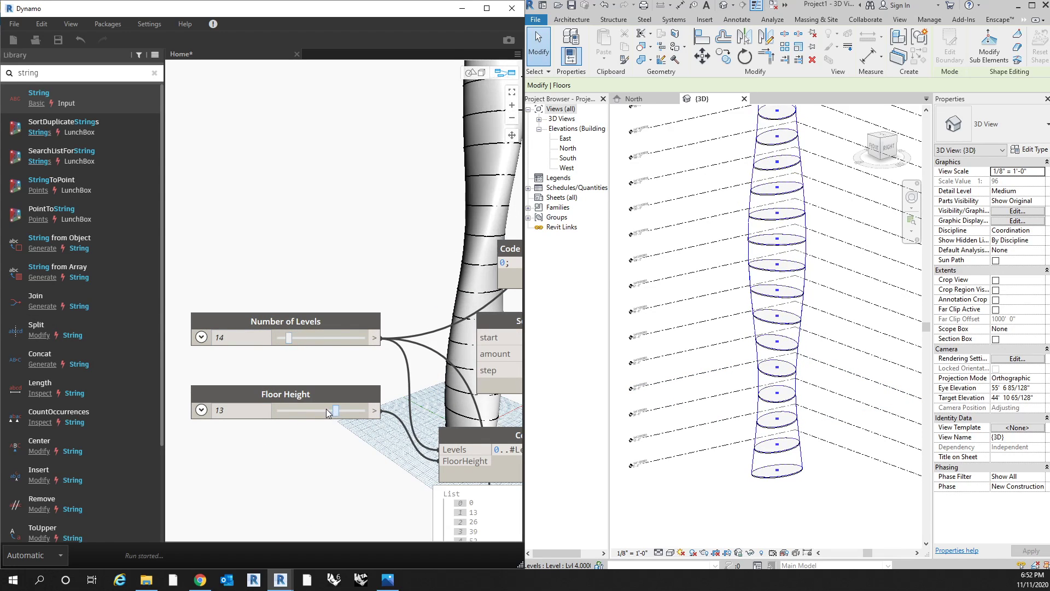
left_click(306, 411)
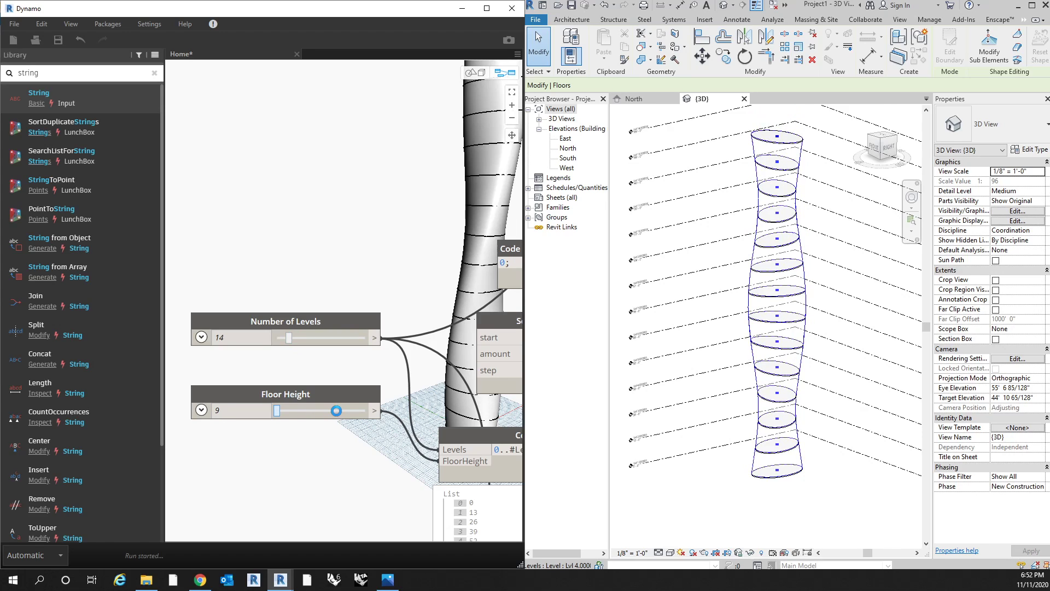
left_click(337, 412)
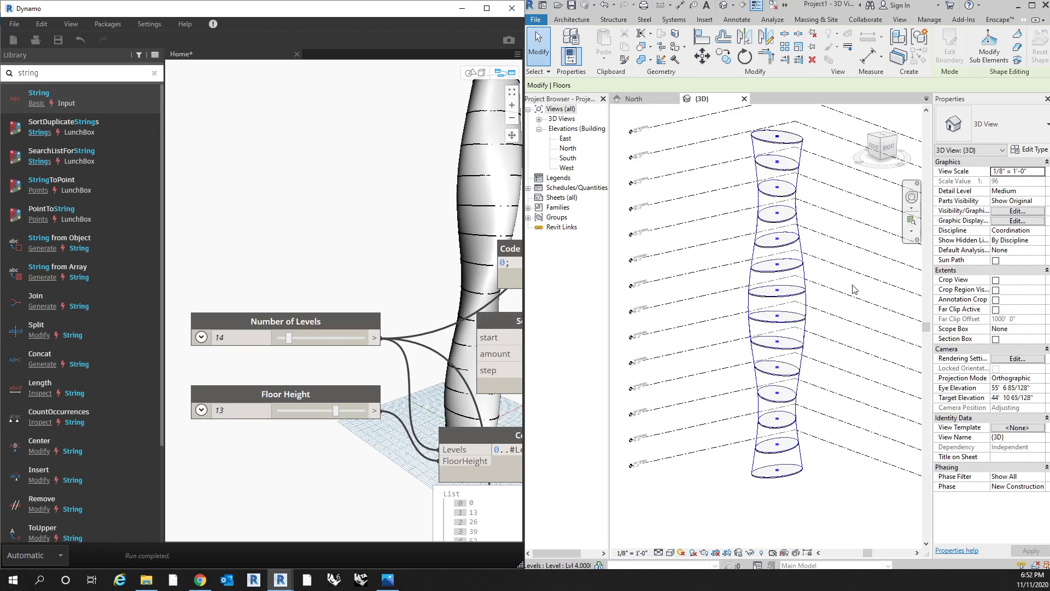
Step: Maximize the Dynamo window and bring the Floor.ByOutlineTypeAndLevel node and its inputs into view
left_click_drag(829, 8, 463, 145)
double_click(463, 137)
scroll(528, 235, "down", 5)
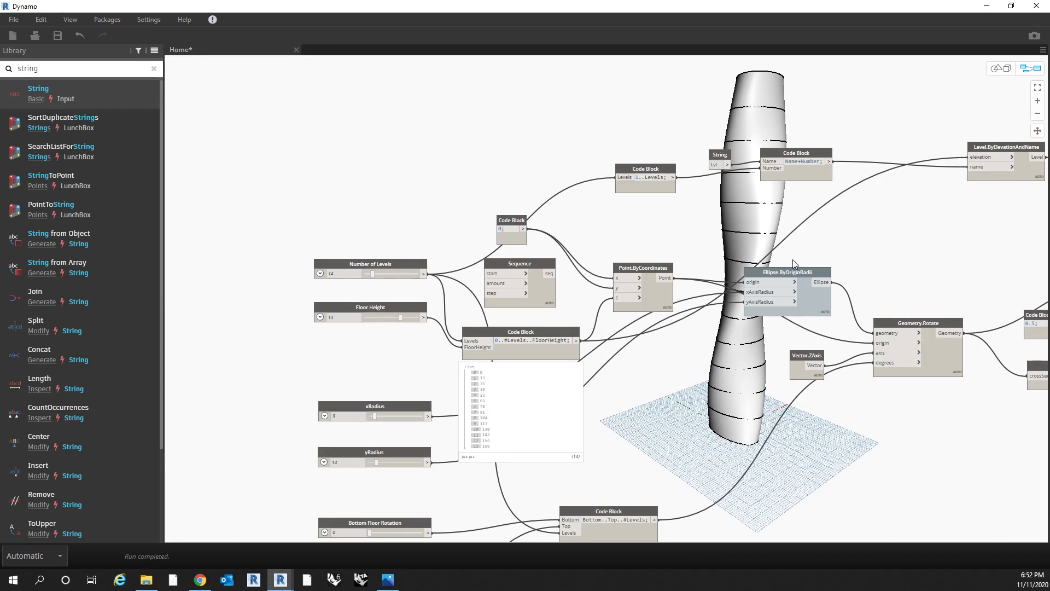
middle_click_drag(979, 224, 535, 249)
scroll(695, 215, "up", 6)
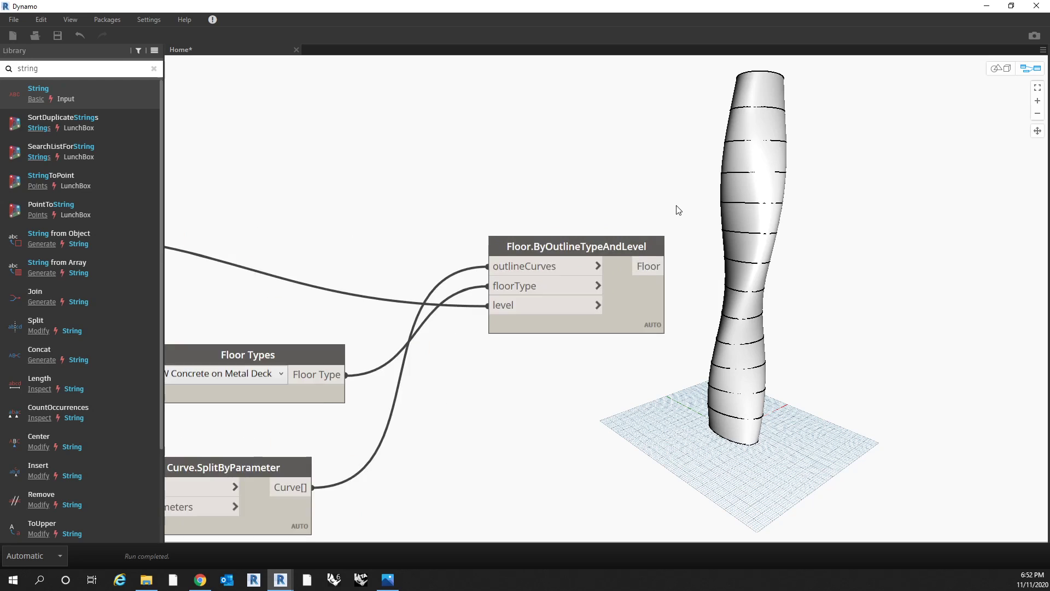
middle_click_drag(651, 210, 694, 214)
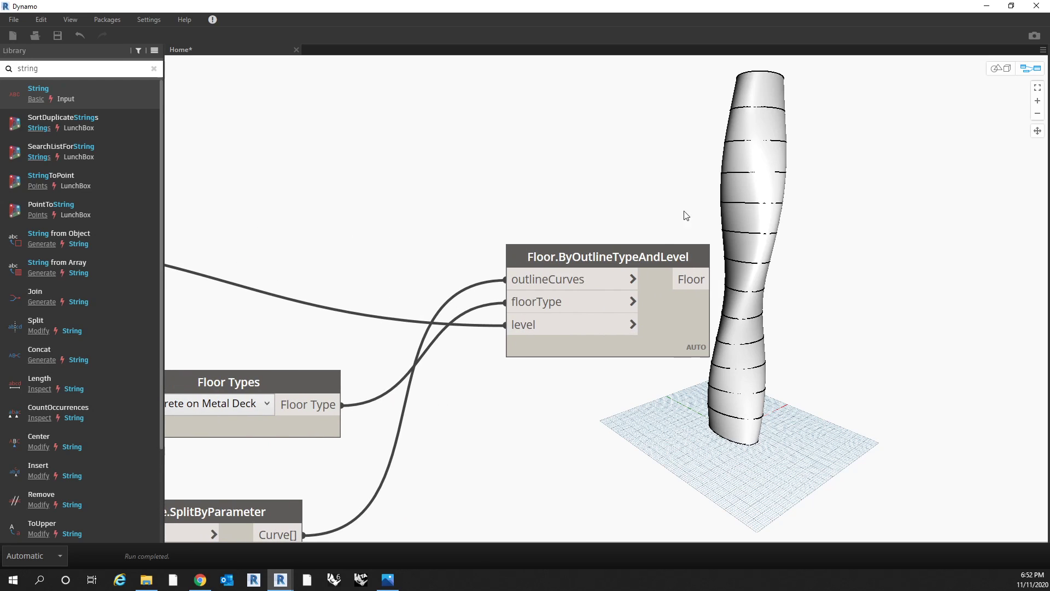
scroll(654, 243, "down", 3)
key("alt+Tab")
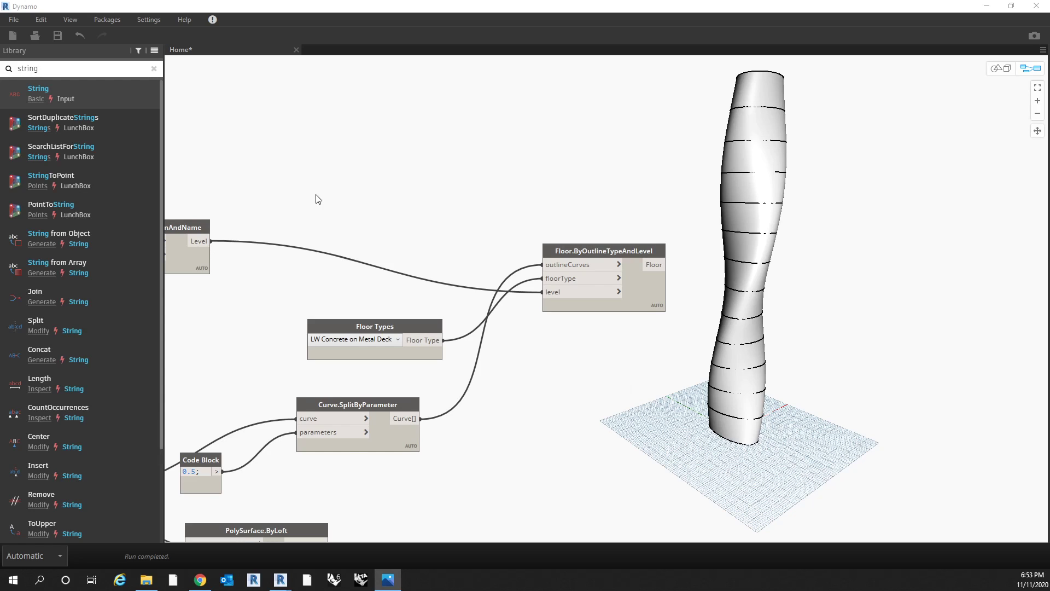
Step: Clear the library search and place a FloorPlanView.ByLevel node from the Revit view nodes in the graph
left_click(154, 69)
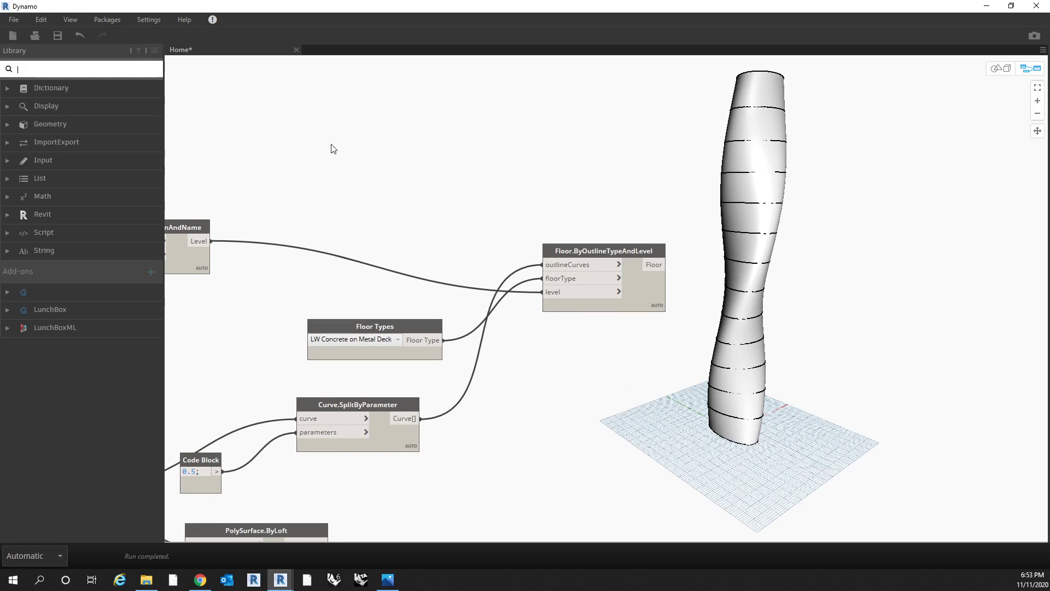
left_click(84, 214)
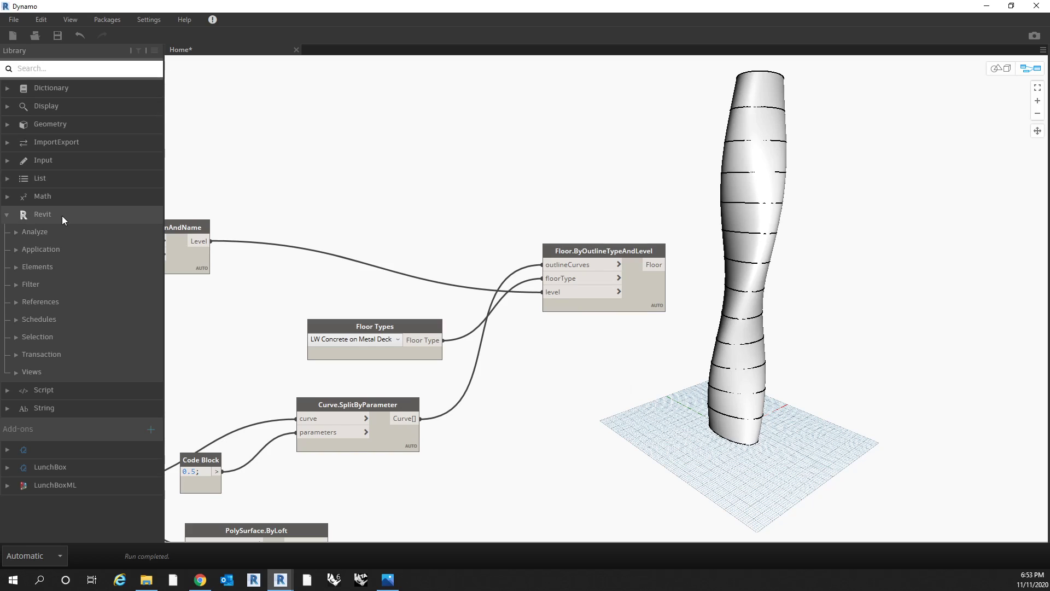
left_click(52, 371)
scroll(77, 345, "down", 3)
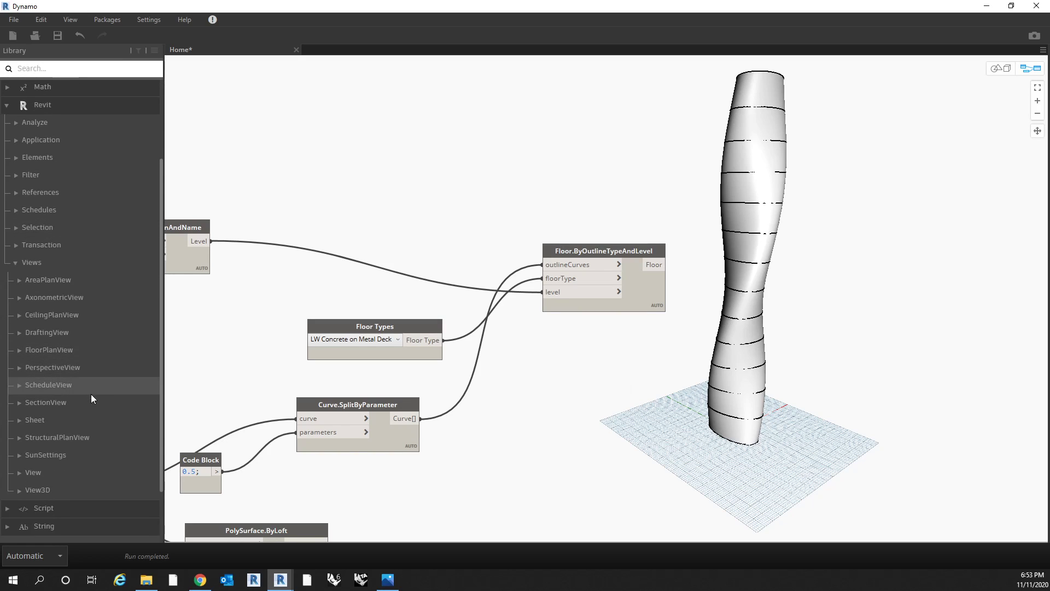
left_click(80, 350)
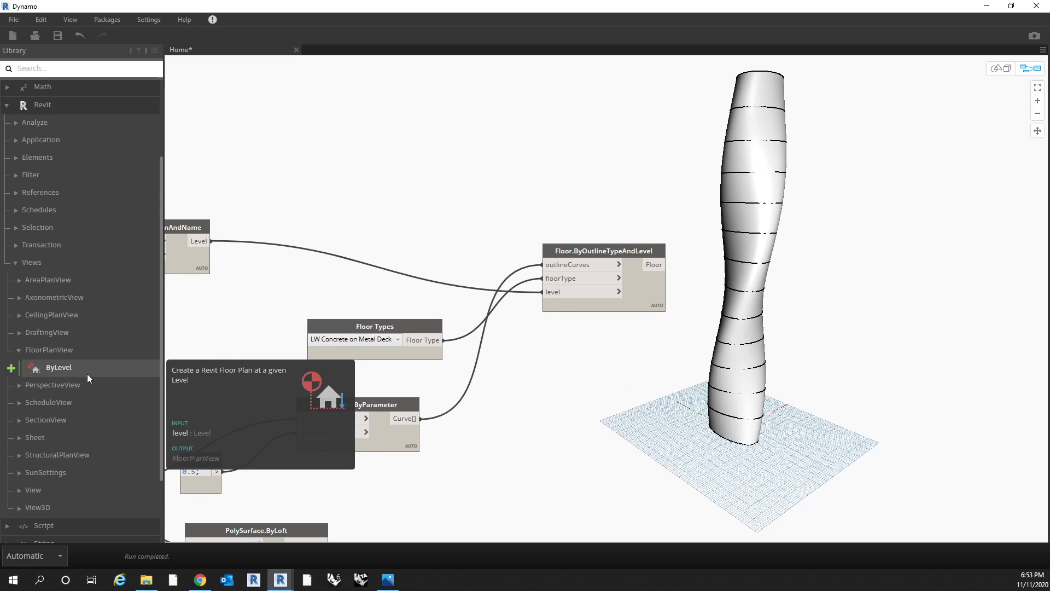
left_click_drag(87, 373, 759, 269)
Step: Connect the Level output of Level.ByElevationAndName to the FloorPlanView.ByLevel node and place that node above Floor.ByOutlineTypeAndLevel
left_click_drag(762, 198, 705, 159)
middle_click_drag(540, 209, 649, 246)
left_click(322, 279)
left_click(748, 208)
left_click_drag(785, 191, 684, 201)
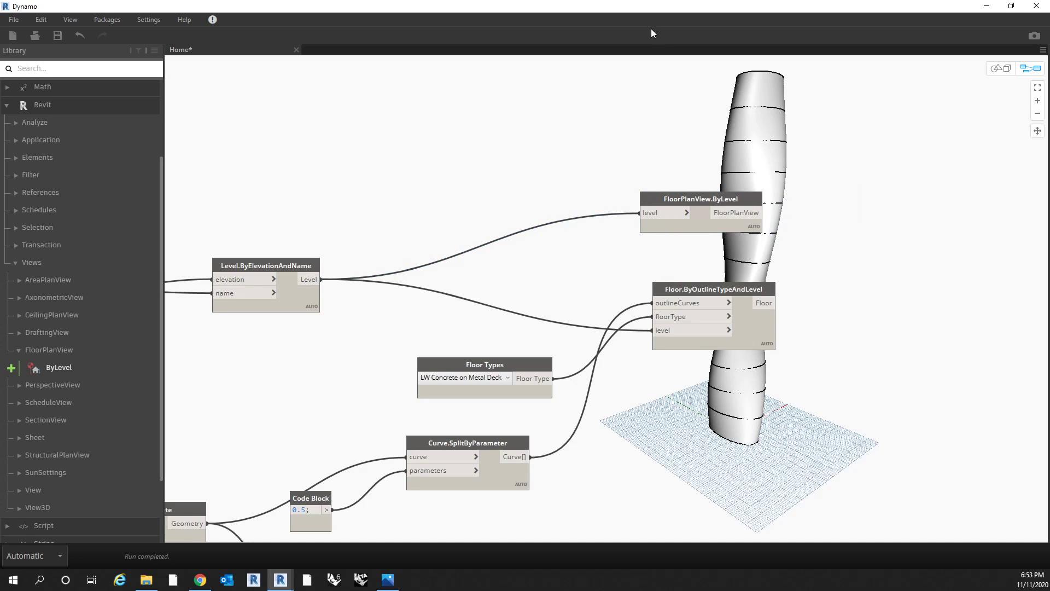
Step: Switch to Revit, centre the tower in the 3D view, and list the floor plans in the project browser
double_click(640, 6)
left_click_drag(383, 113, 1017, 4)
left_click(661, 216)
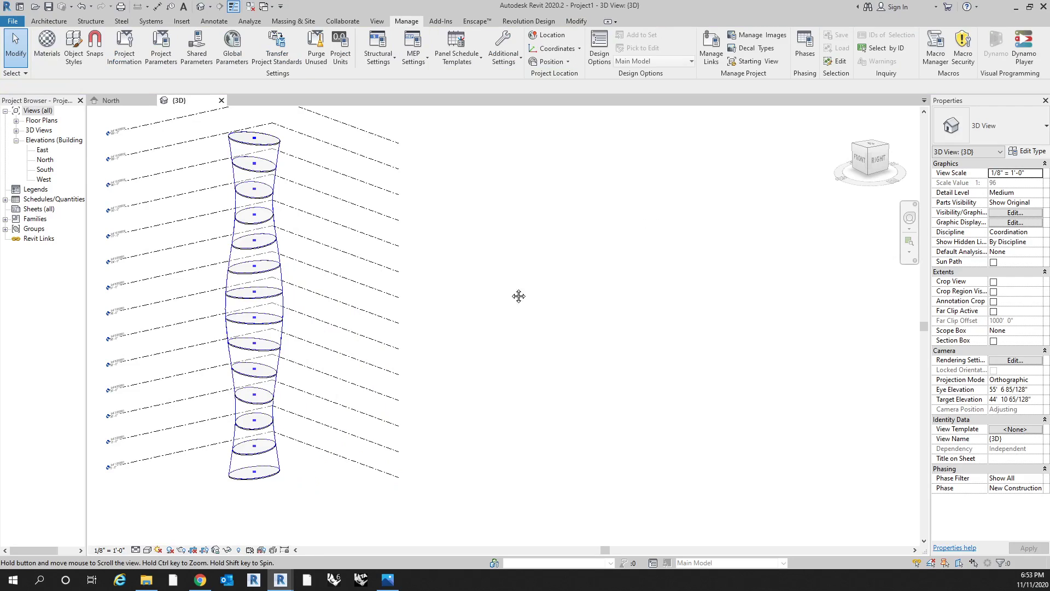
middle_click_drag(494, 293, 676, 320)
left_click(16, 121)
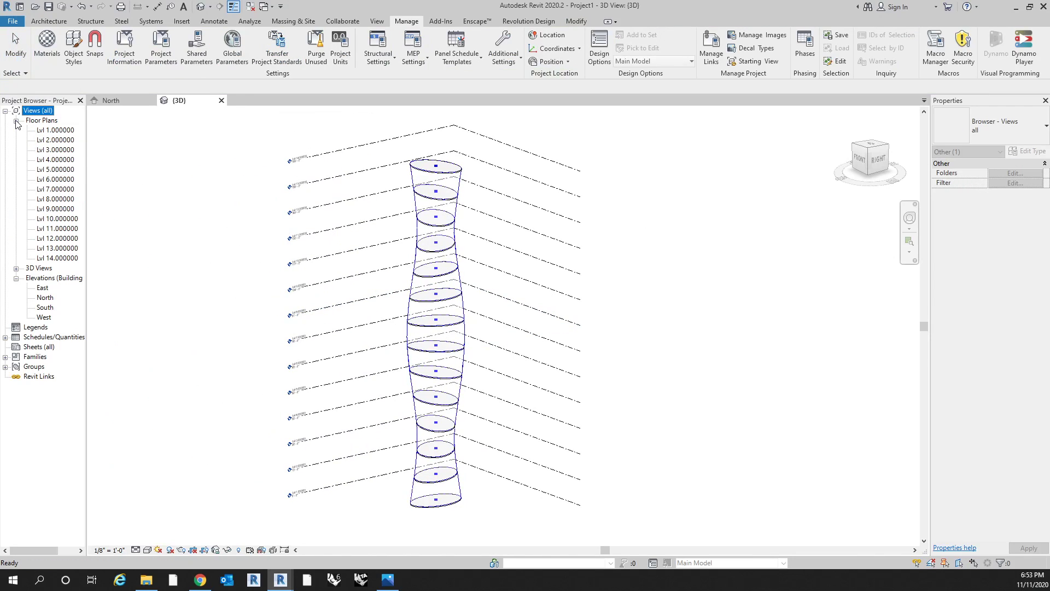
Step: Open the floor plans for levels 10, 5, 7 and 1 to inspect them, and return to the 3D view
double_click(63, 221)
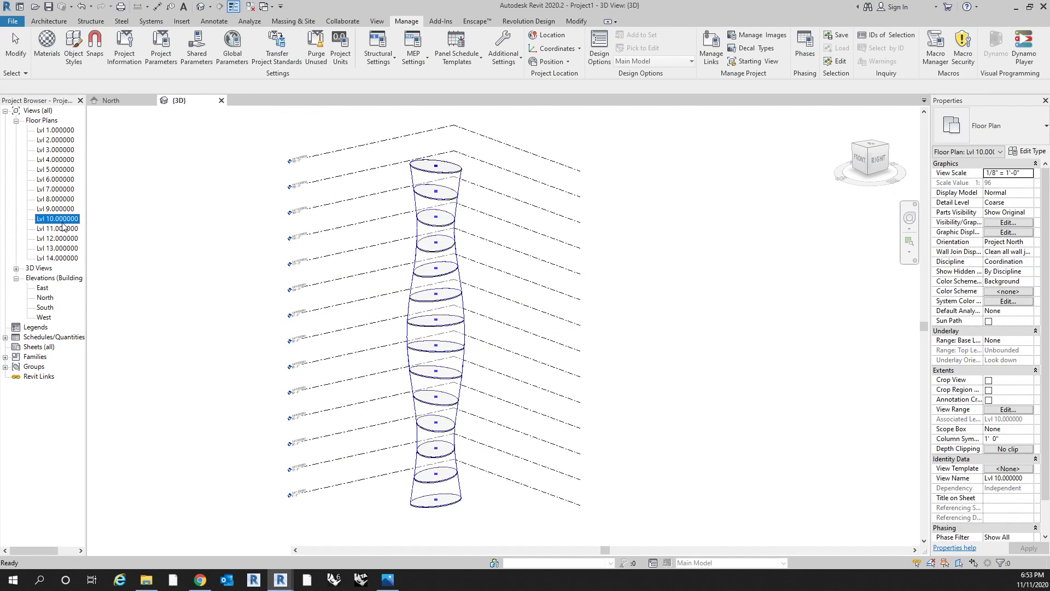
left_click(596, 332)
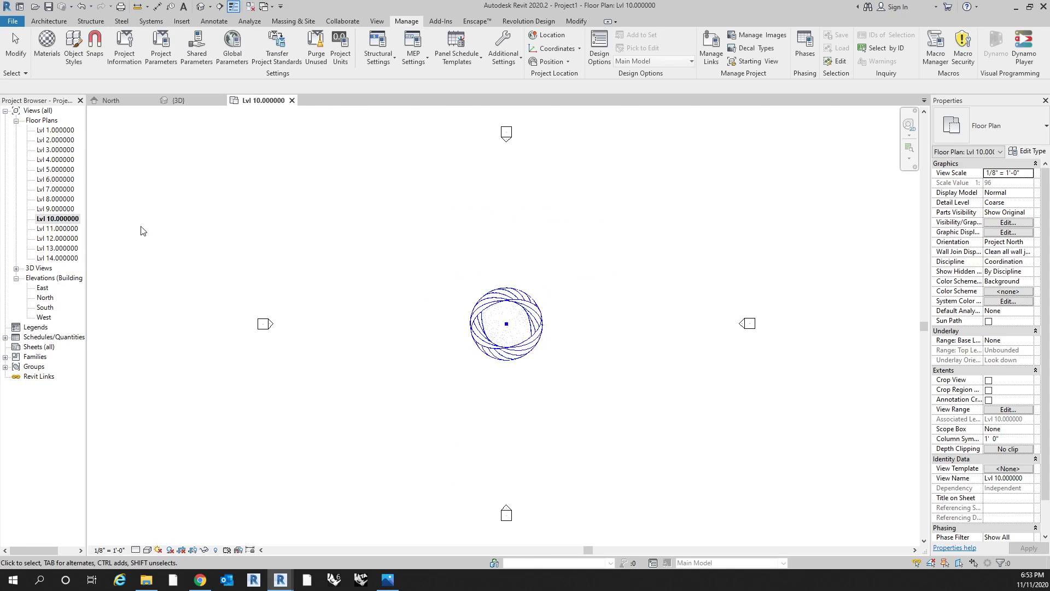
left_click(56, 169)
double_click(57, 190)
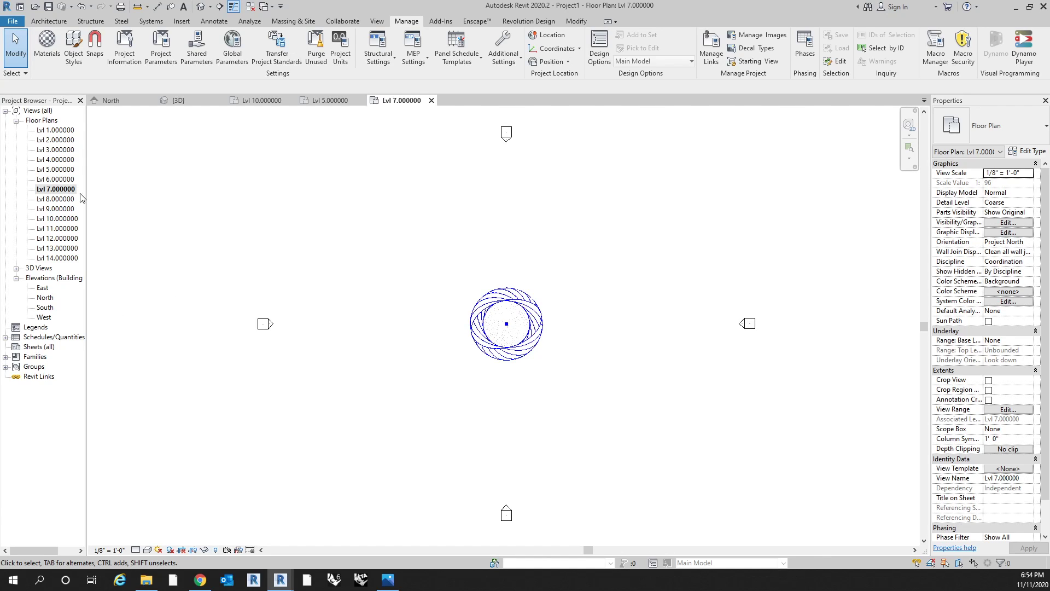
double_click(61, 131)
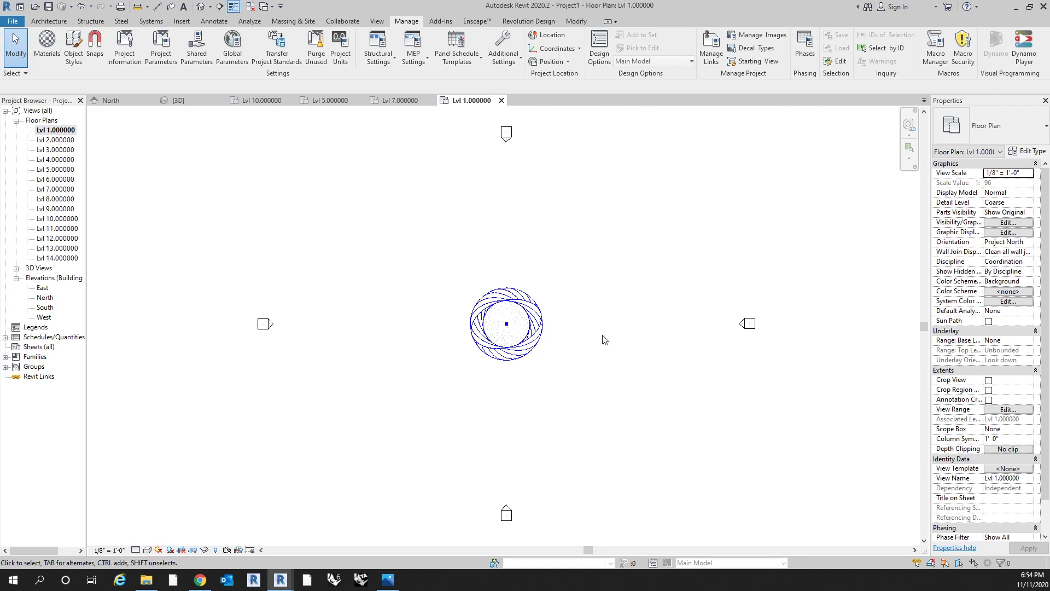
left_click(200, 7)
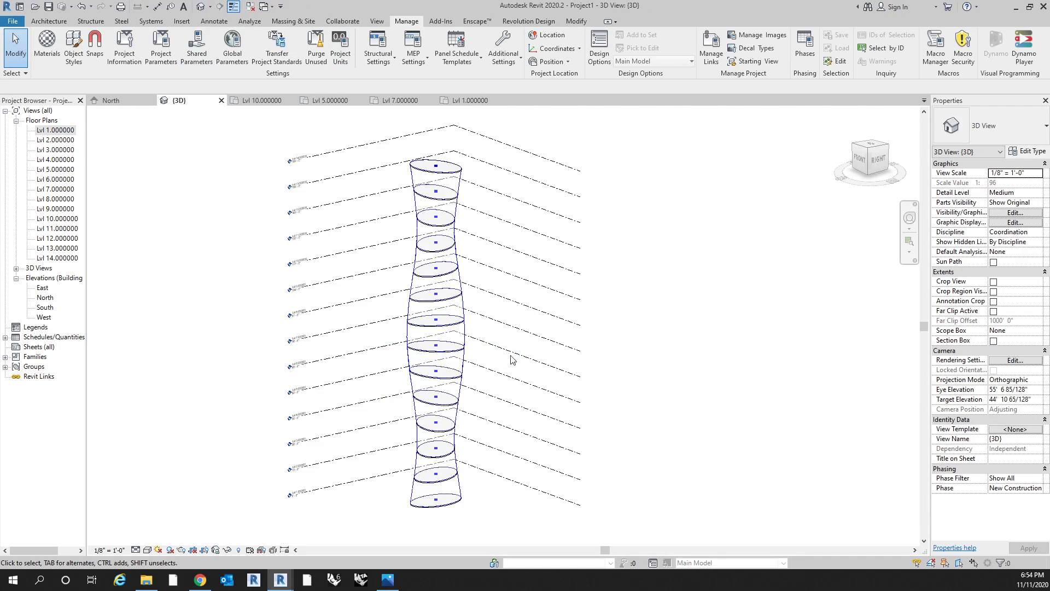
middle_click_drag(579, 313, 597, 291)
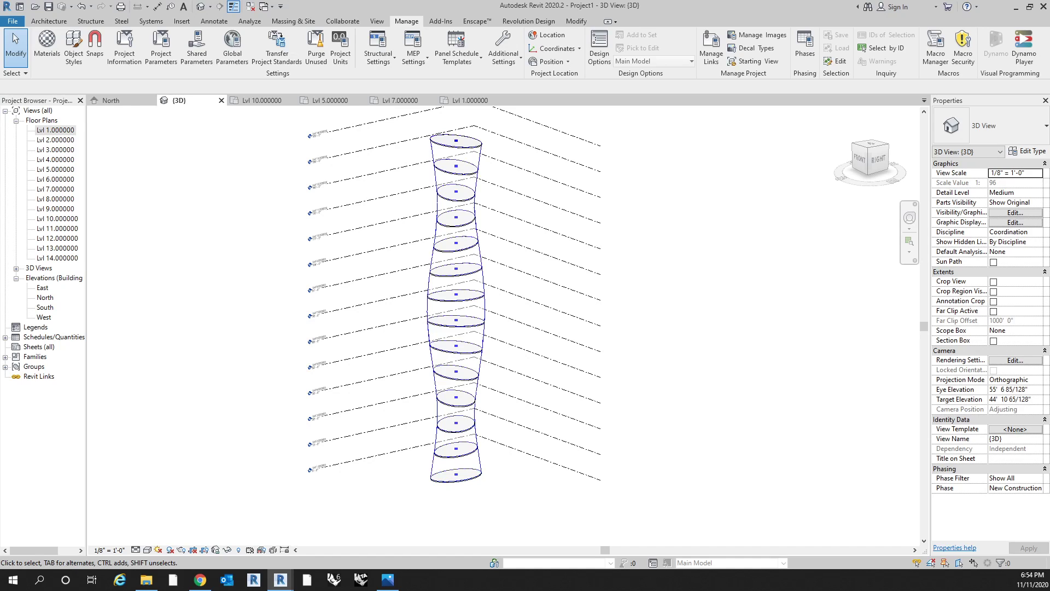
Step: Switch back to Dynamo and align the FloorPlanView.ByLevel node directly above the Floor.ByOutlineTypeAndLevel node
key("alt+Tab")
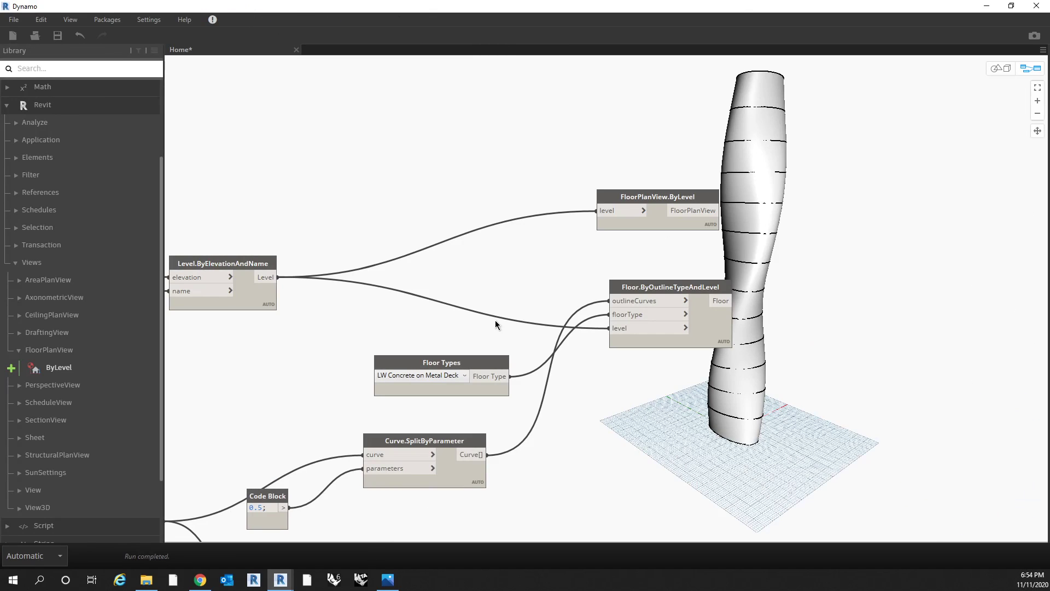
middle_click_drag(763, 293, 685, 270)
left_click(625, 267)
left_click(619, 173)
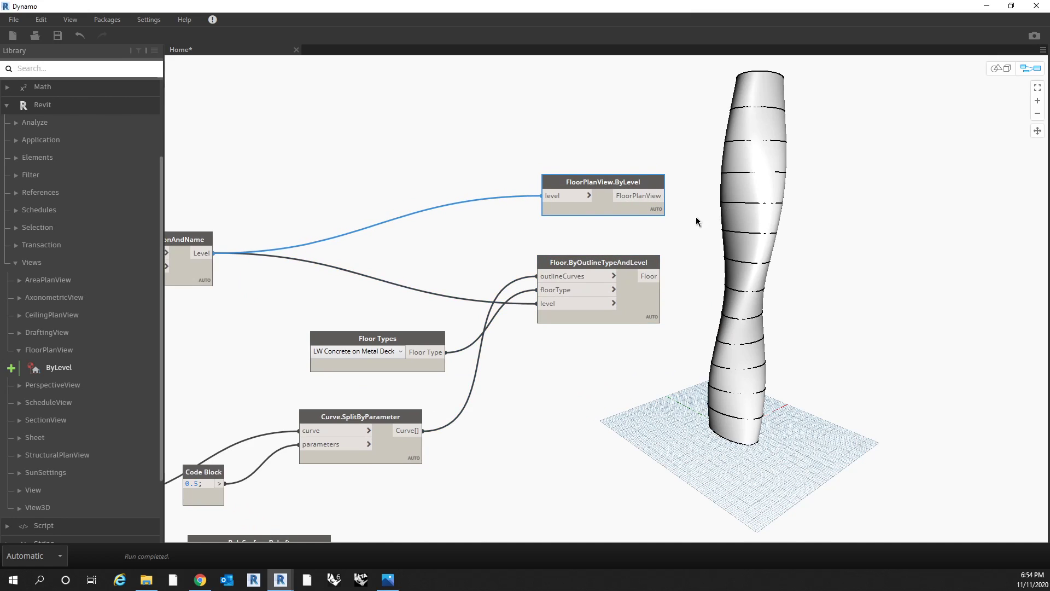
middle_click_drag(701, 216, 658, 231)
key("alt+Tab")
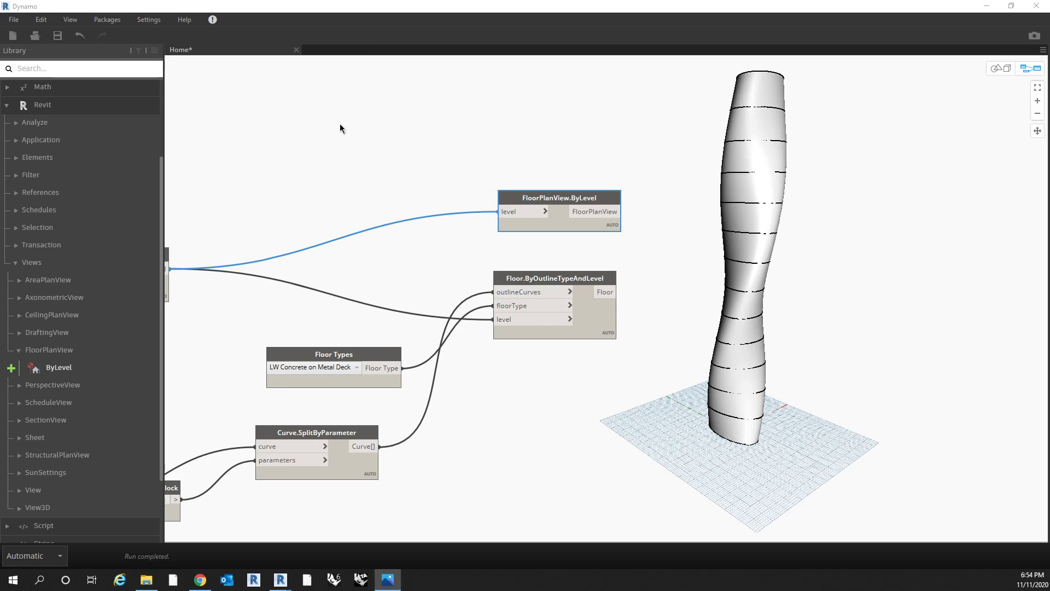
left_click_drag(579, 199, 574, 199)
mouse_move(575, 199)
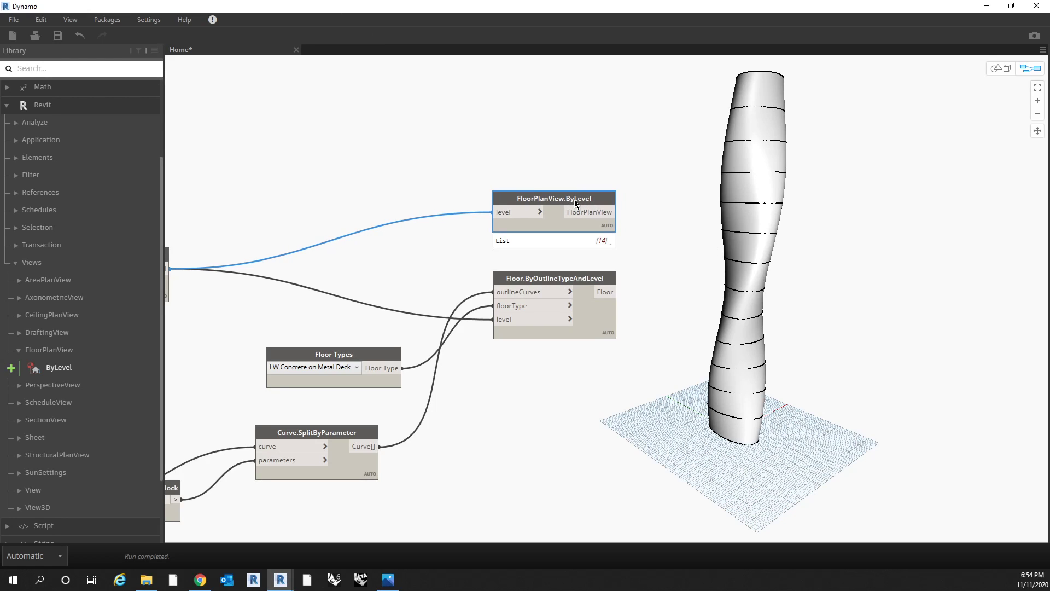
Step: Switch to Revit, open the Lvl 1.000000 floor plan and review the view scales offered for it
left_click_drag(580, 7, 1049, 230)
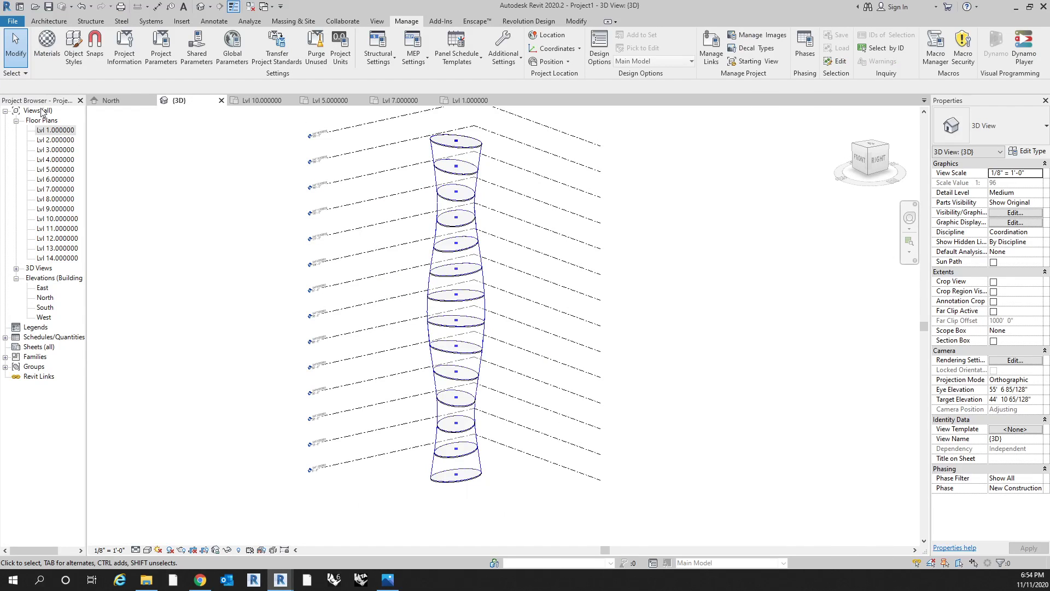
double_click(47, 129)
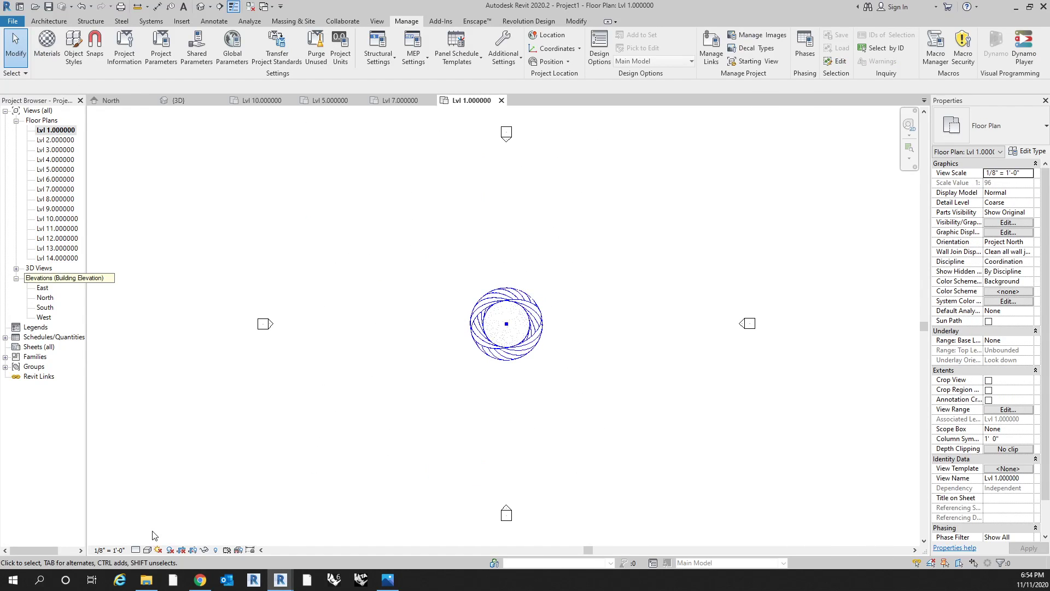
scroll(385, 410, "up", 2)
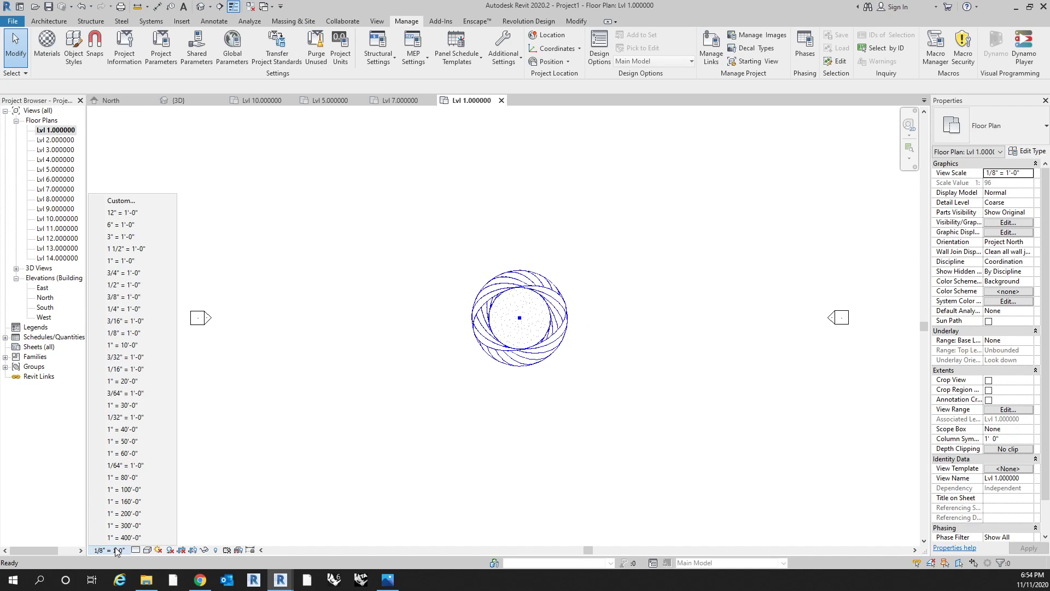
left_click(346, 444)
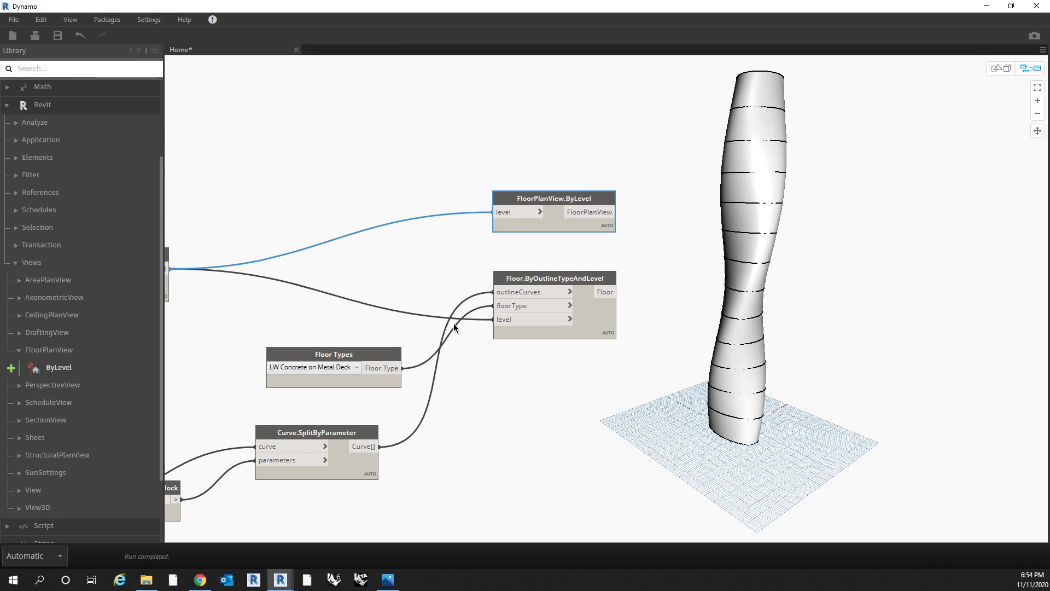
left_click(17, 69)
type("set")
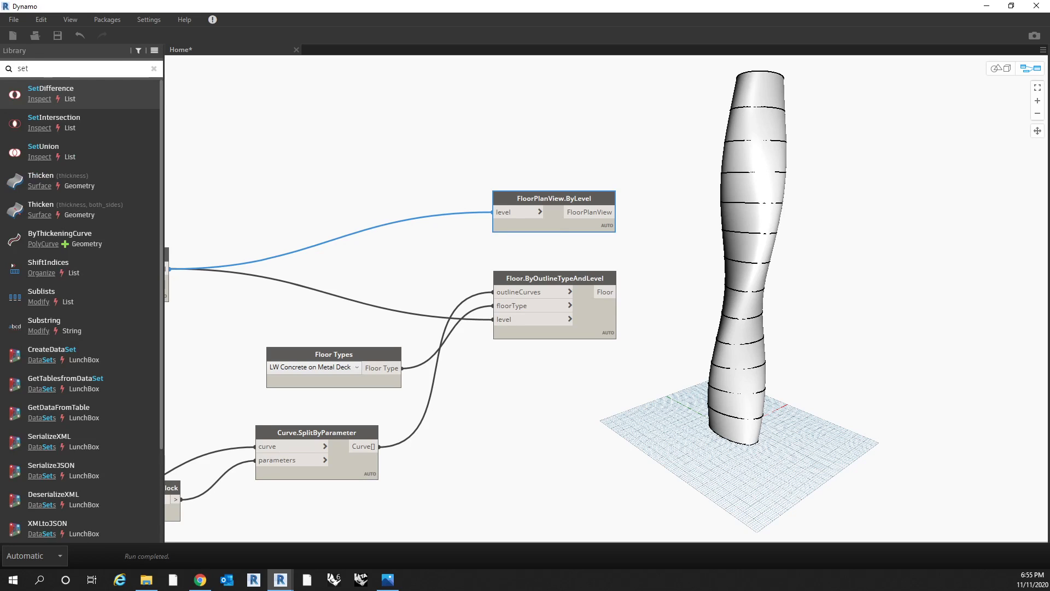
type(" sca")
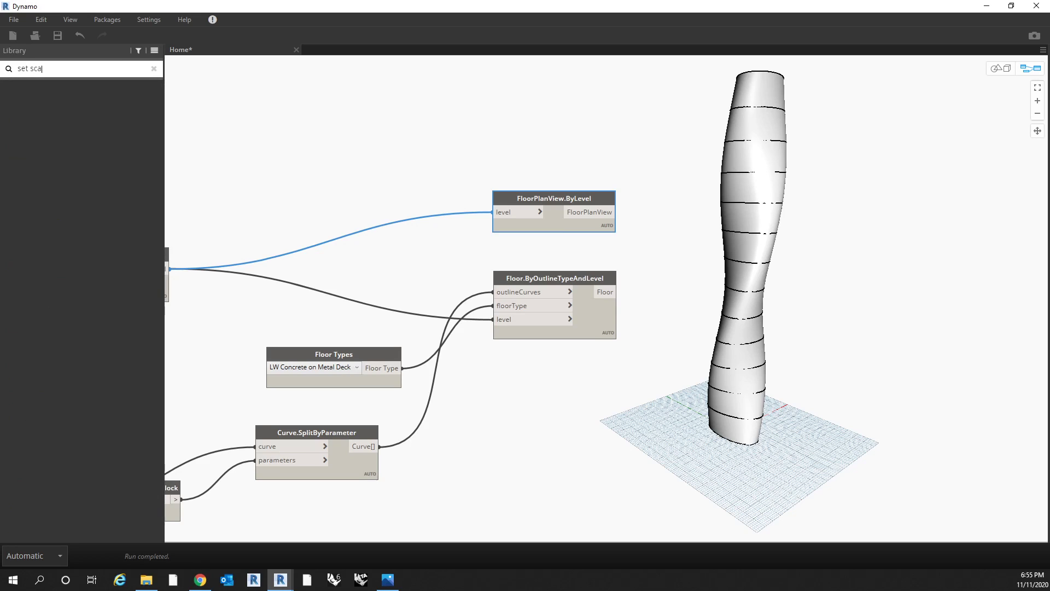
key("BackSpace")
key("BackSpace")
key("BackSpace")
key("BackSpace")
key("BackSpace")
key("BackSpace")
key("BackSpace")
Step: Search the Dynamo node library for "scale", add a View.SetScale node and place it beyond the Floor.ByOutlineTypeAndLevel node
type("scale")
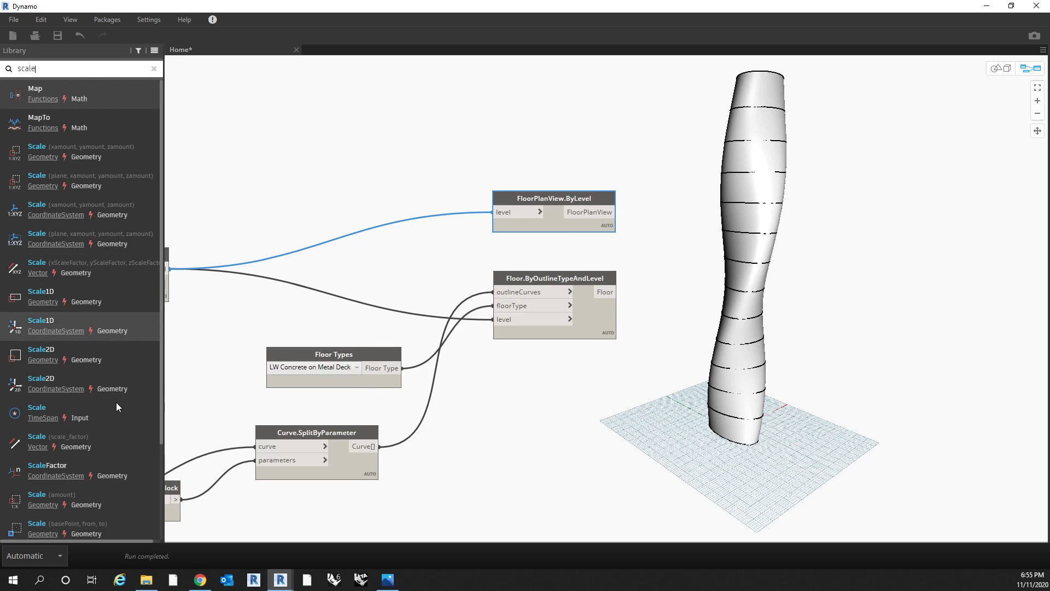
mouse_move(117, 438)
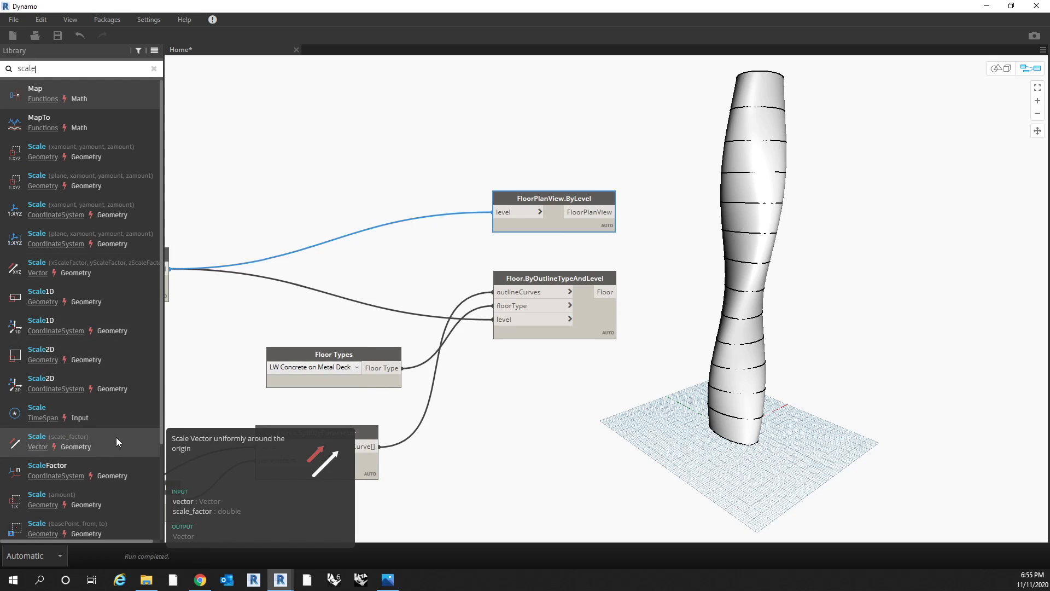
scroll(114, 435, "down", 3)
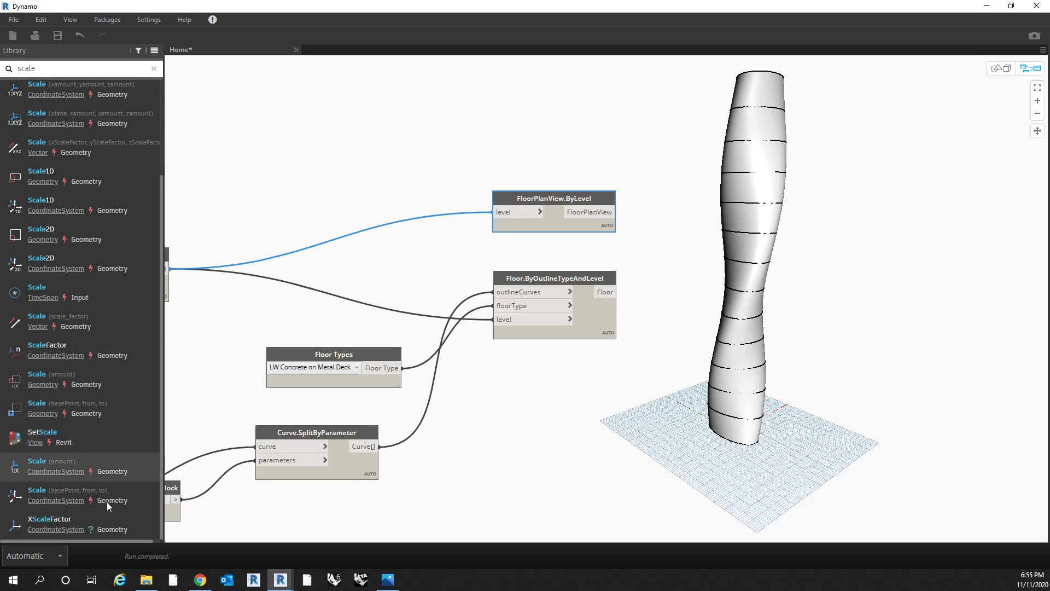
mouse_move(106, 501)
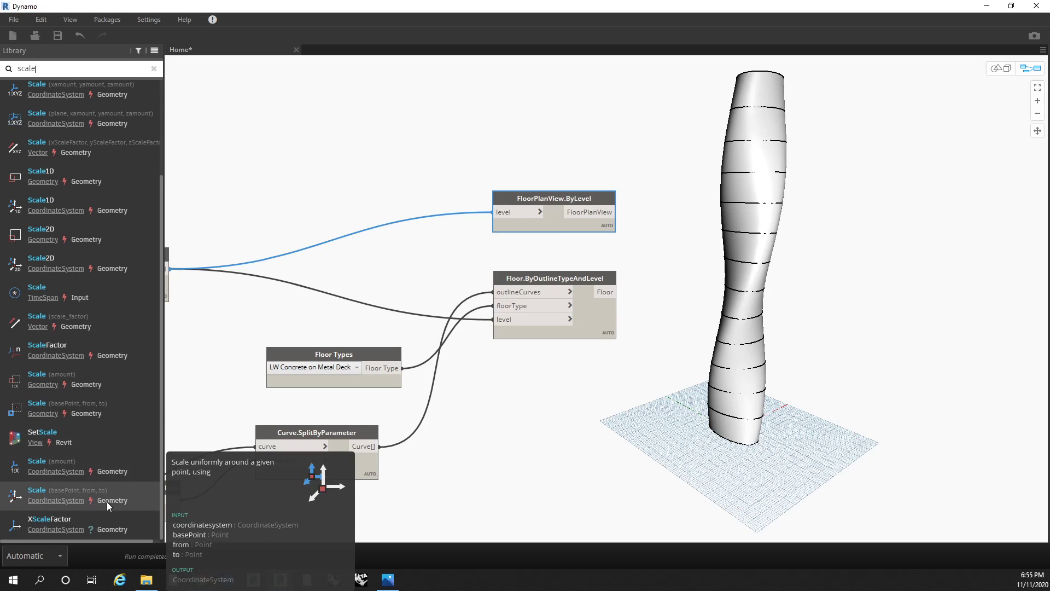
left_click(125, 442)
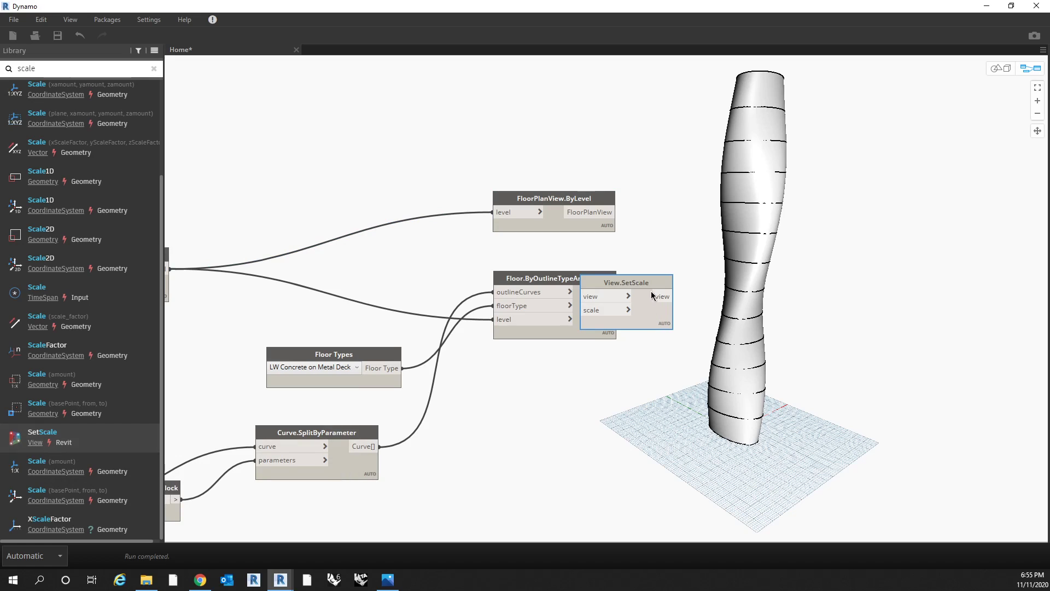
left_click_drag(655, 283, 820, 304)
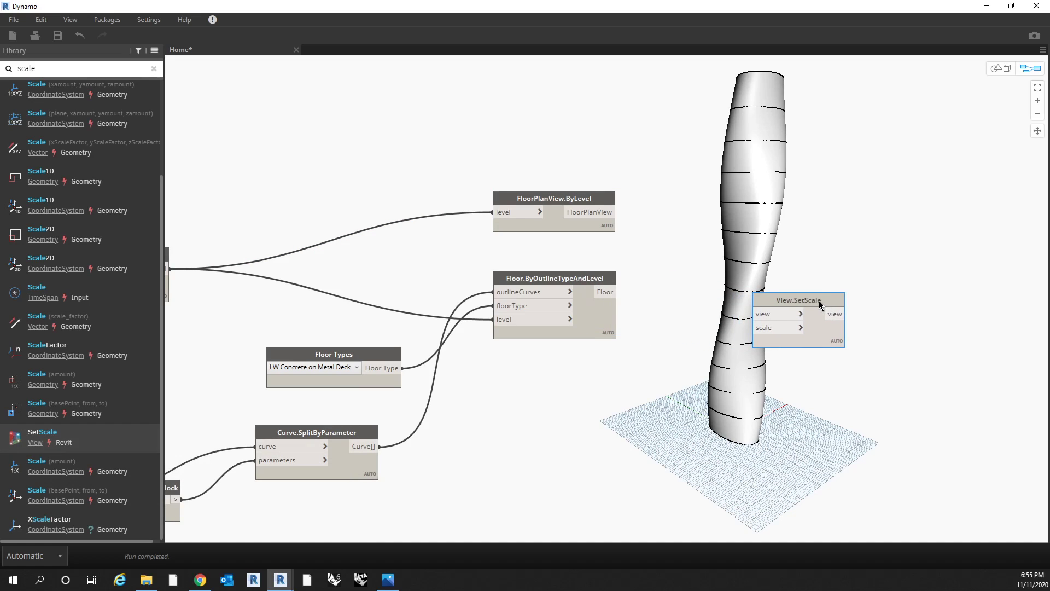
Step: Connect the FloorPlanView output of FloorPlanView.ByLevel to the view input of View.SetScale, and move View.SetScale slightly up and outward
left_click(832, 247)
left_click_drag(616, 212, 754, 313)
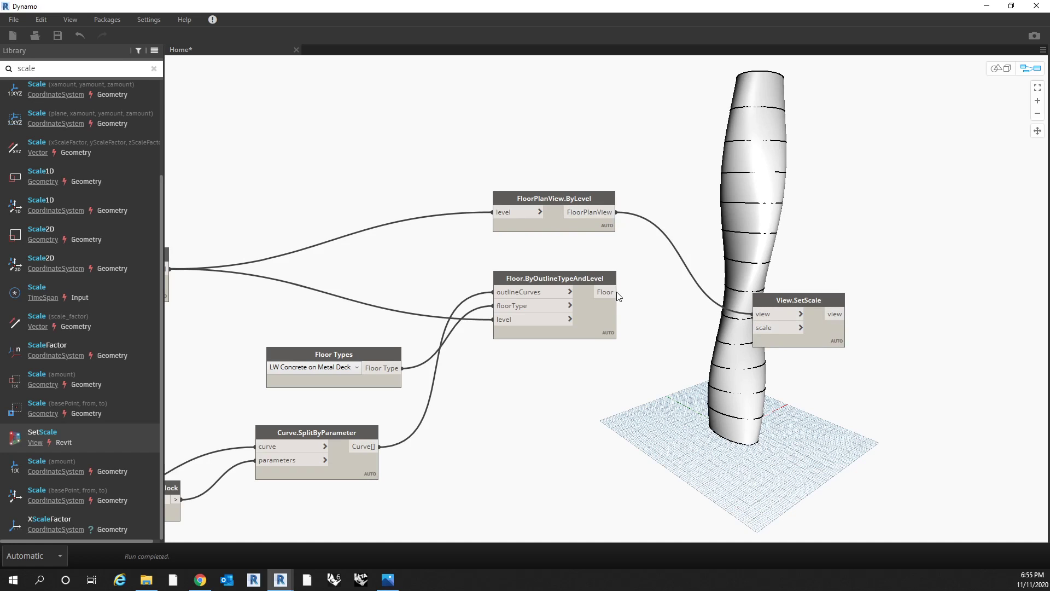
left_click_drag(616, 292, 693, 356)
left_click_drag(788, 276, 820, 260)
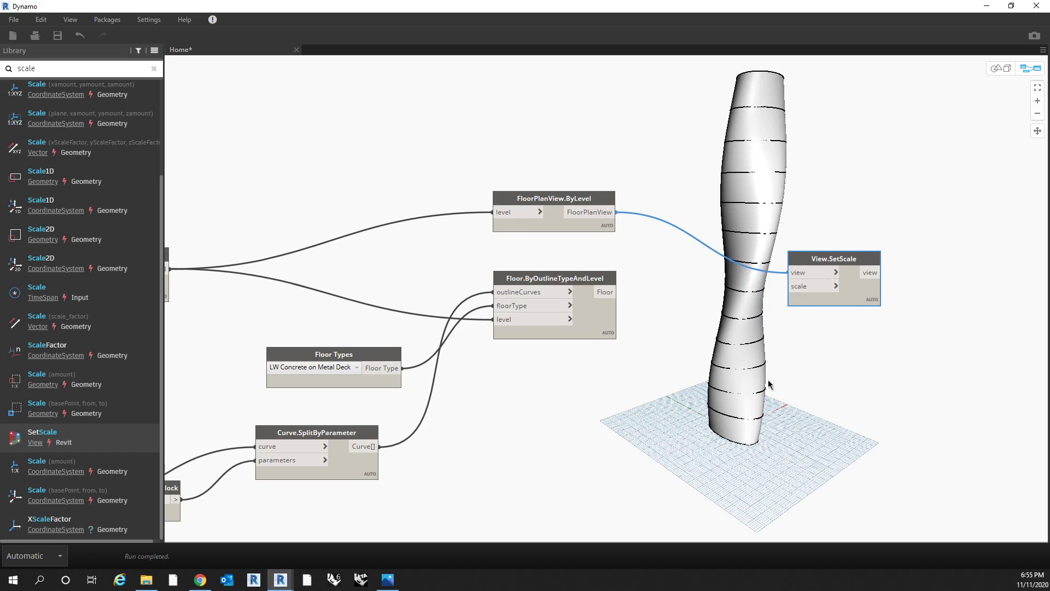
Step: Add a code block with the value 100 and connect it to the scale input of View.SetScale
double_click(697, 324)
type("100")
key("Escape")
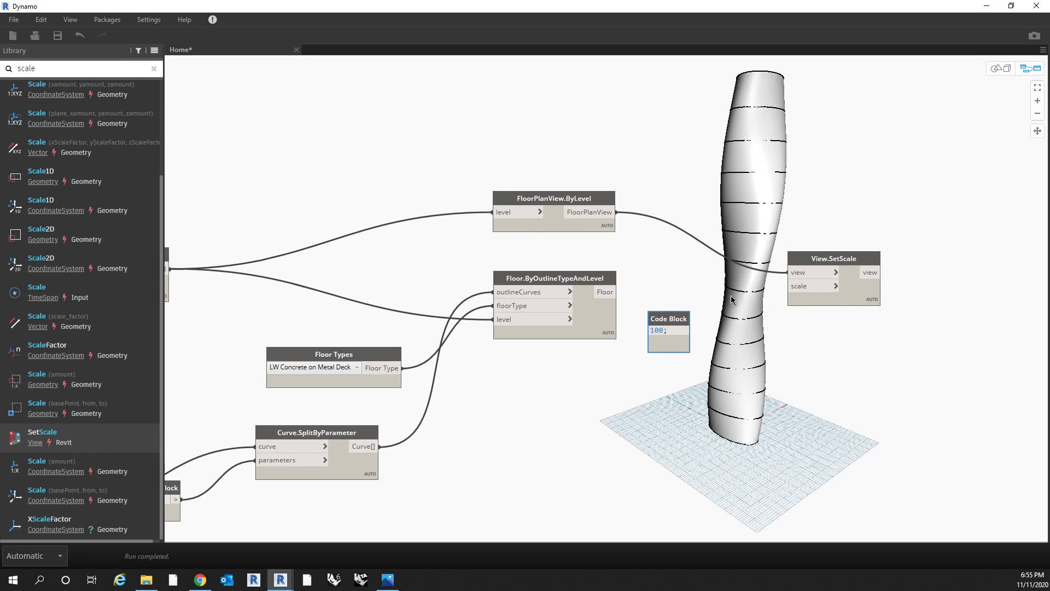
left_click_drag(685, 319, 800, 287)
middle_click_drag(848, 249, 766, 275)
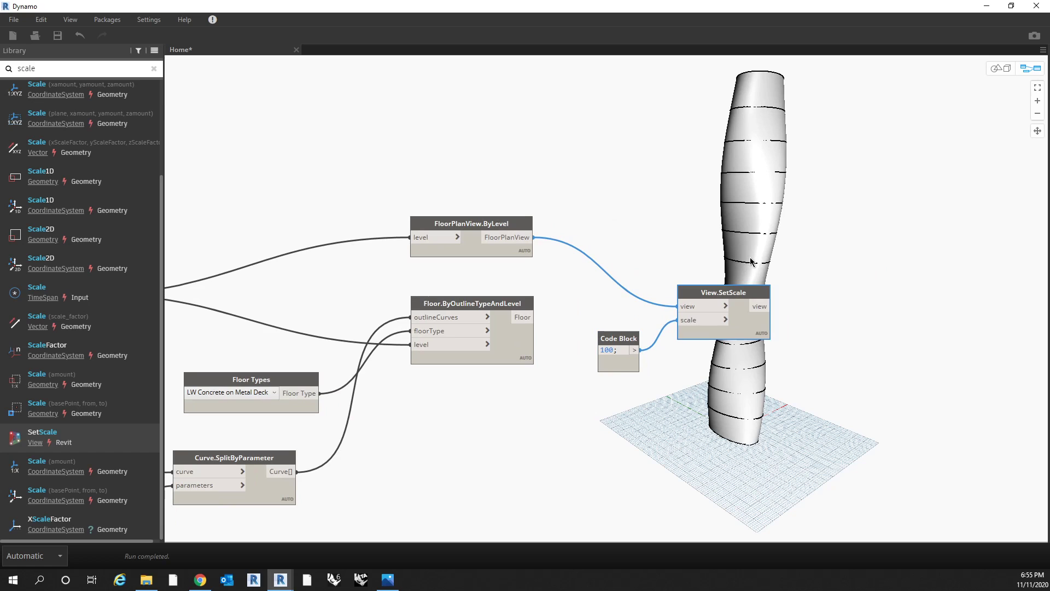
Step: Switch to Revit and check the view scale of the Lvl 1.000000 floor plan
left_click_drag(607, 5, 1049, 203)
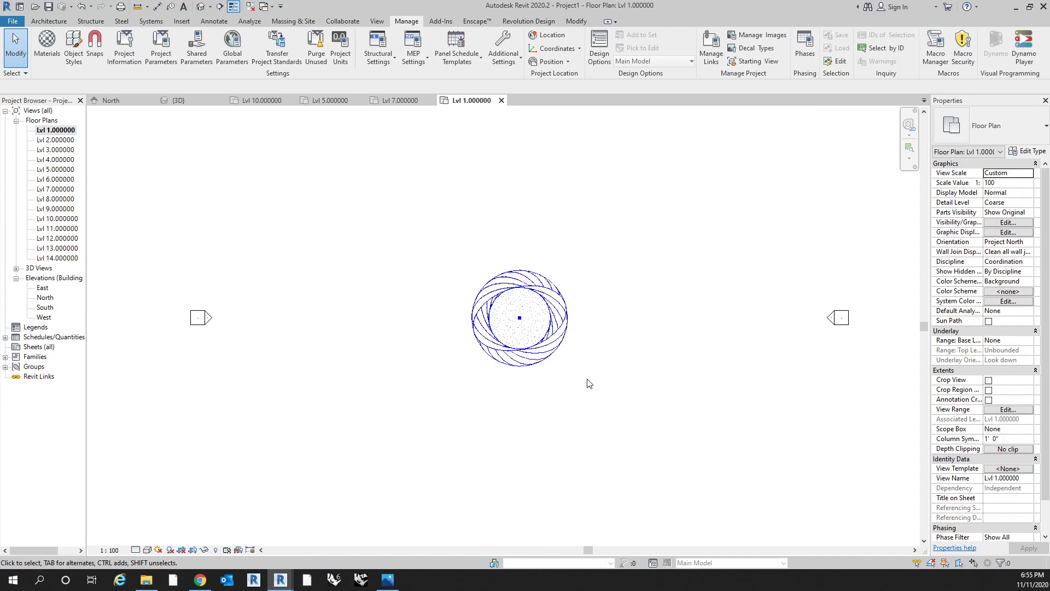
scroll(559, 326, "up", 2)
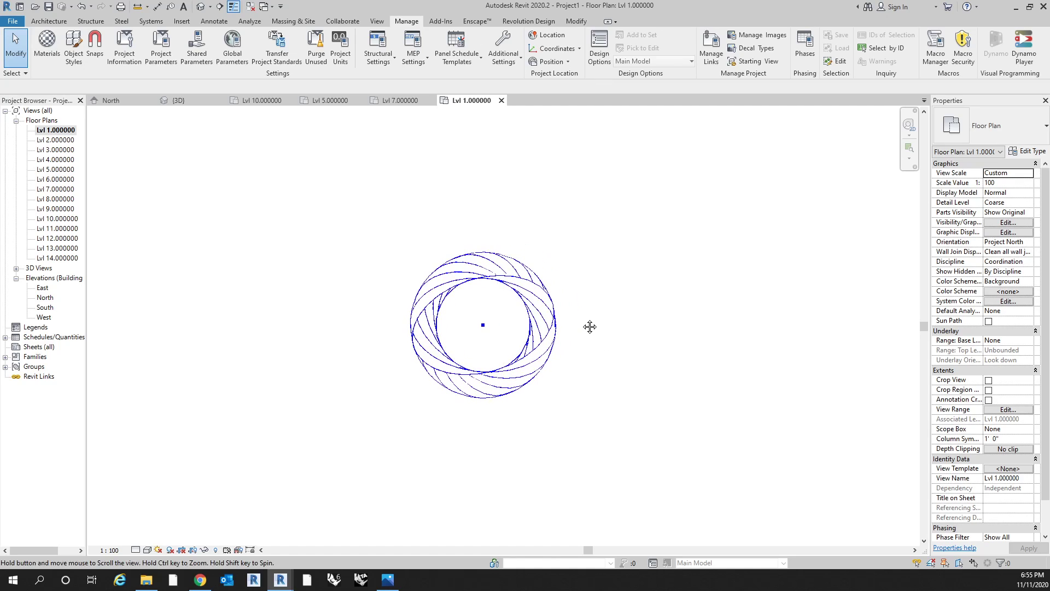
left_click(110, 550)
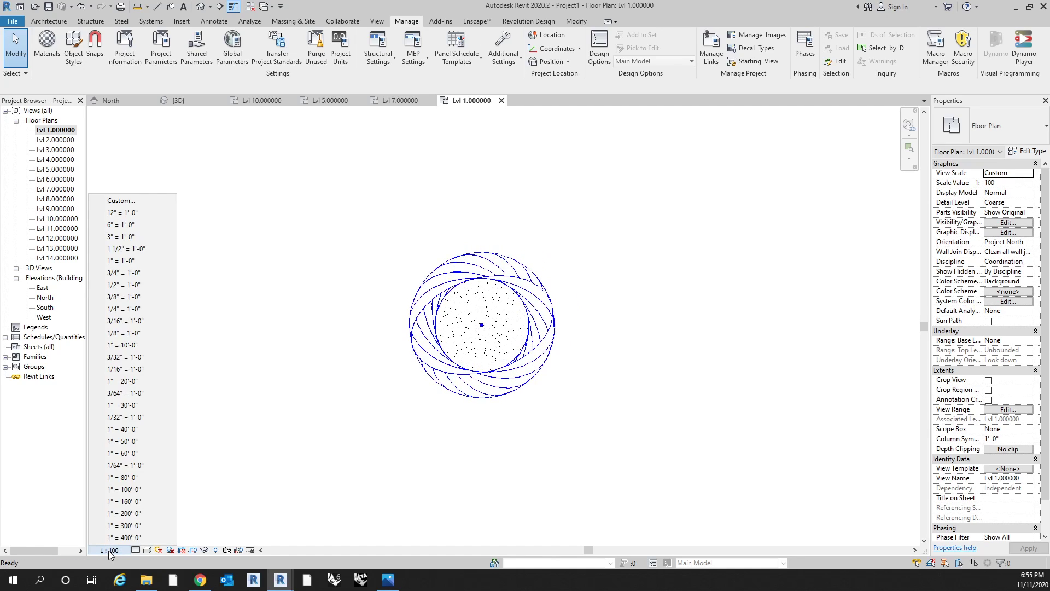
left_click(322, 392)
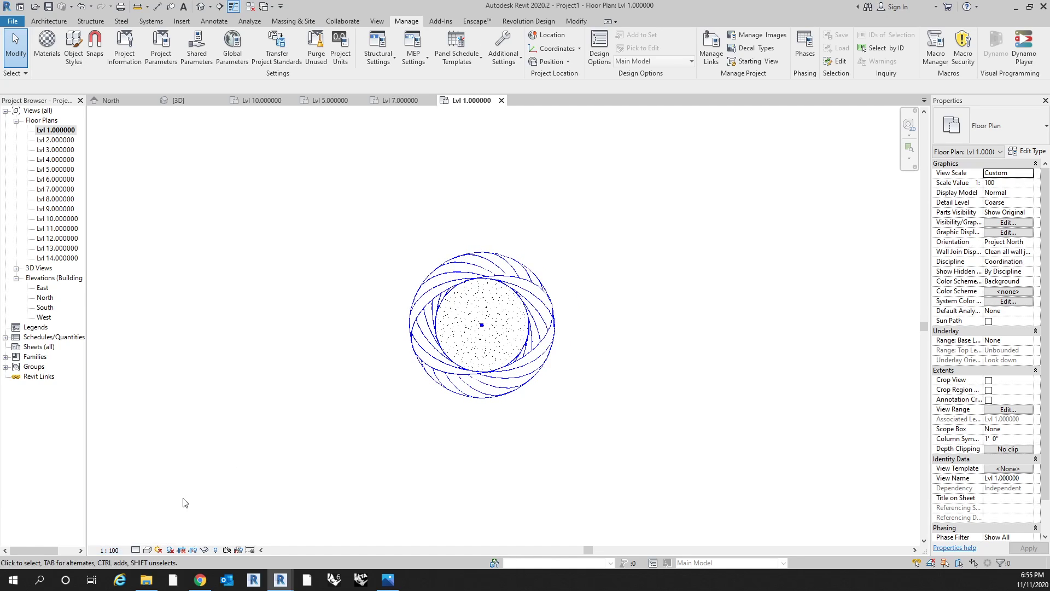
scroll(573, 347, "down", 1)
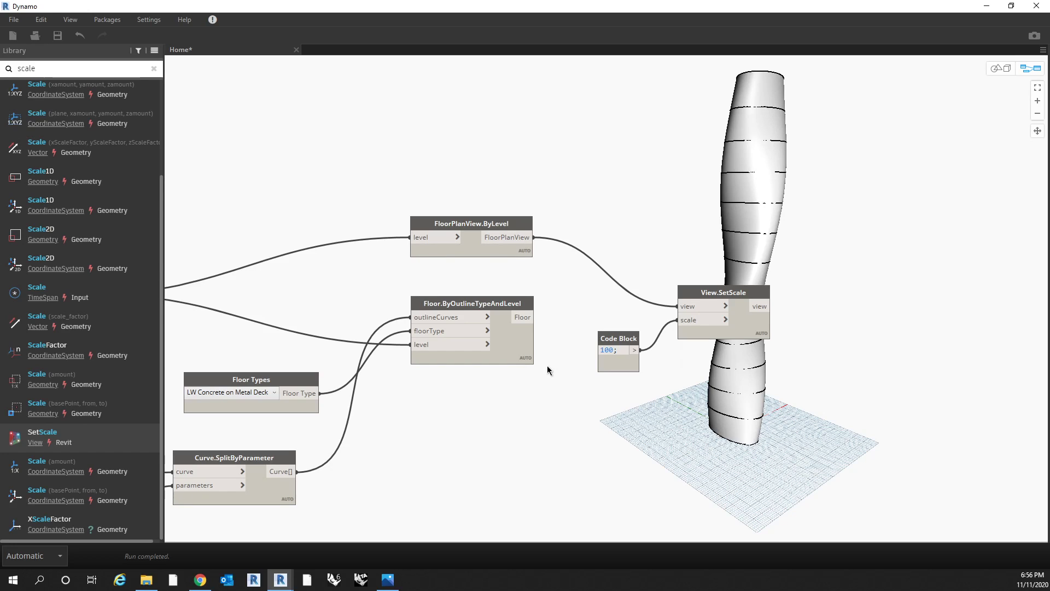
Step: Nudge the View.SetScale node in Dynamo, and switch to Revit to inspect the Lvl 2.000000 floor plan
mouse_move(740, 289)
left_click_drag(741, 288, 744, 293)
middle_click_drag(800, 256, 699, 270)
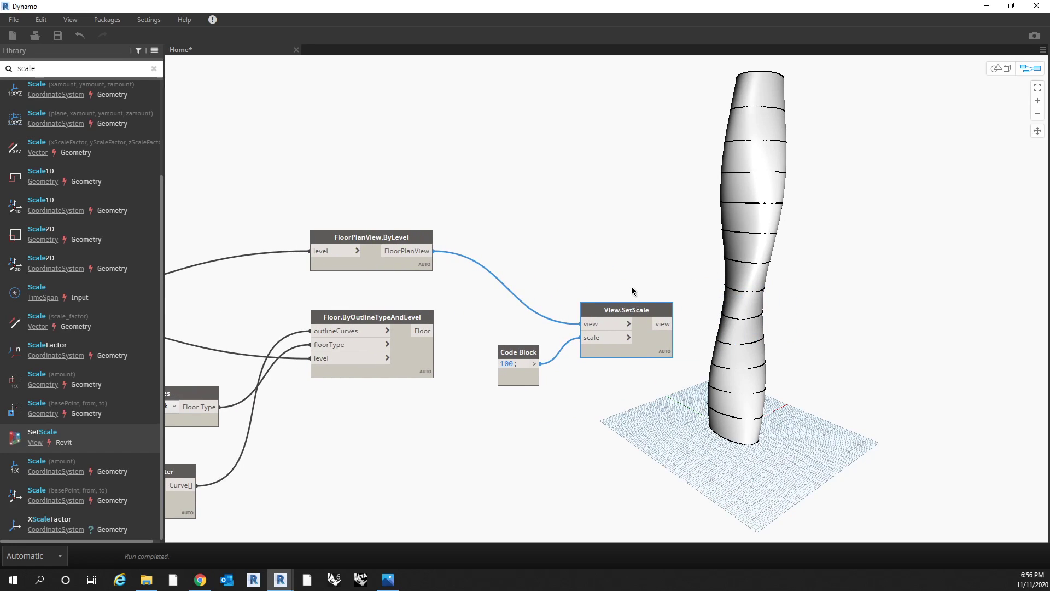
left_click(280, 579)
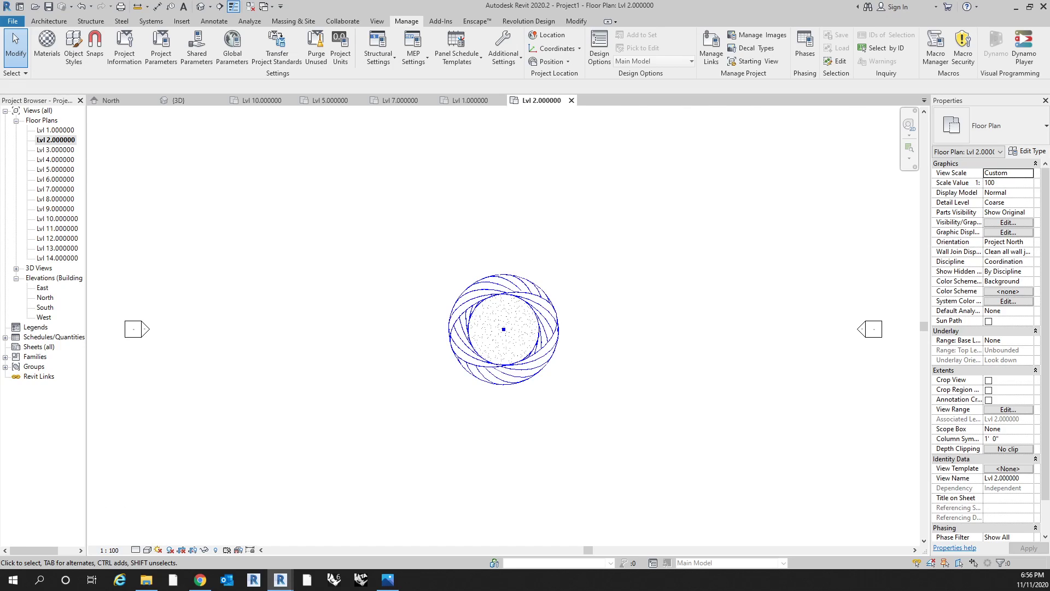
scroll(563, 305, "up", 2)
scroll(531, 282, "down", 3)
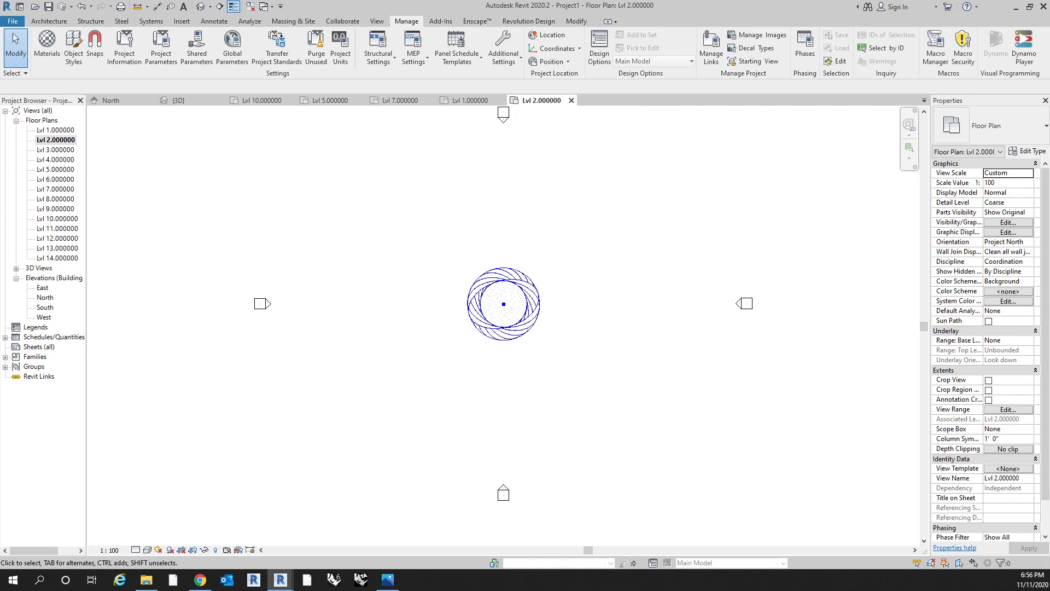
Step: Return to Dynamo, set the view scale code block to 500, and check the Lvl 2.000000 floor plan in Revit
left_click_drag(1049, 100, 745, 1)
left_click(502, 364)
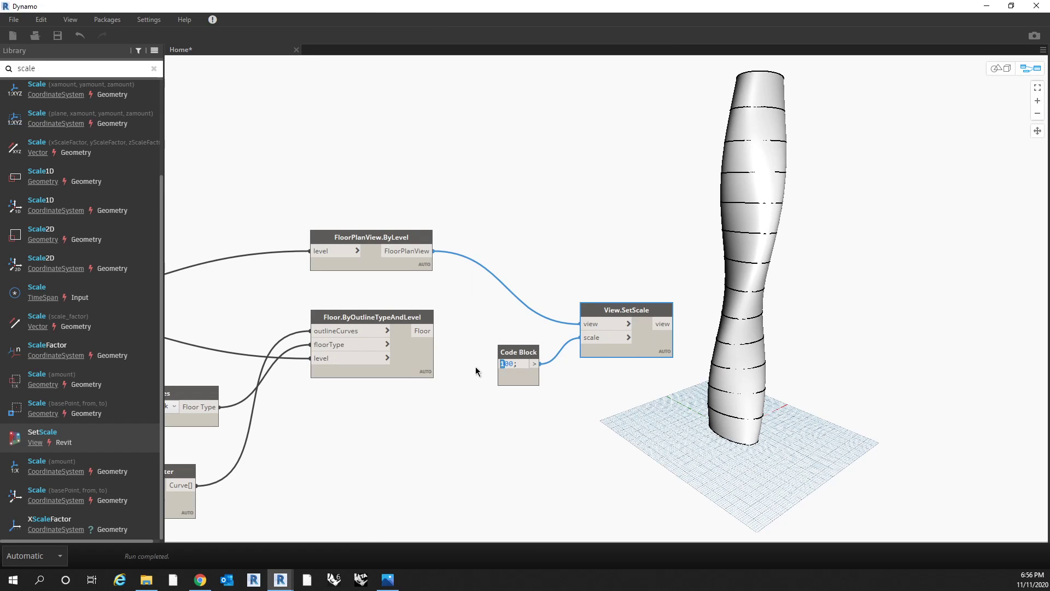
type("5")
left_click(470, 373)
left_click_drag(534, 5, 738, 457)
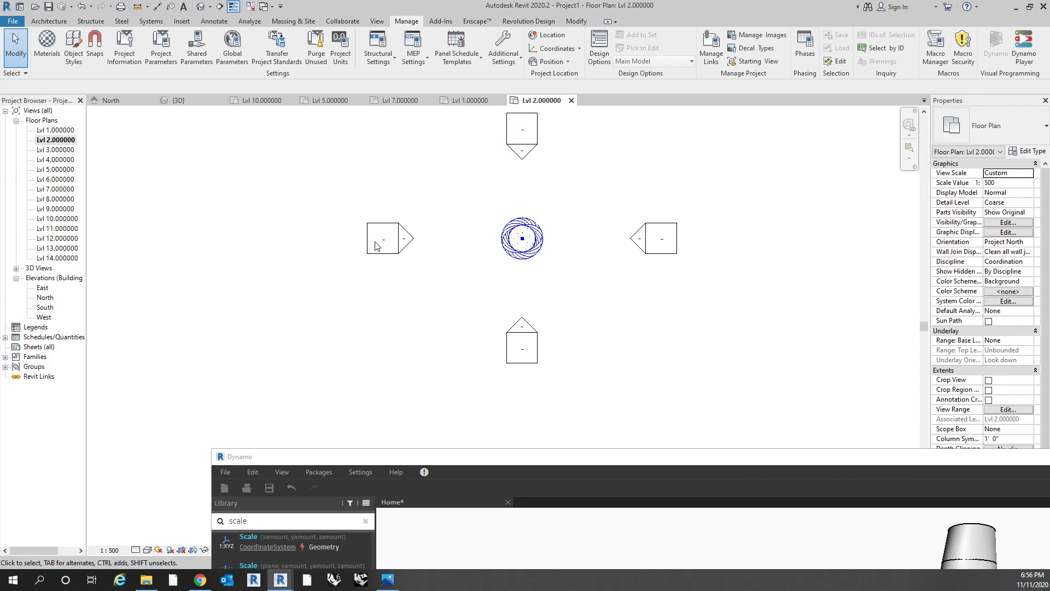
left_click_drag(599, 456, 498, 134)
double_click(498, 134)
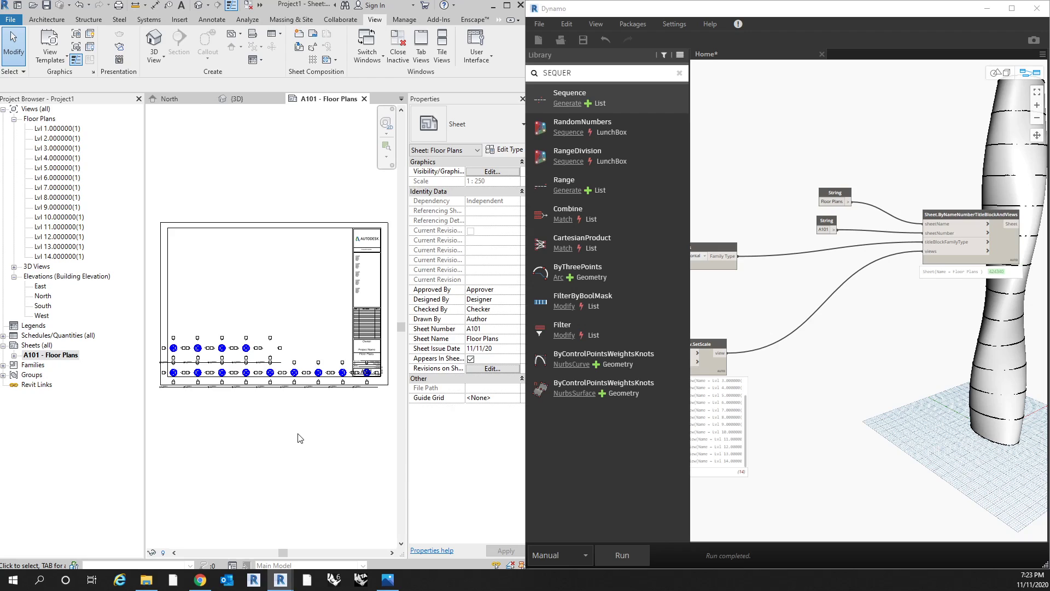
Step: Show more of the node graph in Dynamo, and open Revit's default 3D view with the whole tower fitted in it
left_click(890, 333)
scroll(891, 333, "down", 3)
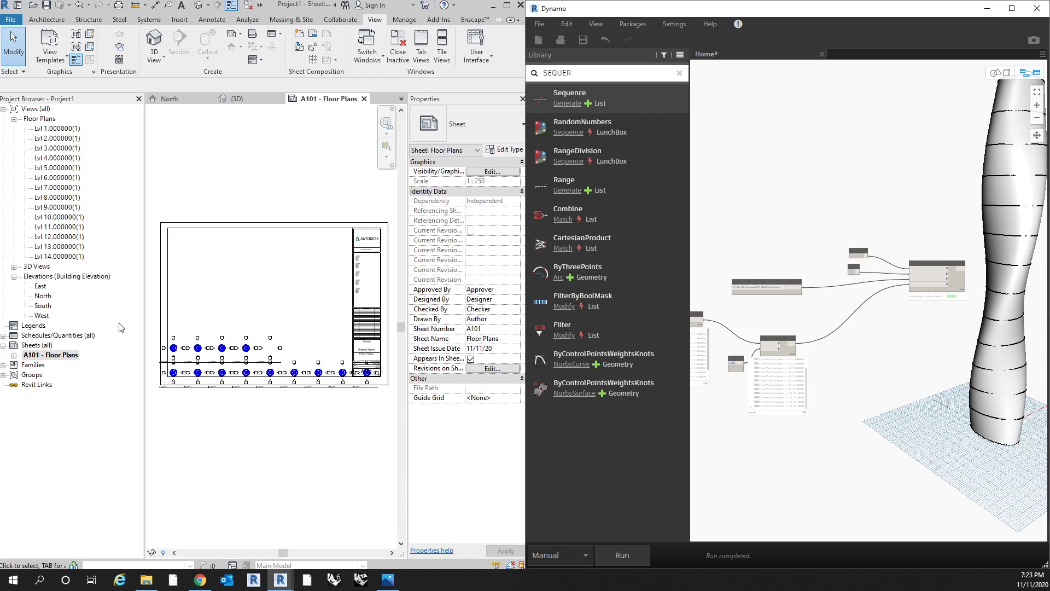
left_click(198, 6)
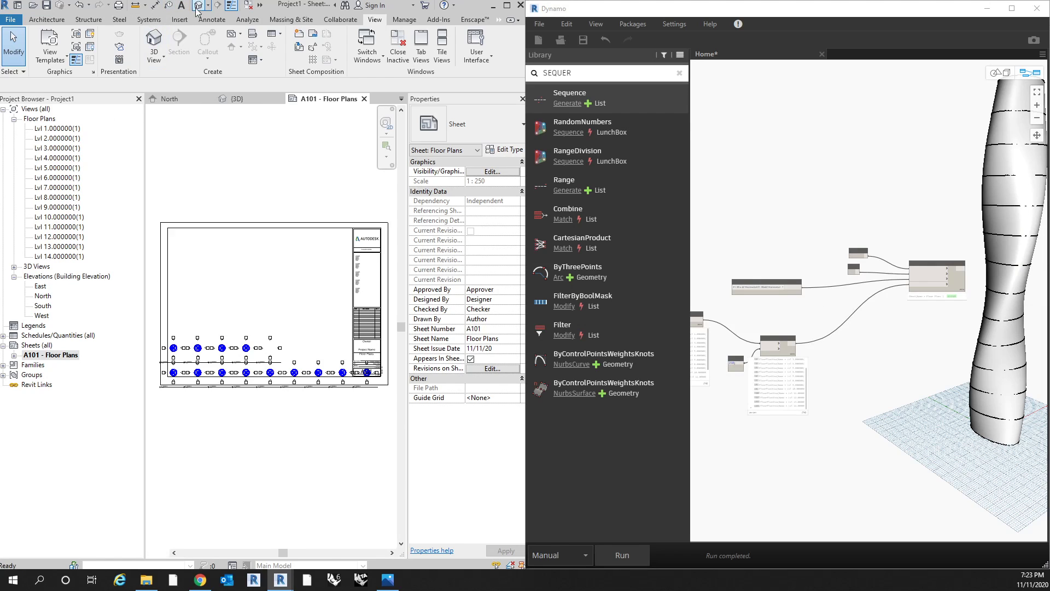
key("z")
key("f")
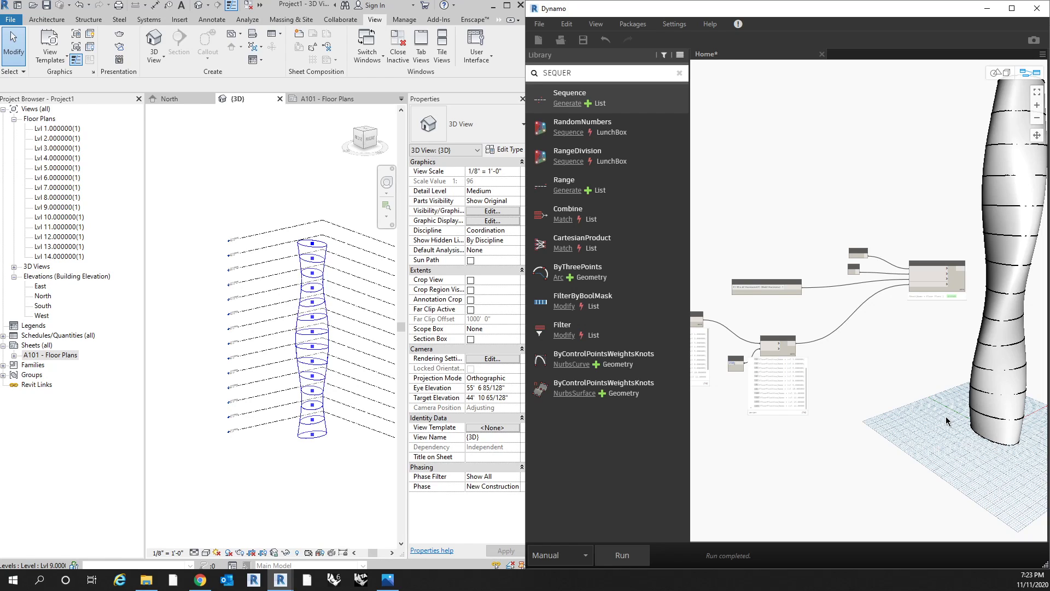
Step: Maximize the Dynamo window and examine the graph from Geometry.Rotate through the floor nodes to View.SetScale
scroll(924, 273, "down", 5)
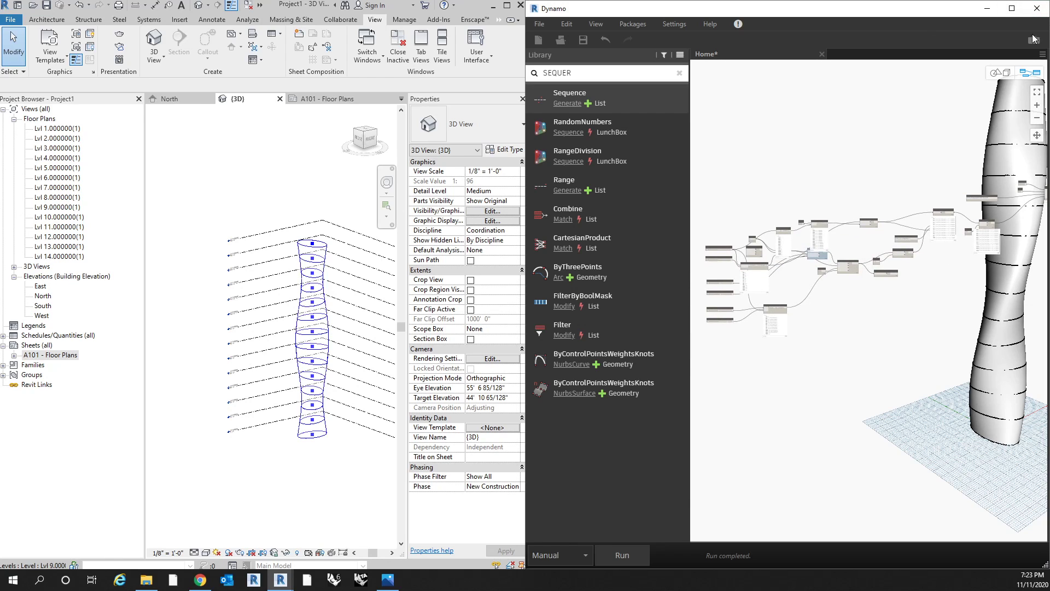
left_click(1012, 8)
scroll(362, 287, "up", 3)
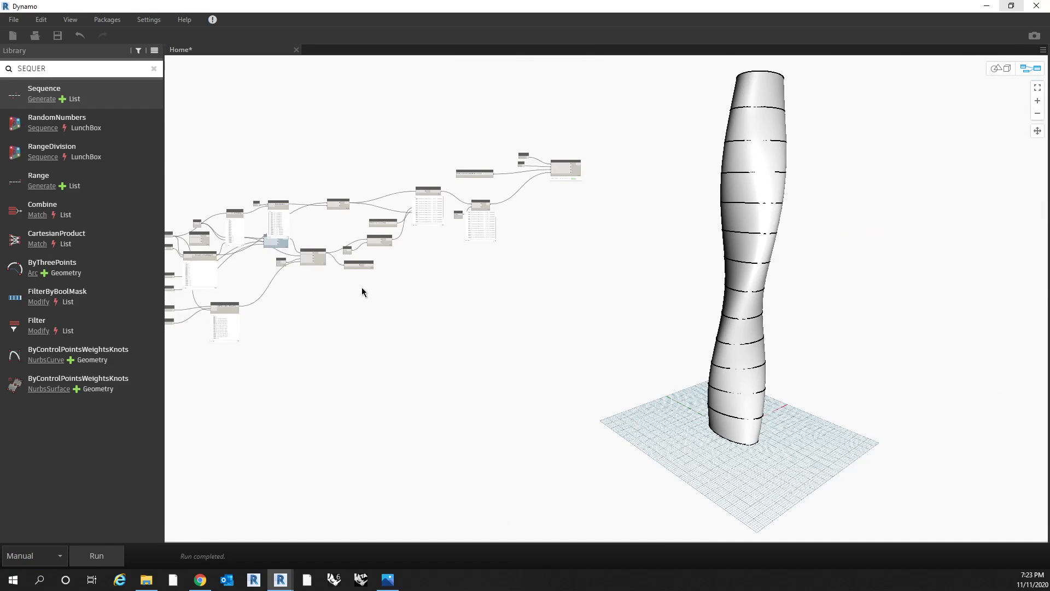
scroll(507, 294, "up", 4)
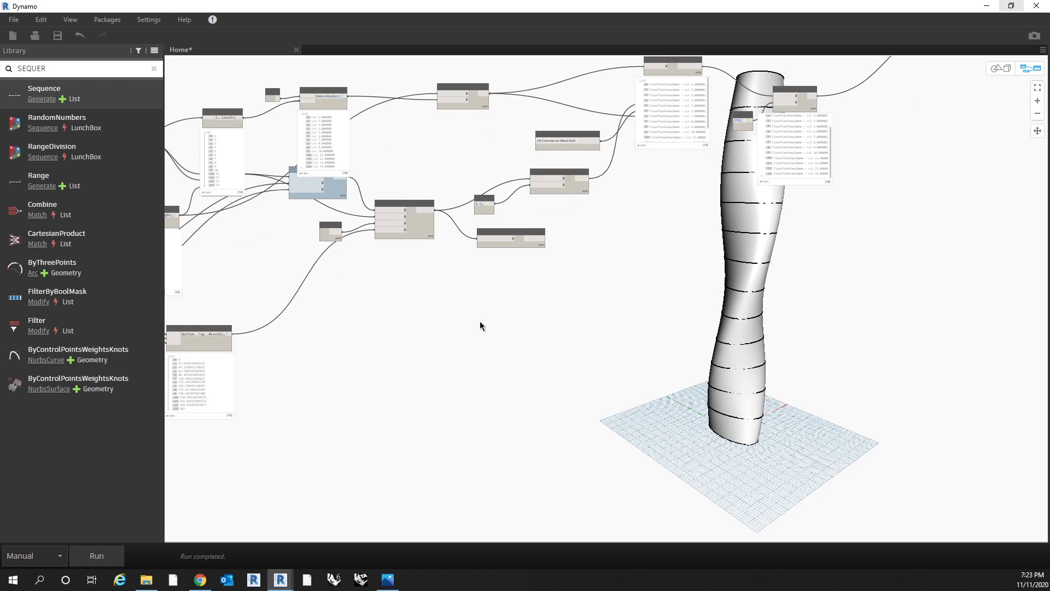
scroll(583, 269, "up", 2)
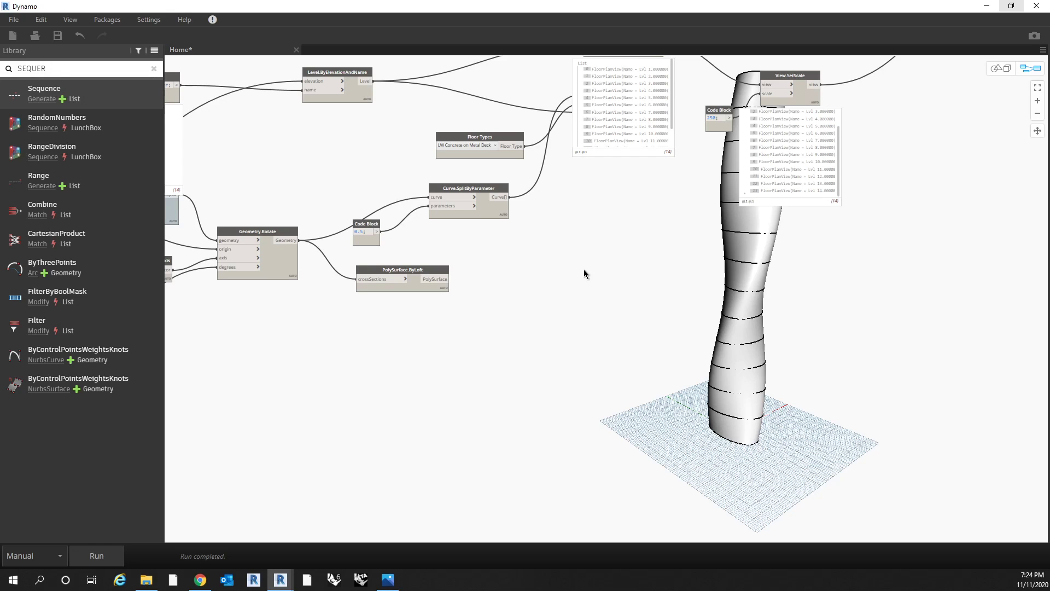
key("alt+Tab")
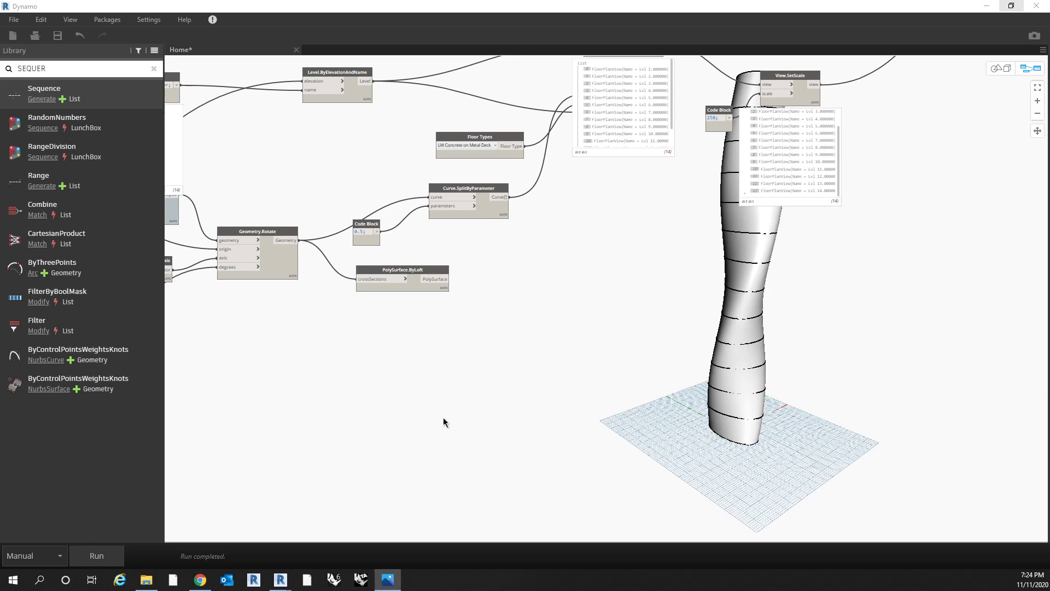
Step: Select the Geometry.Rotate node and examine its curves in the tower preview and the nodes it feeds
left_click(265, 234)
middle_click_drag(731, 330, 762, 302)
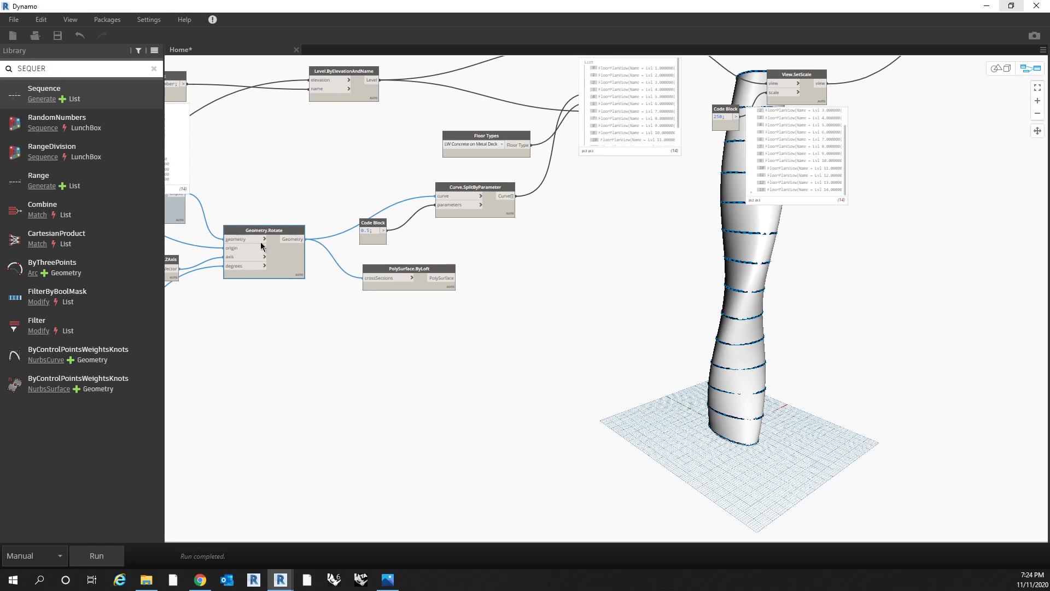
key("alt+Tab")
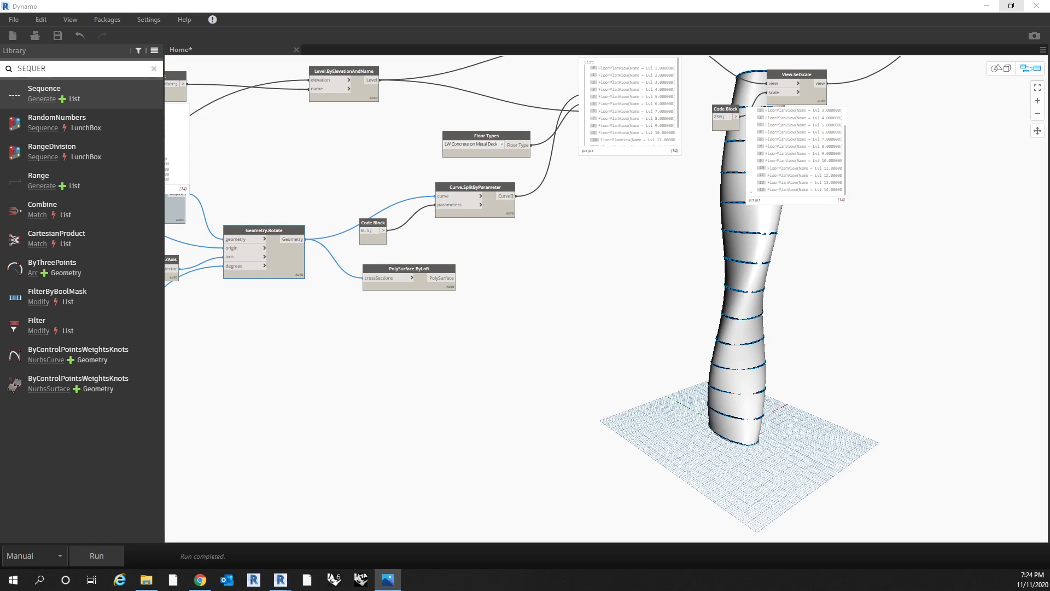
key("alt+Tab")
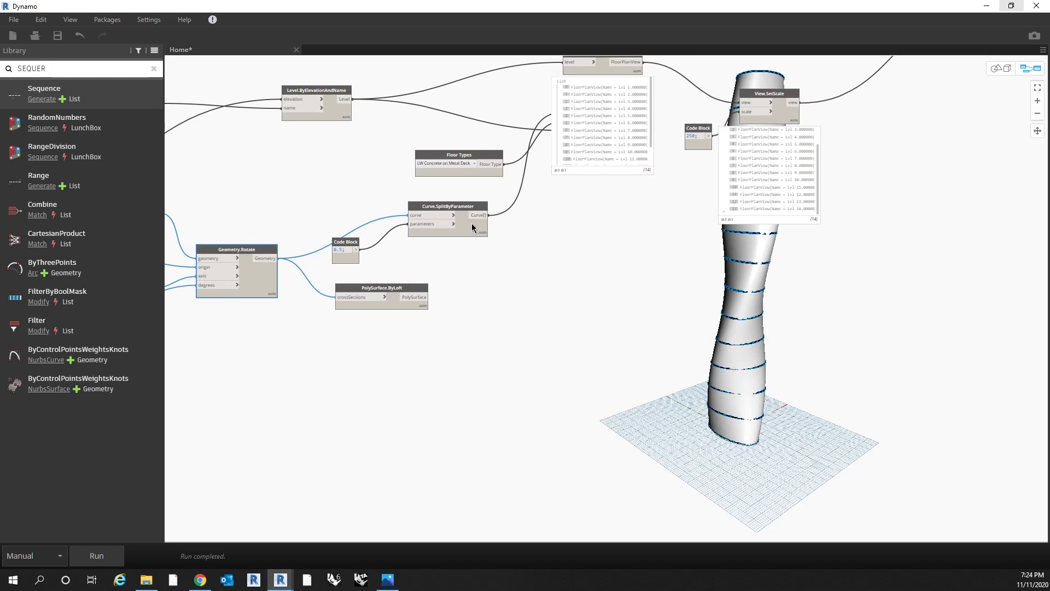
scroll(471, 222, "up", 3)
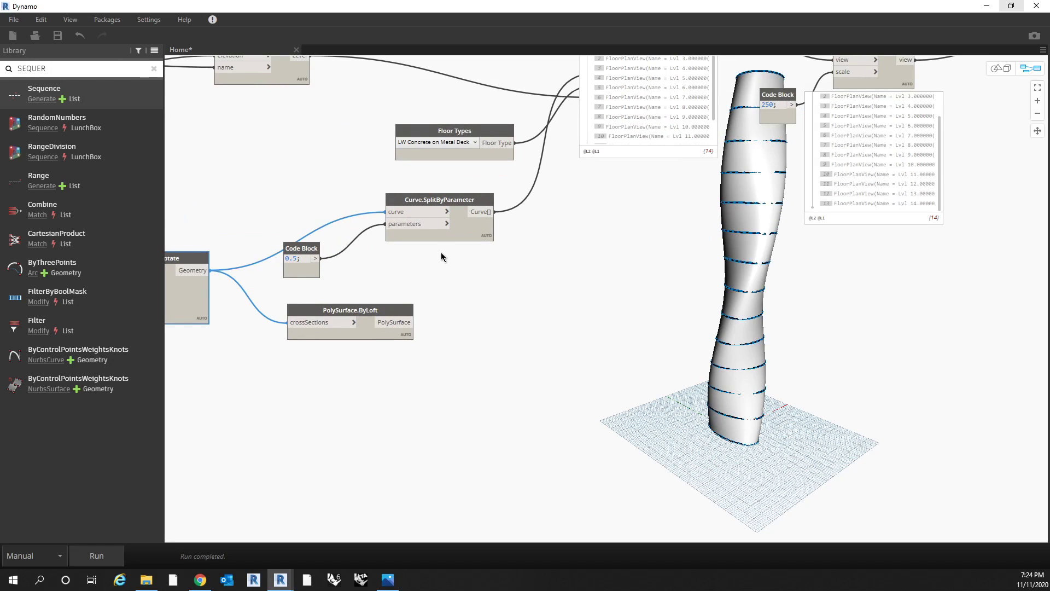
Step: Search the node library for DIVIDE and review the description of the SplitByPoints node
left_click(154, 68)
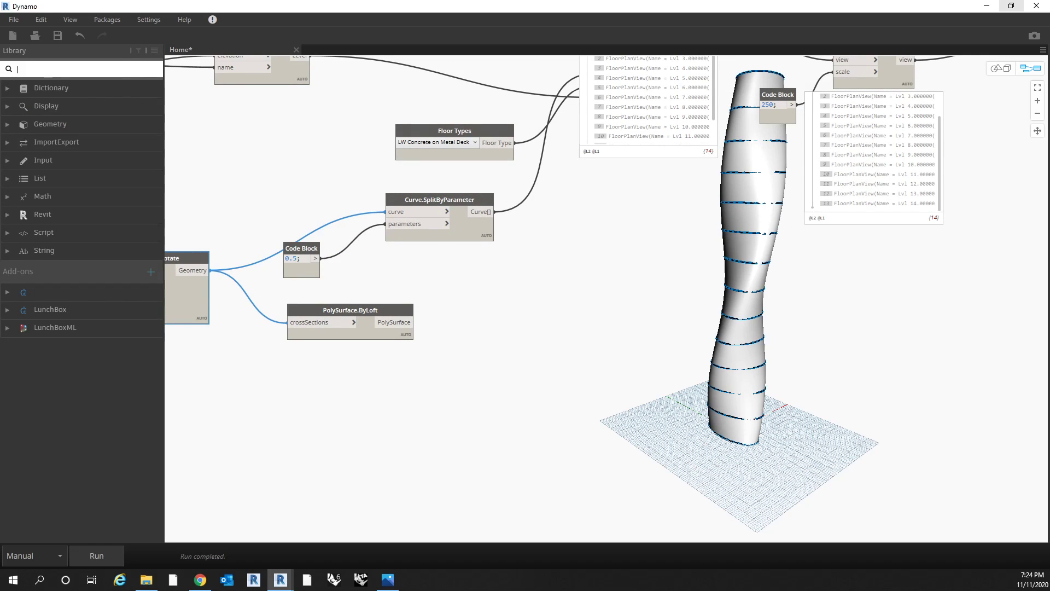
type("DIVIDE")
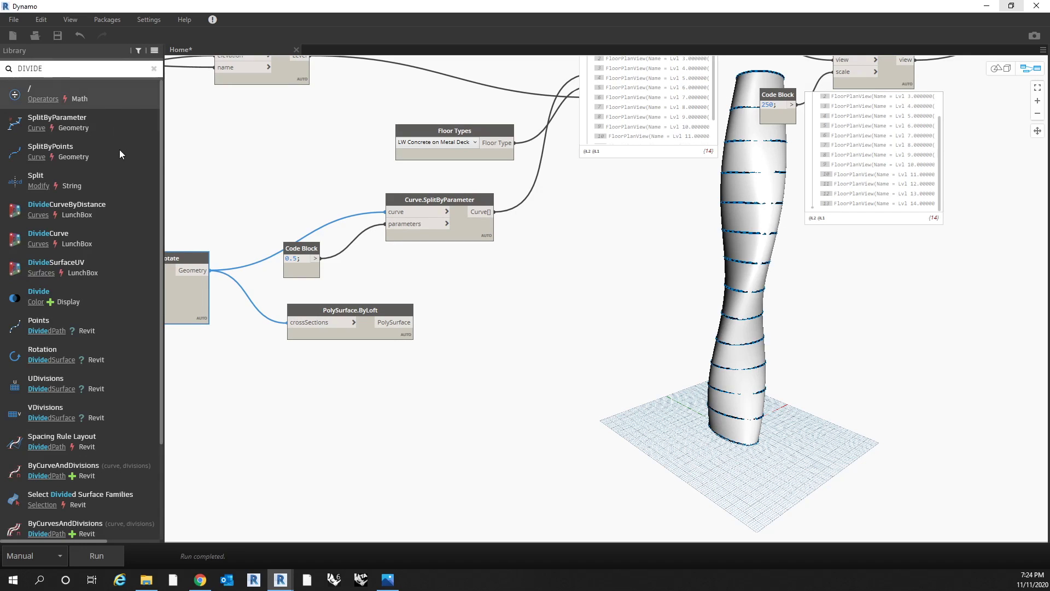
mouse_move(114, 152)
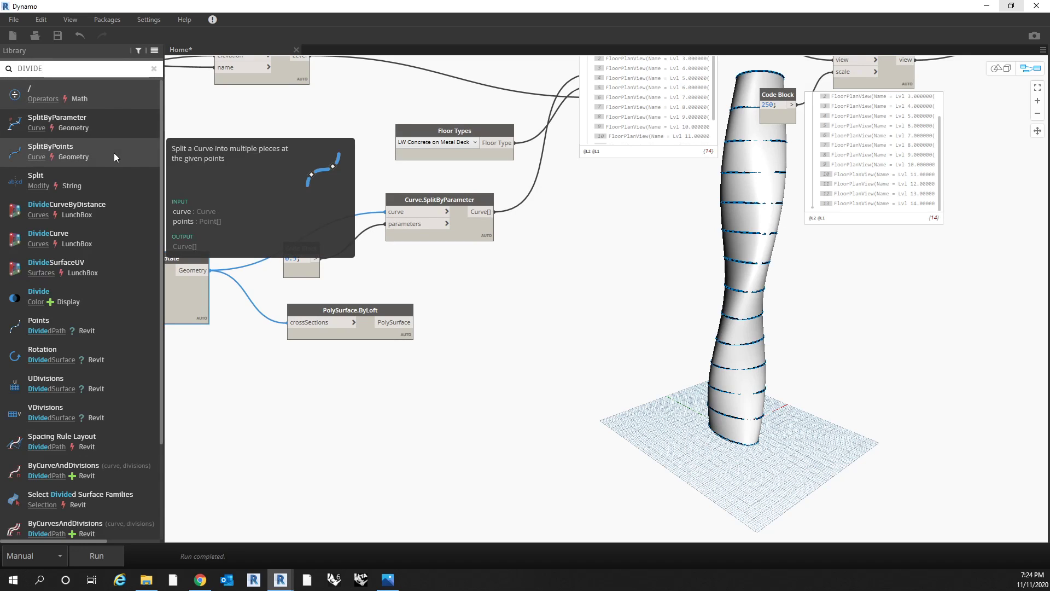
left_click(109, 120)
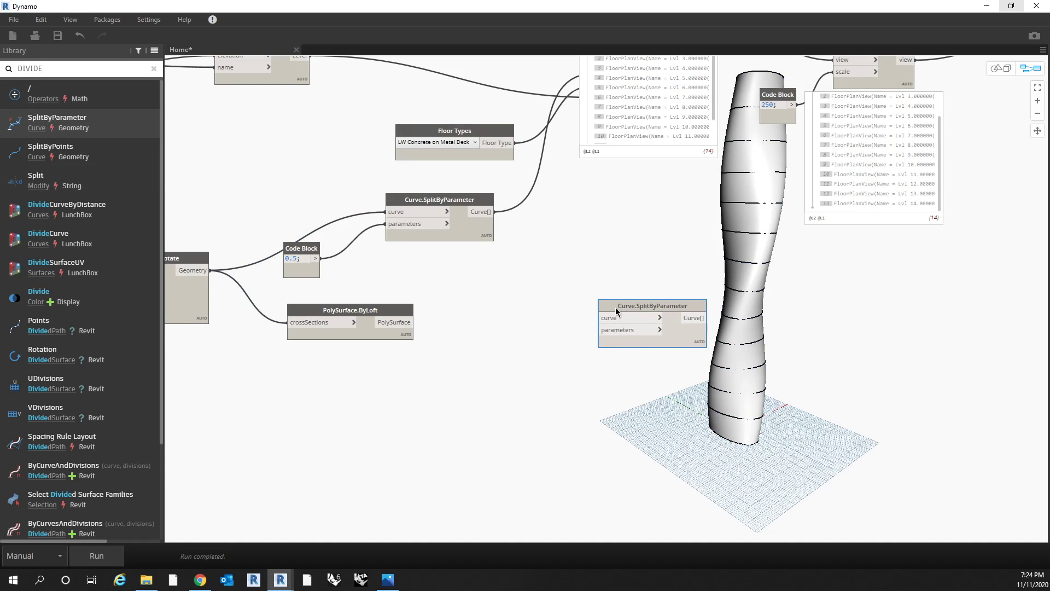
left_click_drag(624, 302, 606, 310)
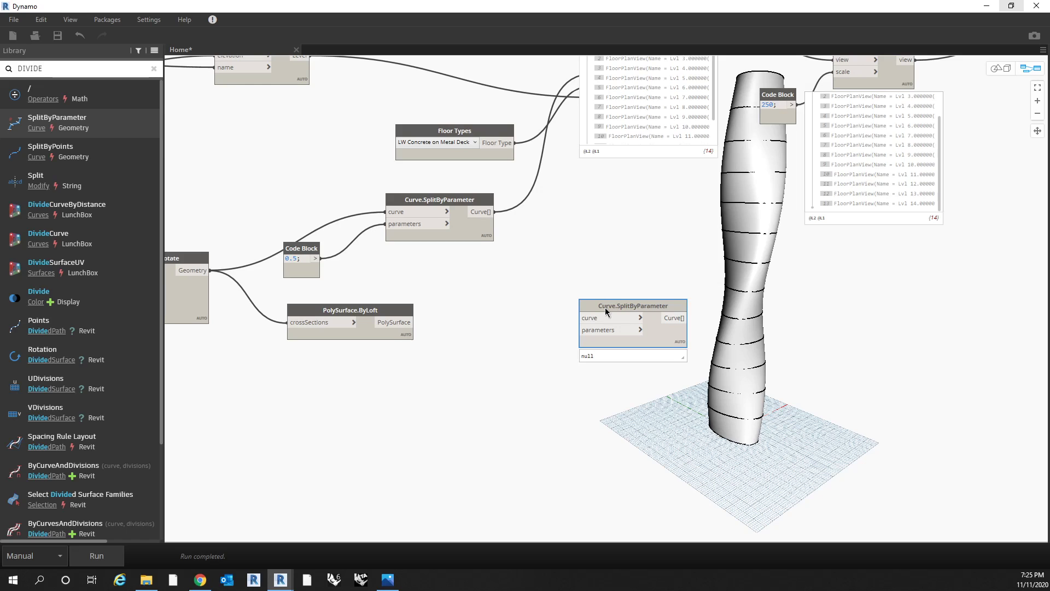
key("Delete")
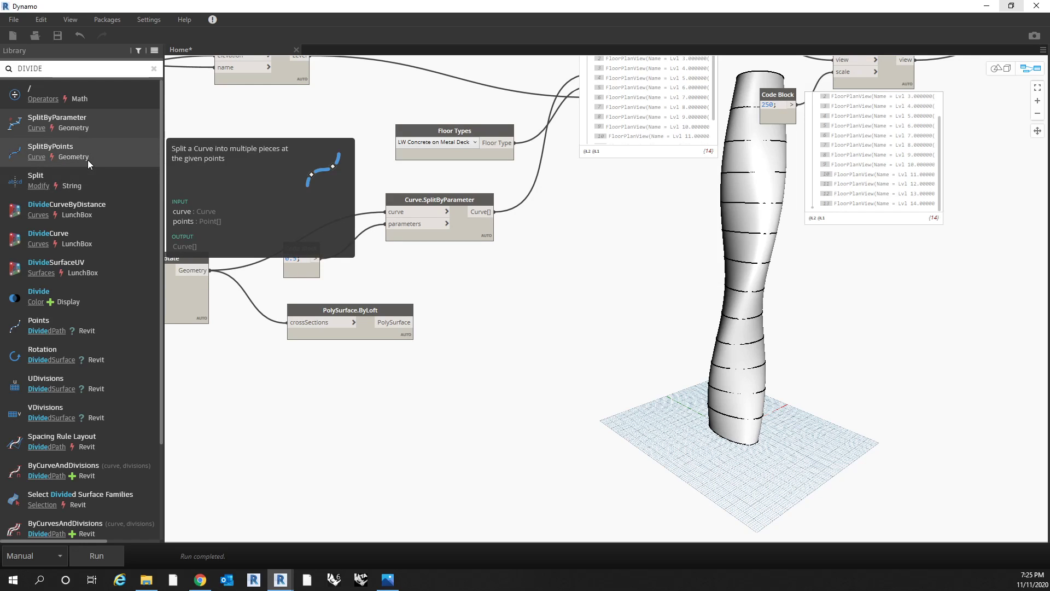
left_click(100, 122)
left_click_drag(642, 307, 638, 279)
mouse_move(474, 212)
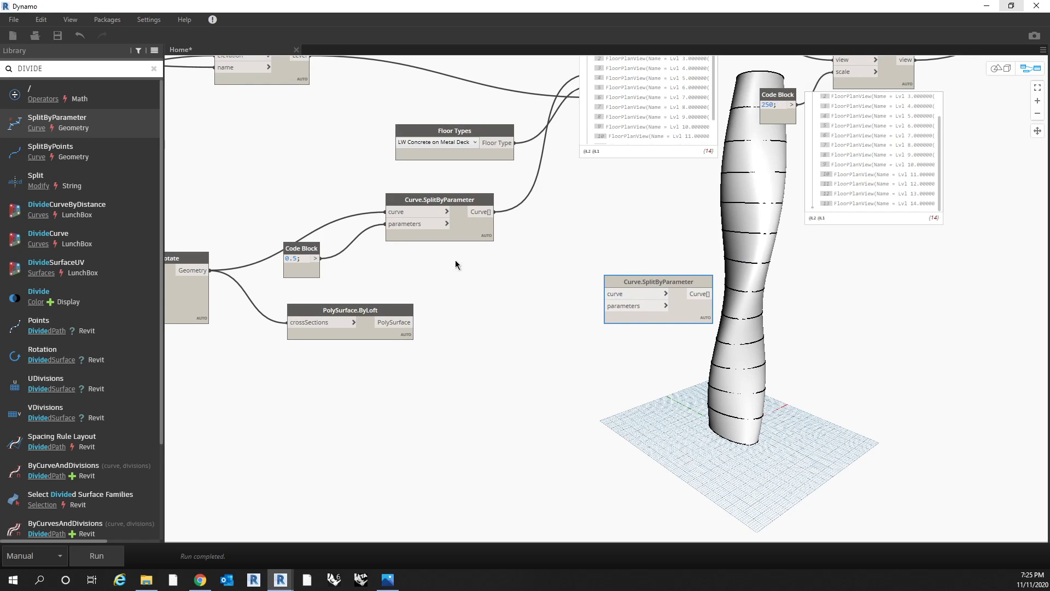
key("Delete")
Step: Add LunchBox's Curves.DivideCurve node after Curve.SplitByParameter and connect the Curve[] output to its curve input
mouse_move(101, 232)
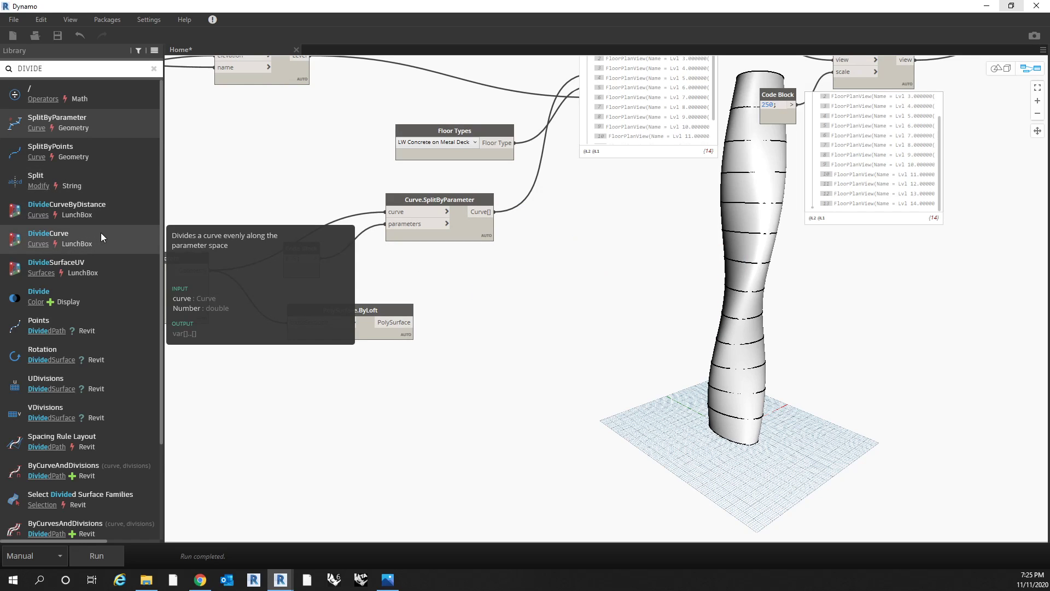
left_click(100, 232)
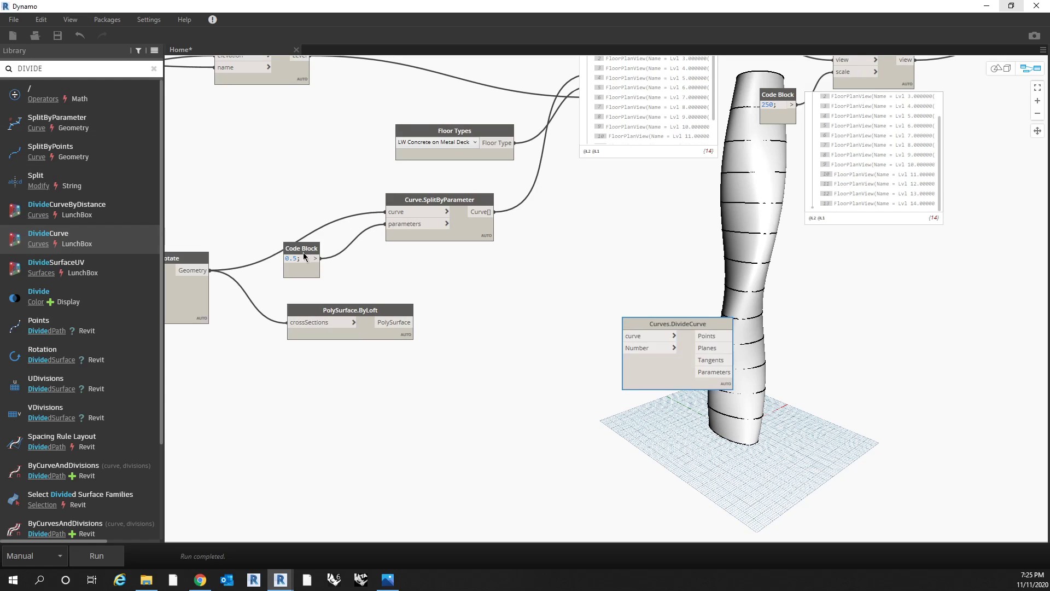
left_click_drag(672, 327, 637, 264)
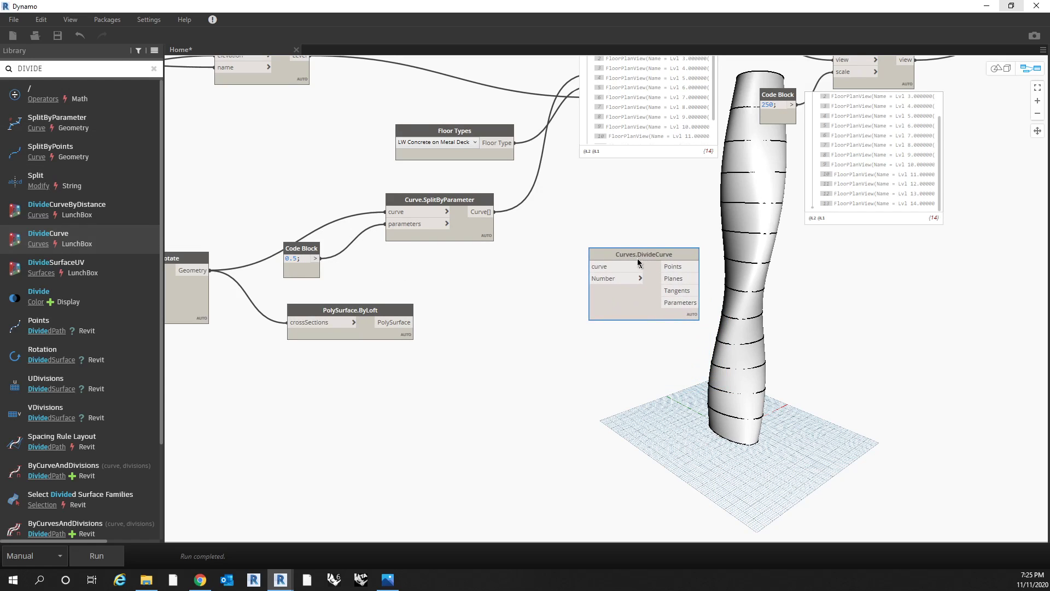
scroll(593, 215, "up", 2)
left_click(475, 211)
left_click(594, 288)
left_click(470, 212)
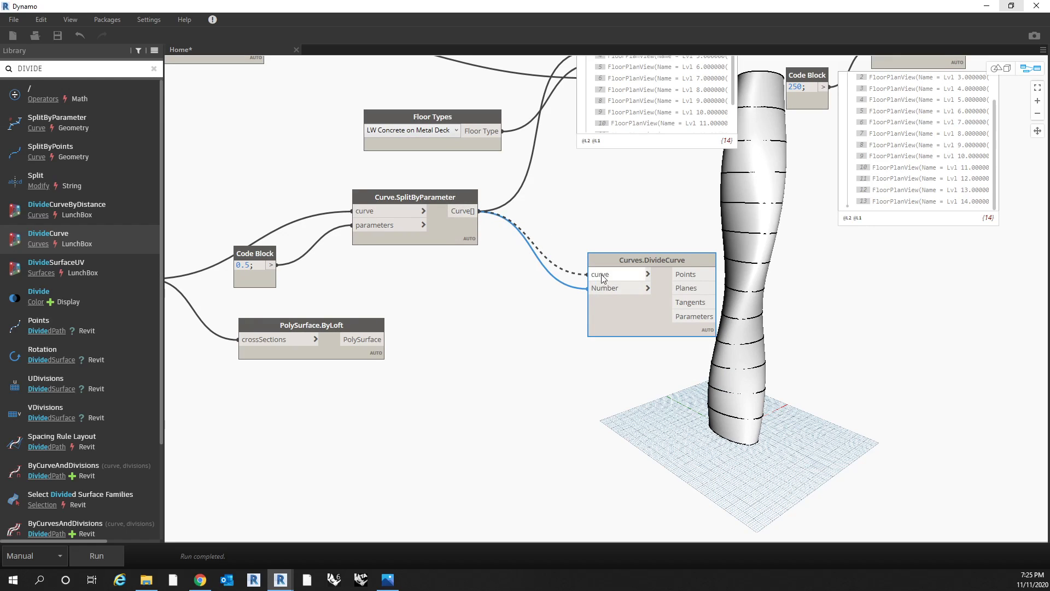
left_click(591, 274)
double_click(546, 330)
type("5")
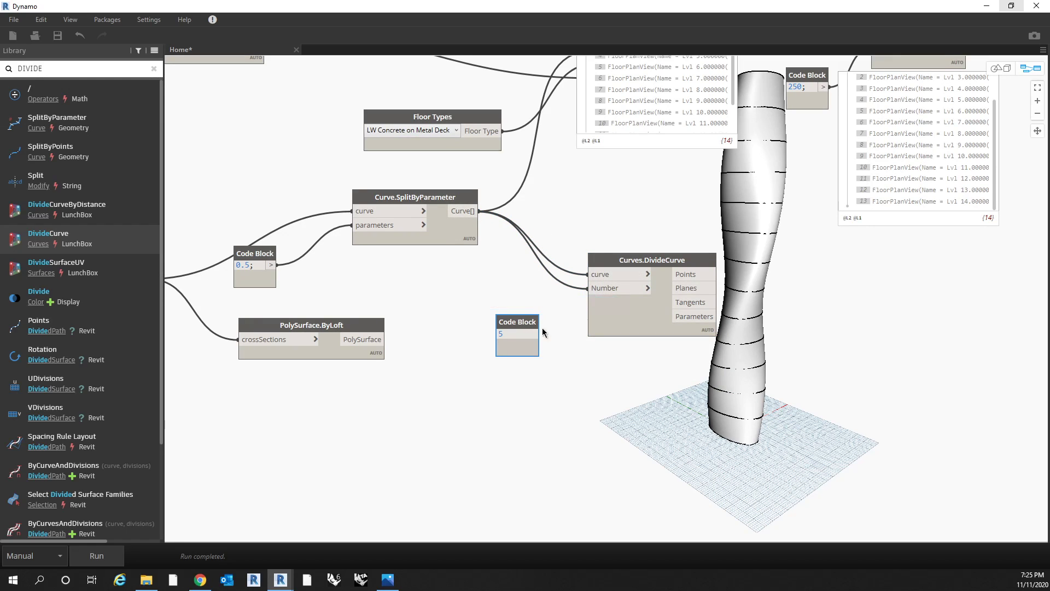
type(";")
left_click(562, 370)
left_click(533, 327)
key("Delete")
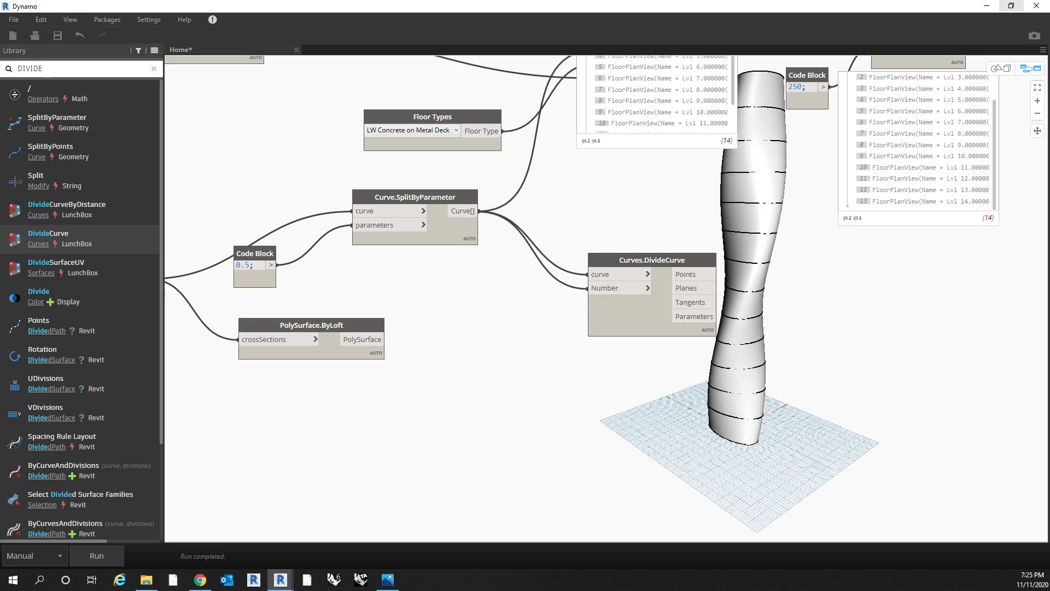
Step: Add a Number Slider set to 7 below Curve.SplitByParameter, and move Curves.DivideCurve farther away to make room for it
left_click(152, 69)
type("NUMB")
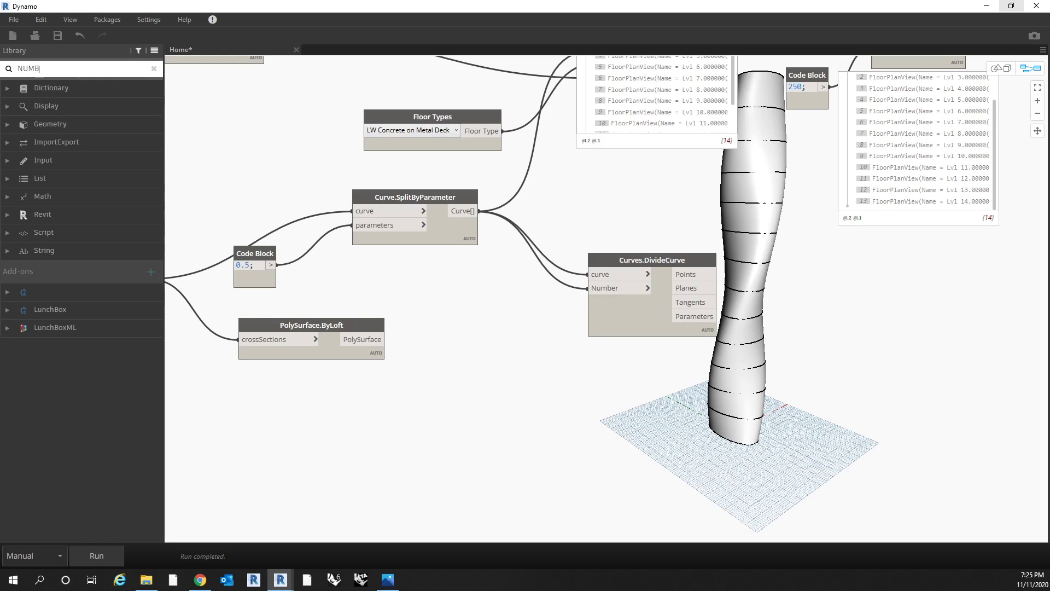
left_click(90, 113)
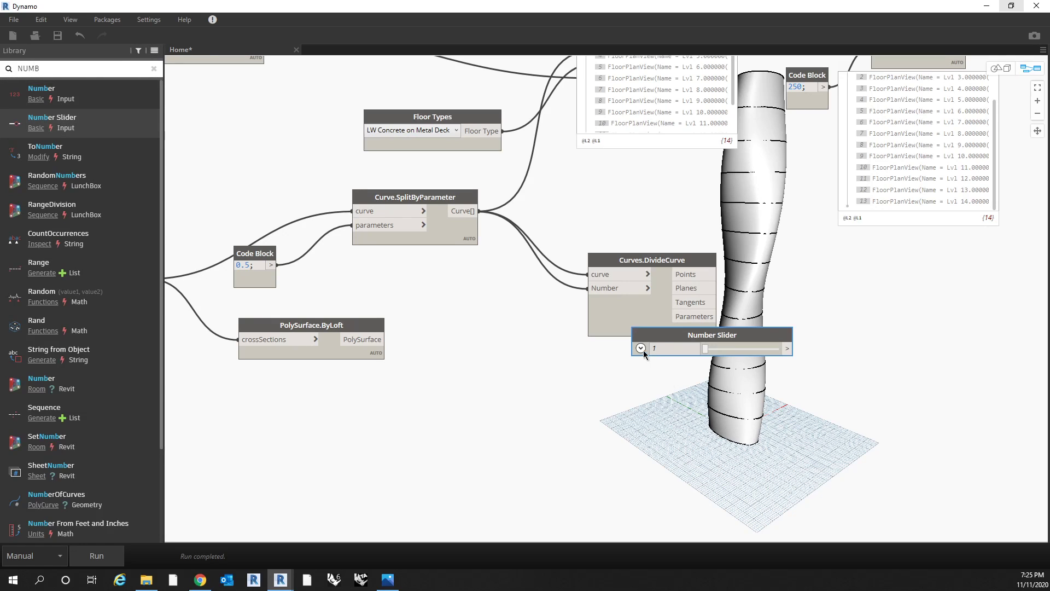
left_click_drag(692, 335, 528, 350)
left_click_drag(629, 260, 721, 260)
left_click_drag(542, 363, 545, 363)
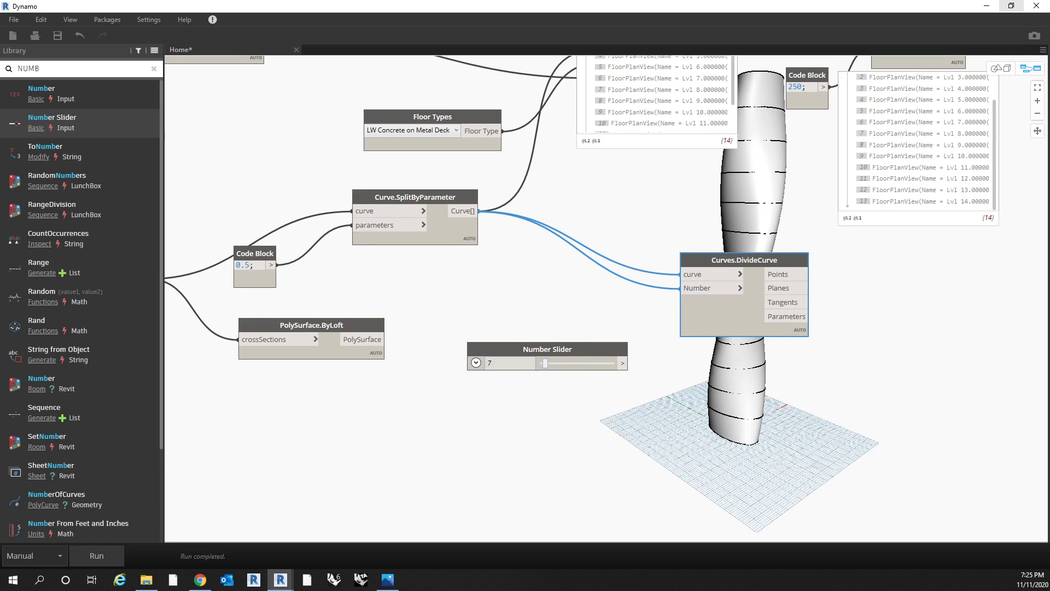
Step: Set the Number Slider's step to 1 and its maximum to 10
left_click(475, 363)
double_click(514, 412)
type("1")
left_click_drag(518, 401, 508, 402)
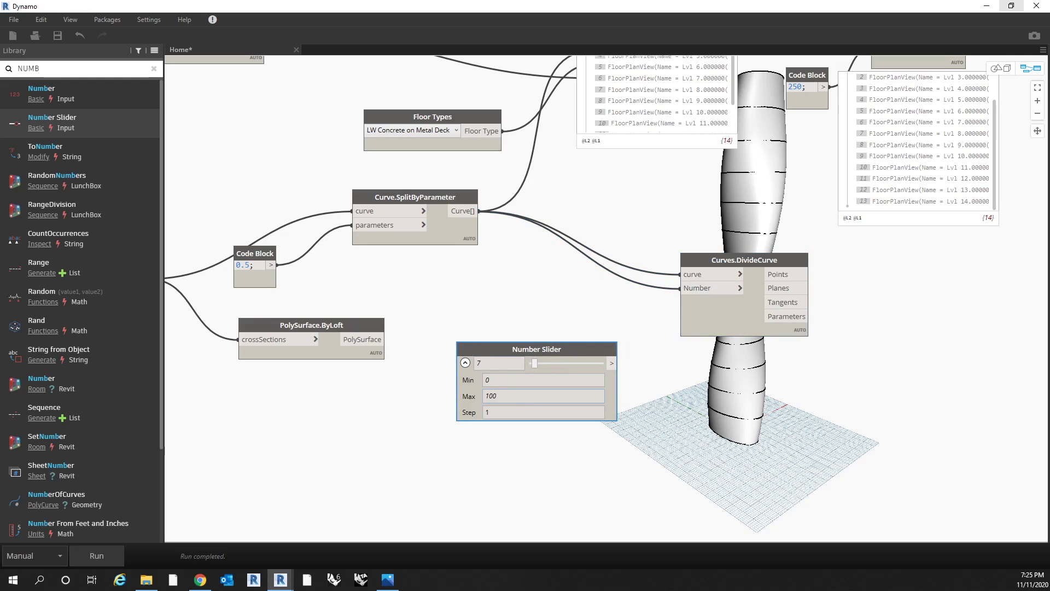
left_click(500, 395)
key("BackSpace")
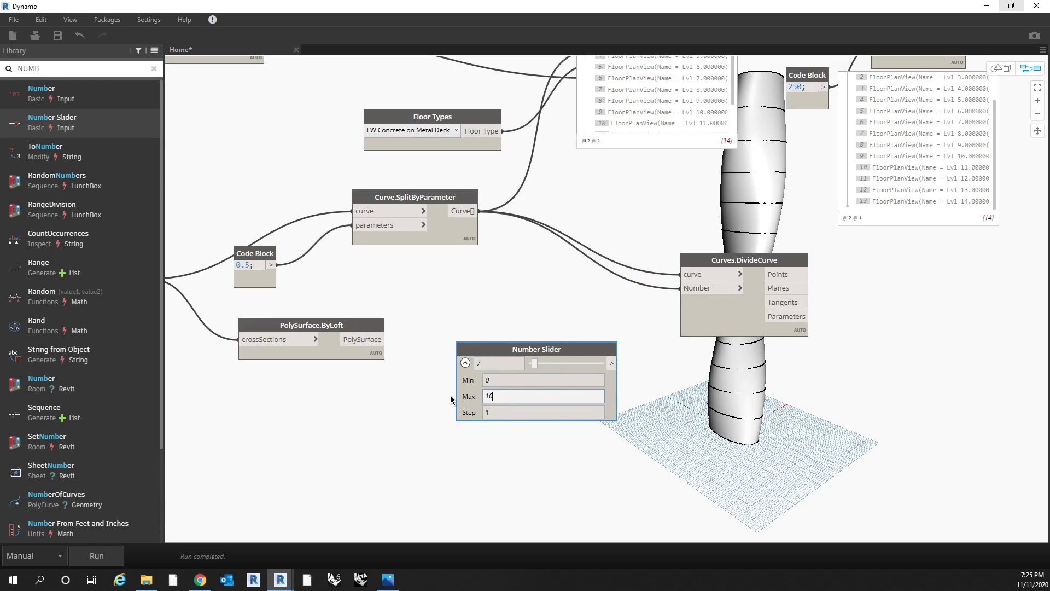
left_click(477, 304)
Step: Connect the Number Slider to the Number input of Curves.DivideCurve and set the slider to 4
left_click_drag(612, 363, 693, 288)
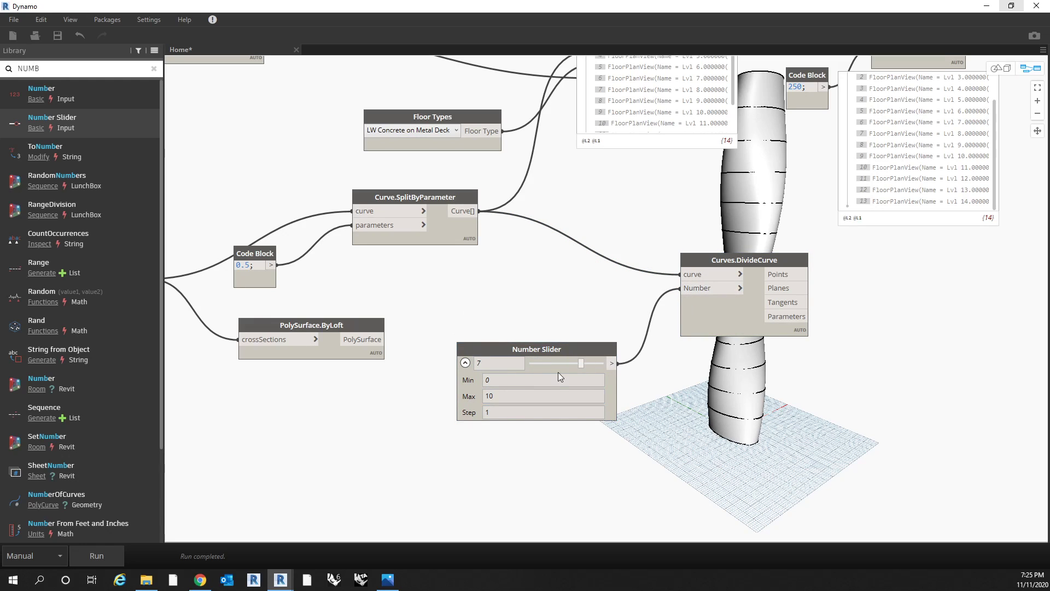
left_click_drag(580, 363, 559, 372)
middle_click_drag(787, 263, 664, 284)
left_click_drag(665, 283, 660, 310)
middle_click_drag(797, 332, 632, 337)
Step: Switch the graph's run mode to Automatic
left_click(80, 557)
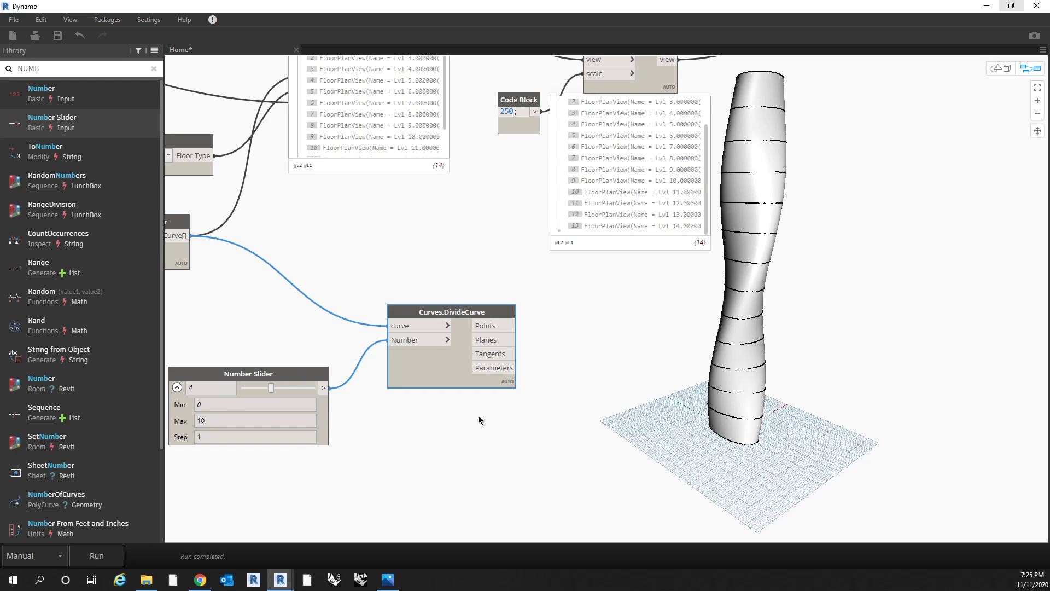
left_click(32, 556)
left_click(33, 495)
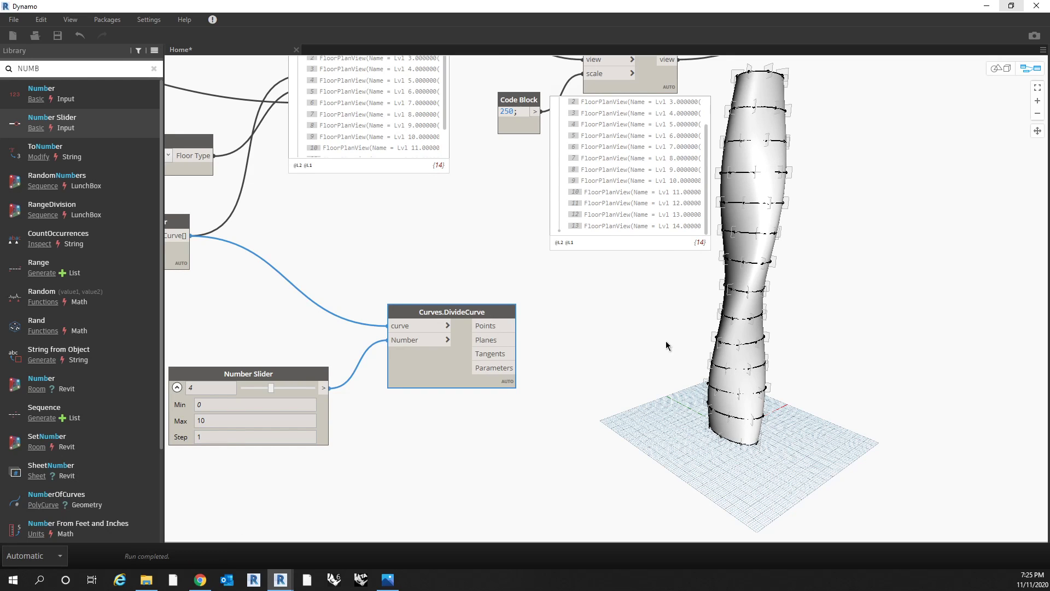
scroll(665, 340, "down", 6)
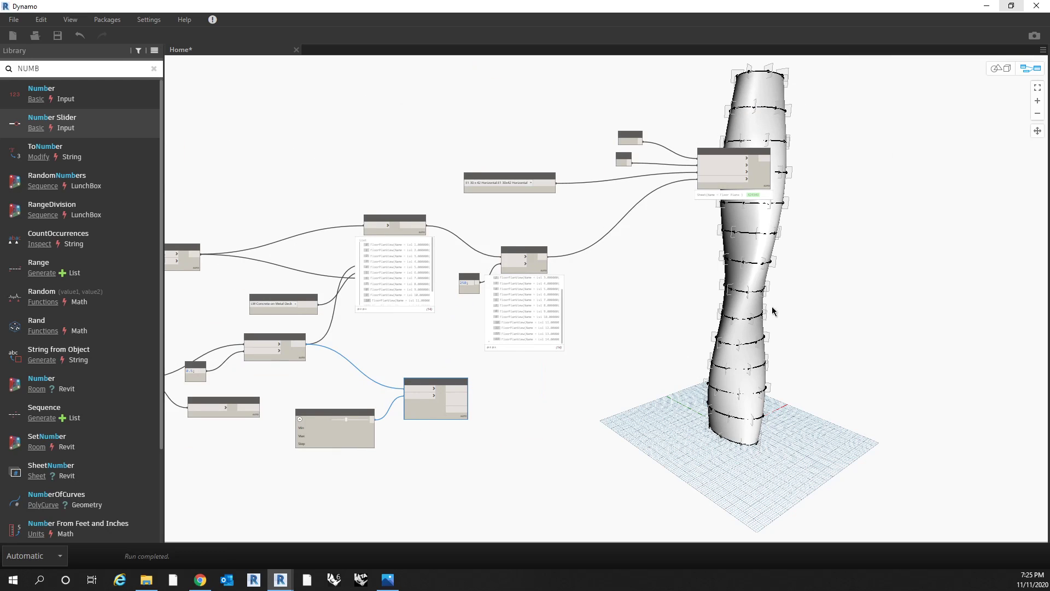
scroll(663, 193, "up", 3)
left_click_drag(919, 381, 250, 88)
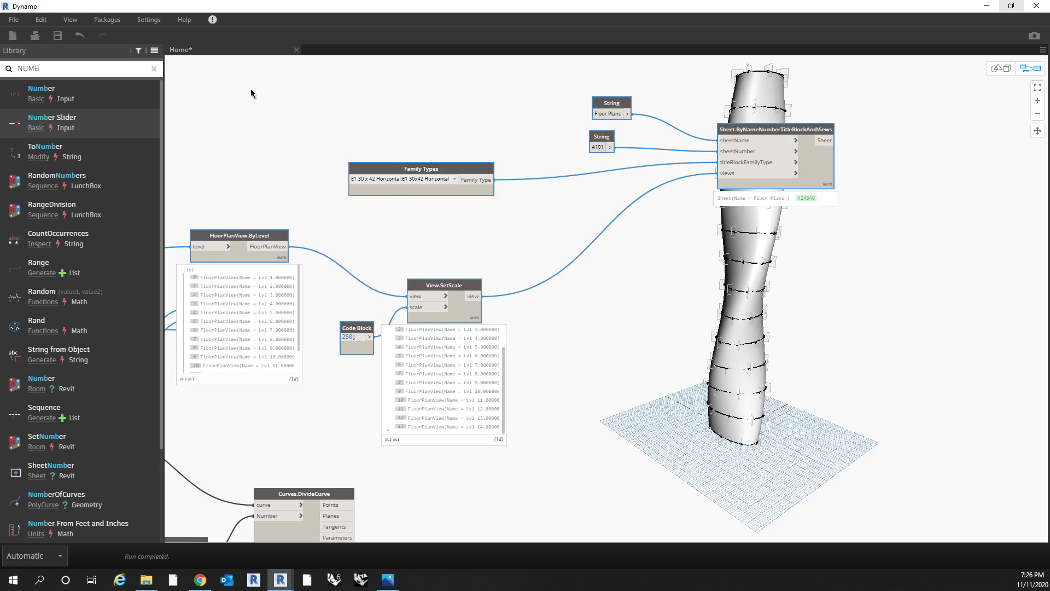
right_click(250, 89)
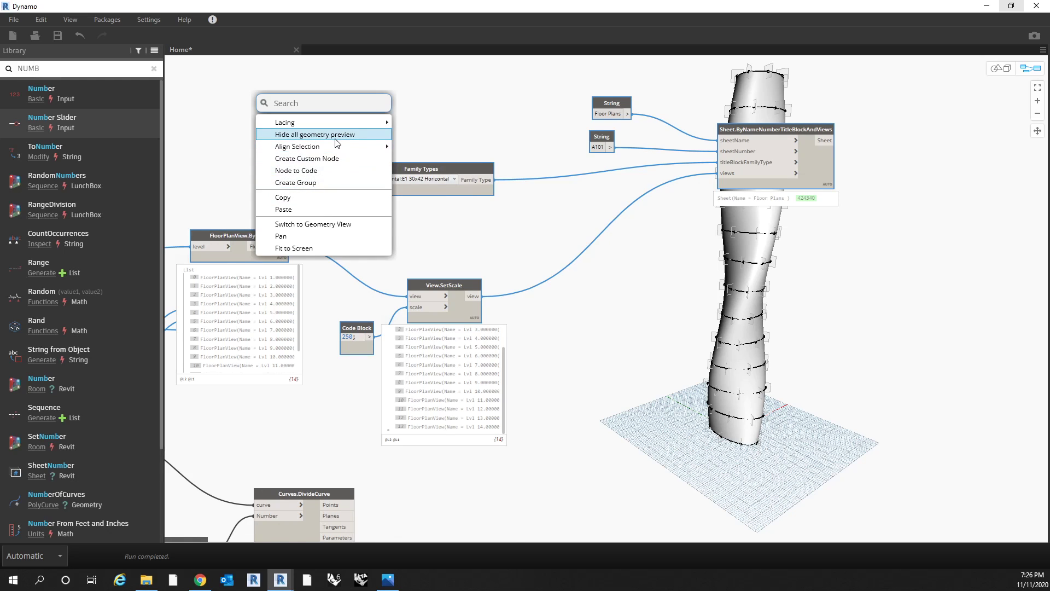
left_click(514, 195)
Step: Freeze the Sheet.ByNameNumberTitleBlockAndViews node and the FloorPlanView.ByLevel node
scroll(806, 217, "down", 3)
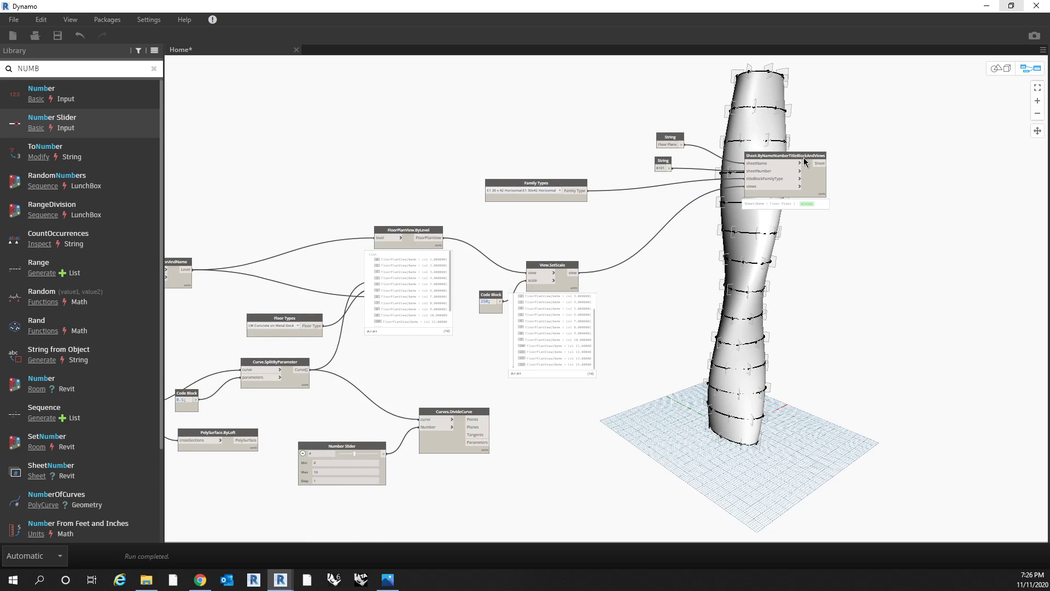
right_click(804, 163)
left_click(656, 188)
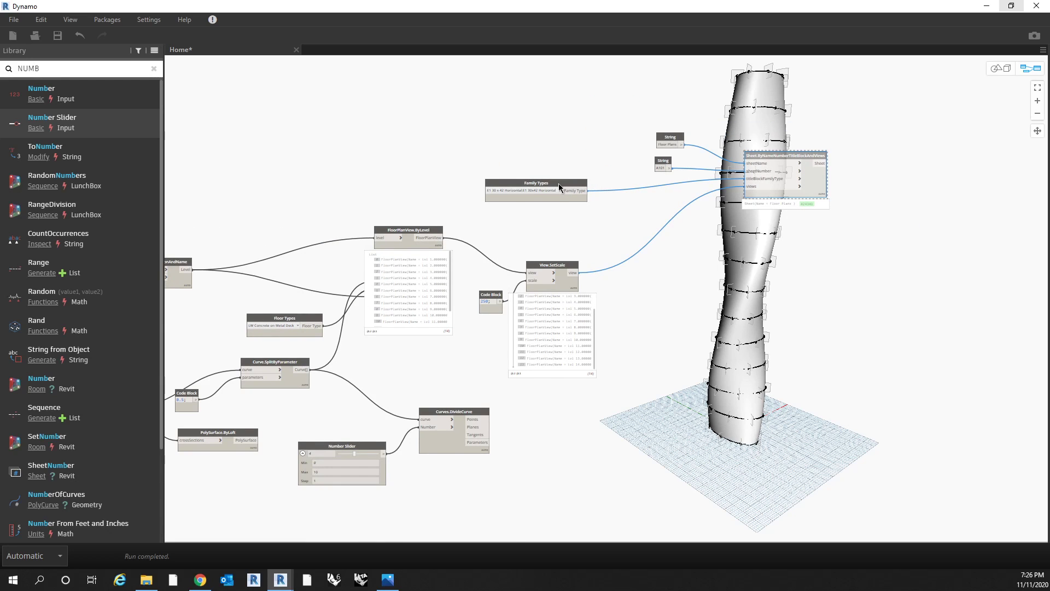
left_click(430, 230)
right_click(437, 227)
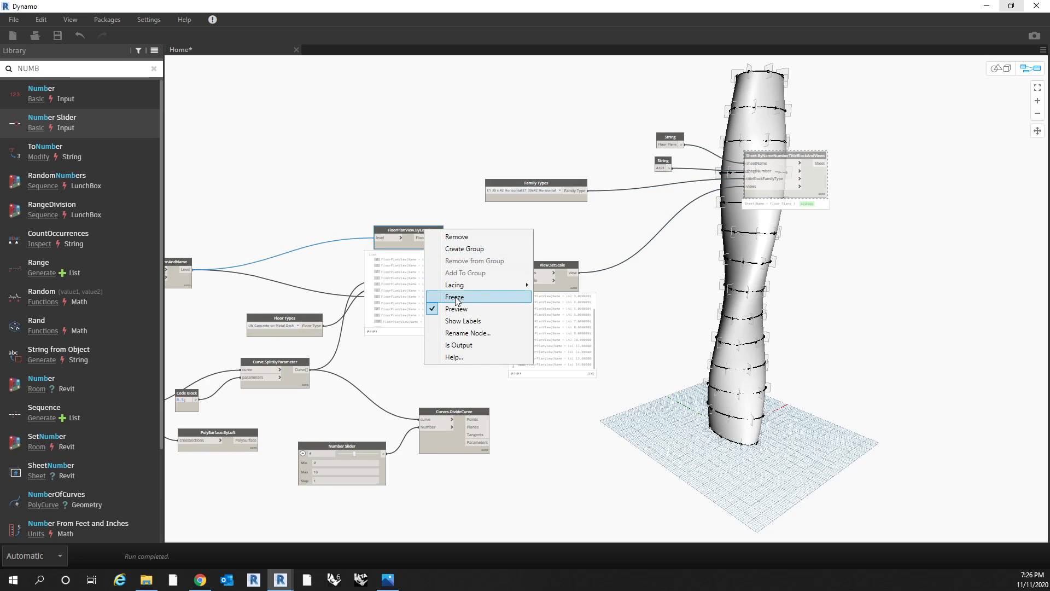
left_click(454, 296)
left_click(625, 360)
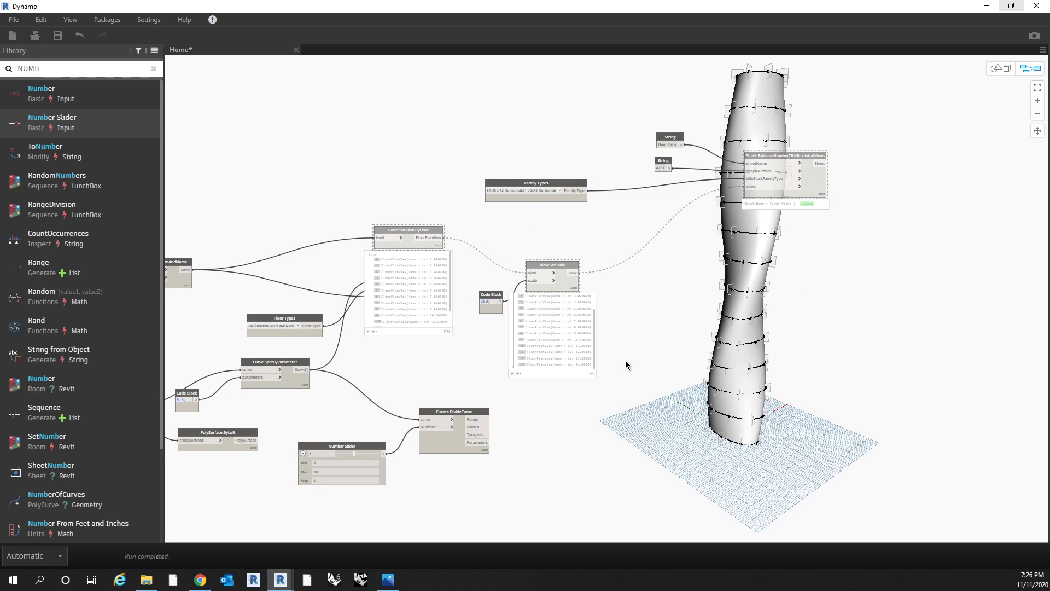
Step: Examine the curve division part of the graph, from Curve.SplitByParameter and the Number Slider to Curves.DivideCurve
scroll(624, 364, "up", 1)
scroll(624, 378, "up", 1)
middle_click_drag(650, 347, 725, 277)
middle_click_drag(580, 351, 595, 306)
scroll(396, 280, "up", 1)
middle_click_drag(396, 280, 600, 242)
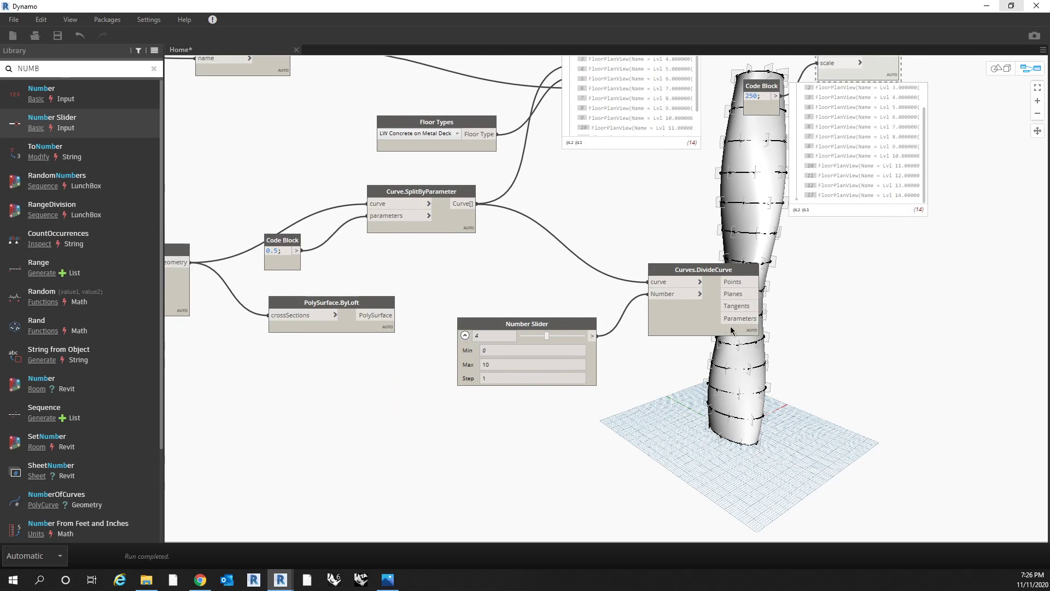
middle_click_drag(736, 331, 656, 320)
middle_click_drag(762, 321, 621, 316)
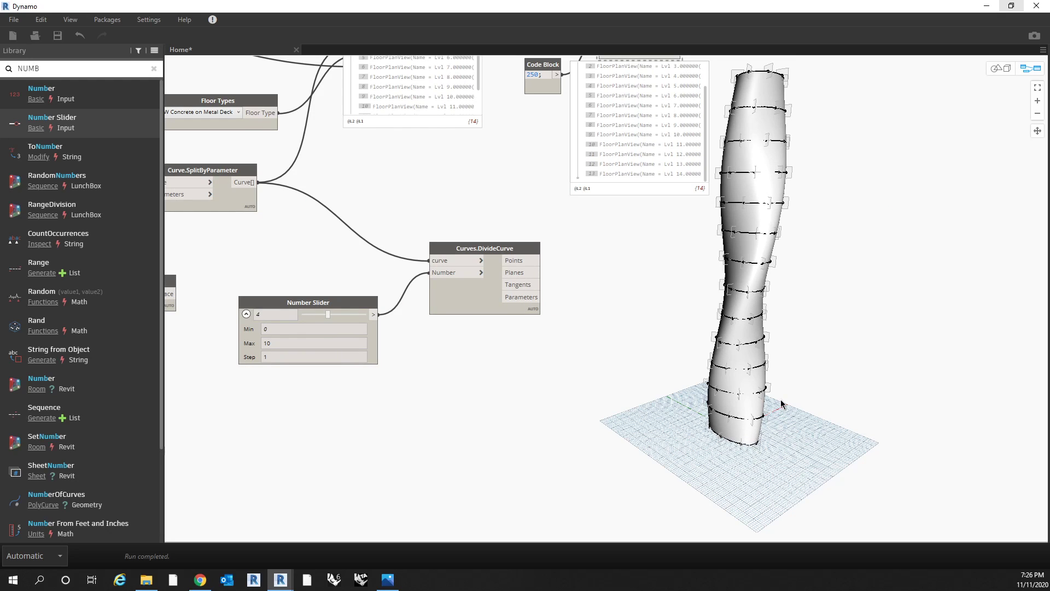
middle_click_drag(781, 405, 761, 406)
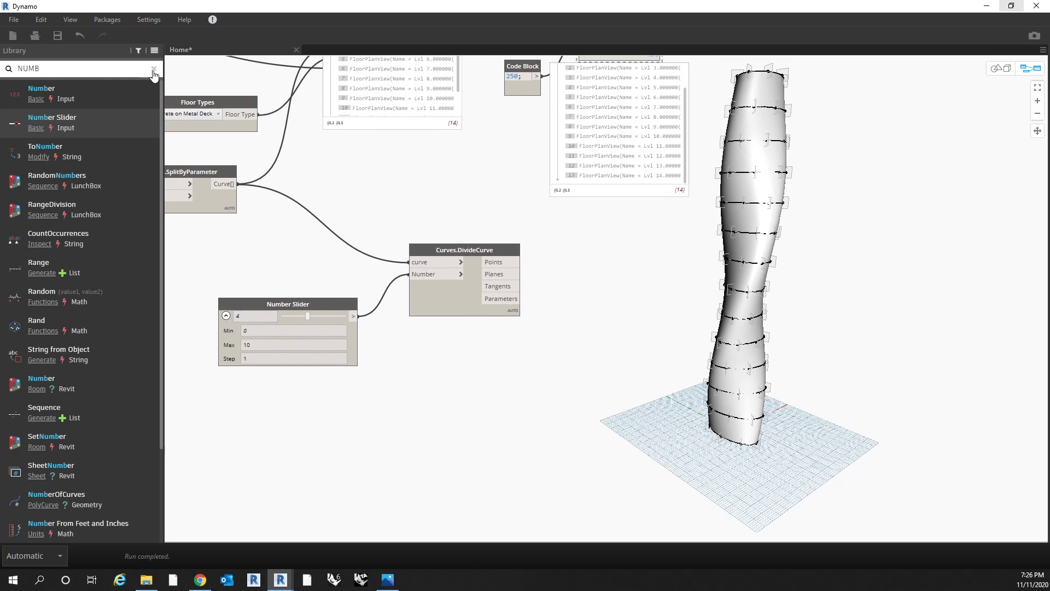
Step: Search the node library for LINE and add a Line.ByStartPointEndPoint node beside Curves.DivideCurve
left_click(154, 69)
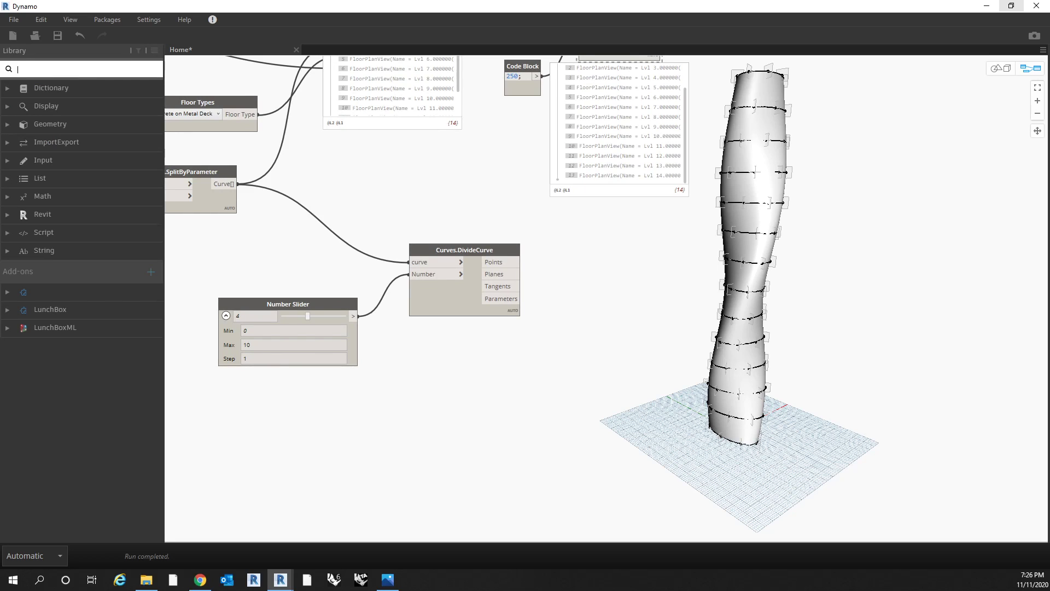
type("START")
left_click_drag(63, 70, 1, 75)
type("LINE")
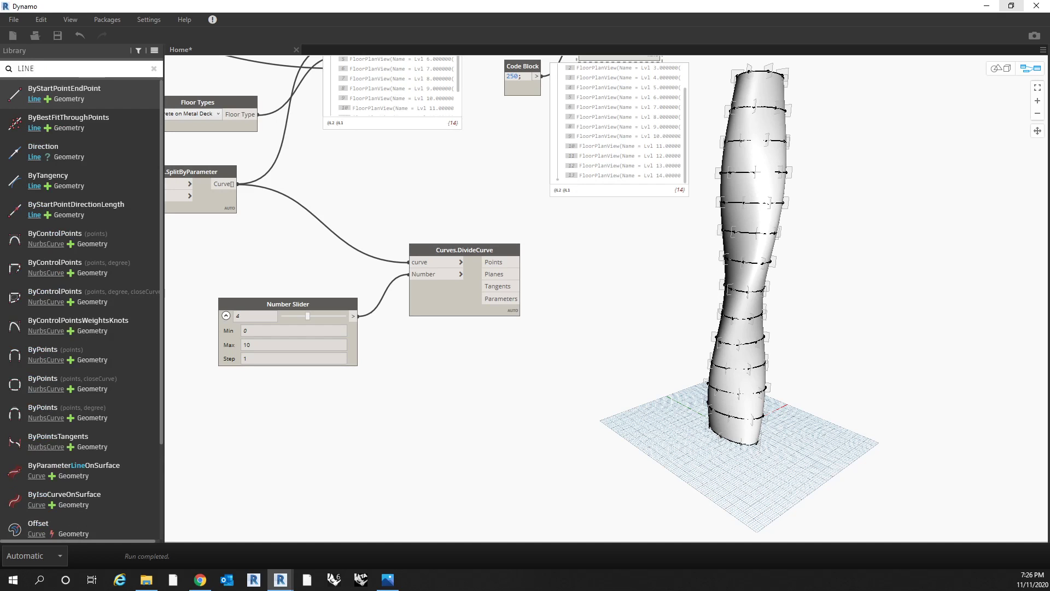
left_click(99, 97)
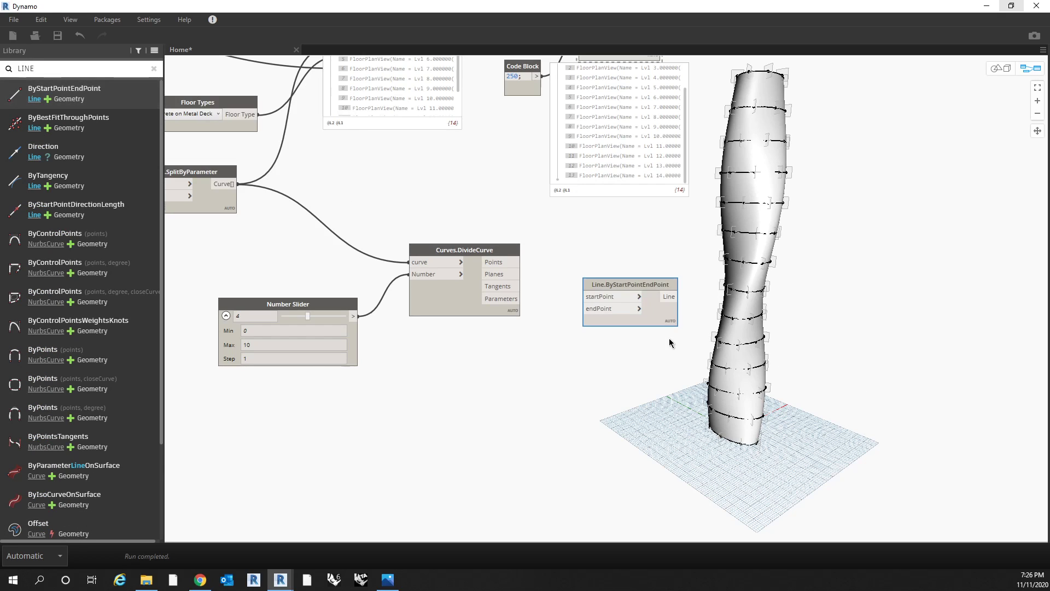
left_click_drag(642, 293, 684, 291)
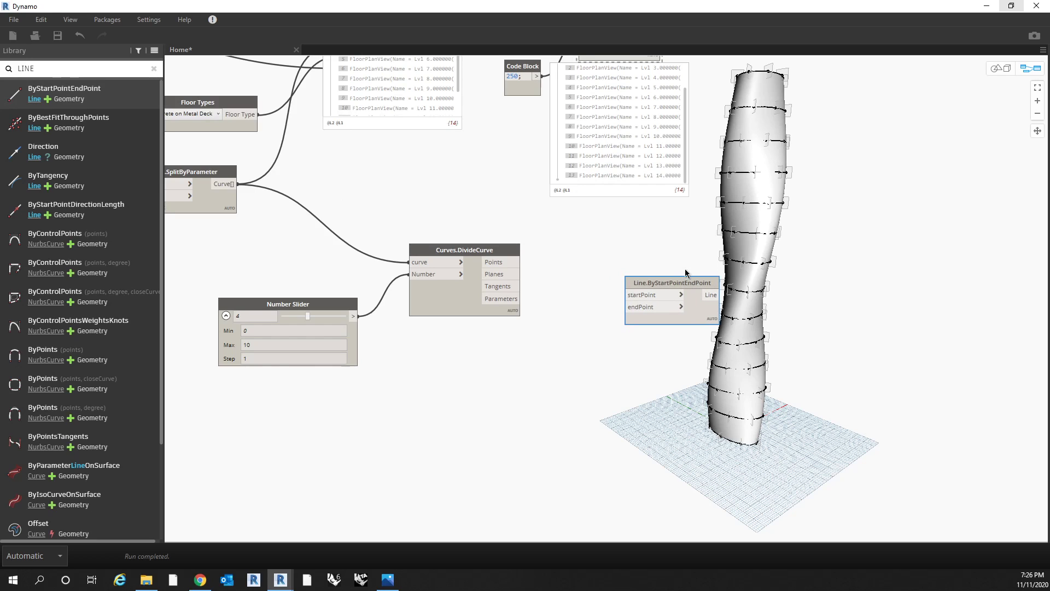
middle_click_drag(689, 295, 673, 320)
left_click_drag(673, 320, 705, 313)
middle_click_drag(755, 276, 709, 276)
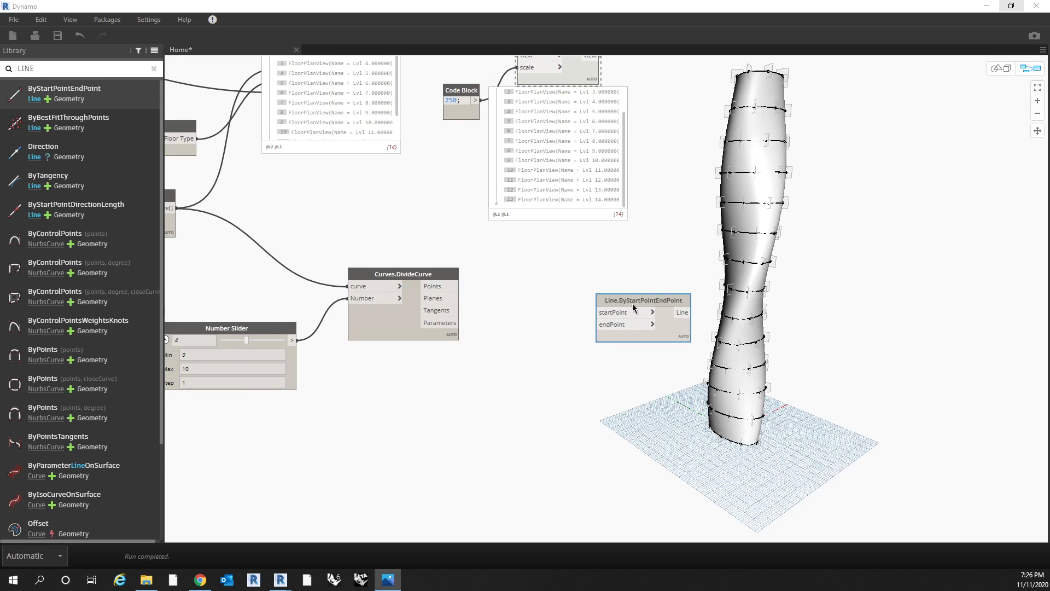
Step: Move the Line.ByStartPointEndPoint node above its current spot and connect the Points output of Curves.DivideCurve to its startPoint input
left_click(684, 271)
left_click_drag(655, 301, 682, 232)
left_click(454, 286)
left_click(650, 263)
left_click(754, 387)
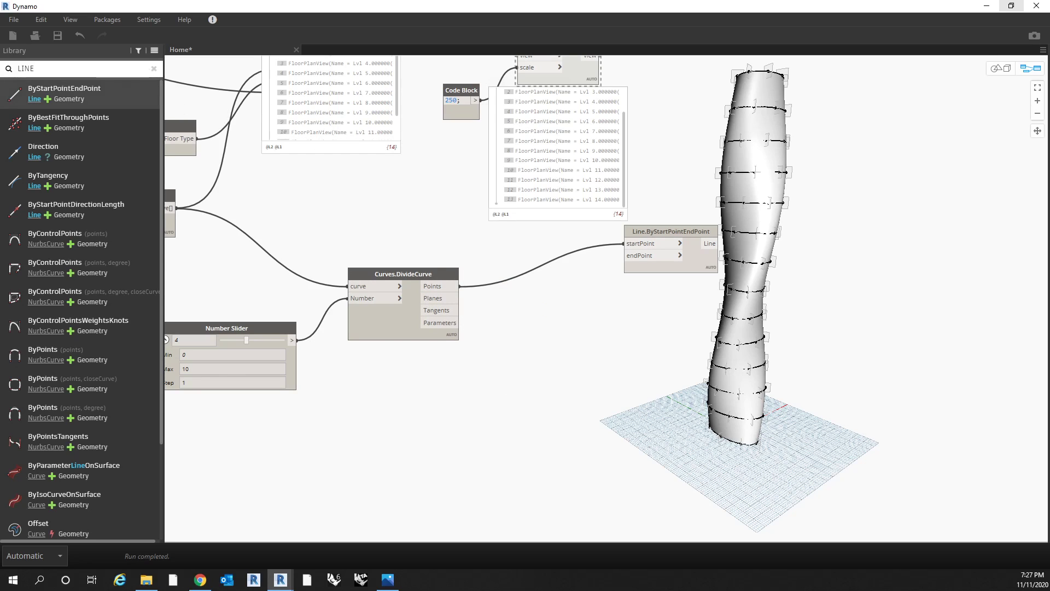
Step: Add a Watch node, feed it the Points output of Curves.DivideCurve and place it next to that node
left_click(153, 70)
type("WATCH")
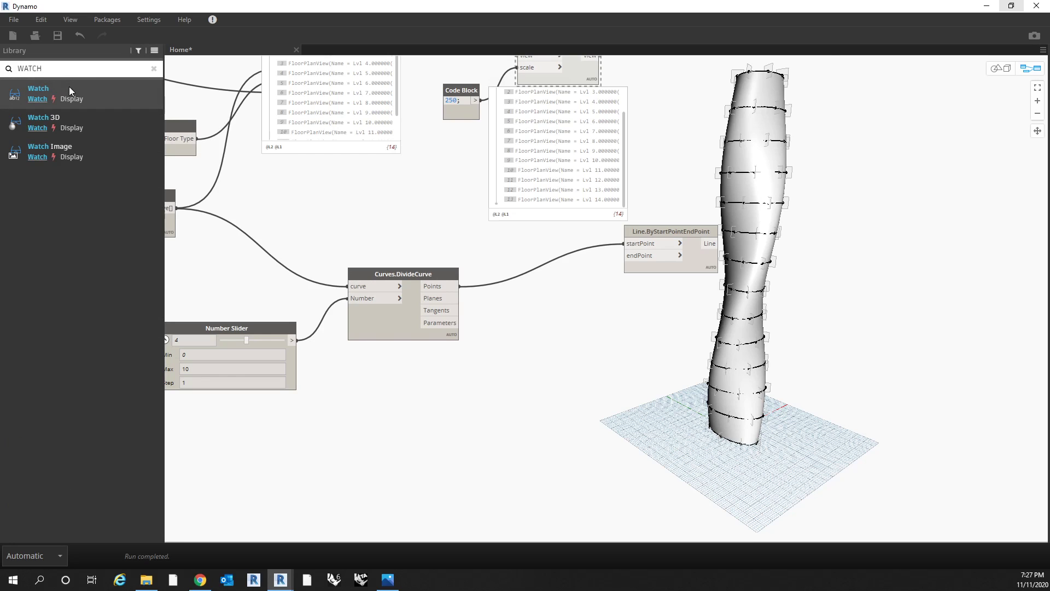
left_click(70, 90)
left_click(459, 286)
left_click(600, 309)
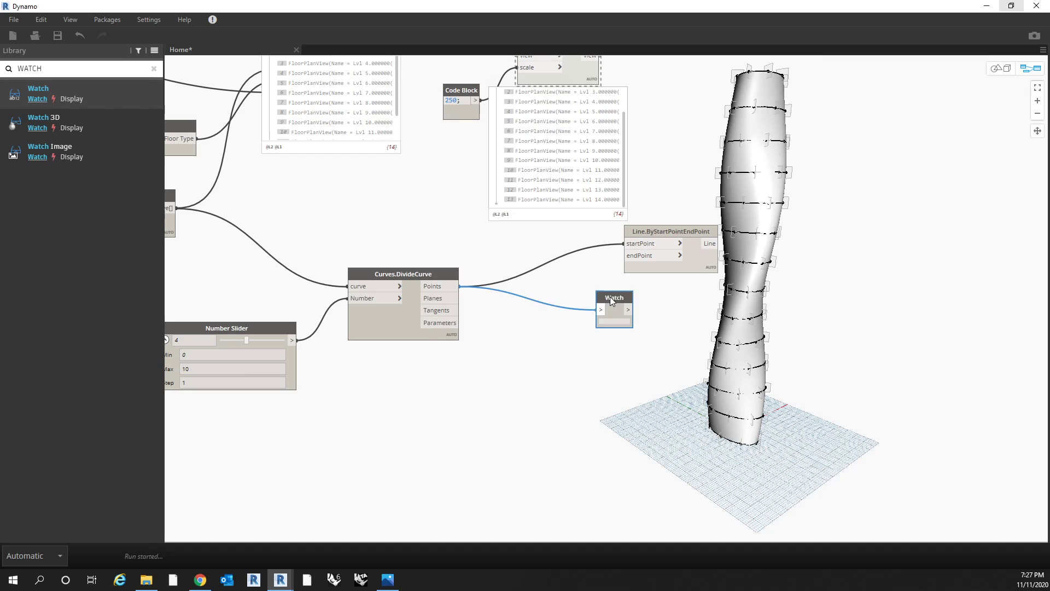
left_click_drag(678, 328, 626, 298)
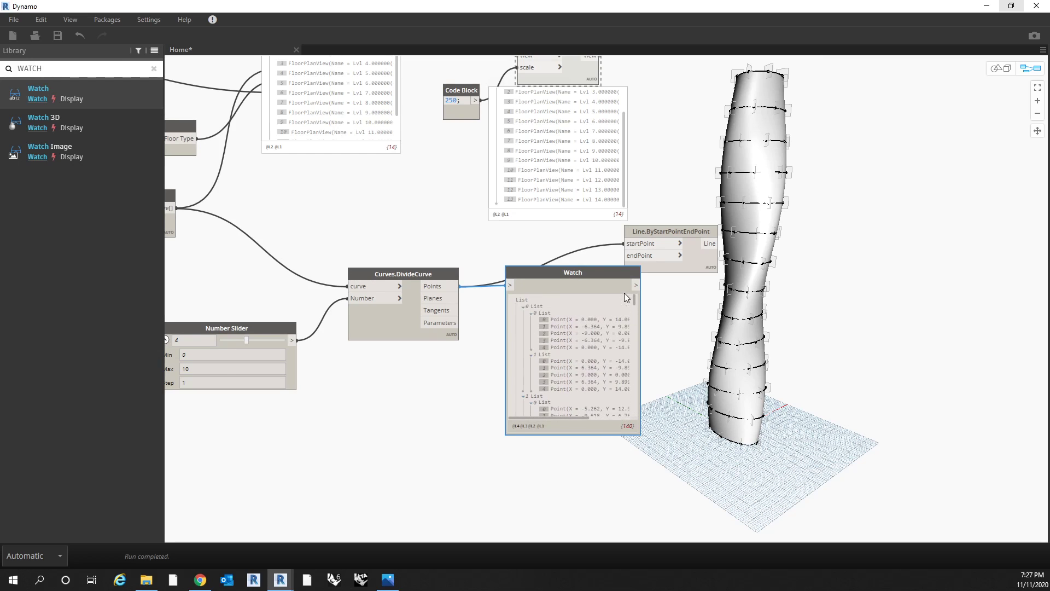
Step: Examine the nested list structure of the division points in the Watch node, collapsing and expanding the first floor's sublists
left_click(524, 308)
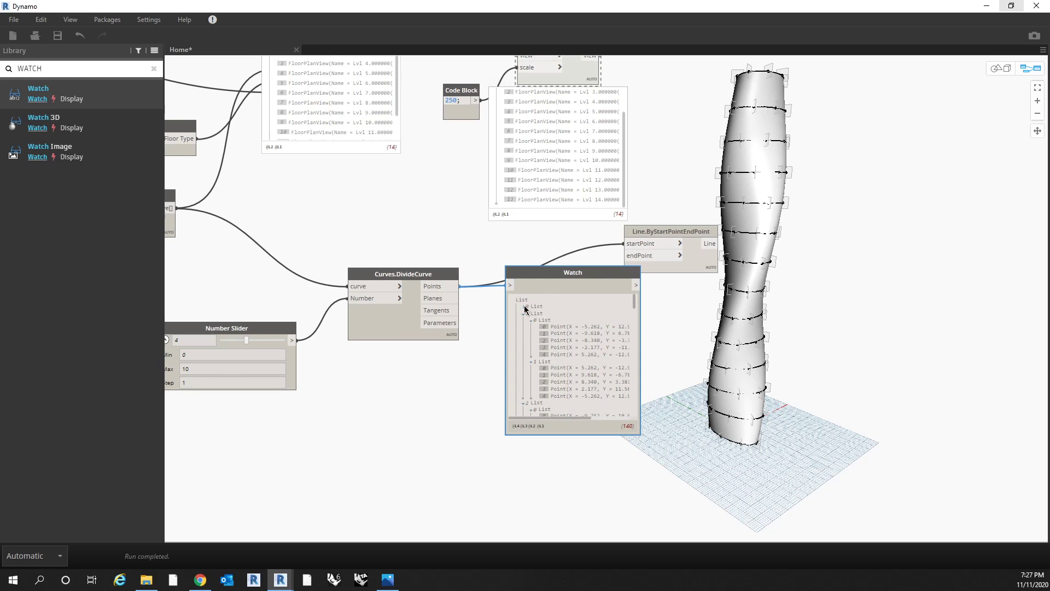
left_click(525, 307)
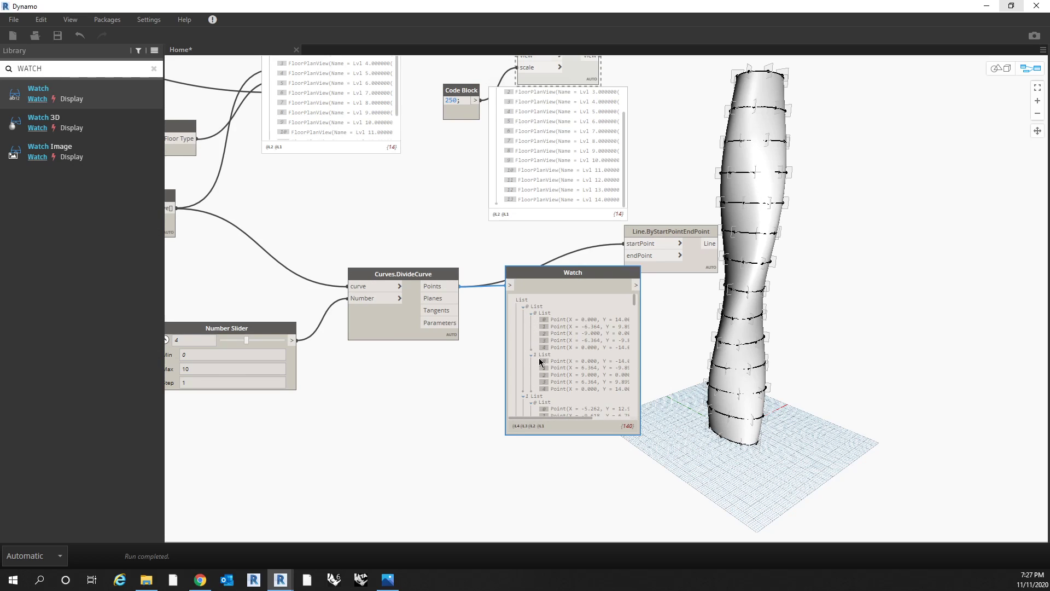
scroll(544, 361, "down", 1)
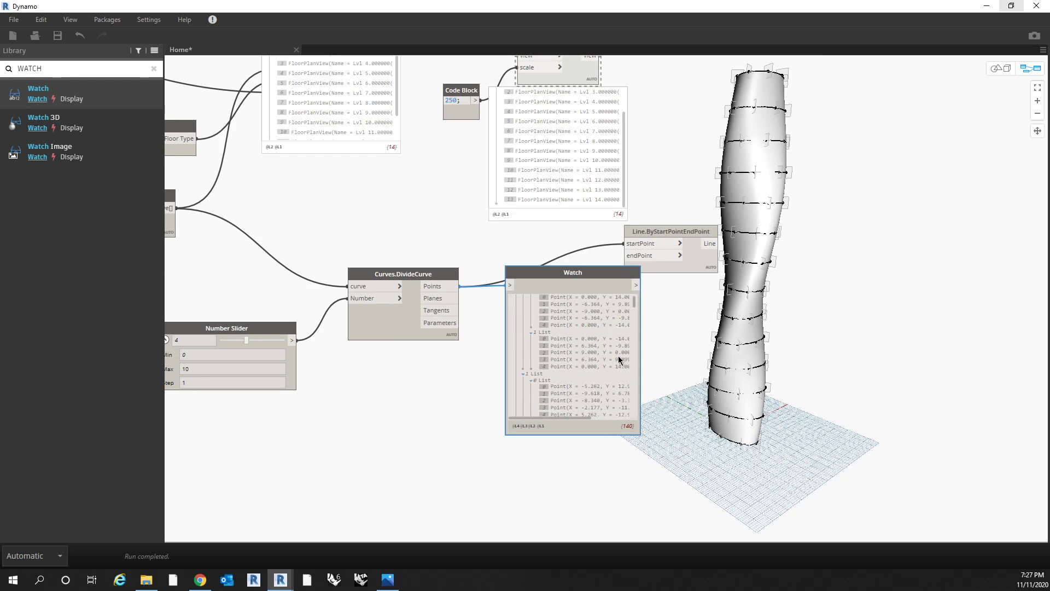
scroll(621, 364, "up", 1)
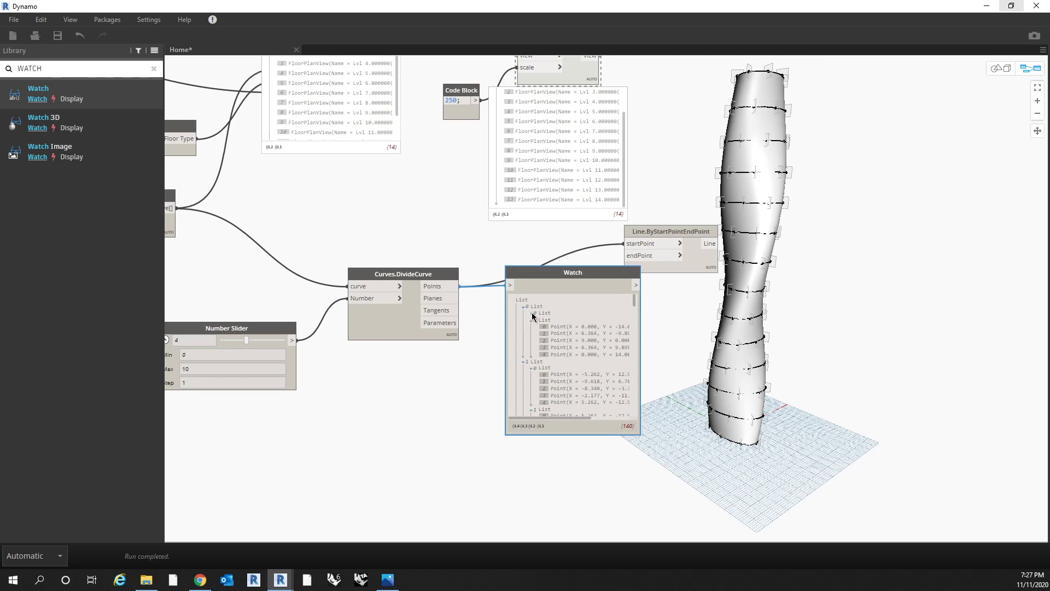
left_click(531, 355)
left_click(531, 356)
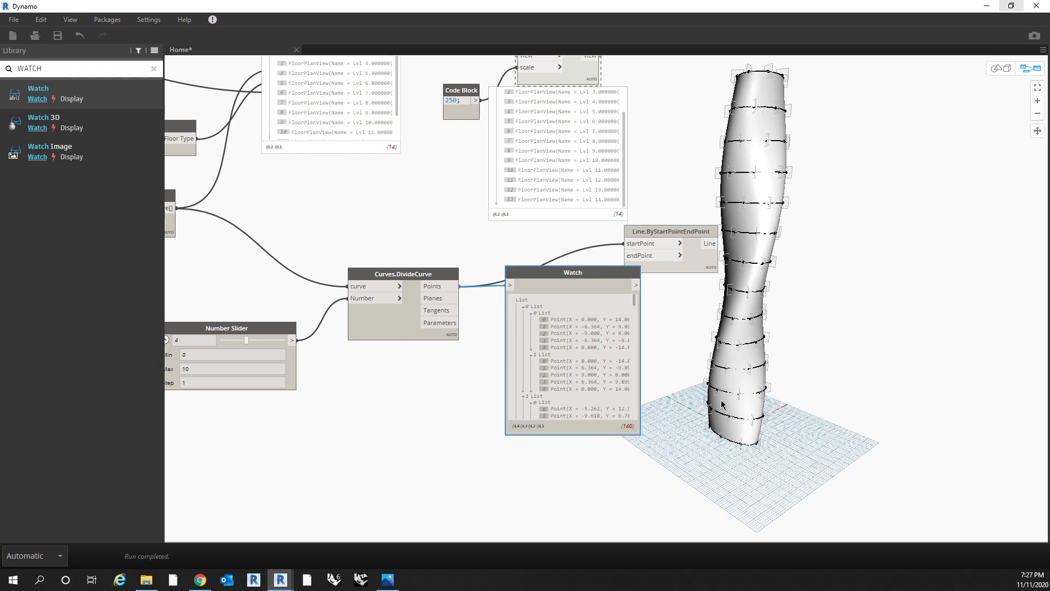
left_click(202, 330)
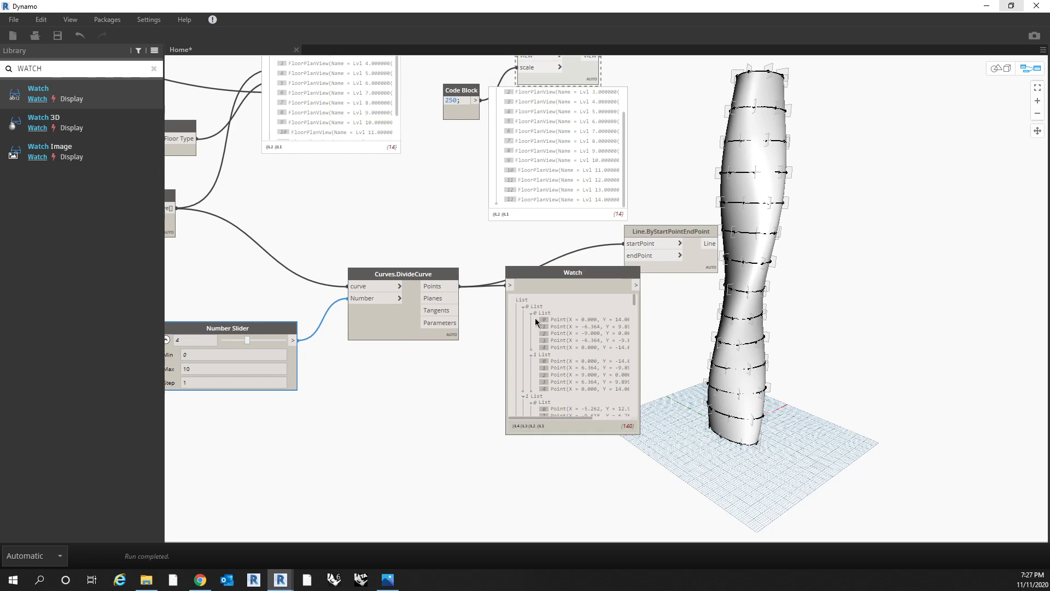
Step: Reposition the Watch node below the connecting wires and shift the Line.ByStartPointEndPoint node farther from Curves.DivideCurve
left_click_drag(610, 274, 671, 304)
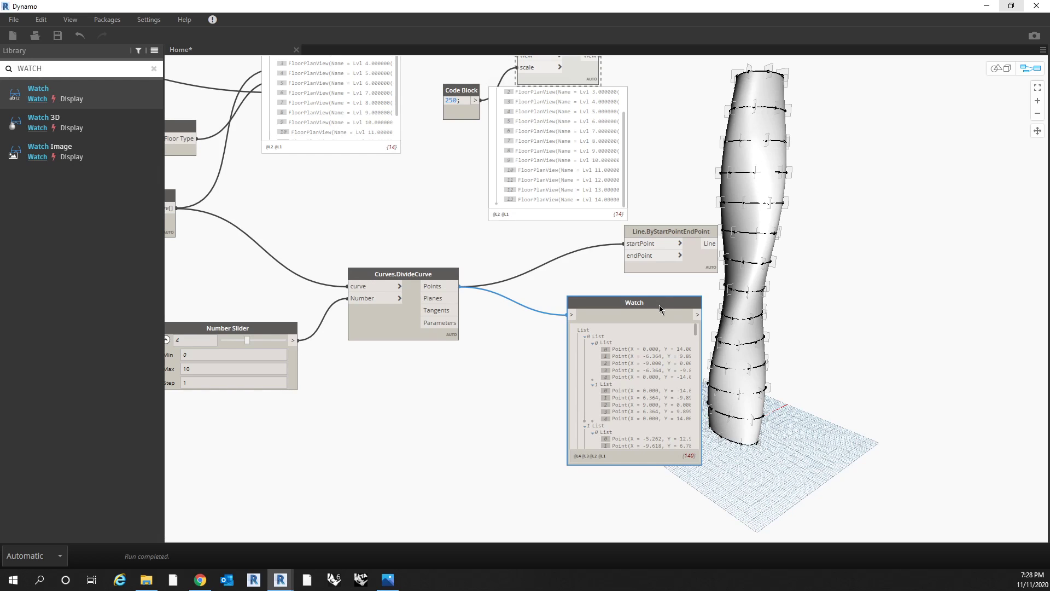
left_click_drag(661, 304, 620, 319)
left_click_drag(653, 256, 696, 242)
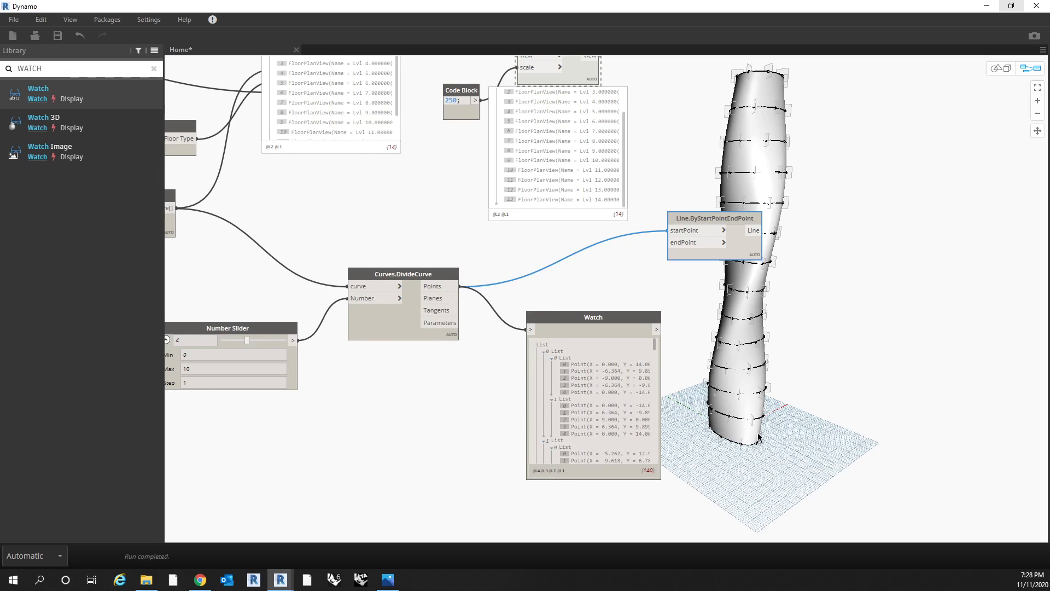
Step: Compare the point sublists of the first and second floors in the Watch node
scroll(579, 432, "down", 3)
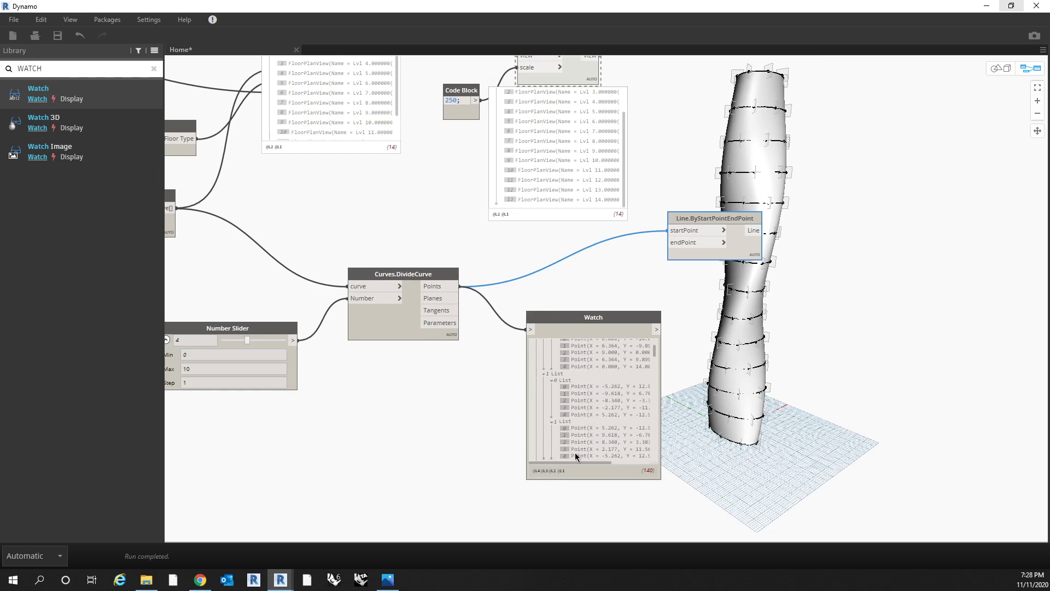
scroll(608, 408, "up", 3)
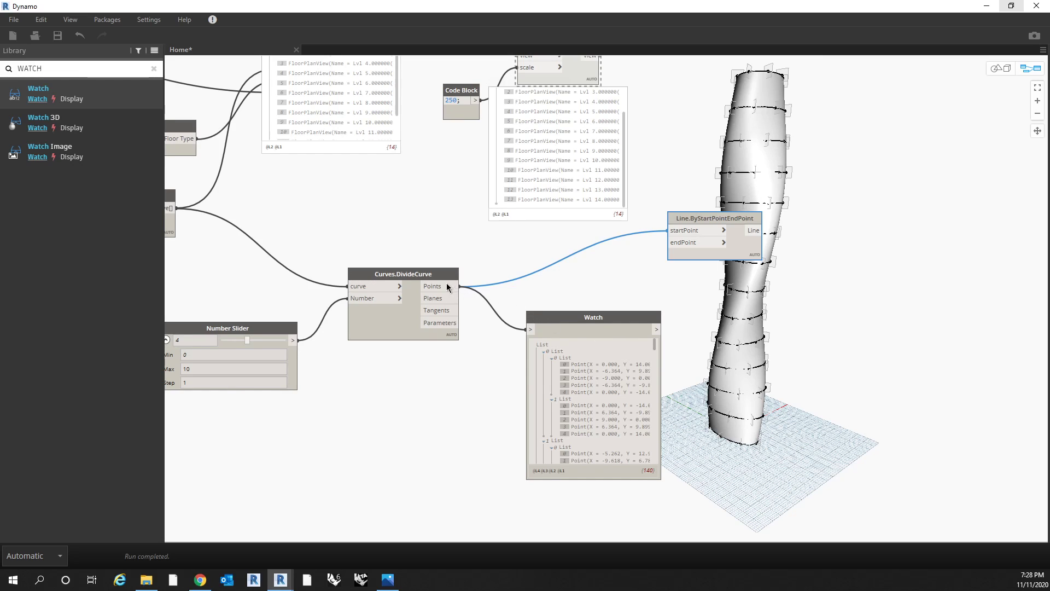
mouse_move(442, 285)
scroll(615, 406, "down", 3)
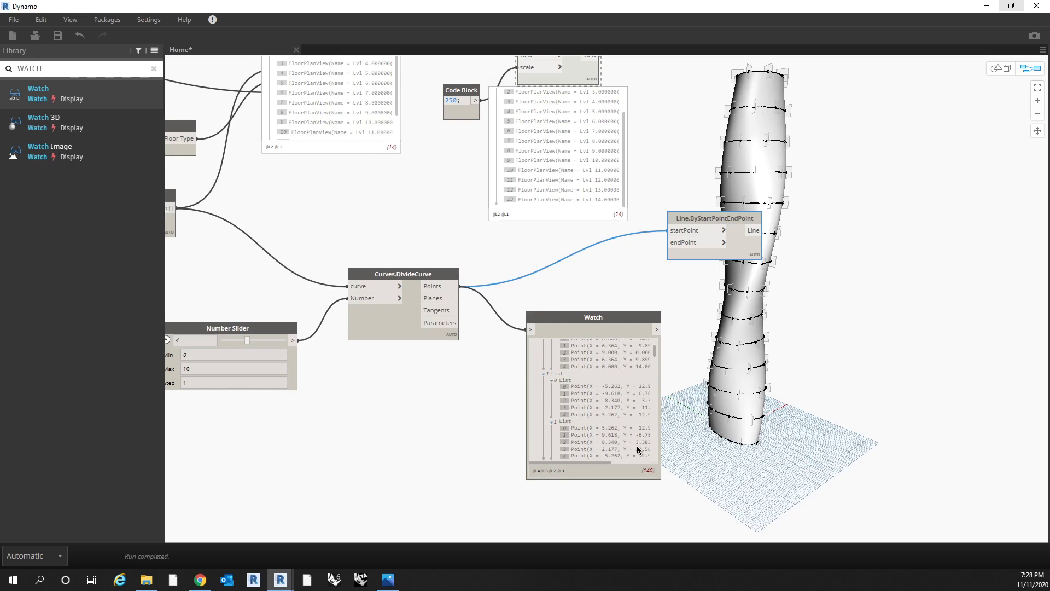
scroll(594, 389, "up", 1)
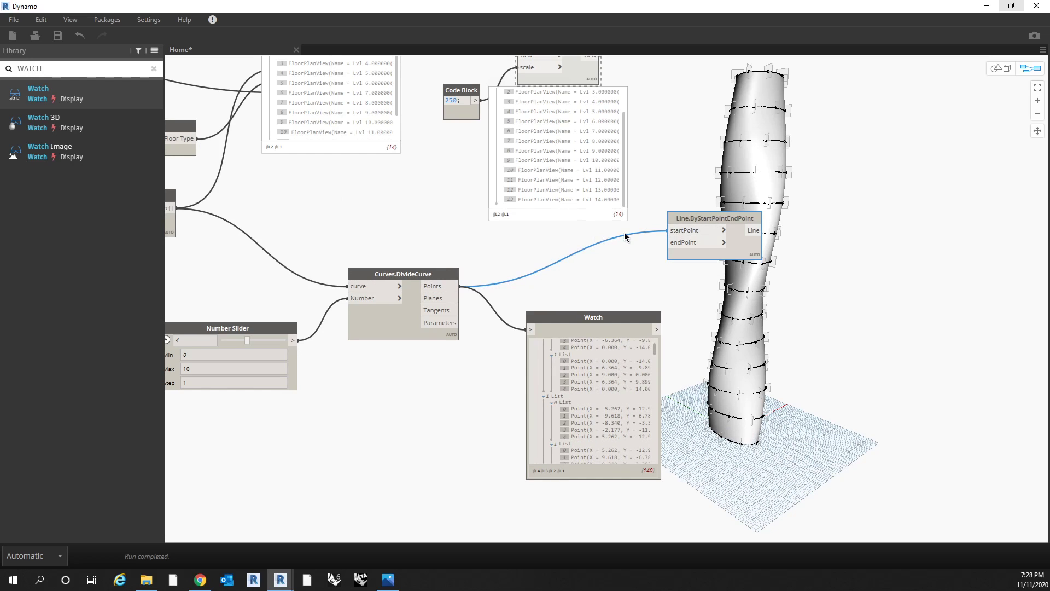
scroll(593, 397, "down", 1)
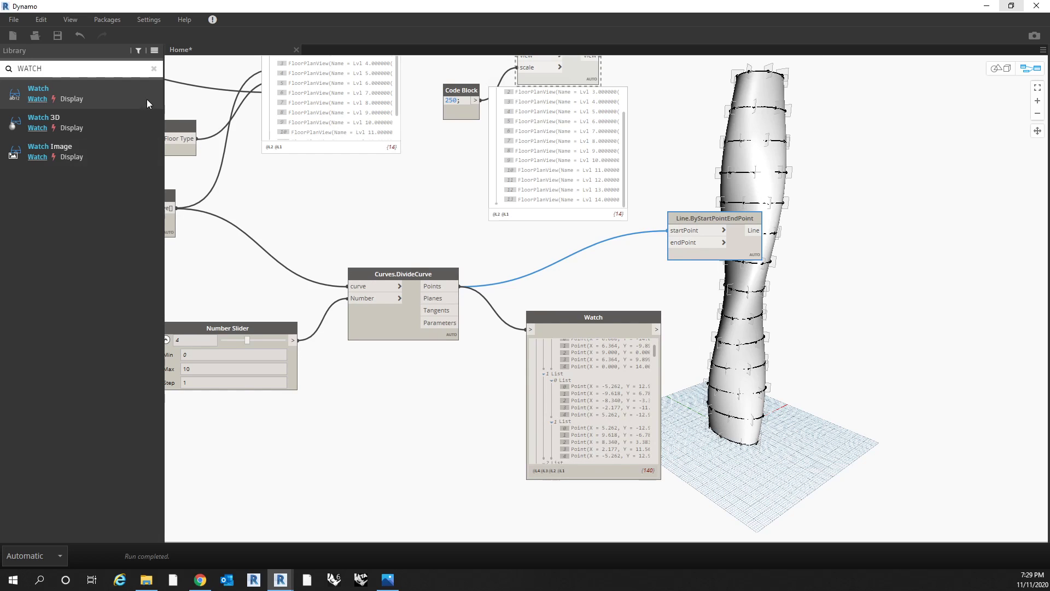
Step: Add a List.RemoveItemAtIndex node below Line.ByStartPointEndPoint and delete the Watch node
left_click_drag(629, 316, 620, 388)
scroll(610, 347, "down", 2)
scroll(609, 347, "down", 2)
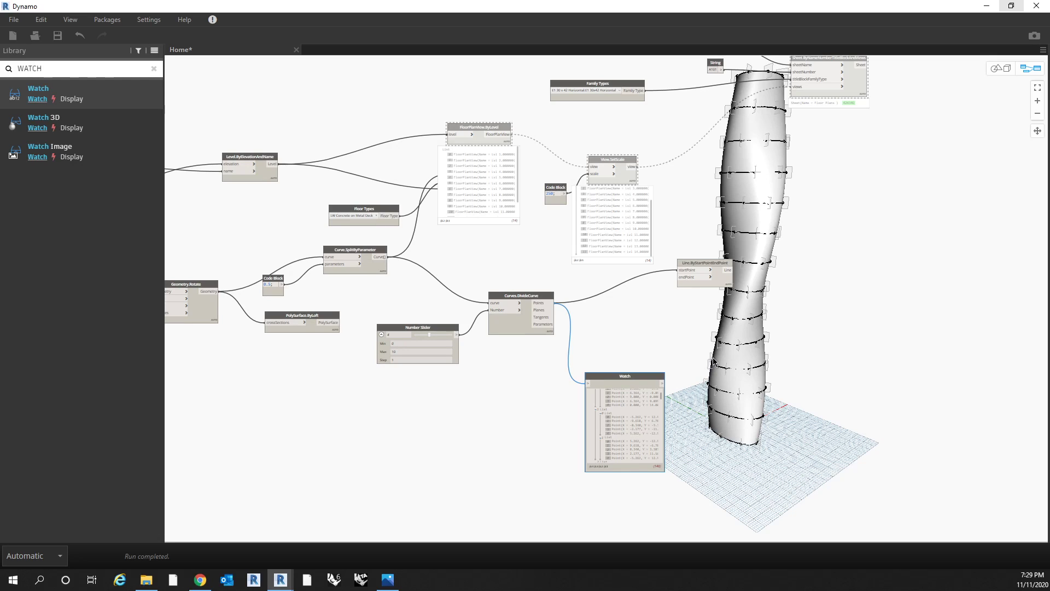
middle_click_drag(713, 361, 668, 365)
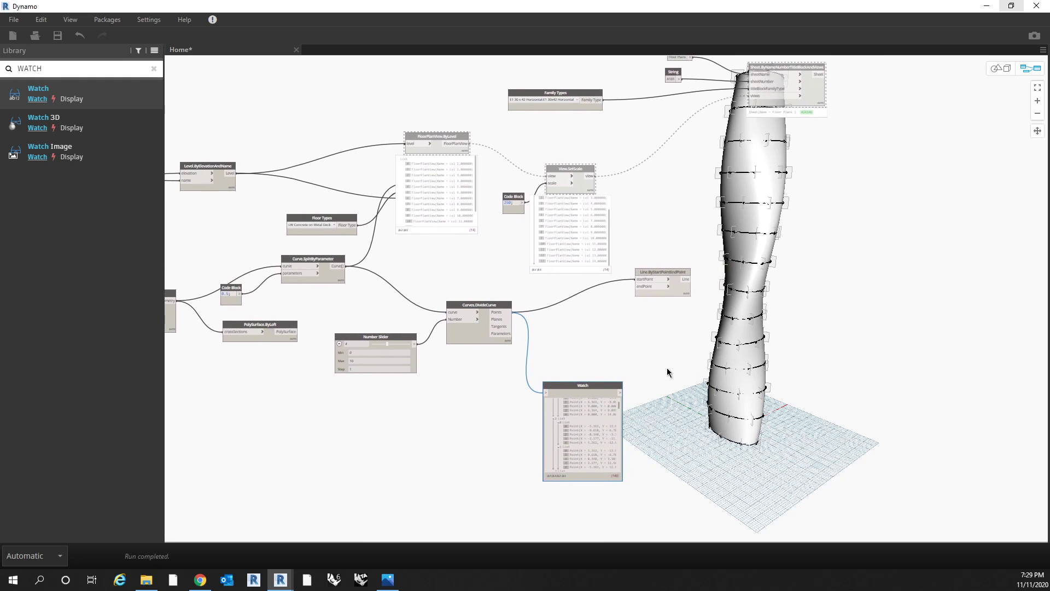
double_click(29, 68)
type("REMOVE")
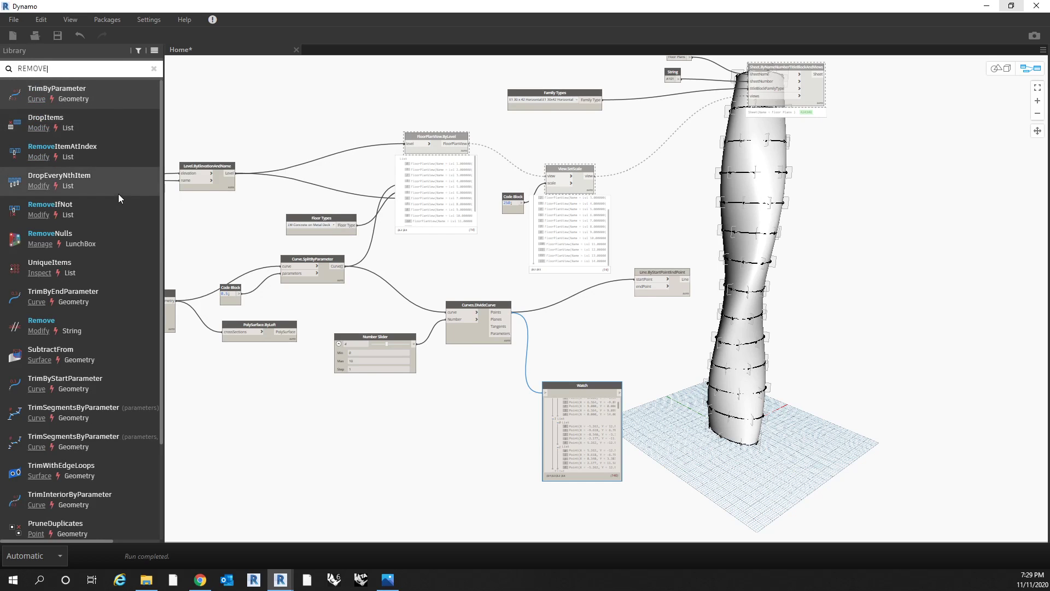
scroll(638, 340, "up", 2)
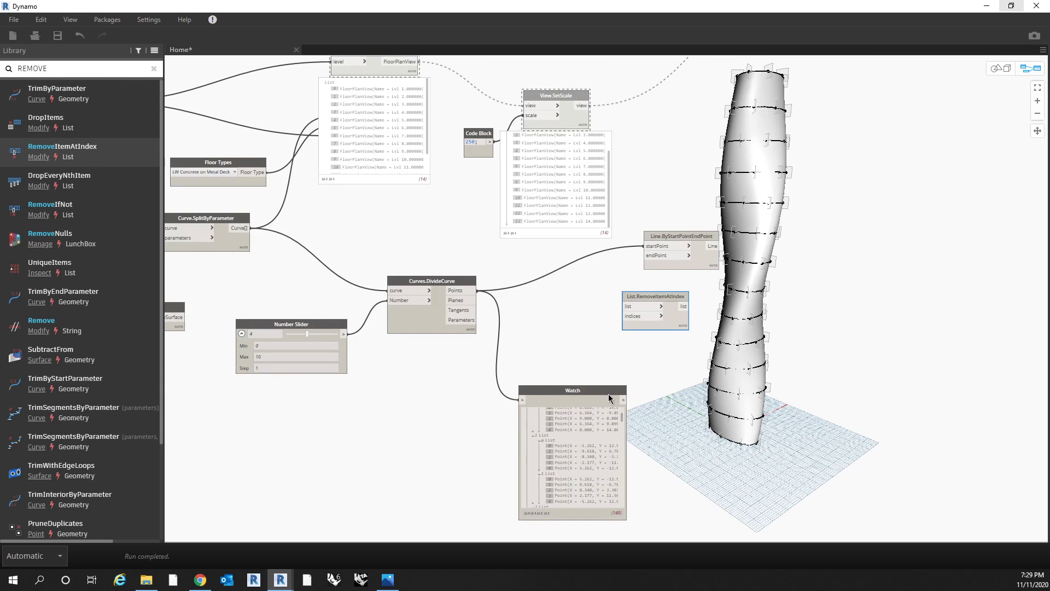
key("Delete")
left_click_drag(660, 298, 627, 336)
Step: Create a Code Block containing 0; for the indices input of List.RemoveItemAtIndex and connect the Curves.DivideCurve Points to its list input
double_click(546, 363)
type("0;")
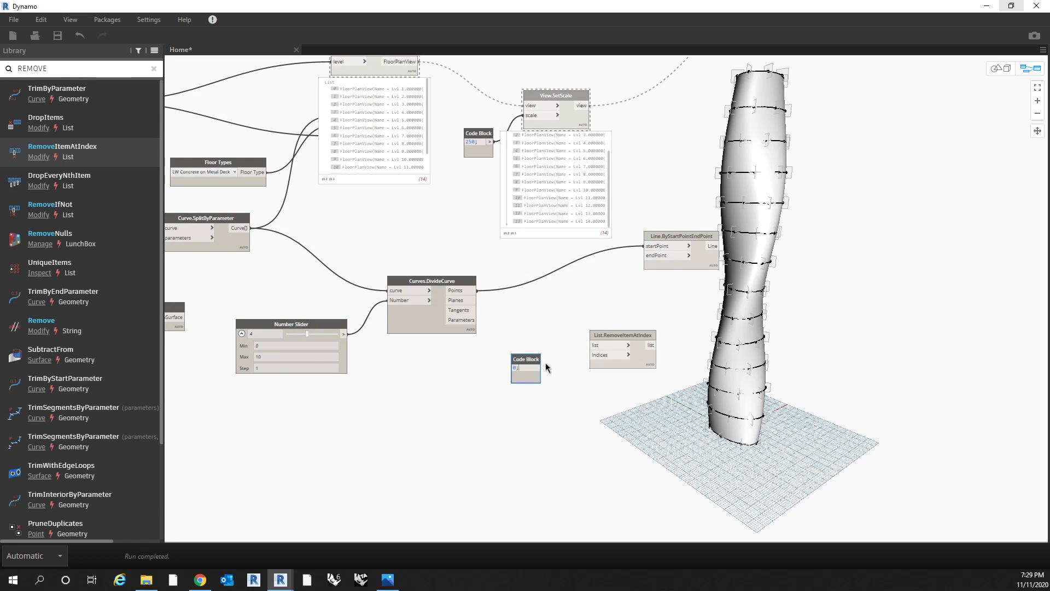
left_click(549, 350)
left_click_drag(537, 367, 590, 355)
left_click_drag(477, 290, 590, 345)
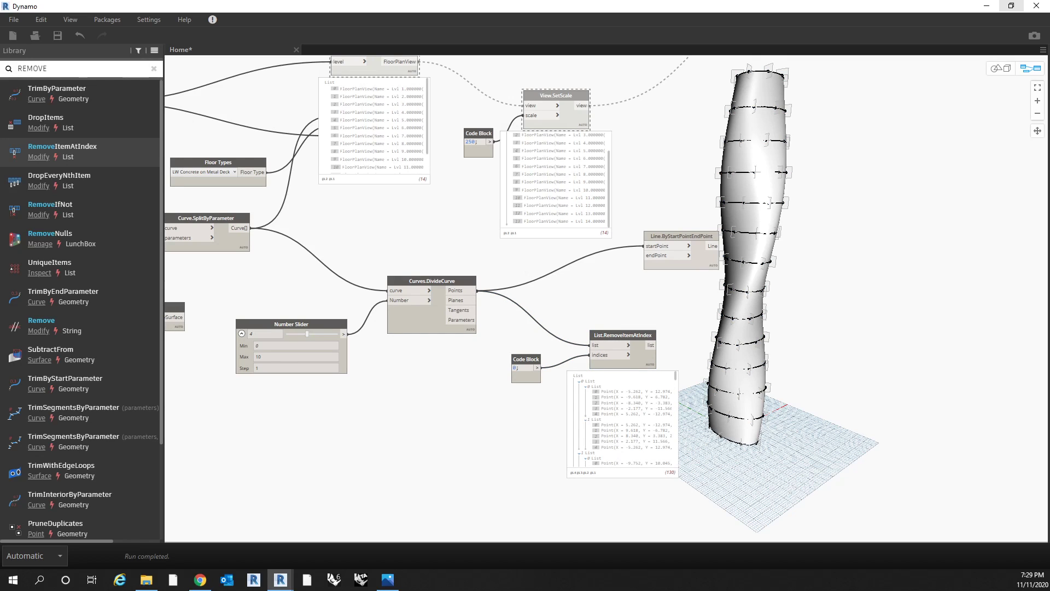
Step: Add a Watch node beside List.RemoveItemAtIndex and connect the Points output of Curves.DivideCurve to it
double_click(133, 72)
type("WATCH")
left_click(38, 92)
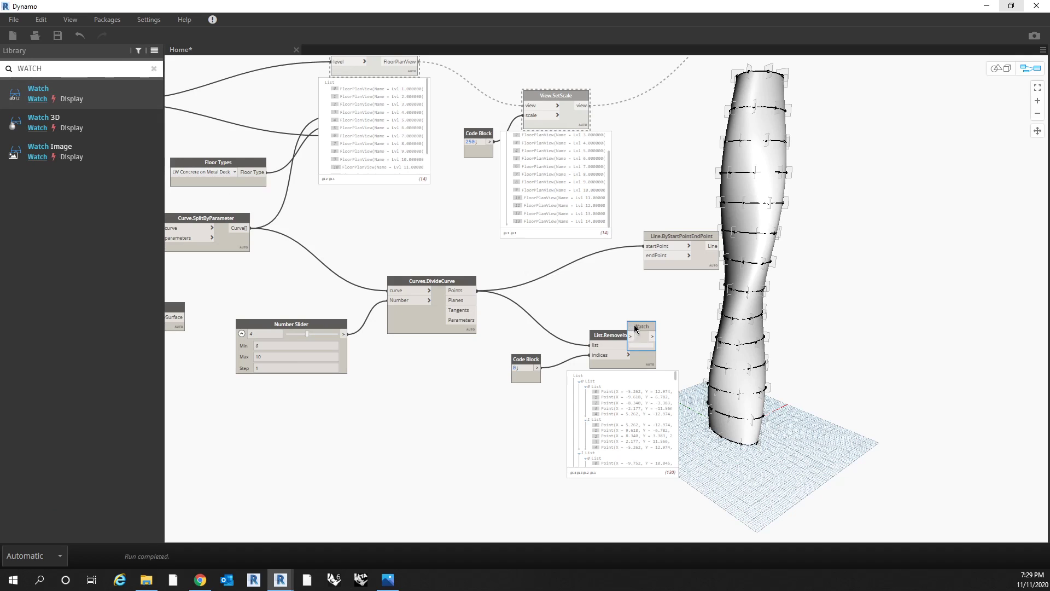
left_click_drag(624, 323, 621, 297)
left_click_drag(607, 335, 590, 354)
left_click_drag(620, 308, 712, 344)
left_click_drag(474, 291, 705, 347)
Step: Examine the full point coordinates in the Watch node, checking the Z values floor by floor against the List.RemoveItemAtIndex output
middle_click_drag(727, 428, 748, 350)
scroll(748, 346, "up", 3)
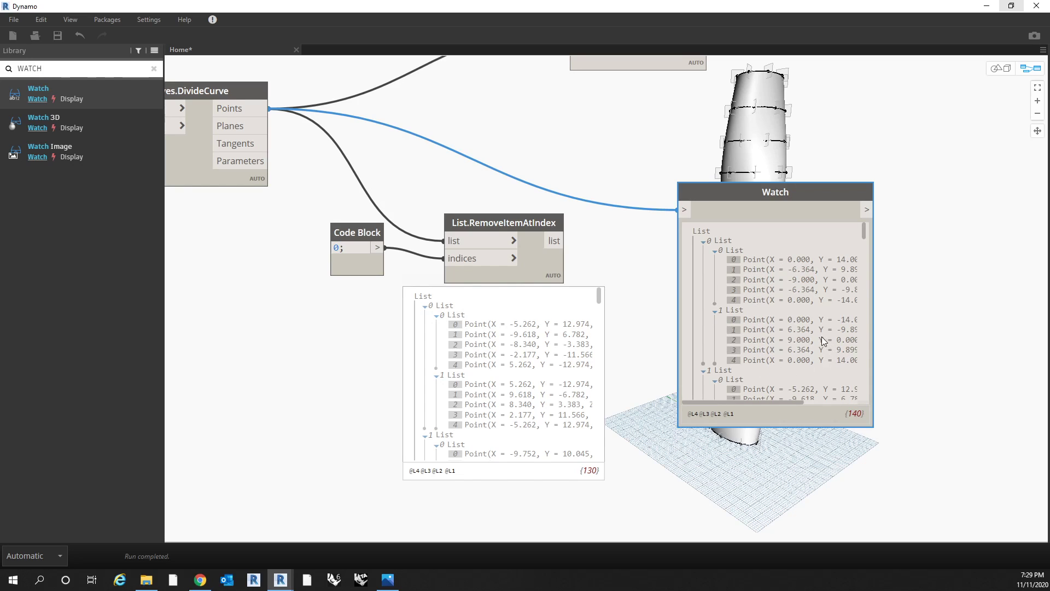
left_click_drag(789, 401, 852, 402)
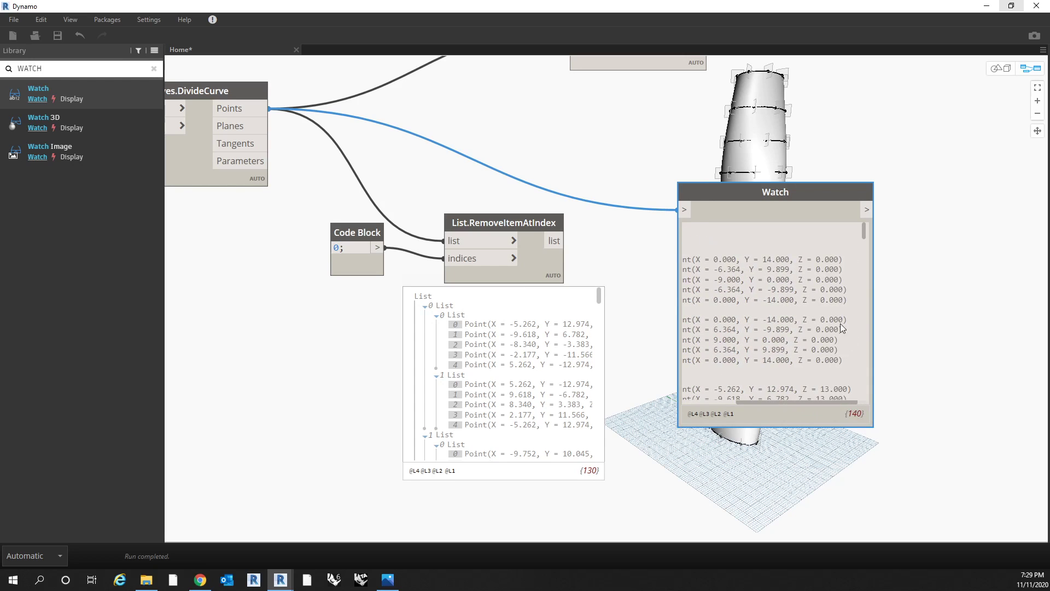
scroll(823, 332, "down", 2)
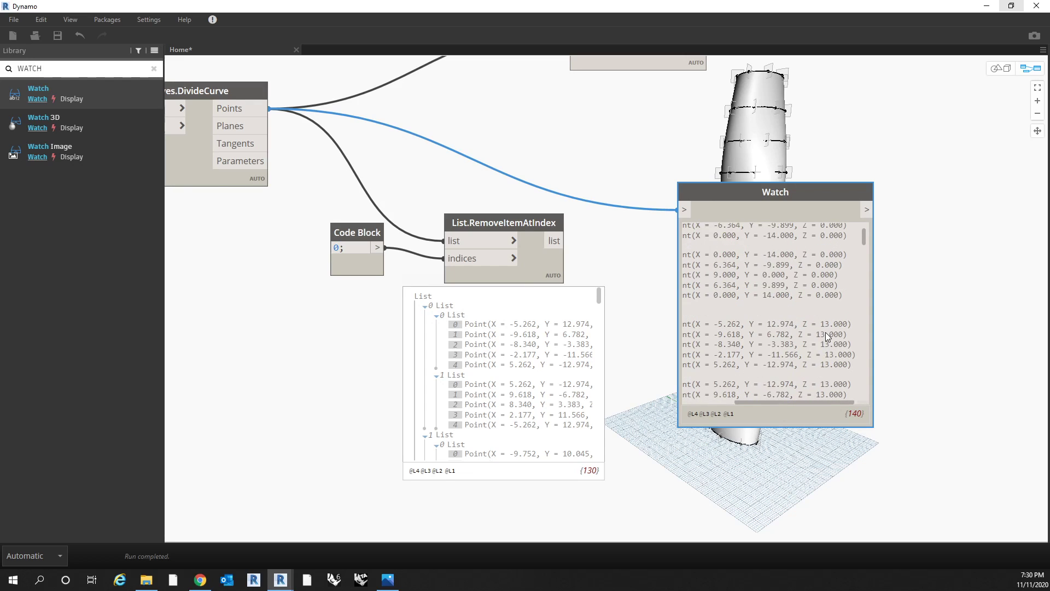
scroll(818, 290, "down", 1)
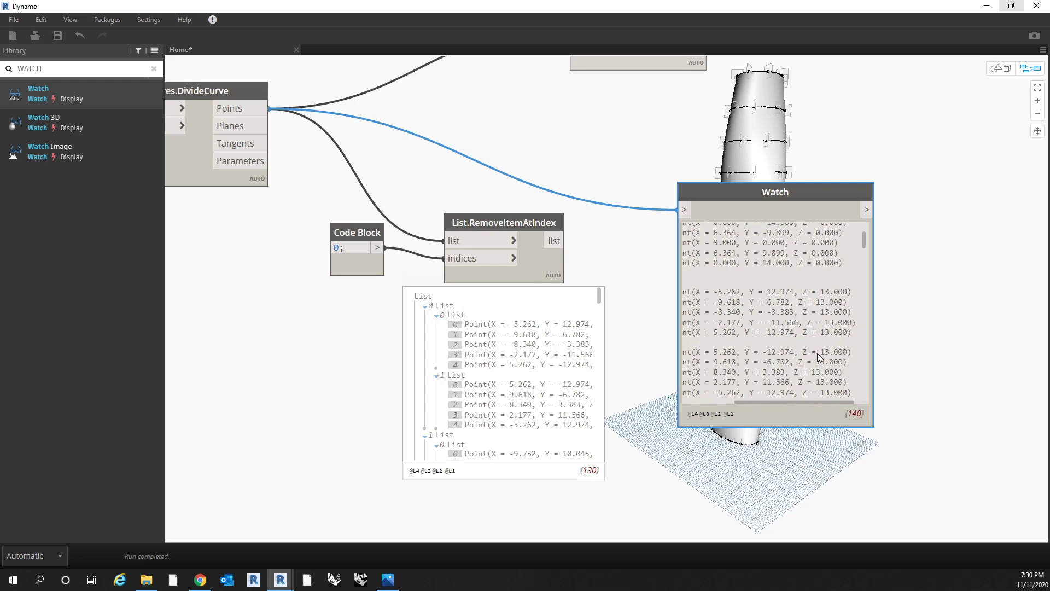
scroll(822, 314, "down", 4)
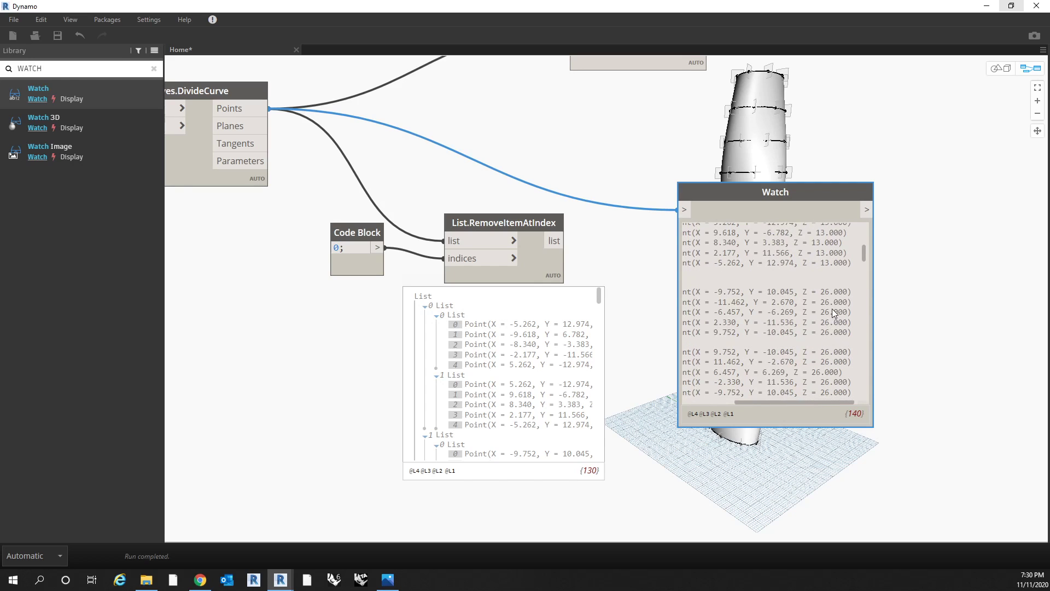
scroll(831, 309, "down", 2)
scroll(828, 334, "up", 9)
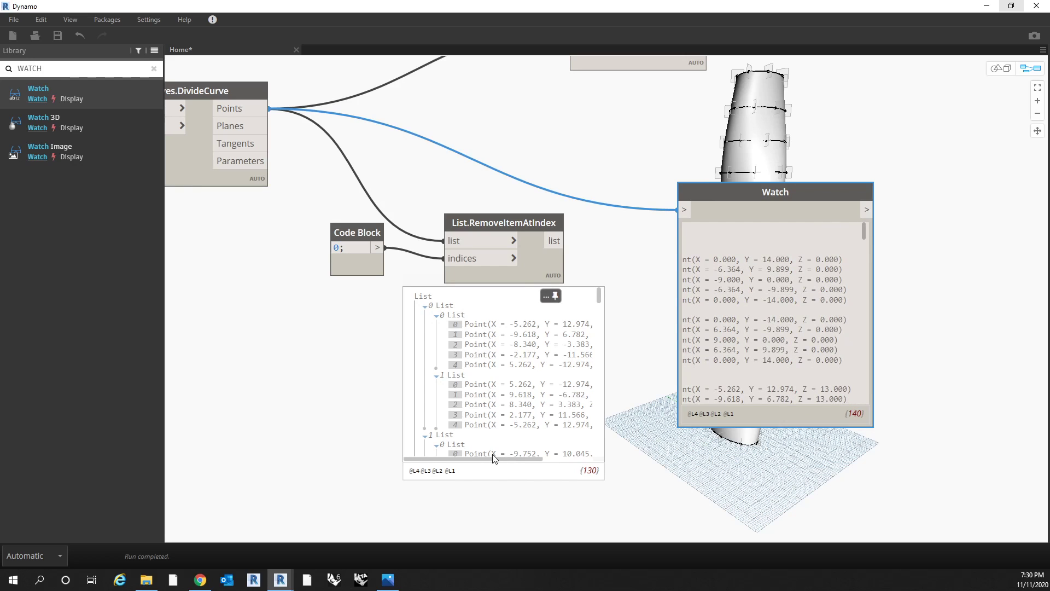
Step: Compare the Z values in the Watch node's point list with those in the List.RemoveItemAtIndex output
left_click_drag(492, 457, 555, 466)
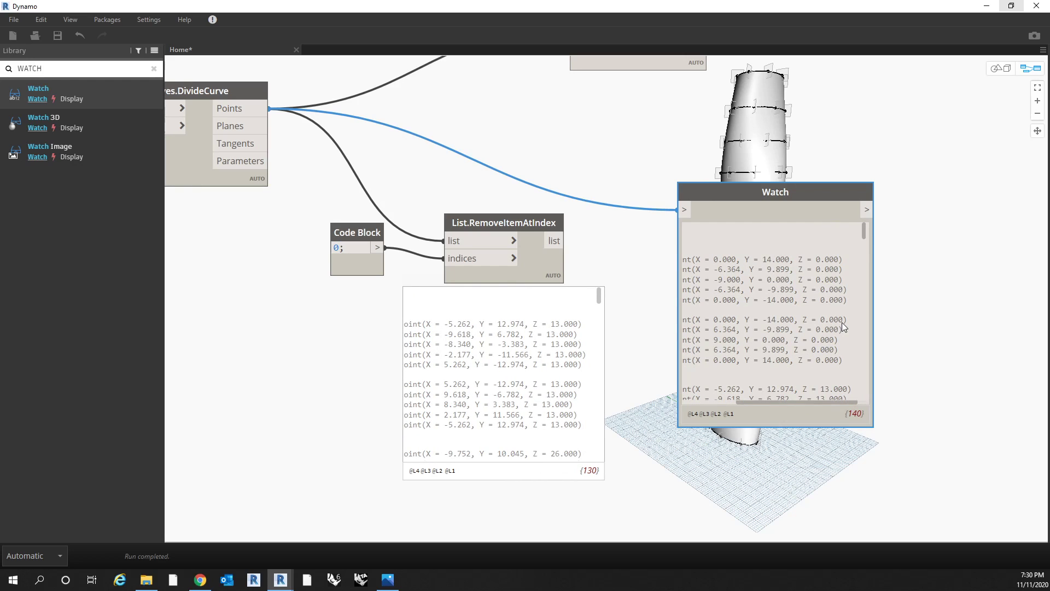
left_click_drag(825, 402, 763, 399)
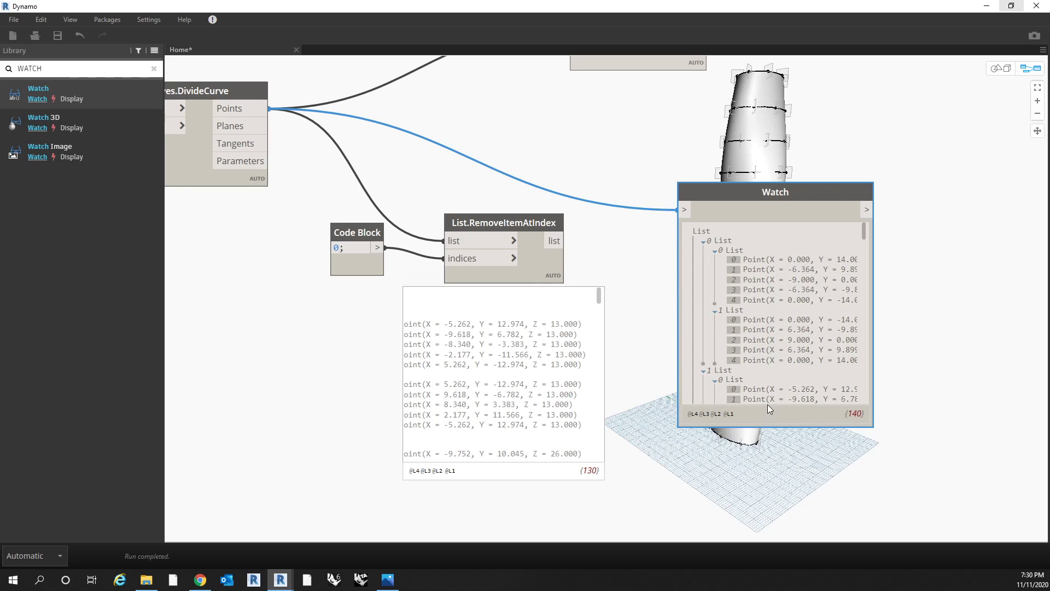
left_click_drag(767, 402, 837, 395)
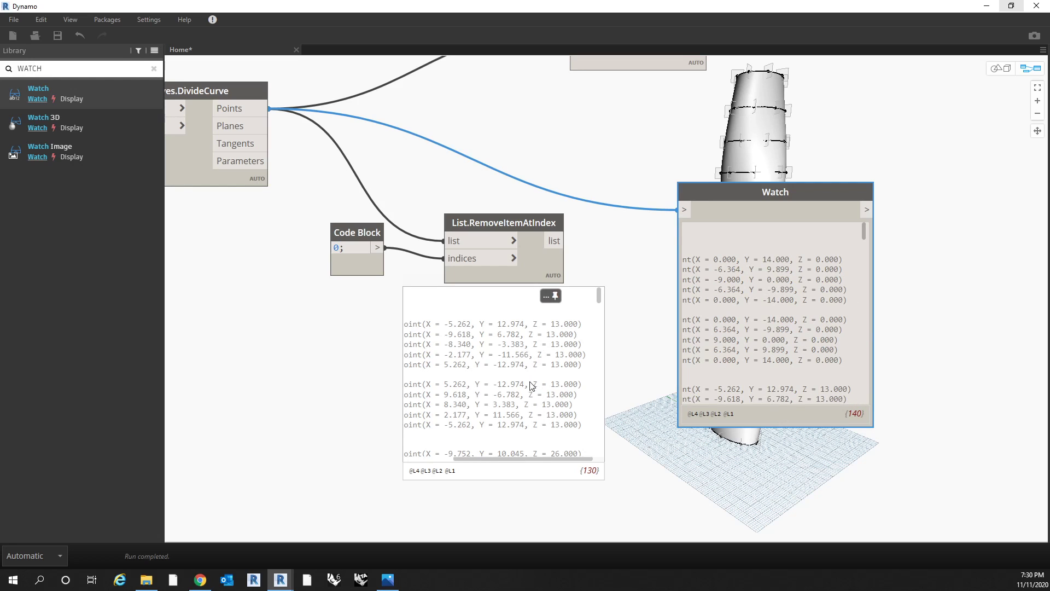
Step: Connect the List.RemoveItemAtIndex output to the endPoint input of Line.ByStartPointEndPoint and delete the Watch node
middle_click_drag(653, 192, 666, 373)
scroll(666, 373, "down", 2)
left_click_drag(612, 383, 625, 217)
left_click_drag(768, 360, 739, 474)
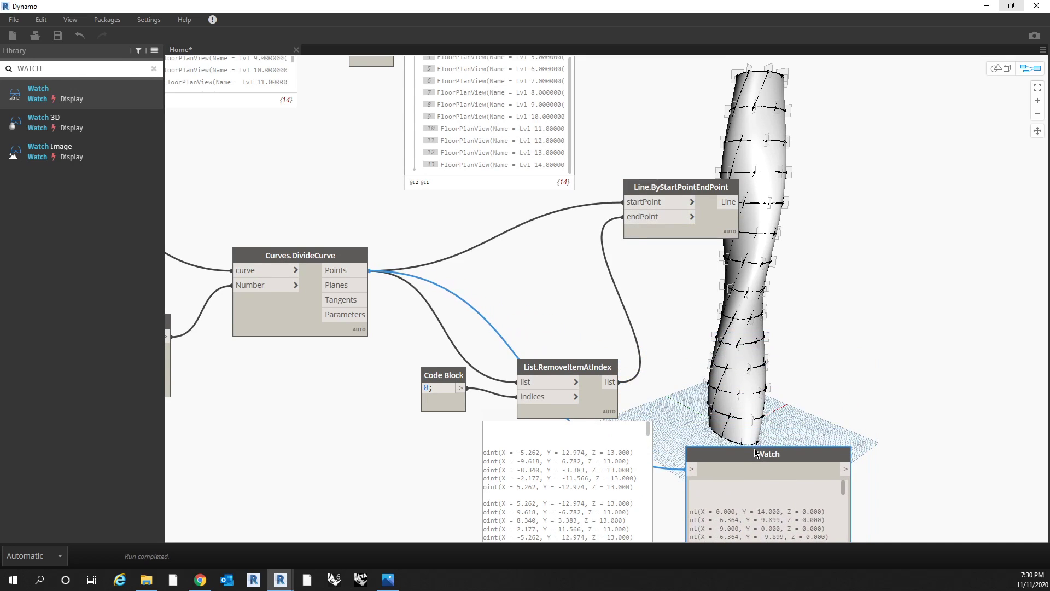
key("Delete")
middle_click_drag(831, 361, 821, 353)
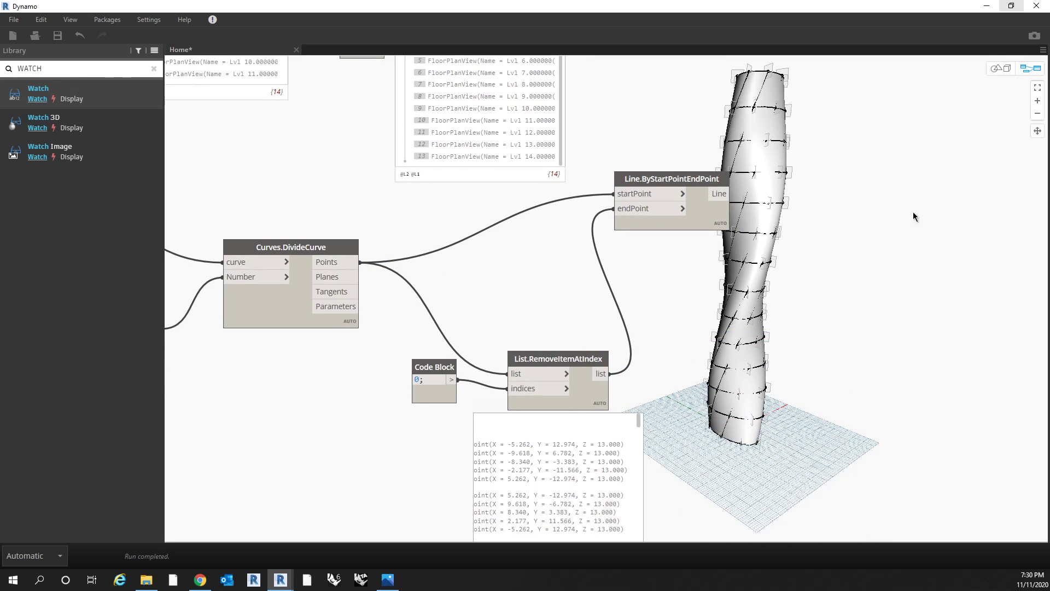
Step: Examine the connecting lines on the tower in the 3D preview from several angles, then return to the graph
left_click(1000, 68)
scroll(814, 336, "up", 5)
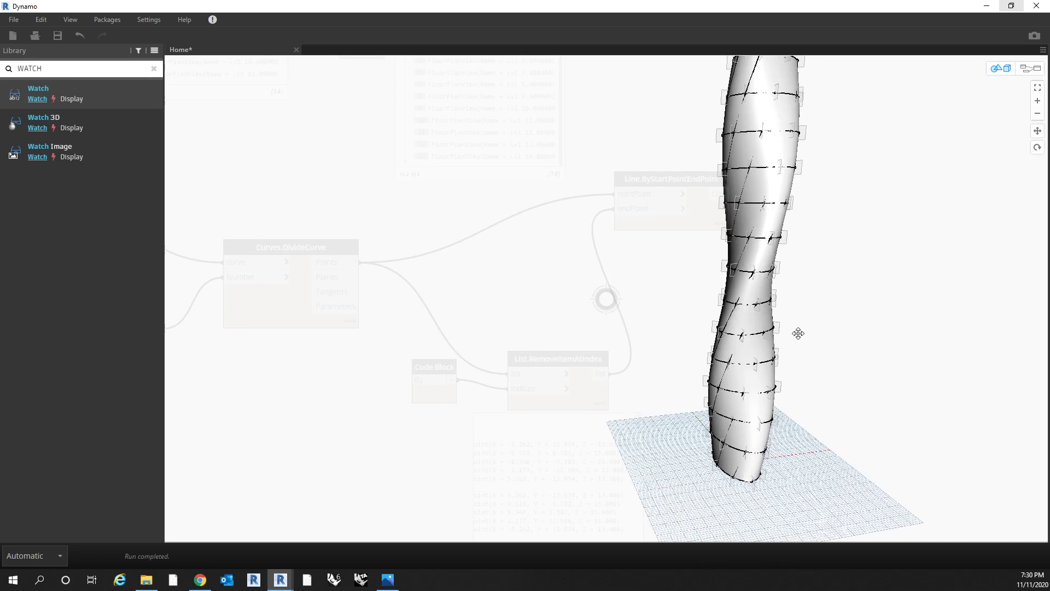
scroll(762, 313, "down", 3)
scroll(672, 468, "up", 6)
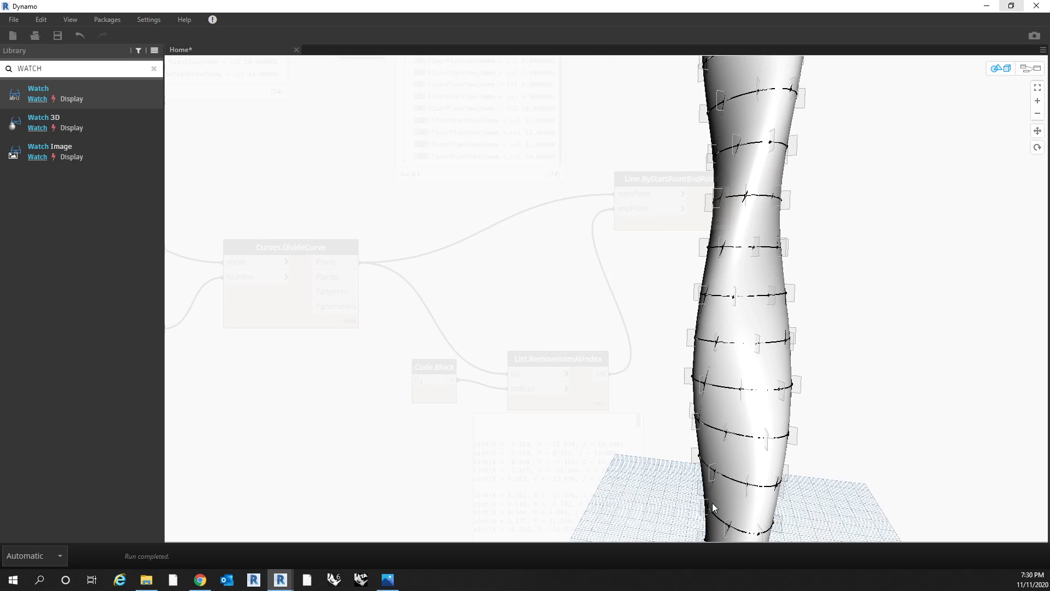
scroll(694, 426, "down", 2)
right_click_drag(682, 398, 680, 349)
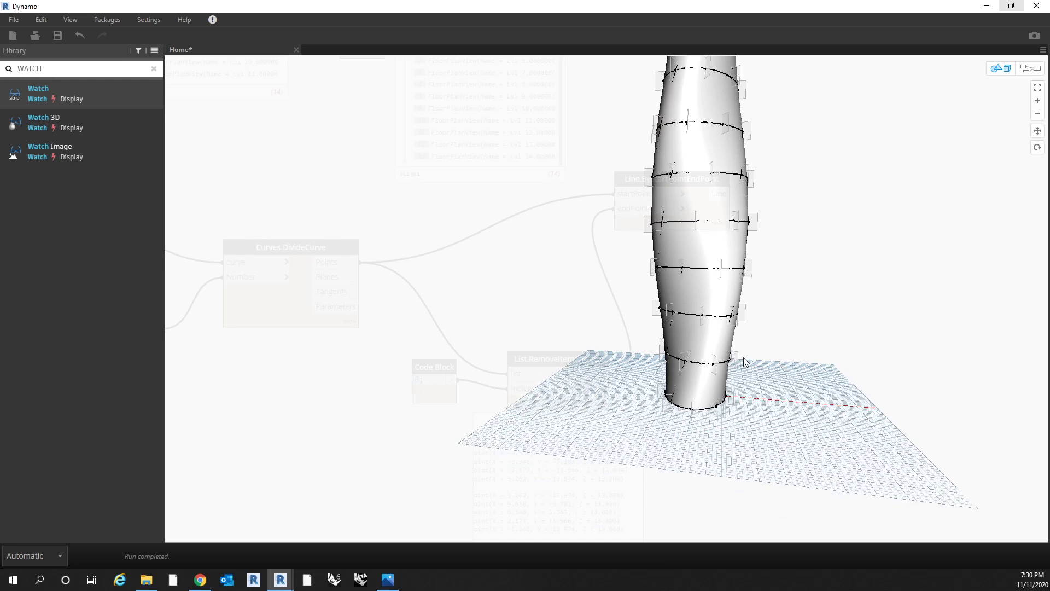
right_click_drag(732, 206, 684, 335)
right_click_drag(645, 239, 820, 186)
left_click(1030, 68)
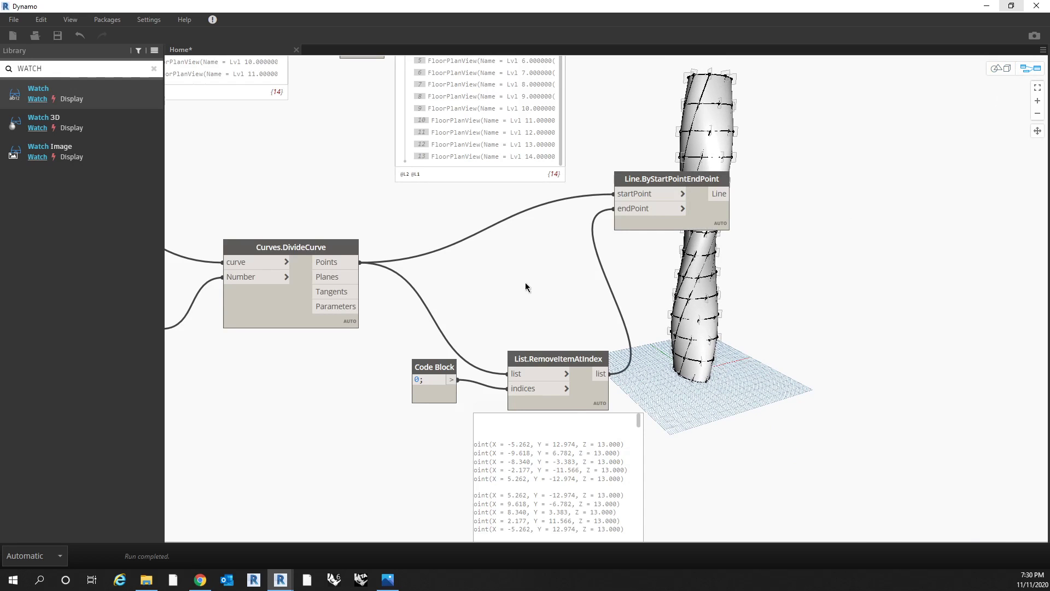
Step: Turn off the geometry preview of the PolySurface.ByLoft node
scroll(587, 297, "down", 3)
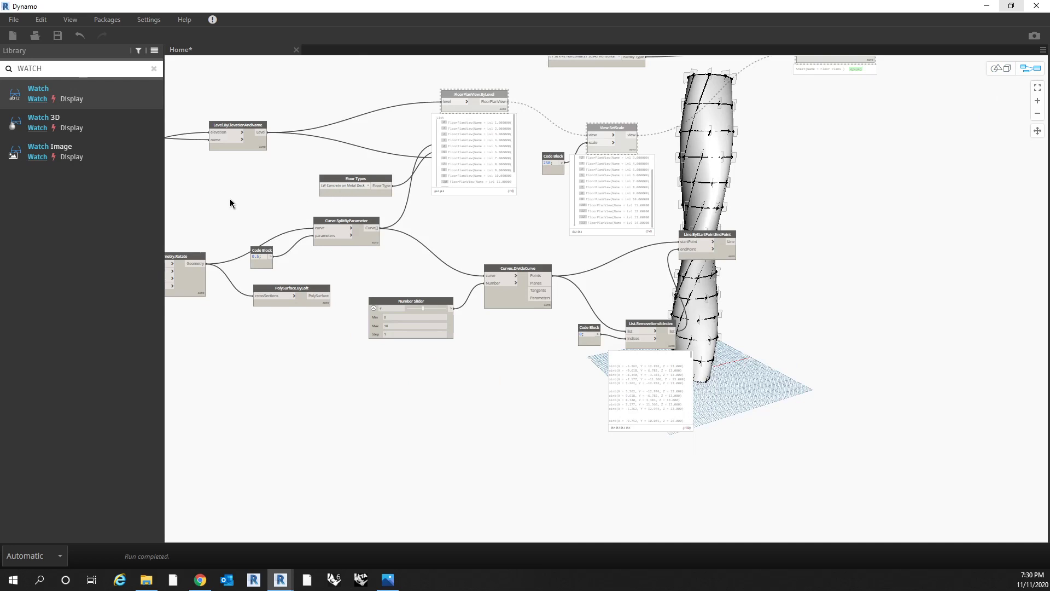
scroll(281, 223, "up", 3)
left_click(372, 322)
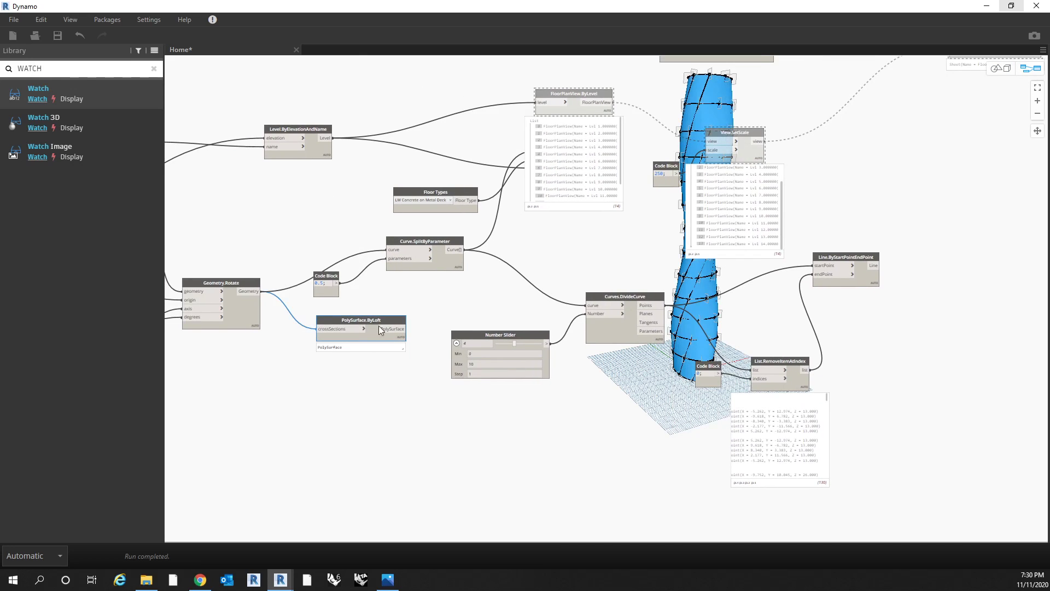
right_click(374, 321)
left_click(409, 401)
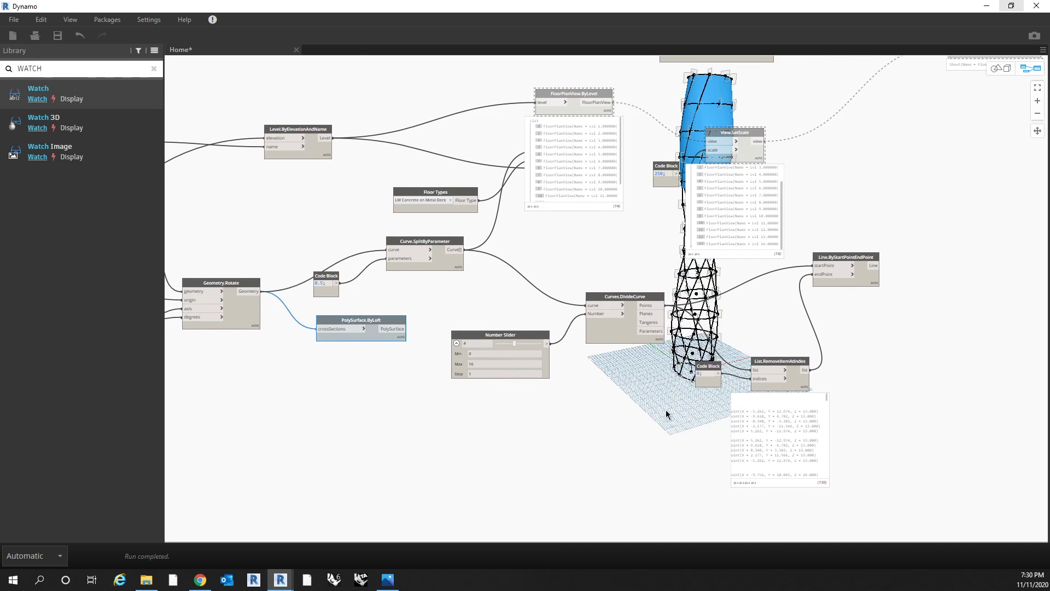
Step: Examine the tower's line framework in the 3D preview from another angle and return to the graph
middle_click_drag(623, 422, 881, 289)
left_click(1000, 68)
right_click_drag(741, 199, 967, 94)
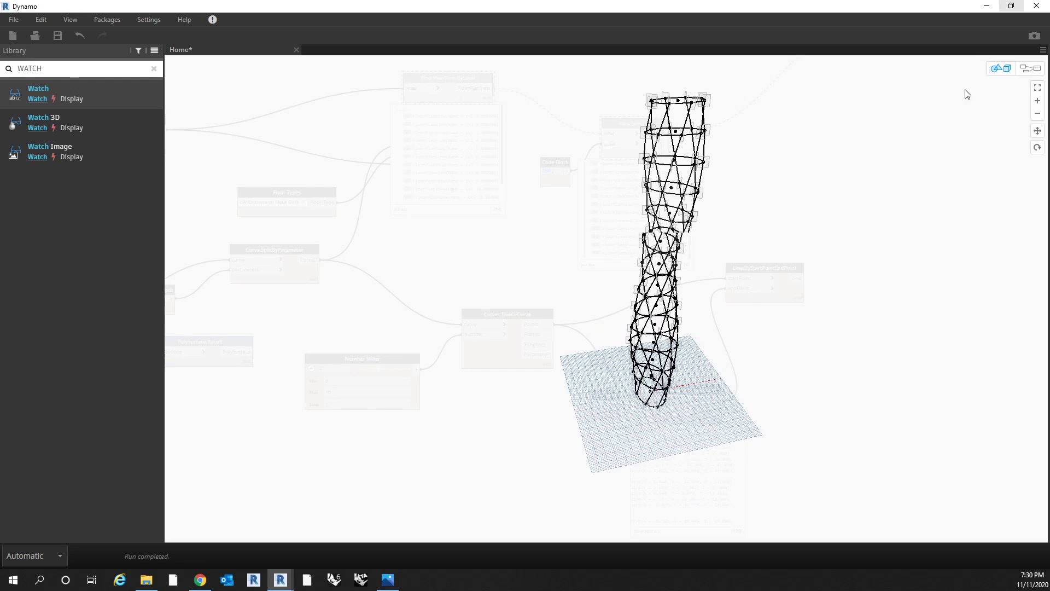
left_click(1030, 68)
Step: Reposition the Line.ByStartPointEndPoint node beyond the tower preview, farther from List.RemoveItemAtIndex
middle_click_drag(787, 276, 677, 297)
left_click_drag(685, 283, 727, 313)
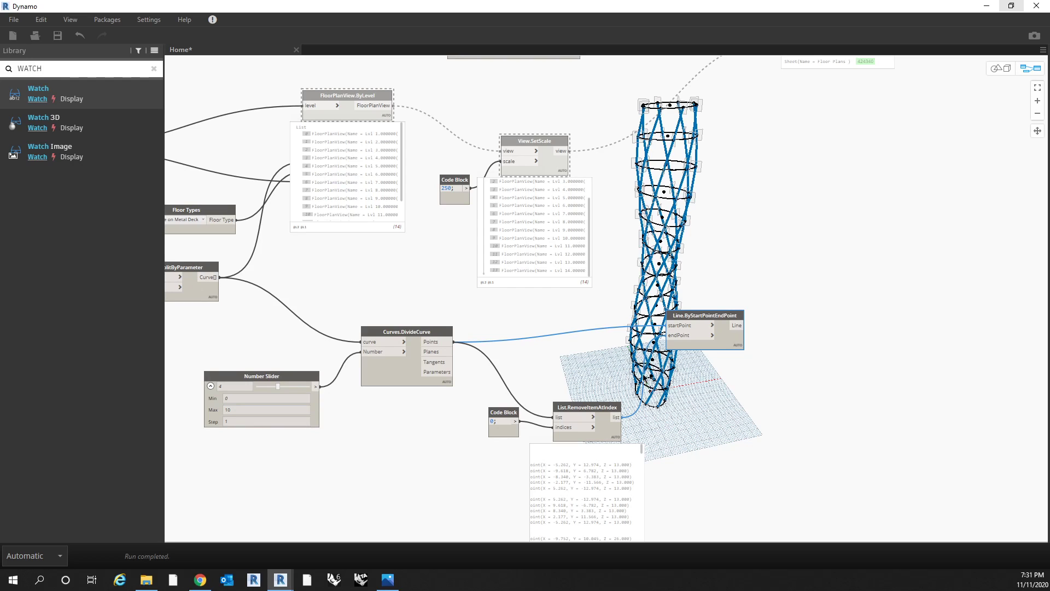
middle_click_drag(736, 332, 729, 286)
left_click_drag(724, 272, 736, 300)
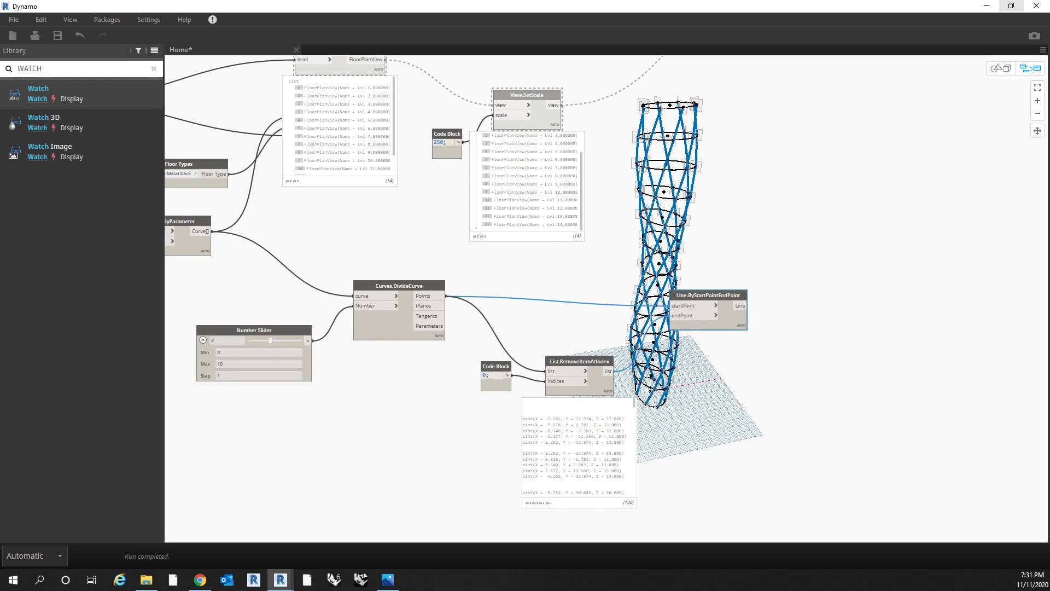
left_click(388, 579)
left_click_drag(724, 294, 743, 315)
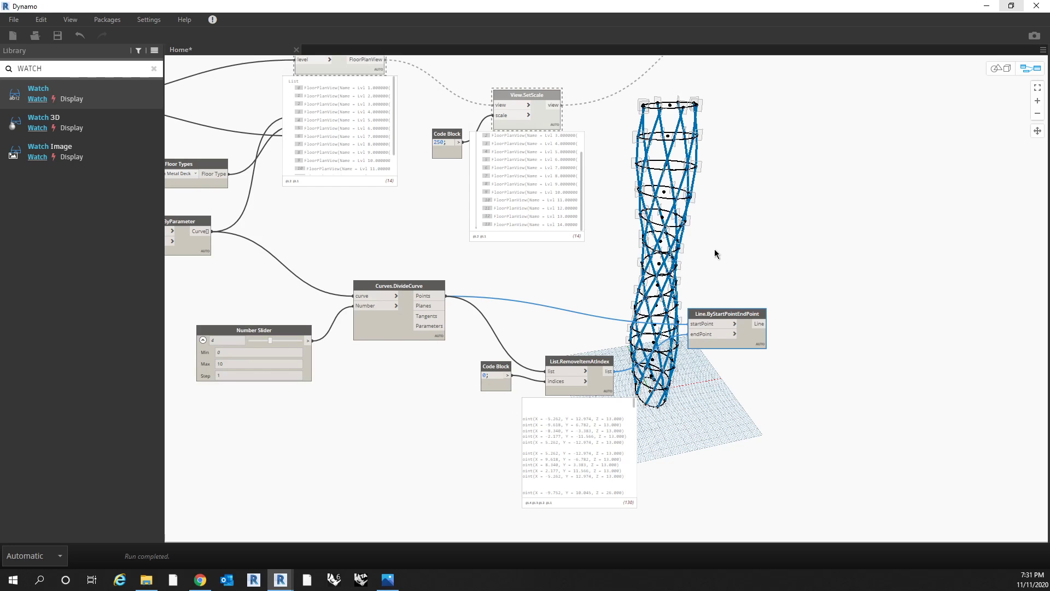
left_click_drag(731, 316, 755, 338)
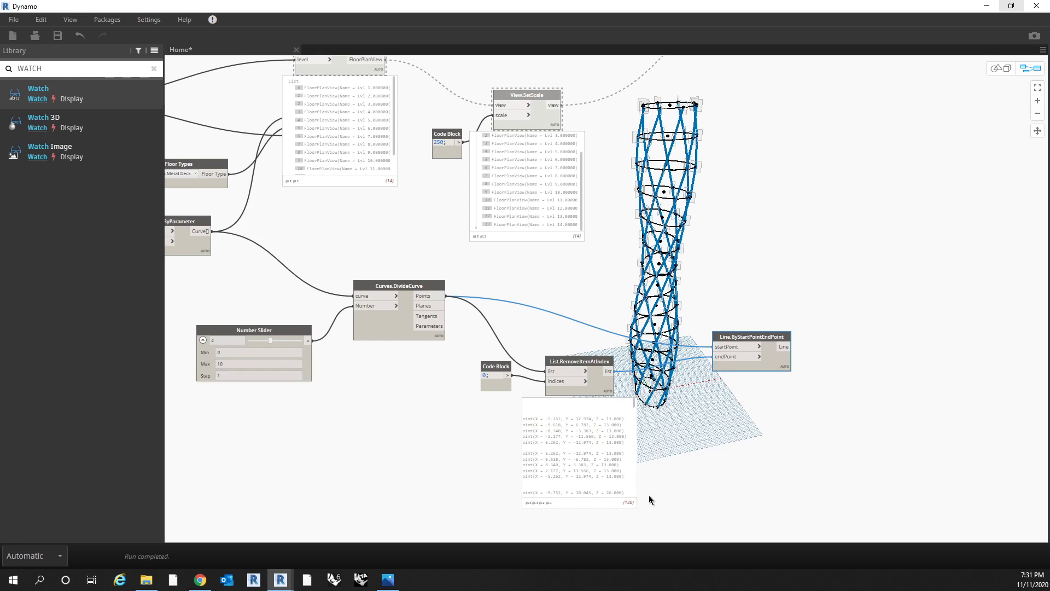
Step: Examine the nested list structure and start of the point rows in the List.RemoveItemAtIndex output
scroll(641, 500, "up", 4)
middle_click_drag(723, 399, 768, 332)
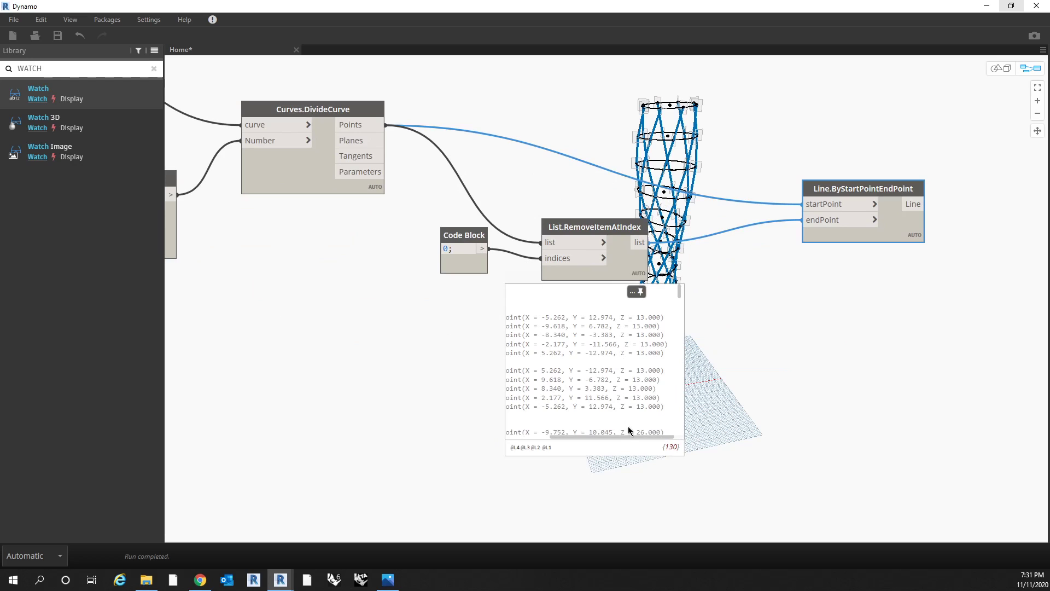
left_click_drag(629, 434, 588, 434)
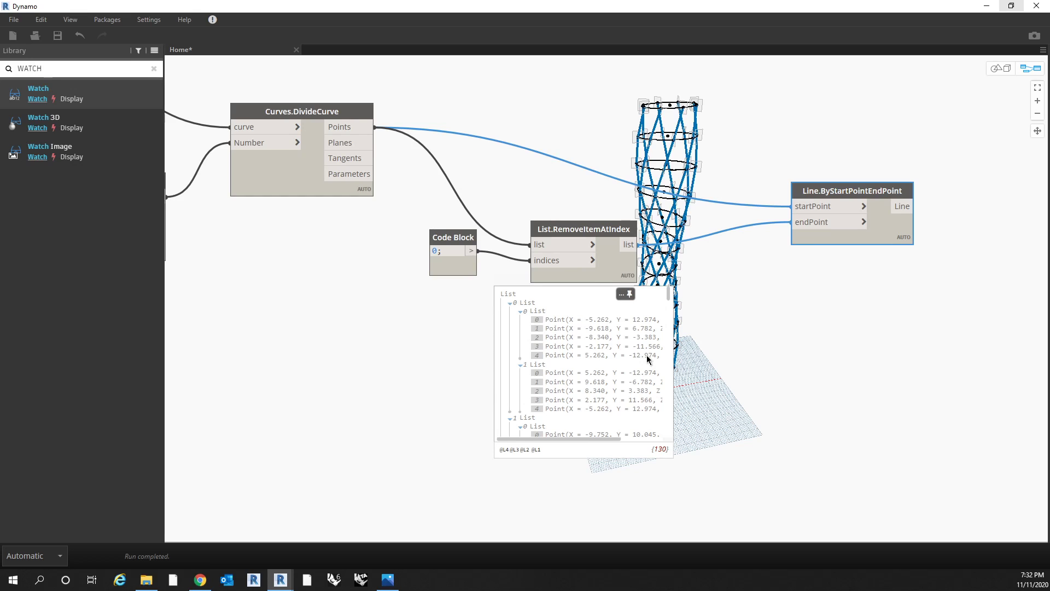
Step: Highlight the Line.ByStartPointEndPoint geometry and examine its lines up close at the tower's base in the 3D preview
left_click(712, 356)
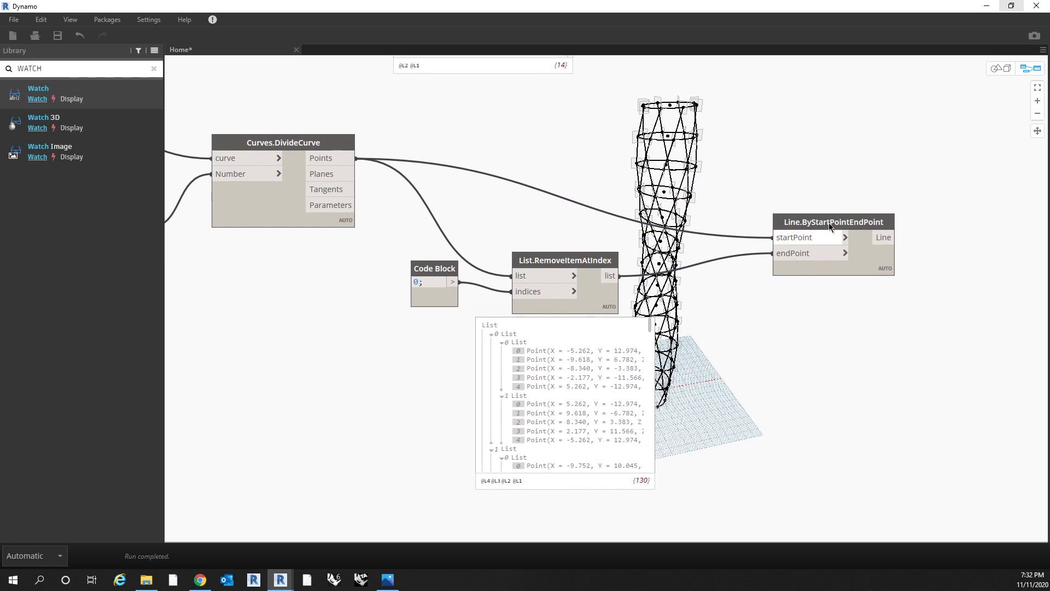
left_click(805, 245)
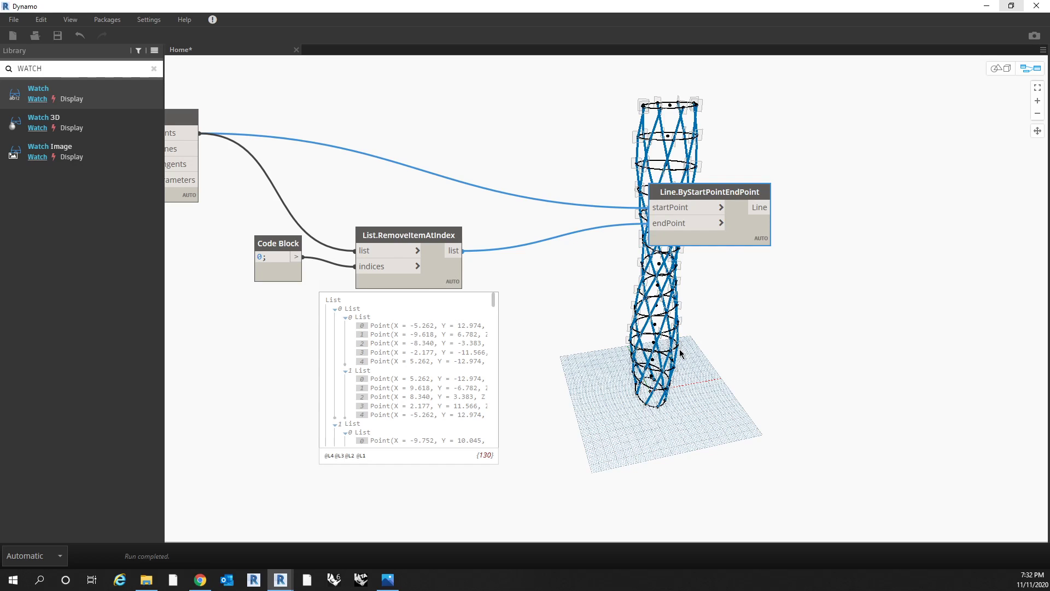
key("ctrl+b")
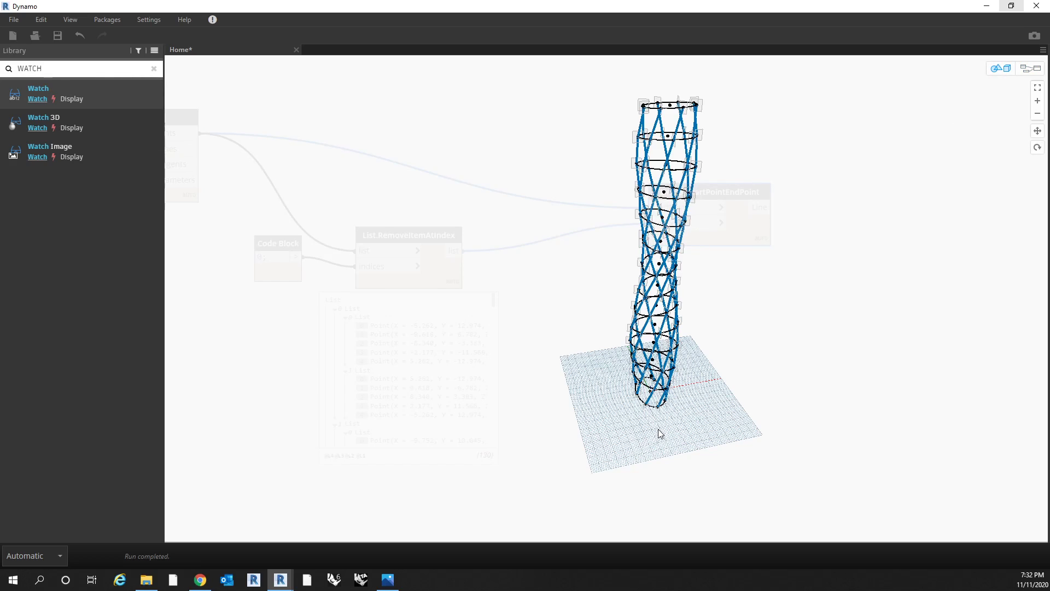
scroll(660, 431, "up", 3)
scroll(660, 432, "up", 5)
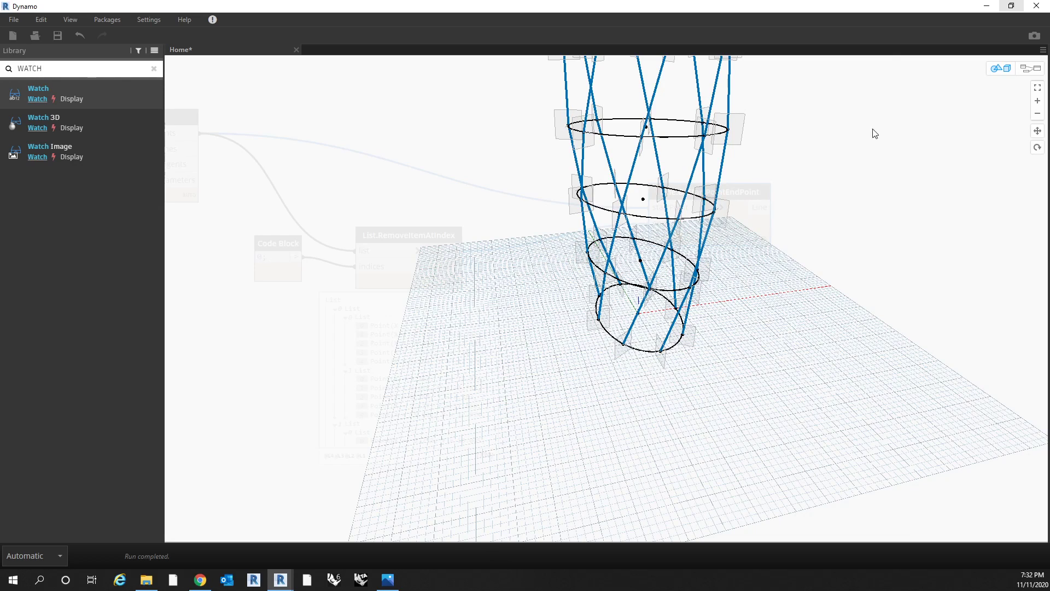
left_click(1037, 68)
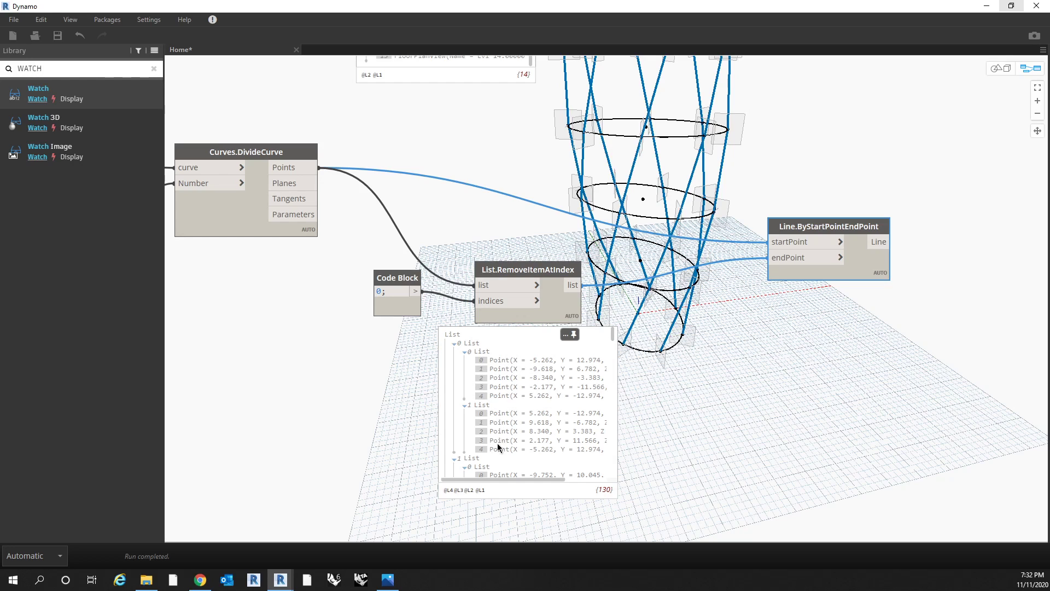
Step: Move the List.RemoveItemAtIndex and Line.ByStartPointEndPoint nodes lower in the graph to free space above them
left_click_drag(542, 274, 575, 312)
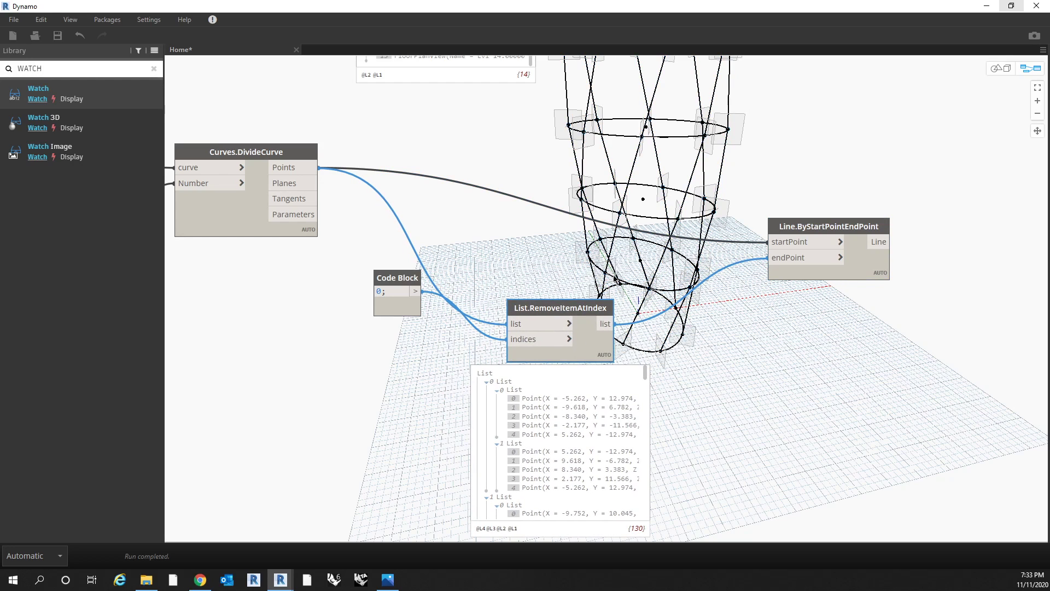
middle_click_drag(612, 272, 610, 322)
left_click_drag(808, 278, 820, 389)
scroll(805, 353, "down", 3)
middle_click_drag(805, 354, 727, 375)
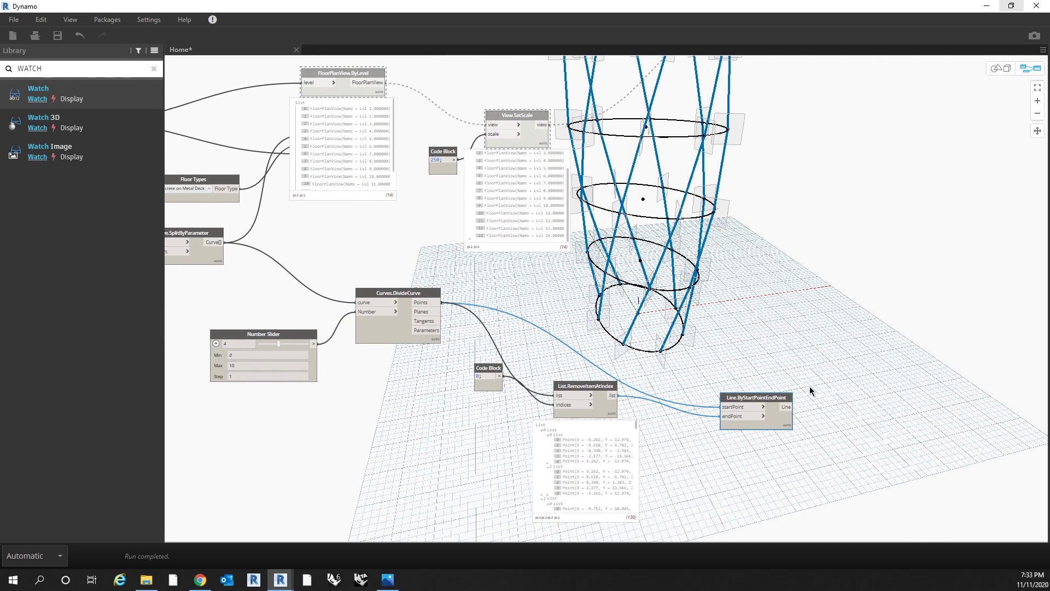
left_click_drag(778, 399, 815, 384)
key("alt+Tab")
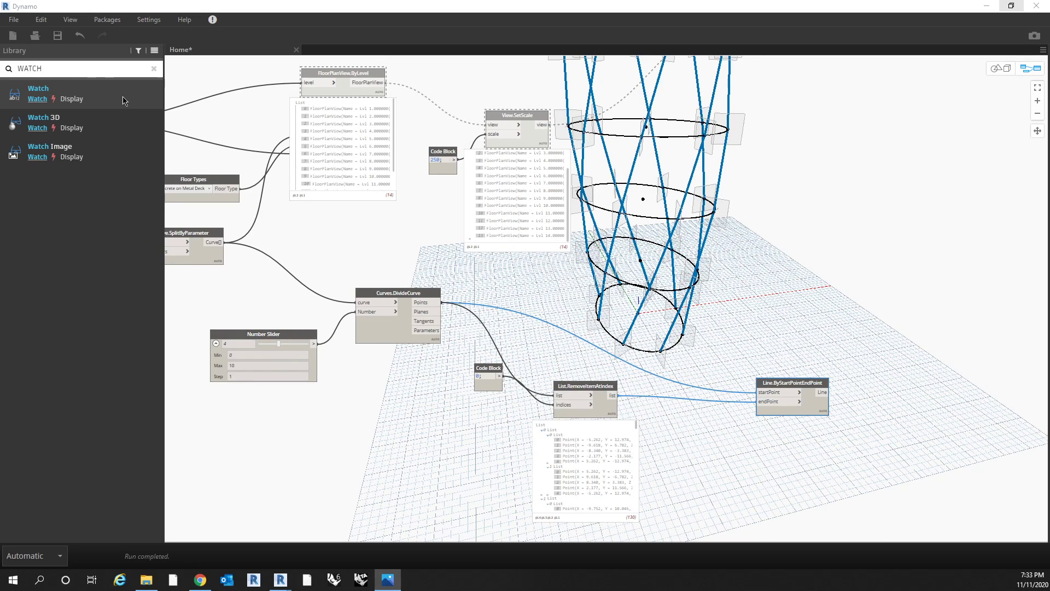
Step: Search the node library for MAP and add a List.Map node above List.RemoveItemAtIndex
left_click(153, 68)
type("MAP")
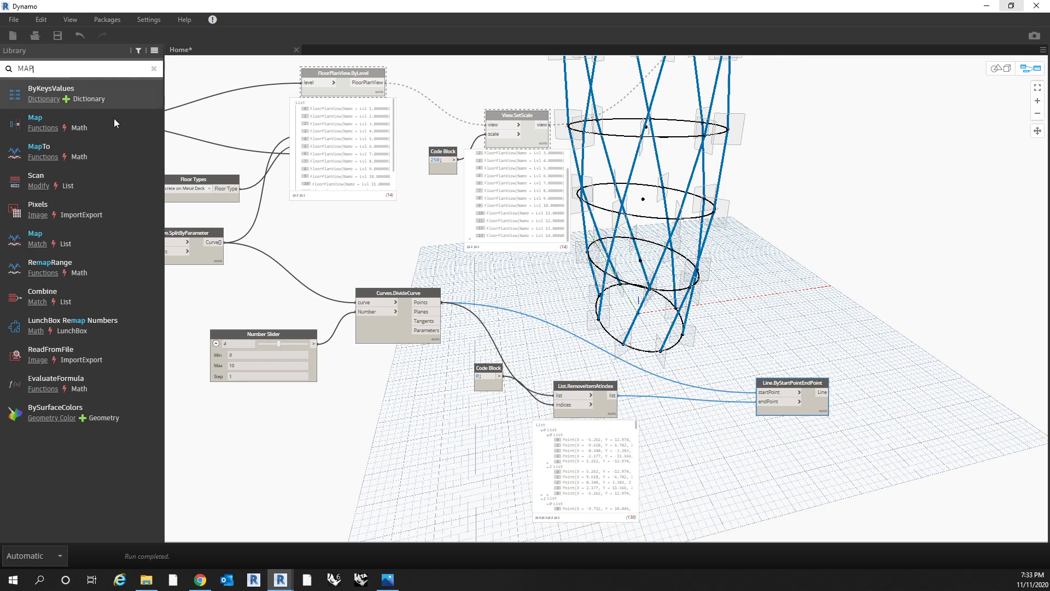
mouse_move(115, 121)
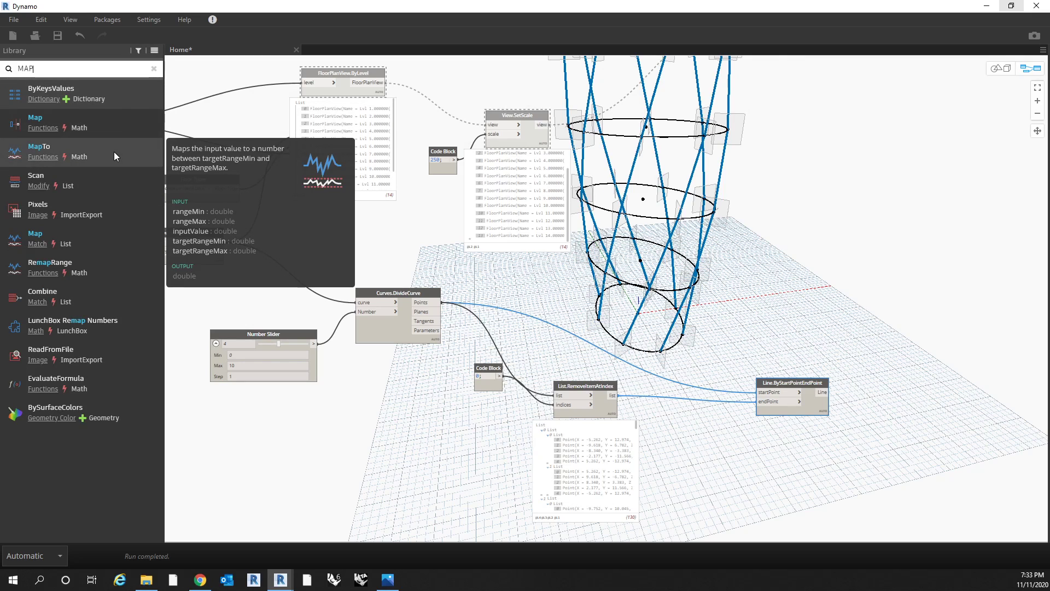
mouse_move(100, 182)
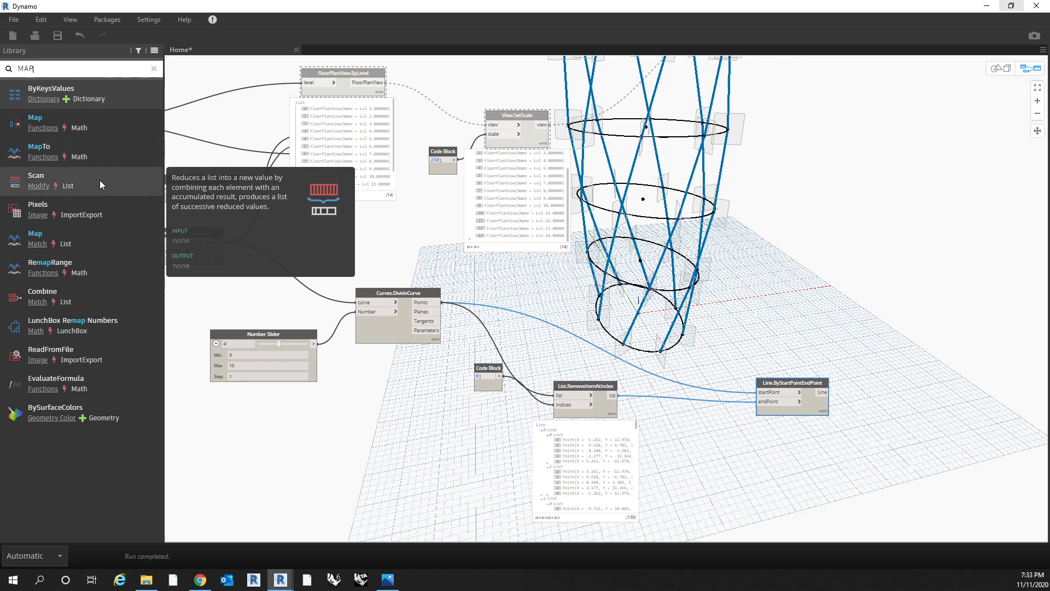
left_click(97, 245)
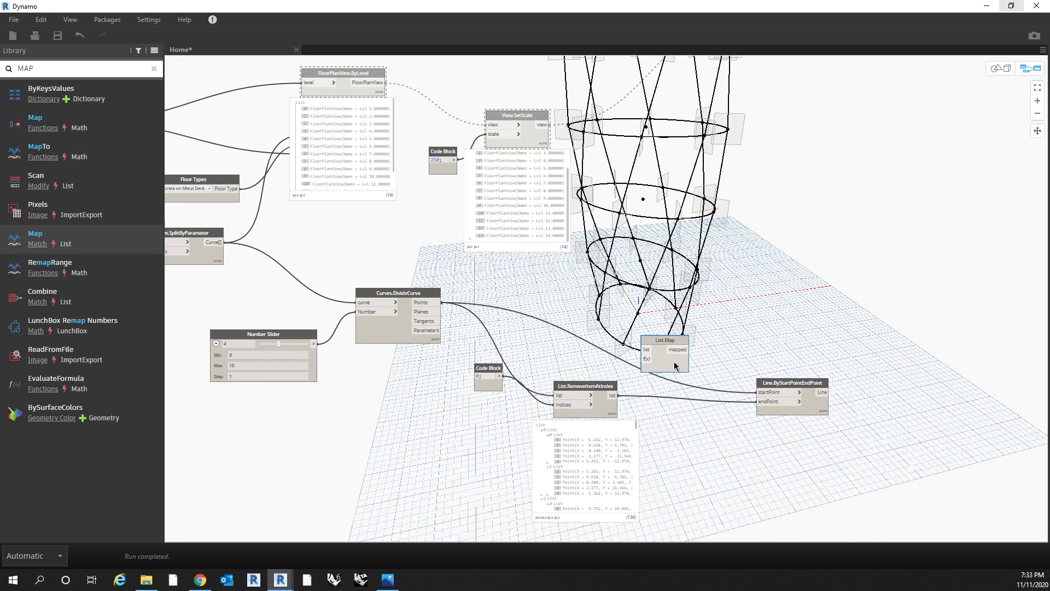
left_click_drag(666, 339, 683, 276)
scroll(681, 270, "up", 5)
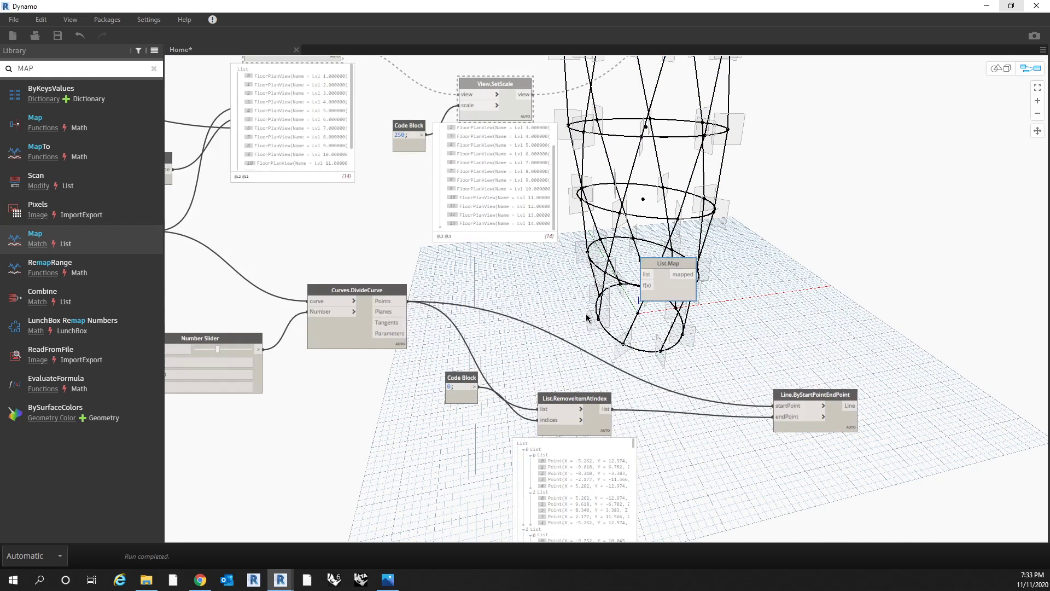
left_click_drag(678, 238, 653, 256)
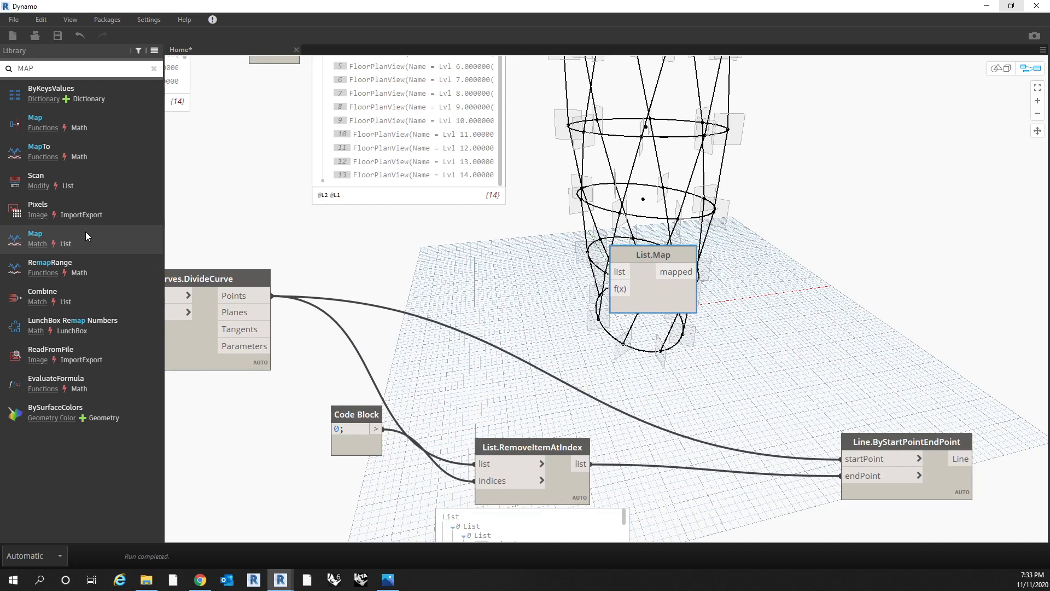
mouse_move(84, 234)
Step: Duplicate List.RemoveItemAtIndex, place the copy above the original, and connect the 0; Code Block to the copy's indices input
left_click_drag(560, 448, 542, 427)
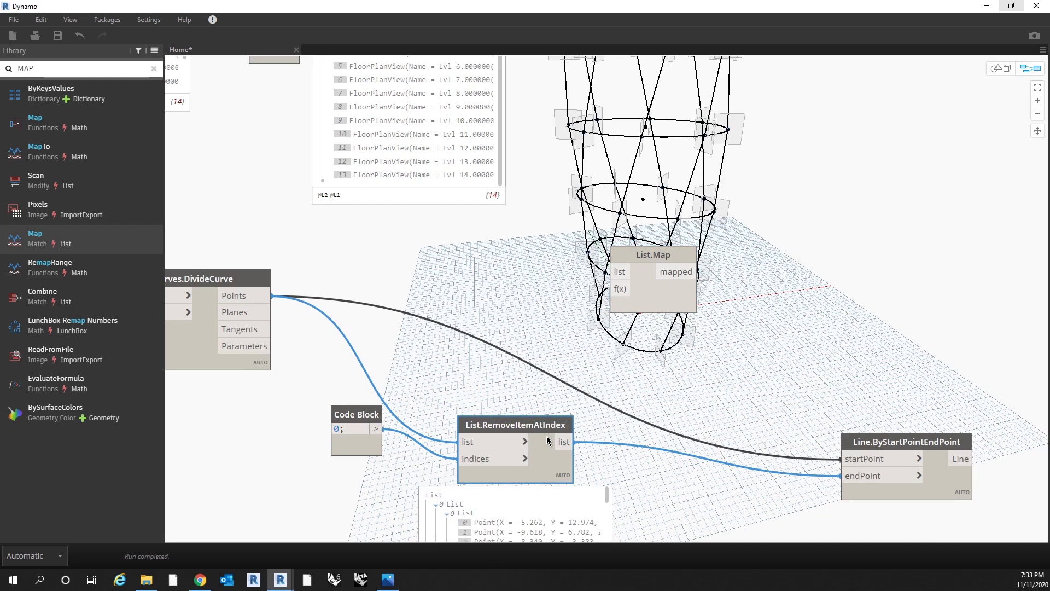
key("ctrl+c")
key("ctrl+v")
left_click_drag(583, 437, 497, 347)
left_click(431, 351)
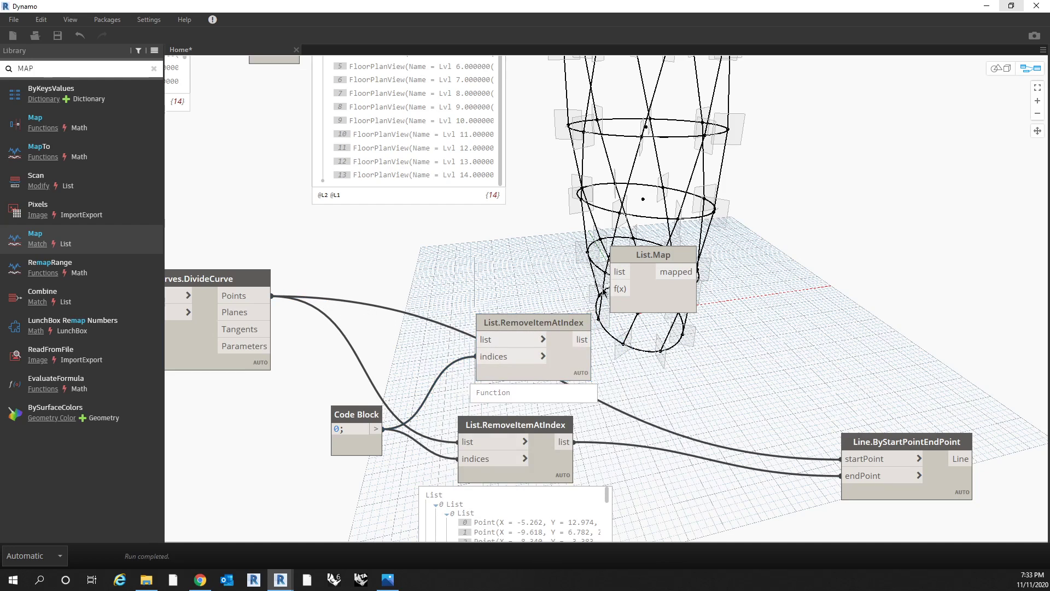
Step: Reposition the List.Map node and the copied List.RemoveItemAtIndex, and connect the copy's list output to List.Map's f(x) input
left_click_drag(666, 263, 756, 241)
left_click_drag(571, 323, 650, 274)
left_click_drag(743, 234, 757, 225)
middle_click_drag(701, 294, 655, 322)
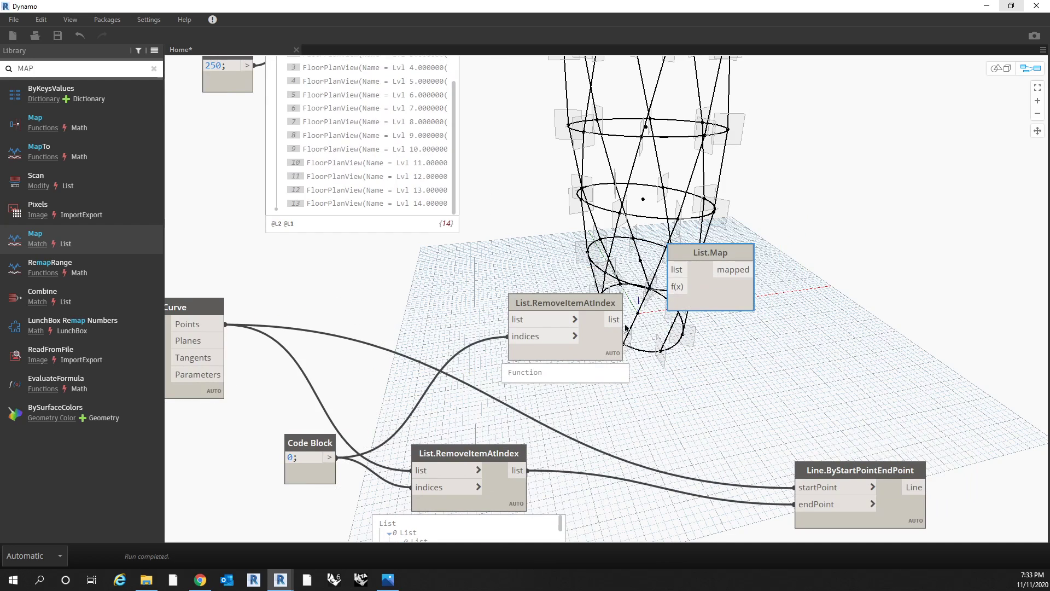
left_click_drag(624, 320, 672, 287)
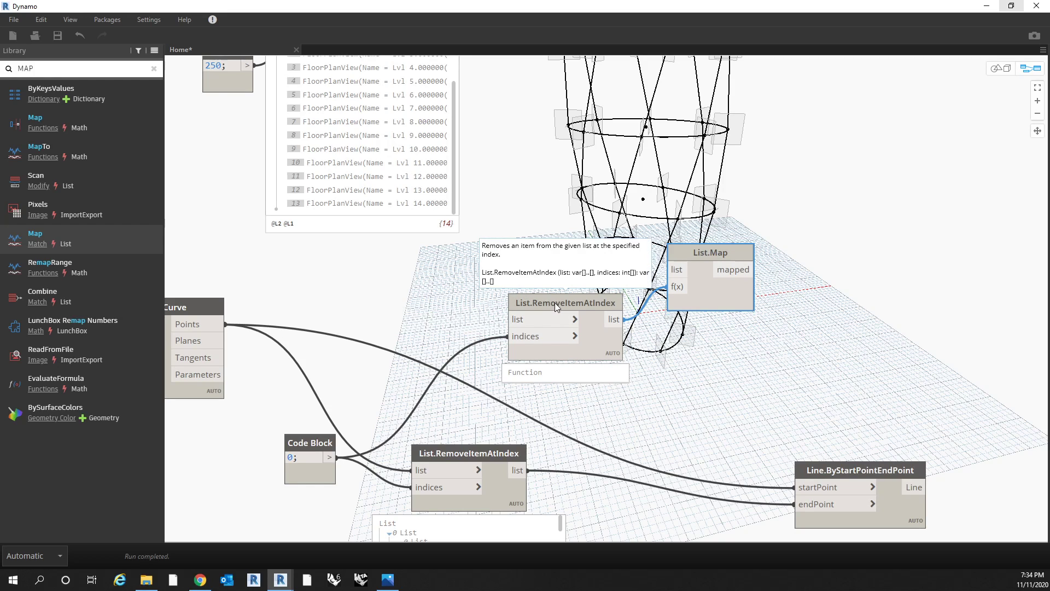
middle_click_drag(718, 258, 677, 254)
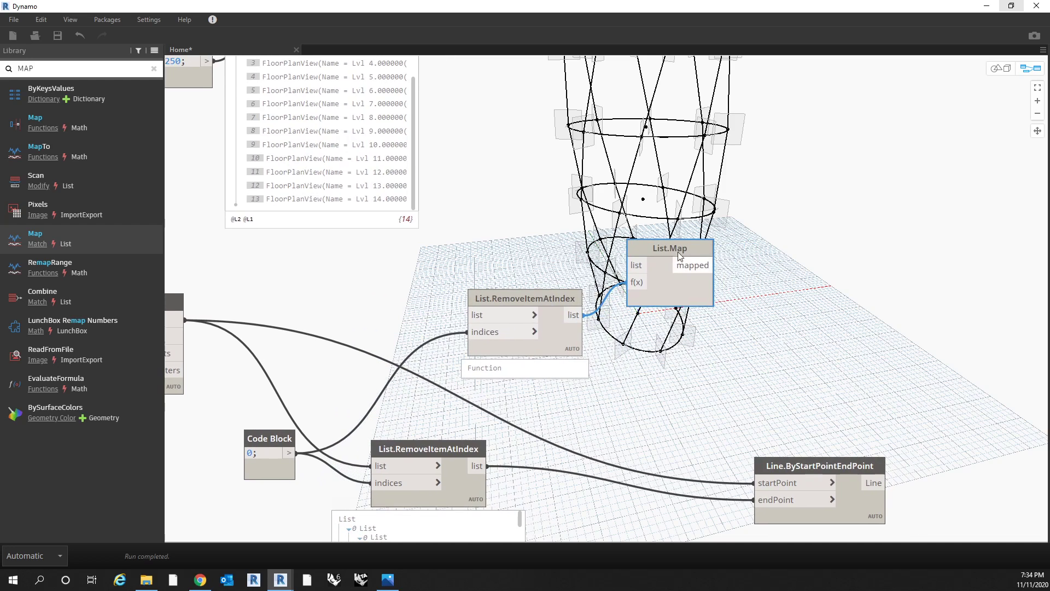
left_click_drag(697, 247, 718, 244)
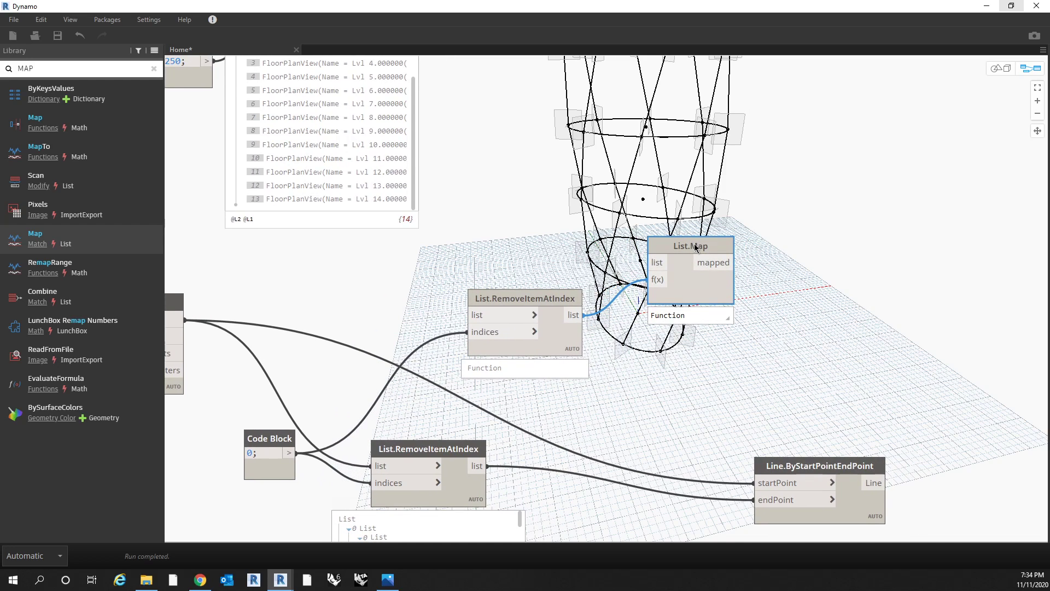
scroll(654, 181, "down", 5)
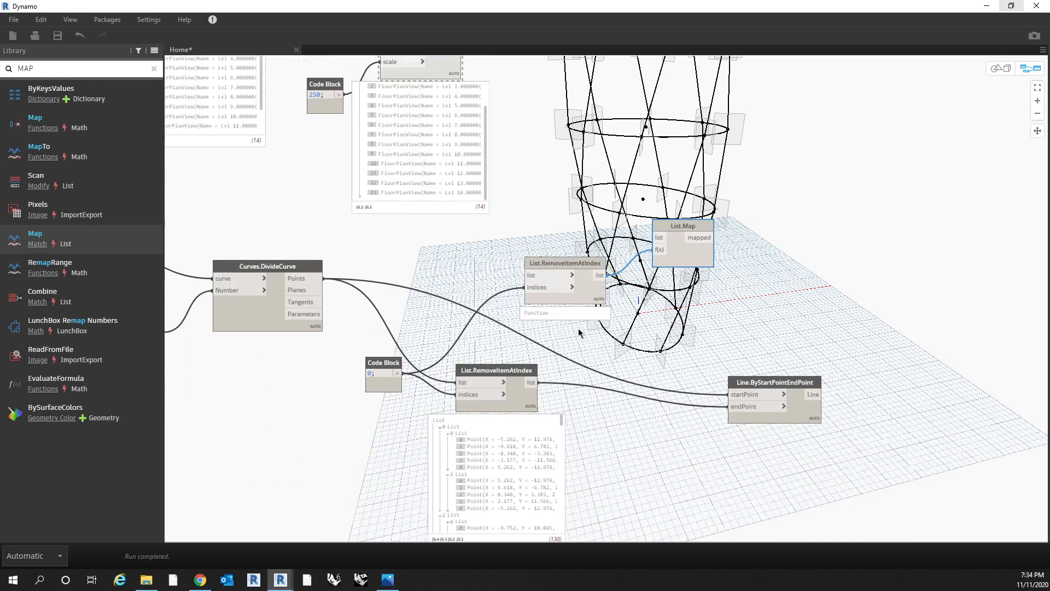
scroll(557, 330, "up", 3)
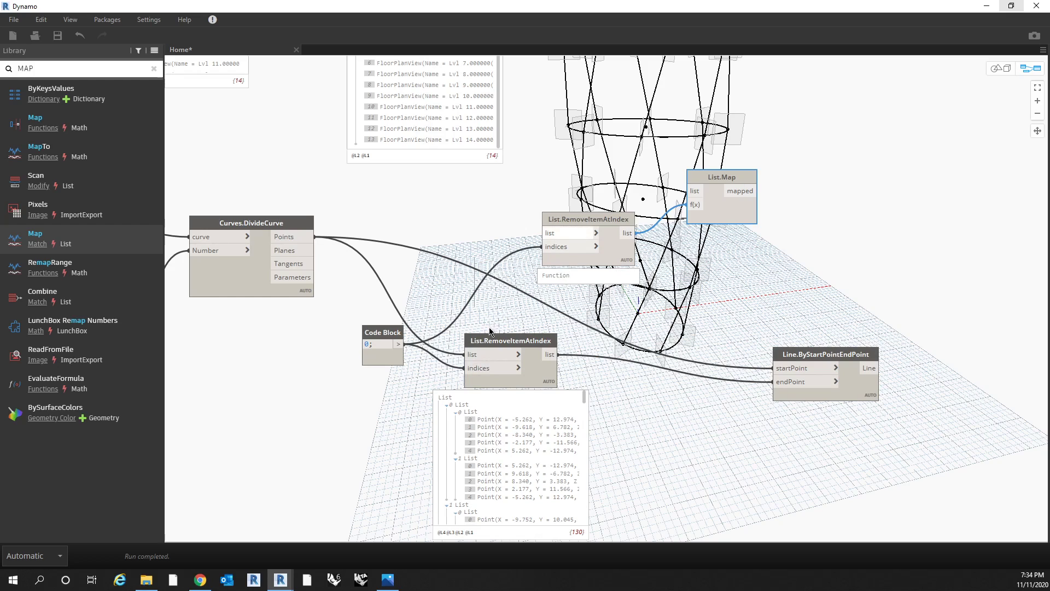
Step: Try feeding the Points output of Curves.DivideCurve into List.Map's list input and preview its mapped list
left_click(512, 348)
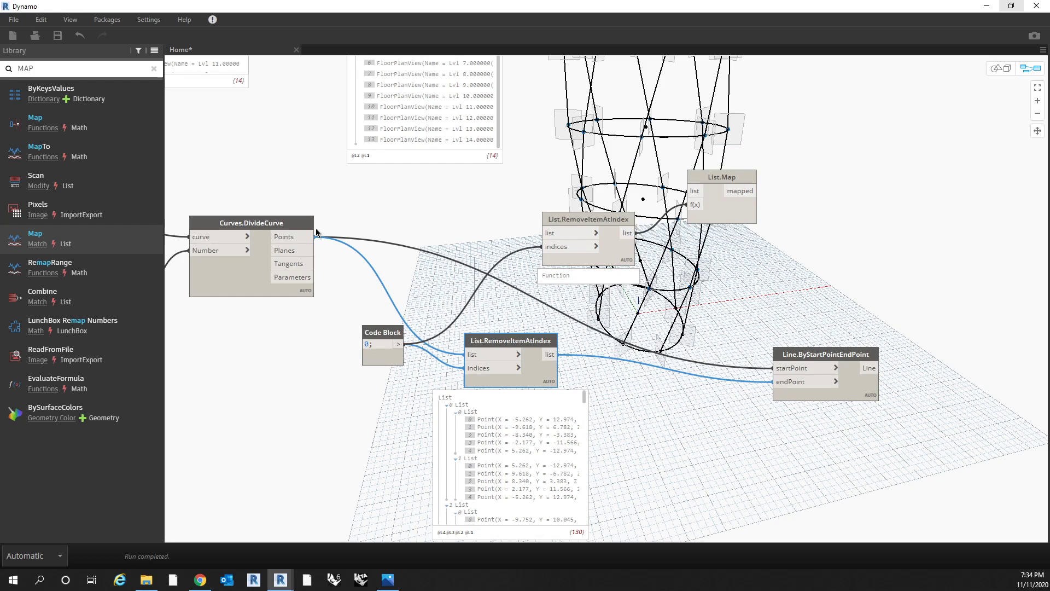
left_click(292, 236)
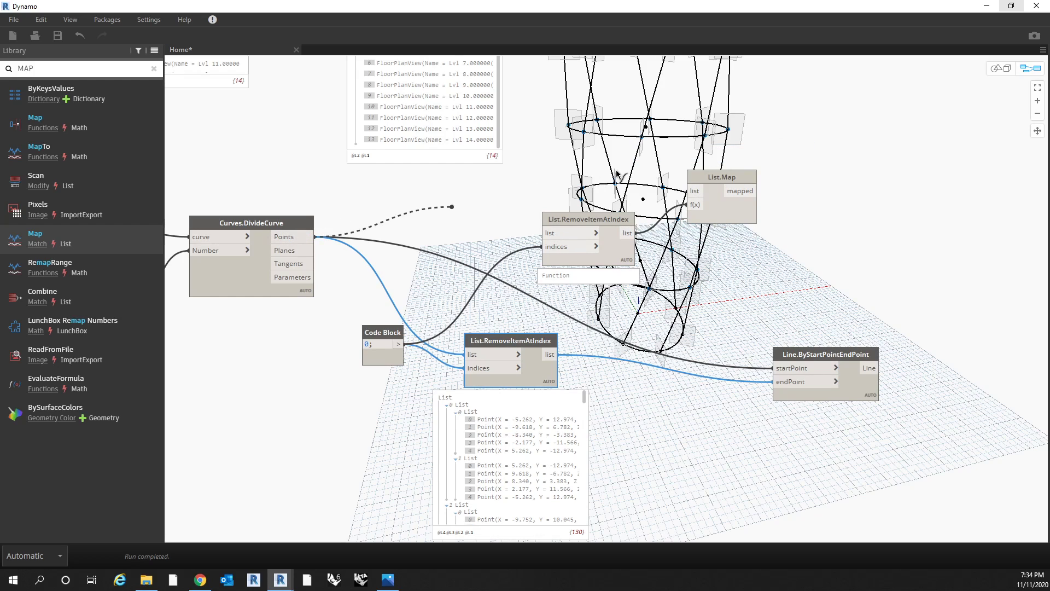
left_click(693, 191)
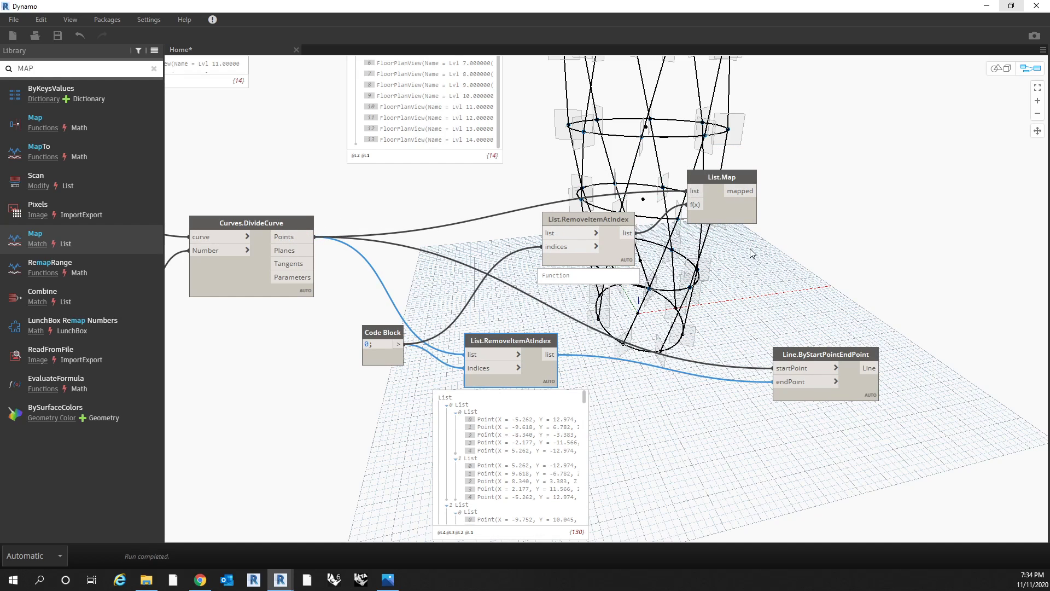
left_click(745, 217)
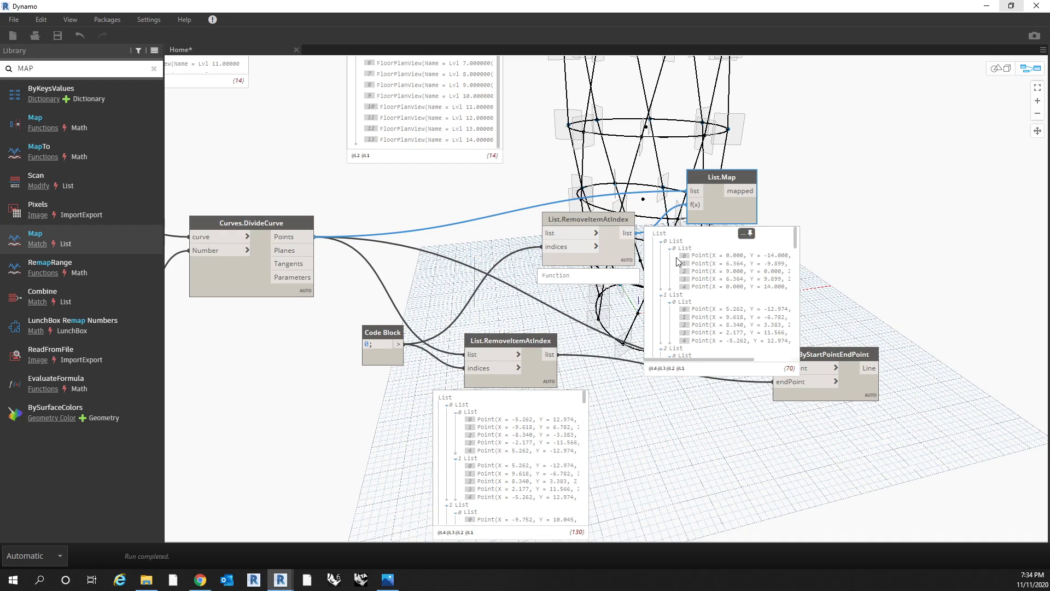
Step: Examine the nested point sublists in the original List.RemoveItemAtIndex preview, collapsing the first sublist of each group
left_click(455, 412)
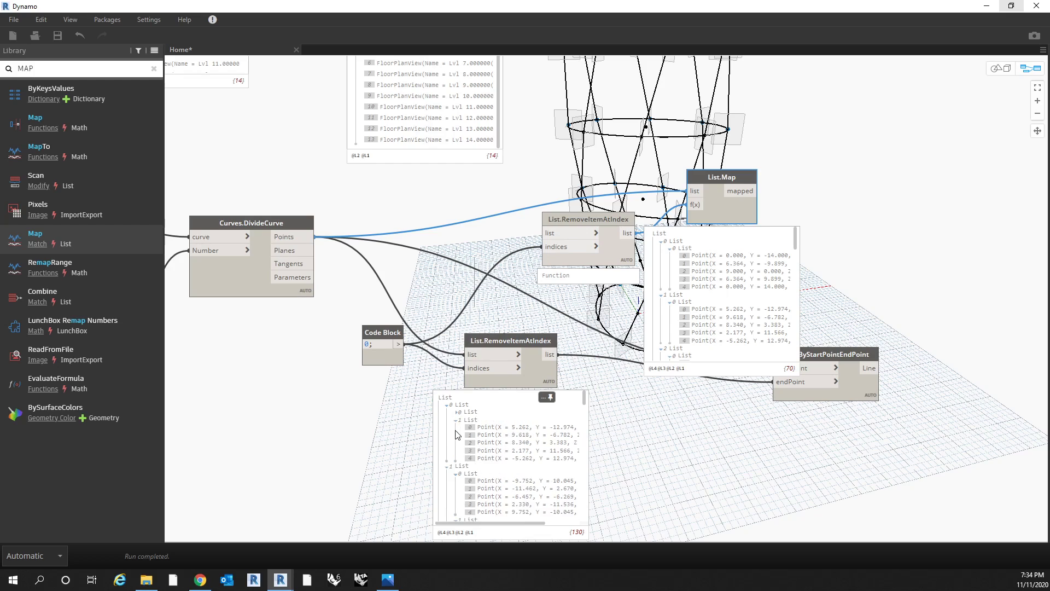
left_click(457, 475)
scroll(478, 443, "down", 3)
left_click(459, 459)
scroll(480, 460, "down", 1)
left_click(456, 496)
scroll(494, 443, "up", 3)
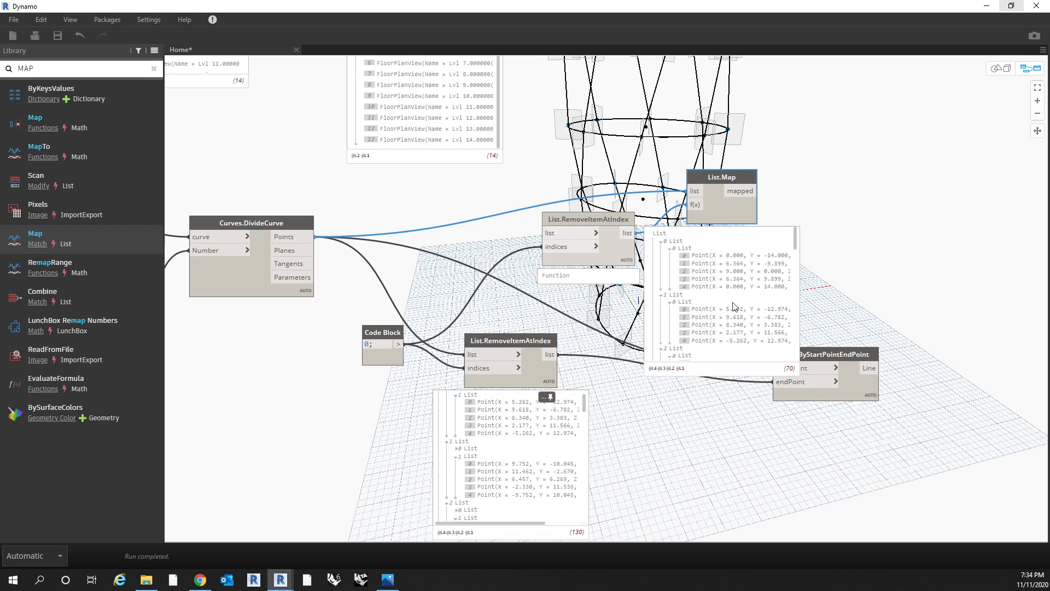
Step: Disconnect Curves.DivideCurve from List.Map's list input and expand the first sublist in the List.RemoveItemAtIndex preview again
middle_click_drag(699, 201, 660, 255)
left_click(655, 249)
left_click(508, 450)
scroll(509, 449, "up", 2)
middle_click_drag(429, 500, 440, 454)
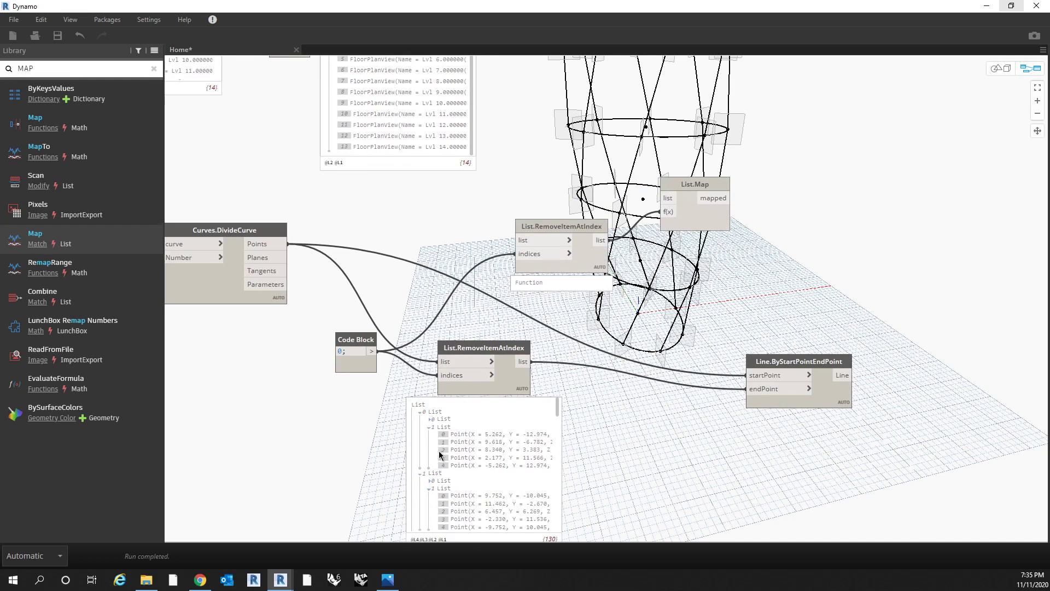
left_click(432, 419)
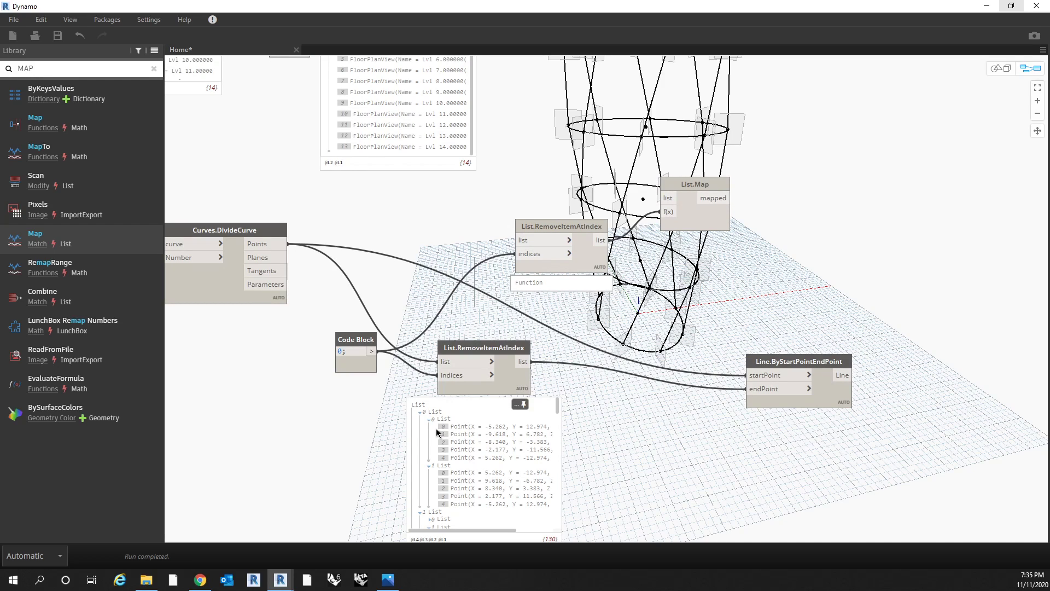
Step: Duplicate List.Map, place the copy above and right of the original, and connect the original's mapped output to the copy's f(x) input
middle_click_drag(437, 432, 421, 467)
left_click_drag(670, 229, 664, 239)
key("ctrl+c")
key("ctrl+v")
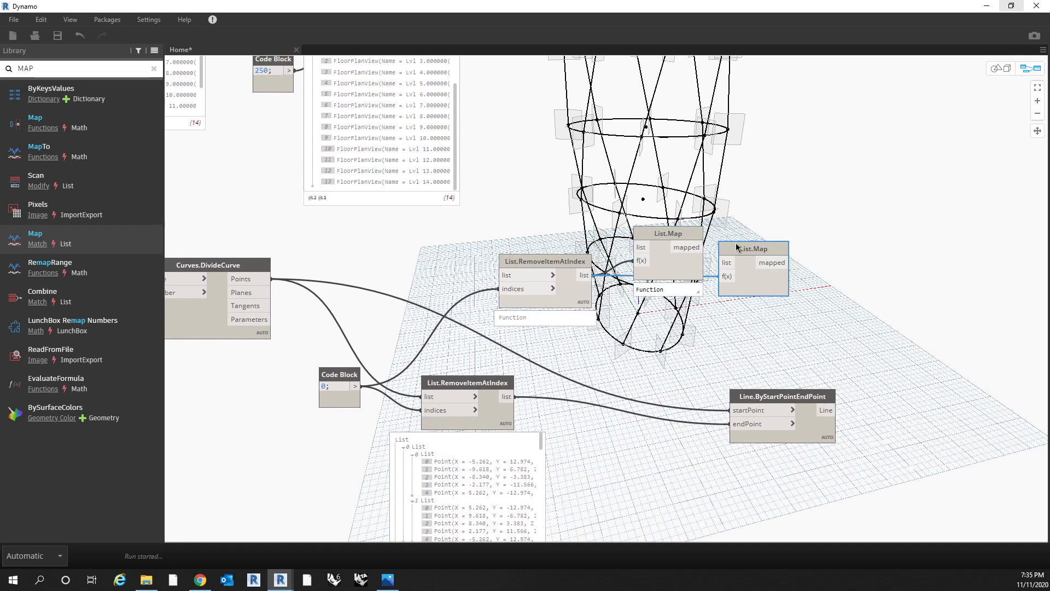
left_click_drag(755, 247, 778, 180)
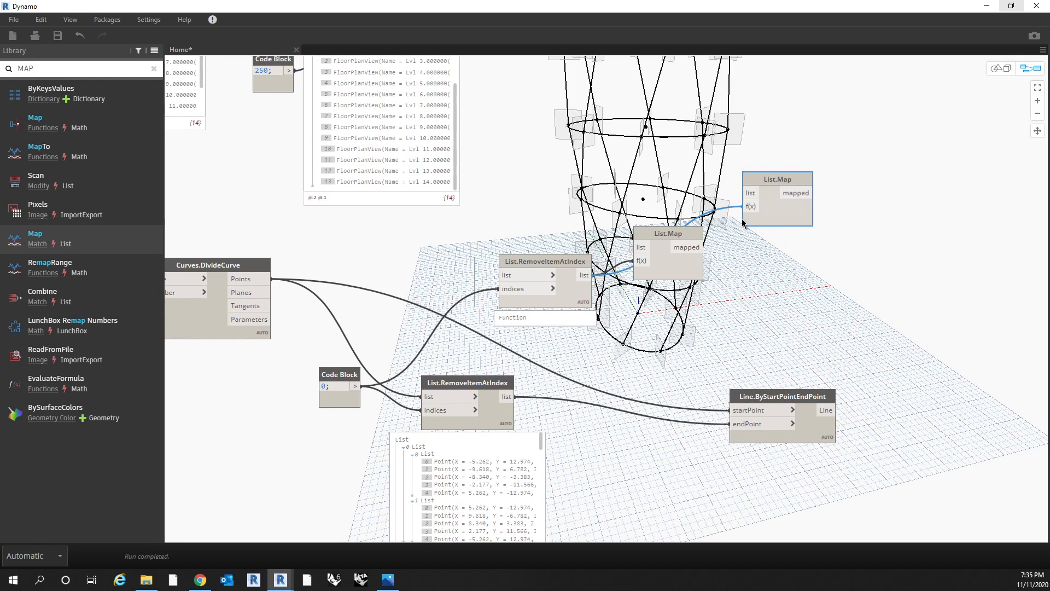
left_click_drag(704, 247, 802, 193)
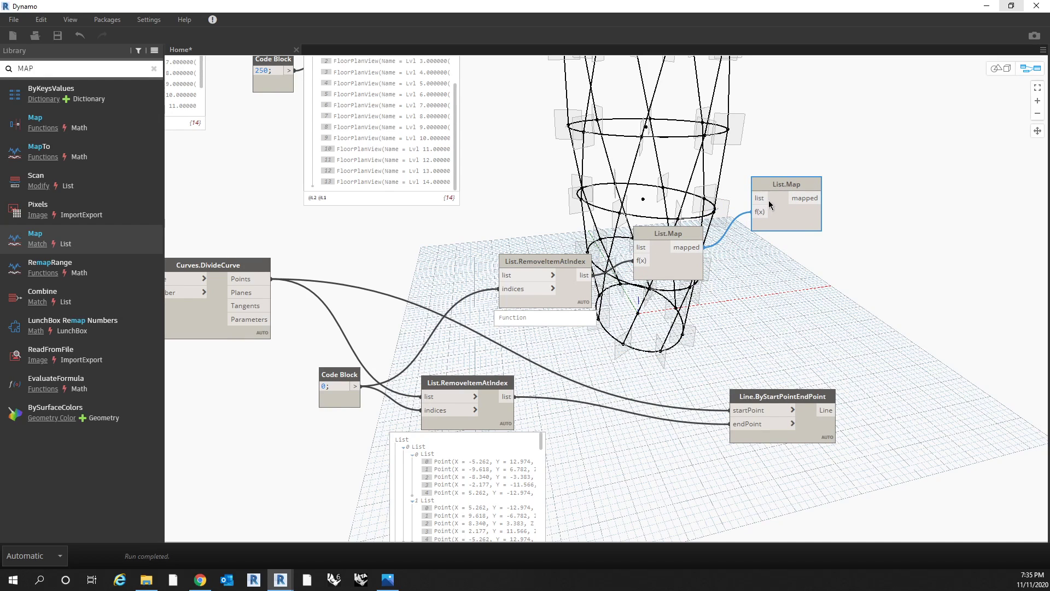
Step: Connect the Points output of Curves.DivideCurve to the second List.Map's list input and inspect its nested output list
left_click(256, 278)
left_click(759, 198)
middle_click_drag(762, 166, 746, 170)
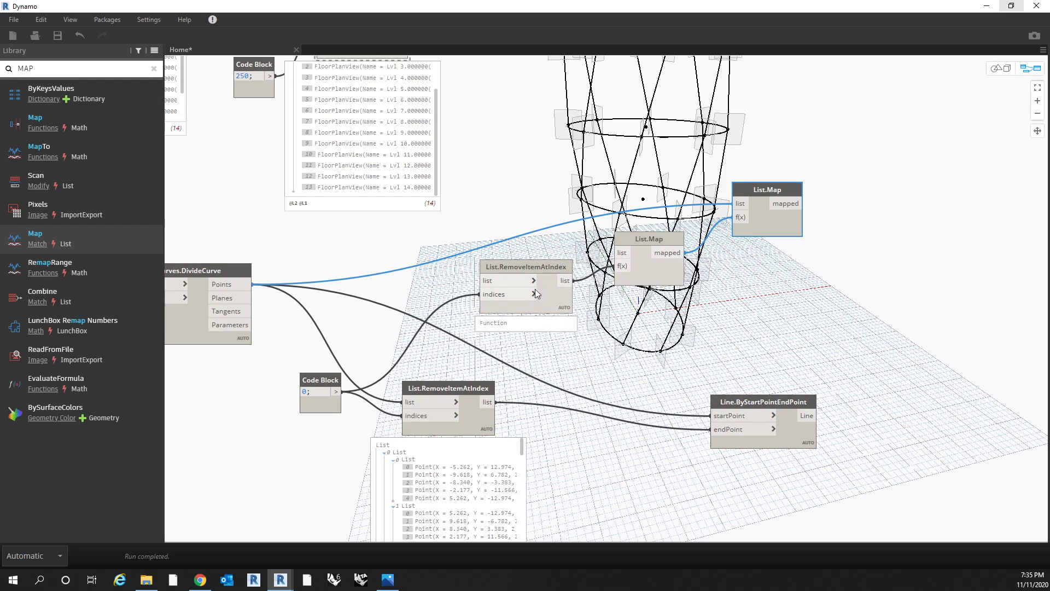
left_click_drag(517, 265, 505, 269)
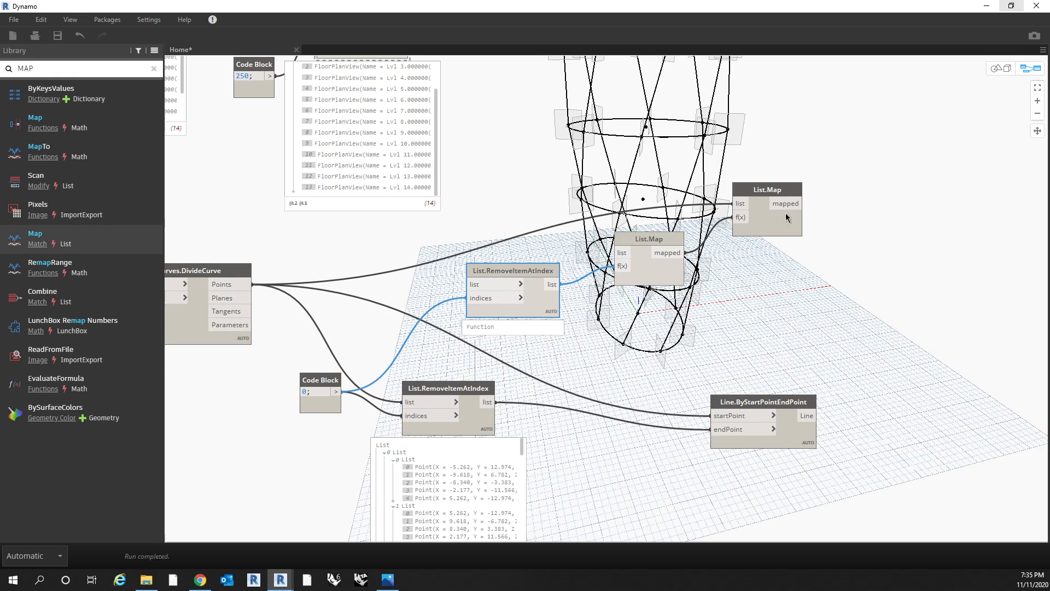
middle_click_drag(788, 251, 732, 215)
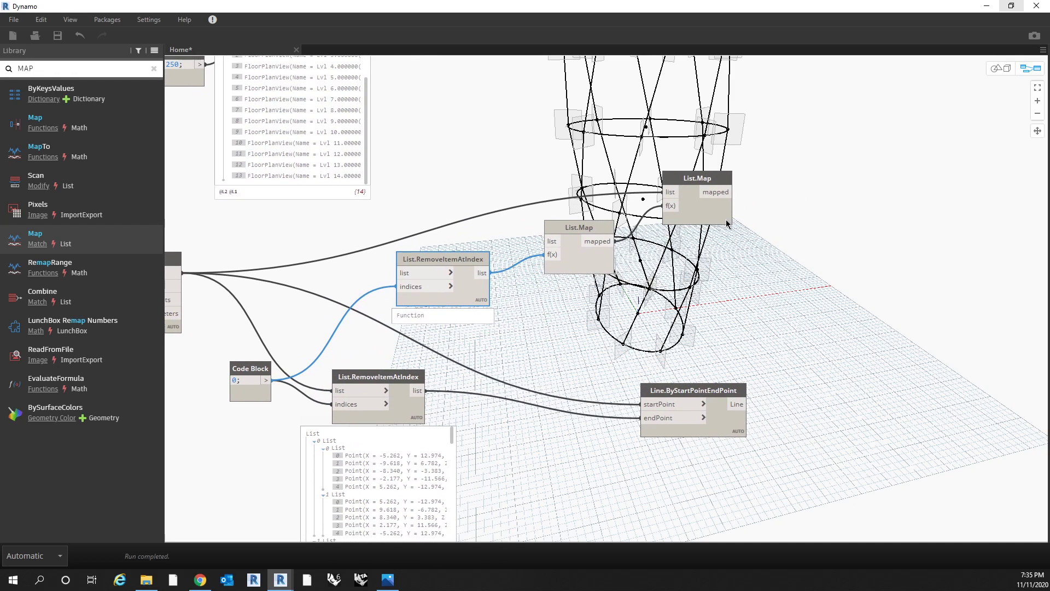
left_click(727, 222)
middle_click_drag(821, 289, 830, 256)
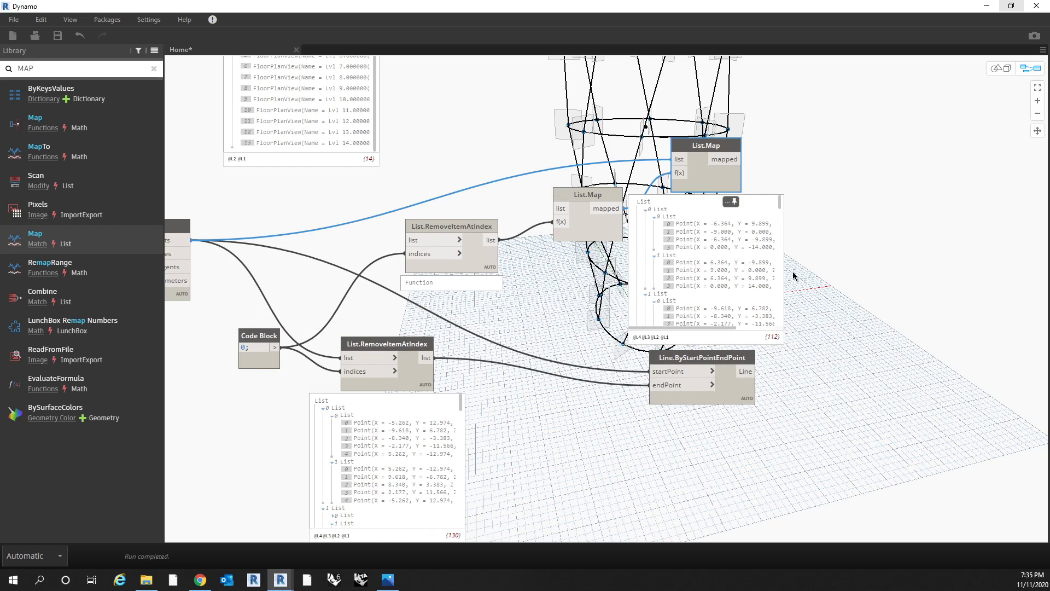
Step: Duplicate the Line.ByStartPointEndPoint node and place the copy above and to the right of the original
scroll(757, 282, "right", 5)
middle_click_drag(657, 344, 521, 370)
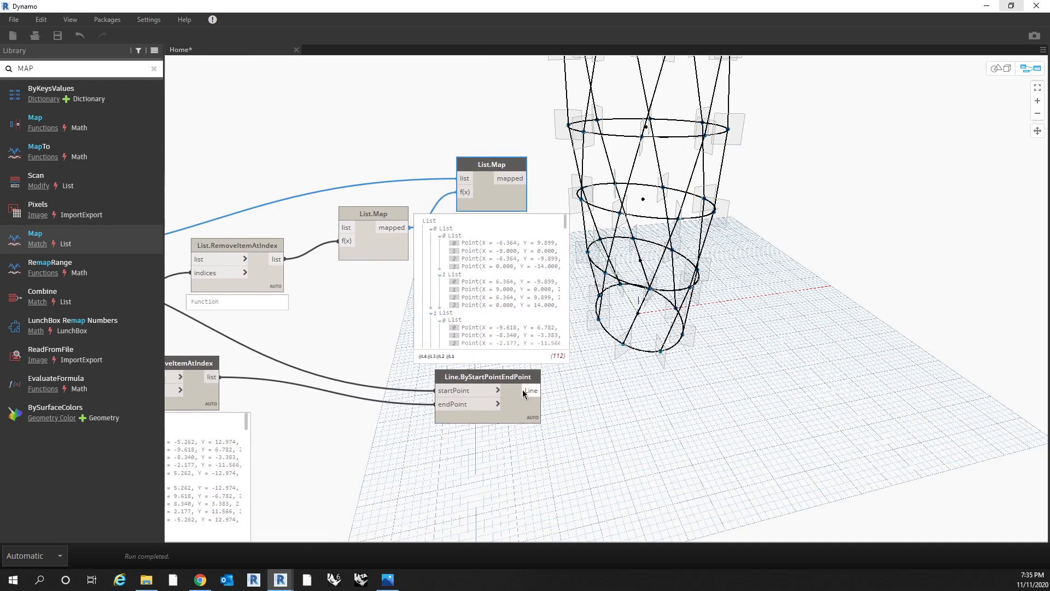
left_click(529, 380)
key("ctrl+c")
key("ctrl+v")
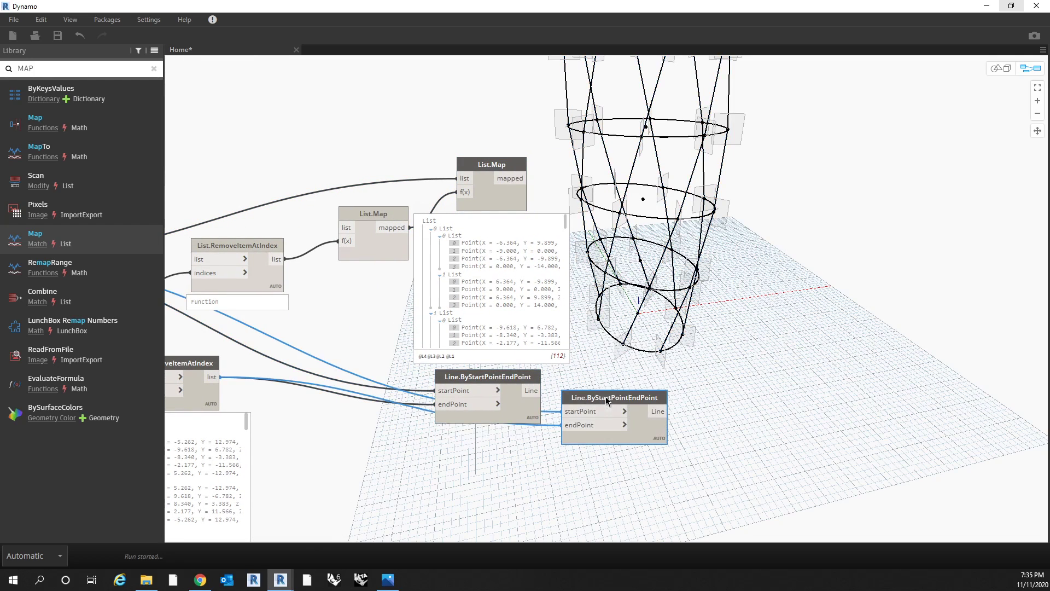
left_click_drag(615, 398, 698, 293)
key("alt+Tab")
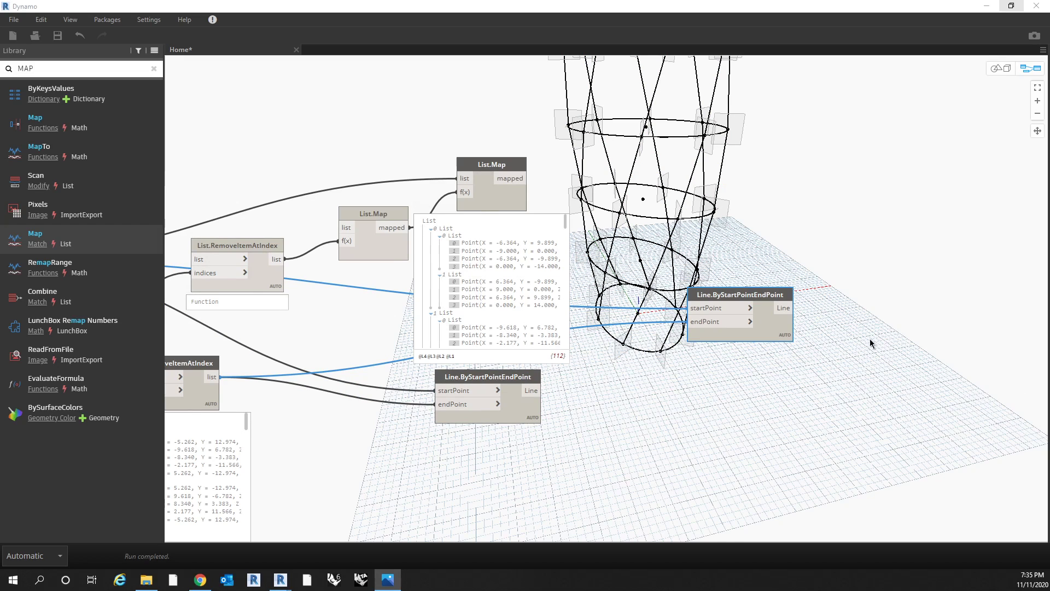
left_click_drag(723, 294, 760, 263)
Step: Connect the second List.Map's mapped output to the copied Line node's startPoint input and inspect the crossing diagonals in the 3D preview
left_click_drag(513, 186, 728, 278)
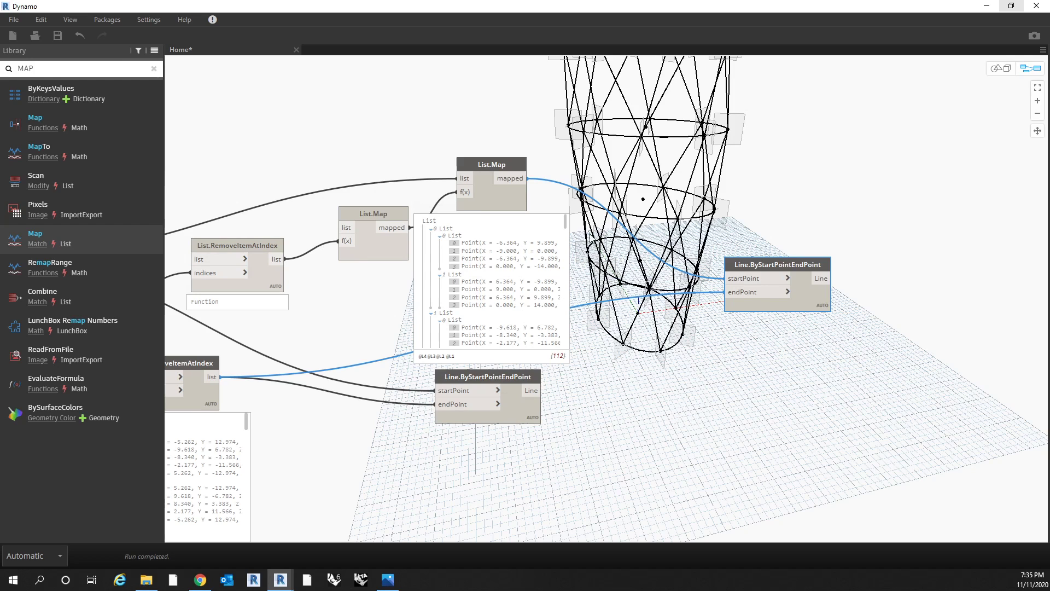
left_click(514, 205)
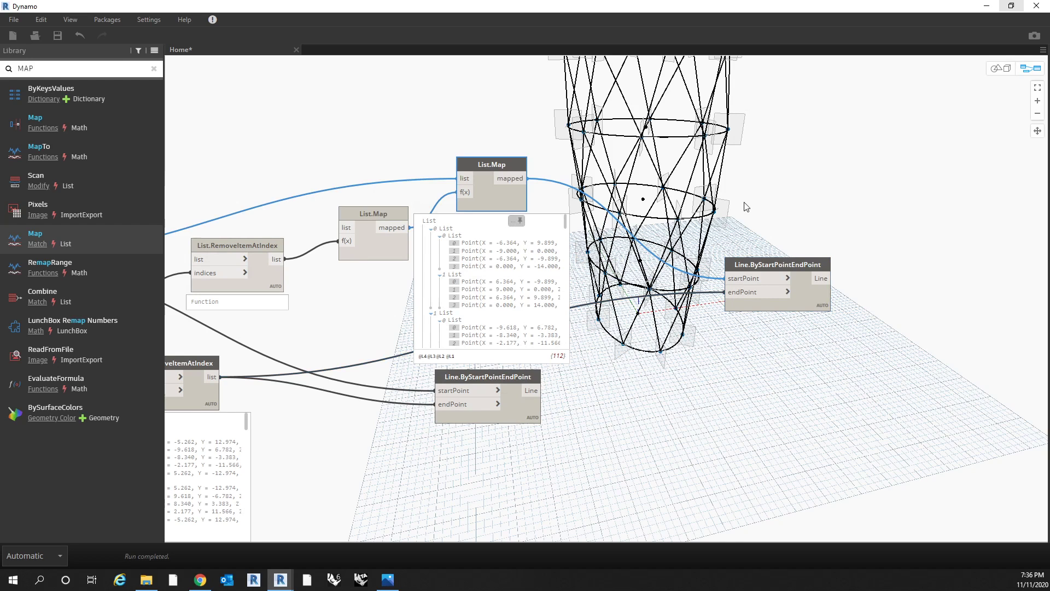
left_click(996, 68)
mouse_move(651, 388)
right_mouse_down()
mouse_move(724, 375)
mouse_move(729, 363)
mouse_move(684, 359)
mouse_move(636, 388)
right_mouse_up()
scroll(636, 388, "up", 5)
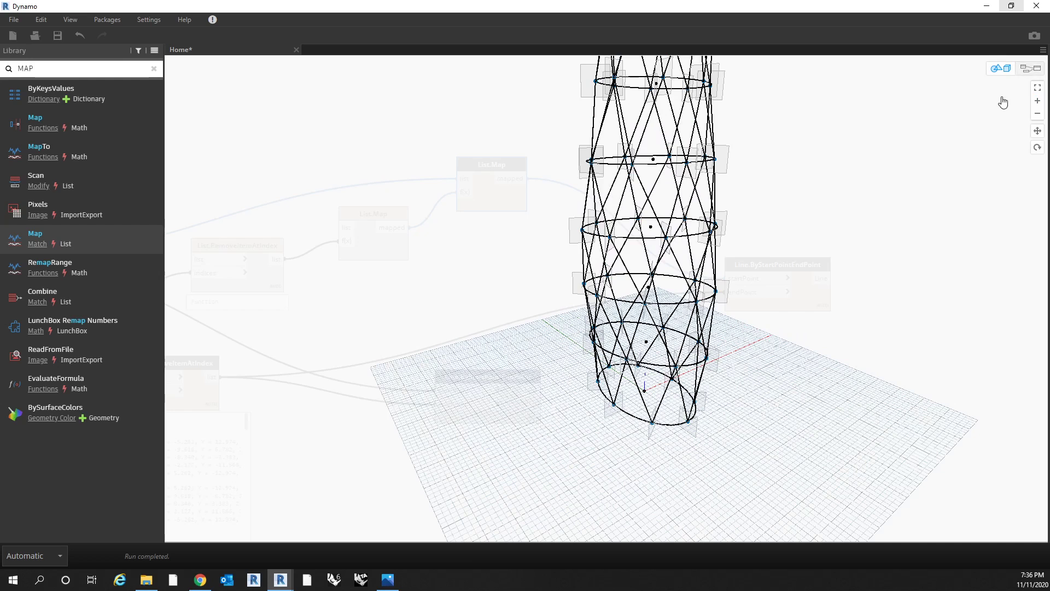
left_click(1031, 68)
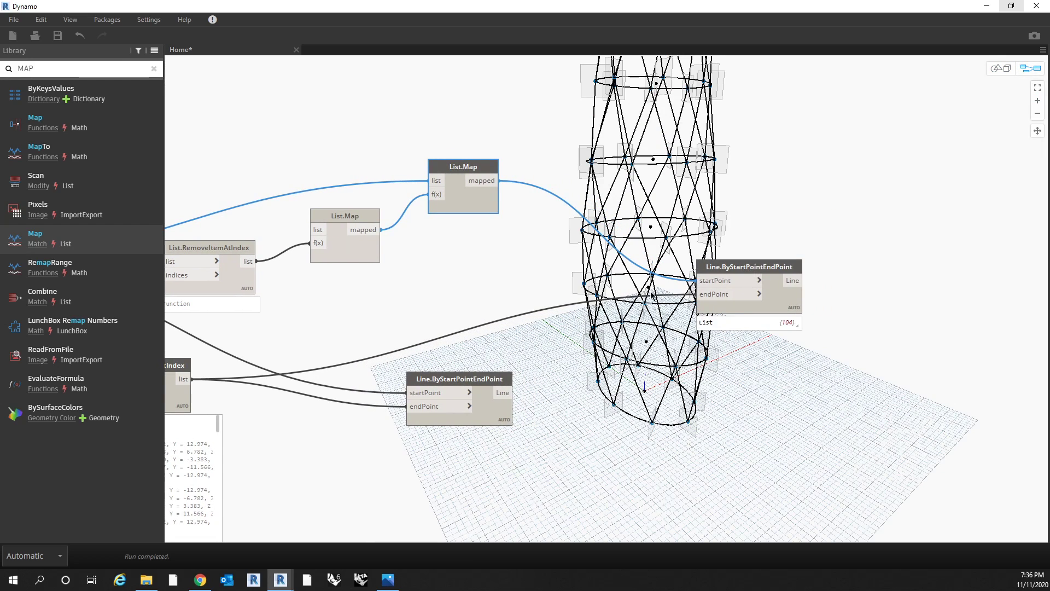
Step: Arrange the two Line.ByStartPointEndPoint nodes one above the other at the end of the graph and review the overall layout
left_click_drag(747, 266, 647, 294)
left_click_drag(477, 382, 647, 408)
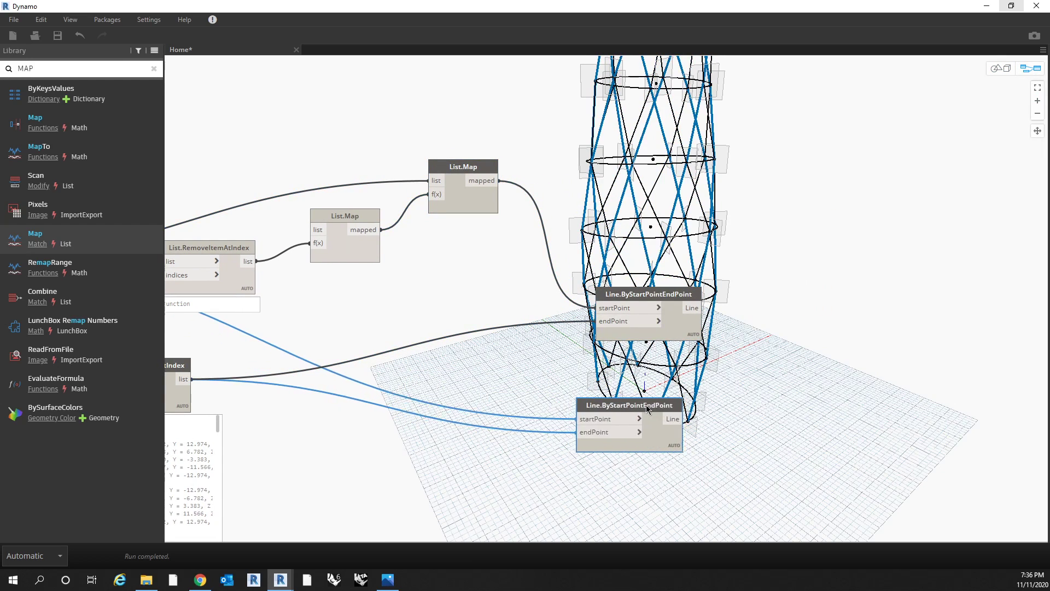
scroll(817, 318, "down", 3)
middle_click_drag(819, 320, 768, 337)
scroll(767, 336, "up", 2)
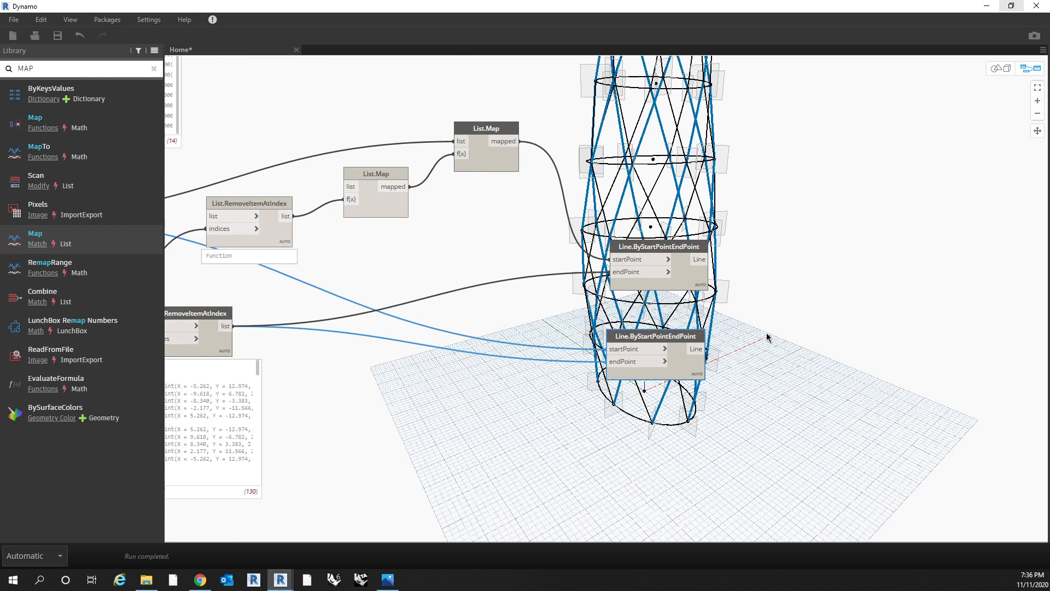
scroll(764, 344, "down", 3)
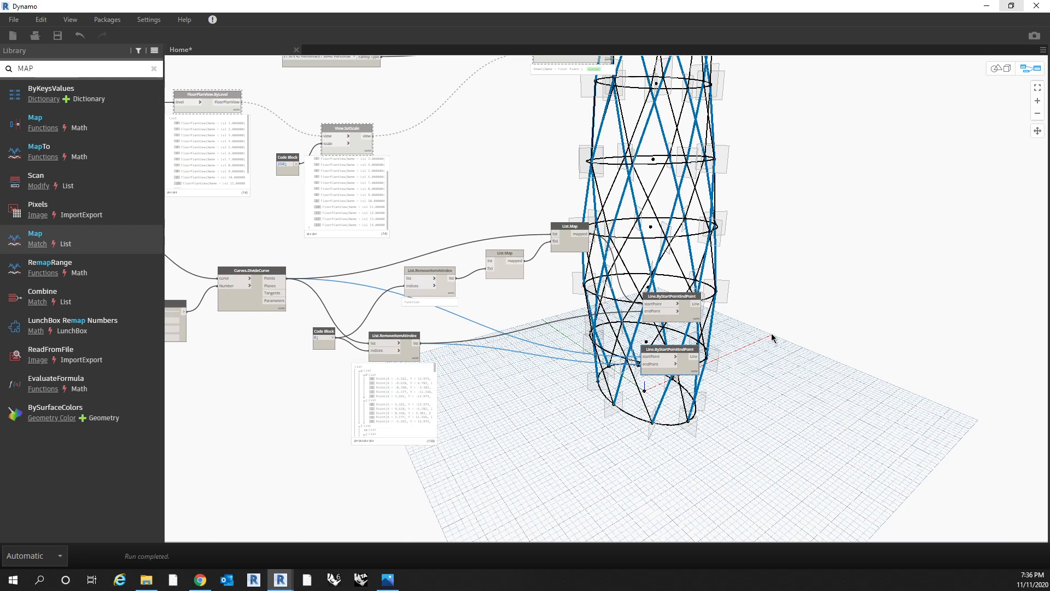
scroll(772, 332, "down", 3)
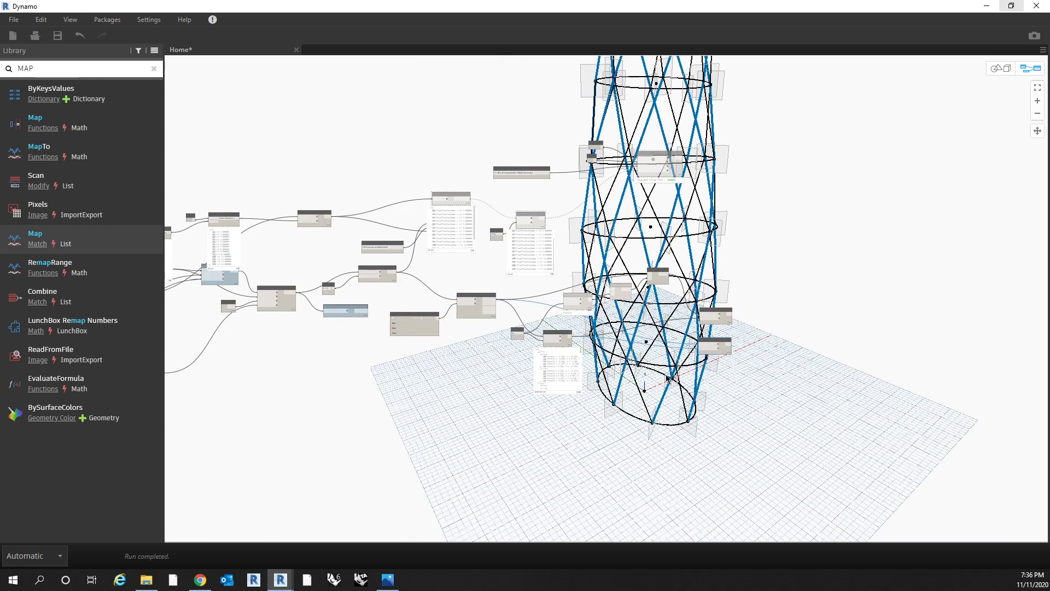
left_click(752, 344)
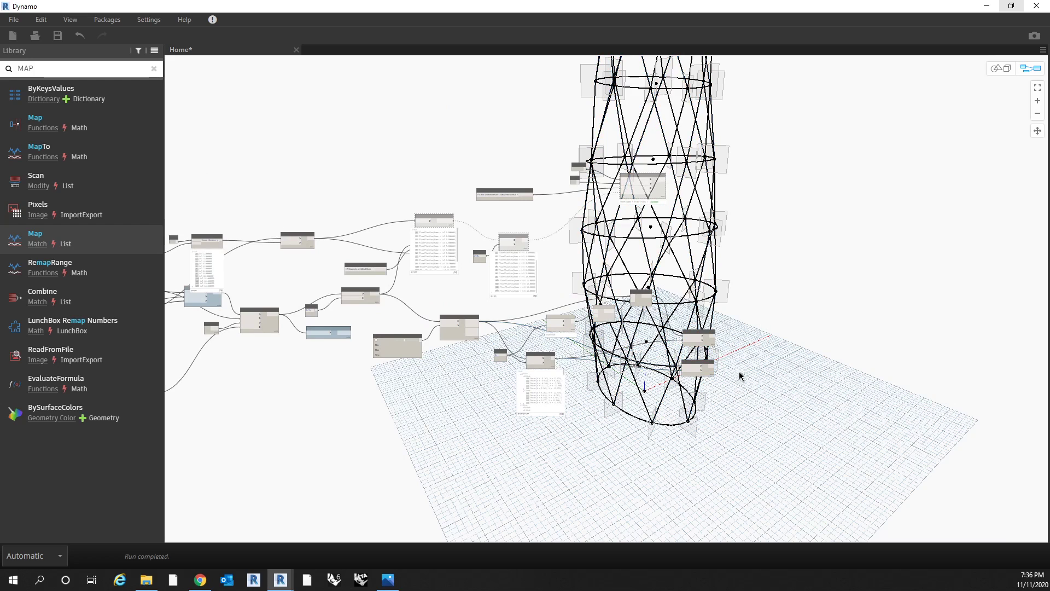
Step: Move both Line.ByStartPointEndPoint nodes farther below the List.Map nodes and clear the node library search
scroll(727, 350, "up", 3)
left_click_drag(702, 298, 675, 348)
left_click(677, 309)
left_click_drag(588, 232, 583, 245)
left_click(729, 371)
scroll(729, 370, "up", 4)
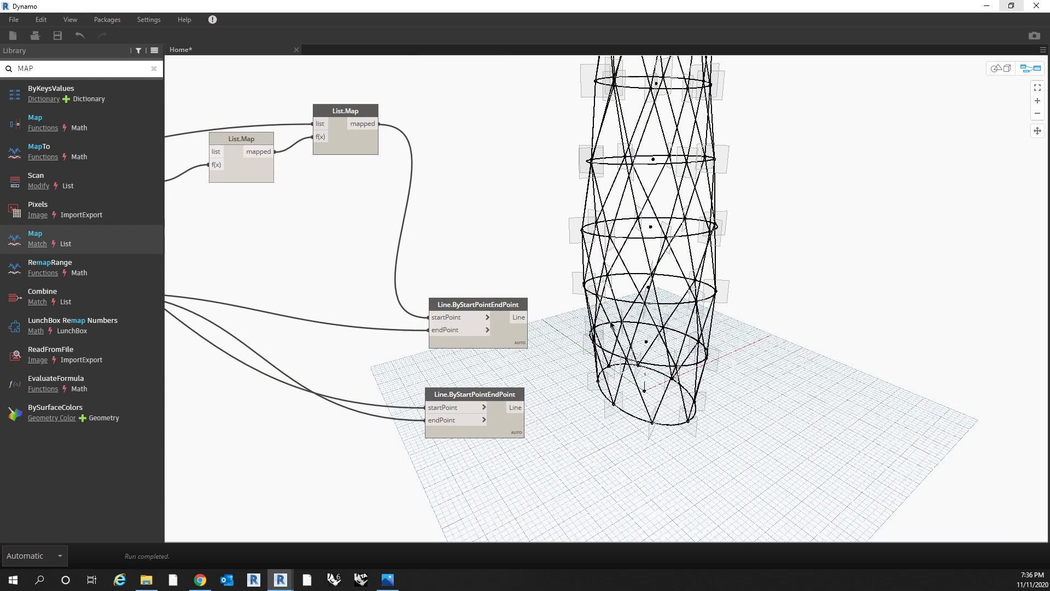
left_click(154, 68)
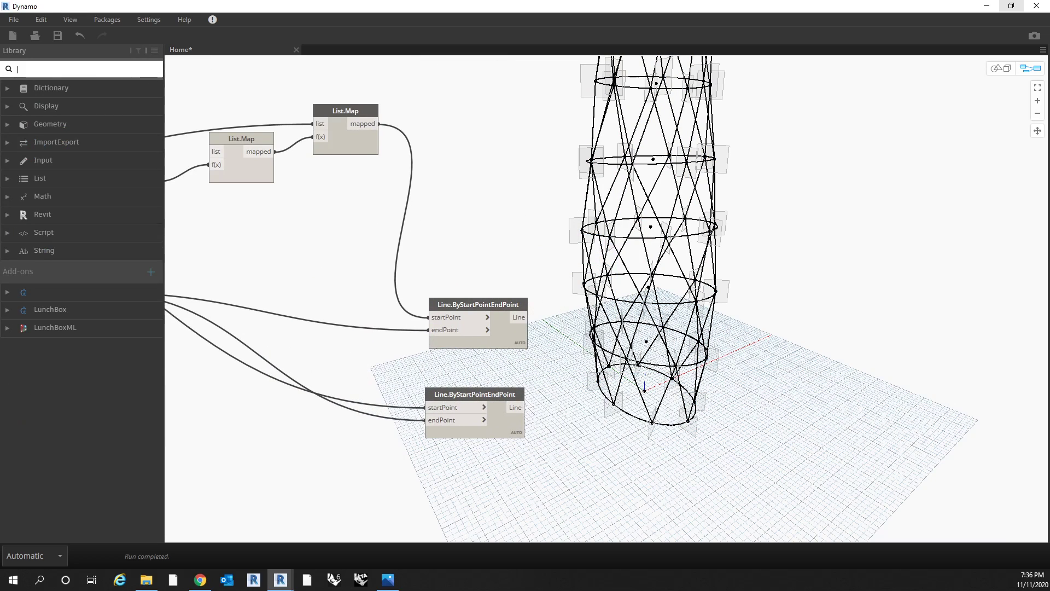
Step: Search the node library for "COLUMN"
type("COLUMN")
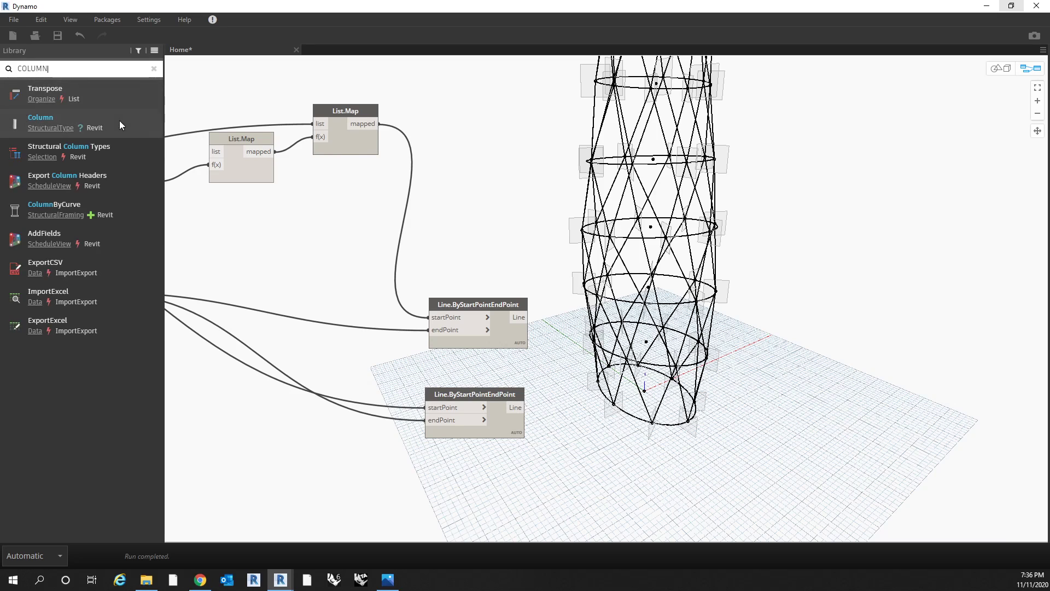
left_click(52, 121)
left_click_drag(646, 293, 671, 319)
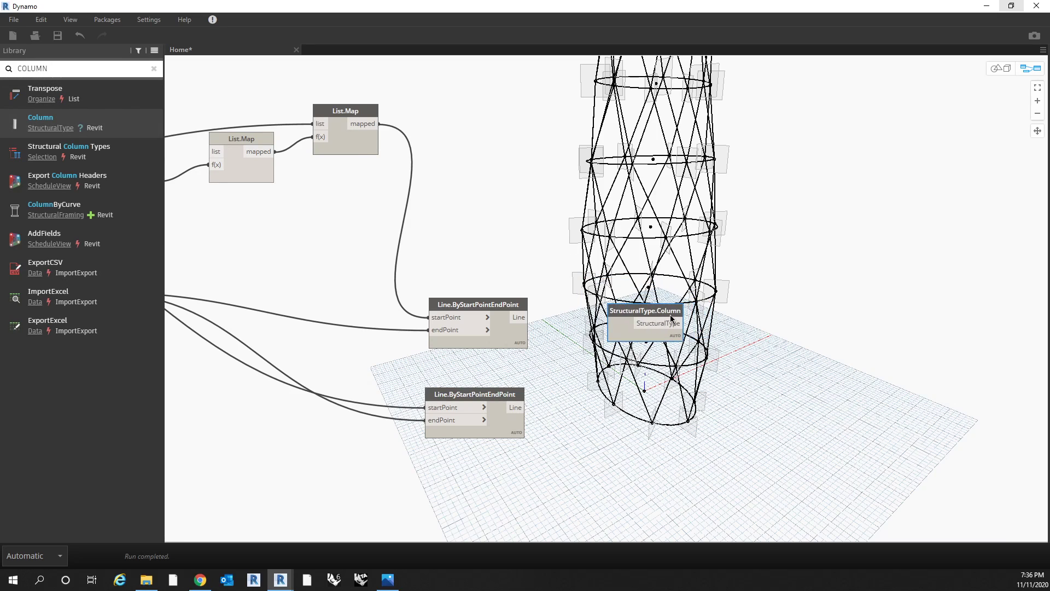
key("Delete")
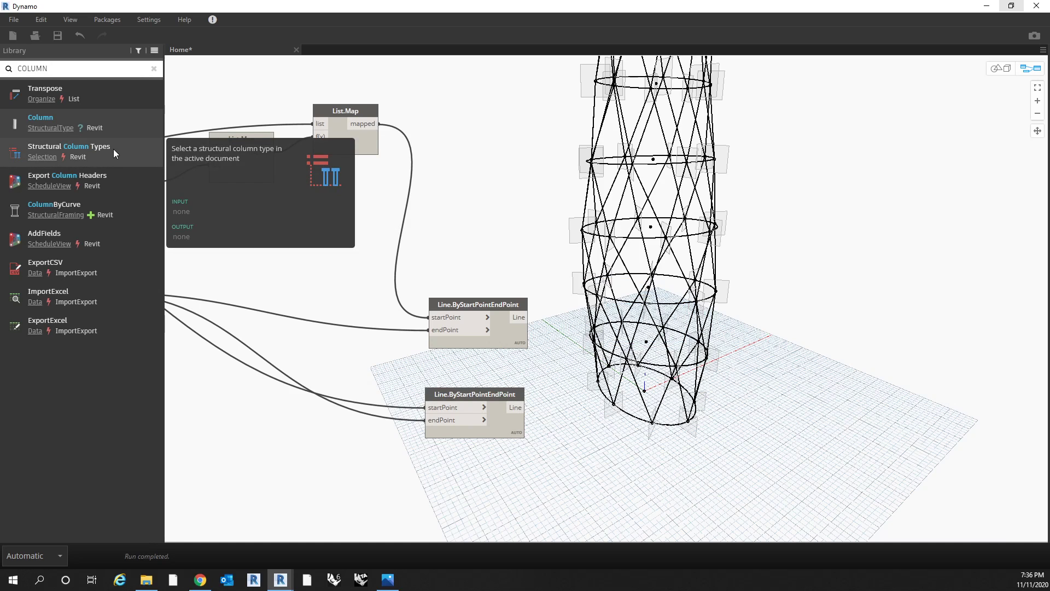
Step: Add Structural Column Types and StructuralFraming.ColumnByCurve nodes and connect the Column Types output to the structuralColumnType input
left_click(68, 147)
left_click_drag(651, 308, 627, 221)
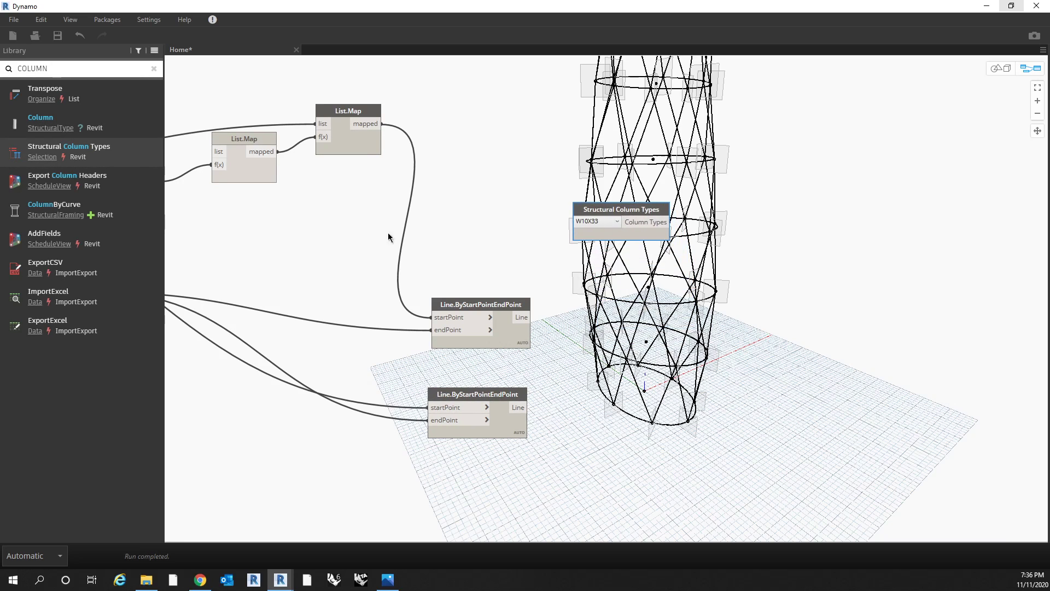
left_click(140, 213)
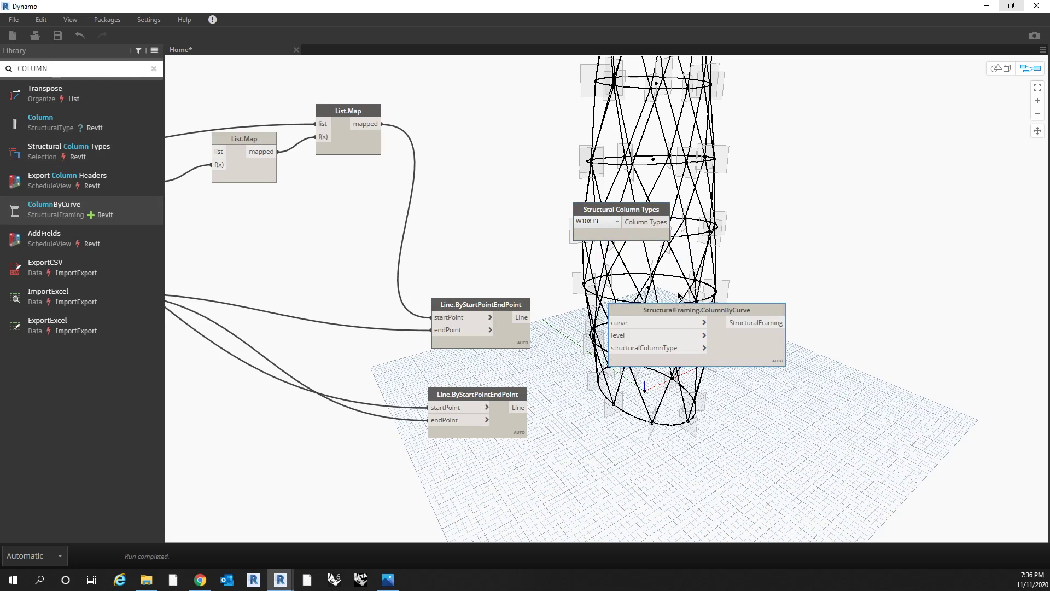
left_click_drag(691, 308, 799, 234)
left_click_drag(668, 221, 717, 274)
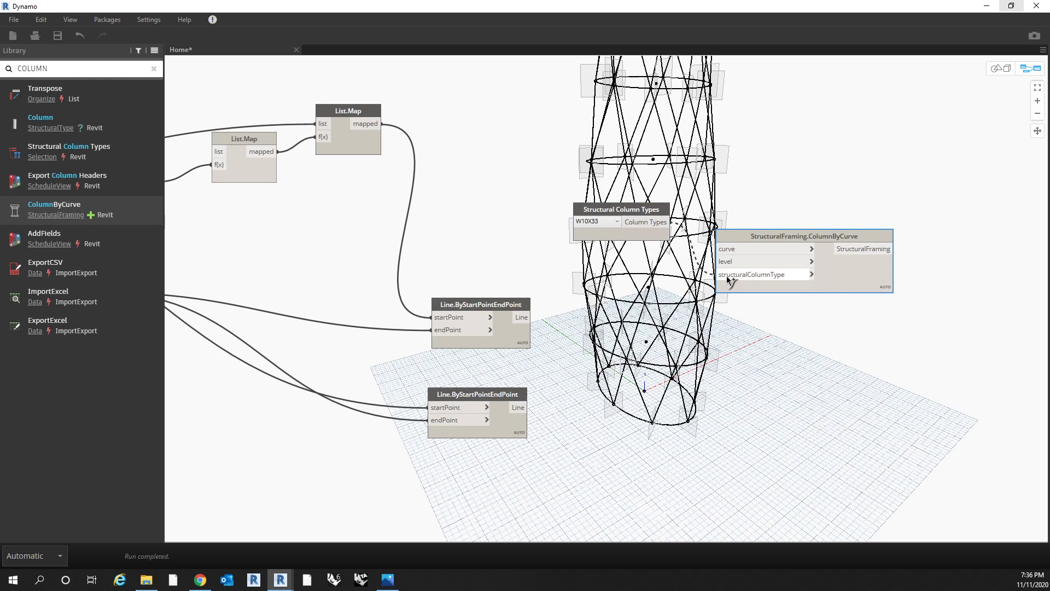
left_click_drag(760, 236, 794, 189)
Step: Connect the Level output of the Level.ByElevationAndName node to the level input of StructuralFraming.ColumnByCurve
scroll(542, 161, "down", 2)
scroll(799, 246, "down", 1)
middle_click_drag(211, 140, 441, 215)
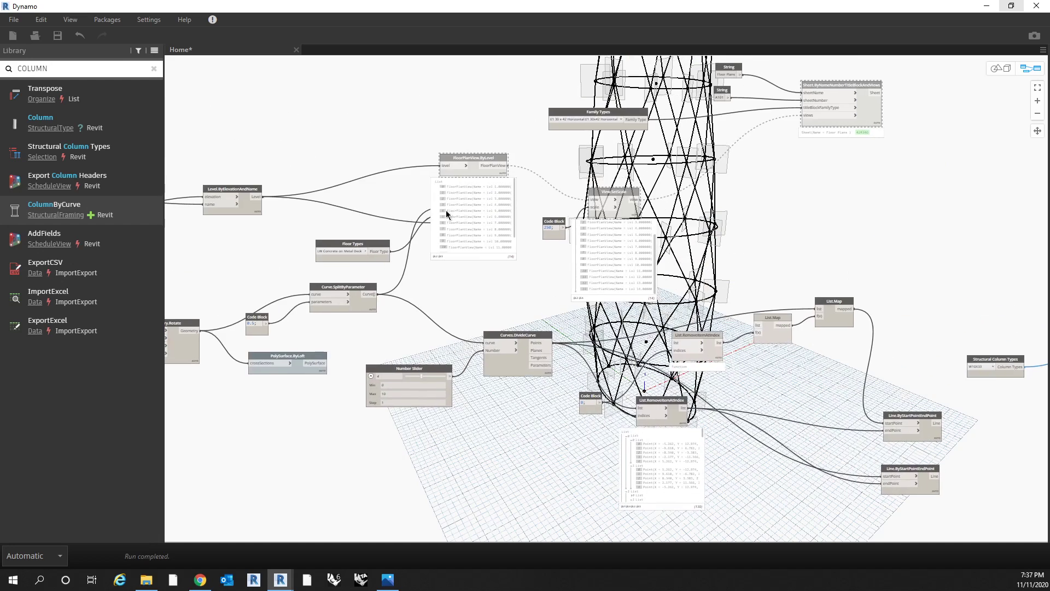
left_click(255, 197)
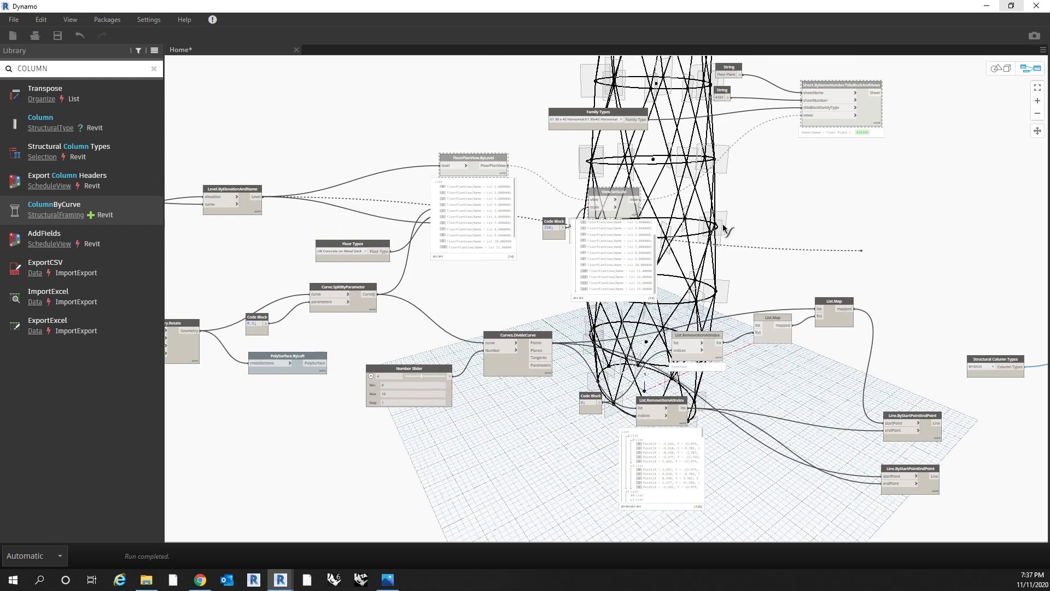
middle_click_drag(750, 252, 549, 216)
scroll(821, 306, "up", 4)
left_click(930, 325)
left_click(918, 311)
middle_click_drag(861, 347, 679, 328)
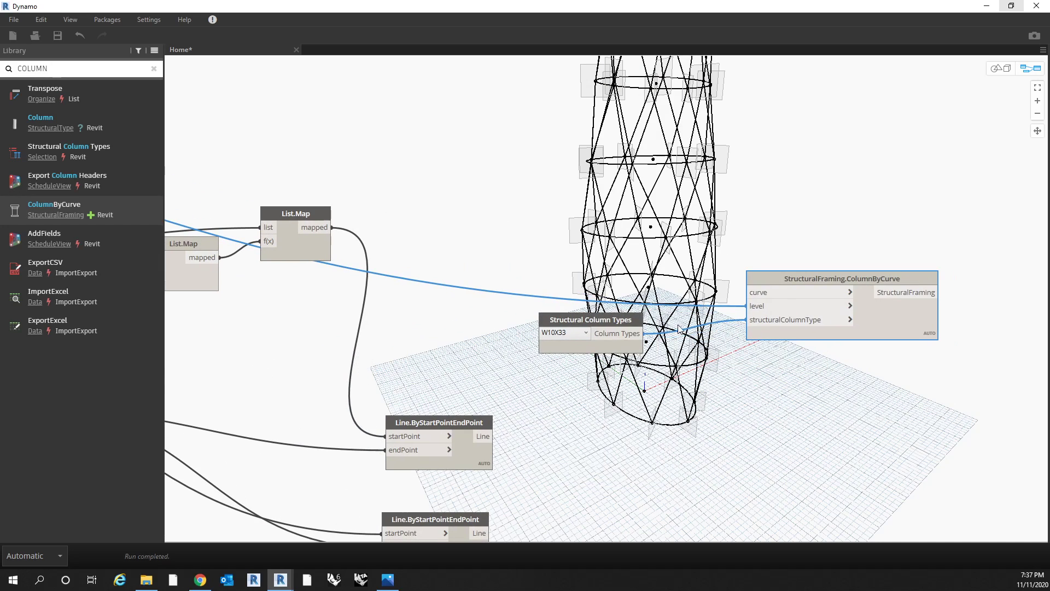
Step: Switch to Revit, maximize its window, and open the Load Family dialog to bring in more column types
left_click(569, 333)
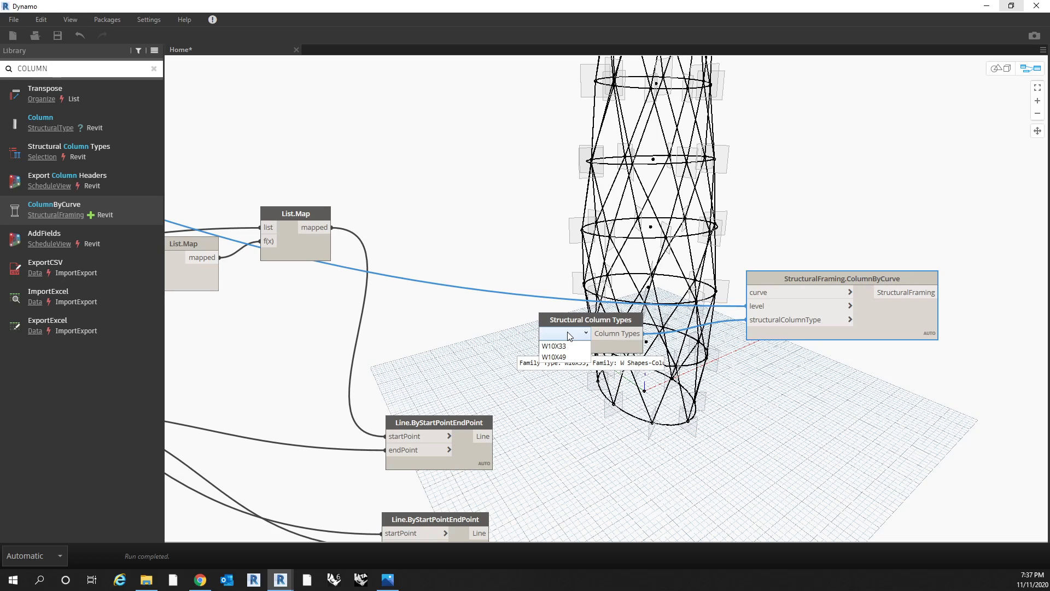
left_click(589, 322)
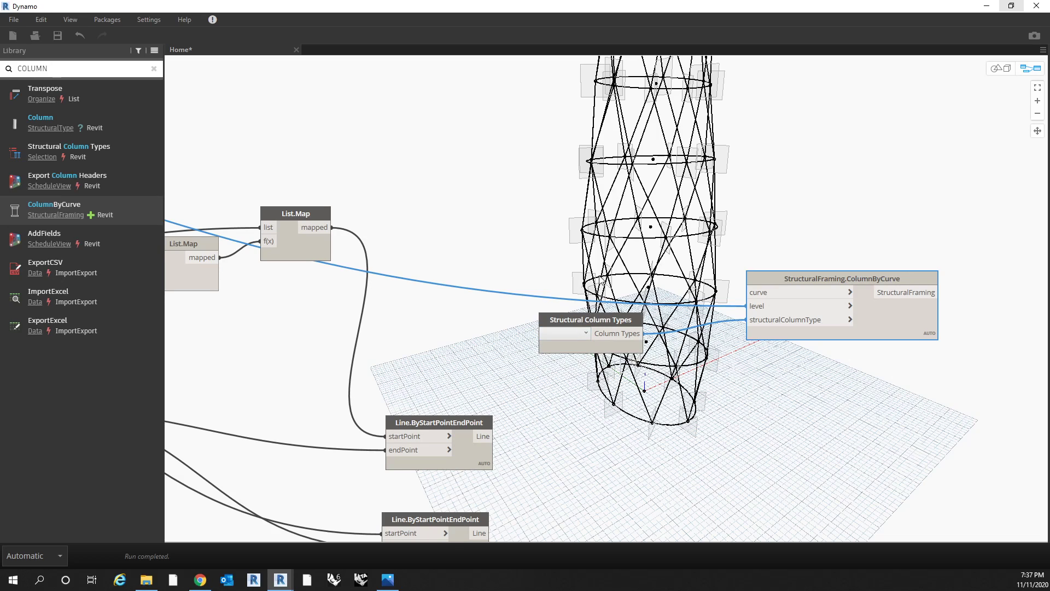
left_click(986, 6)
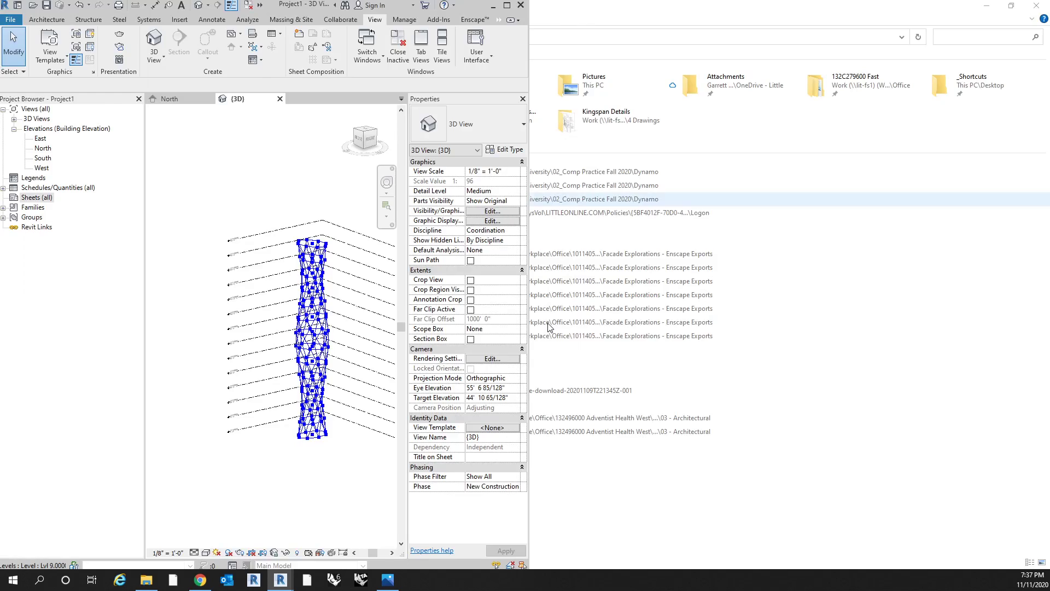
left_click(507, 5)
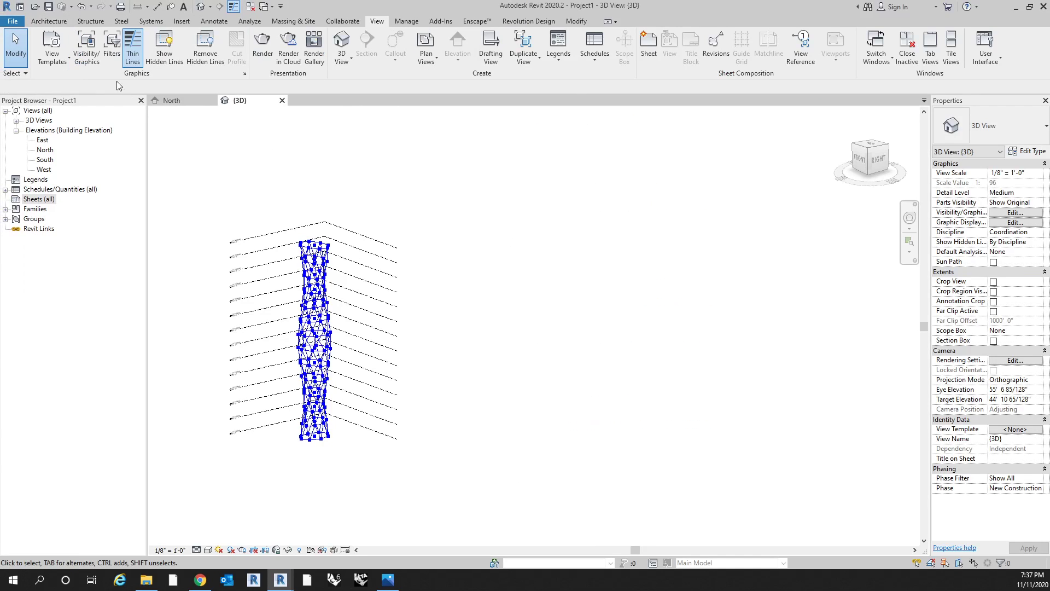
middle_click_drag(204, 171, 244, 189)
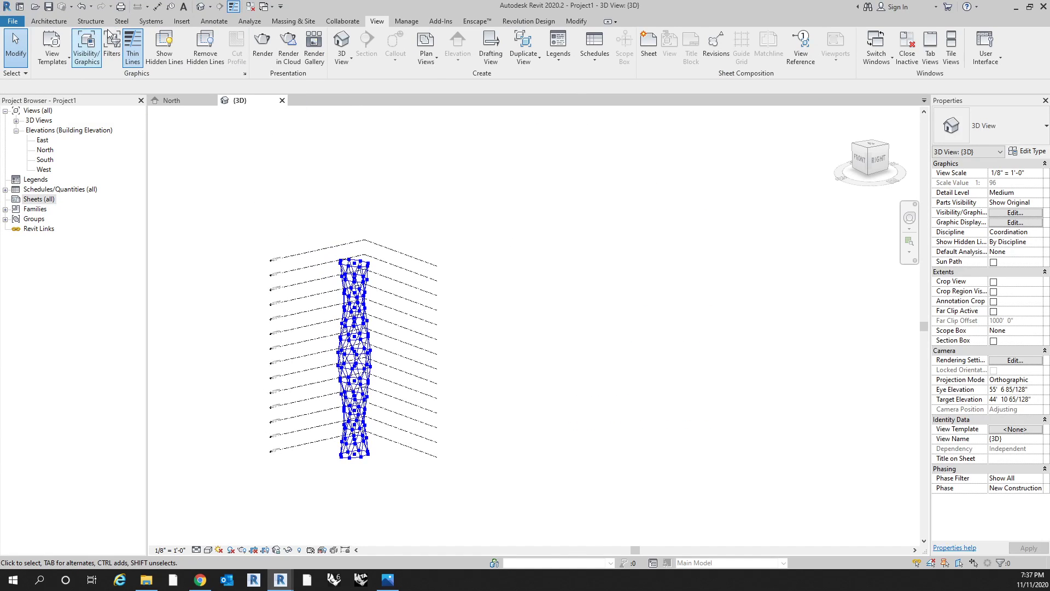
left_click(181, 21)
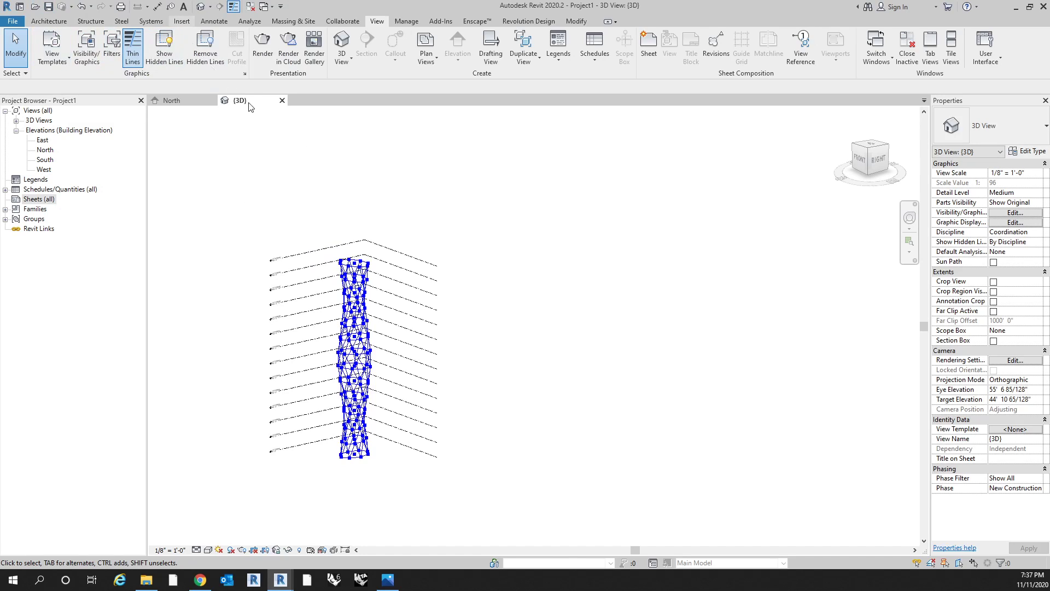
left_click(449, 47)
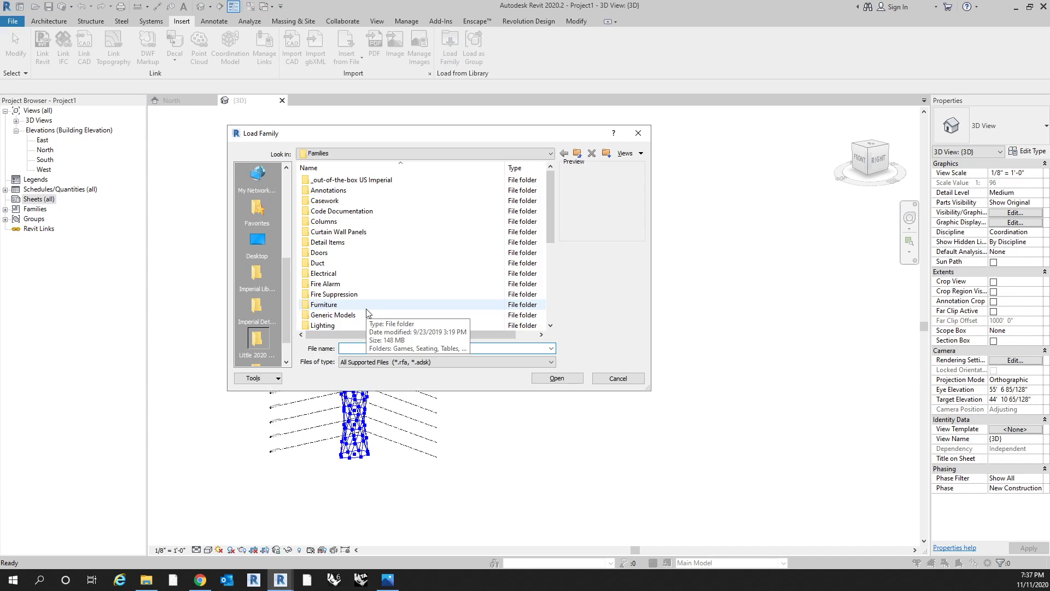
Step: Load HSS-Round Structural Tubing.rfa from the Dynamo folder in 02_Comp Practice Fall 2020 and dismiss the save reminder
left_click(257, 242)
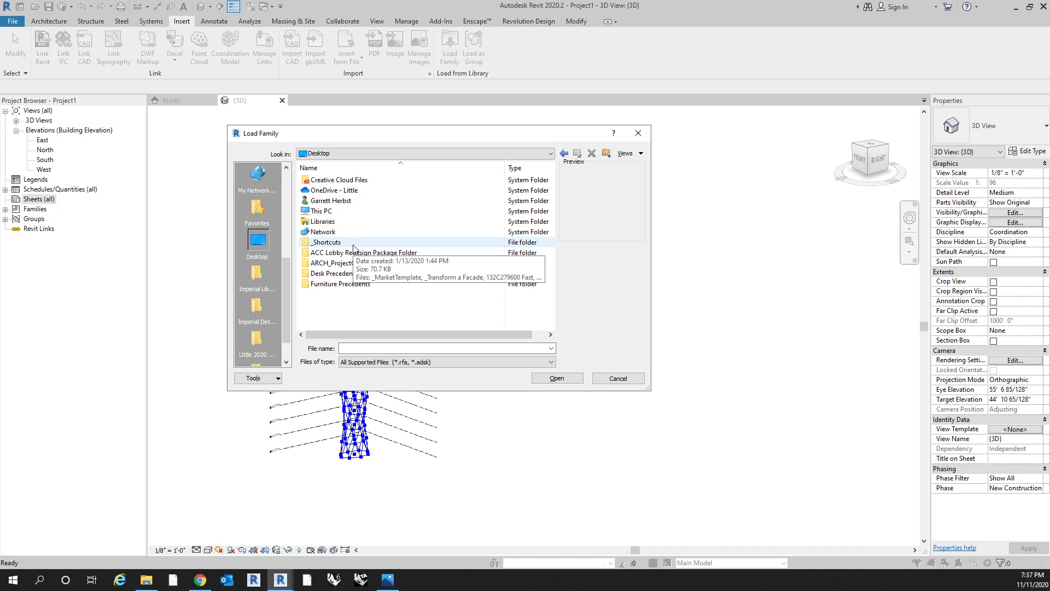
left_click(341, 222)
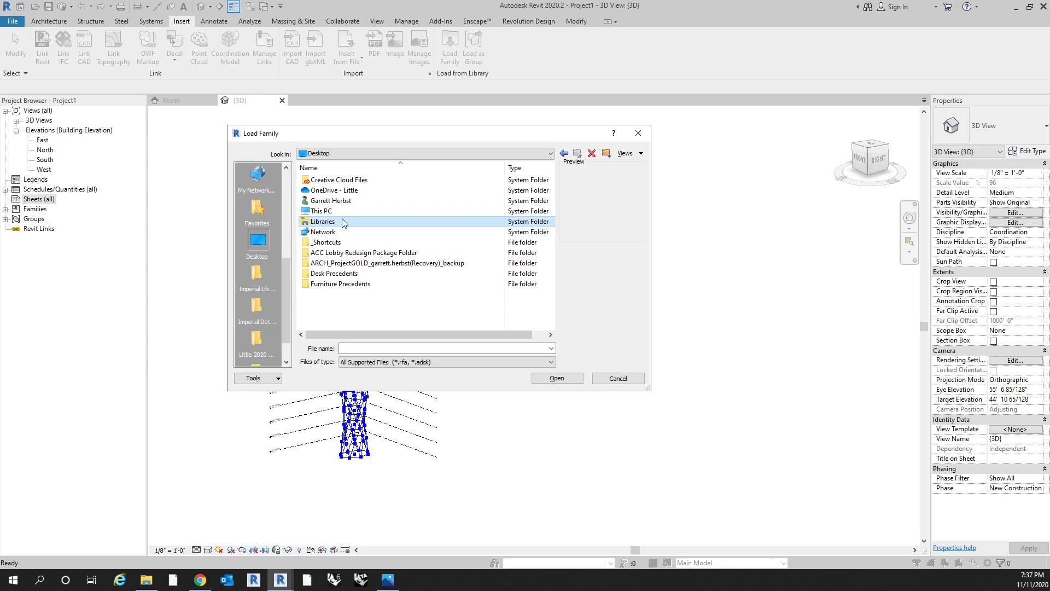
double_click(341, 221)
double_click(342, 192)
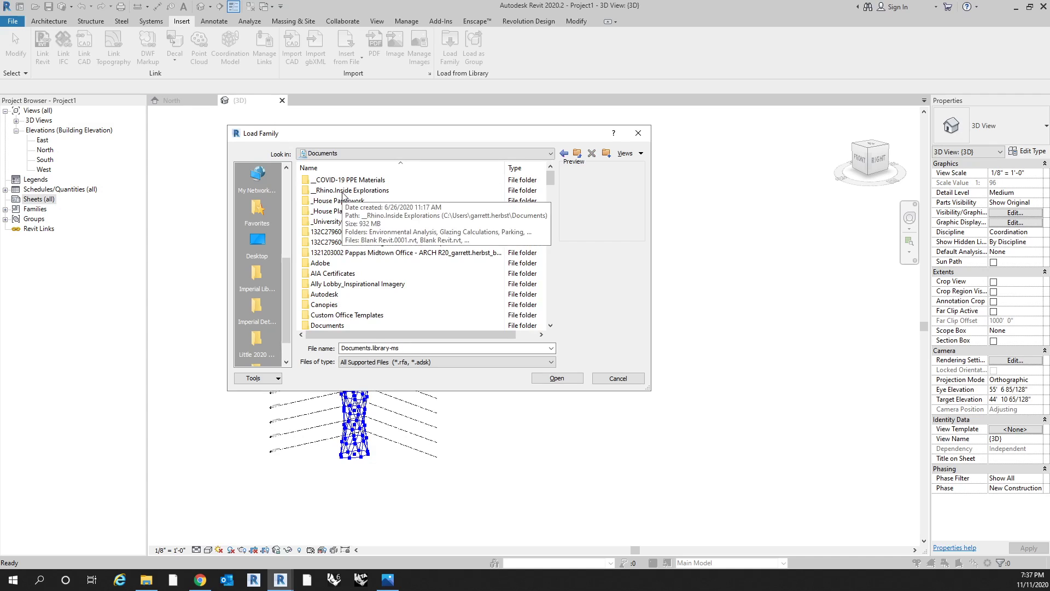
double_click(328, 221)
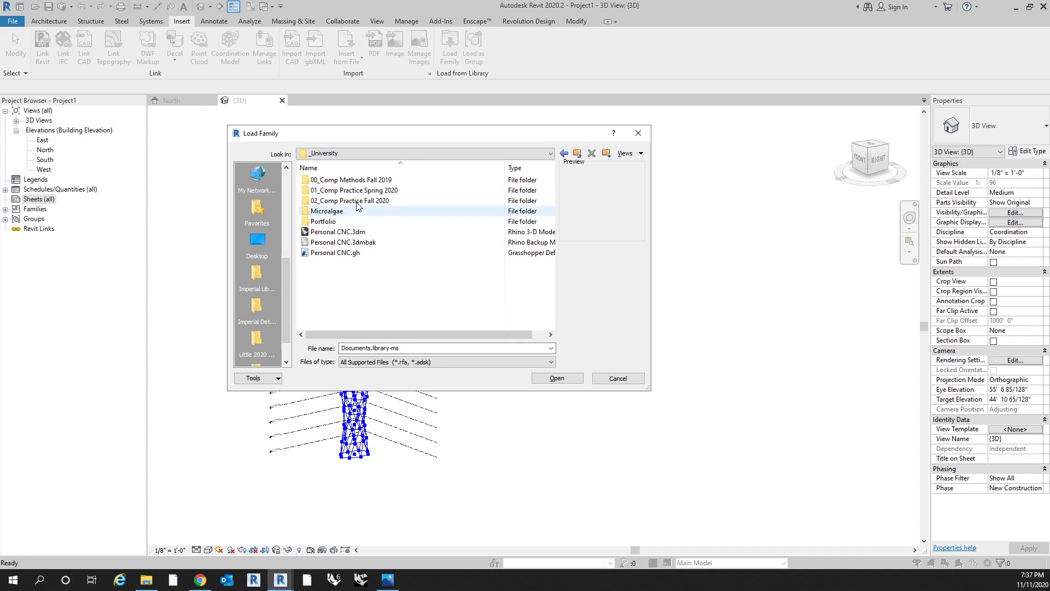
double_click(356, 202)
left_click(361, 191)
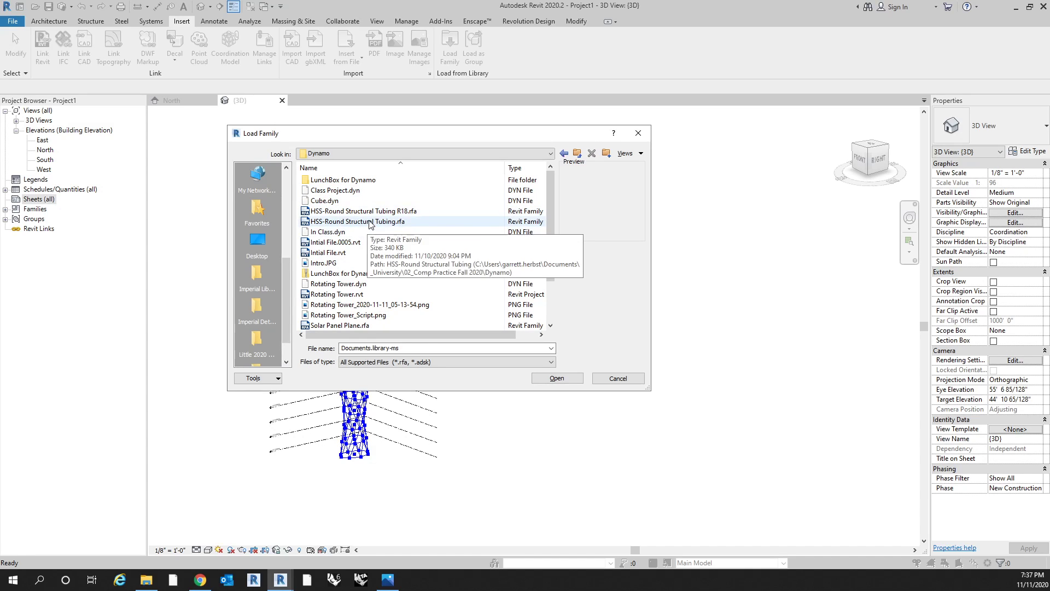
left_click(370, 225)
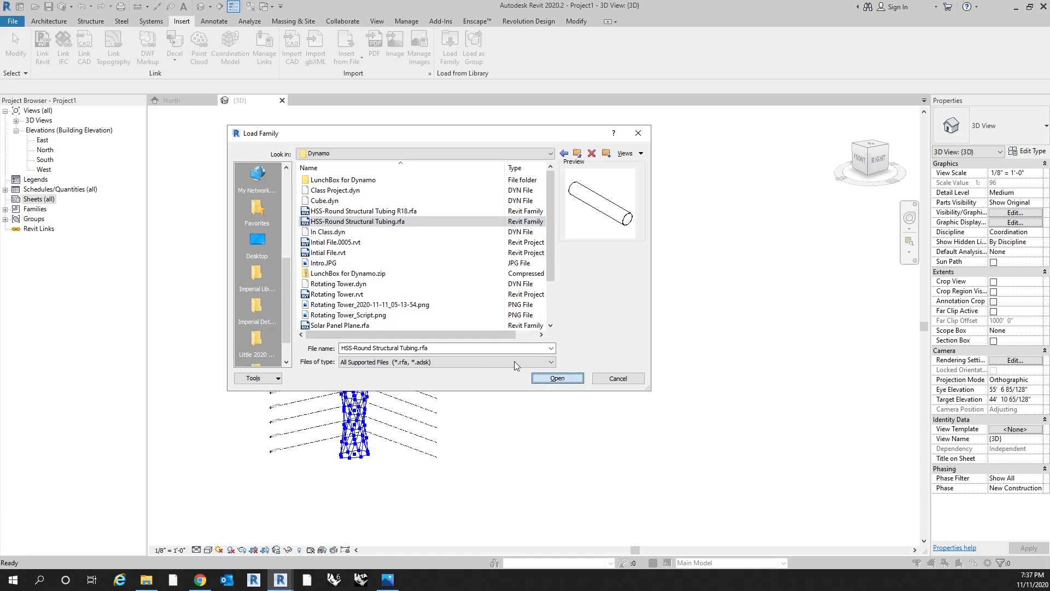
left_click(543, 377)
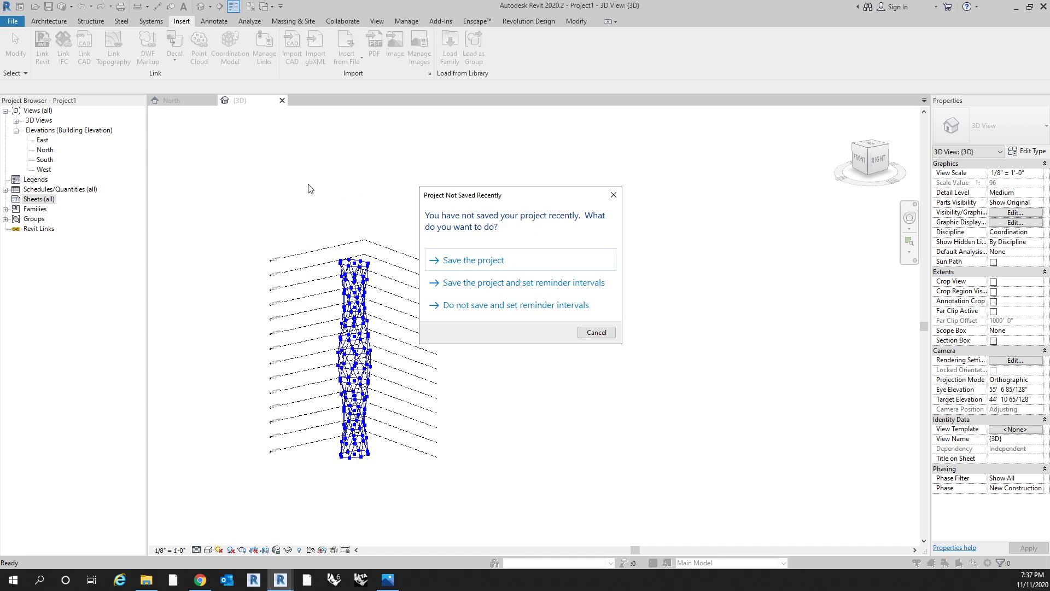
left_click(595, 332)
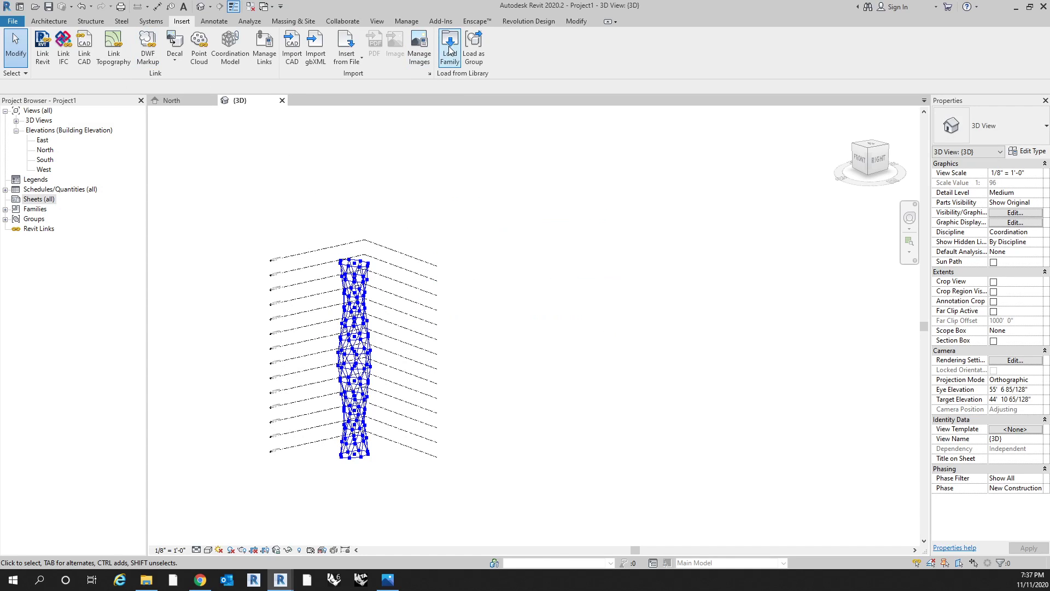
Step: Load the Steel-HSS Round Hollow Structural Section column family from the Villa Savoye folder
left_click(449, 49)
left_click(577, 157)
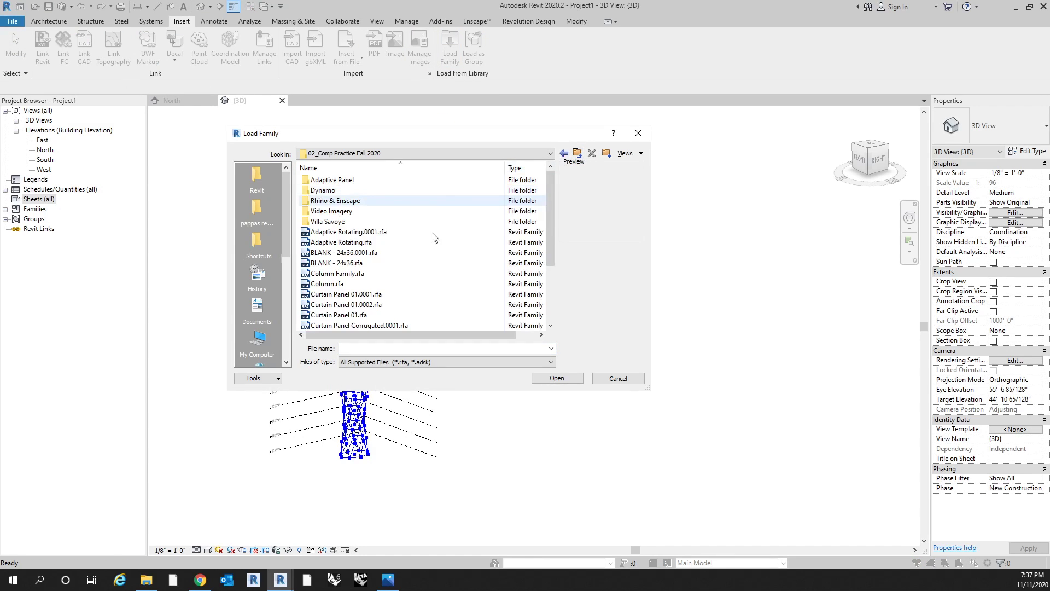
double_click(369, 225)
left_click(375, 191)
left_click(558, 378)
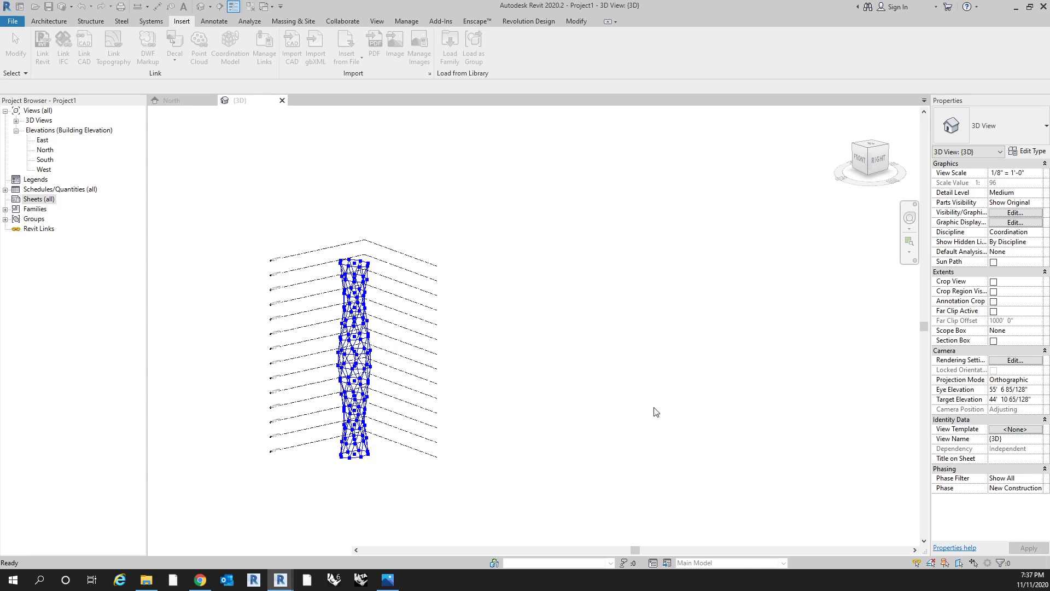
middle_click_drag(485, 337, 531, 324)
Step: Switch to Dynamo, set the structural column type to HSS10x0.500, and connect the upper Line.ByStartPointEndPoint node's Line output to ColumnByCurve's curve input
mouse_move(280, 588)
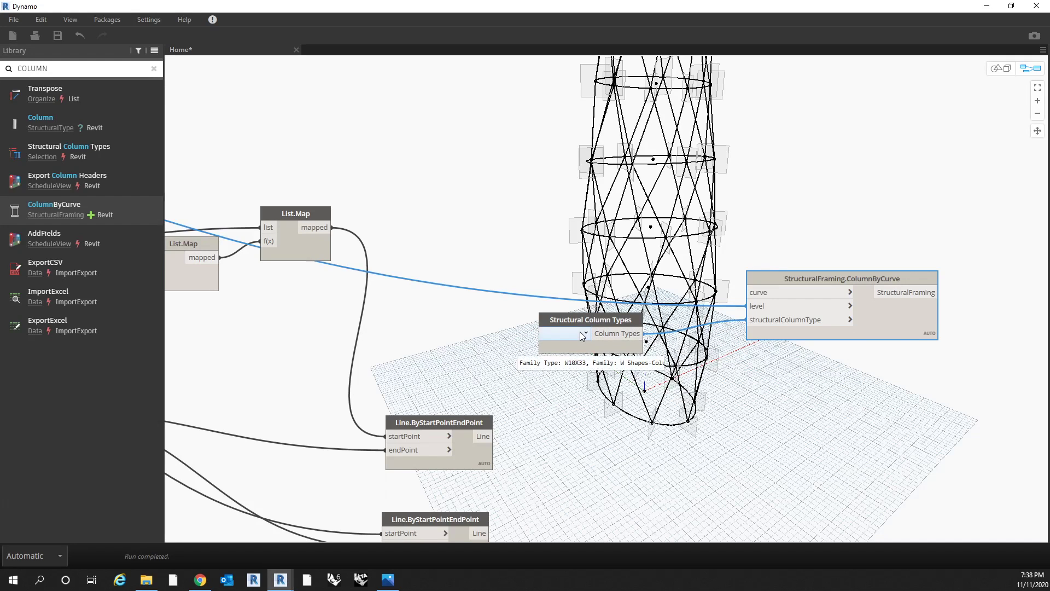
left_click(579, 331)
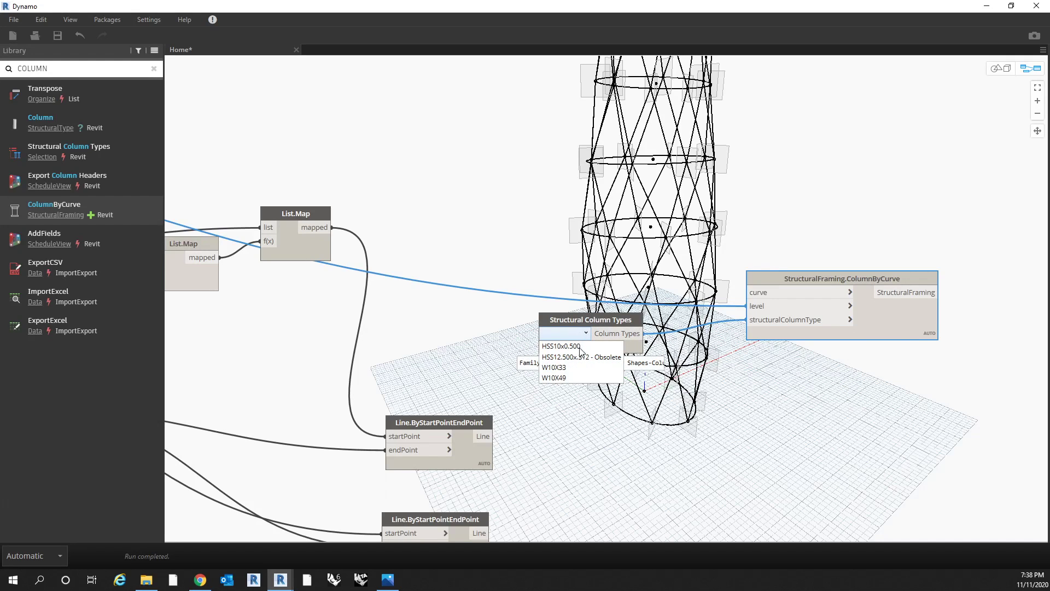
left_click(561, 345)
middle_click_drag(634, 285, 556, 257)
left_click_drag(442, 381, 749, 293)
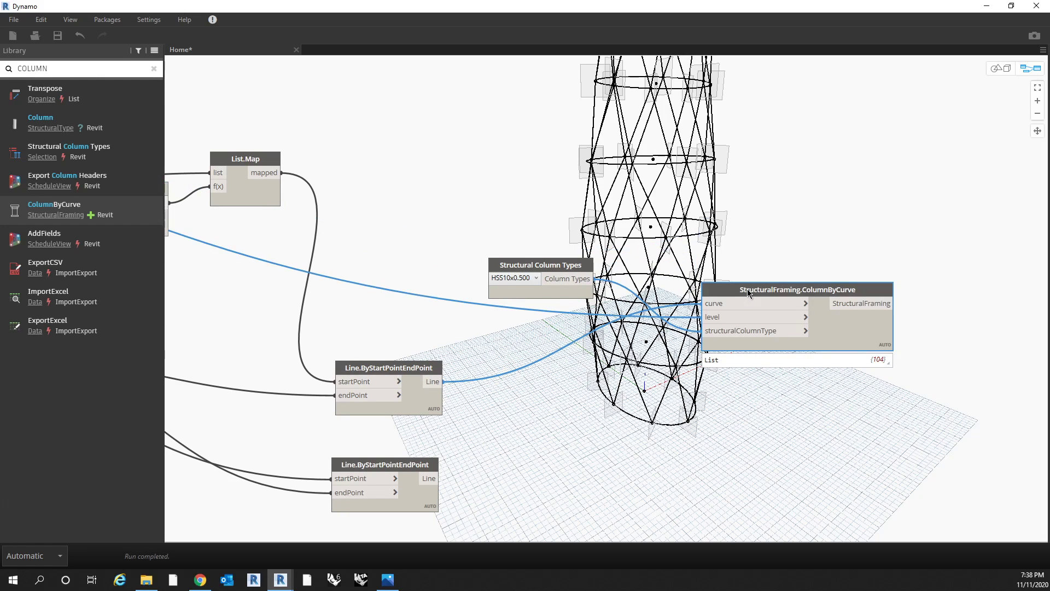
Step: Duplicate the StructuralFraming.ColumnByCurve node and connect the lower Line.ByStartPointEndPoint node's Line output to the copy's curve input
key("ctrl+c")
key("ctrl+v")
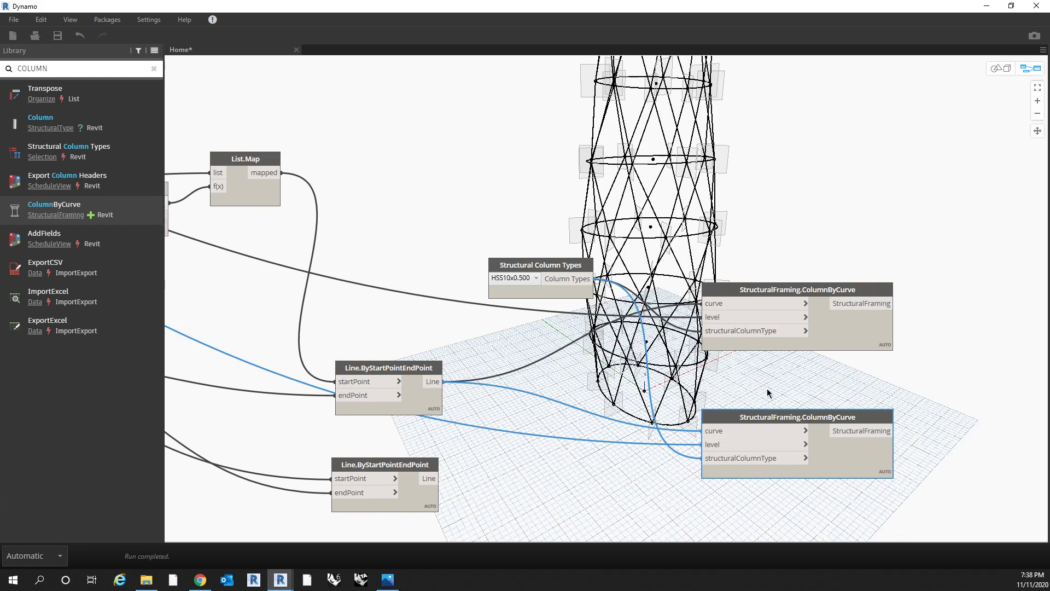
left_click(429, 478)
left_click(702, 430)
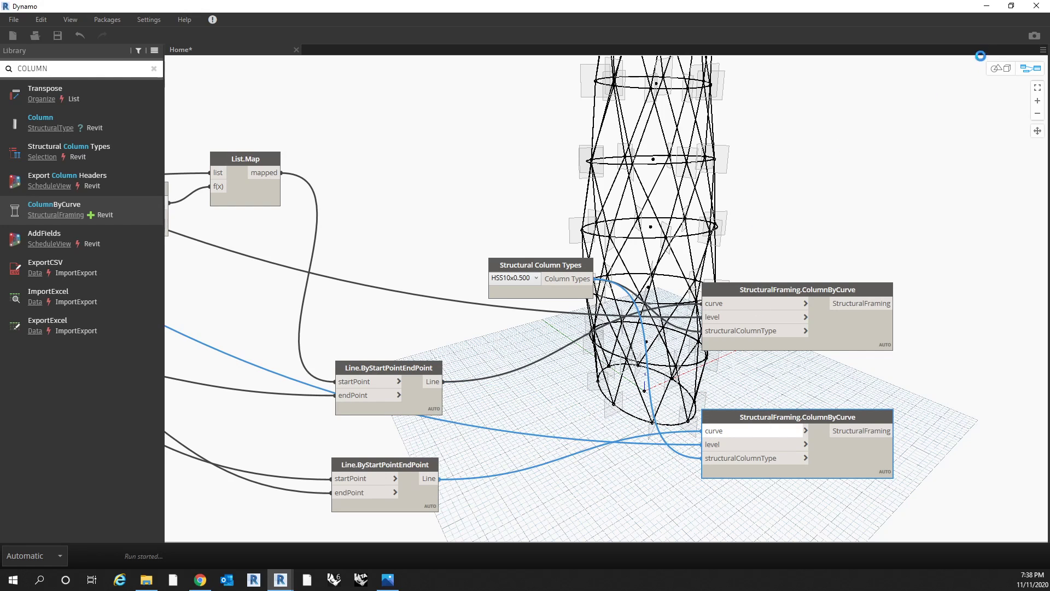
Step: Switch to Revit and resolve the join errors by unjoining the elements
left_click(986, 8)
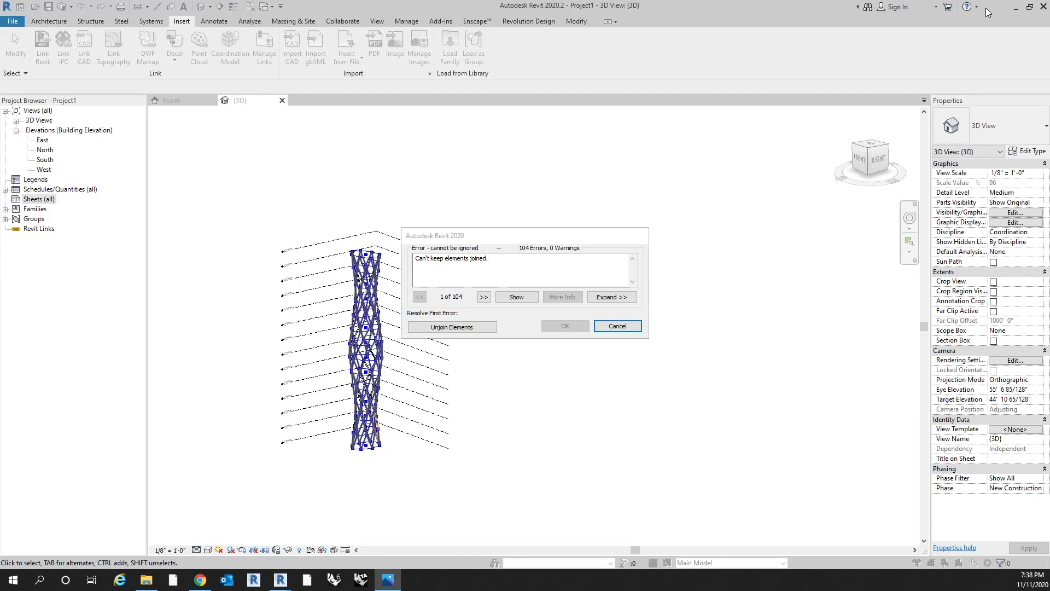
left_click(452, 327)
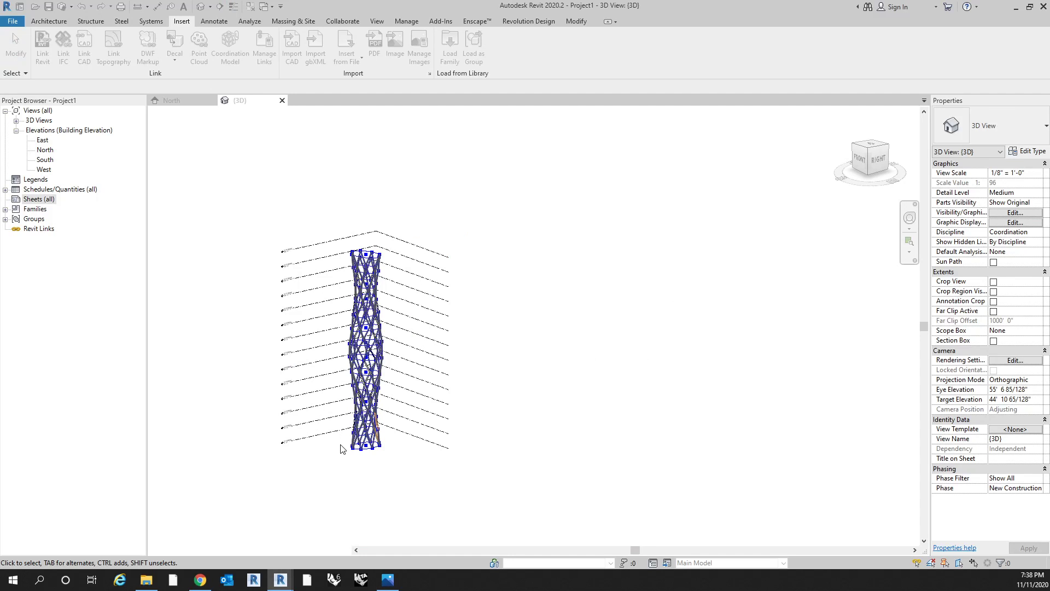
Step: Examine the diagonal columns at the tower's base in the 3D view and select one to check its properties
scroll(353, 449, "up", 5)
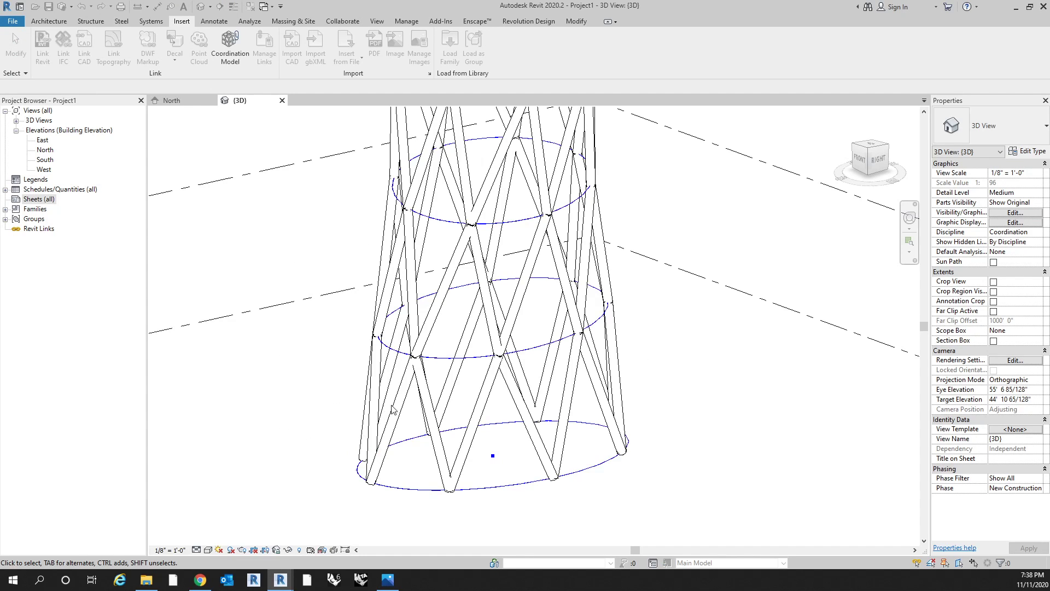
left_click(474, 422)
scroll(567, 407, "down", 5)
middle_click_drag(616, 417, 555, 451, "shift")
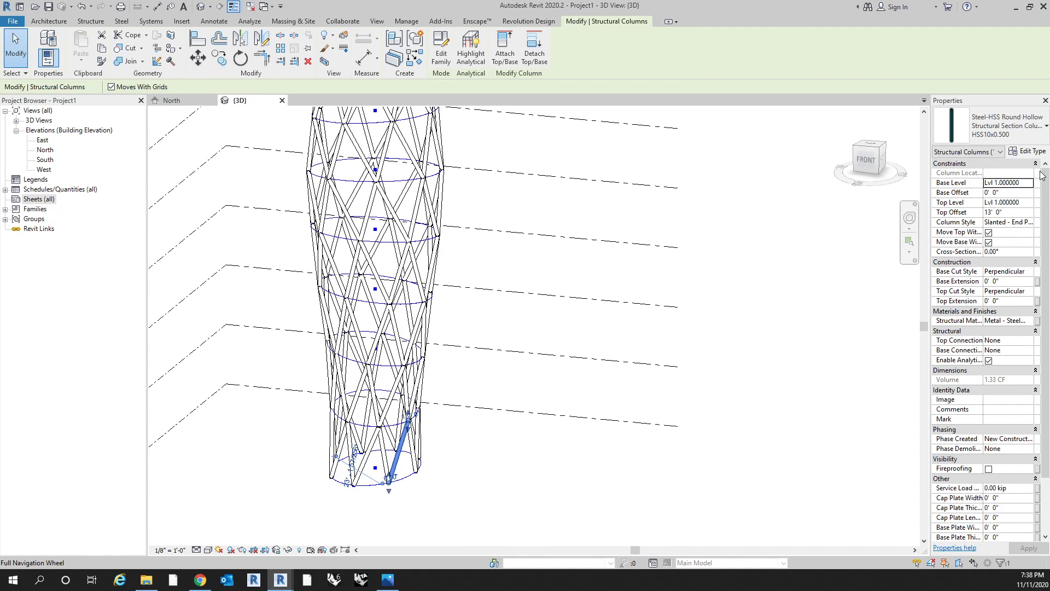
Step: Set the outside diameter (OD) of the HSS10x0.500 column type to 6 inches
left_click(1030, 152)
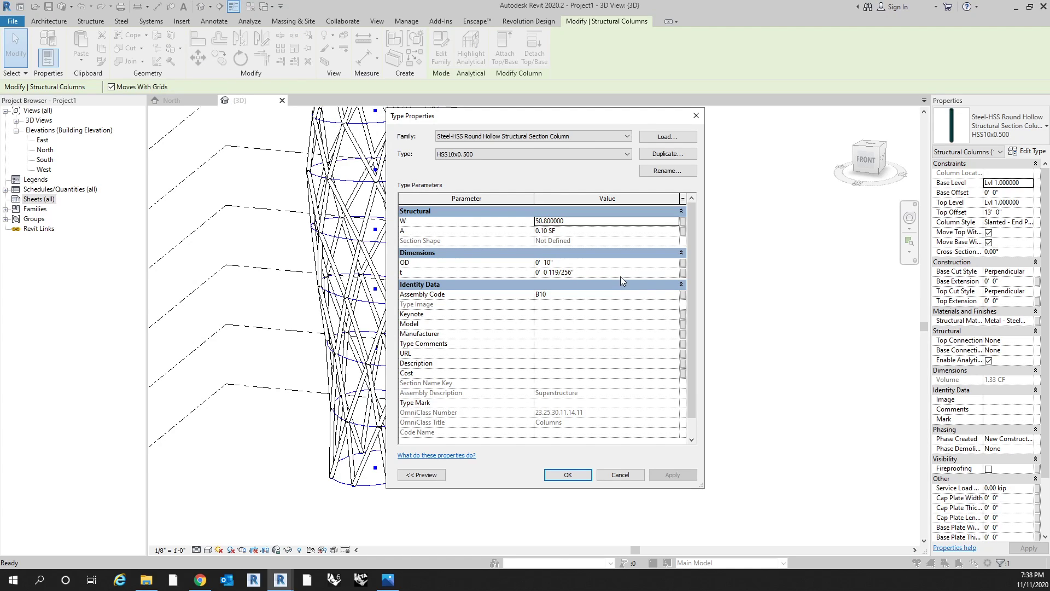
left_click(620, 262)
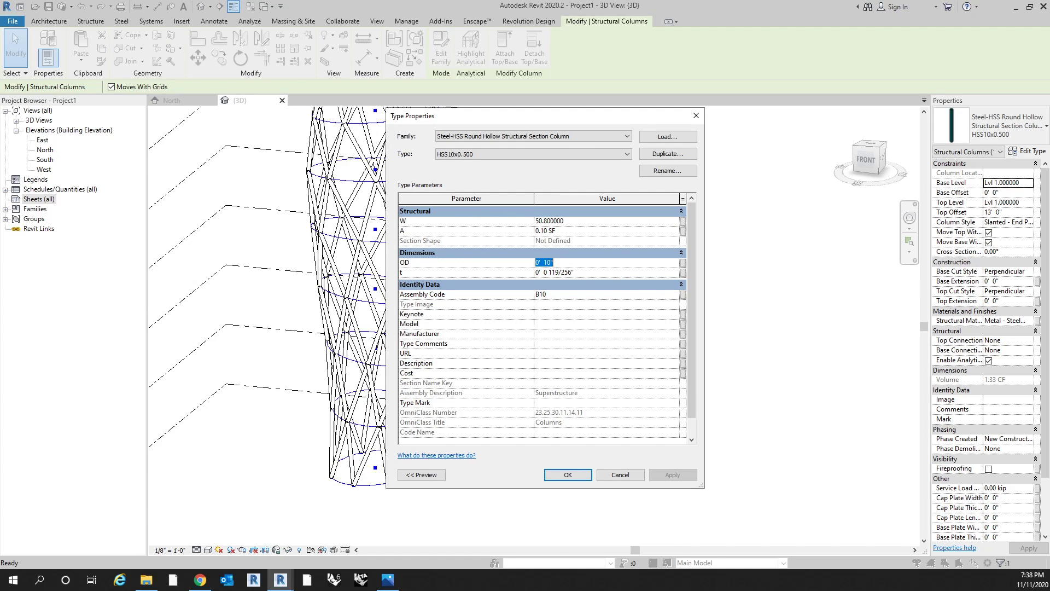
type("6\"")
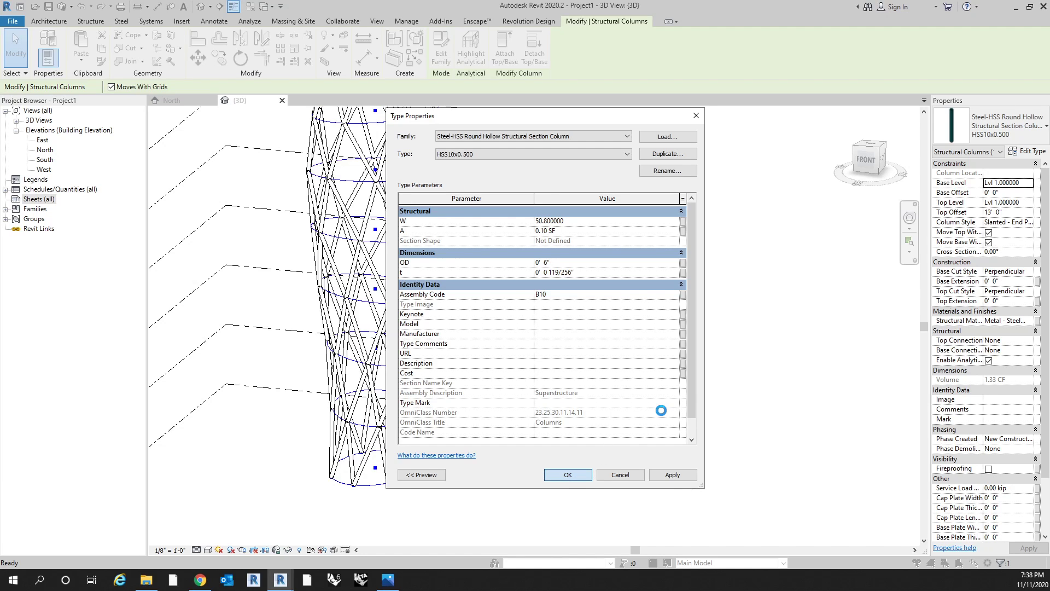
left_click(618, 458)
mouse_move(584, 464)
middle_mouse_down("shift")
mouse_move(553, 452)
mouse_move(546, 468)
mouse_move(540, 462)
mouse_move(605, 438)
mouse_move(572, 458)
middle_mouse_up("shift")
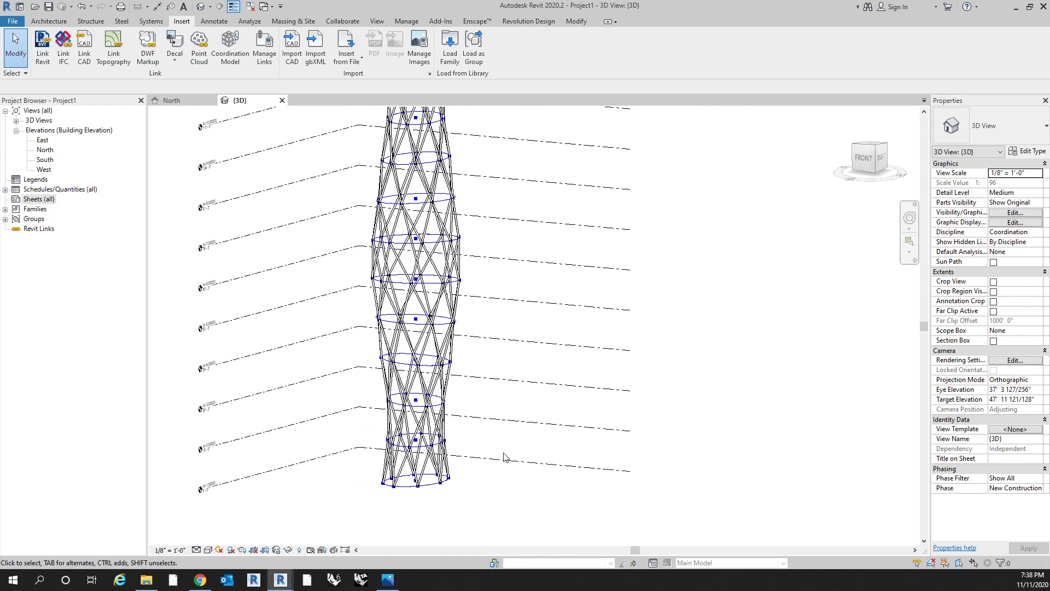
Step: Select a diagonal column at the tower's base and set its HSS10x0.500 type's outside diameter (OD) to 8 inches
left_click(409, 473)
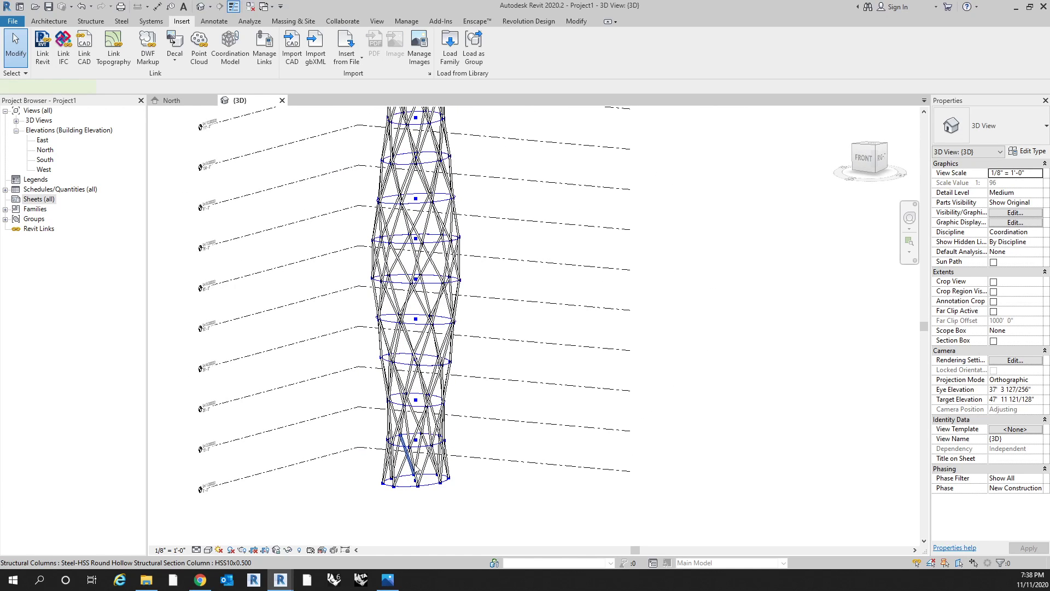
left_click(1028, 153)
left_click(585, 263)
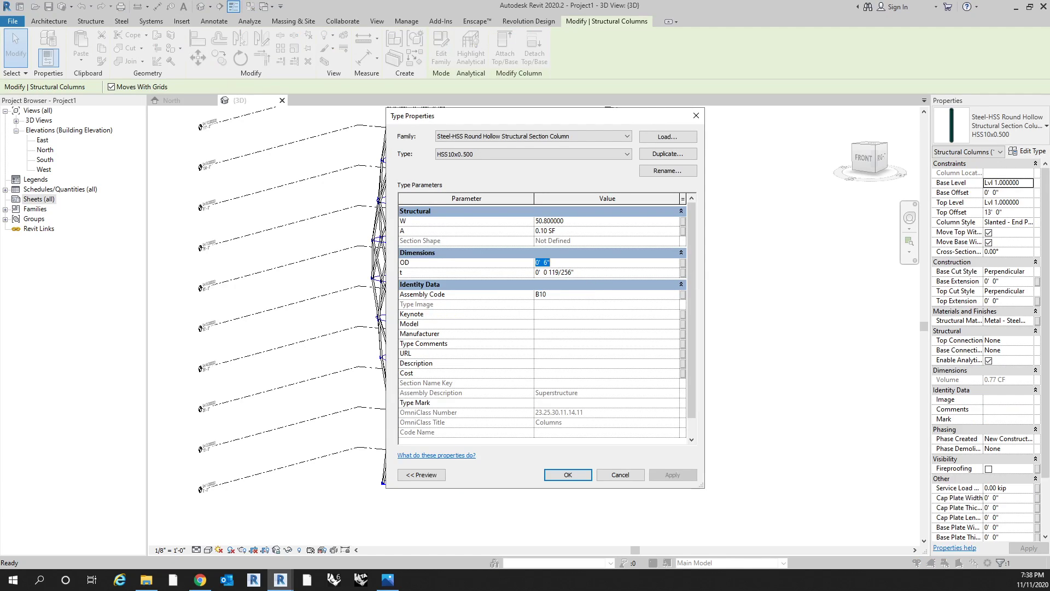
type("8")
left_click(570, 474)
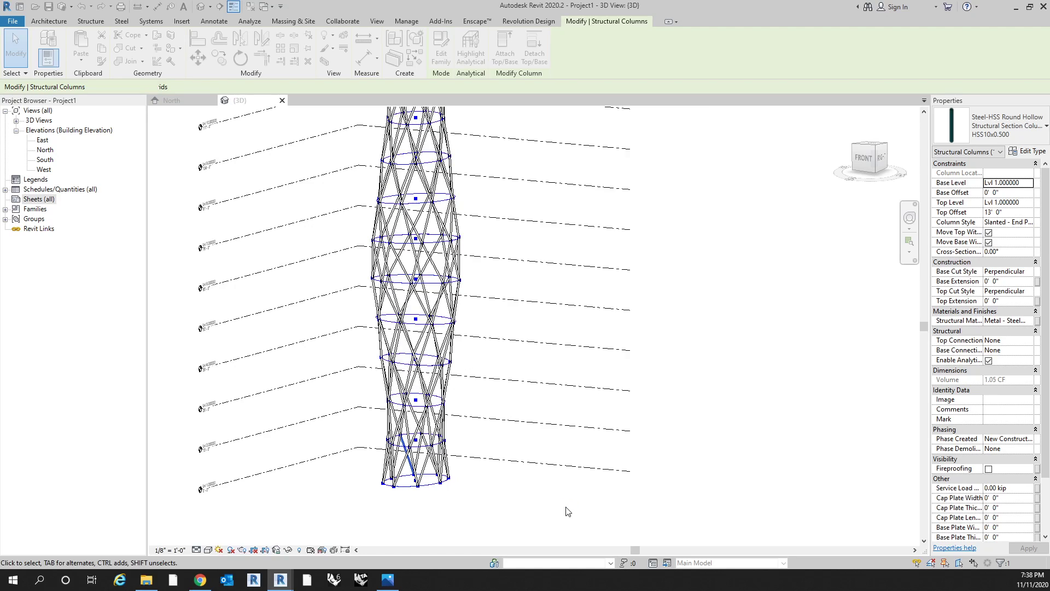
left_click(563, 504)
middle_click_drag(564, 504, 568, 485)
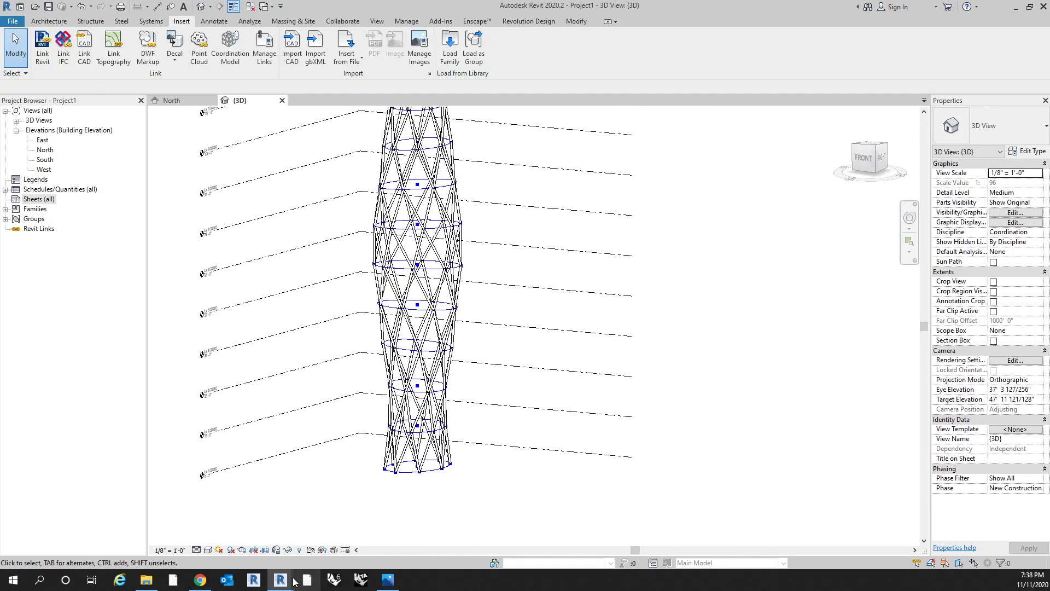
Step: Review the column nodes in Dynamo, and return to Revit to examine the diagonal columns in the 3D view
mouse_move(290, 582)
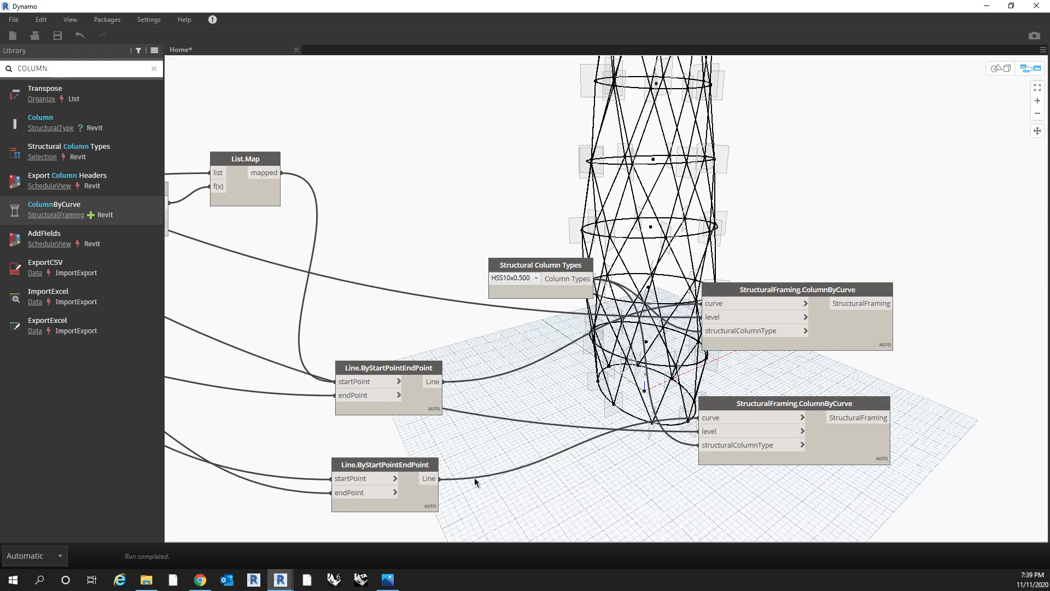
scroll(555, 443, "down", 5)
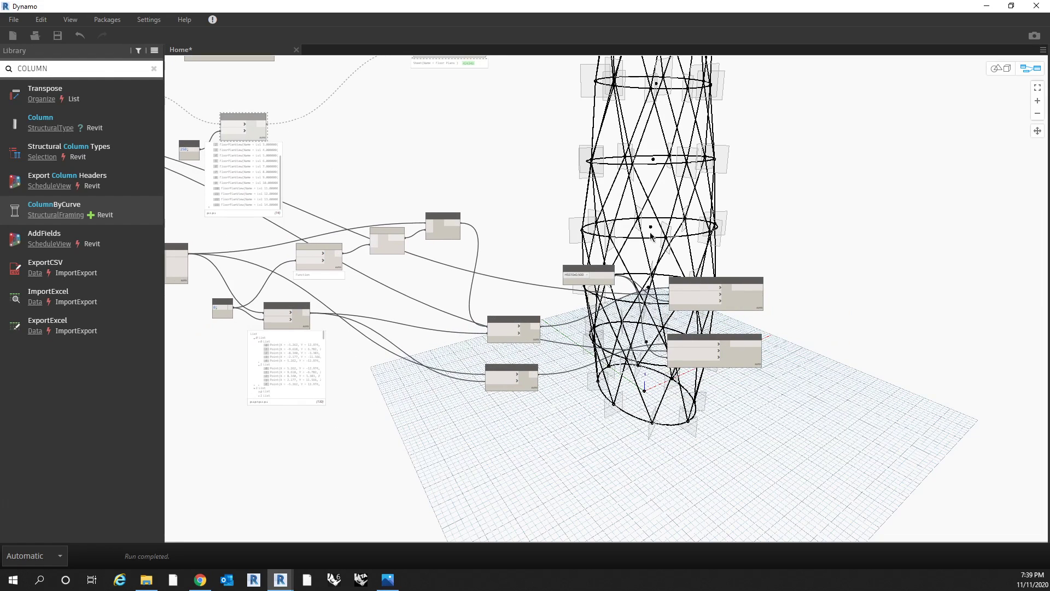
scroll(658, 234, "up", 3)
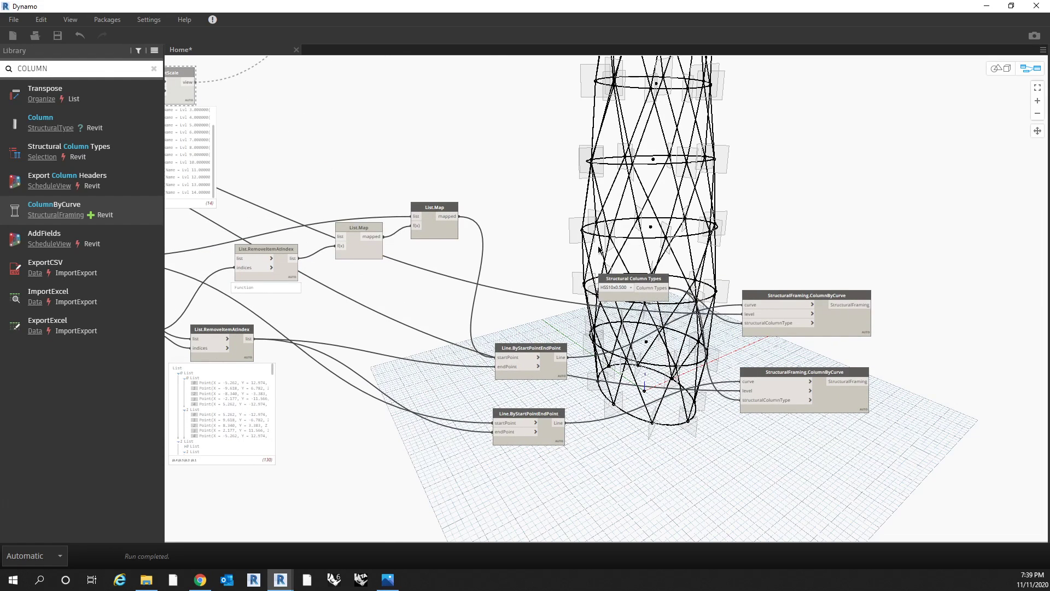
middle_click_drag(599, 250, 616, 264)
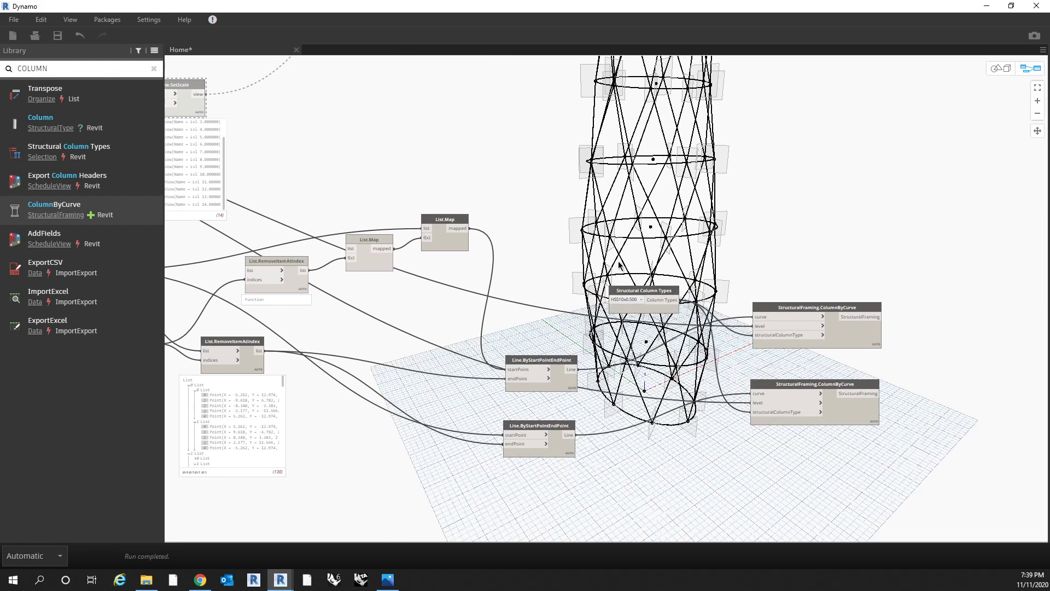
left_click(986, 6)
scroll(390, 294, "up", 3)
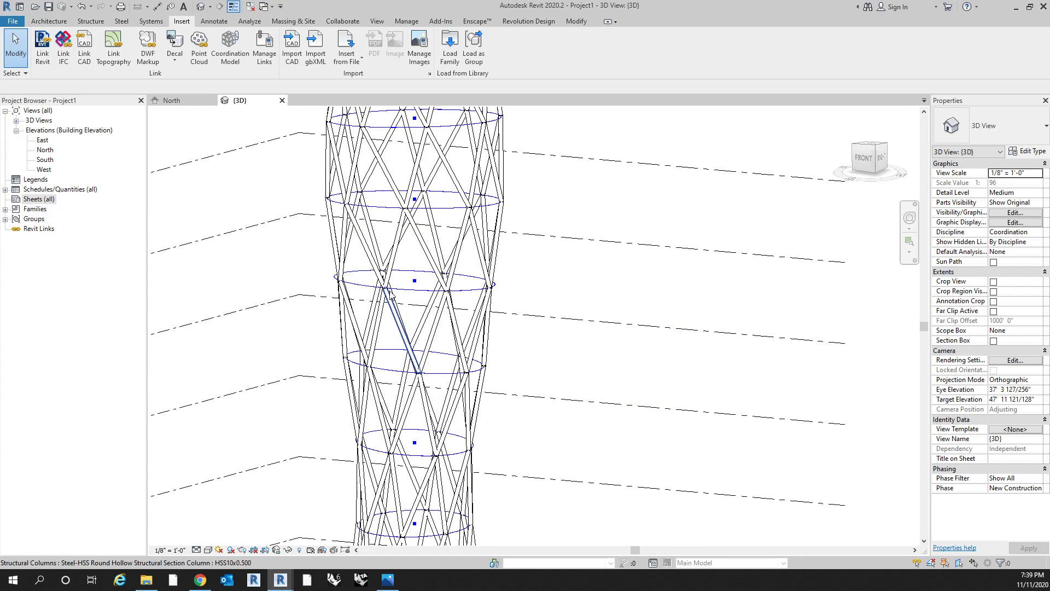
middle_click_drag(635, 312, 618, 416, "shift")
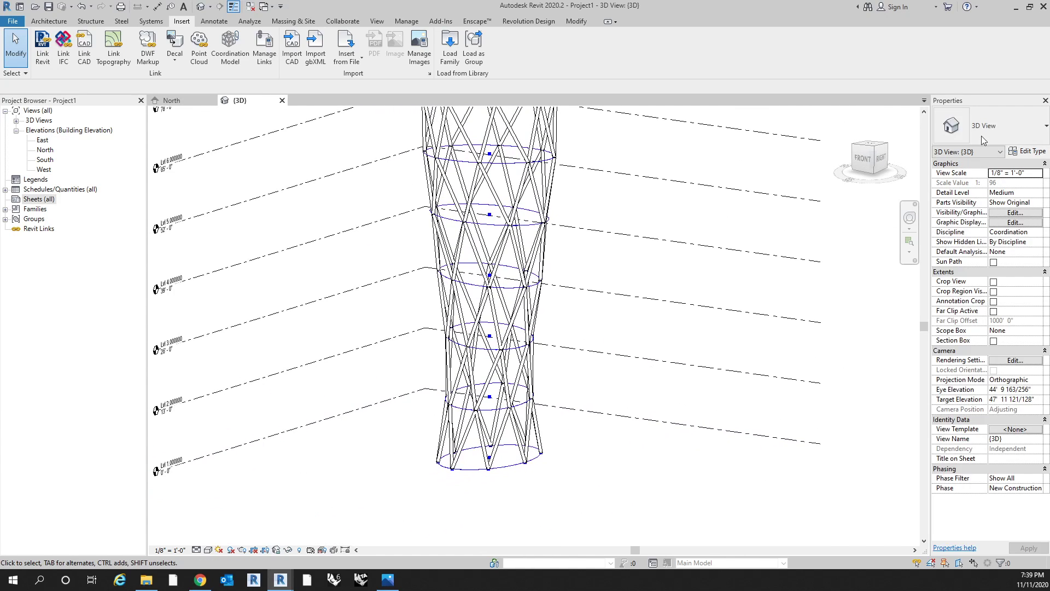
Step: Switch to Dynamo and place a StructuralFraming.BeamByCurve node above the two ColumnByCurve nodes
left_click(1016, 7)
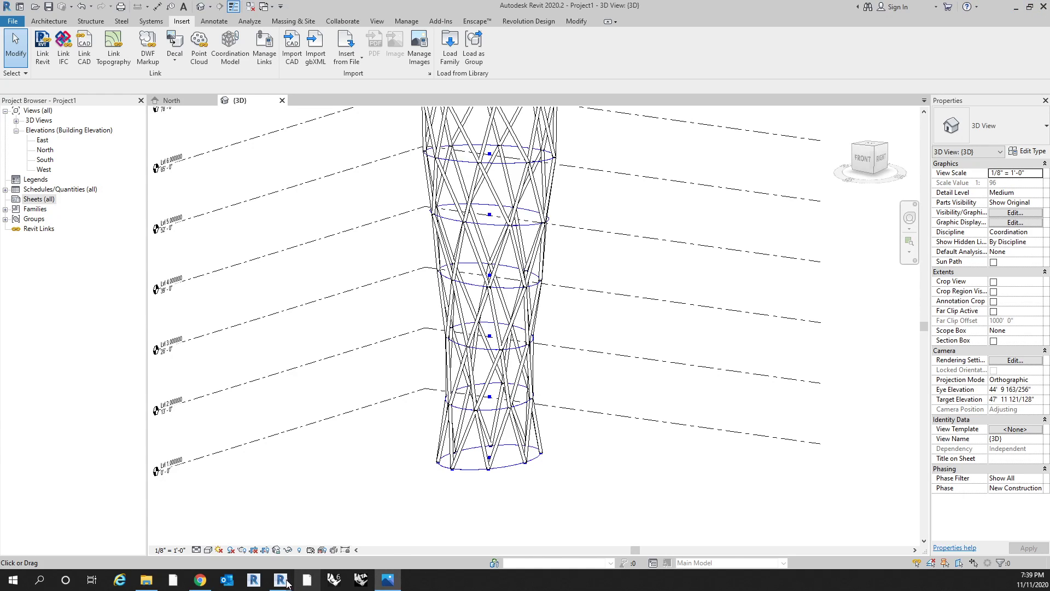
left_click(295, 528)
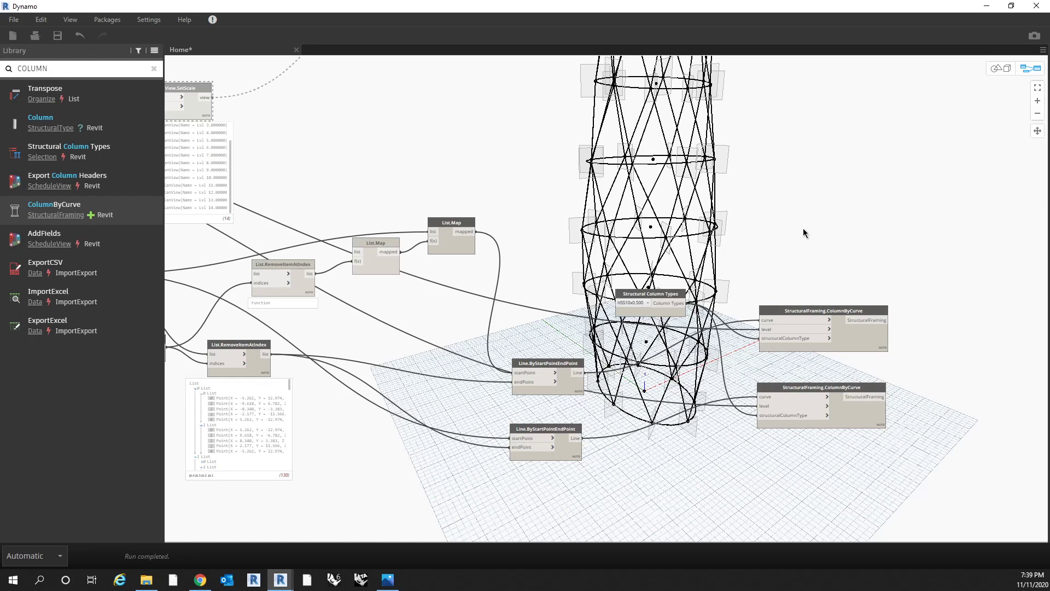
middle_click_drag(779, 206, 792, 235)
middle_click_drag(647, 234, 658, 235)
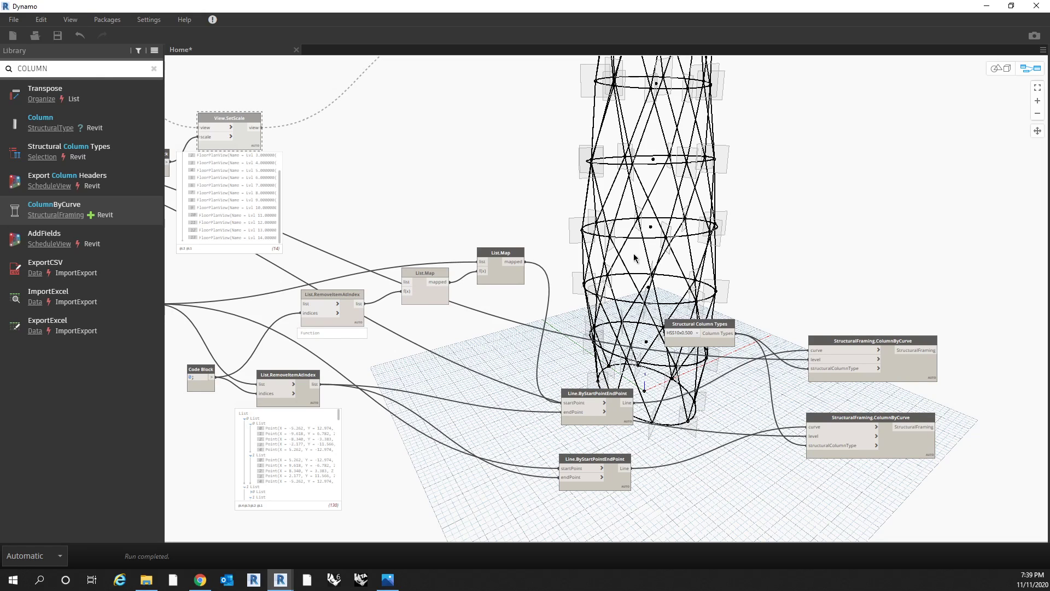
left_click(154, 69)
type("BEAM")
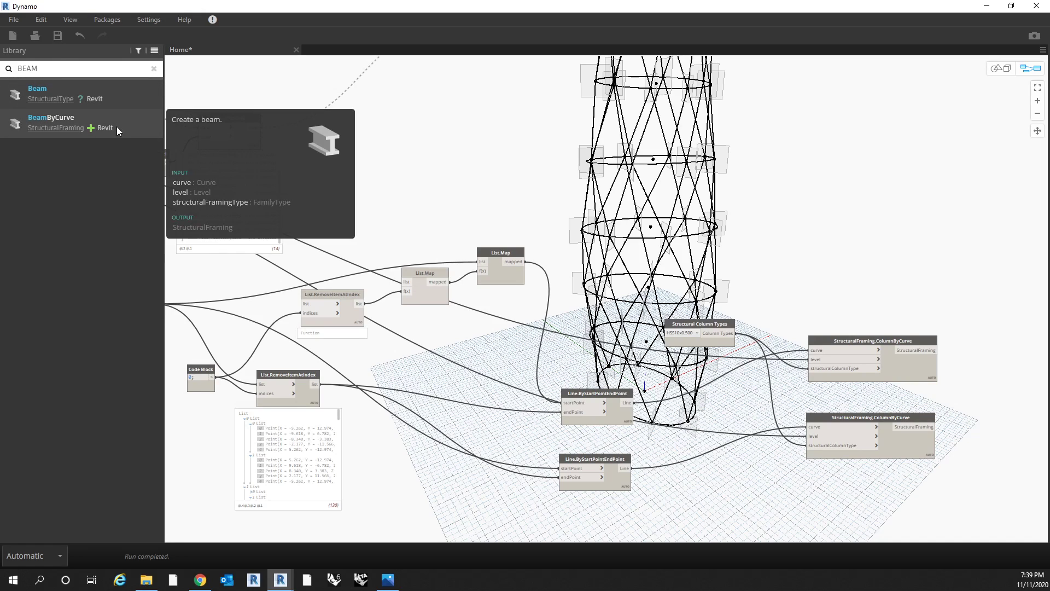
left_click_drag(117, 130, 750, 219)
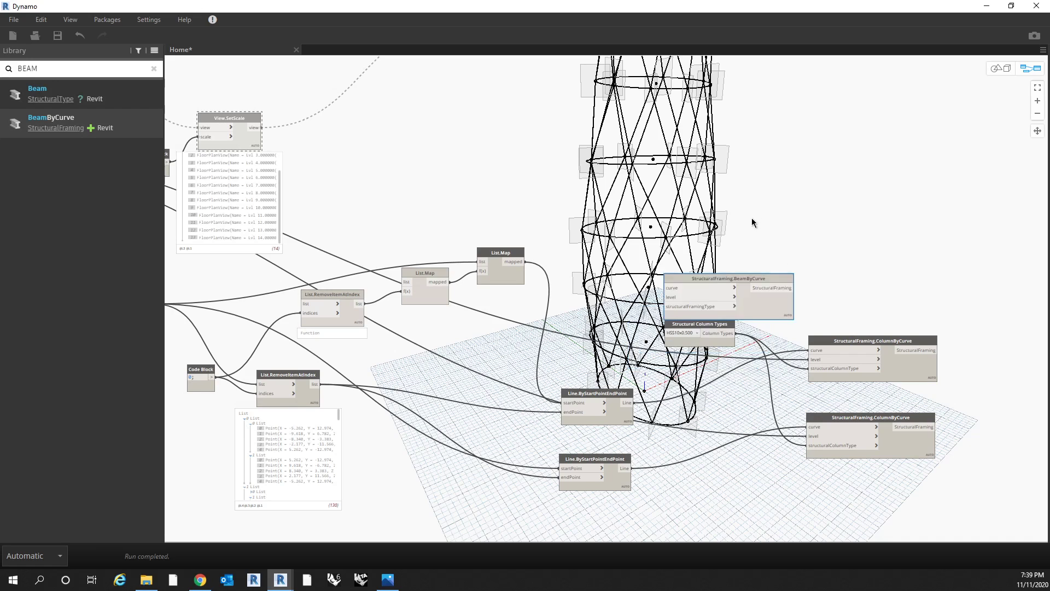
middle_click_drag(531, 178, 559, 183)
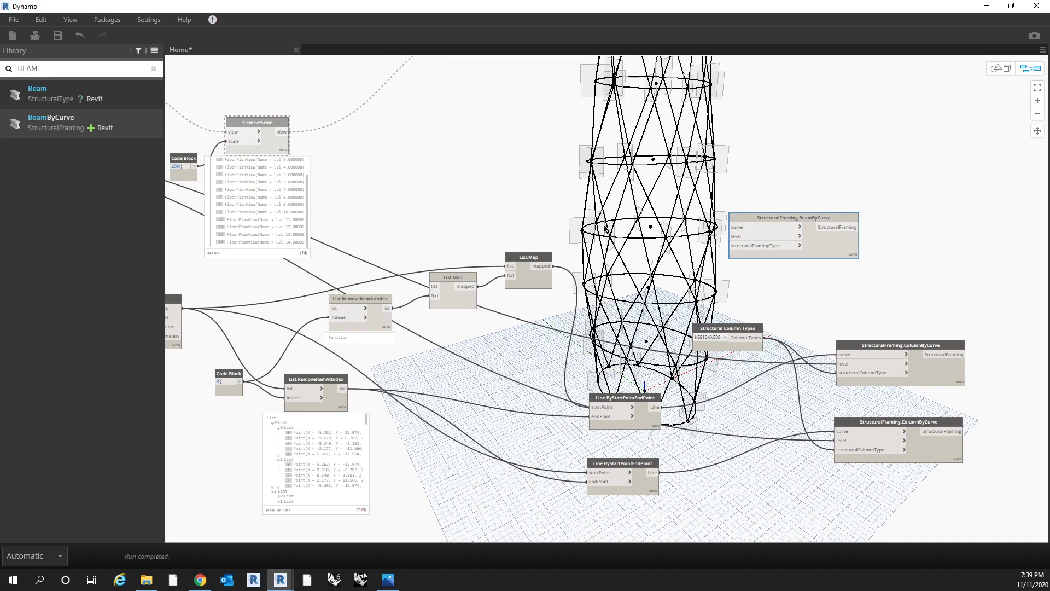
Step: Connect the levels output to BeamByCurve's level input and the SplitByParameter node's Curve[] output to its curve input
scroll(729, 251, "down", 5)
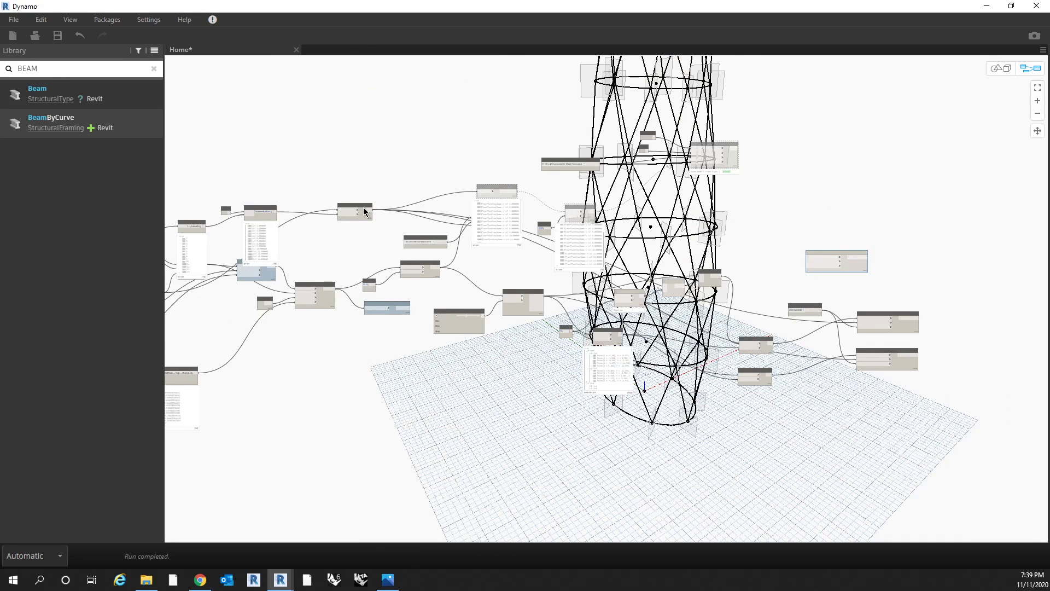
scroll(772, 286, "up", 5)
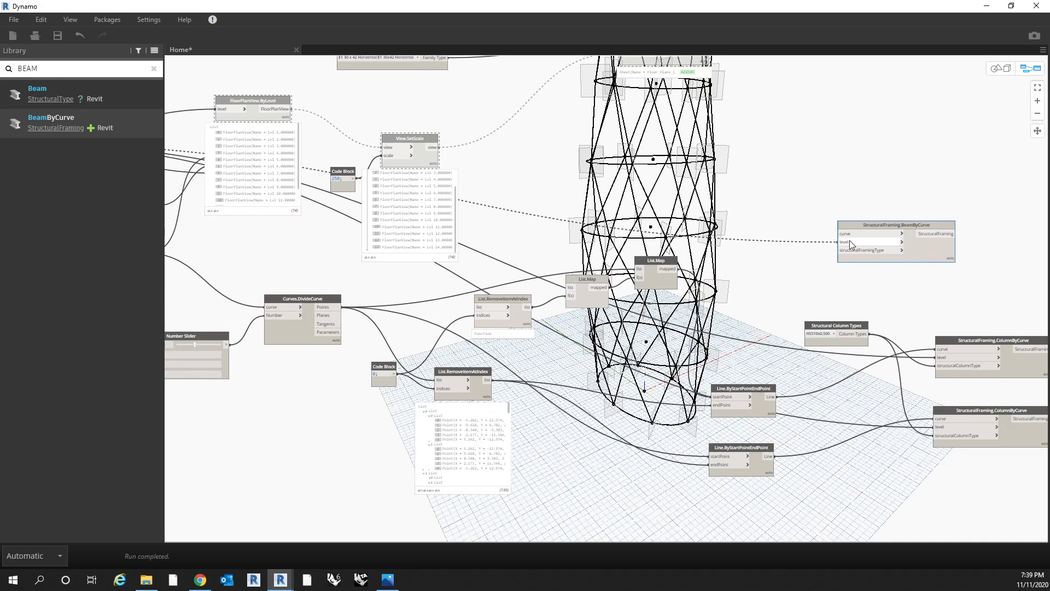
scroll(815, 283, "right", 2)
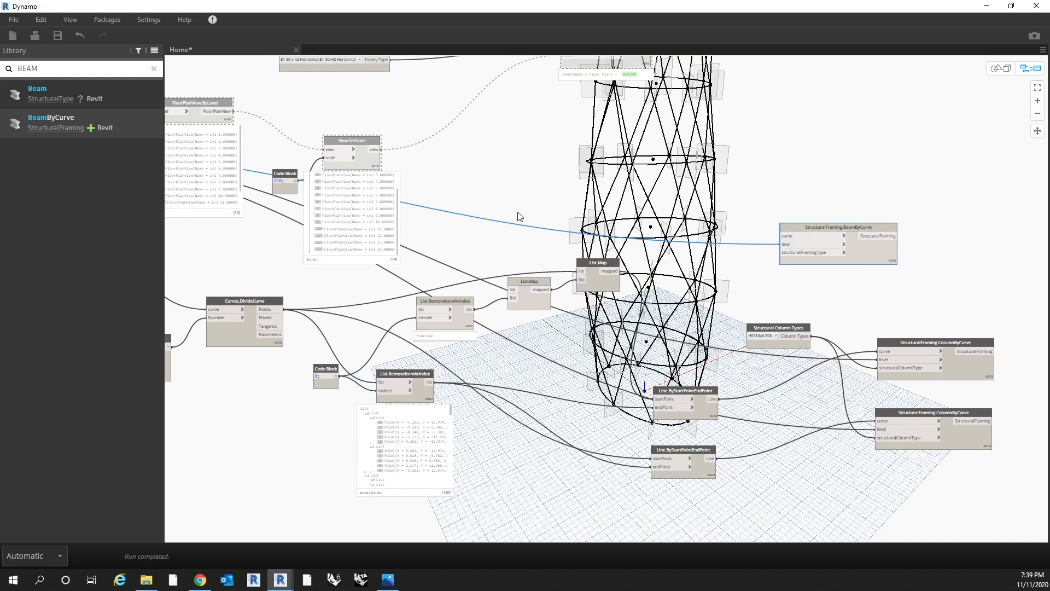
scroll(506, 227, "right", 1)
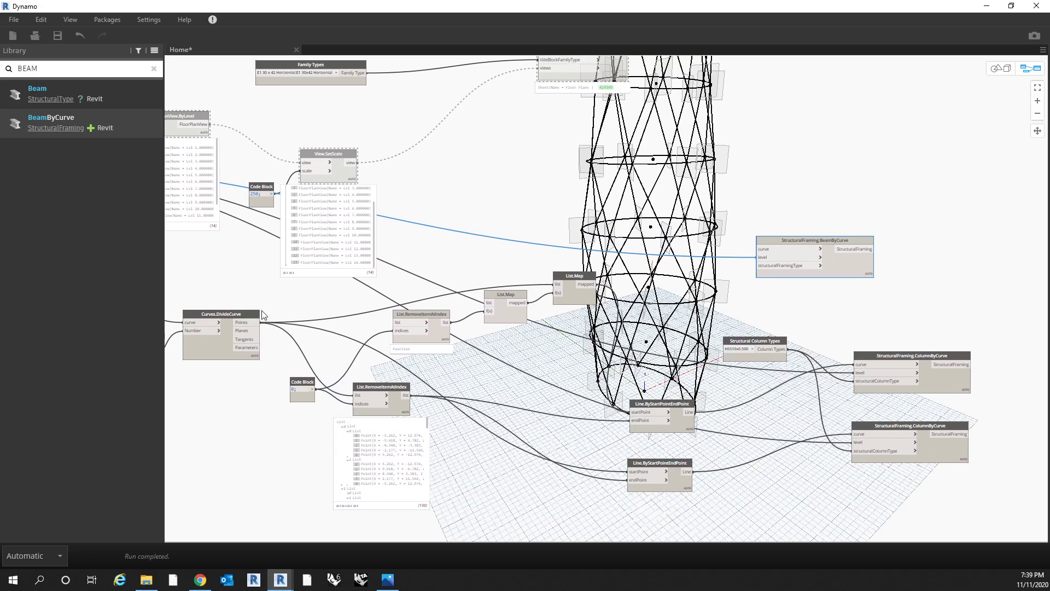
scroll(366, 343, "left", 5)
scroll(366, 343, "up", 2)
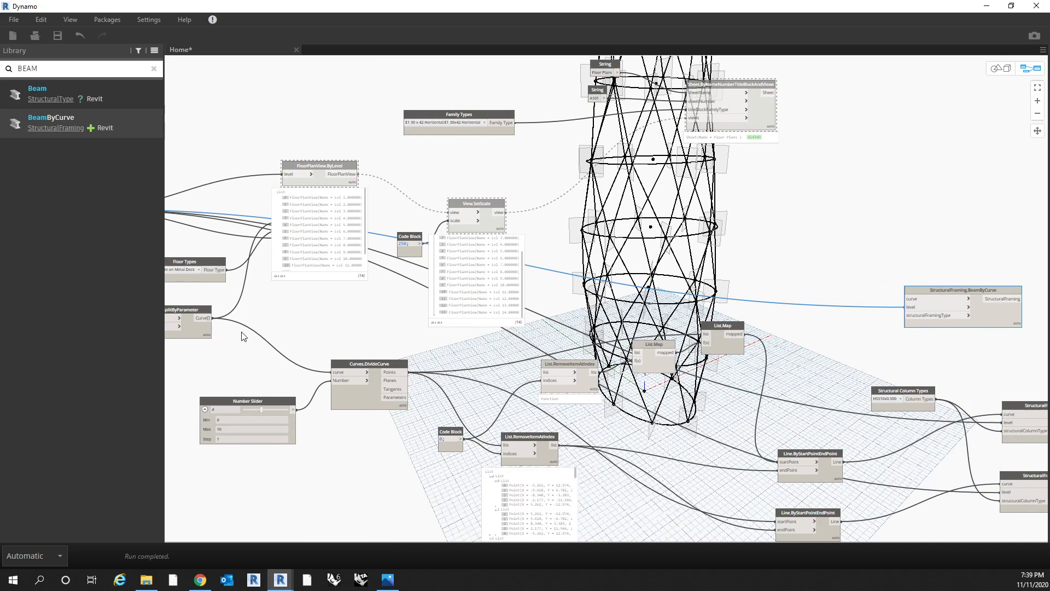
left_click_drag(202, 320, 908, 299)
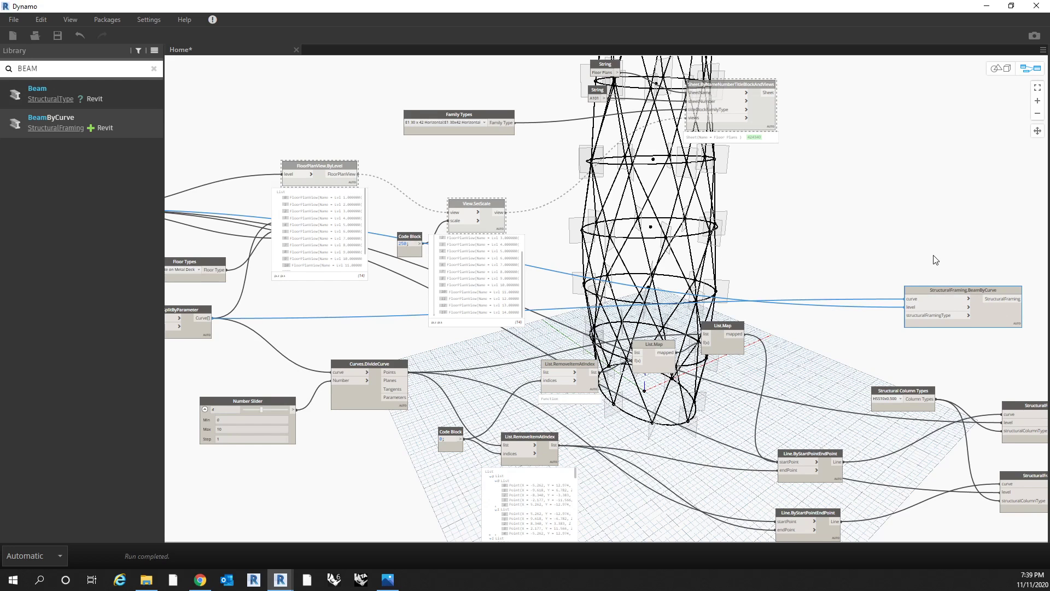
scroll(851, 251, "right", 4)
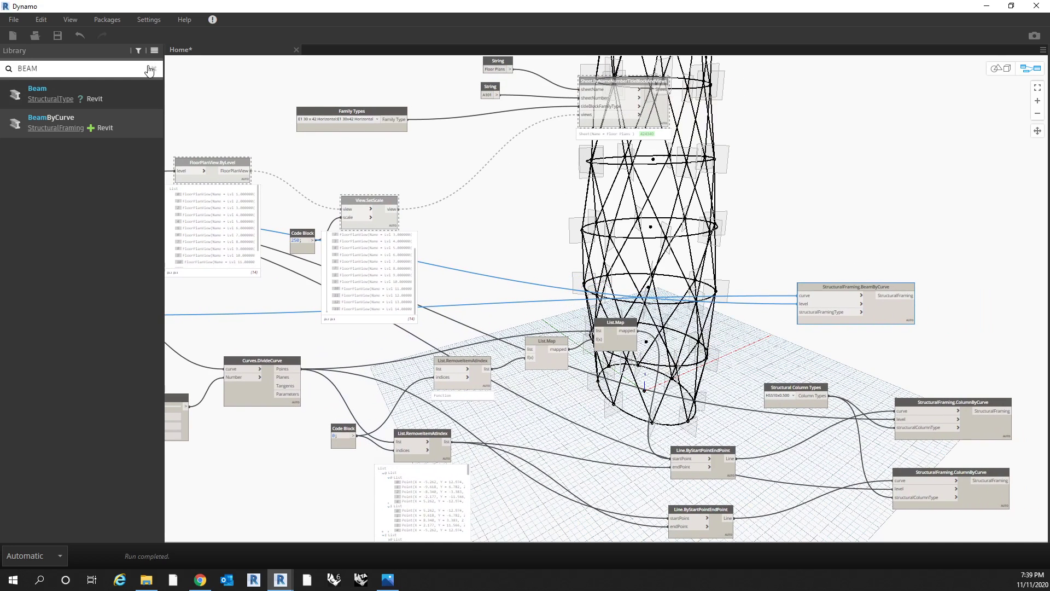
left_click(152, 69)
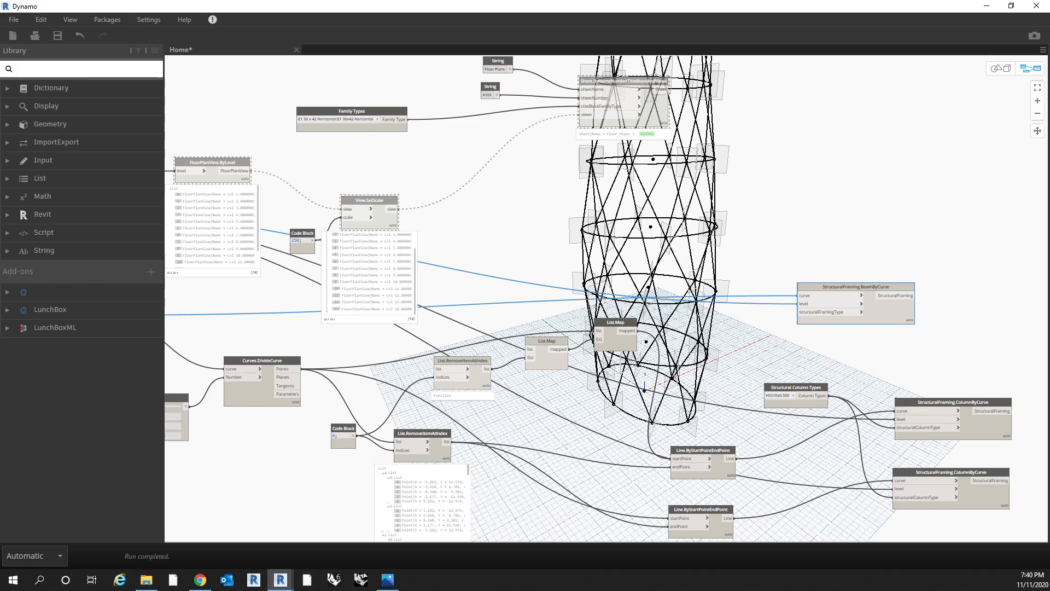
type("BE")
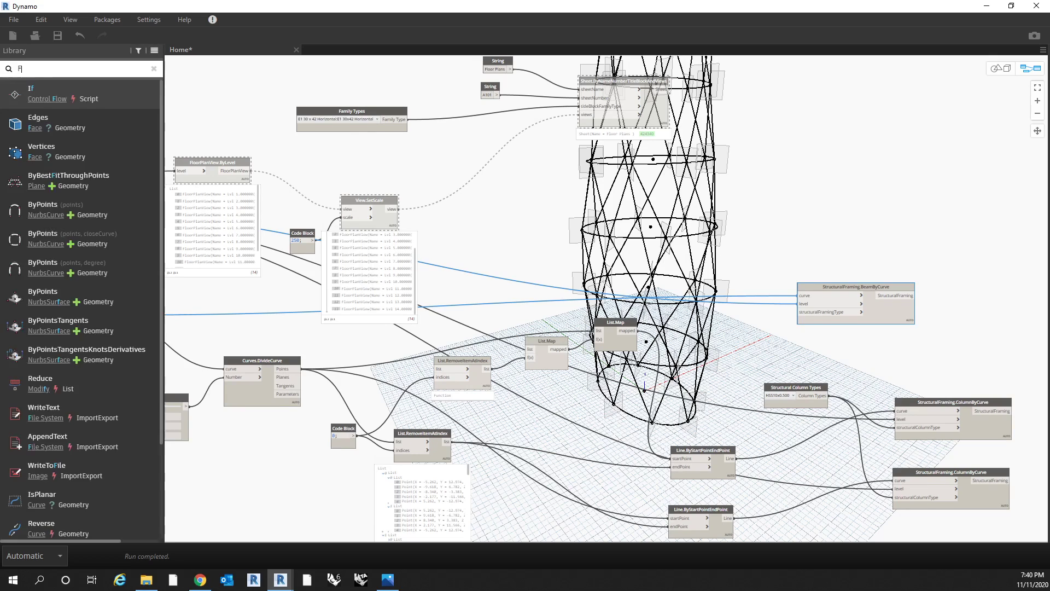
left_click_drag(126, 94, 708, 340)
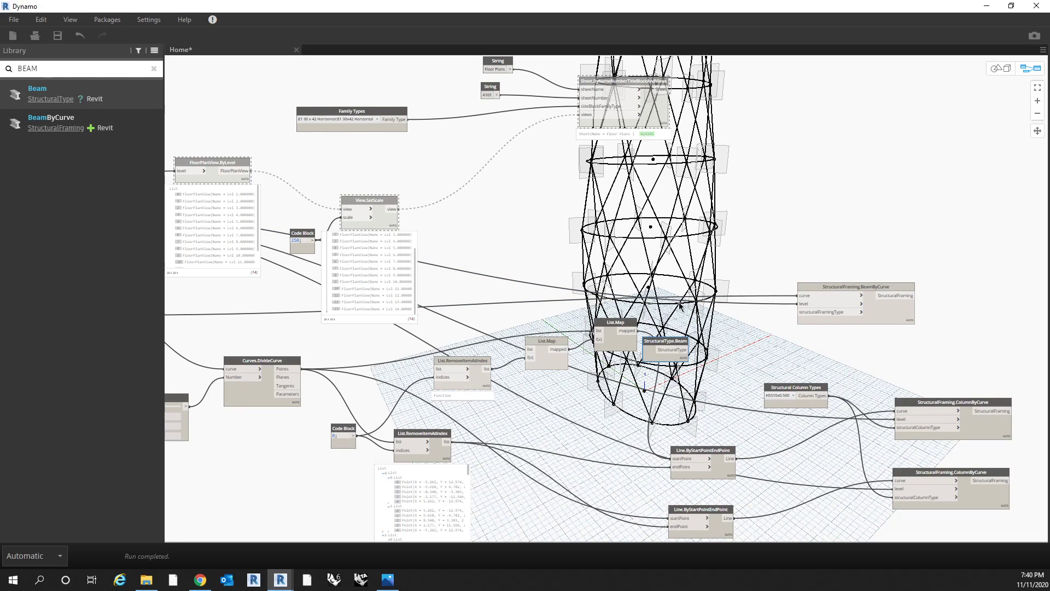
left_click_drag(680, 305, 680, 304)
Step: Add a Family Types node to the graph, placing it to the left of the BeamByCurve node
left_click(153, 68)
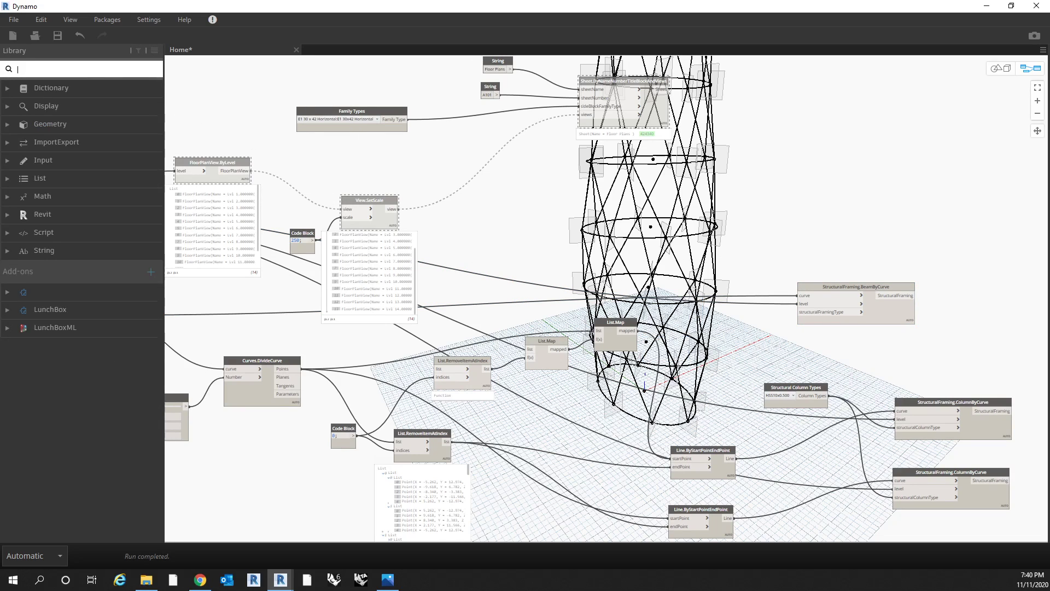
type("FAMILY")
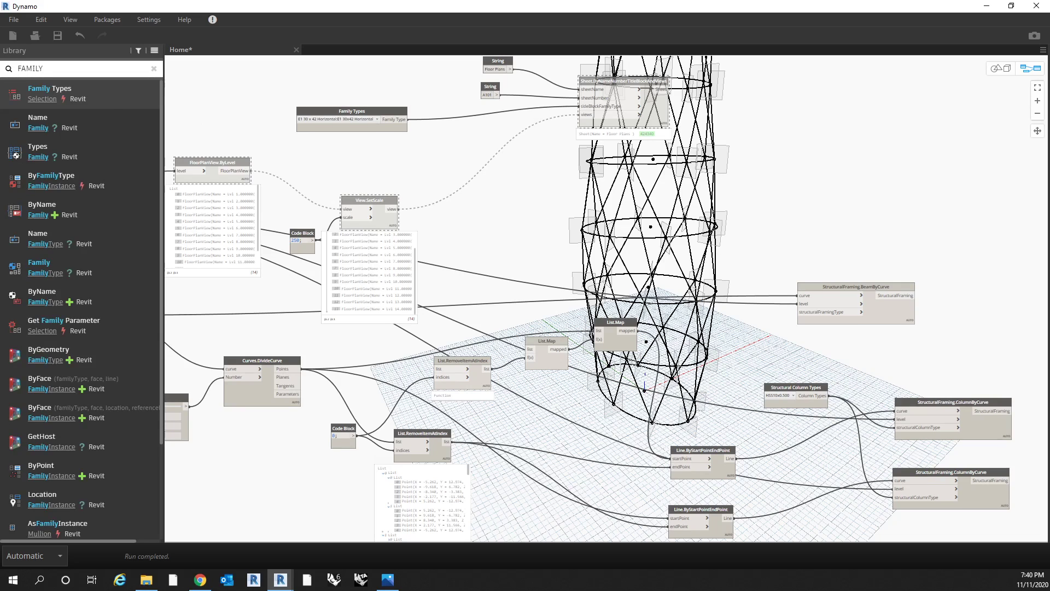
left_click(93, 97)
left_click_drag(620, 296, 661, 255)
Step: Switch to Revit and start the Beam command to check which structural framing type is loaded
mouse_move(280, 579)
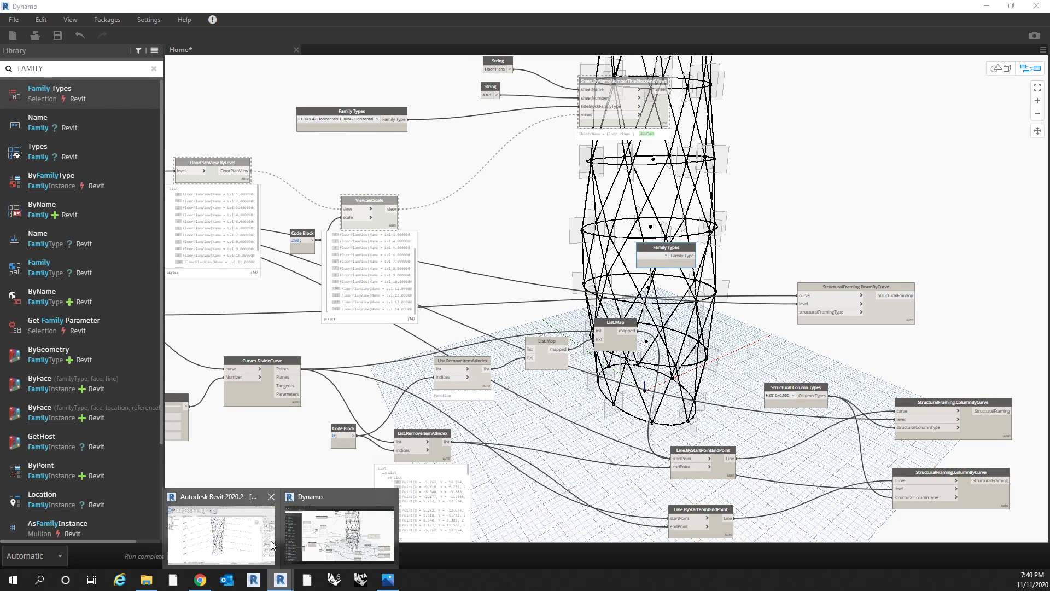
left_click(986, 5)
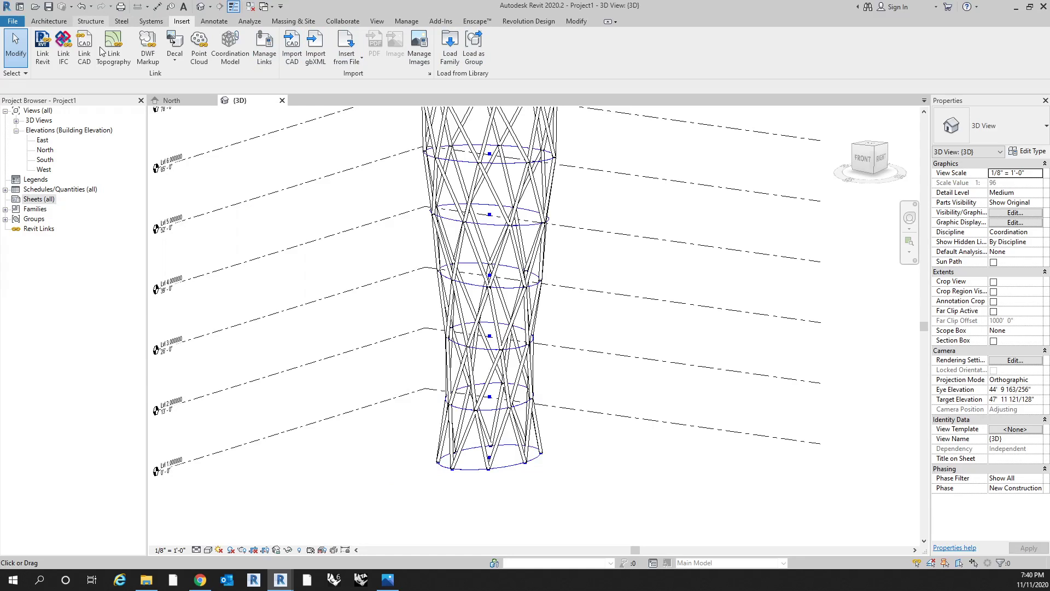
left_click(91, 21)
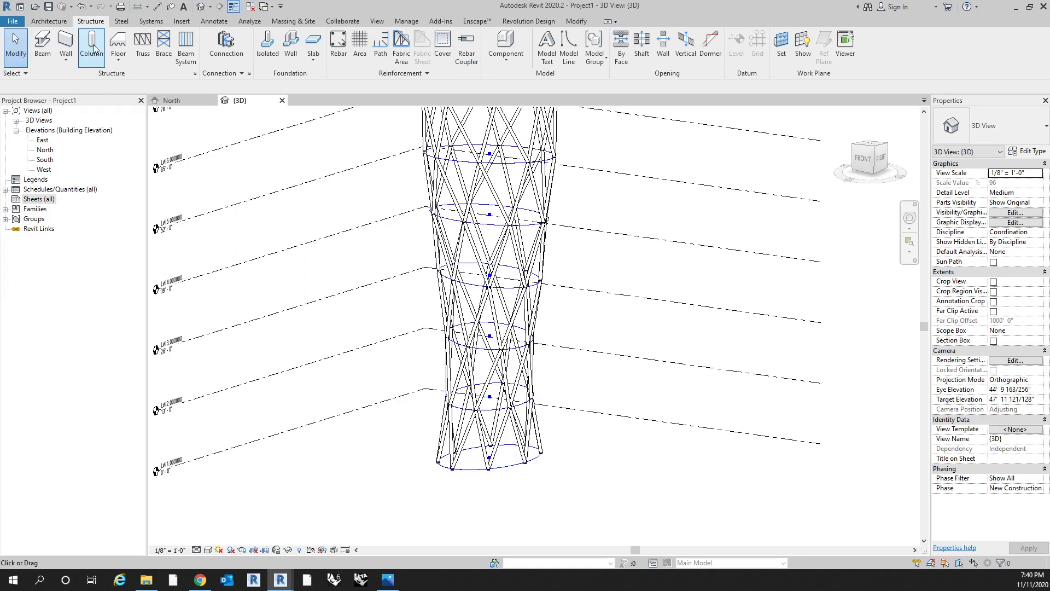
left_click(1006, 120)
left_click(1009, 115)
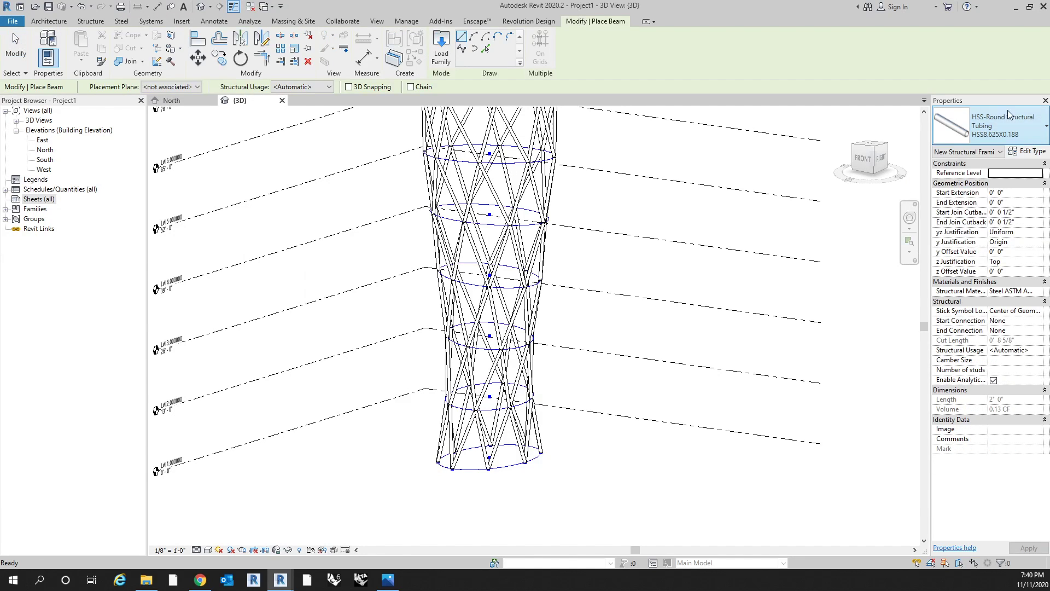
mouse_move(280, 579)
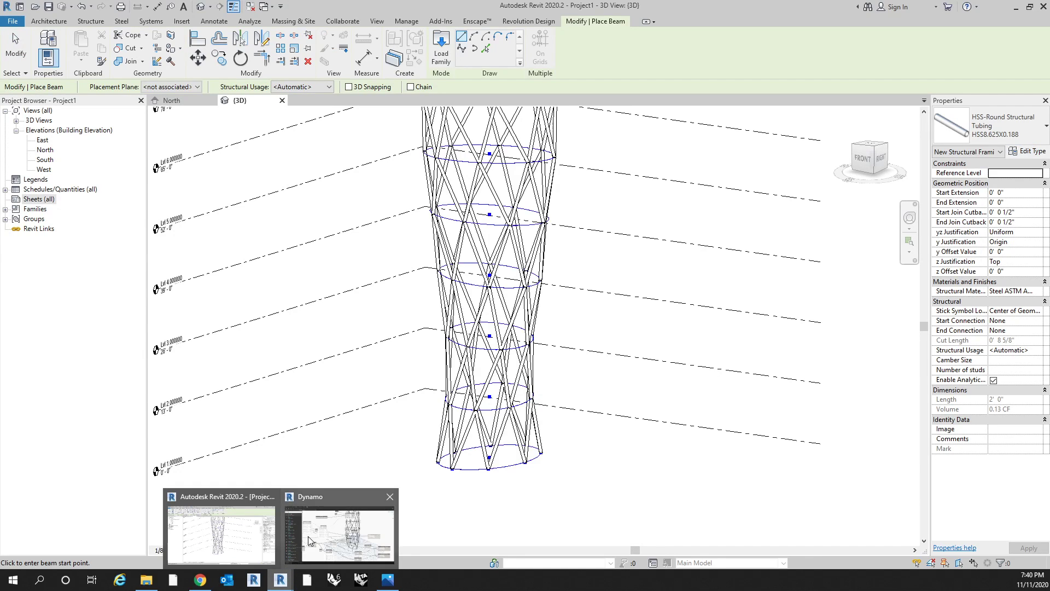
Step: In Dynamo, set the new Family Types node to HSS-Round Structural Tubing:HSS8.625X0.188 and connect it to BeamByCurve's structuralFramingType input
key("alt+Tab")
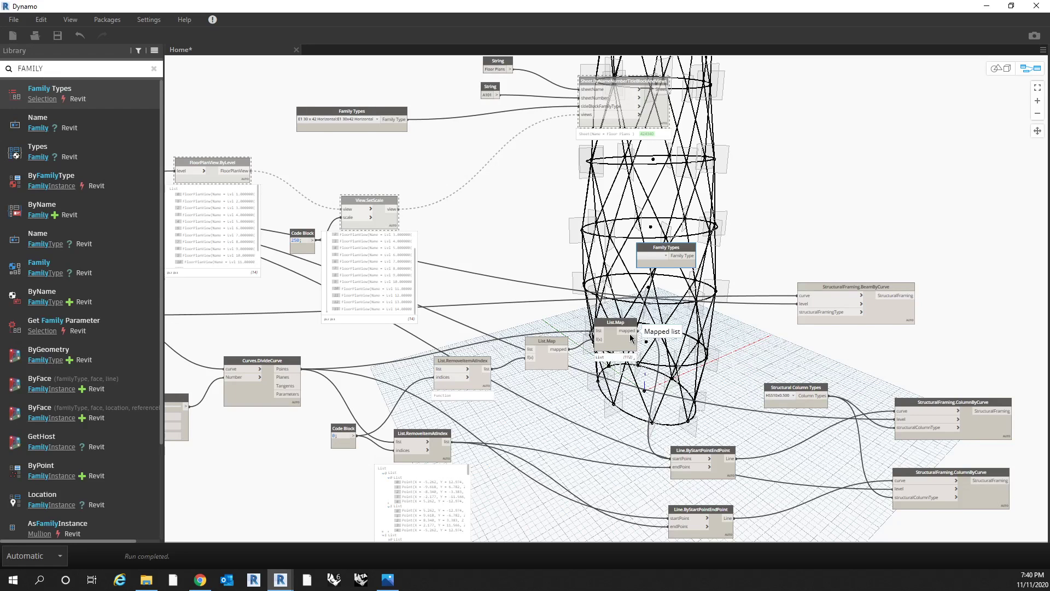
left_click(663, 255)
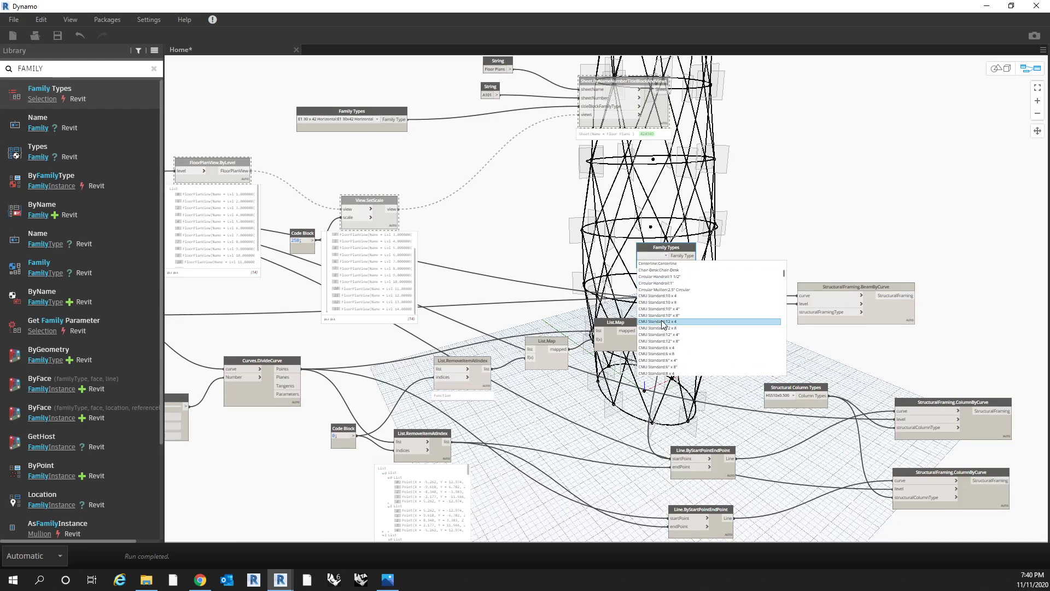
scroll(663, 324, "down", 6)
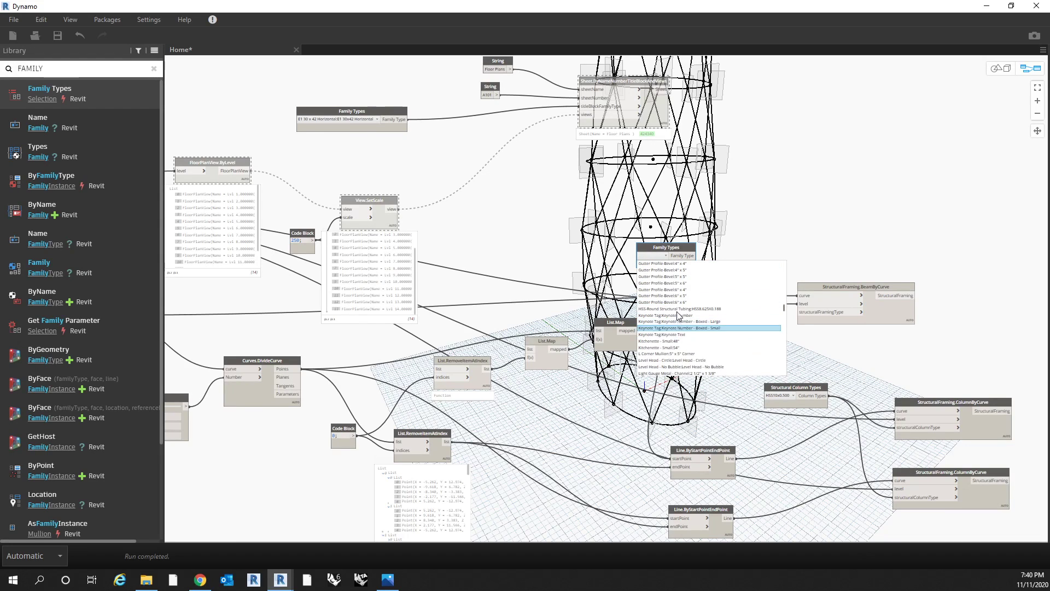
left_click(677, 311)
left_click_drag(756, 255, 815, 314)
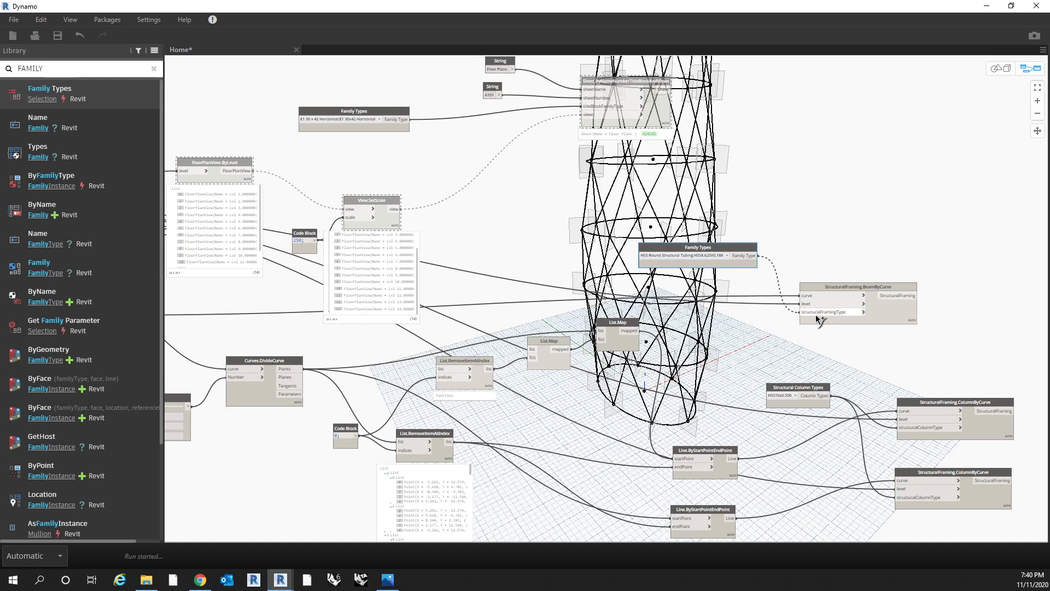
middle_click_drag(842, 360, 768, 340)
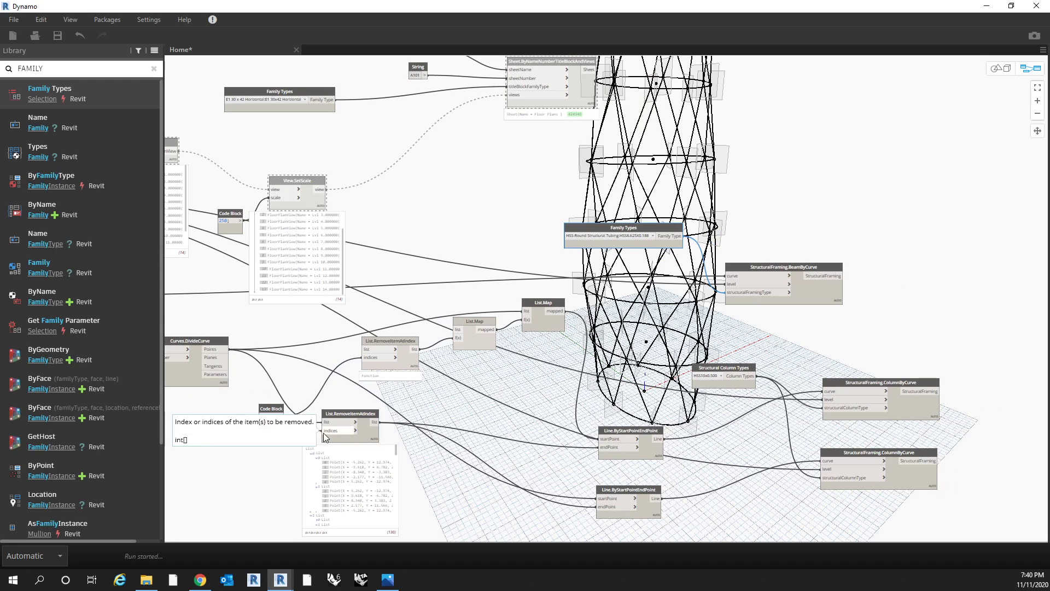
Step: Return to Revit, leave the Beam command, and examine the curved beams around the tower's lower floors in the 3D view
left_click(986, 5)
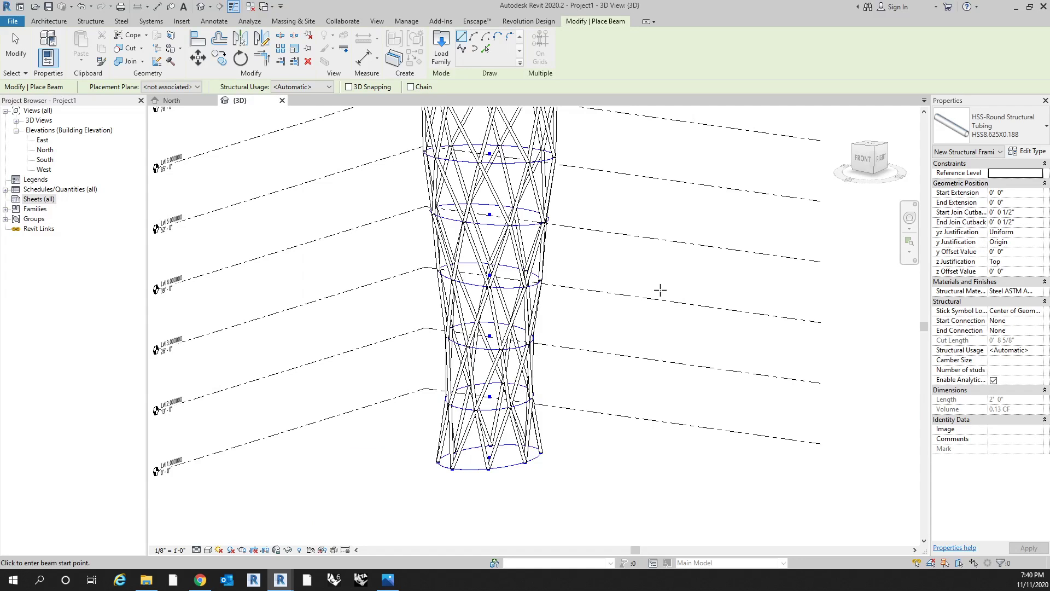
key("Escape")
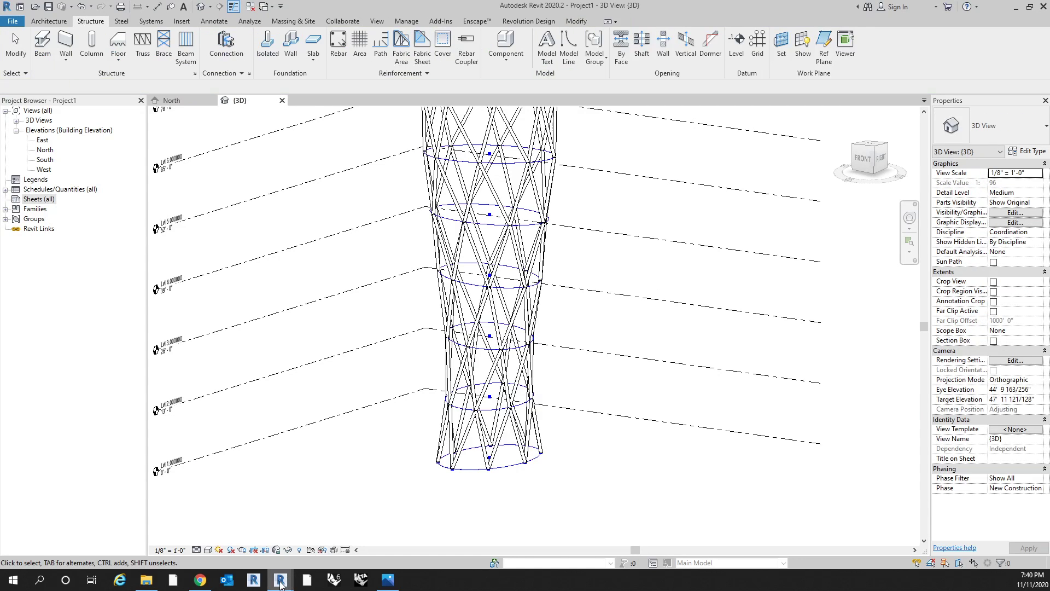
mouse_move(288, 580)
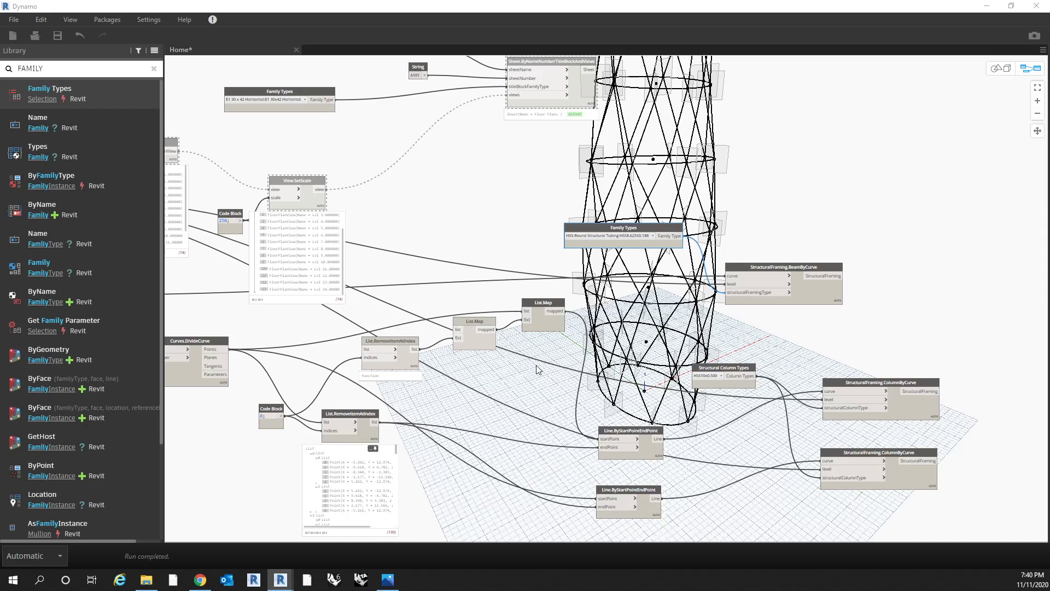
scroll(760, 214, "up", 3)
left_click(995, 6)
middle_click_drag(491, 334, 517, 453, "shift")
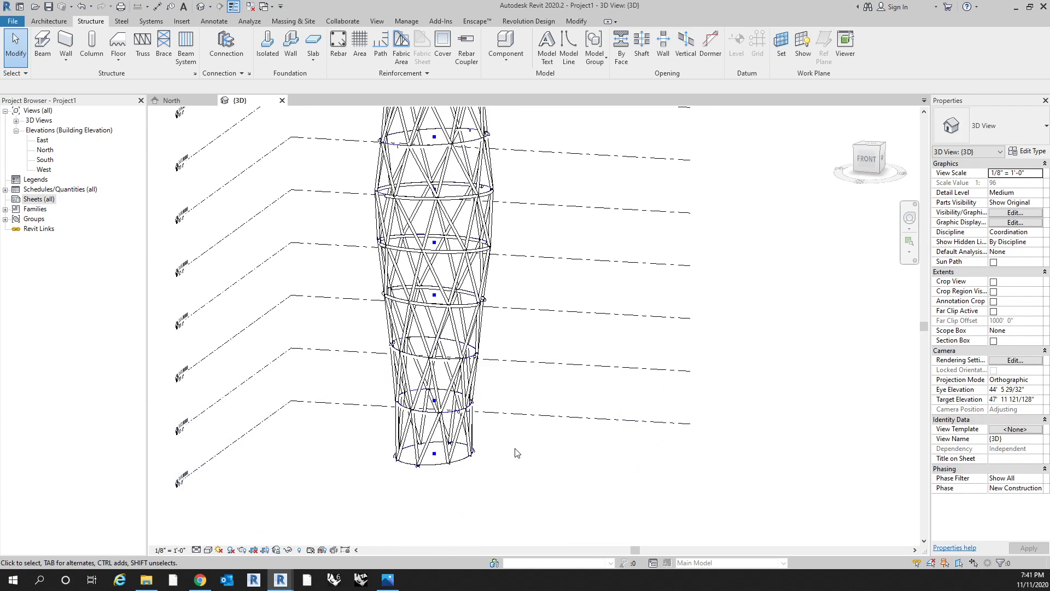
scroll(437, 455, "up", 3)
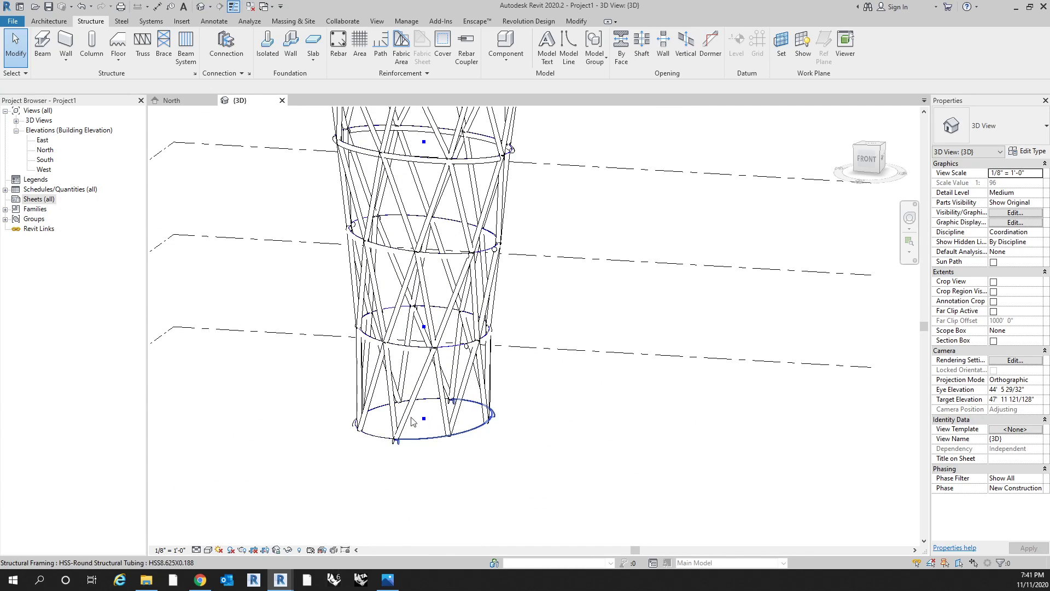
left_click(381, 310)
middle_click_drag(546, 422, 438, 448, "shift")
key("Escape")
Step: Switch to Dynamo, search the library for polycurve nodes, and place a PolyCurve.ByPoints node below the beam's Family Types node
mouse_move(279, 583)
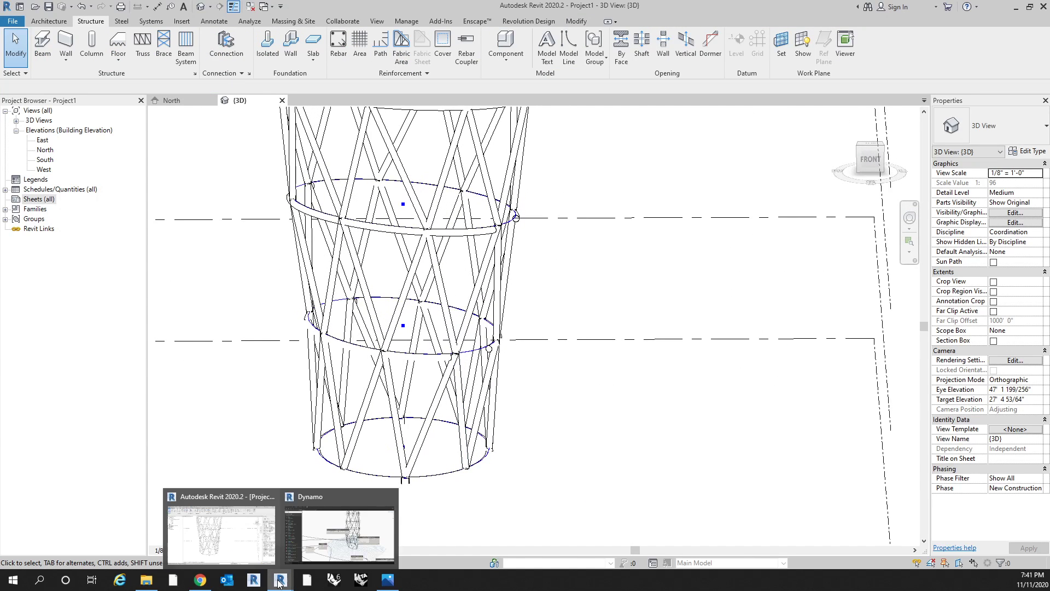
left_click(339, 533)
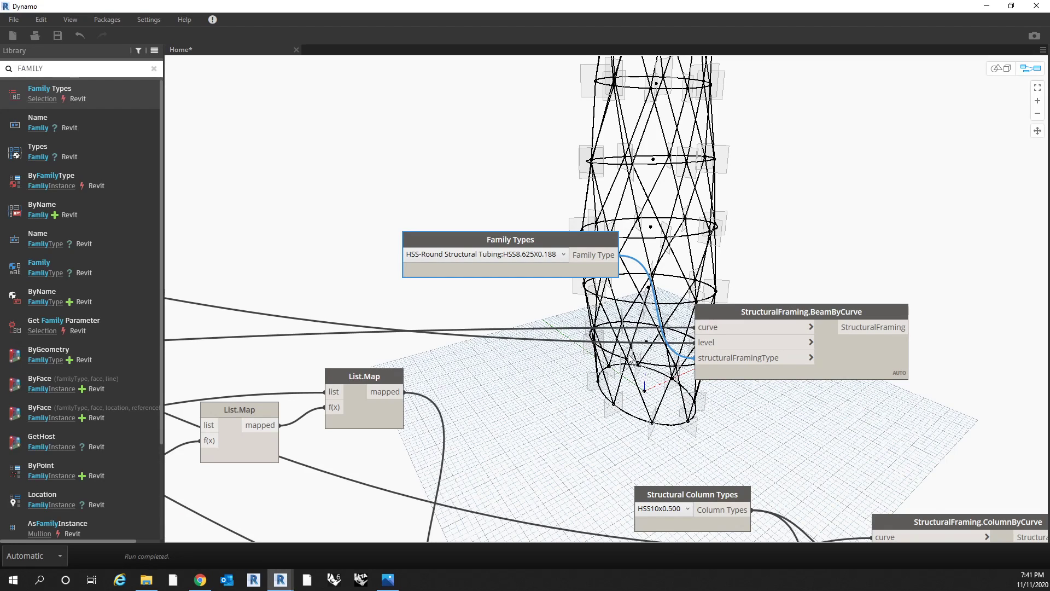
middle_click_drag(633, 317, 639, 273)
left_click(387, 579)
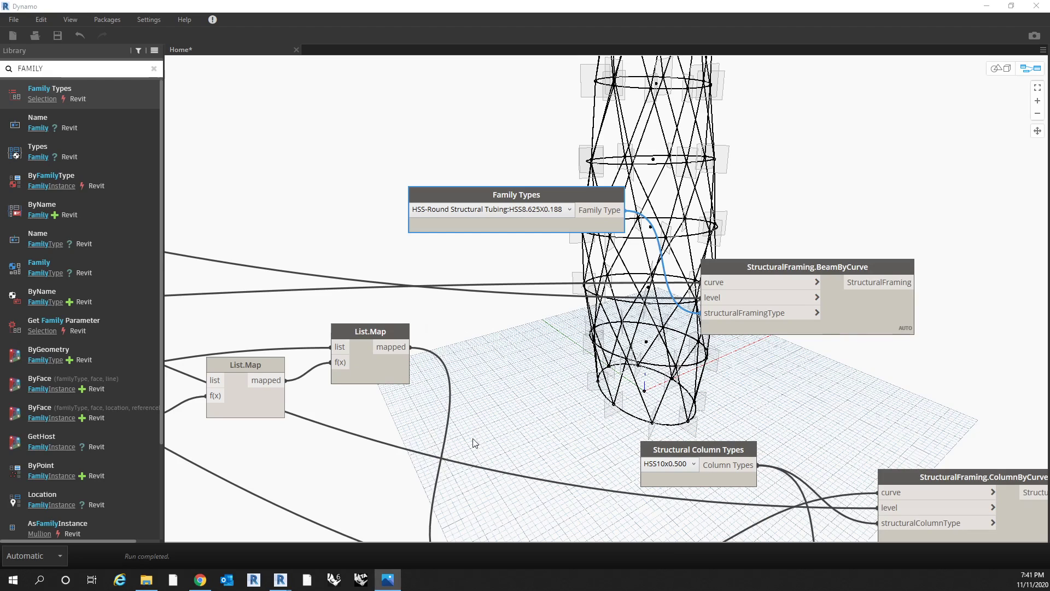
left_click(292, 196)
key("ctrl+a")
key("BackSpace")
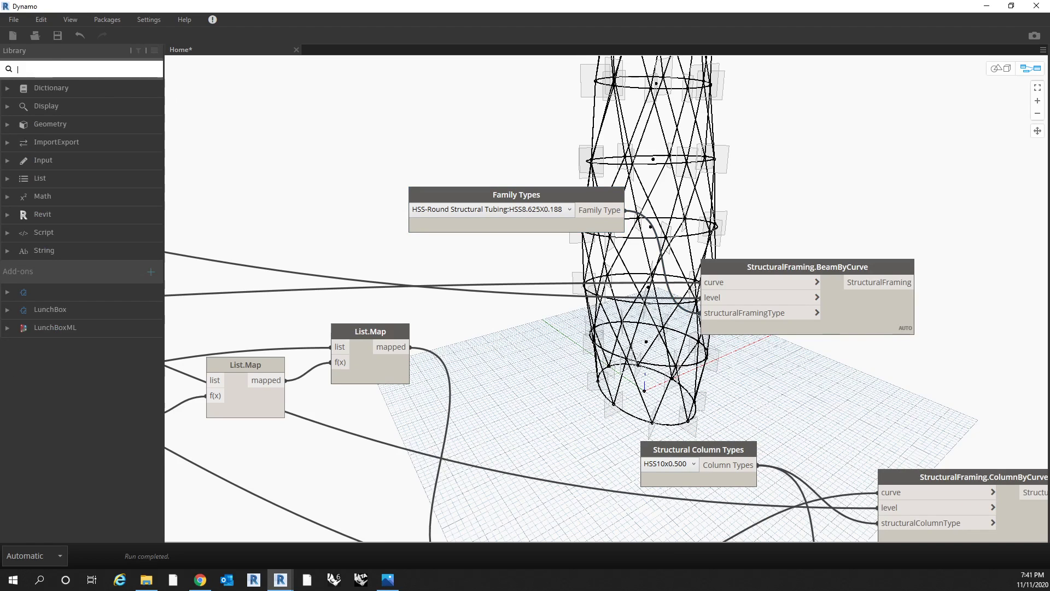
type("POLYCU")
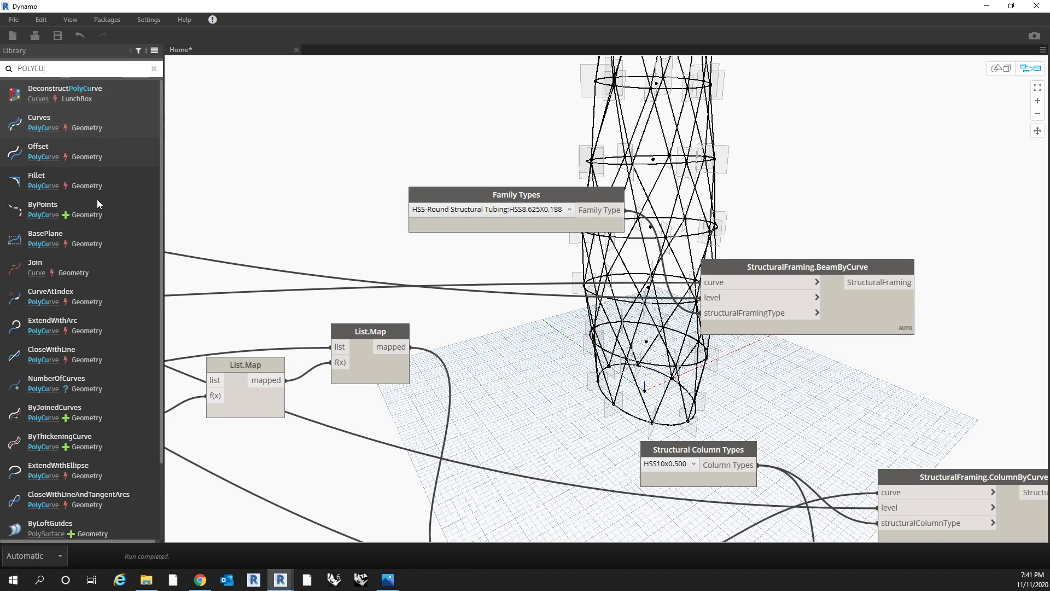
mouse_move(96, 200)
left_click_drag(543, 316, 582, 319)
Step: Connect the Points output of Curves.DivideCurve to the points input of PolyCurve.ByPoints
scroll(470, 255, "down", 3)
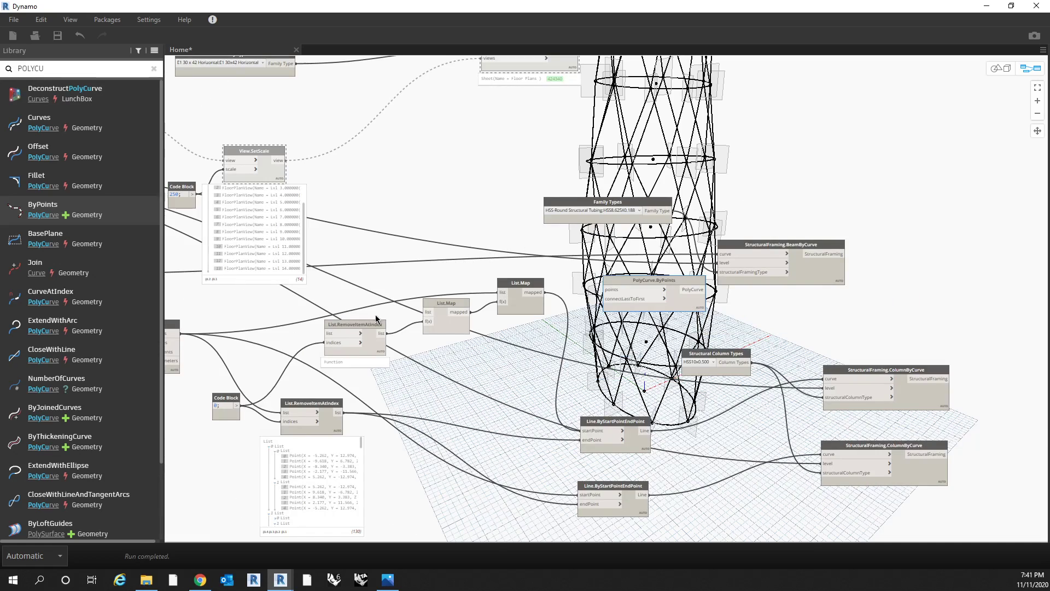
middle_click_drag(363, 296, 572, 291)
middle_click_drag(750, 402, 424, 383)
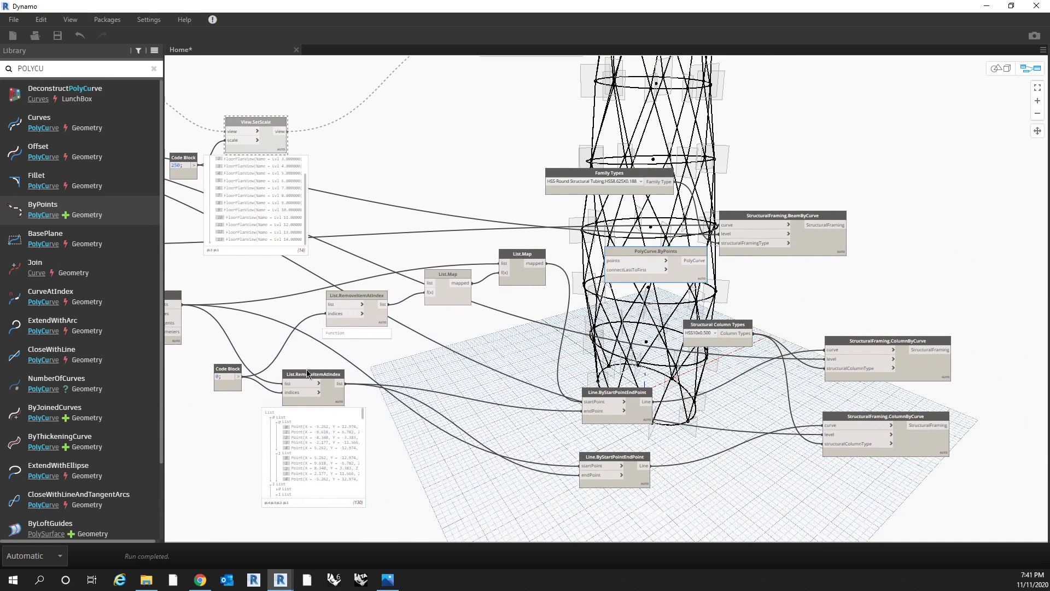
middle_click_drag(262, 332, 328, 343)
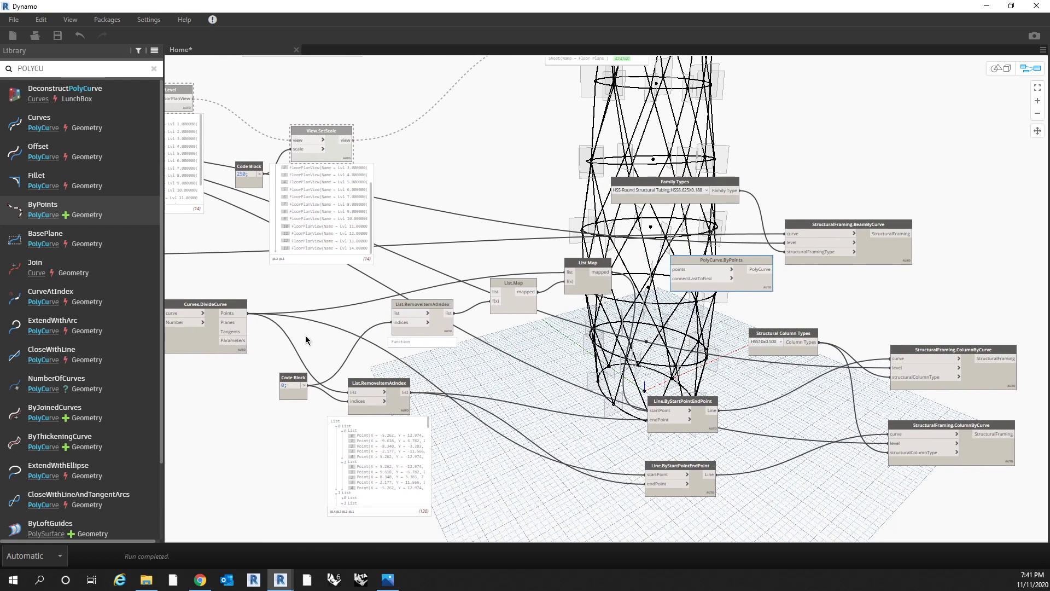
left_click_drag(247, 313, 651, 298)
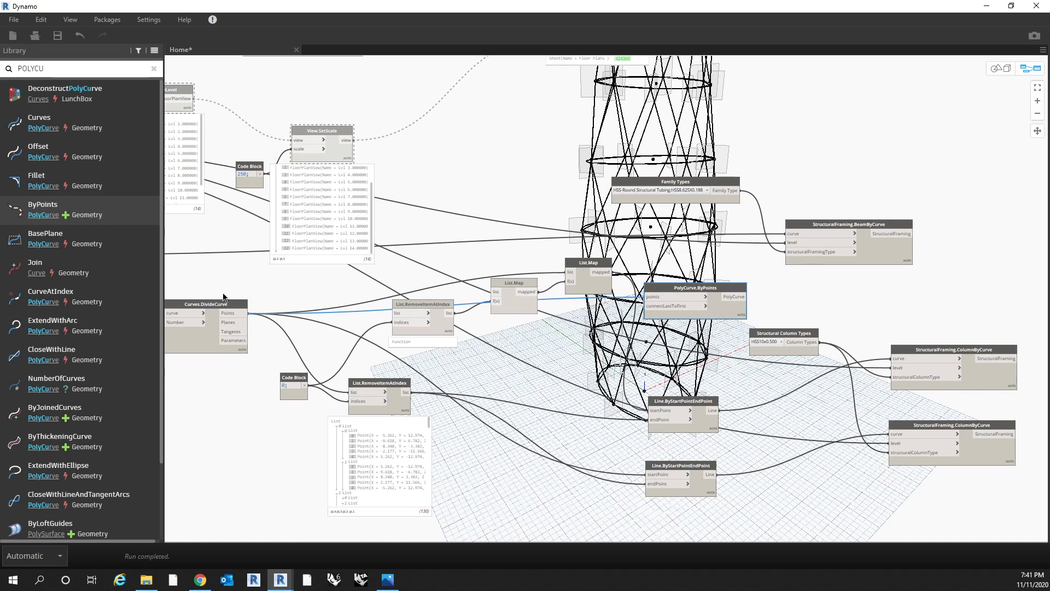
Step: Try feeding the PolyCurve output directly into BeamByCurve's curve input and read the node's warning
middle_click_drag(737, 301, 629, 309)
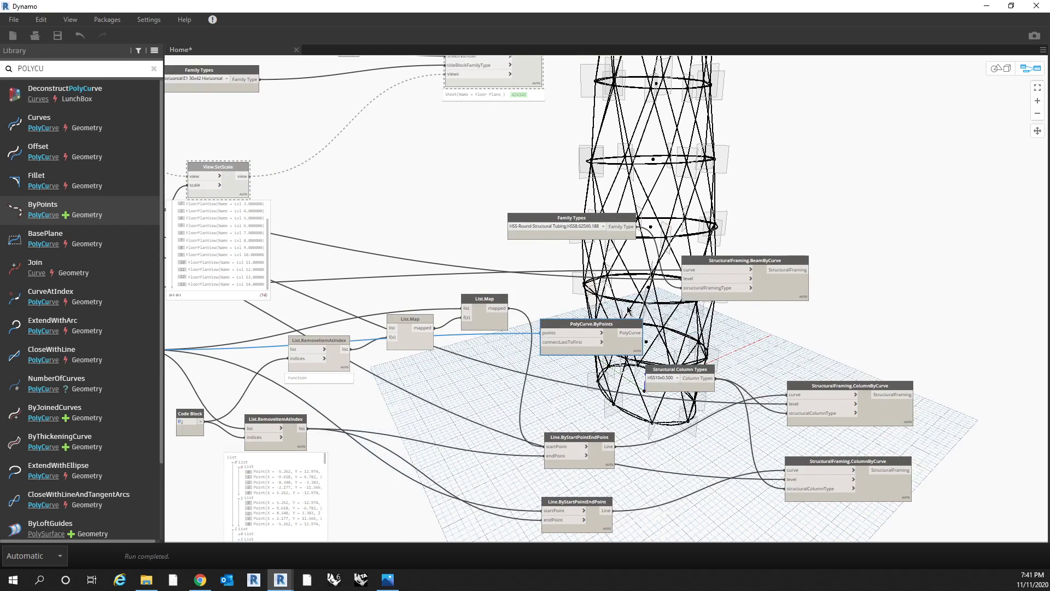
scroll(798, 271, "up", 3)
left_click_drag(581, 355, 648, 269)
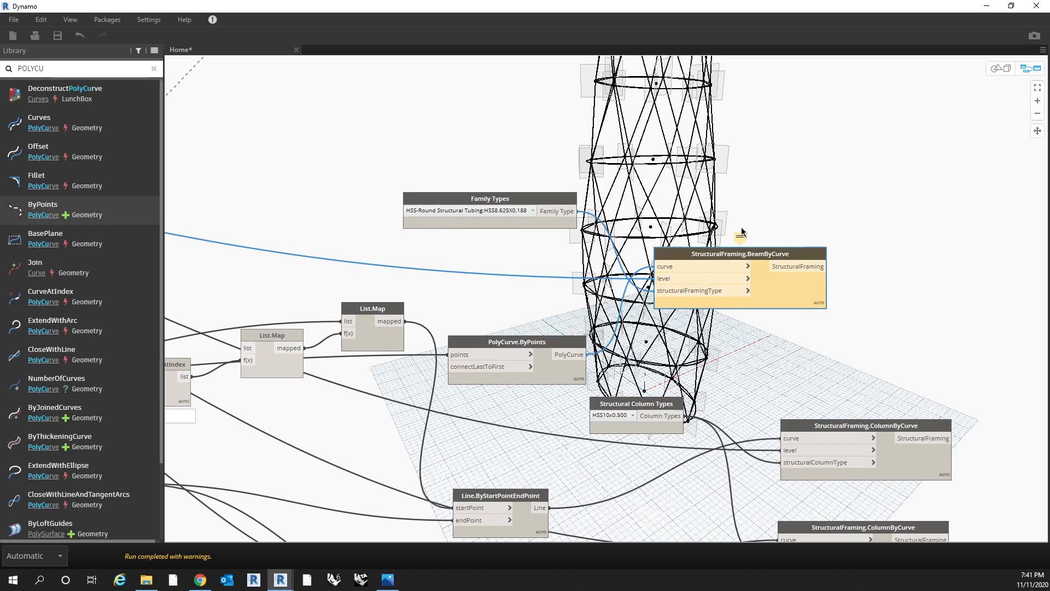
mouse_move(739, 237)
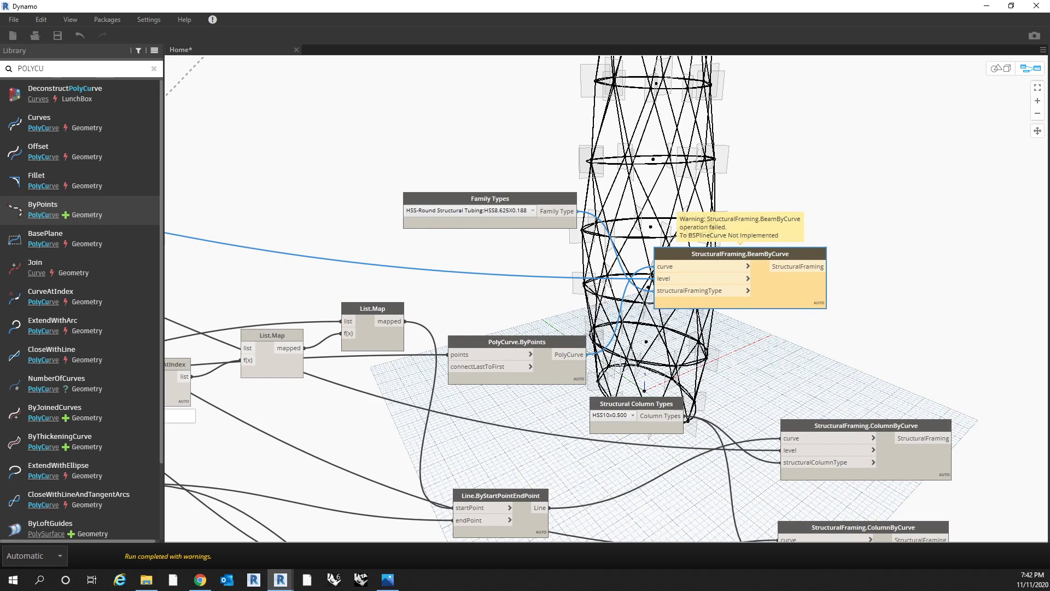
Step: Move the BeamByCurve node farther right and add a Geometry.Explode node between it and PolyCurve.ByPoints
left_click_drag(799, 252, 946, 220)
left_click(213, 121)
key("ctrl+a")
type("E")
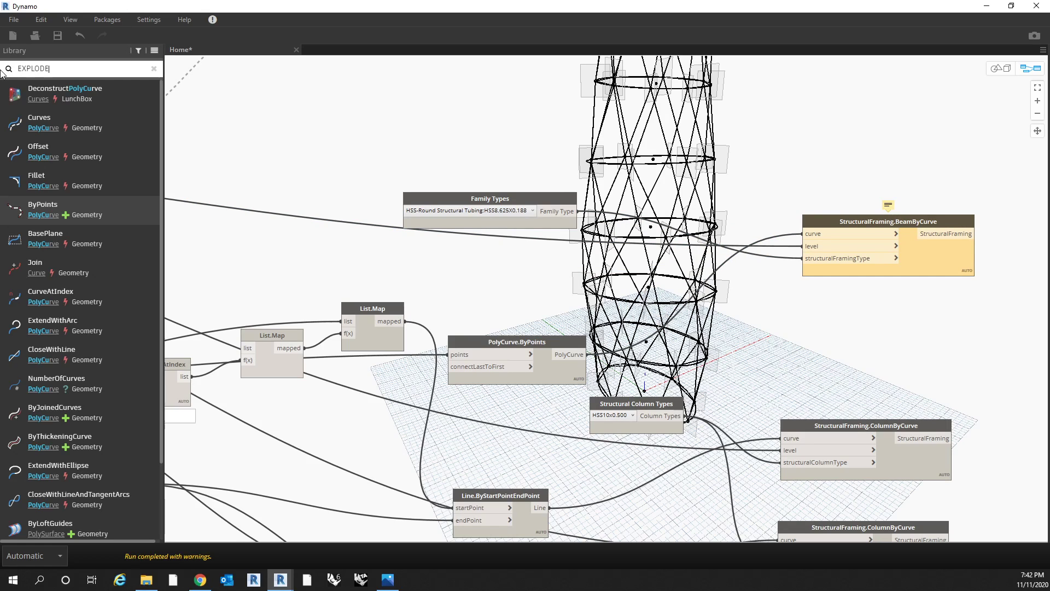
type("XPLODE")
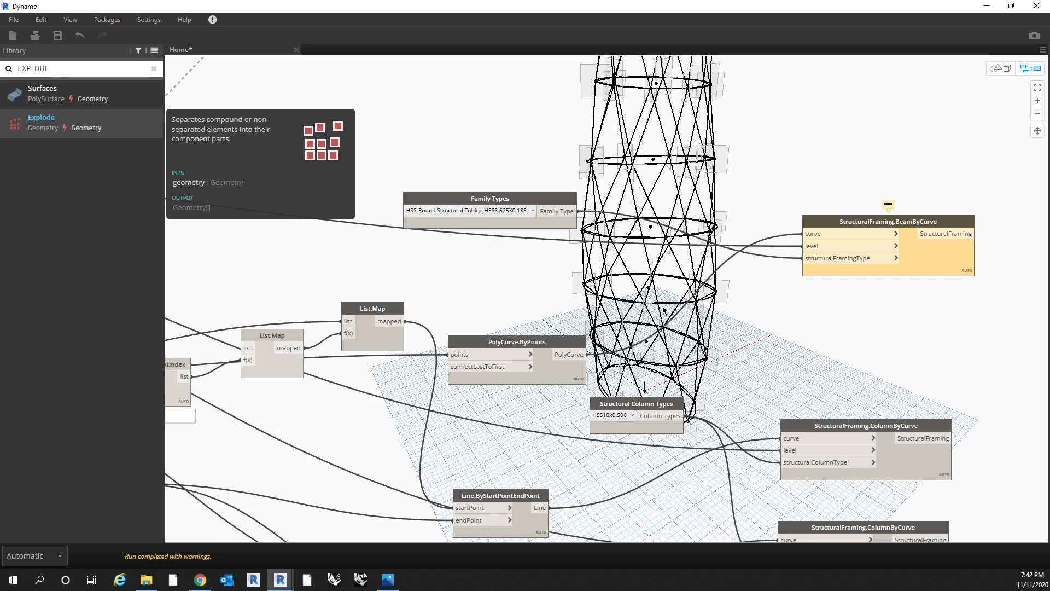
key("Return")
Step: Connect the PolyCurve output to Geometry.Explode's geometry input and its Geometry[] output to BeamByCurve's curve input
left_click_drag(584, 354, 610, 323)
left_click_drag(733, 323, 803, 233)
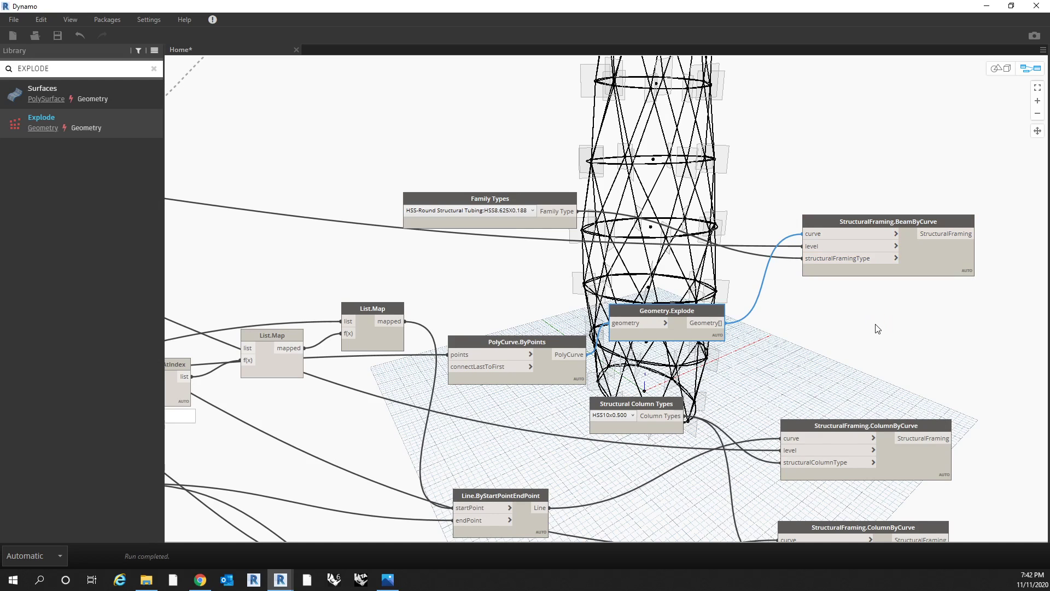
middle_click_drag(695, 327, 497, 337)
Step: Switch to Revit and examine the straight beam segments over the whole tower in the 3D view
left_click(988, 4)
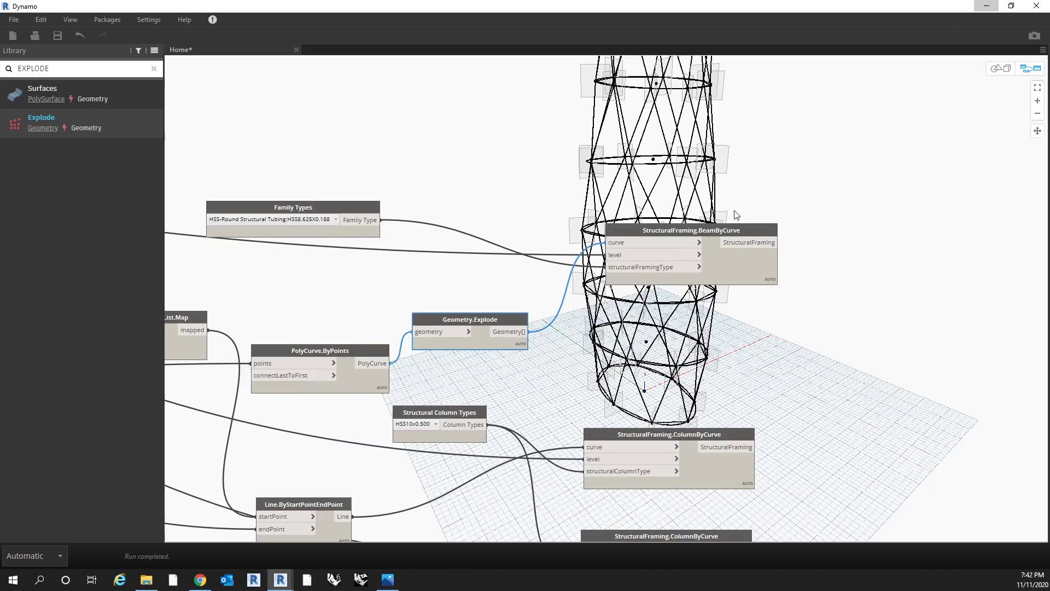
middle_click_drag(579, 458, 552, 356, "shift")
scroll(553, 355, "down", 3)
scroll(525, 399, "down", 1)
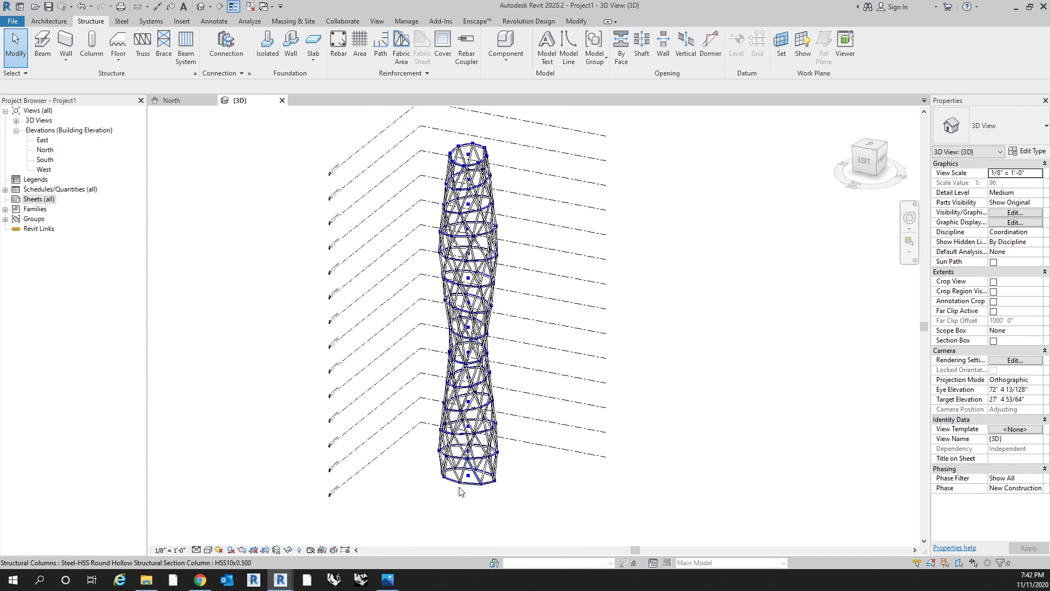
Step: Arrange the Revit and Dynamo windows side by side, with Revit on the right half of the screen
left_click_drag(502, 6, 1049, 181)
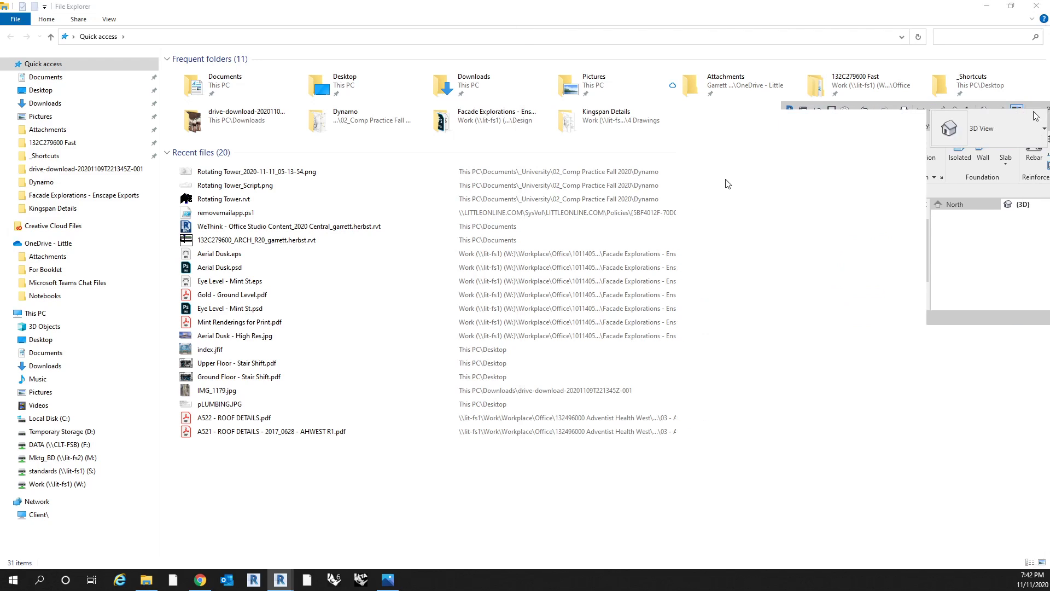
left_click(187, 254)
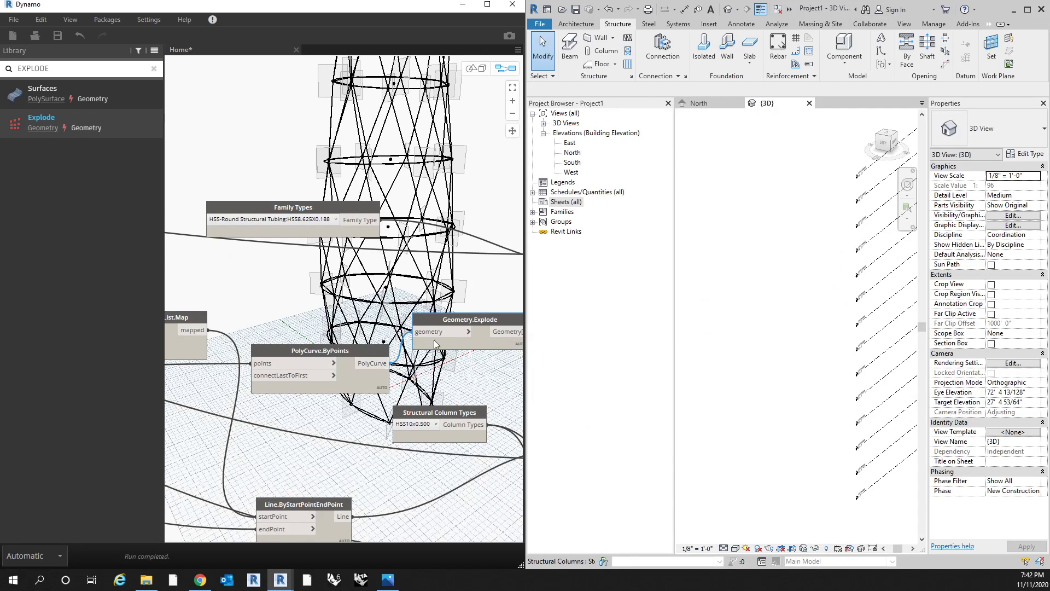
scroll(418, 304, "up", 5)
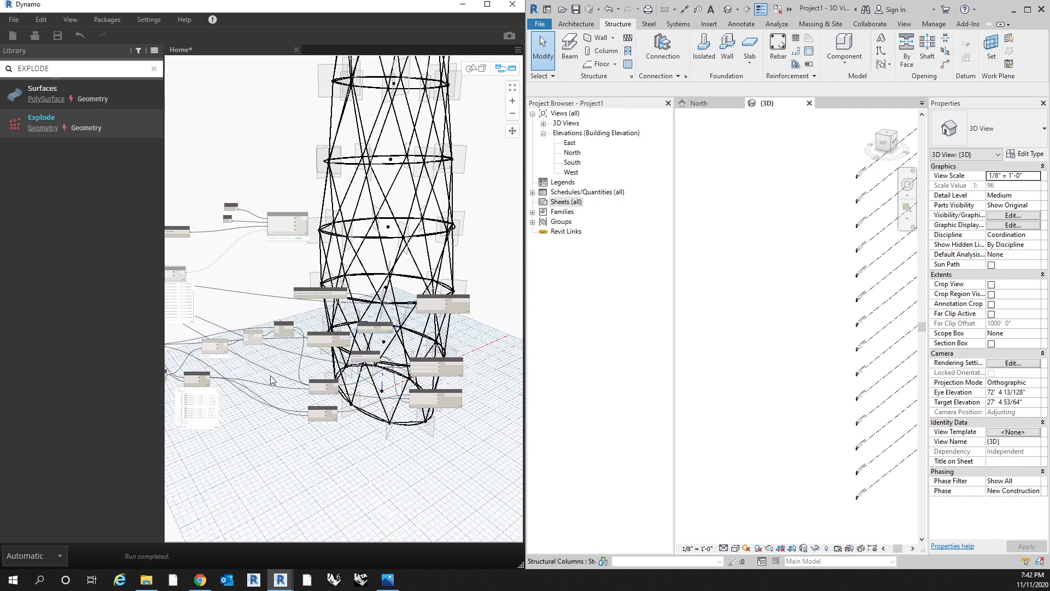
Step: Turn off the geometry preview of the Curves.DivideCurve node
middle_click_drag(181, 306, 295, 311)
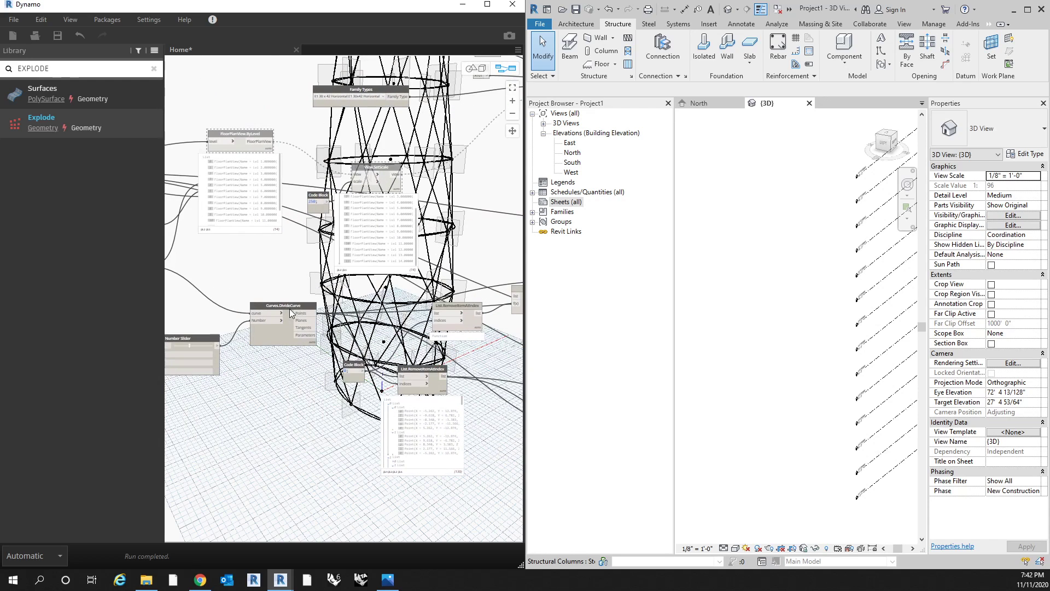
right_click(289, 309)
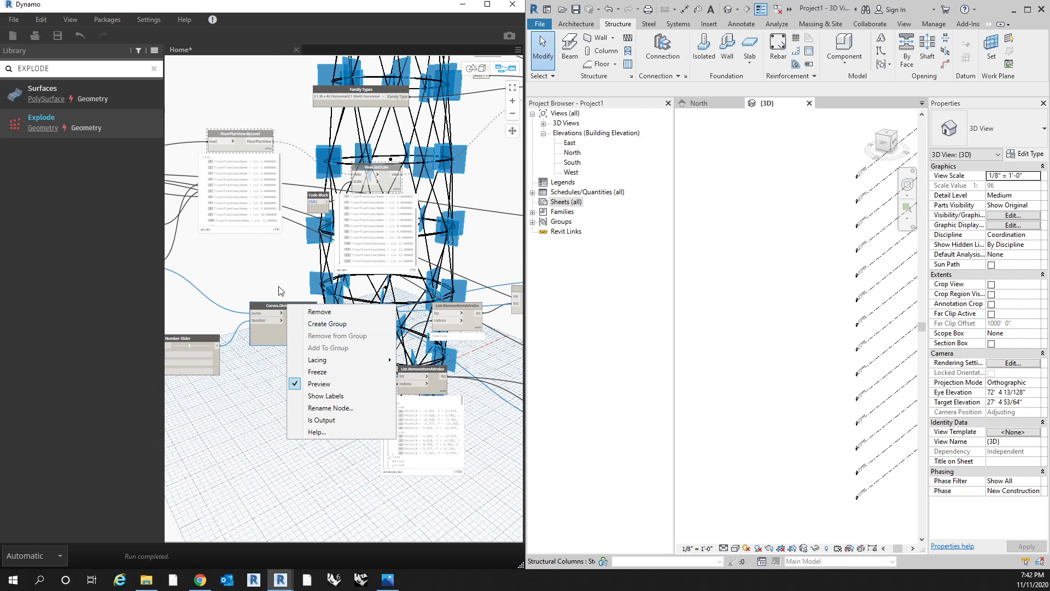
left_click(282, 291)
middle_click_drag(282, 291, 321, 298)
scroll(338, 322, "up", 2)
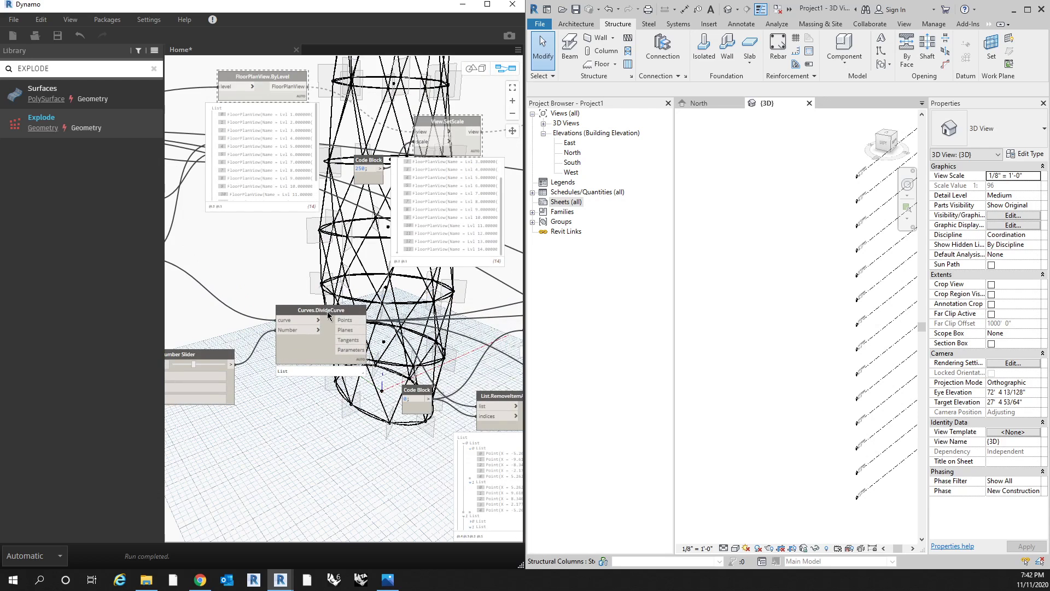
right_click(328, 314)
left_click(361, 393)
Step: Turn off the geometry previews of the Curve.SplitByParameter and Geometry.Rotate nodes
middle_click_drag(180, 274, 331, 305)
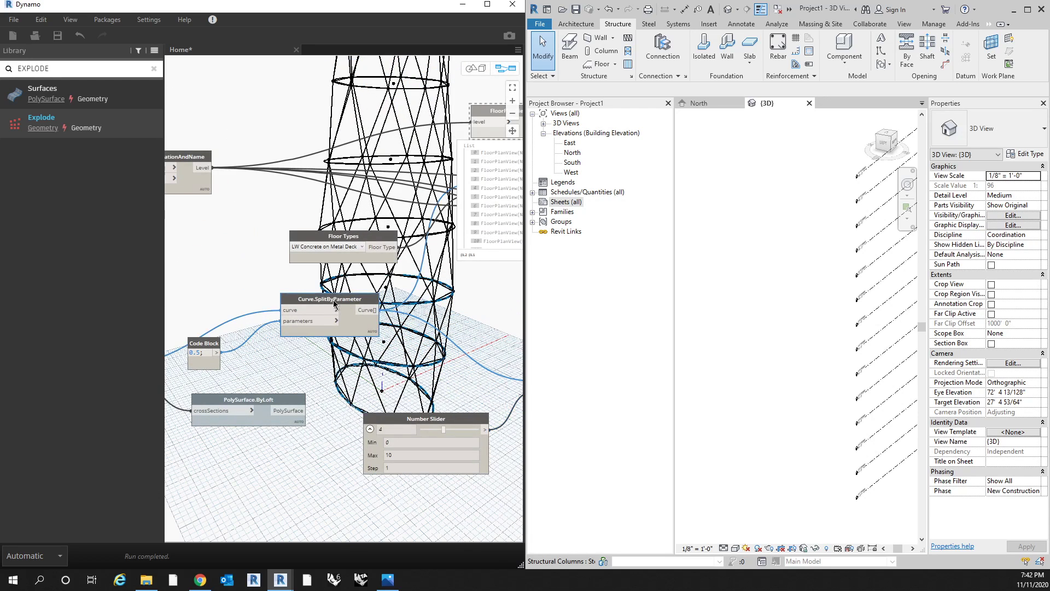
right_click(331, 305)
left_click(383, 383)
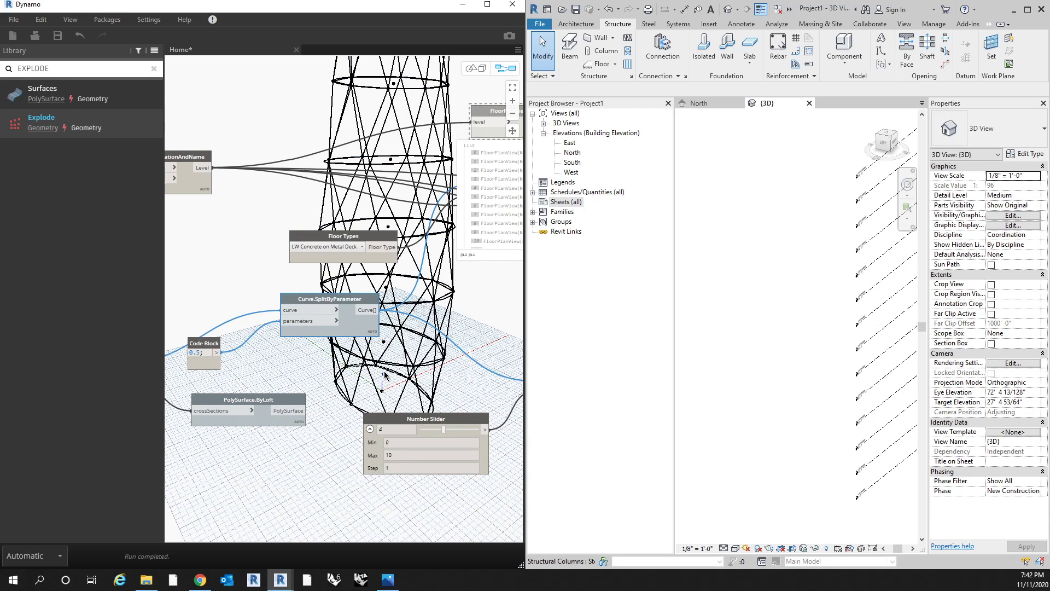
scroll(238, 309, "down", 4)
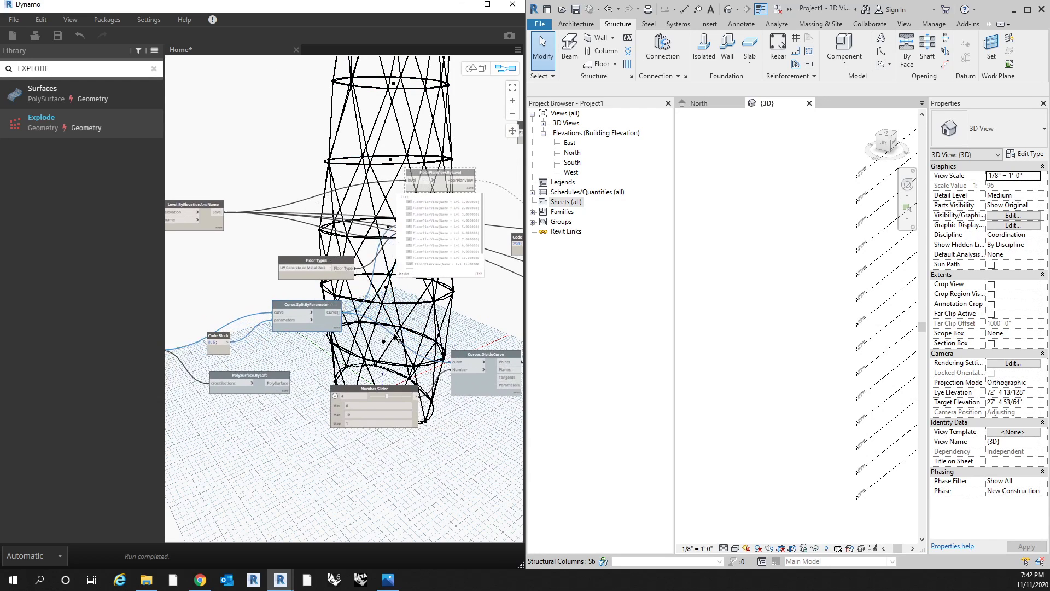
middle_click_drag(232, 281, 357, 290)
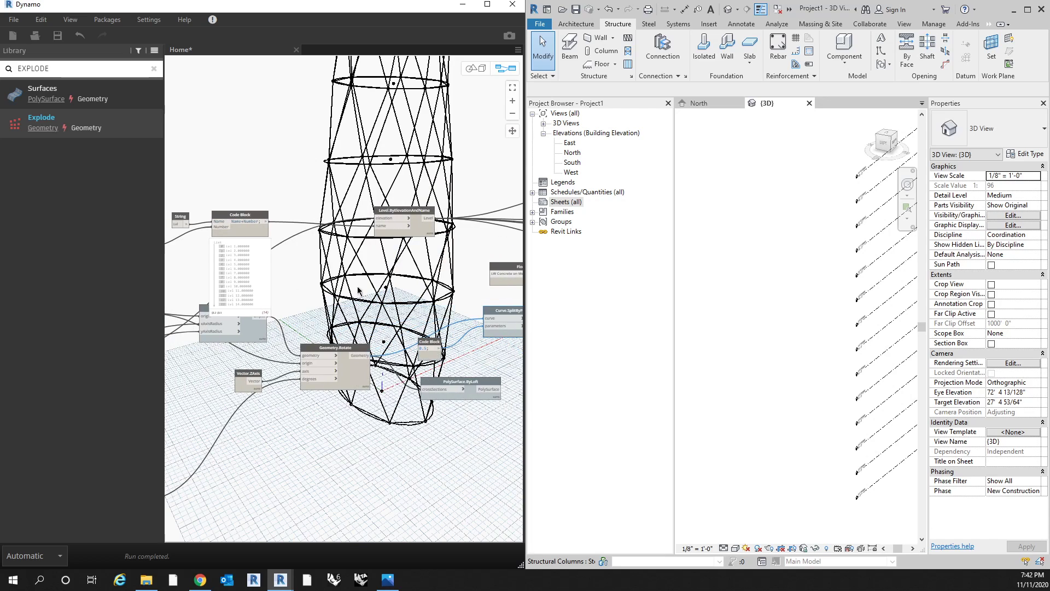
right_click(336, 351)
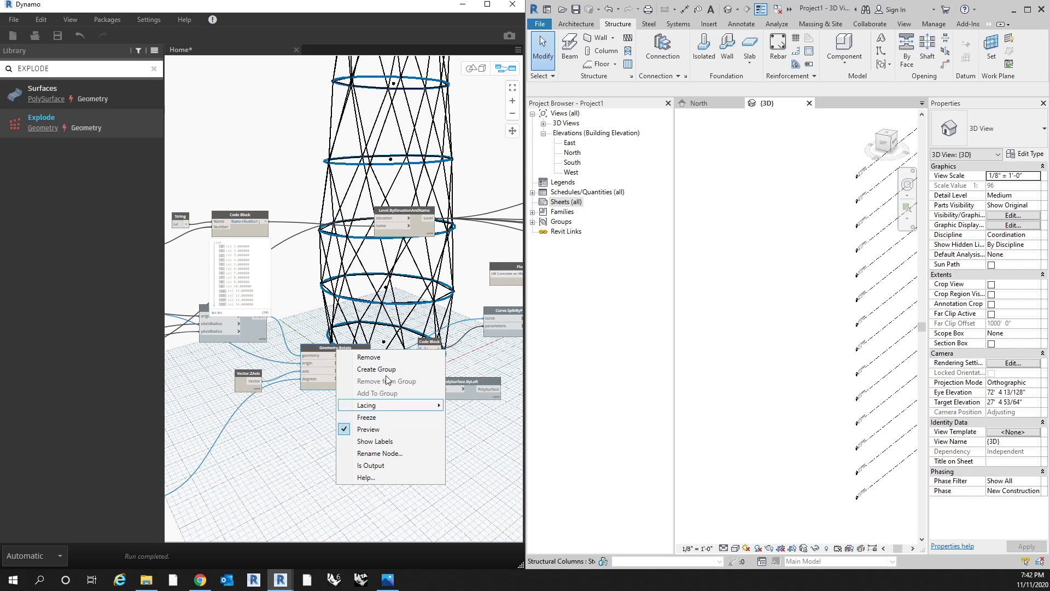
left_click(368, 429)
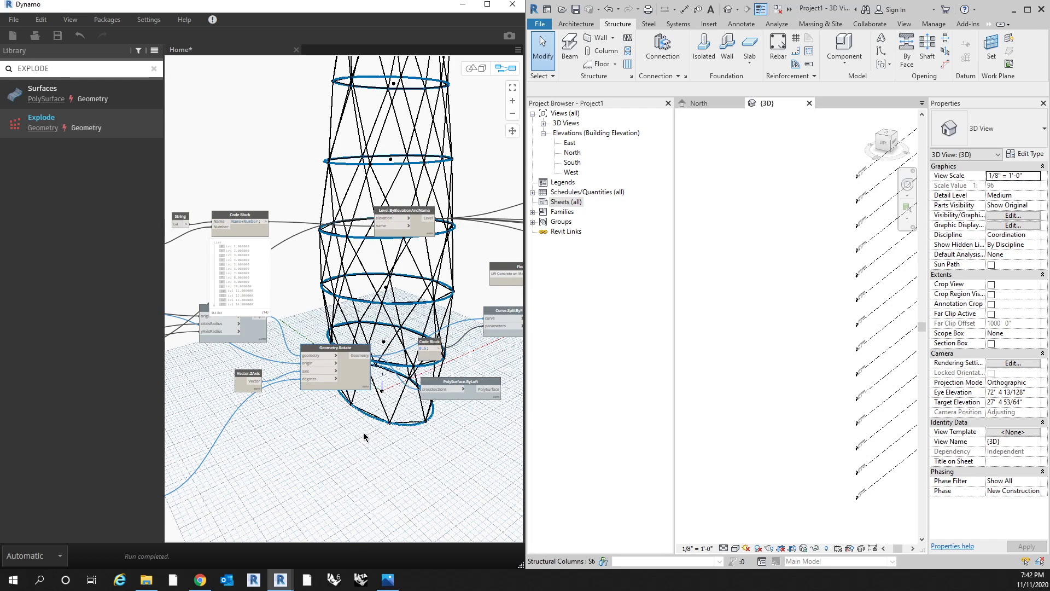
Step: Zoom the background preview out to the whole tower and turn on the geometry preview of the PolySurface.ByLoft node
key("ctrl+b")
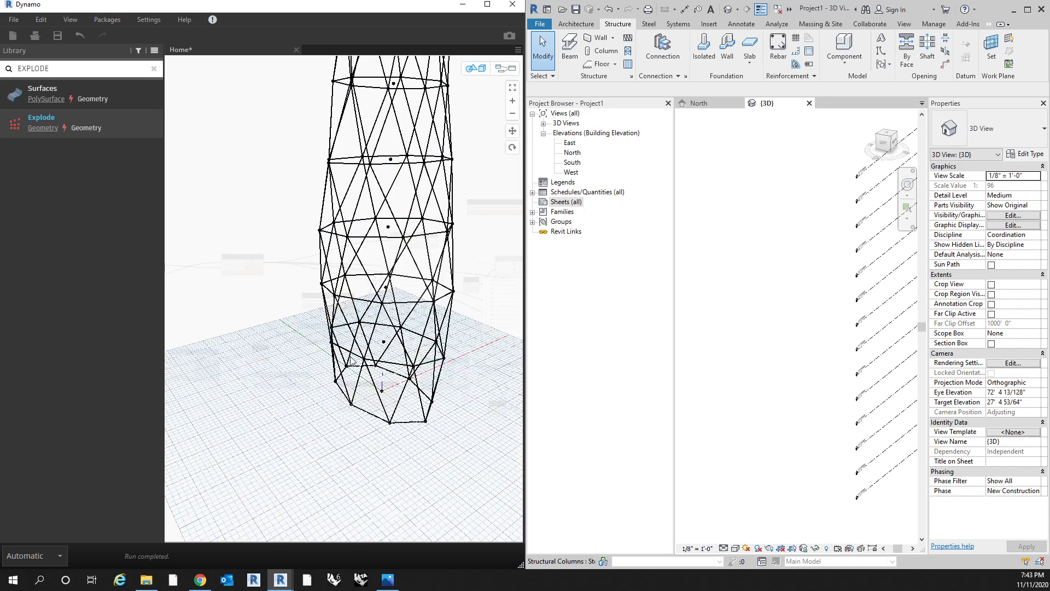
scroll(376, 374, "down", 5)
right_click_drag(376, 374, 478, 124)
left_click(507, 70)
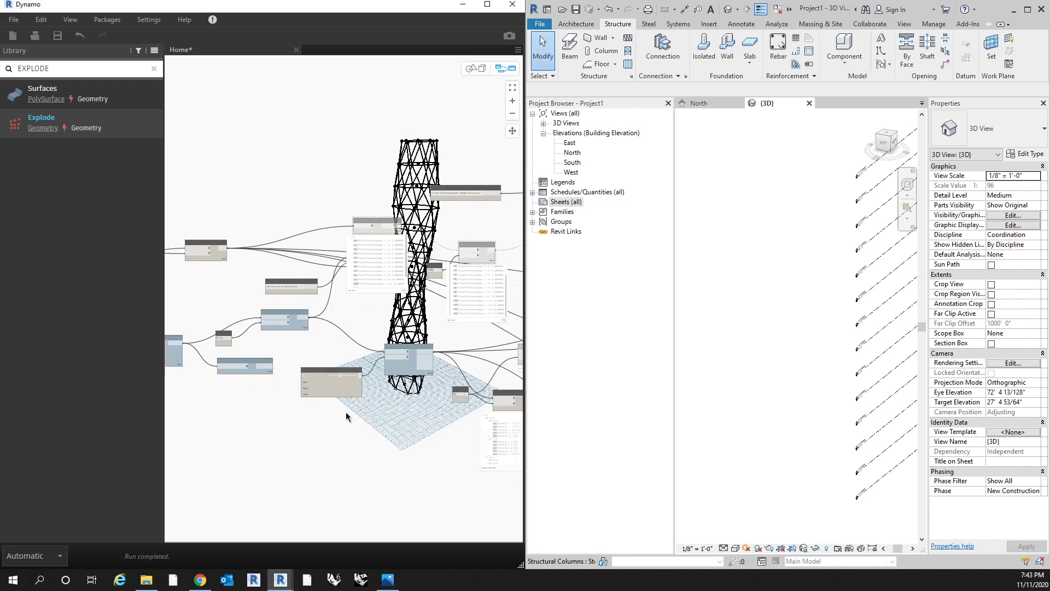
scroll(371, 304, "up", 3)
scroll(371, 305, "down", 4)
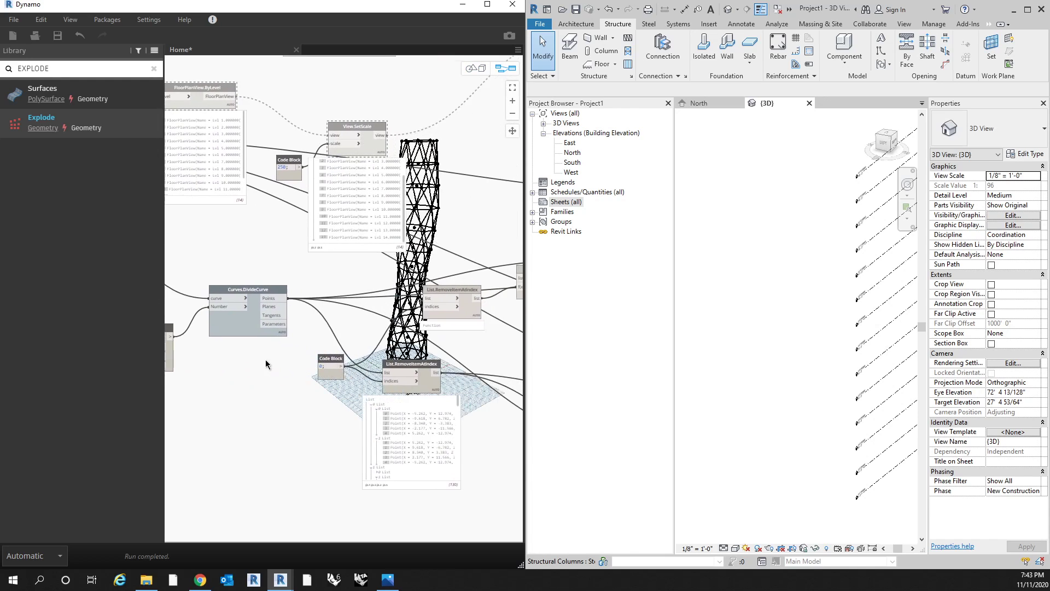
mouse_move(471, 377)
middle_mouse_down()
mouse_move(370, 366)
mouse_move(484, 368)
middle_mouse_up()
middle_click_drag(330, 404, 461, 424)
scroll(293, 326, "up", 4)
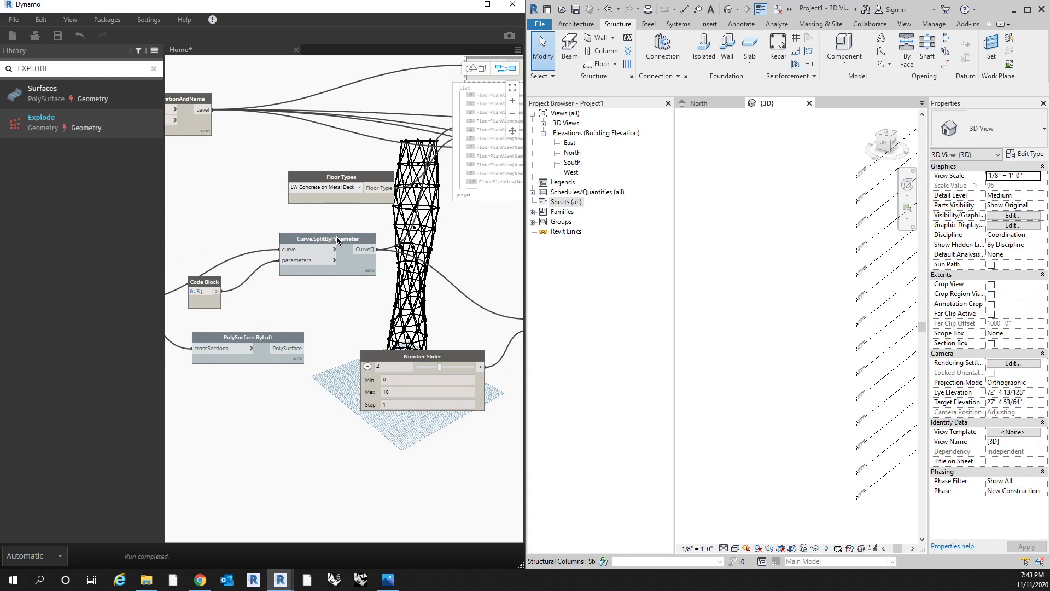
right_click(259, 338)
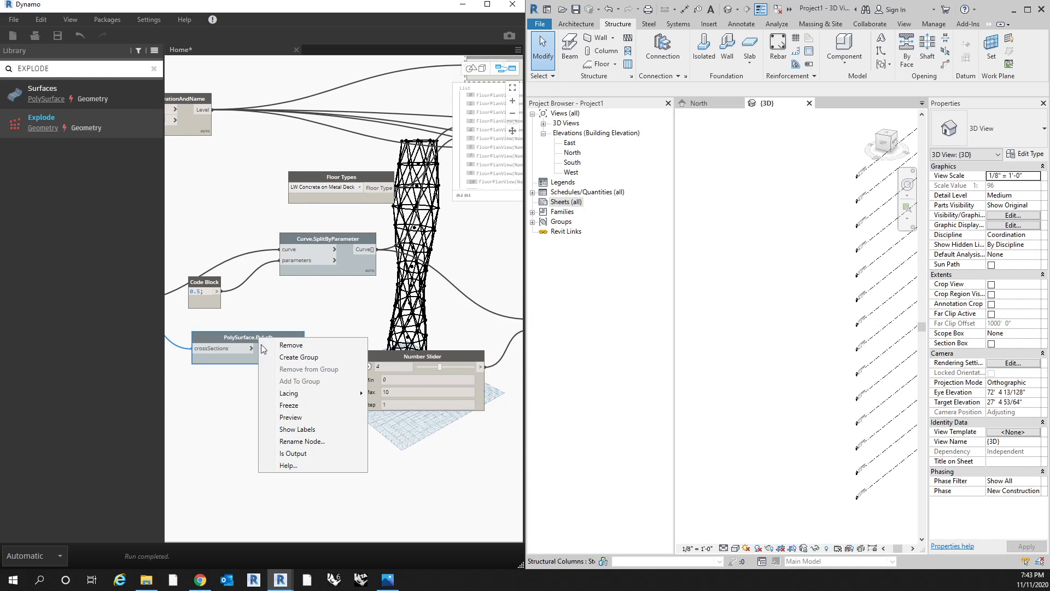
left_click(290, 418)
left_click(290, 422)
Step: Bring the whole tower into Revit's 3D view and set Dynamo's run mode to Manual
scroll(309, 430, "down", 5)
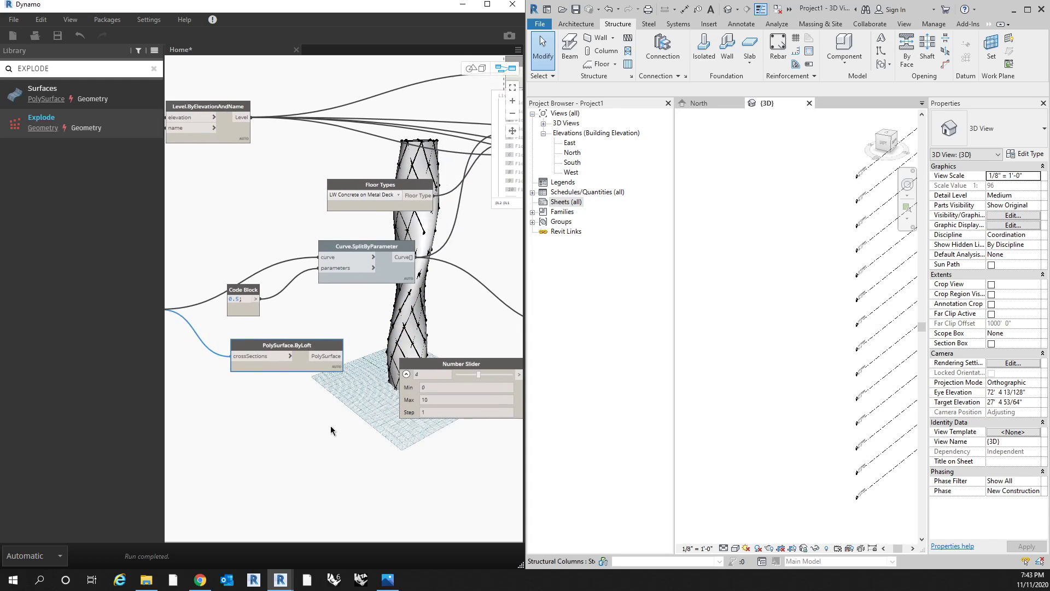
middle_click_drag(378, 428, 232, 268)
middle_click_drag(276, 216, 382, 219)
scroll(383, 274, "up", 2)
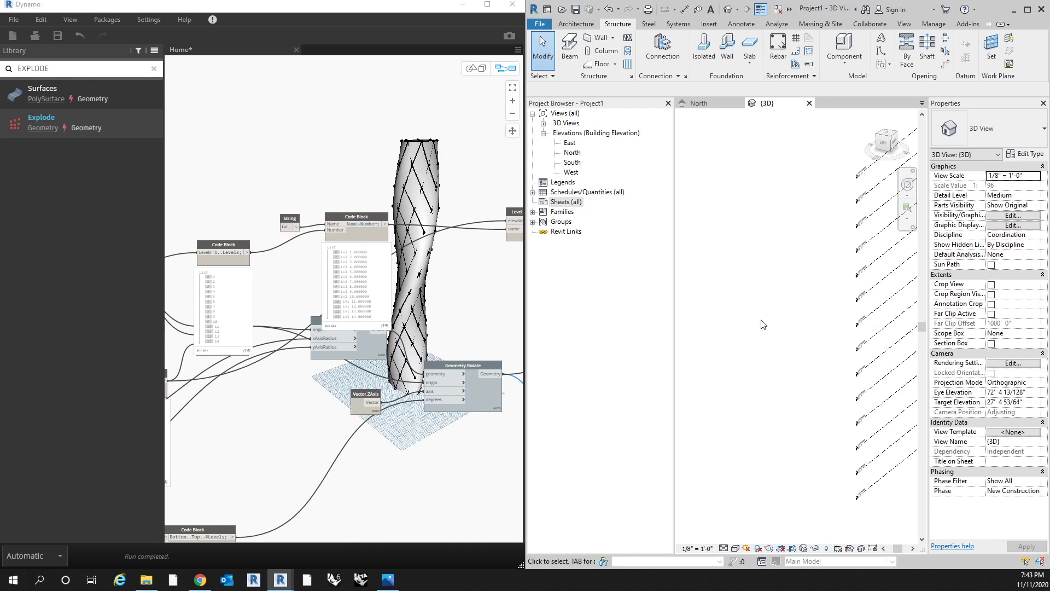
middle_click_drag(797, 325, 738, 328)
scroll(777, 317, "up", 4)
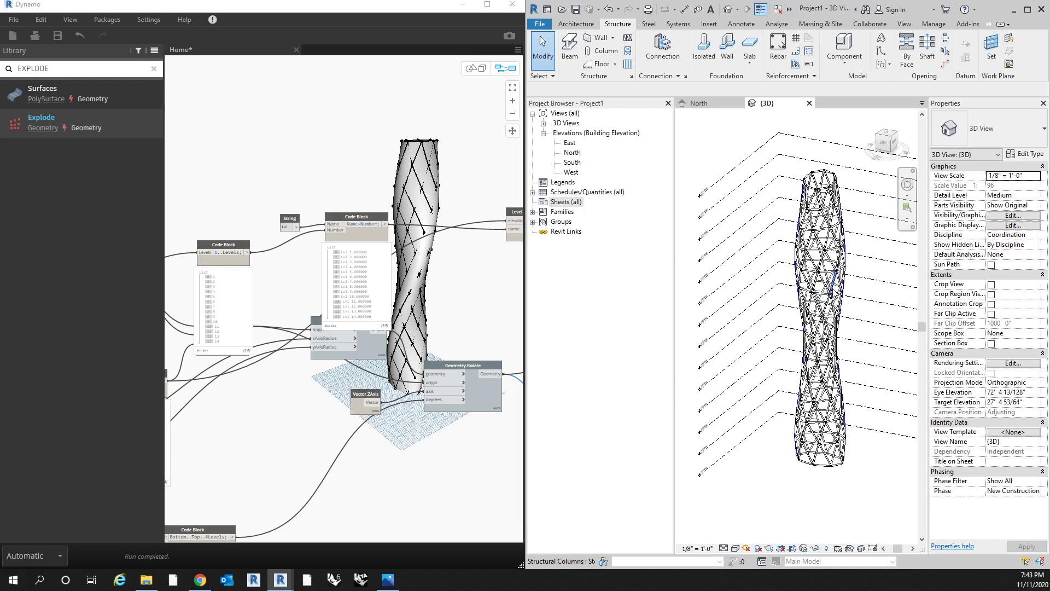
left_click(36, 562)
left_click(37, 509)
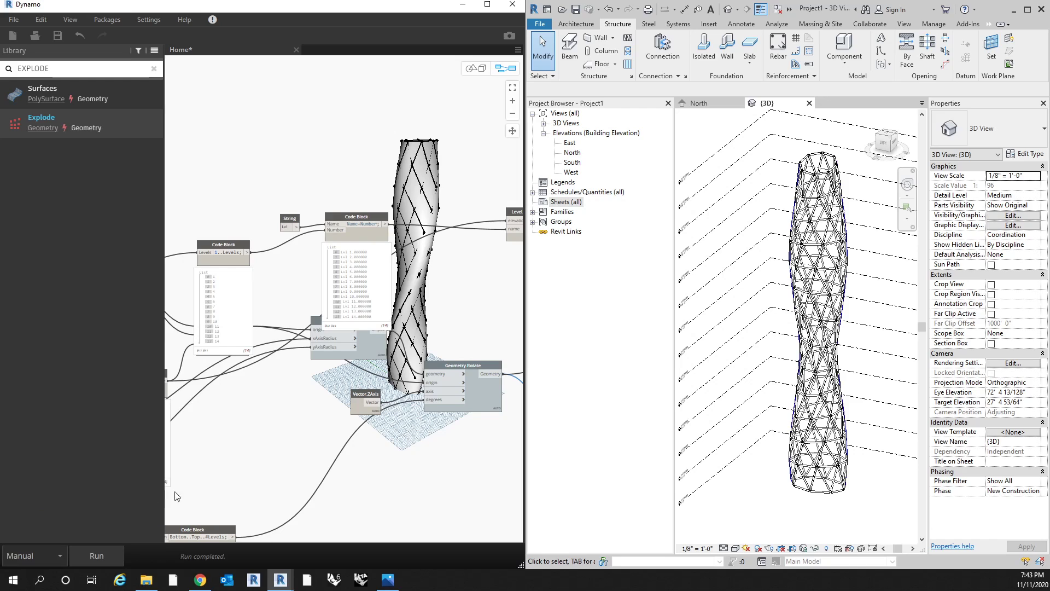
Step: Set the Number of Levels slider to 23 and the Floor Height slider to 11
scroll(356, 328, "up", 2)
scroll(355, 304, "up", 3)
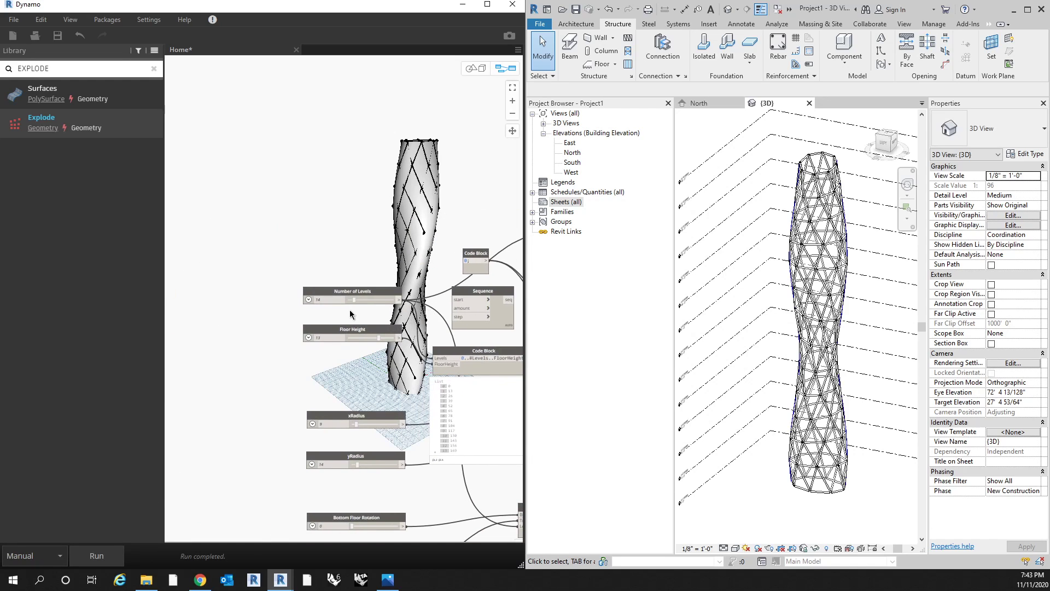
left_click_drag(358, 294, 366, 294)
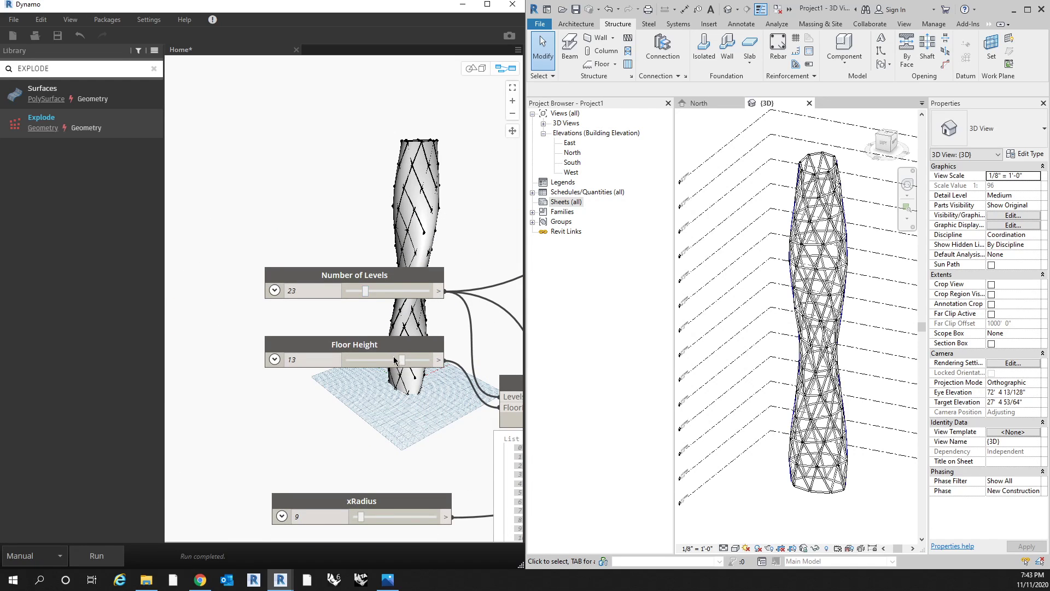
left_click_drag(402, 361, 373, 361)
Step: Set the xRadius slider to 11 and the Top Floor Rotation slider to 400
middle_click_drag(389, 508, 326, 310)
scroll(322, 277, "down", 5)
scroll(313, 363, "up", 5)
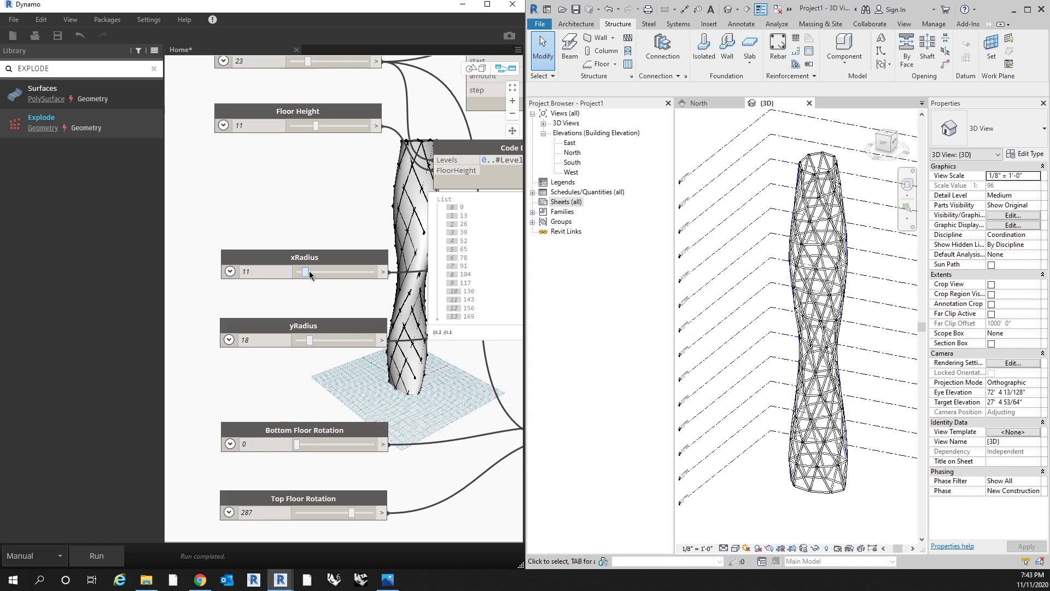
middle_click_drag(297, 396, 299, 366)
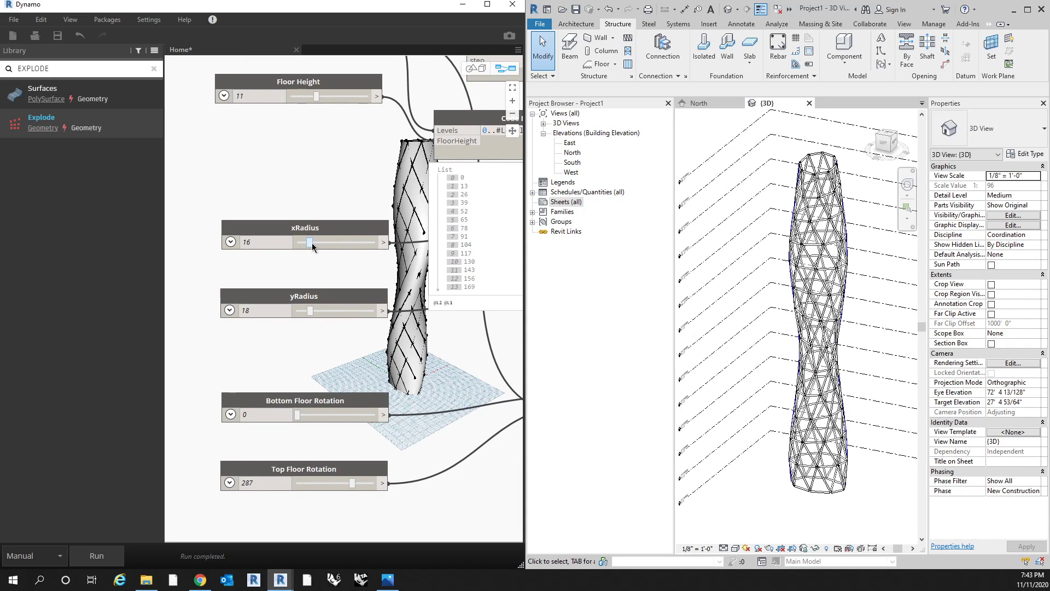
left_click_drag(310, 247, 309, 250)
middle_click_drag(309, 403, 292, 330)
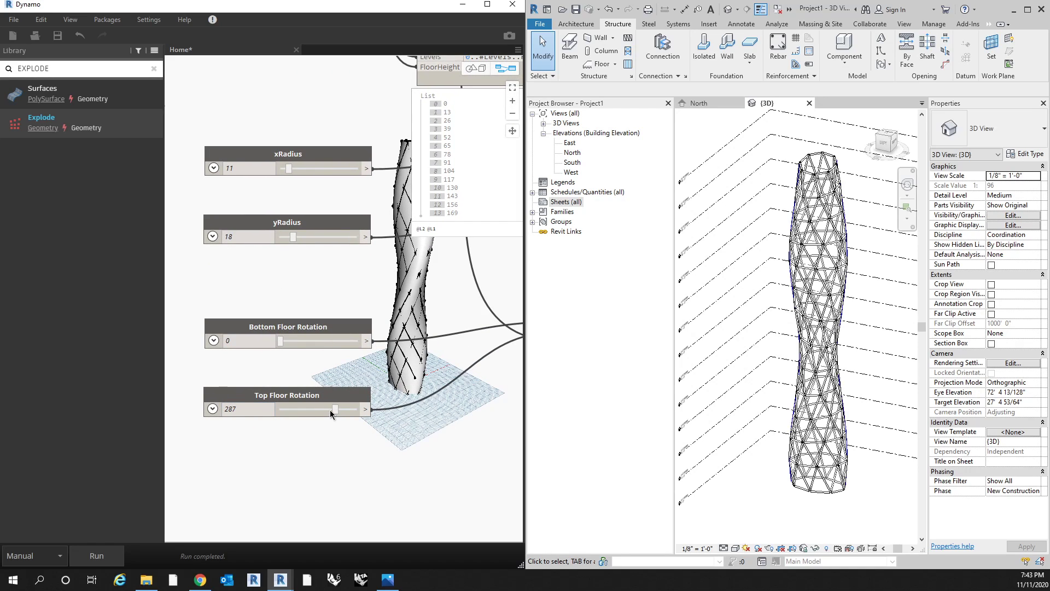
left_click_drag(336, 411, 394, 411)
Step: Run the graph and resolve Revit's join errors by unjoining the elements
left_click(113, 555)
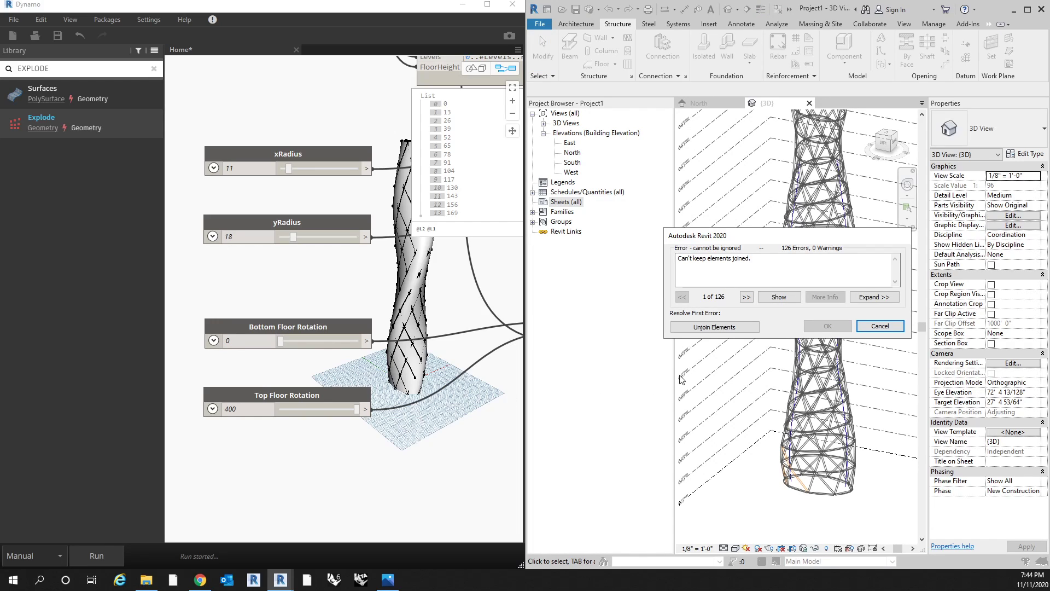
left_click(714, 327)
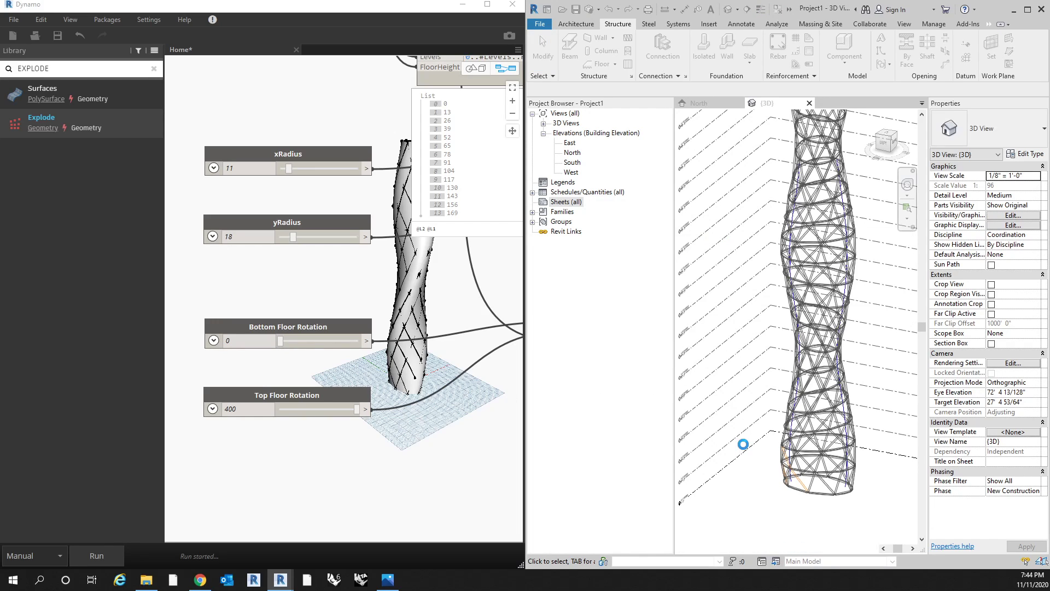
scroll(742, 444, "down", 2)
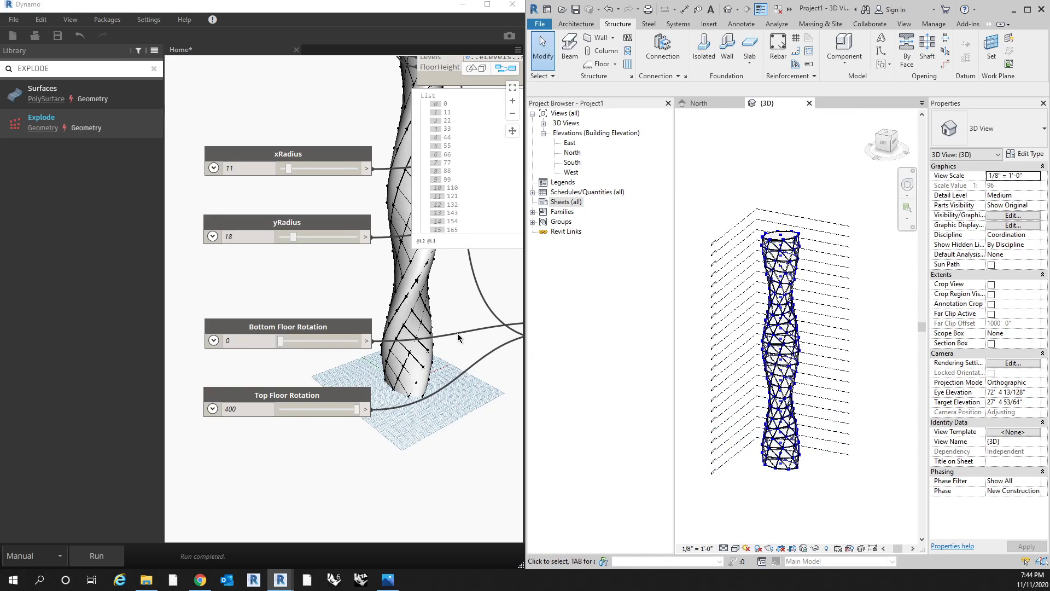
Step: Examine the regenerated tower's beams and columns in Revit's 3D view from different angles and distances
scroll(818, 378, "up", 3)
middle_click_drag(817, 377, 832, 432, "shift")
scroll(817, 357, "down", 2)
scroll(841, 451, "up", 4)
scroll(841, 451, "down", 3)
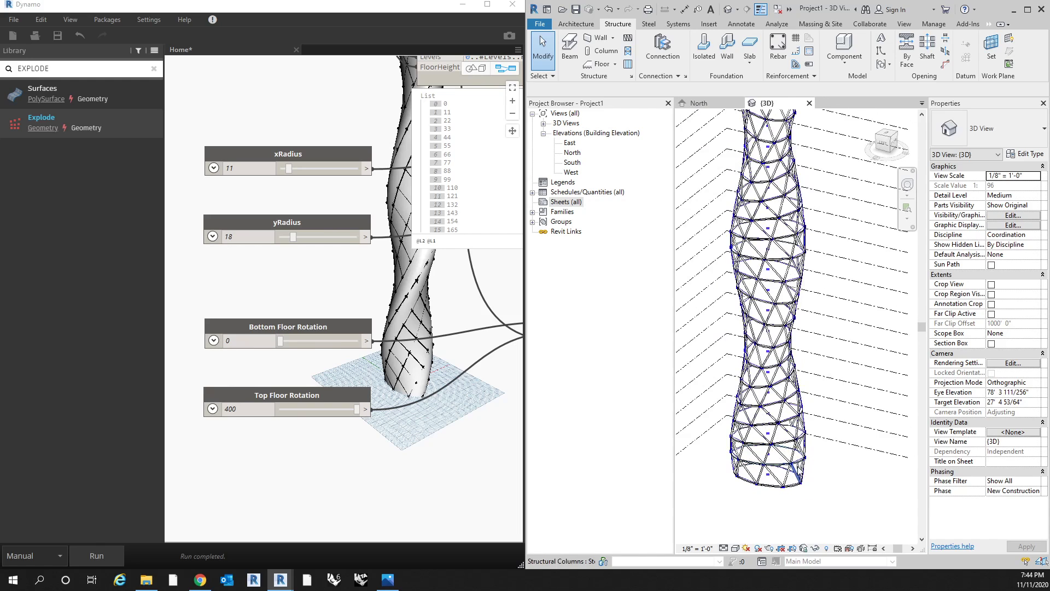
middle_click_drag(815, 469, 827, 406, "shift")
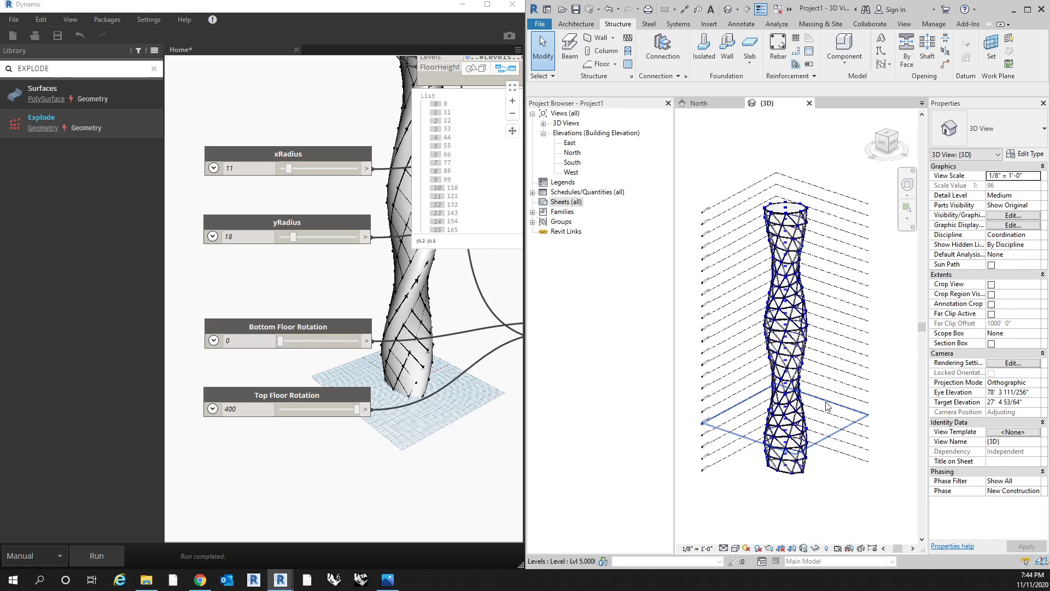